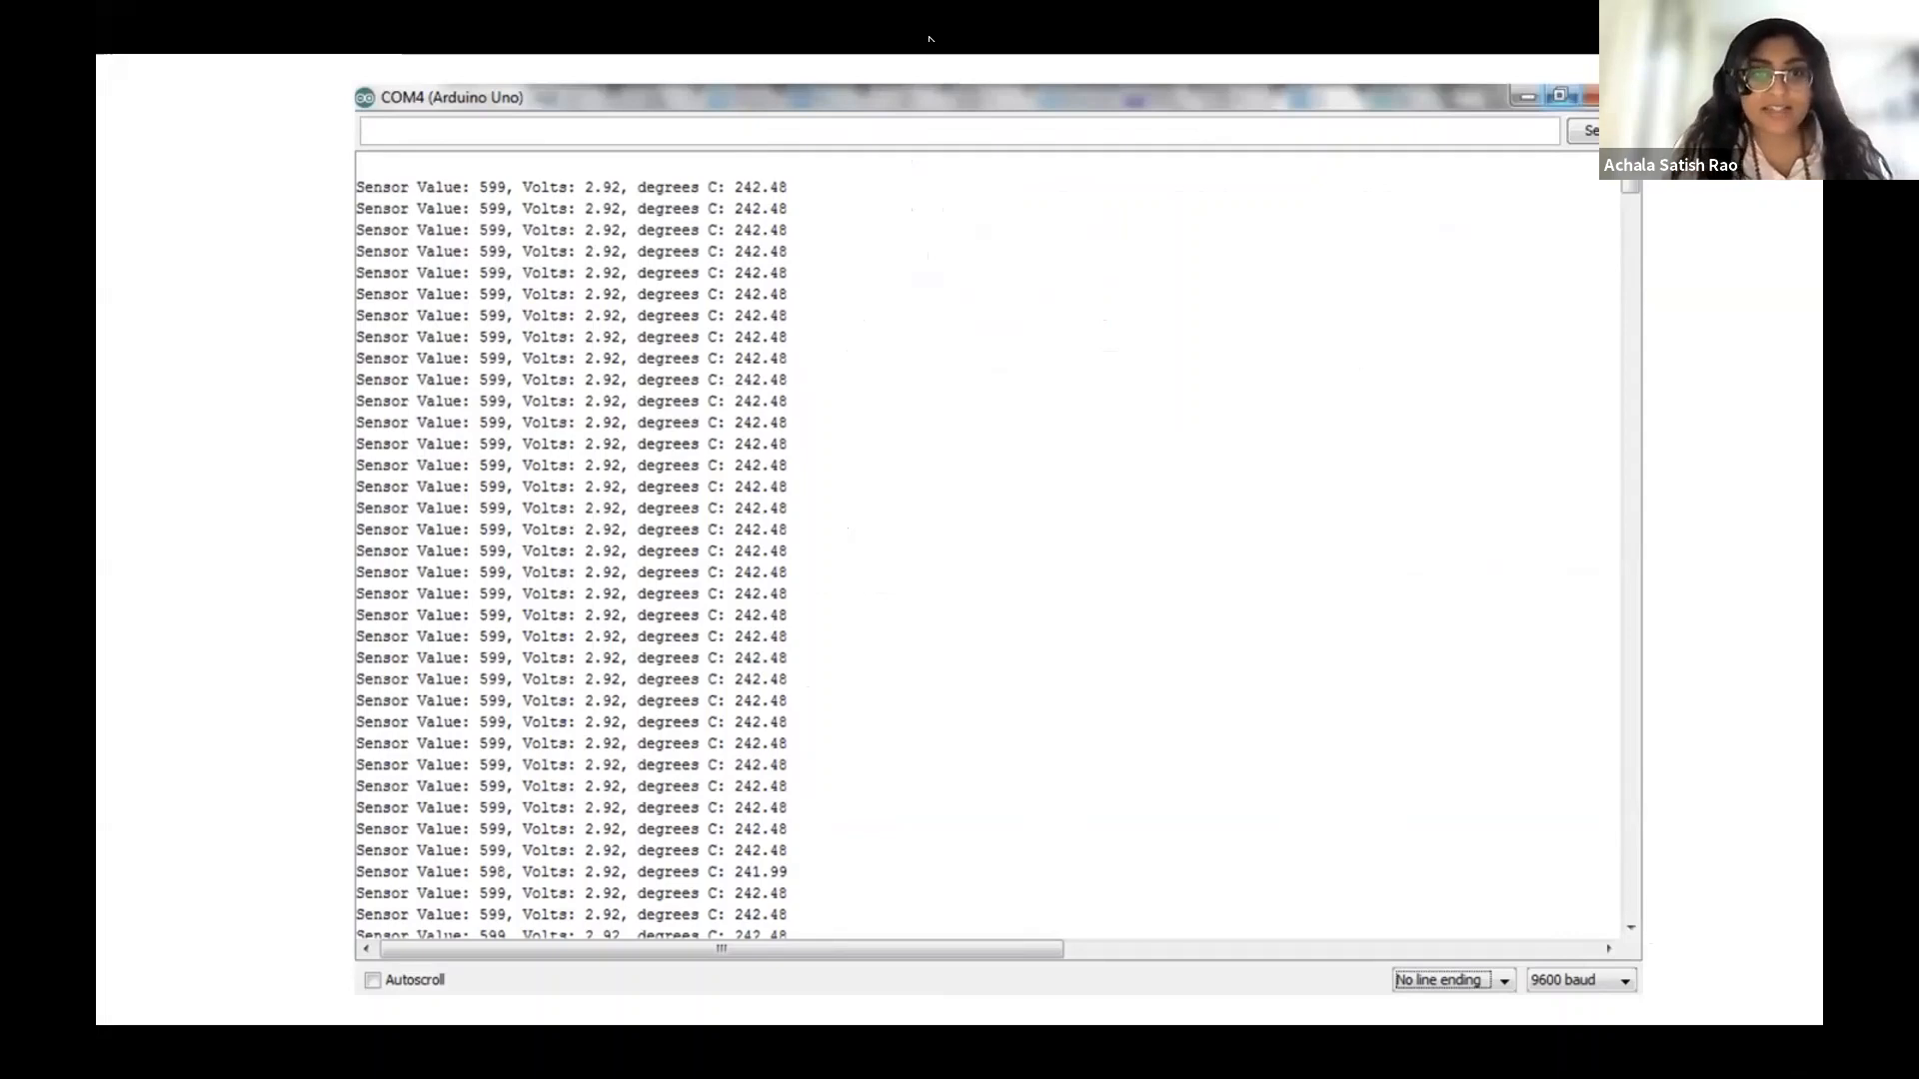
Leave the slideshow, switch to the Tinkercad dashboard and create a new circuit in the Circuits section
key(Escape)
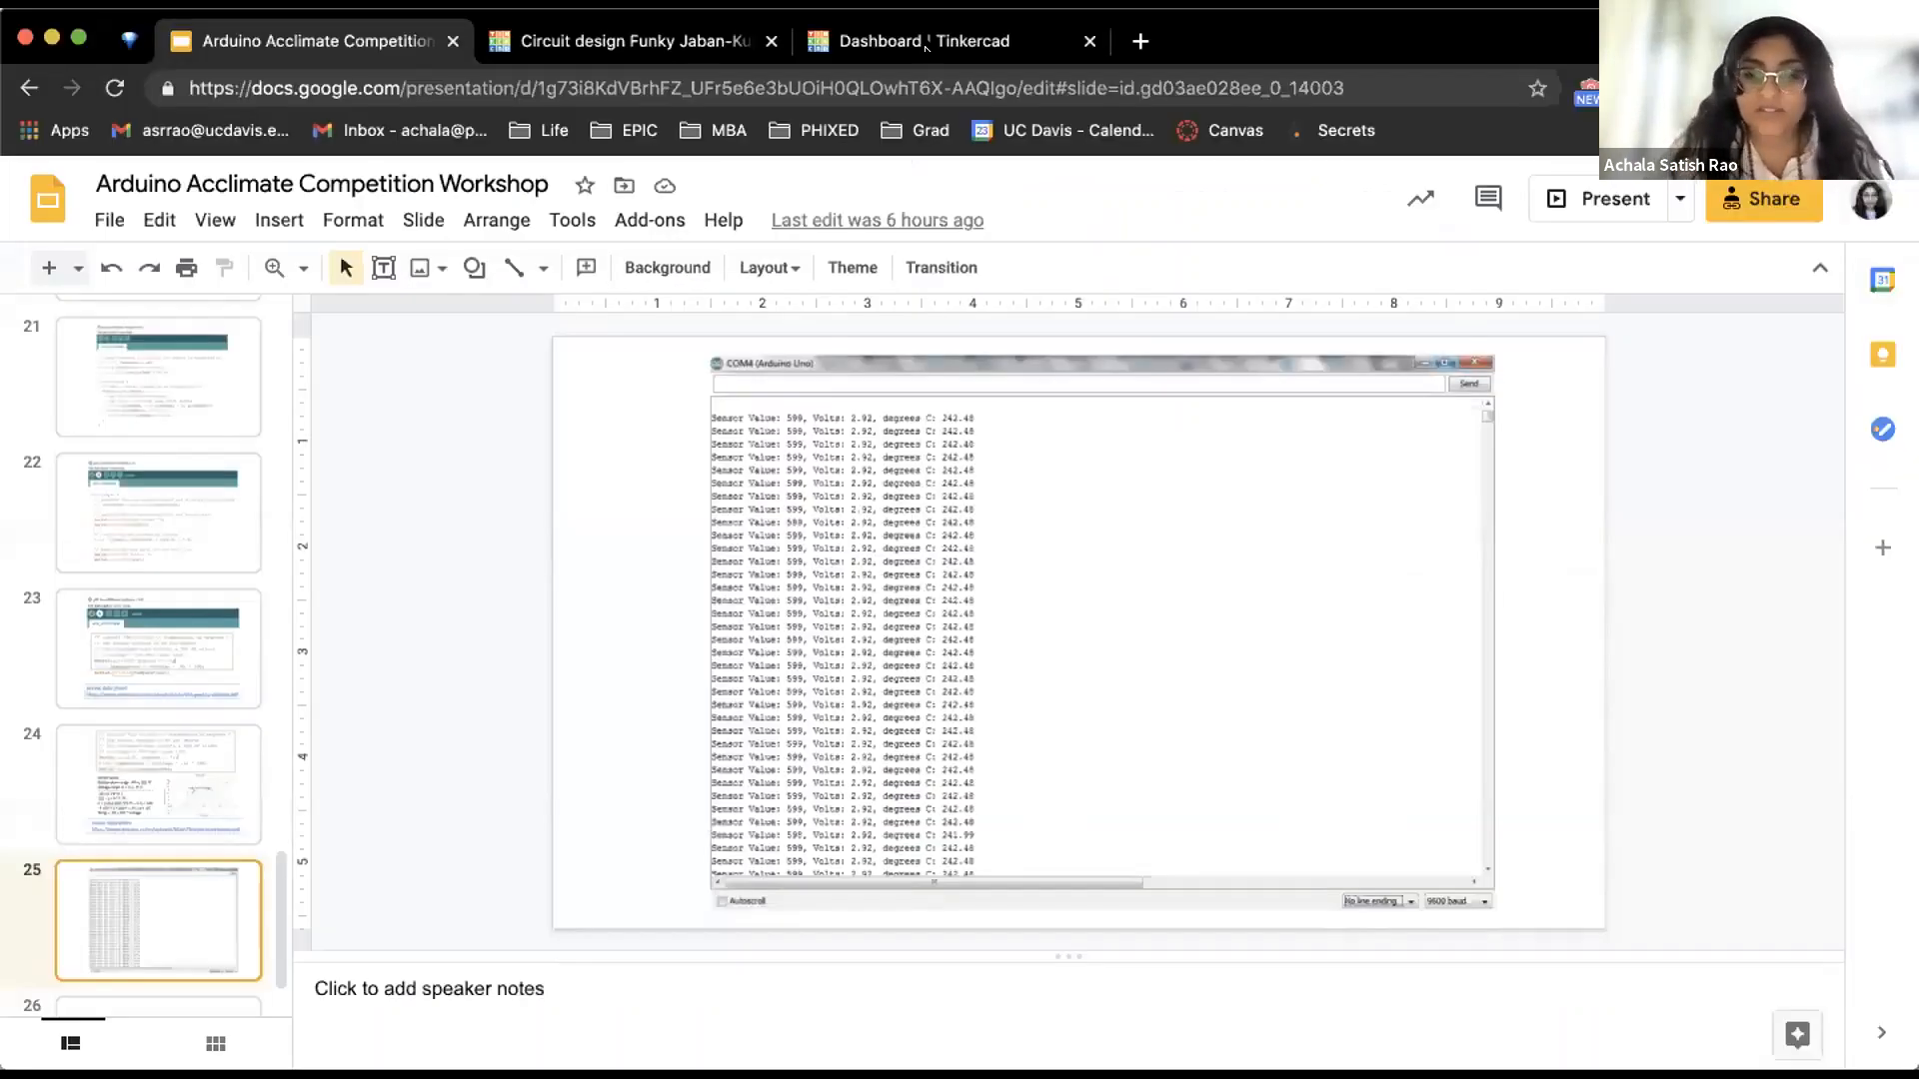
click(926, 42)
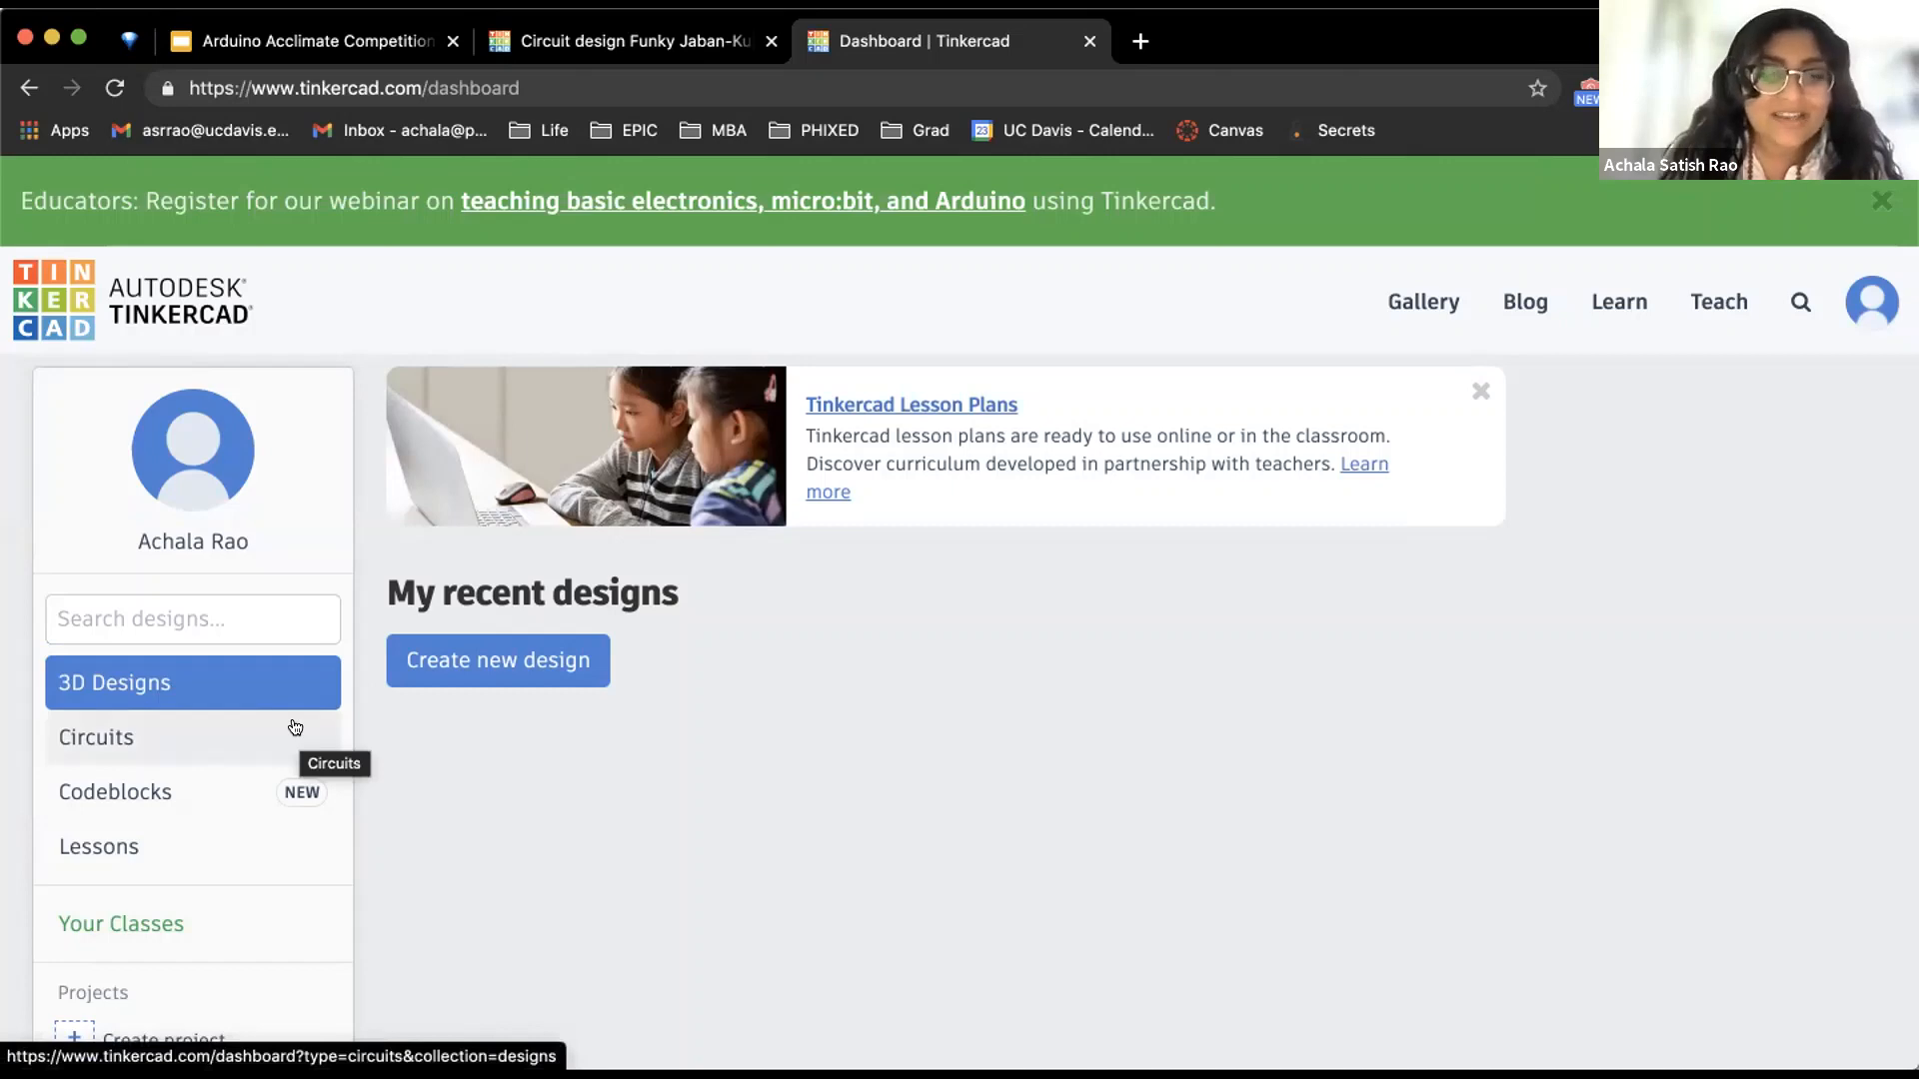
click(149, 745)
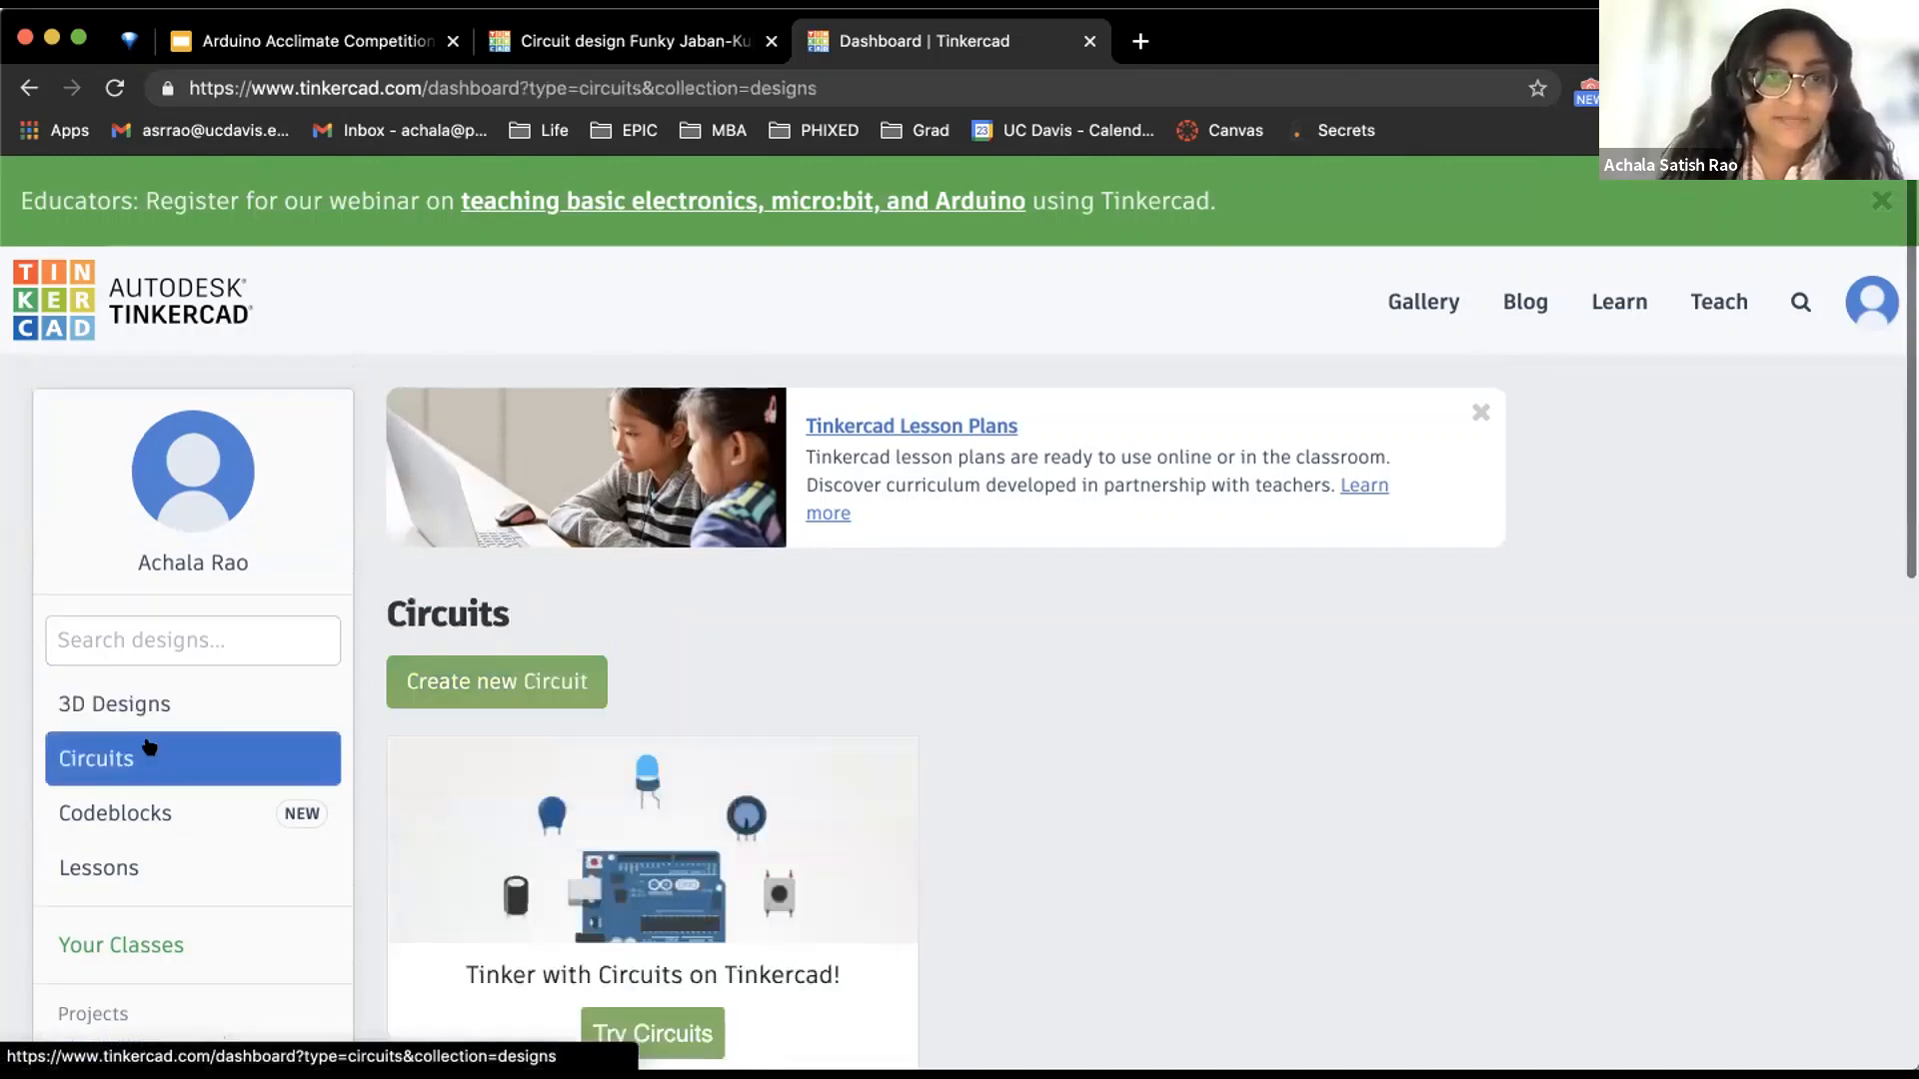
click(495, 683)
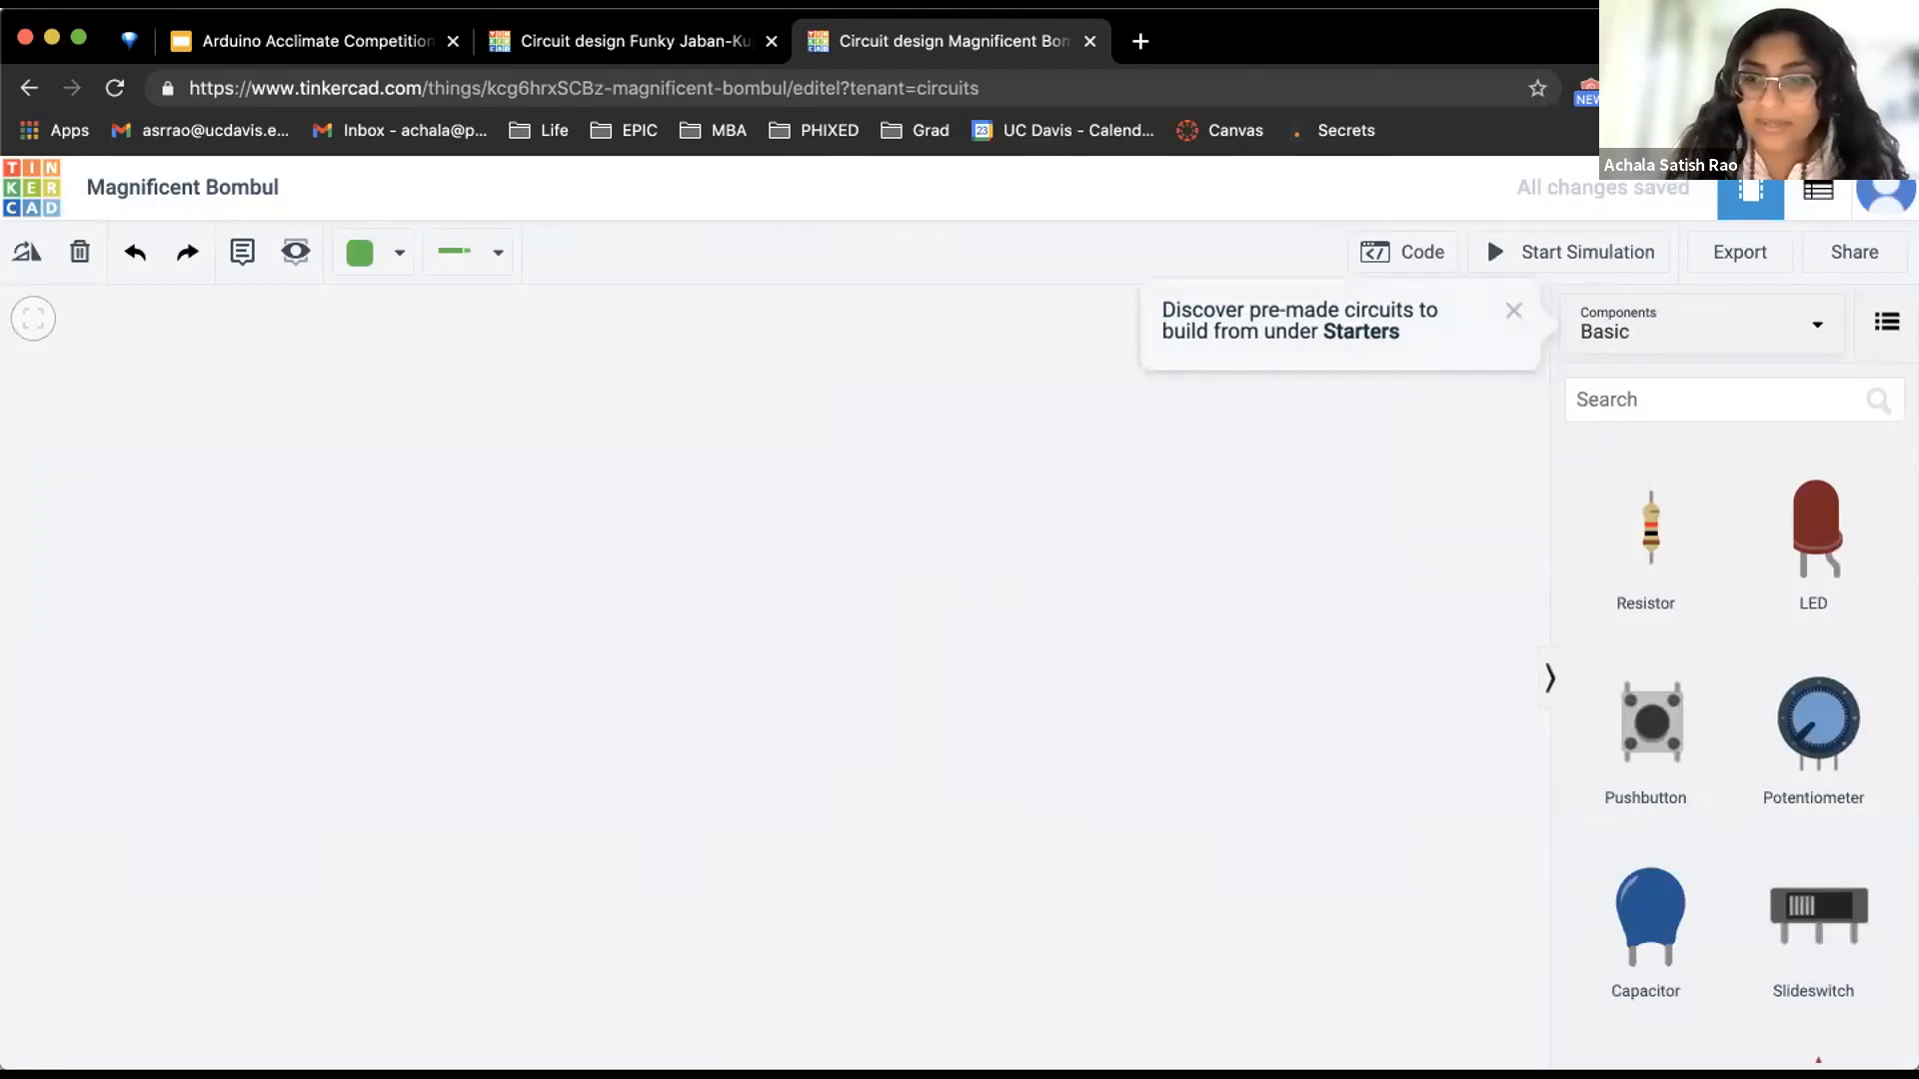
Look through the Arduino starters and the basic components in the component library
click(1677, 322)
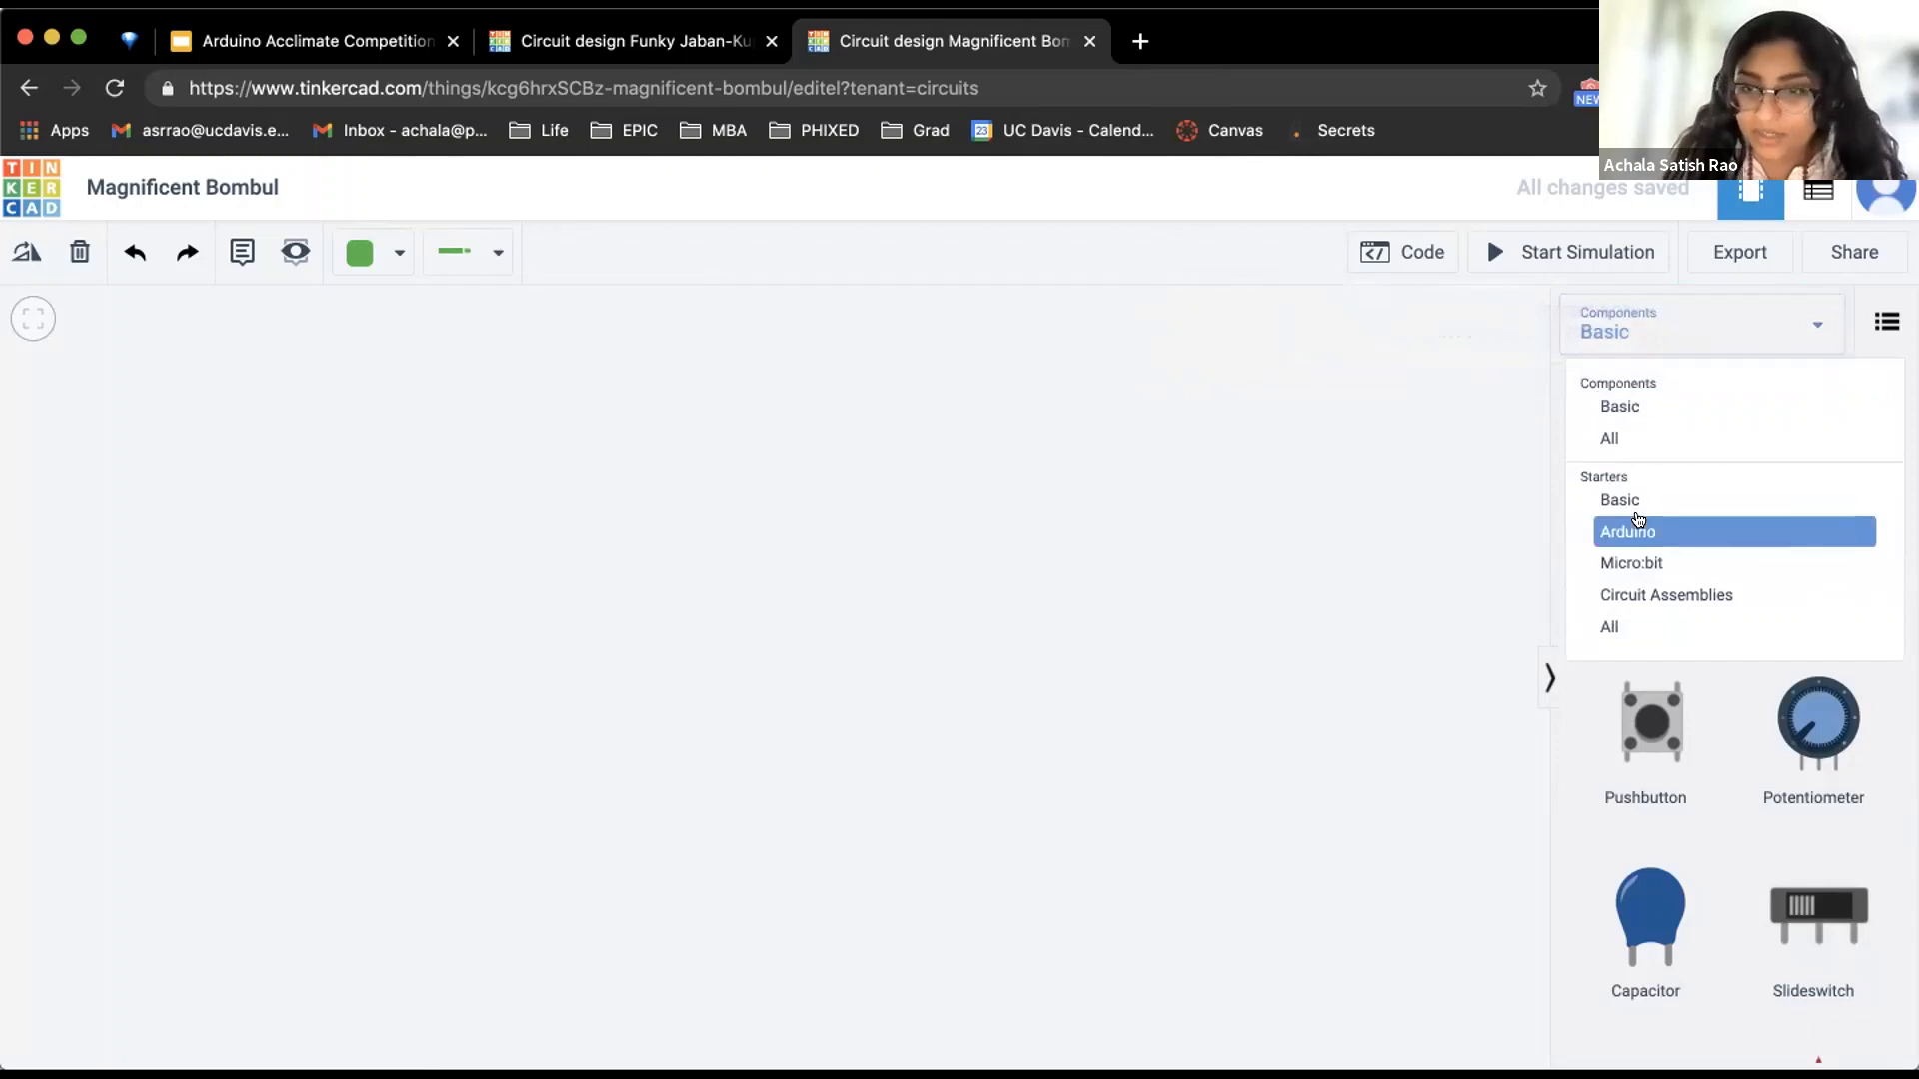
click(1639, 521)
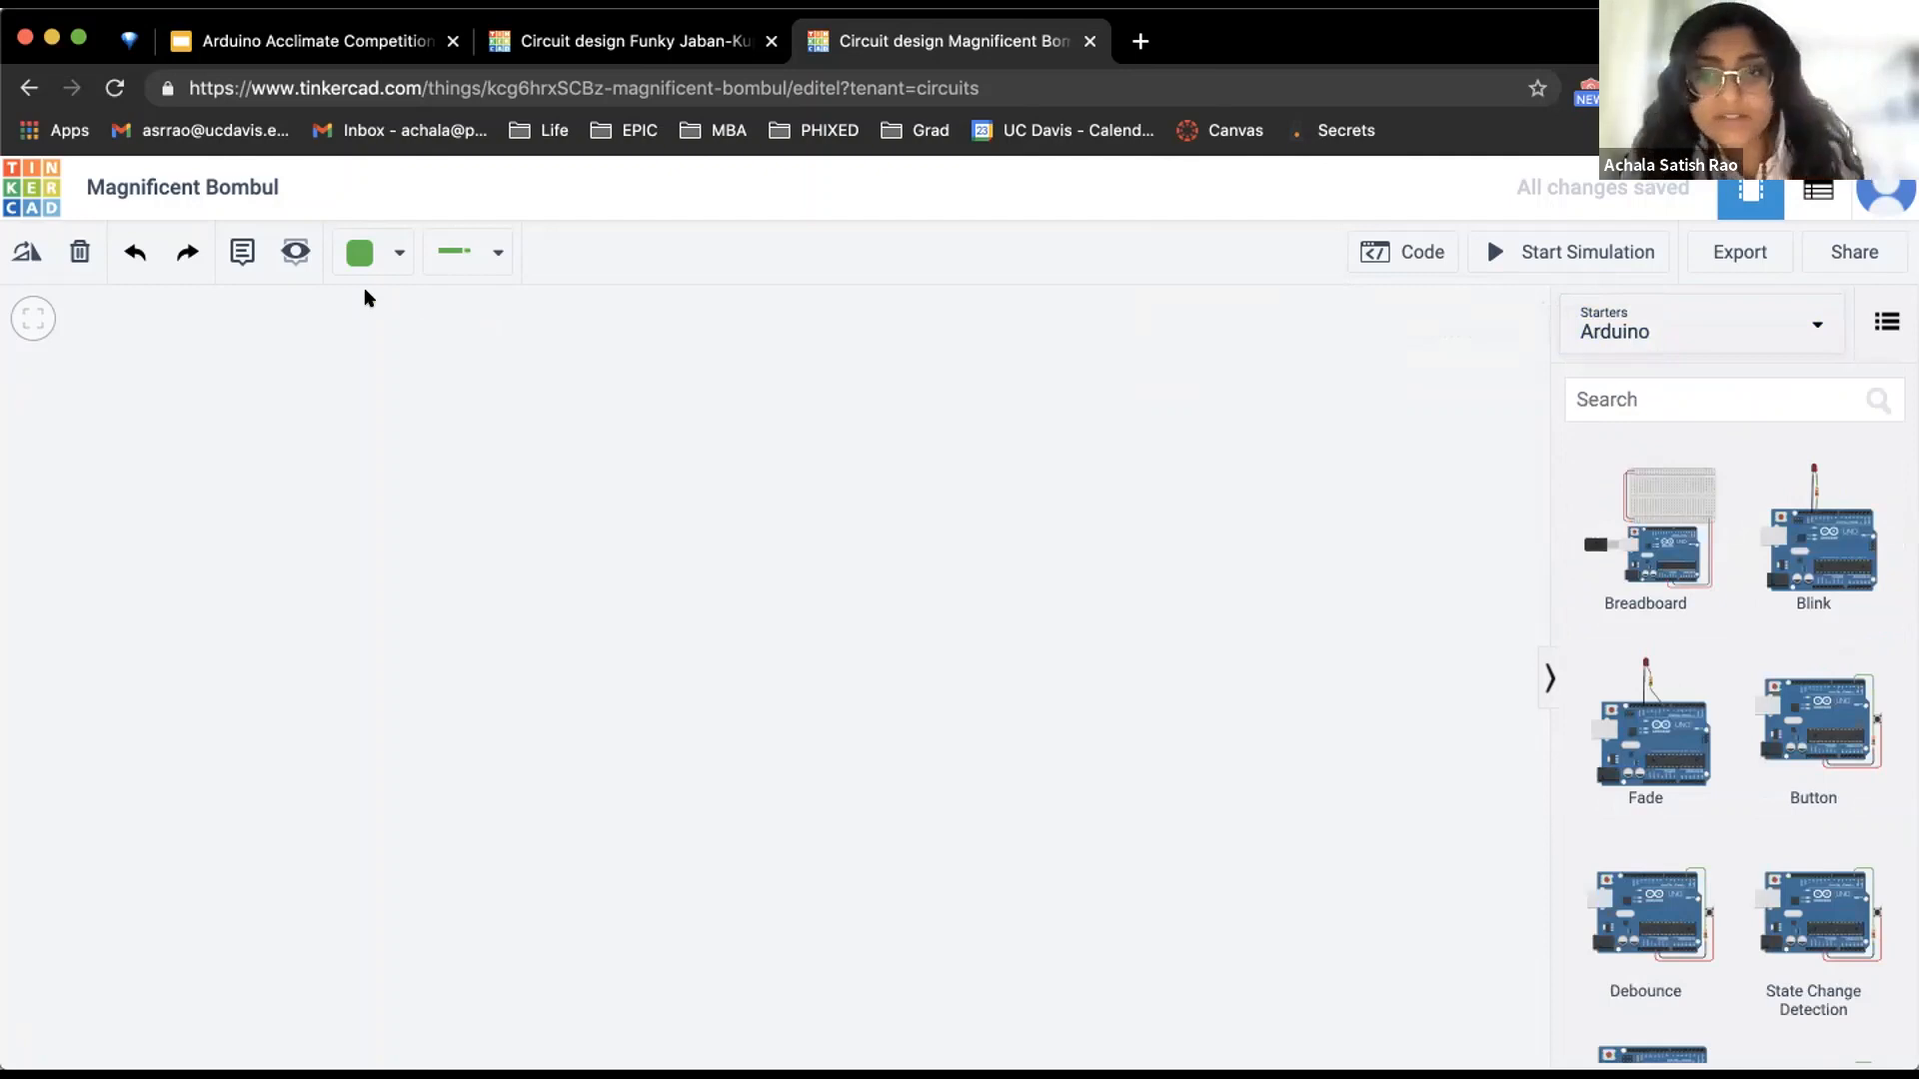
click(1661, 333)
click(1647, 405)
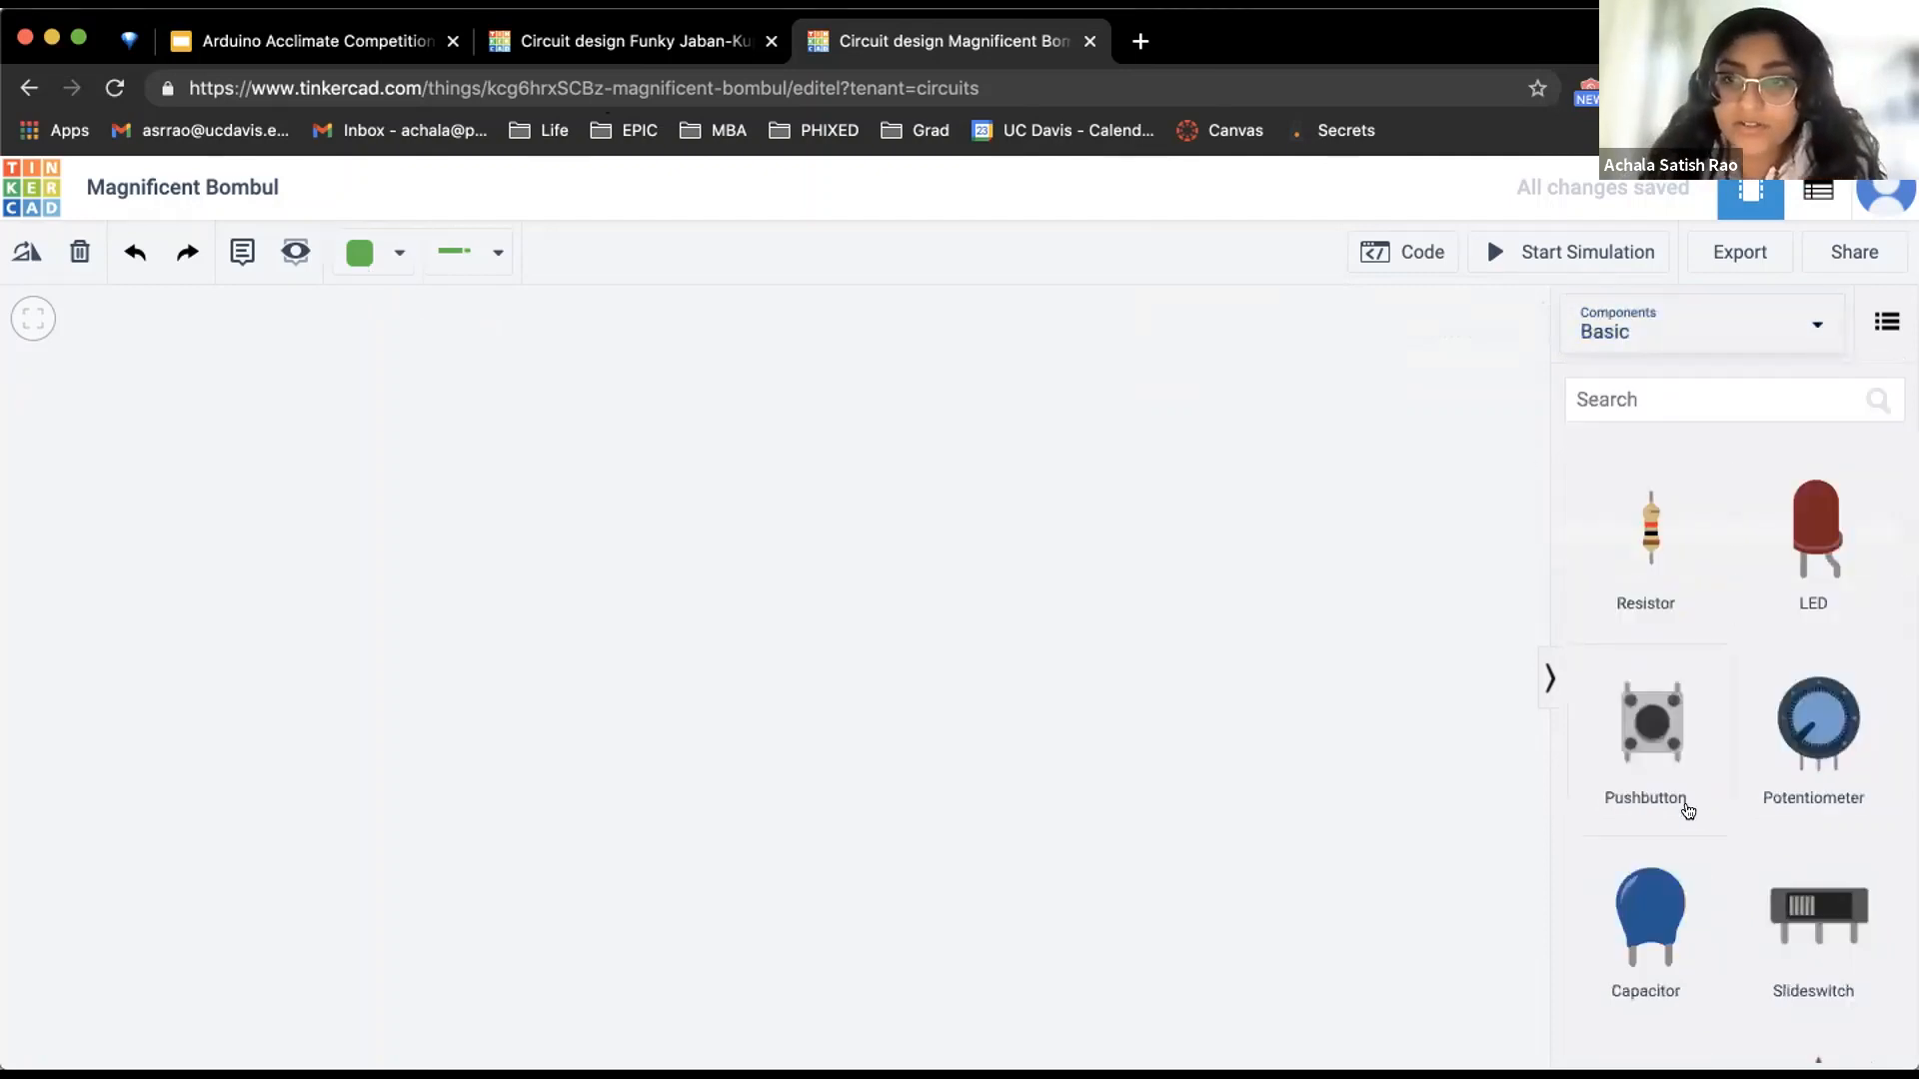
scroll(1683, 806, down, 1)
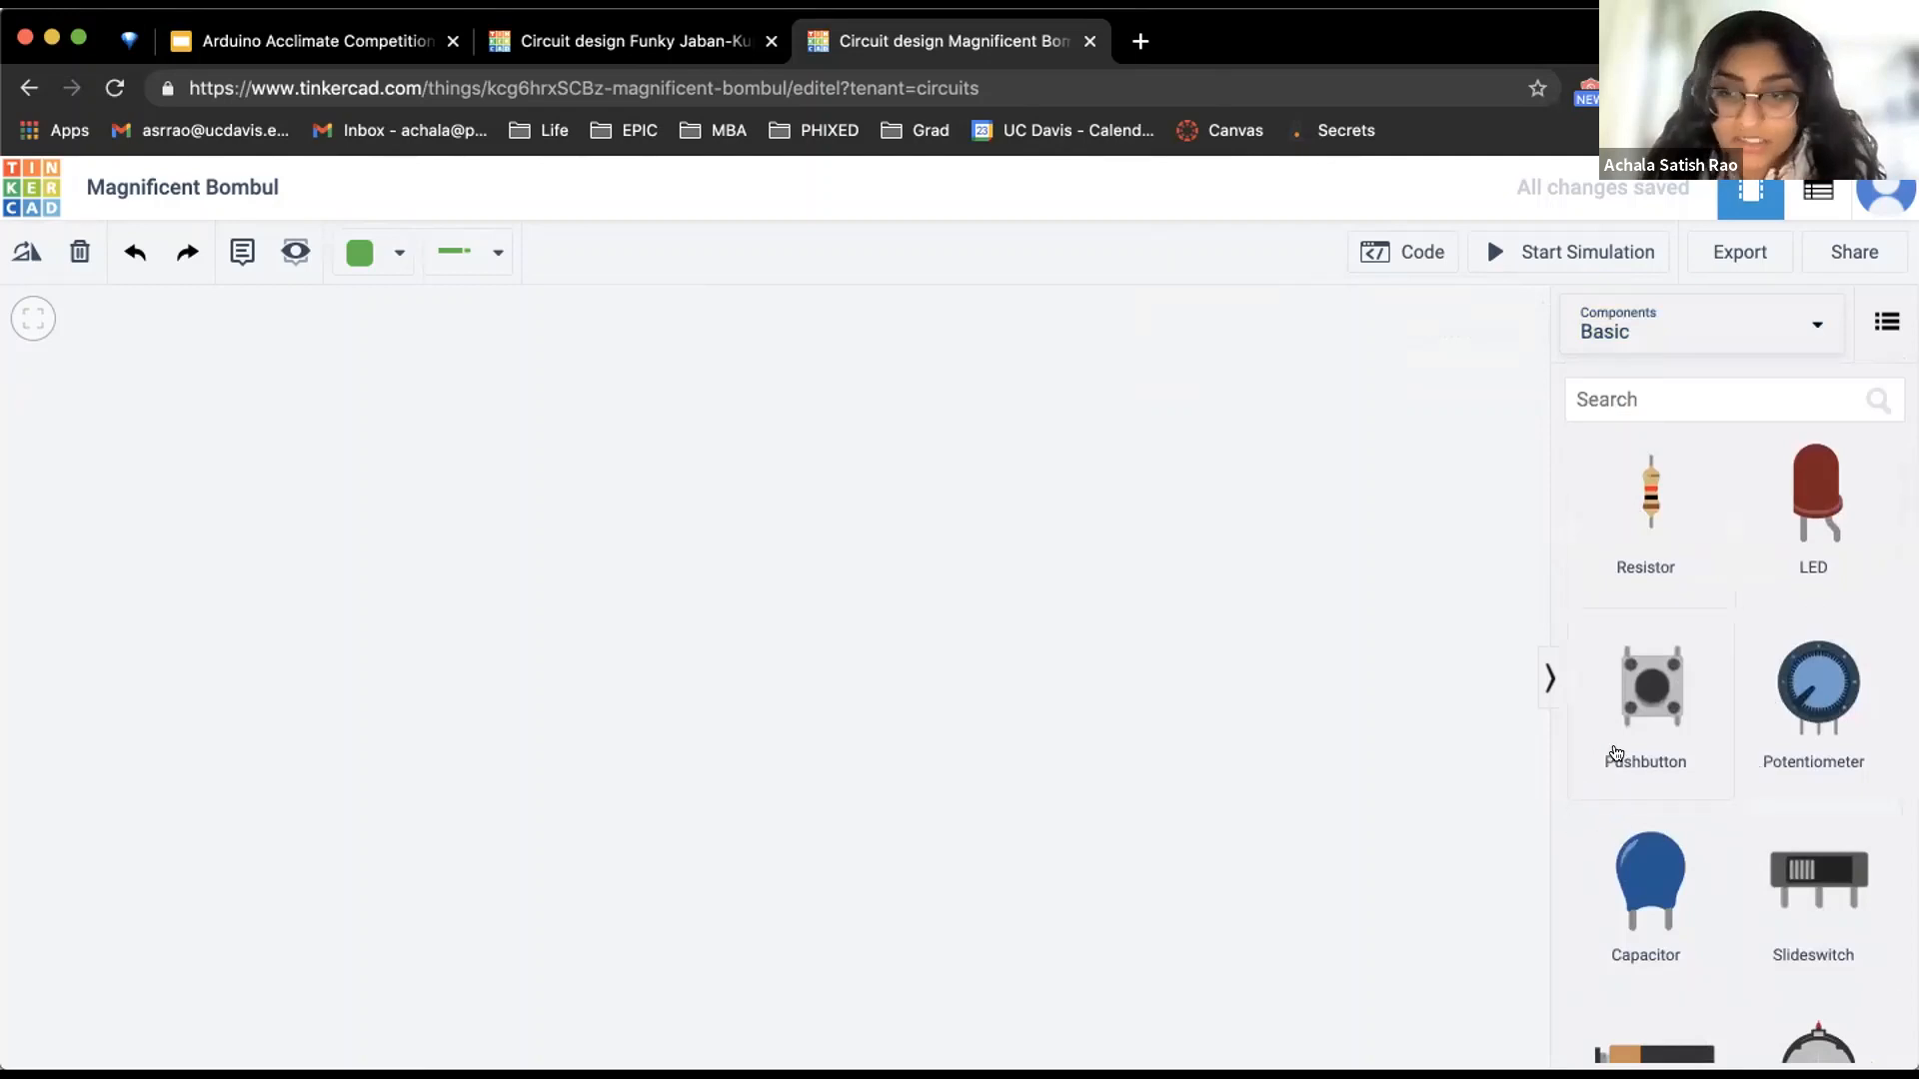
scroll(1752, 915, down, 5)
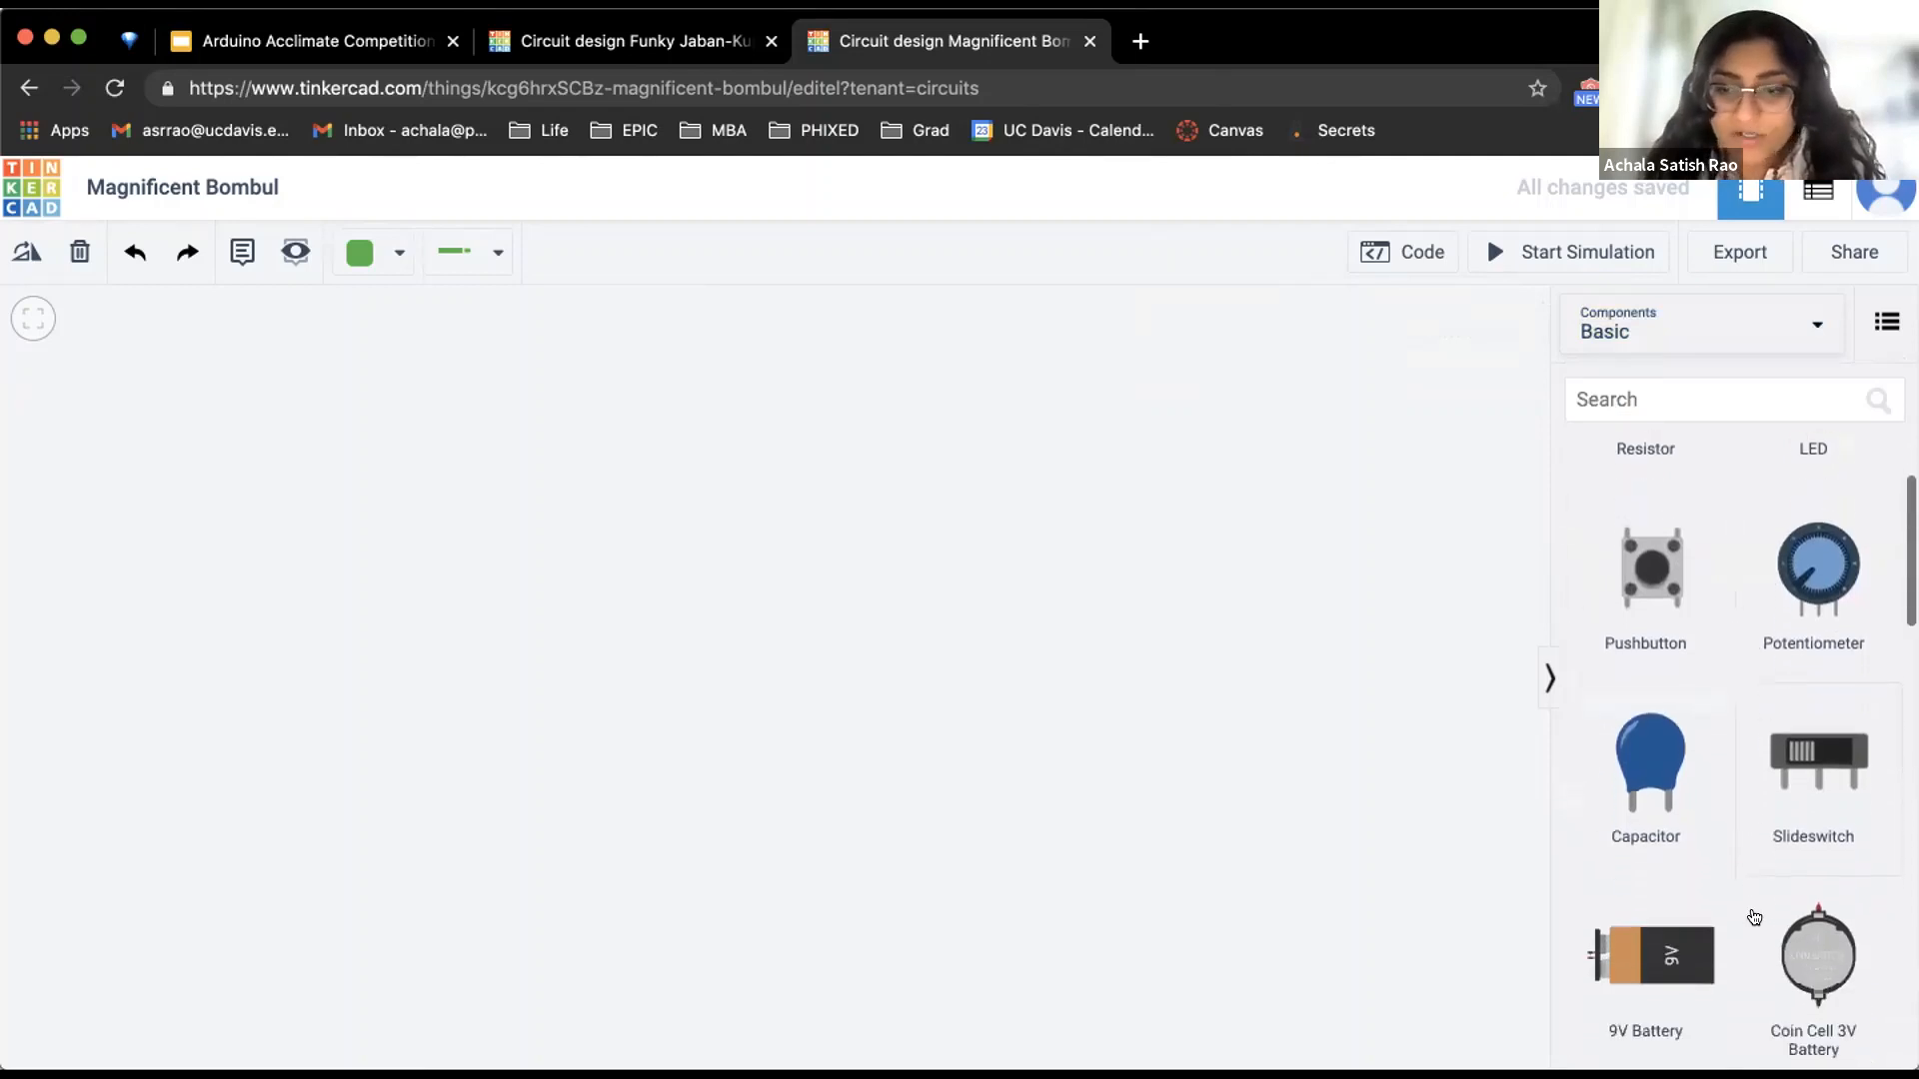
scroll(1754, 916, down, 5)
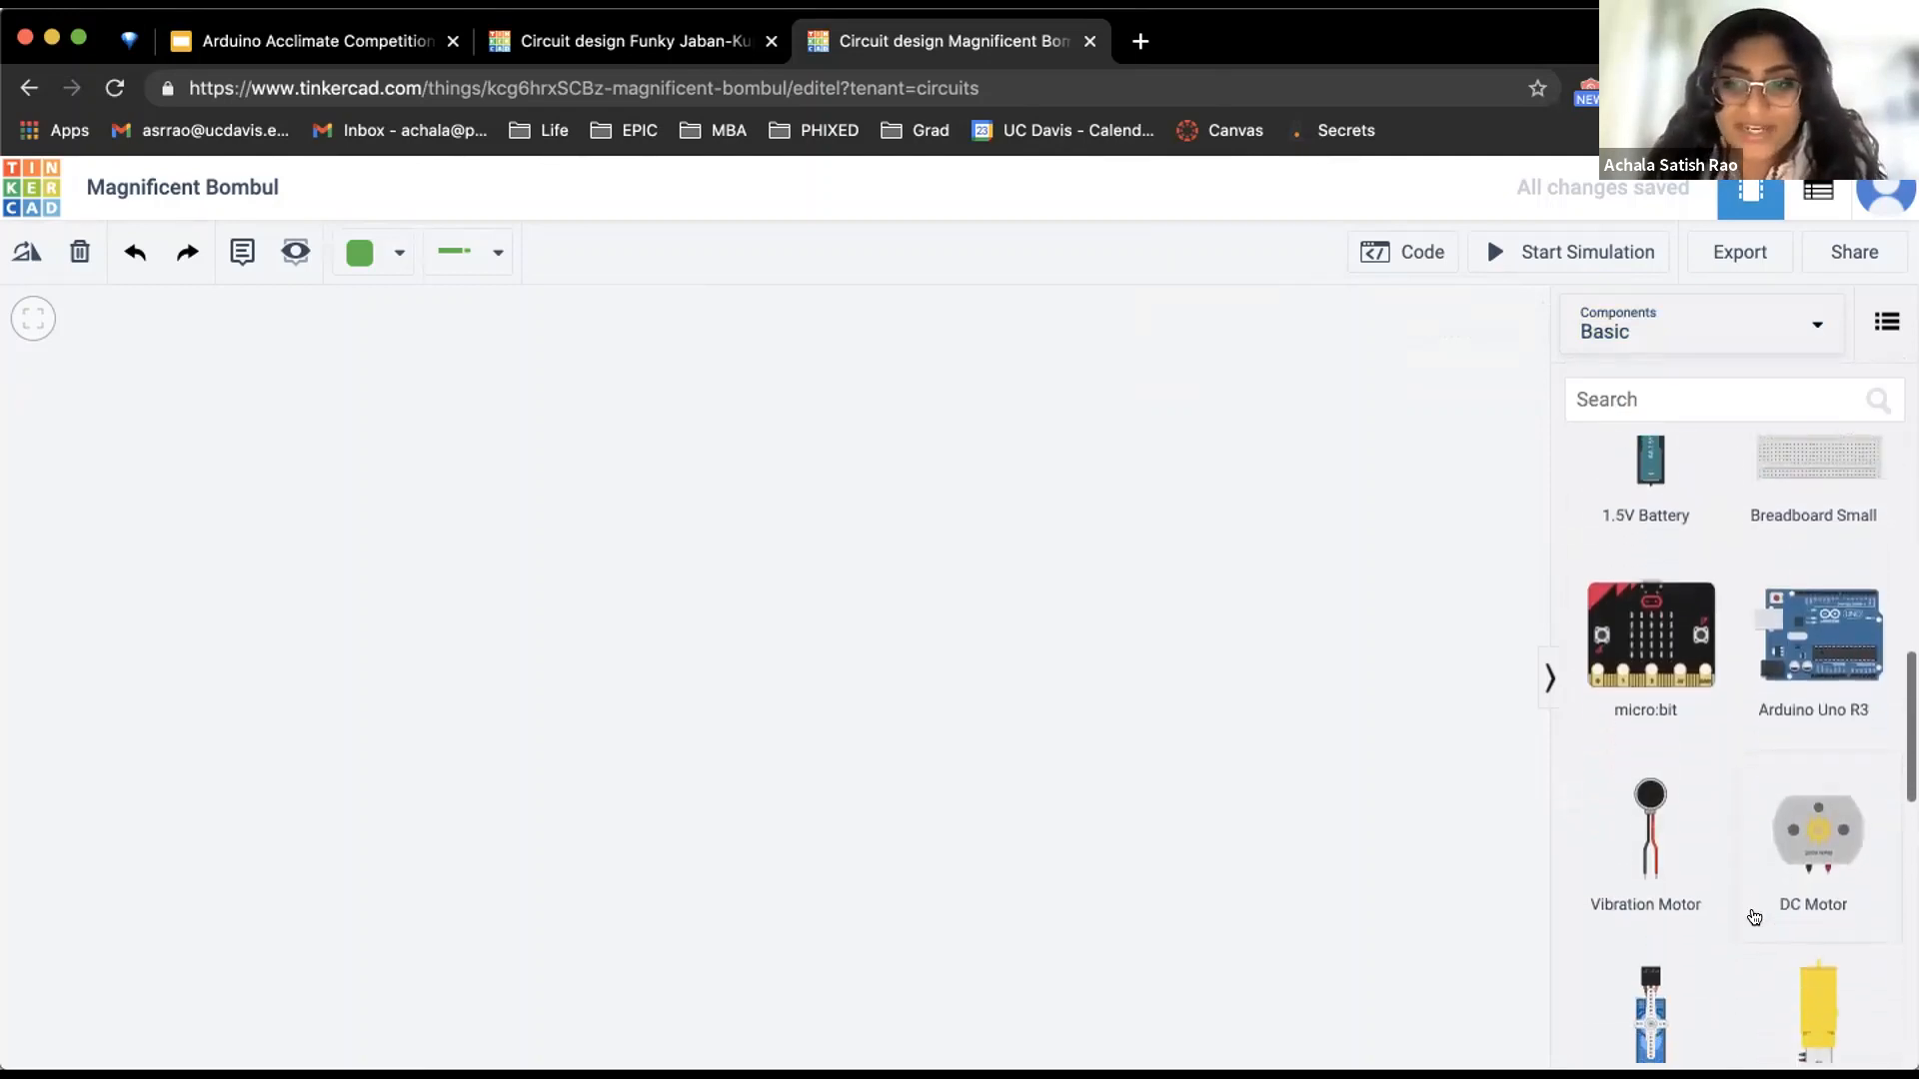
scroll(1754, 917, down, 2)
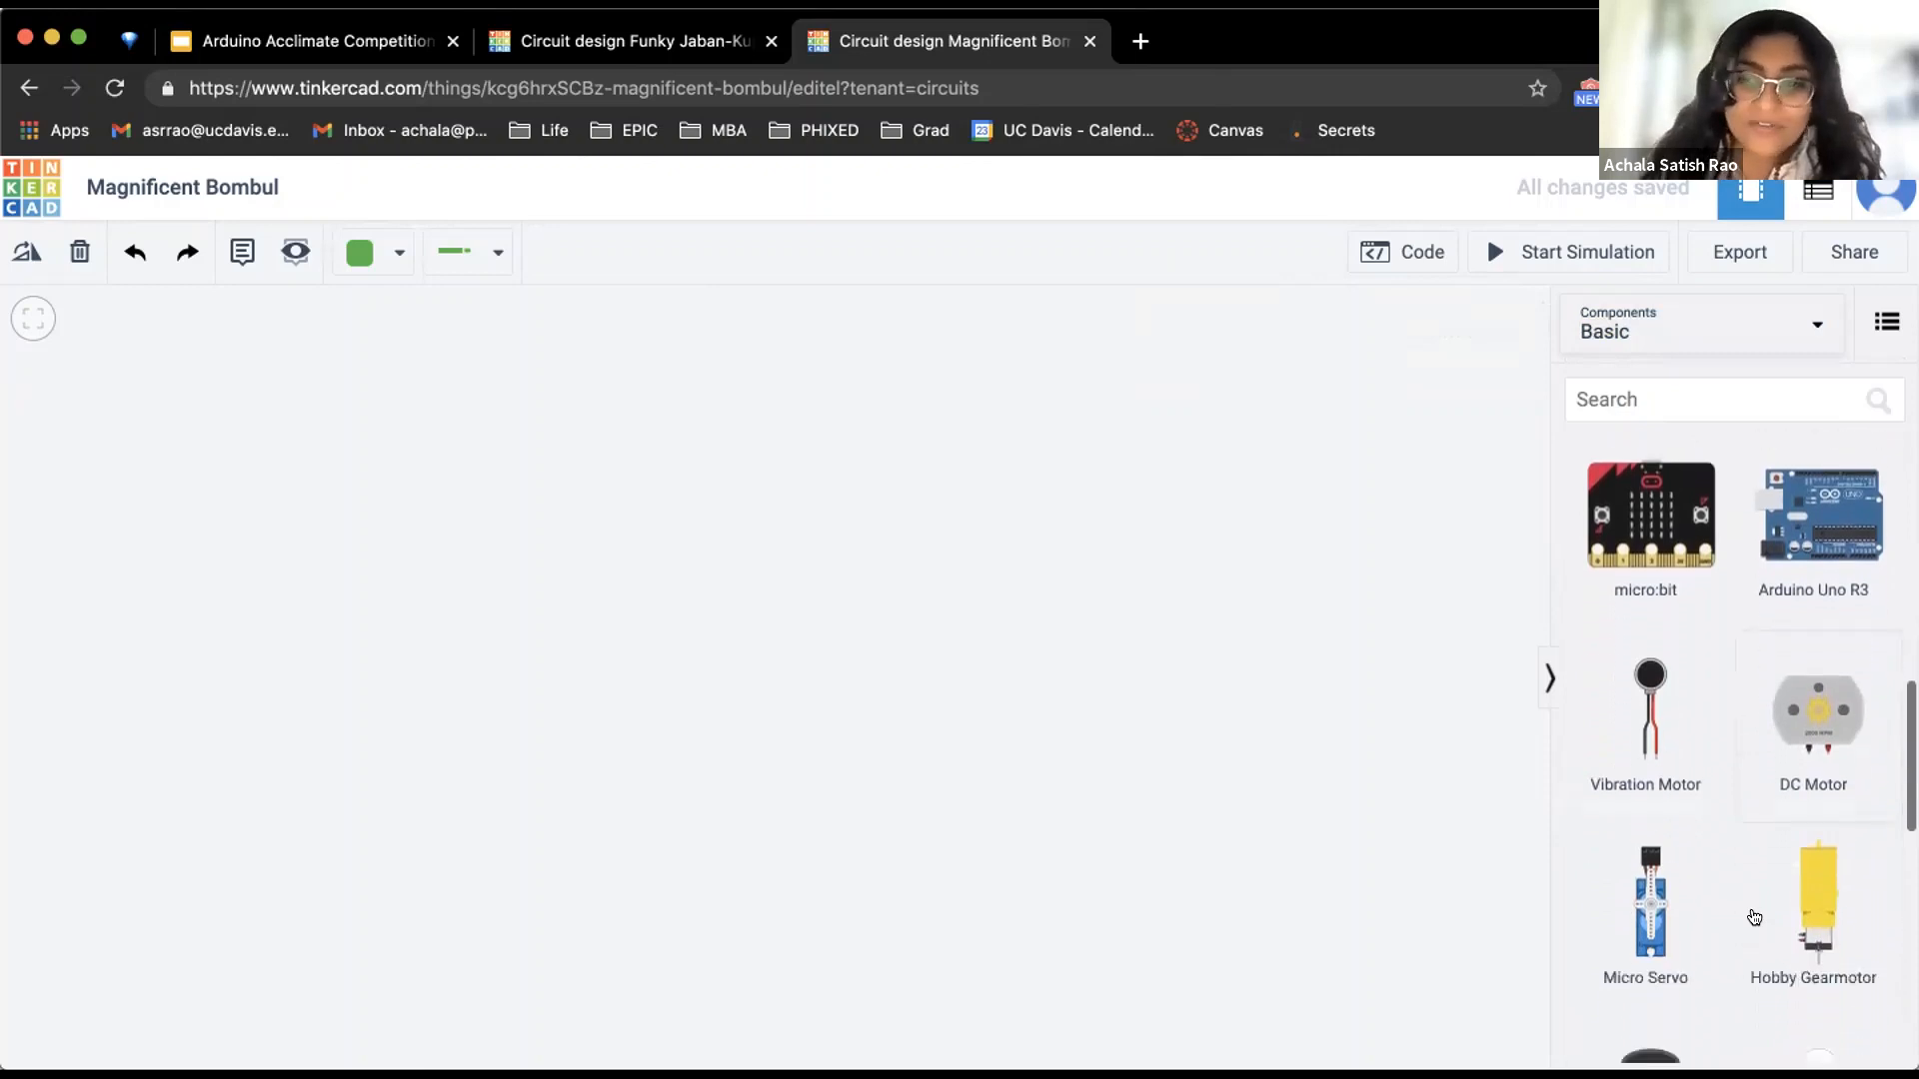
scroll(1739, 350, down, 3)
Place the Breadboard circuit from the Arduino starters in the middle of the workplane
click(1725, 332)
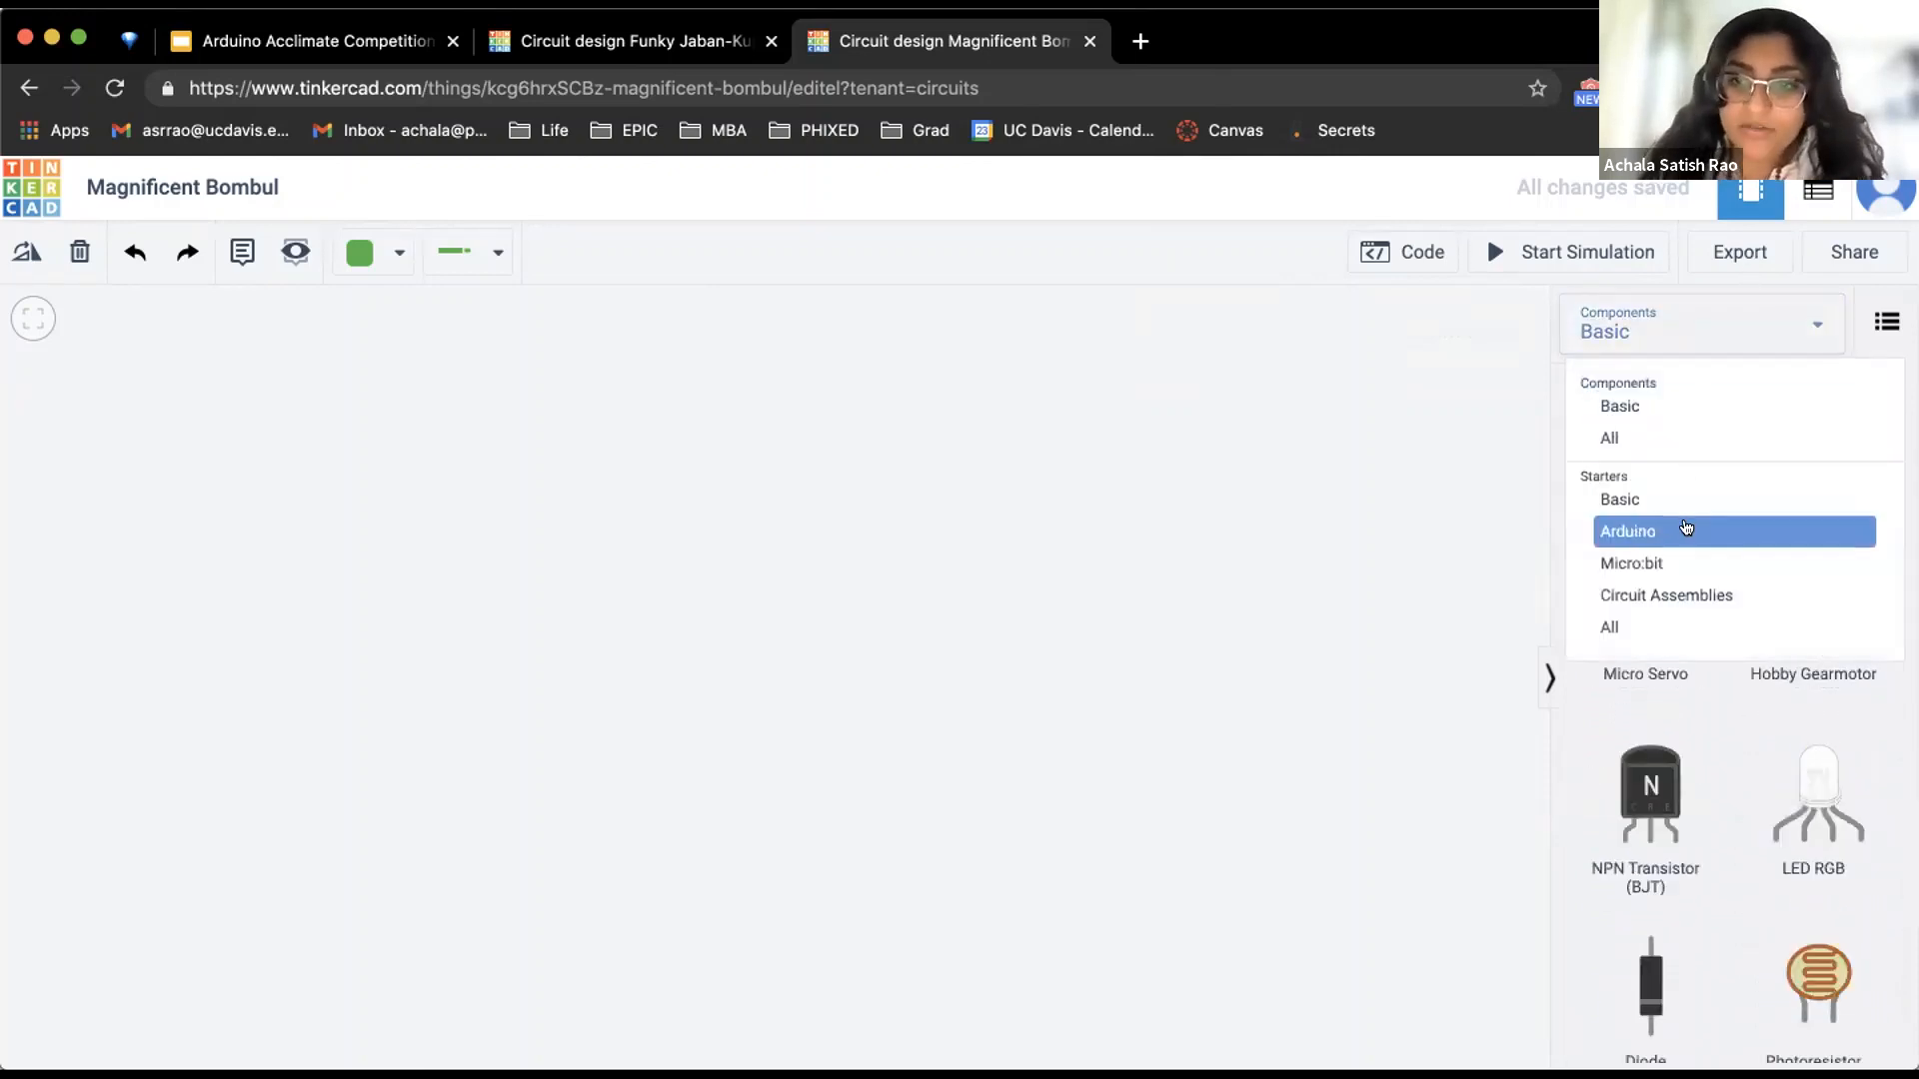
click(1686, 528)
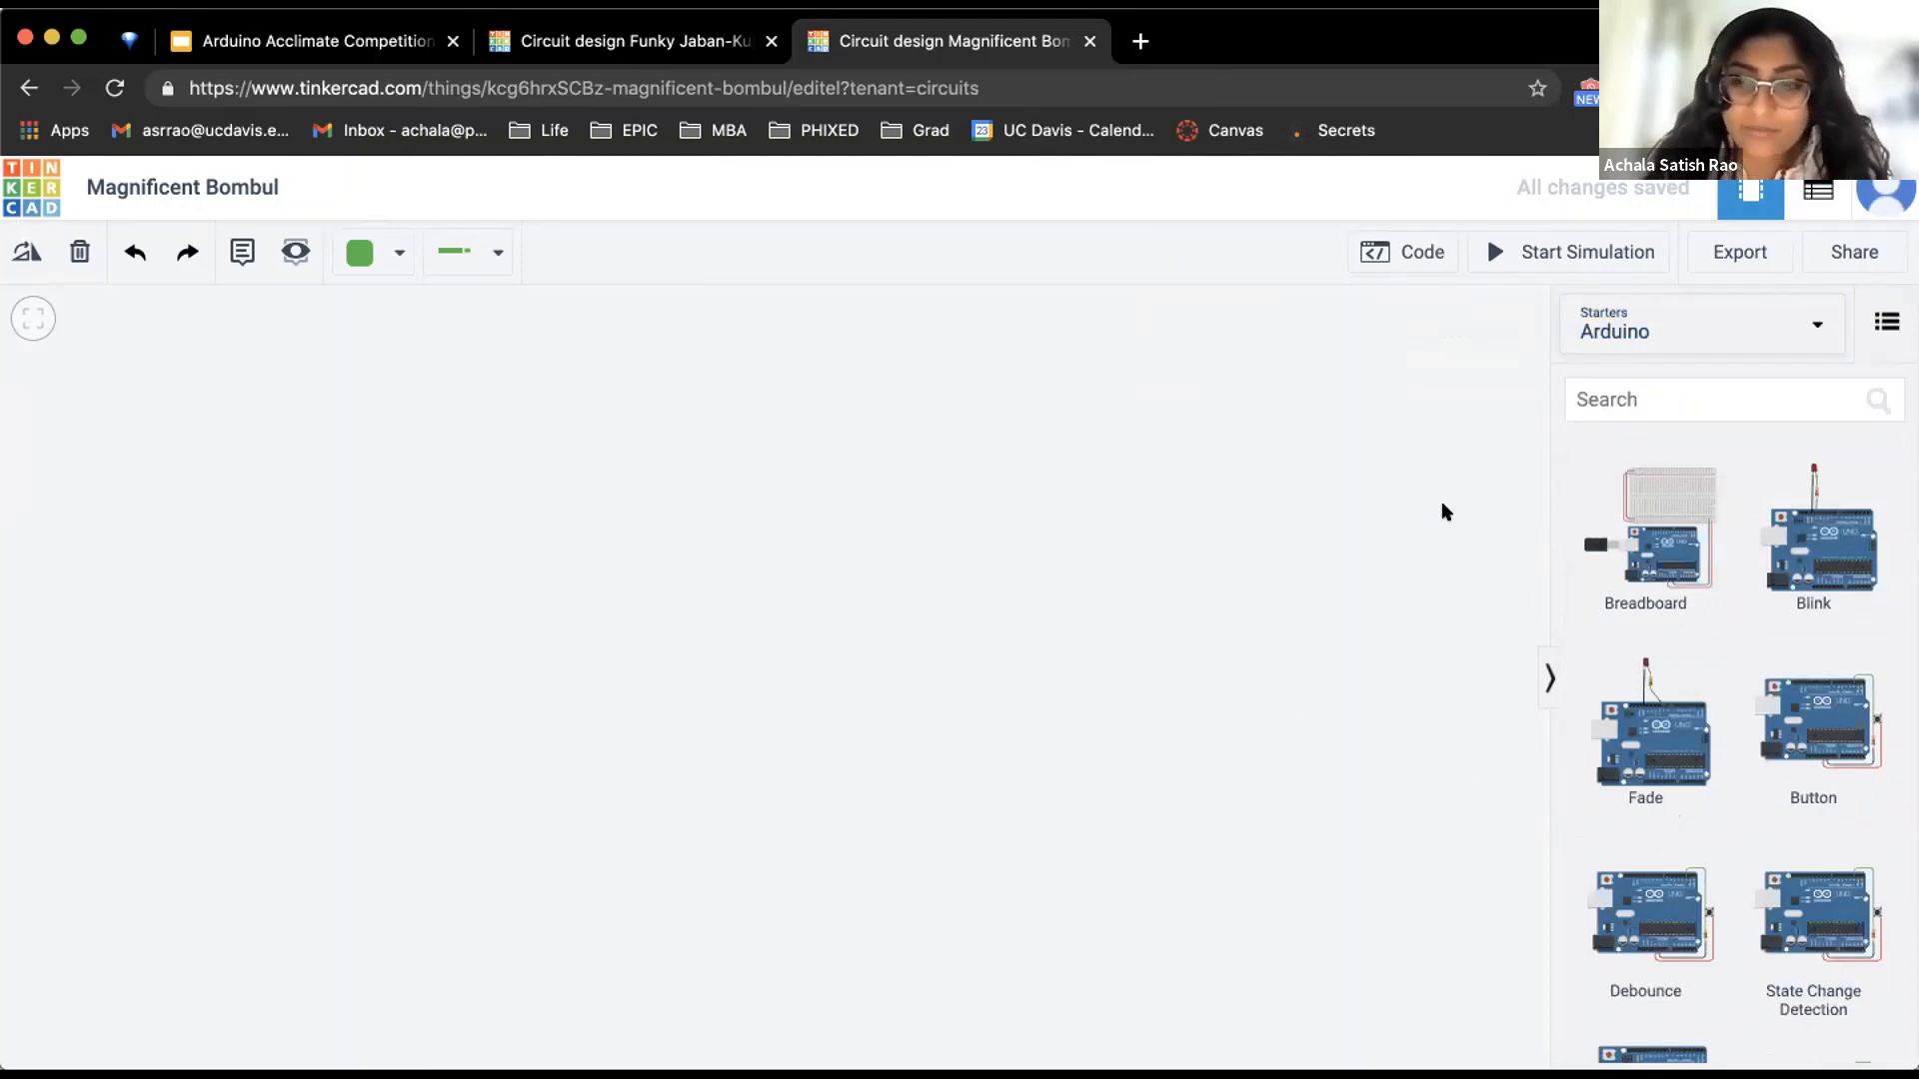
drag(1645, 533, 788, 620)
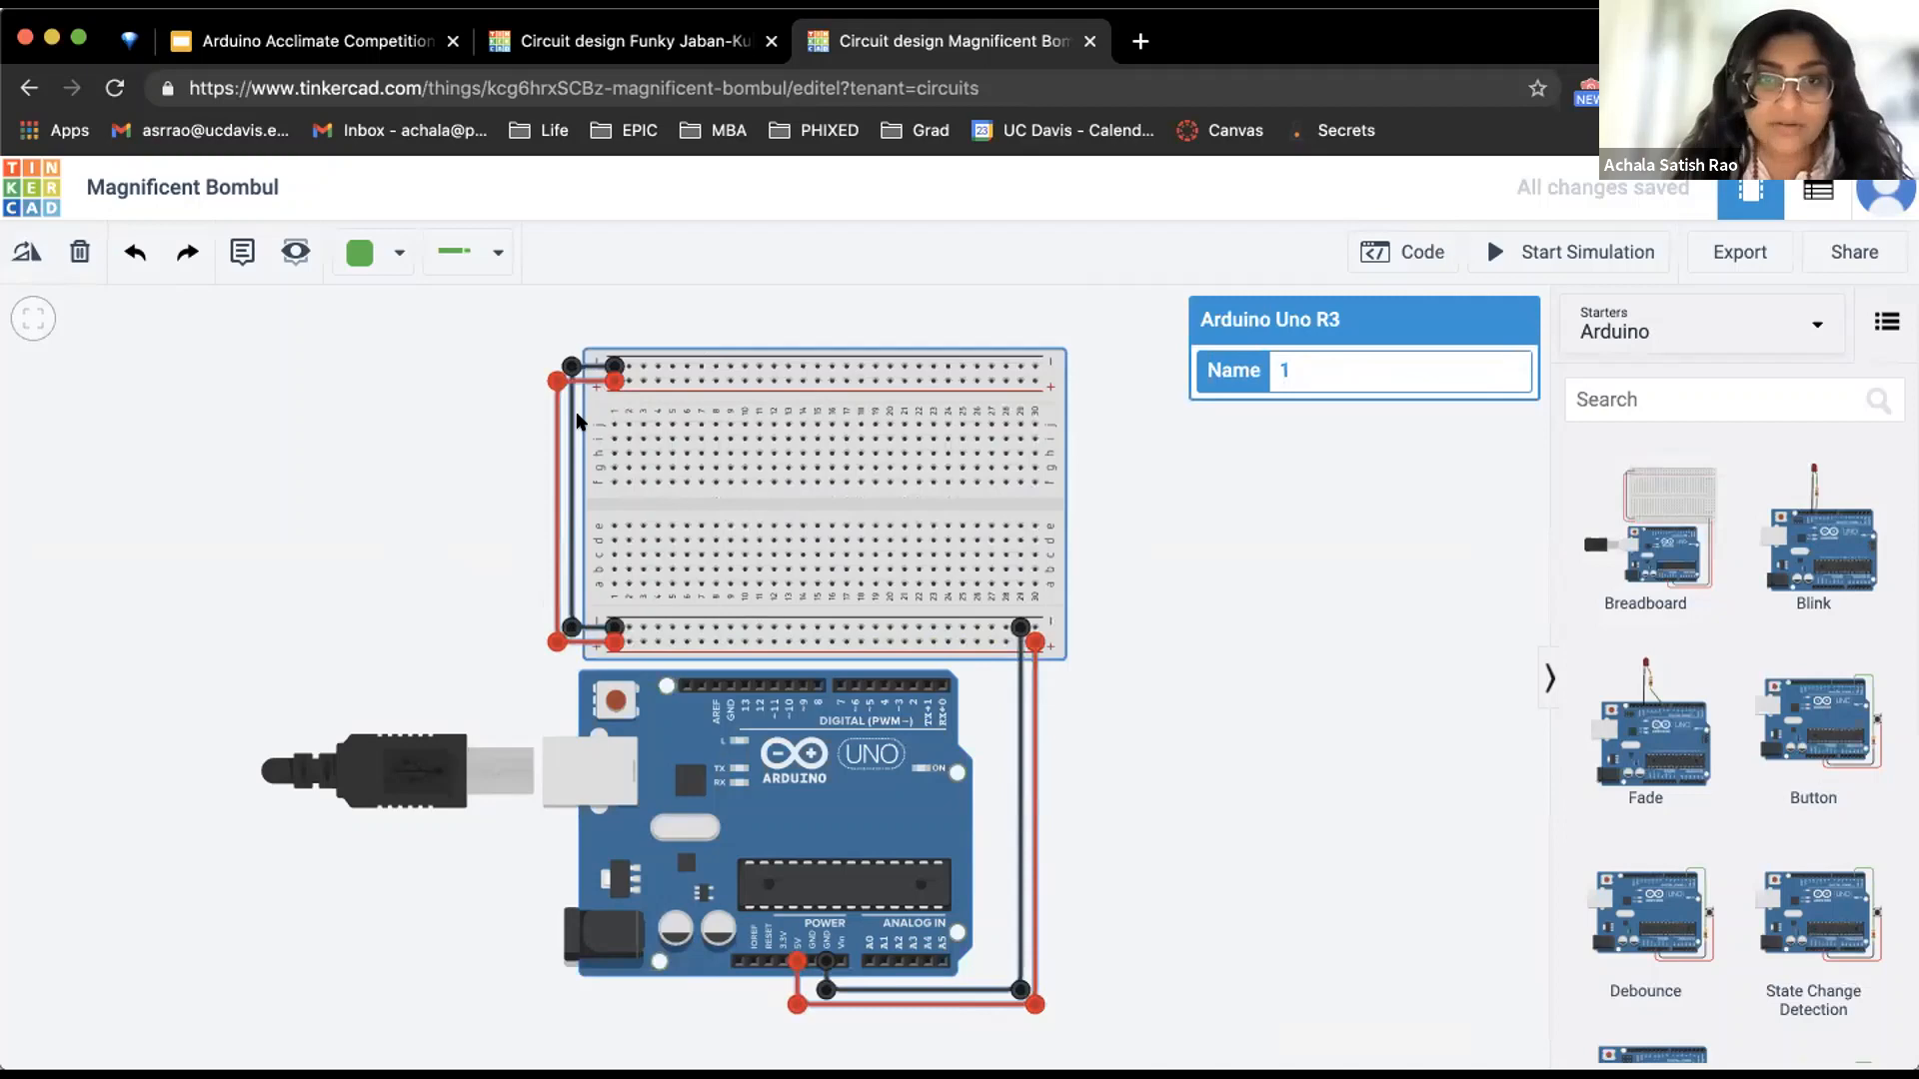
click(1241, 556)
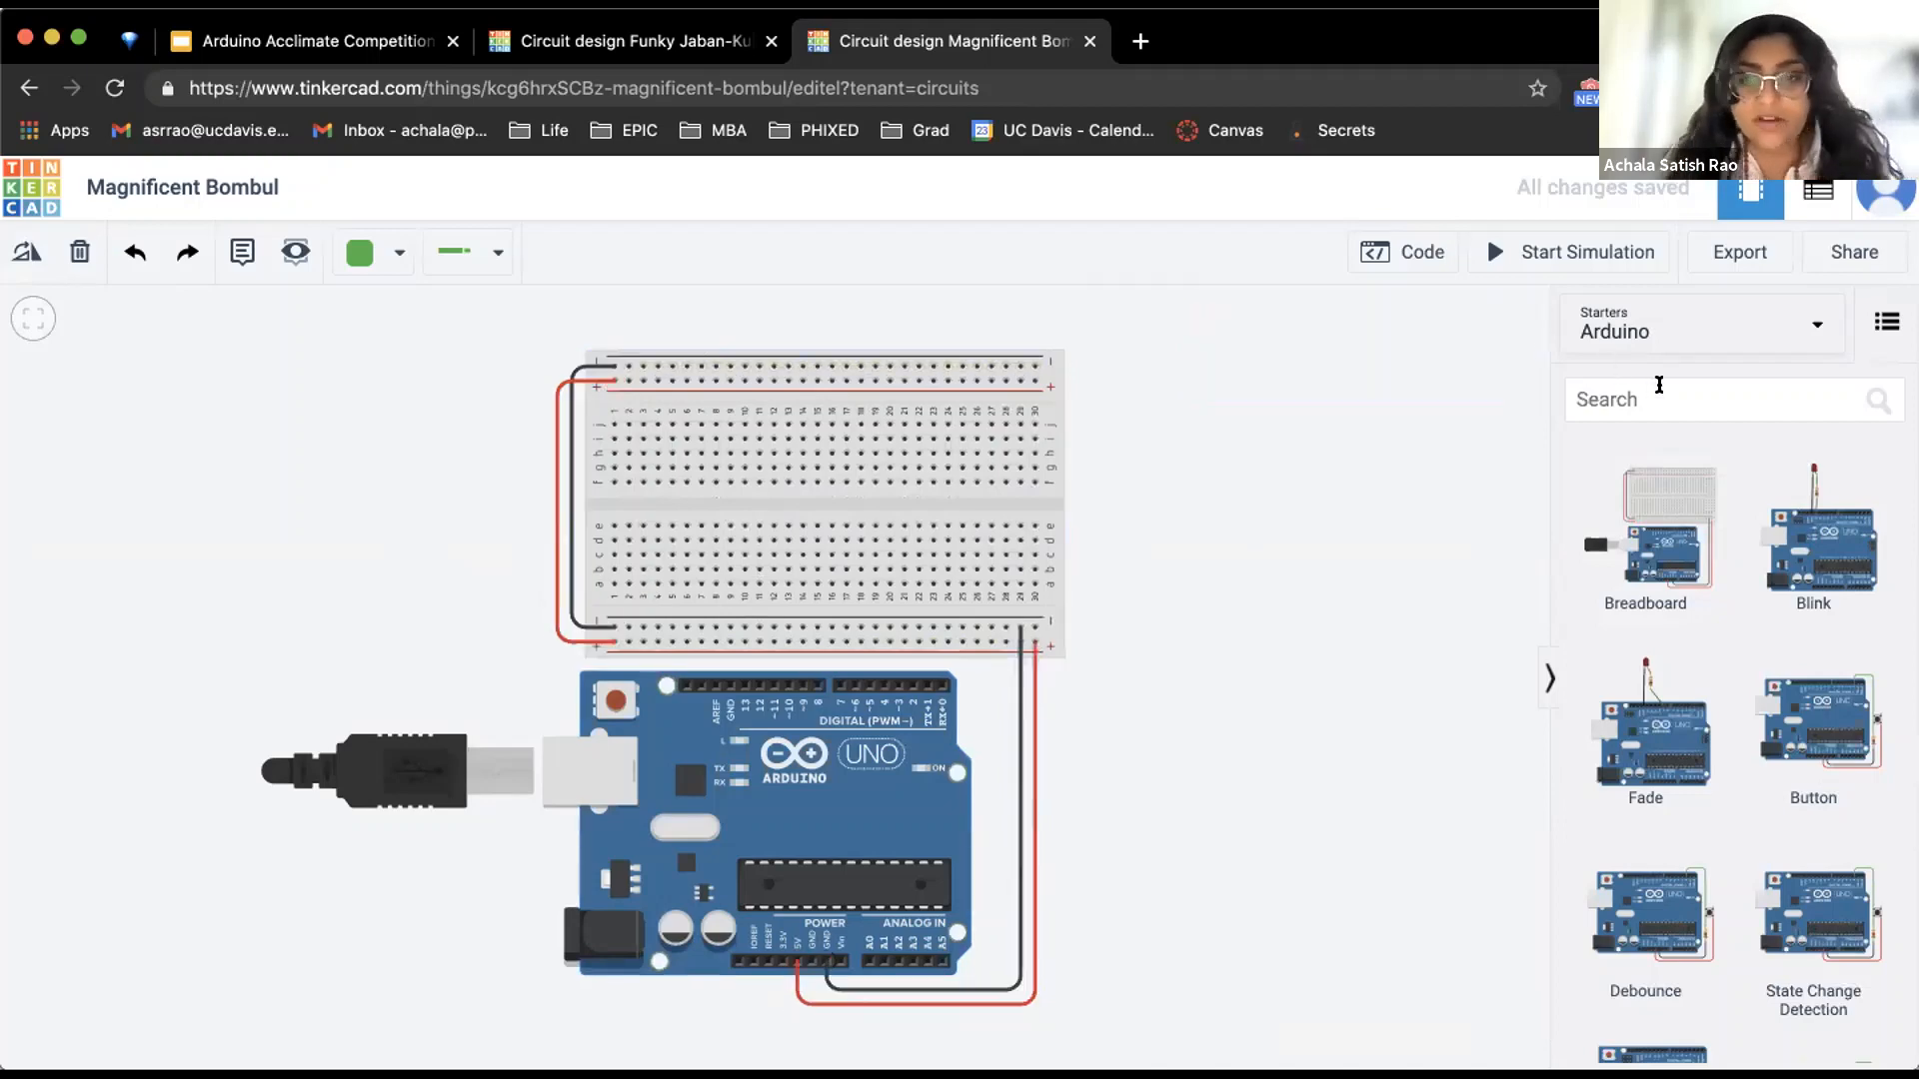
Search the library for tmp36 and place a Temperature Sensor [TMP36] beside the breadboard
click(1659, 384)
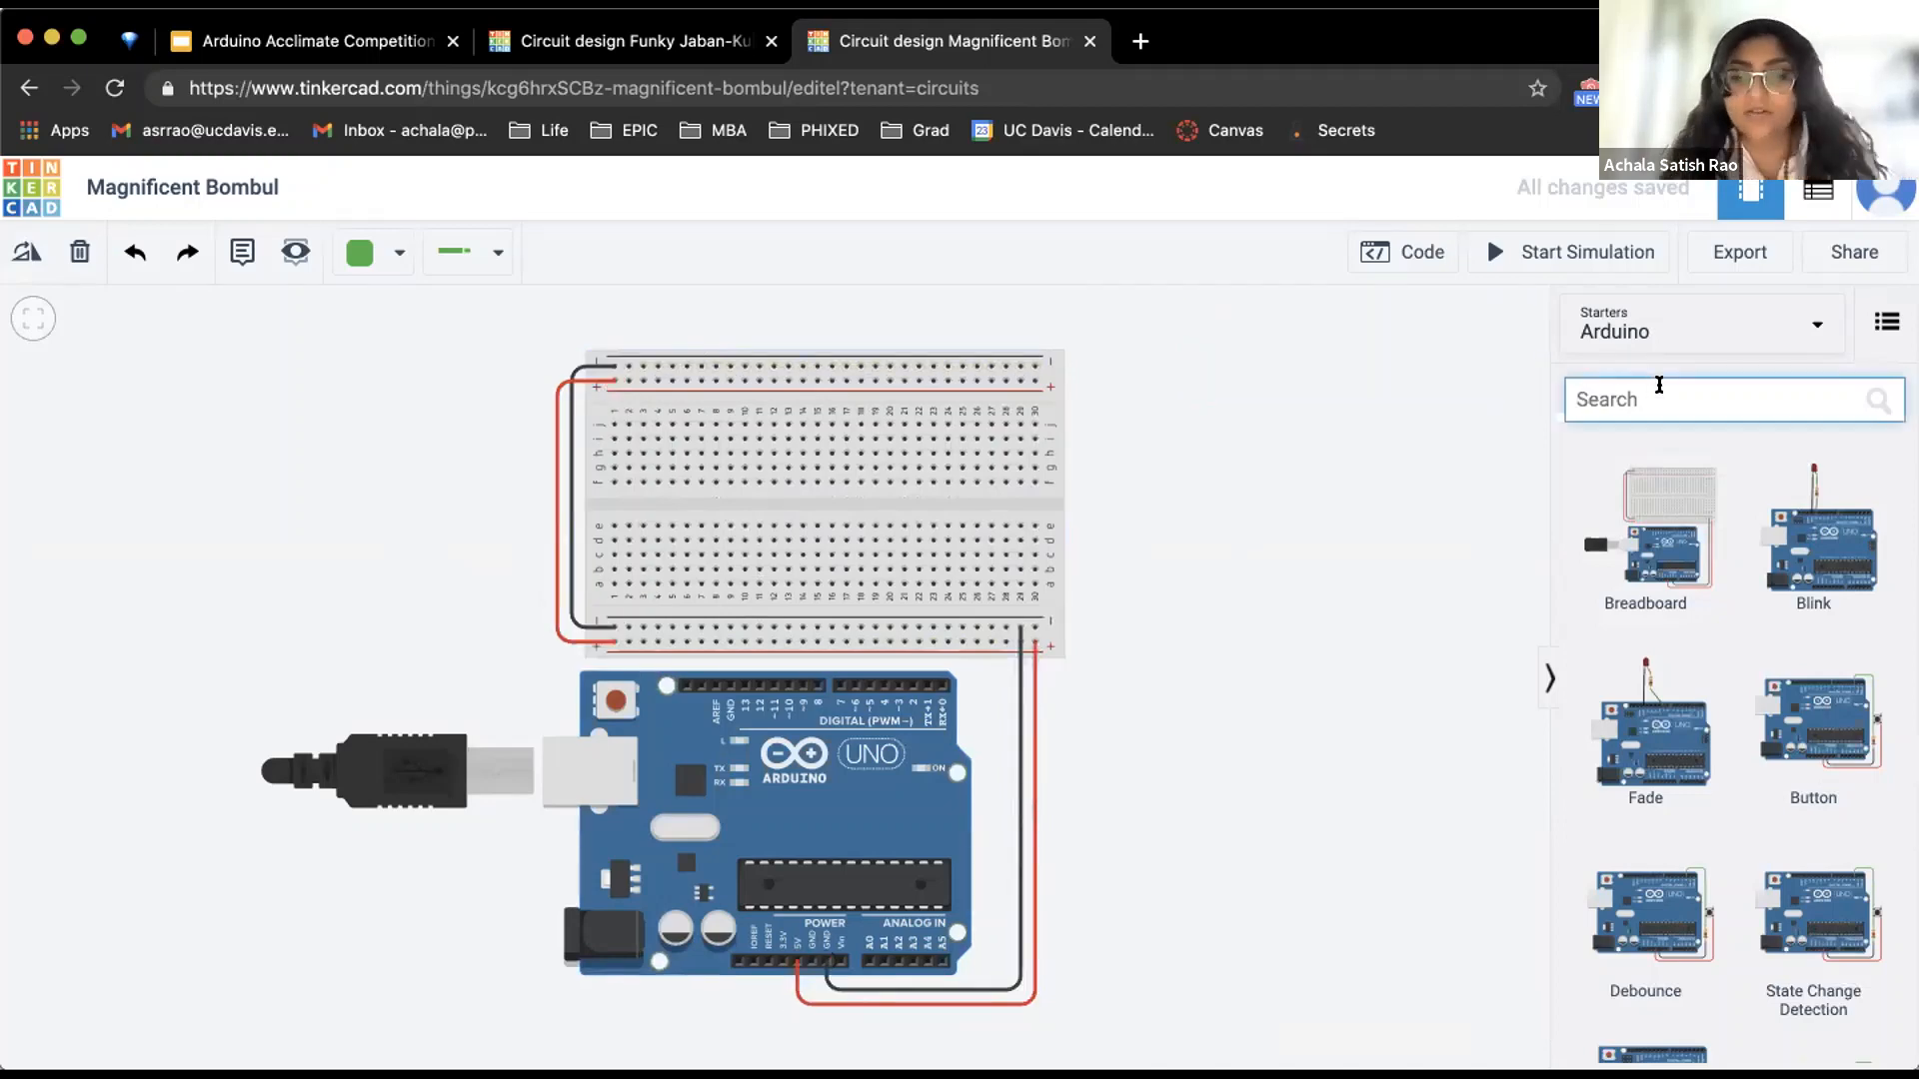
text(tem)
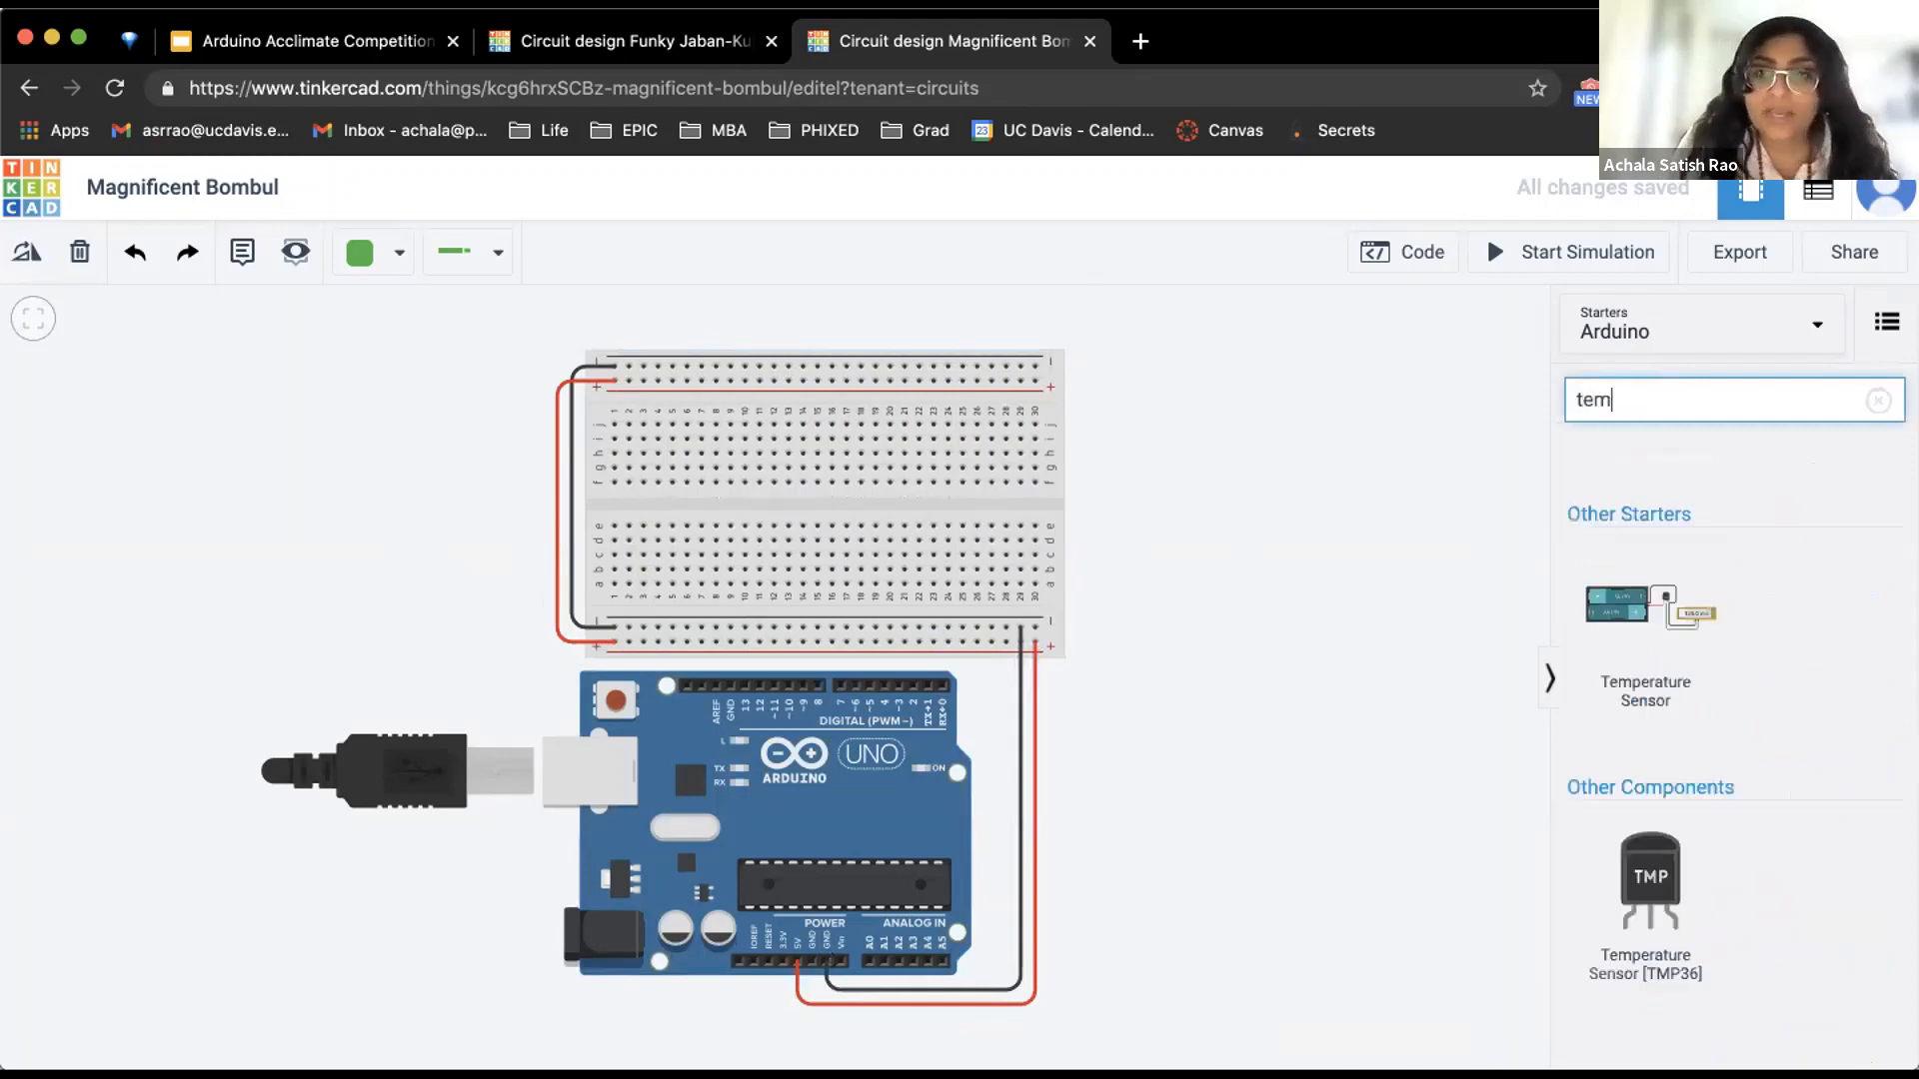
key(BackSpace)
key(BackSpace)
text(mp)
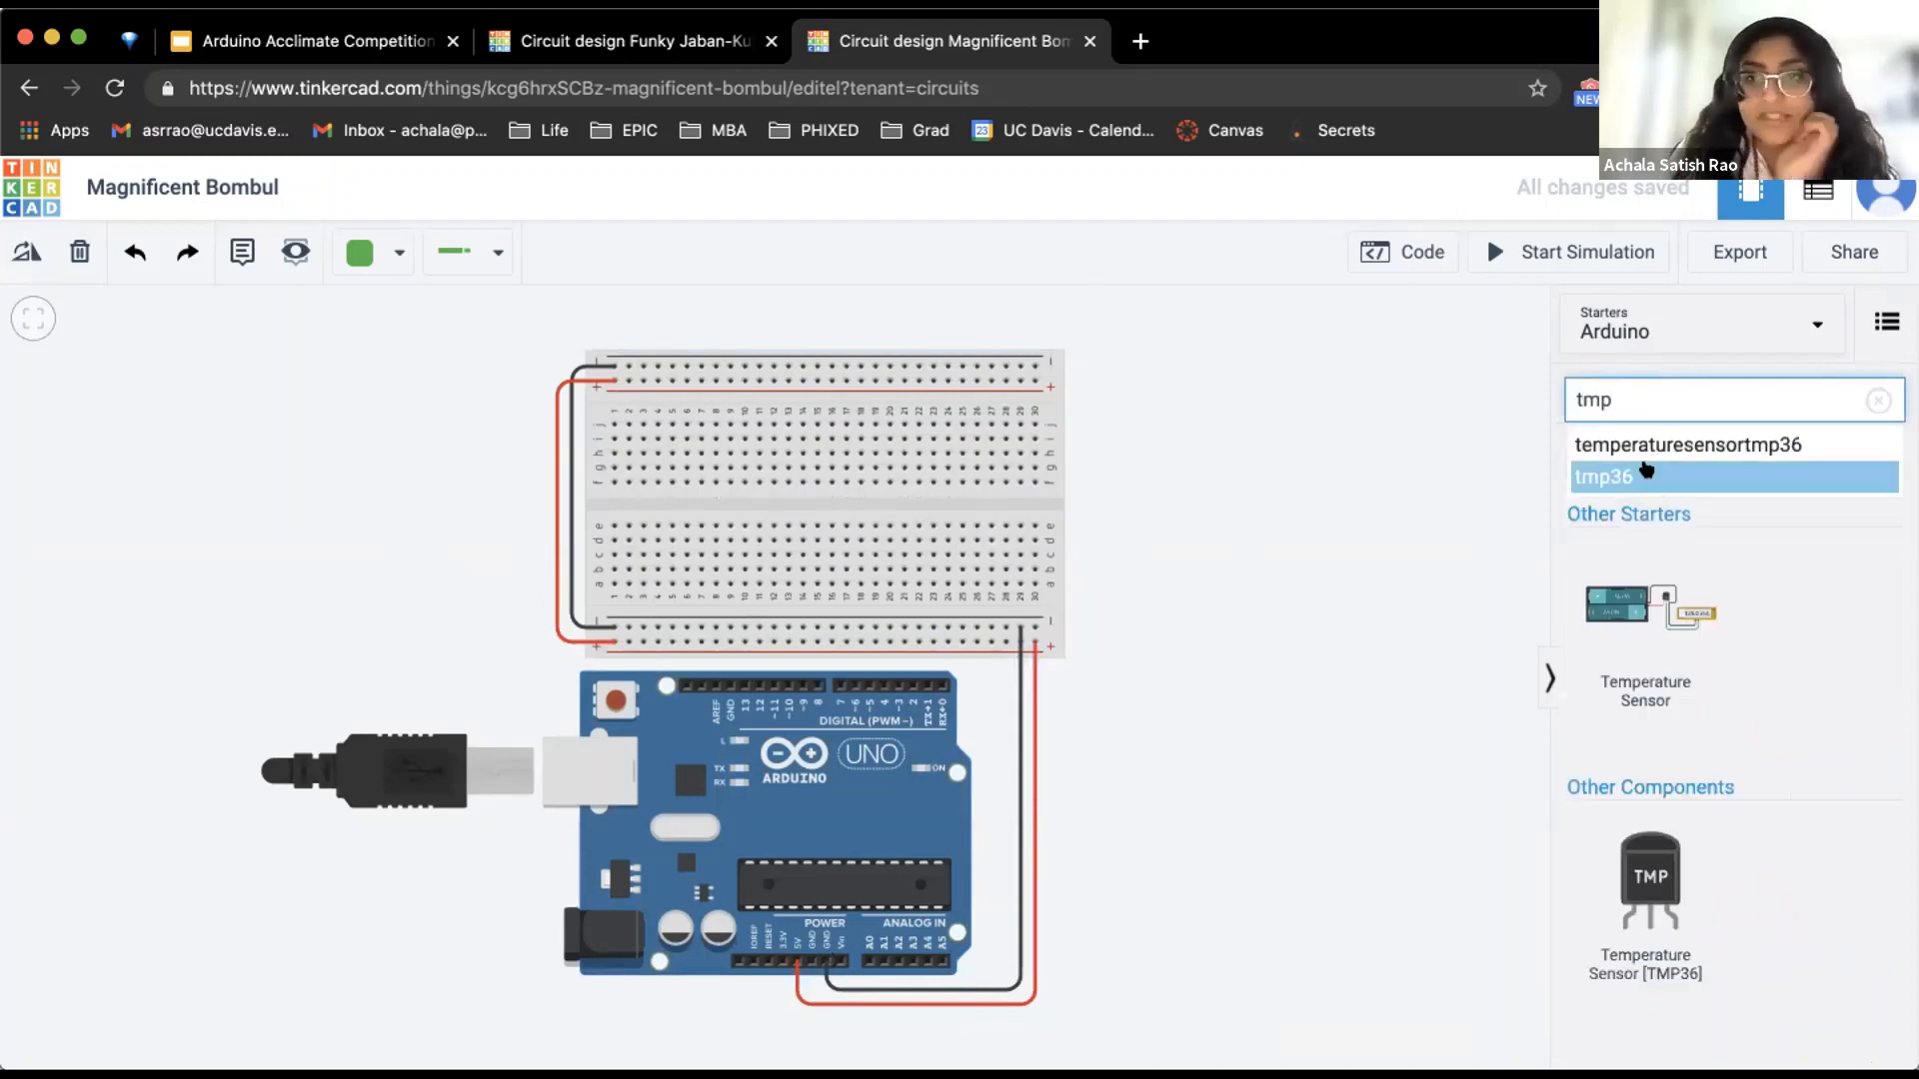
text(36)
key(Return)
drag(1657, 862, 1179, 553)
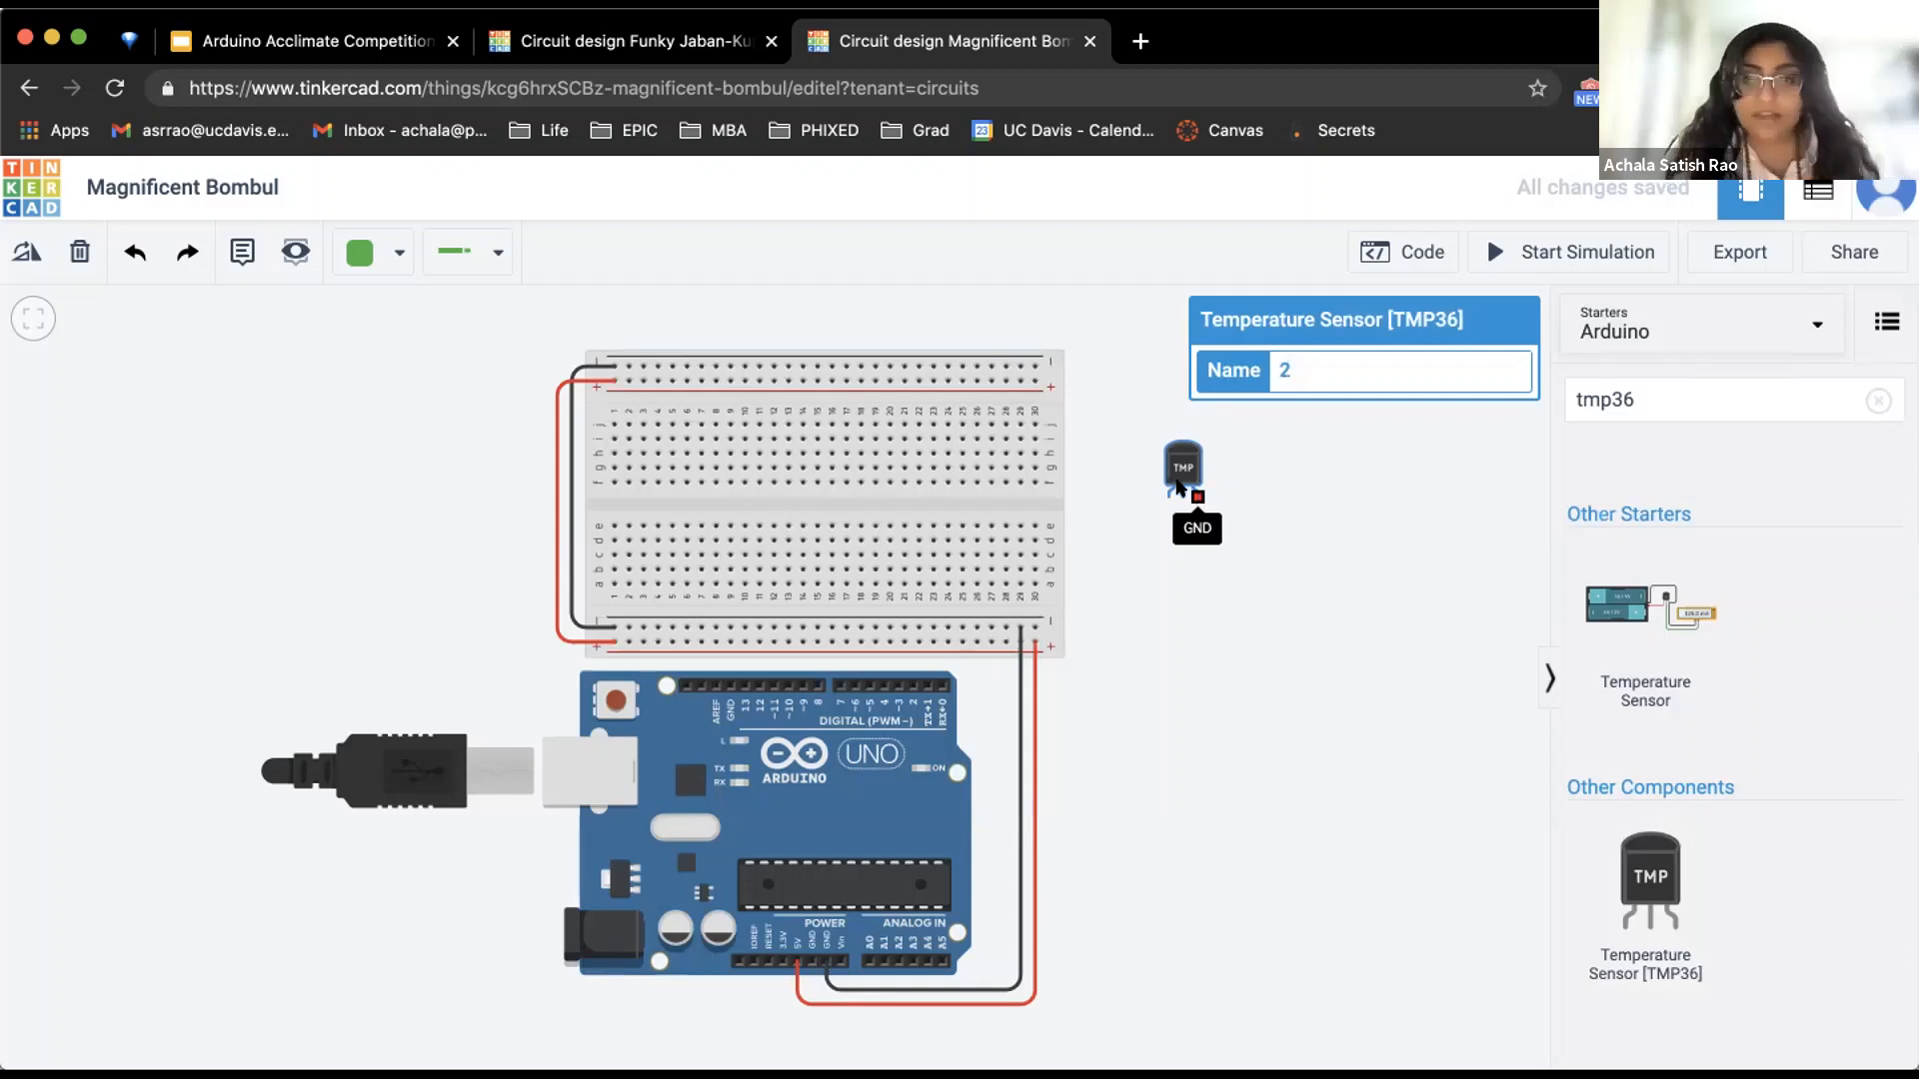
Move the temperature sensor onto the breadboard so its legs sit in row d, columns 6 to 8
drag(1167, 462, 689, 513)
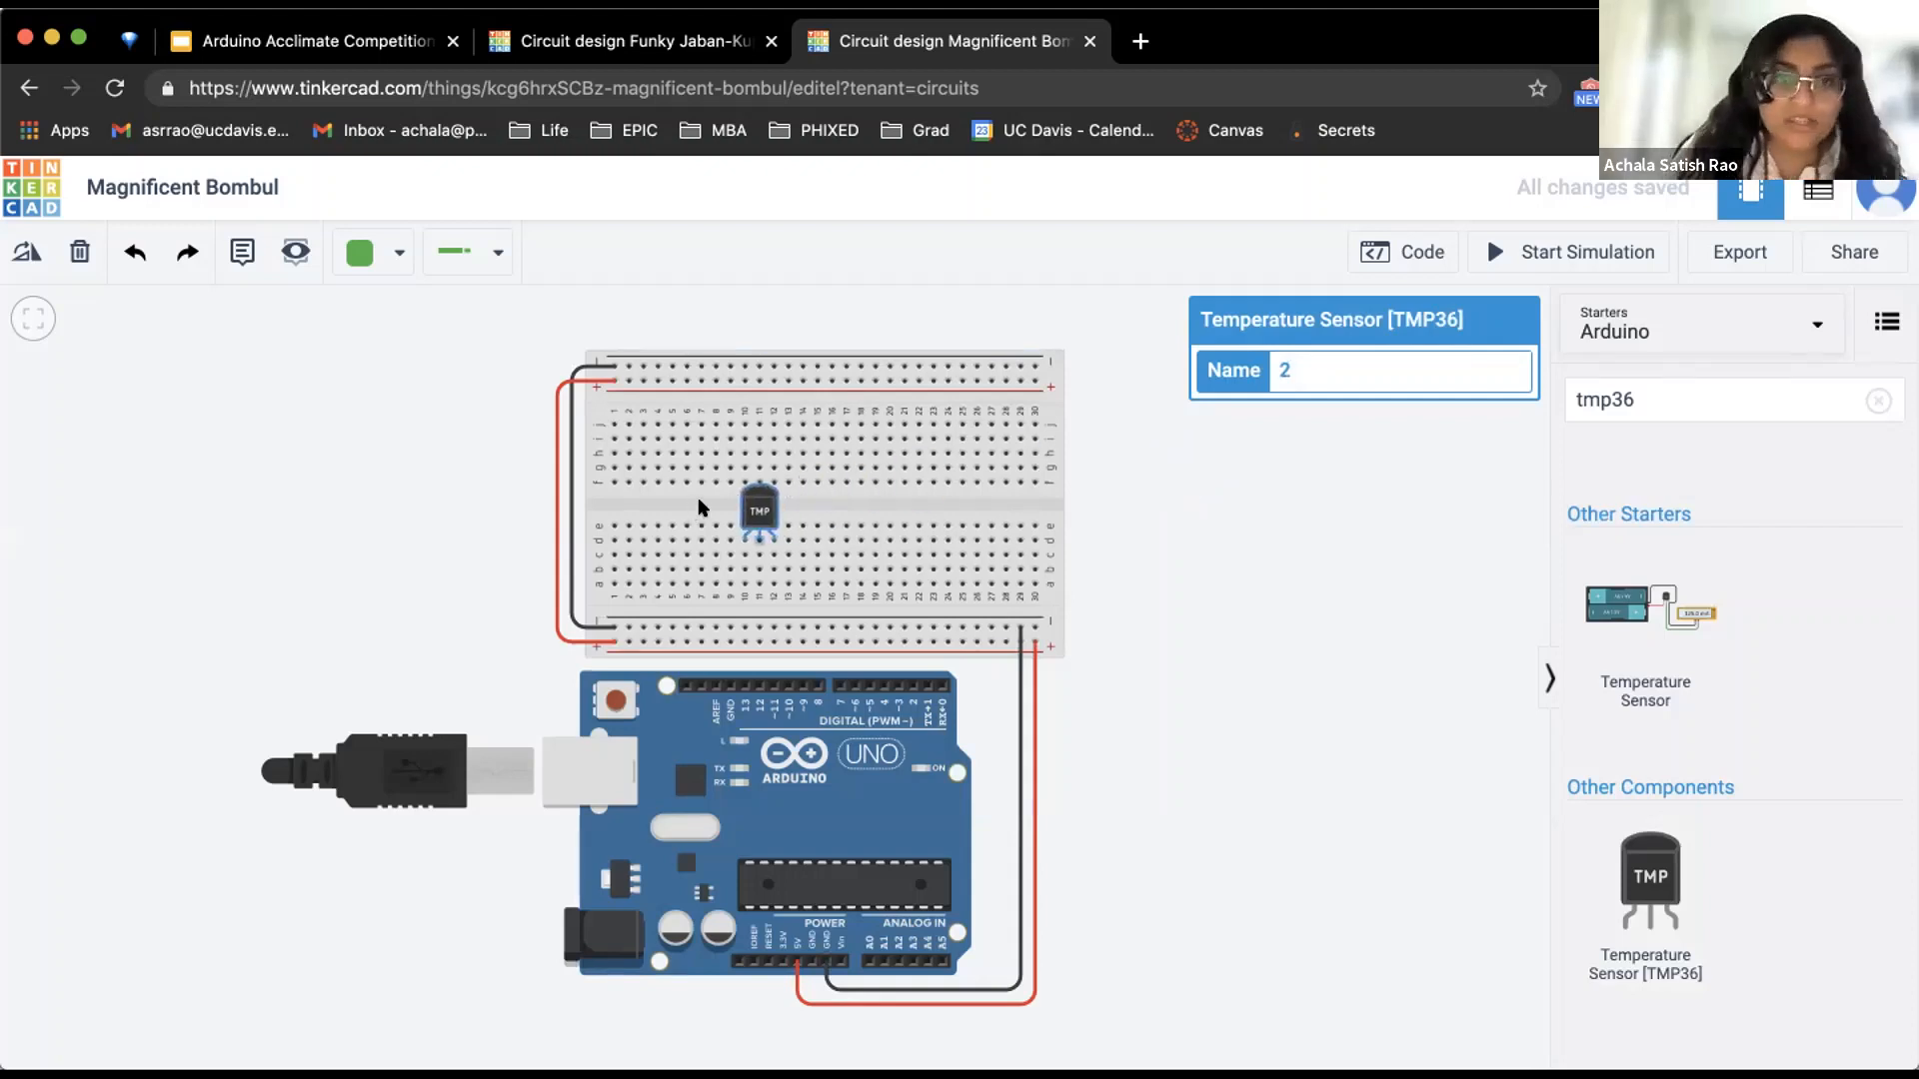
key(Left)
key(Left)
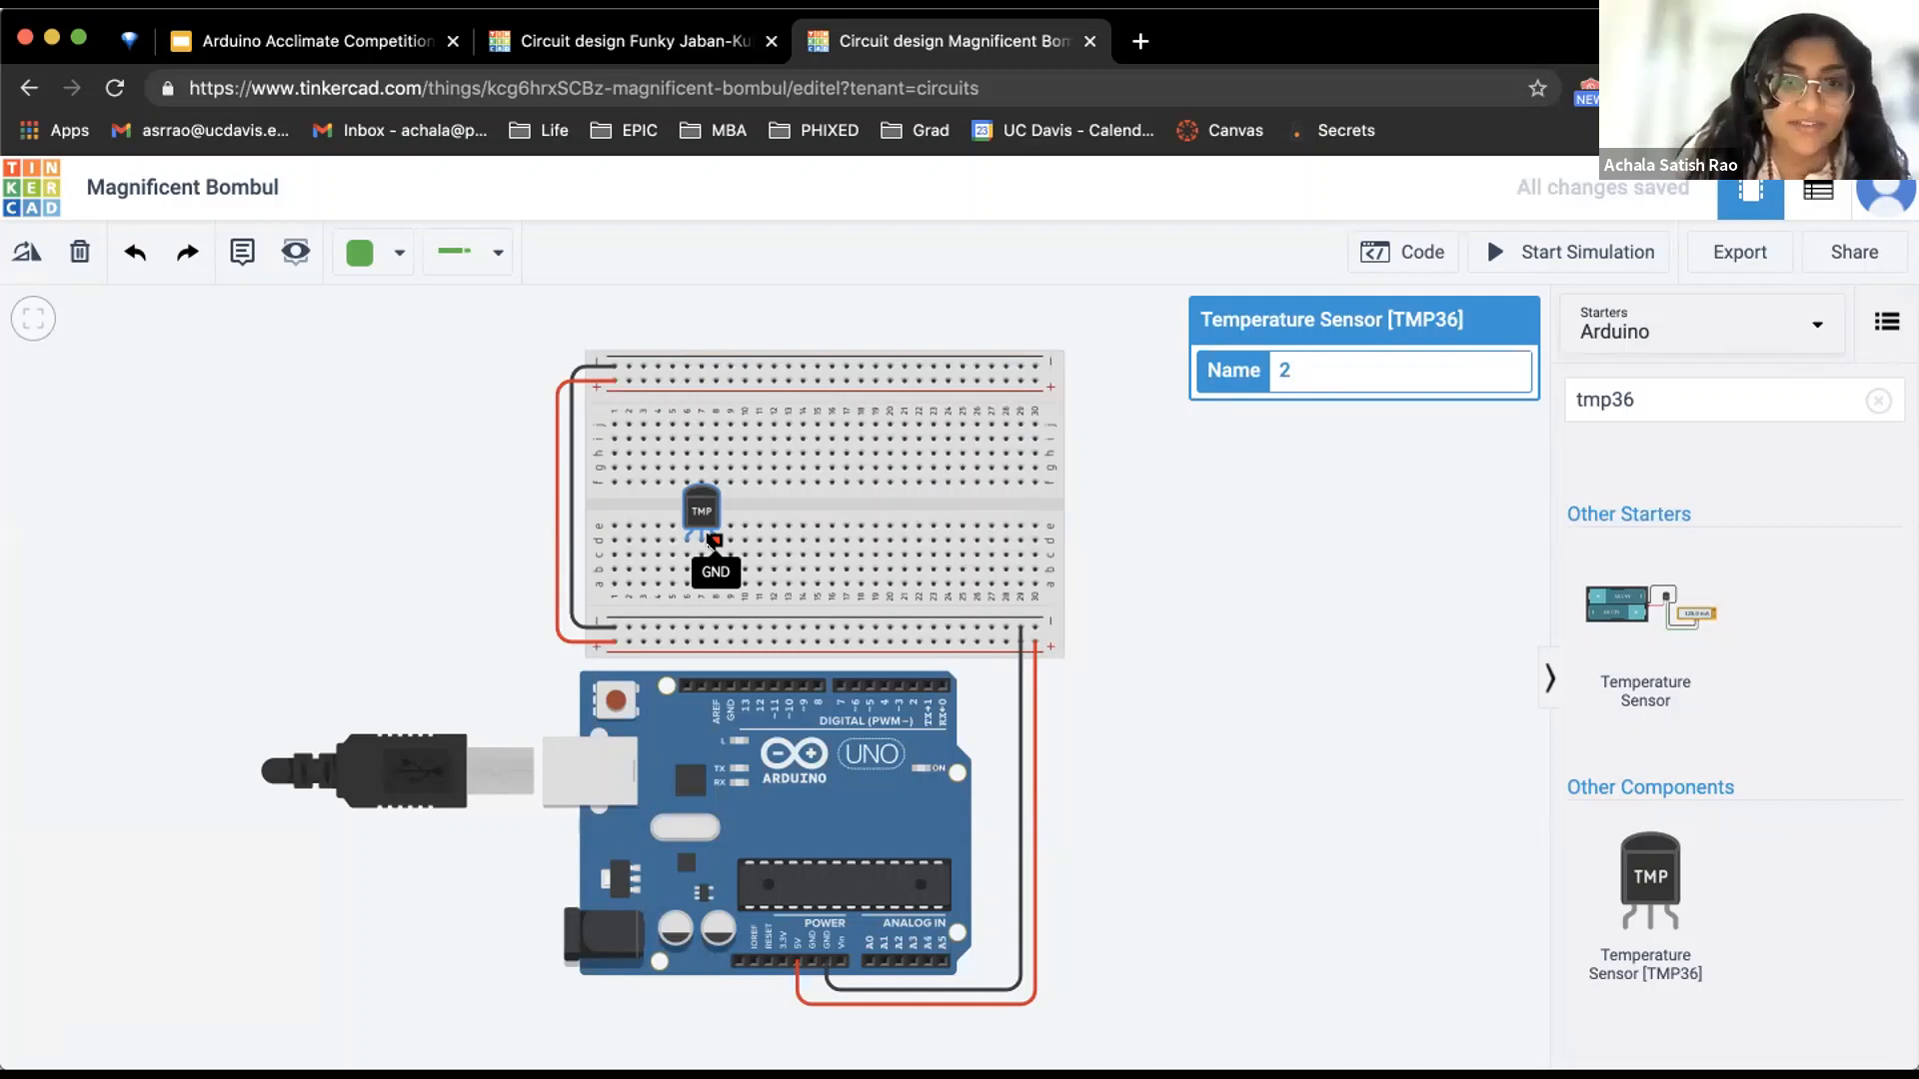
Wire the temperature sensor's GND leg to the breadboard's lower negative rail and colour the wire black
click(710, 540)
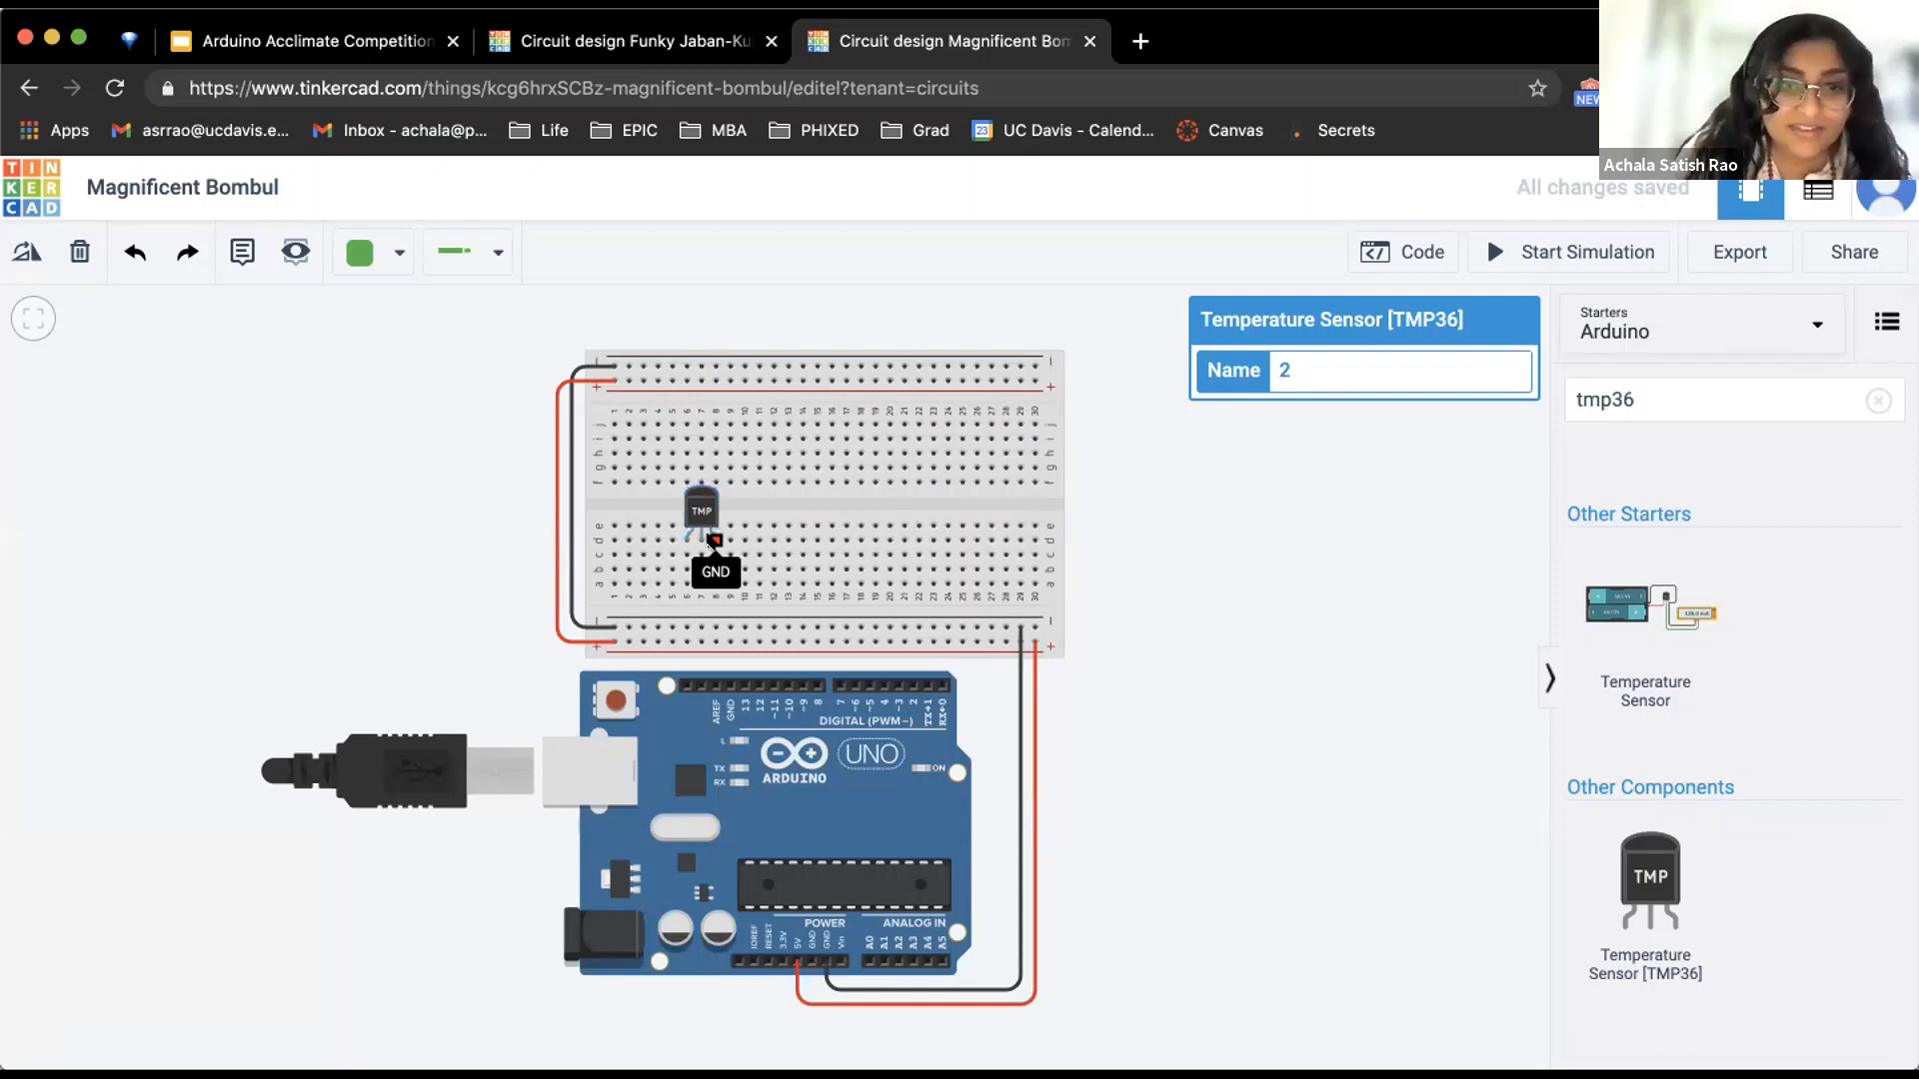
click(716, 628)
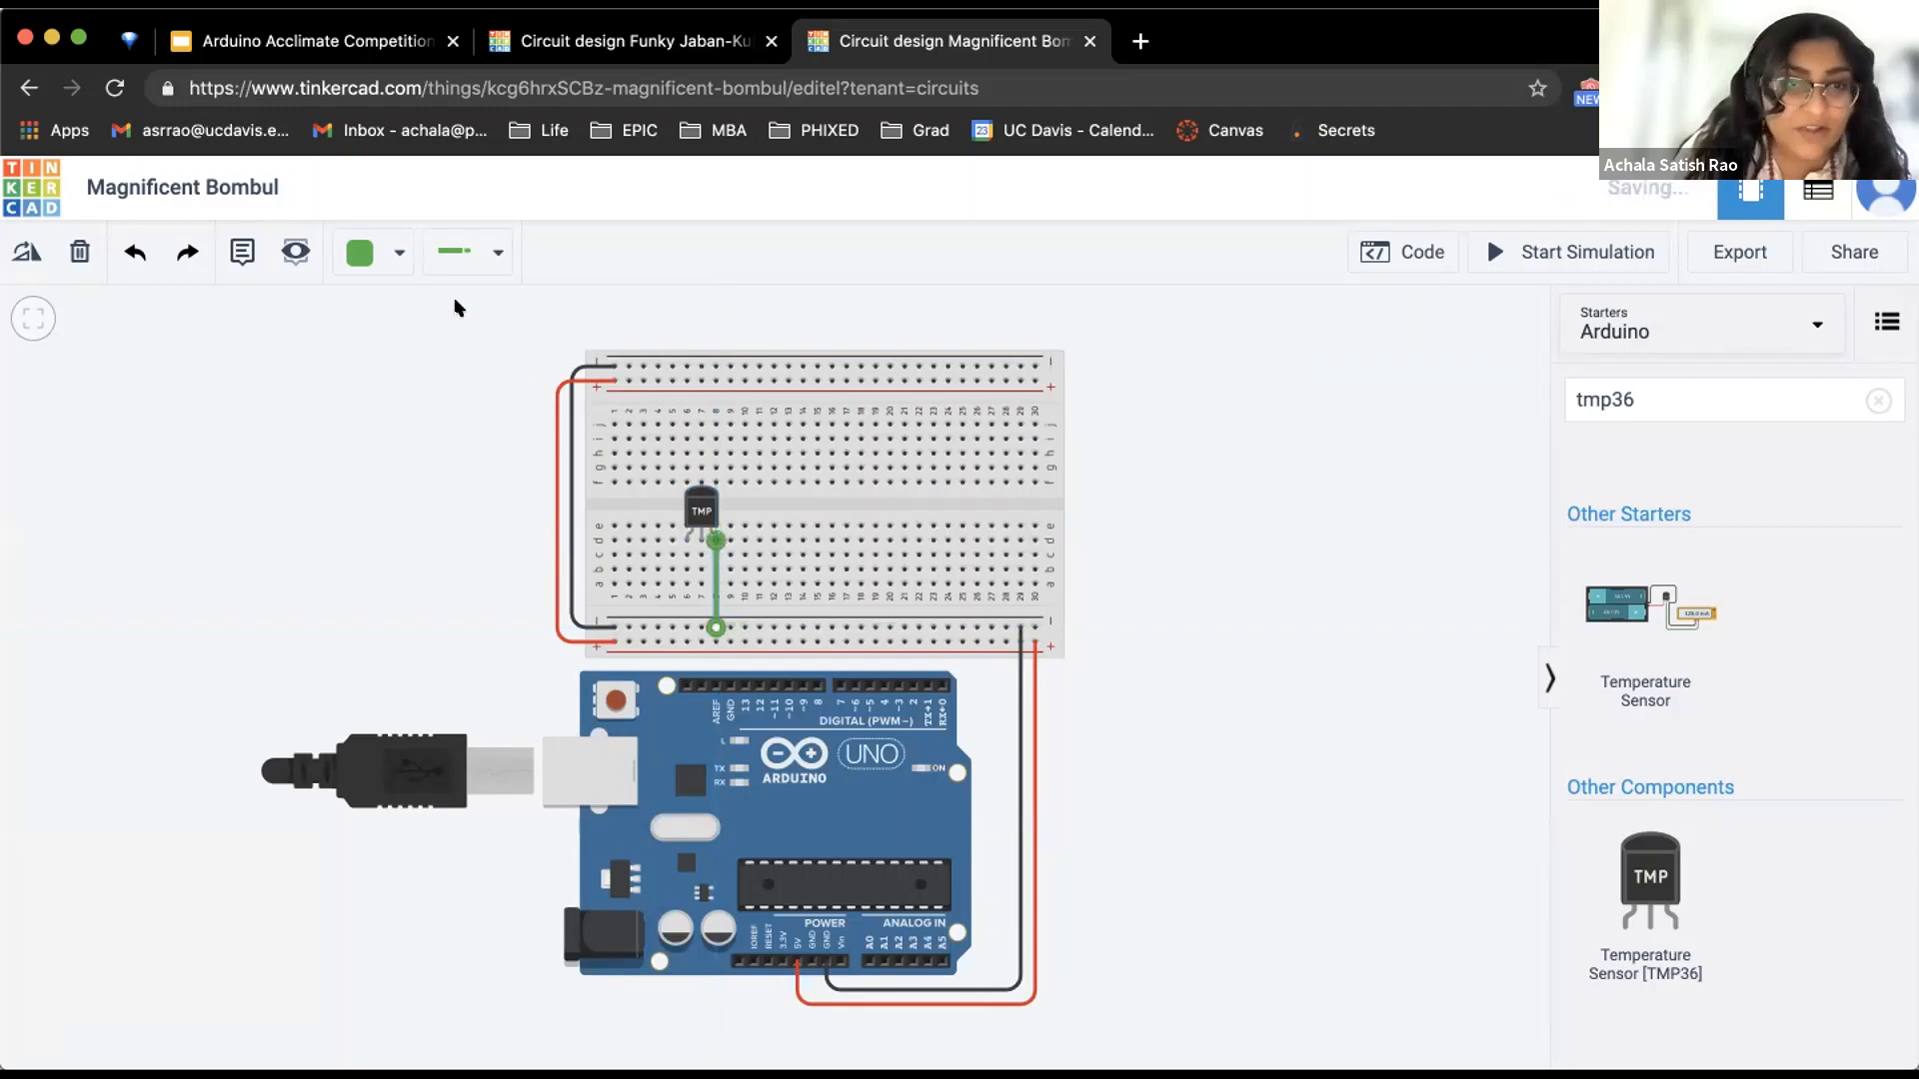
click(400, 254)
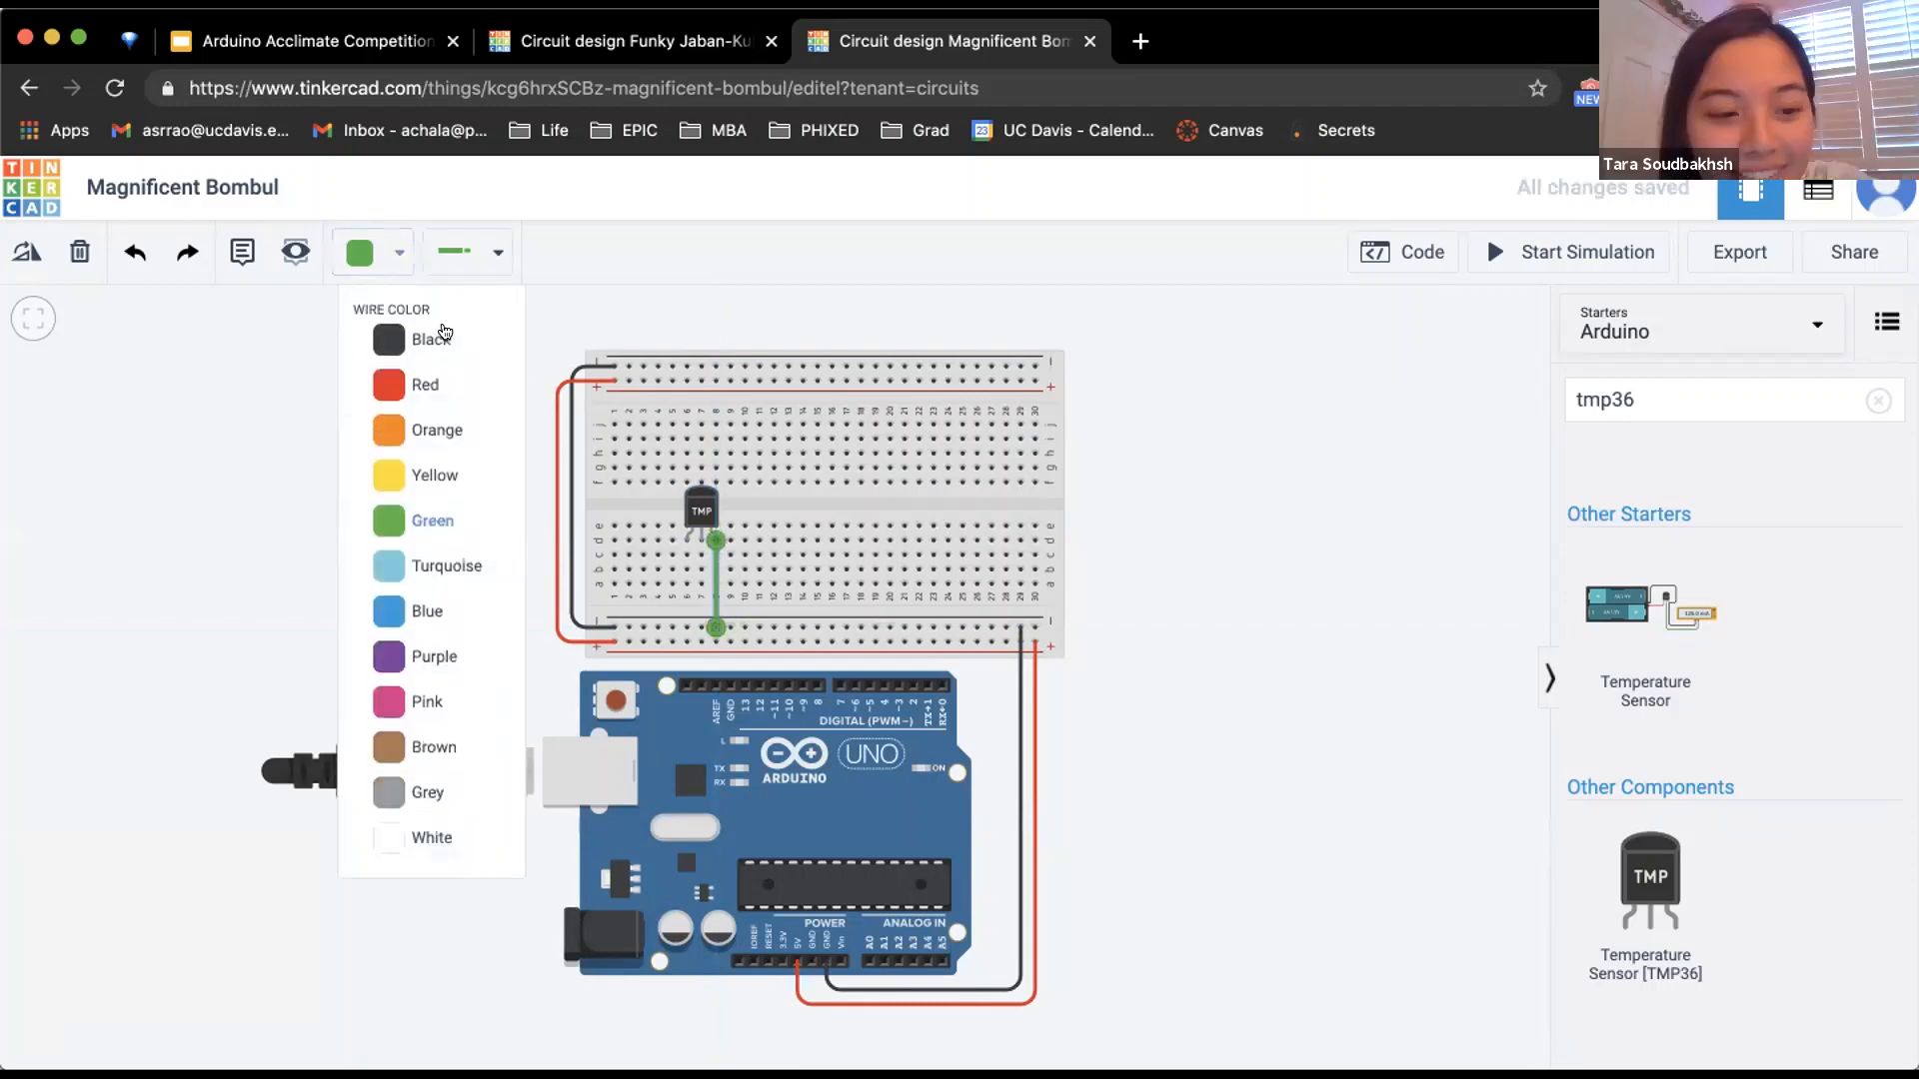
click(445, 335)
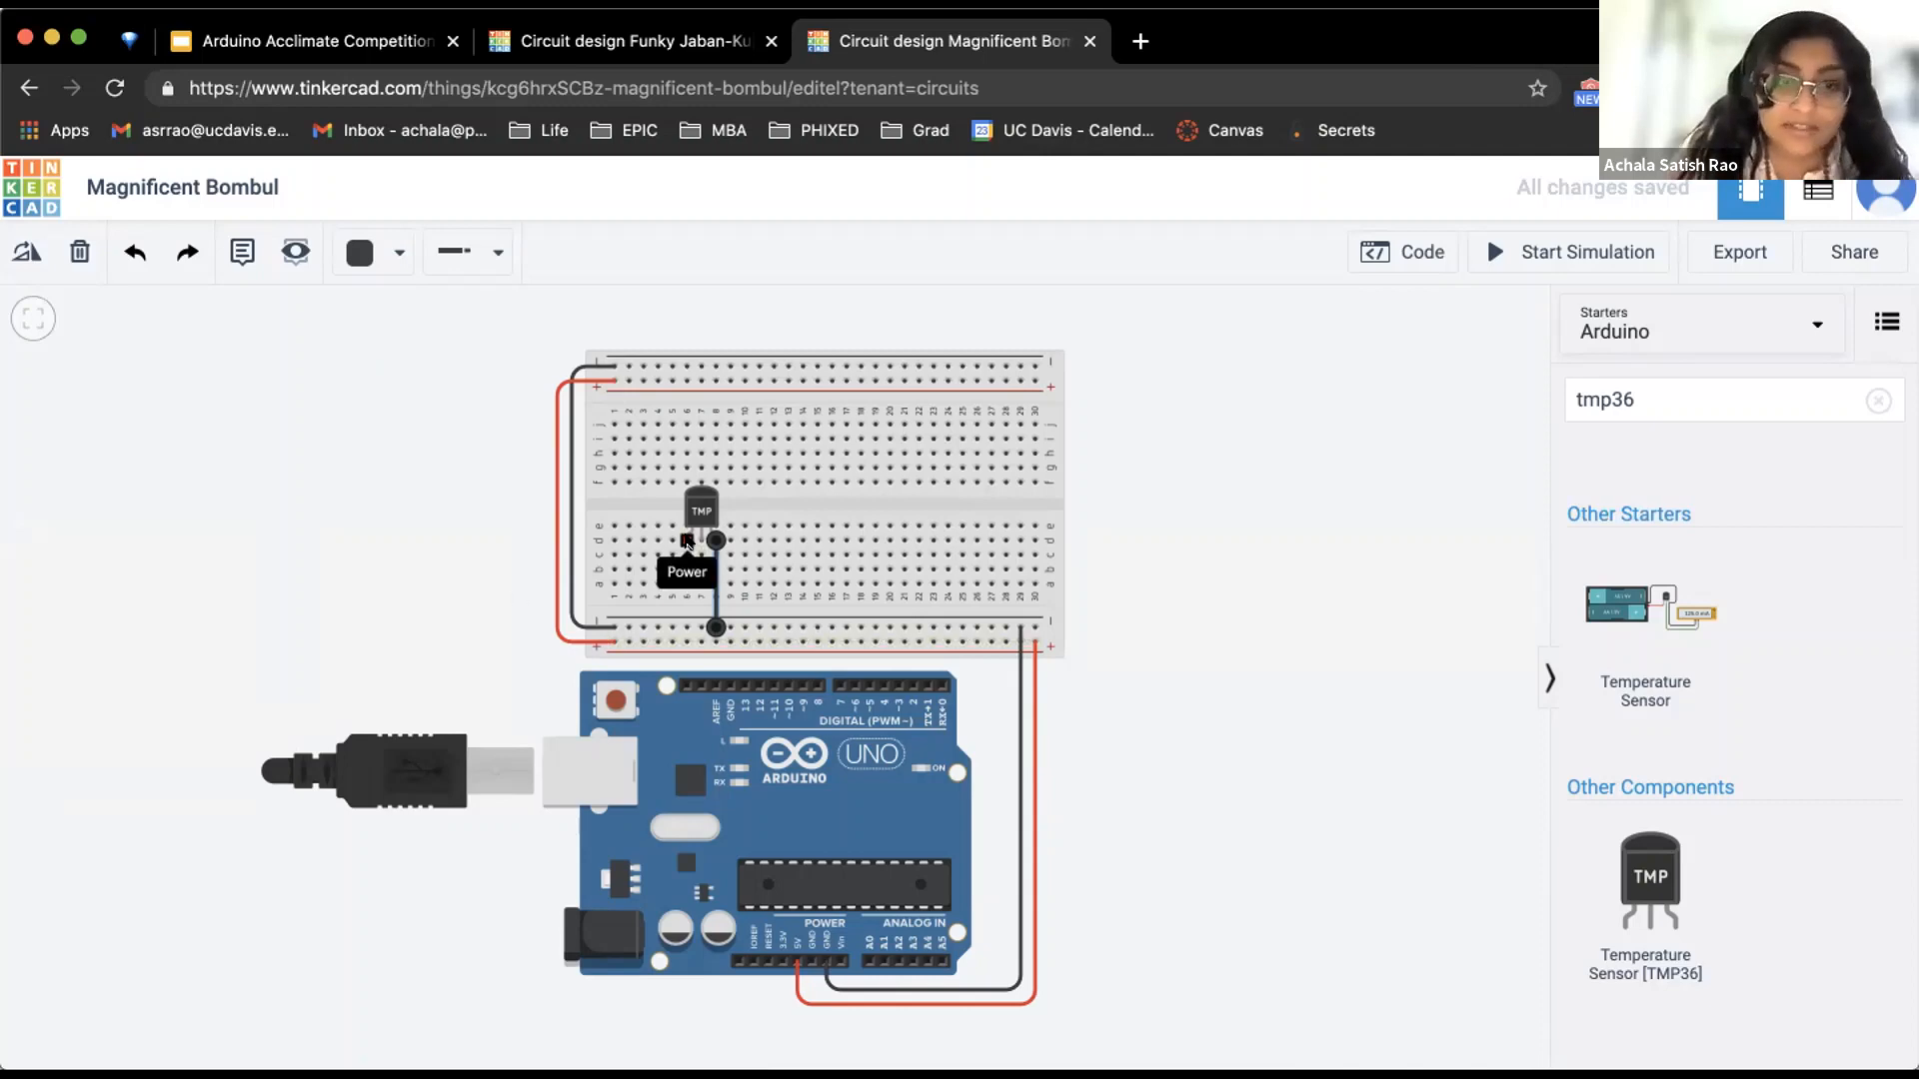
Wire the sensor's power column 6 to the breadboard's lower positive rail and colour the wire red
click(687, 541)
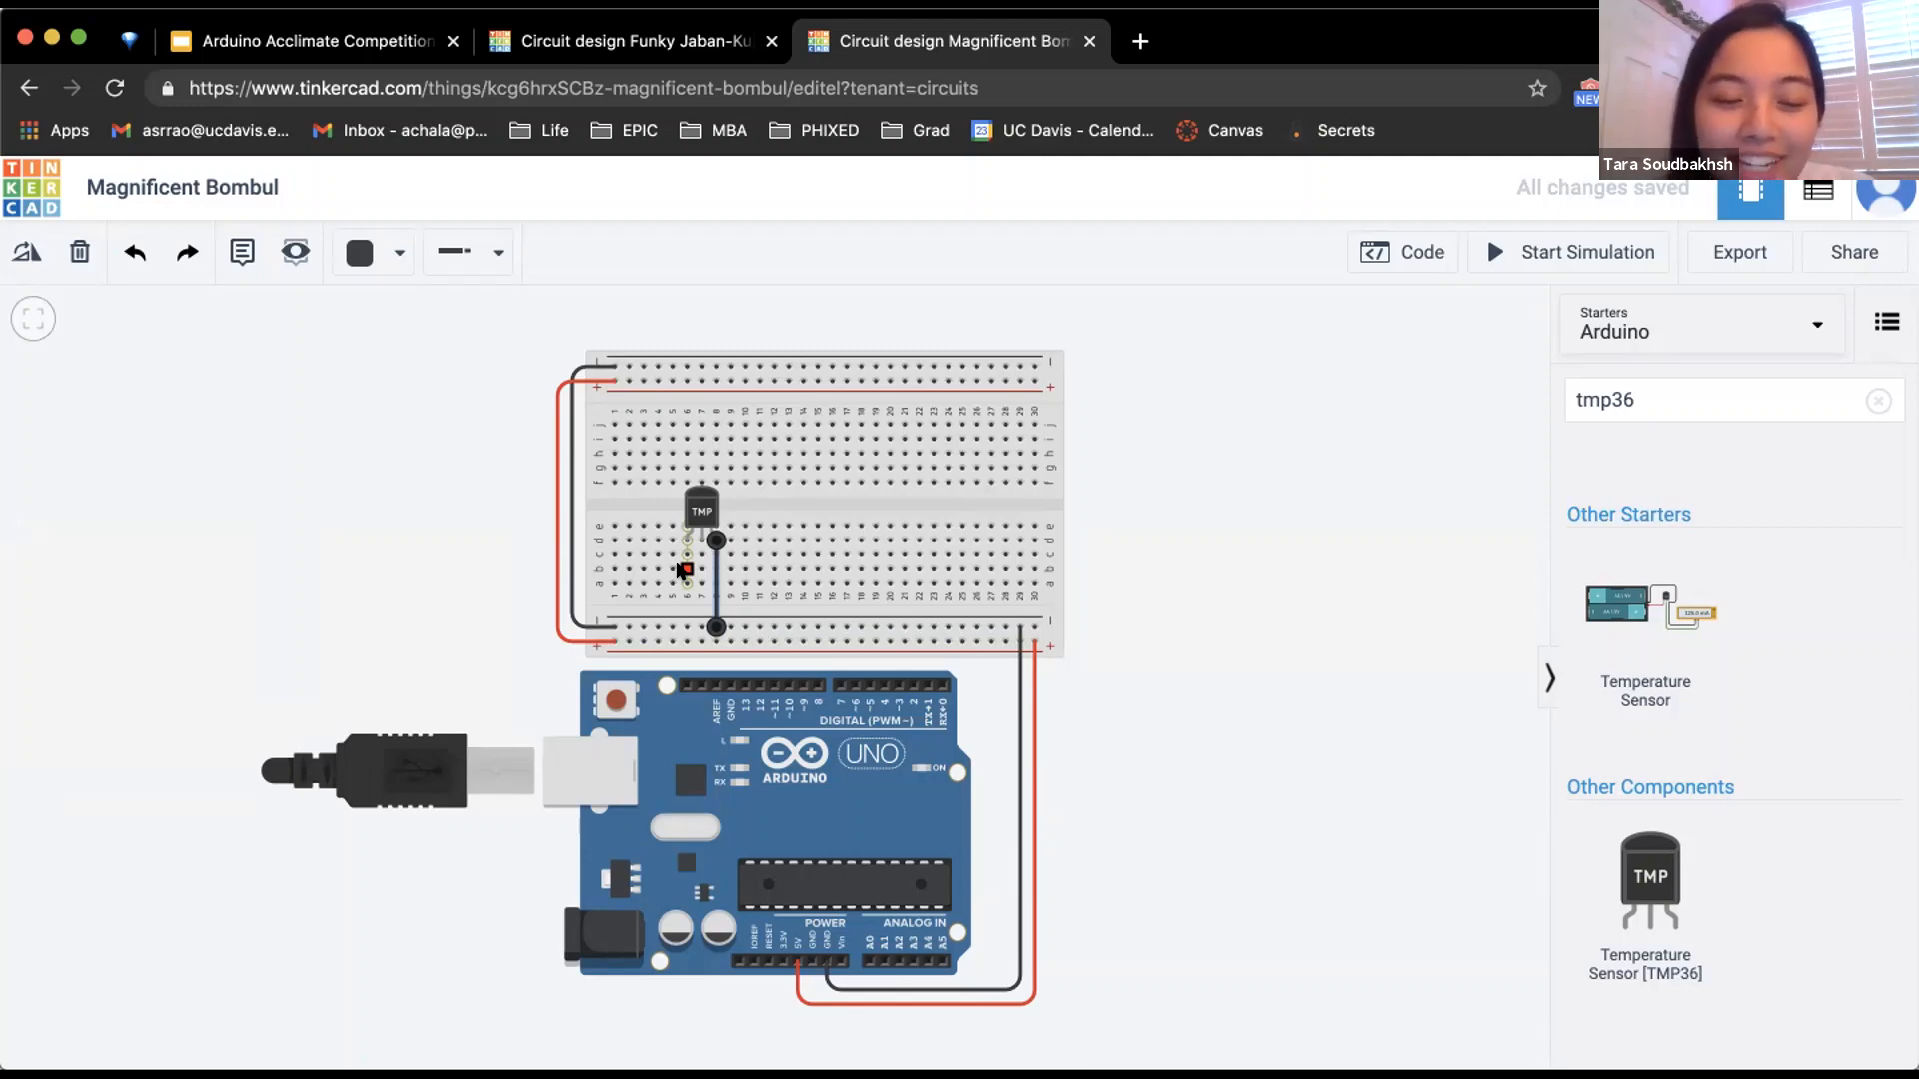
click(688, 641)
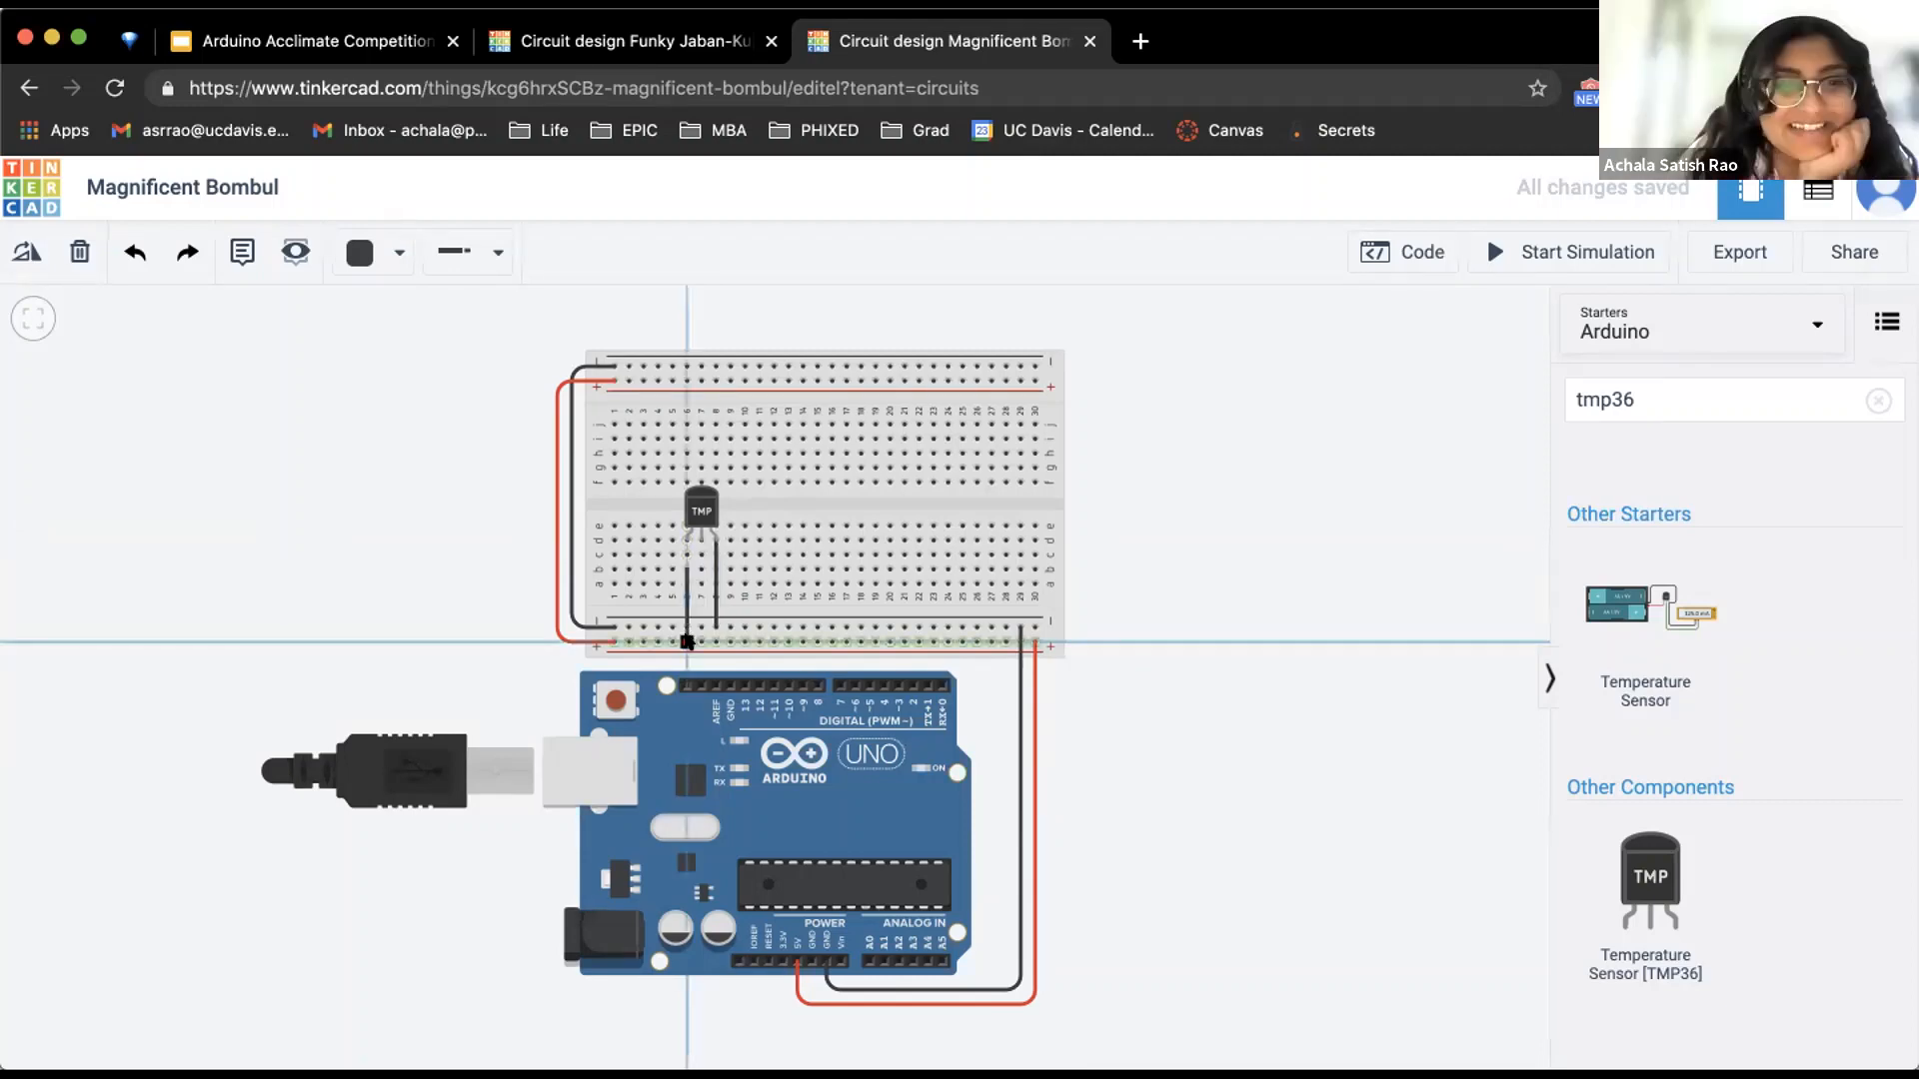
click(687, 642)
click(389, 252)
click(405, 362)
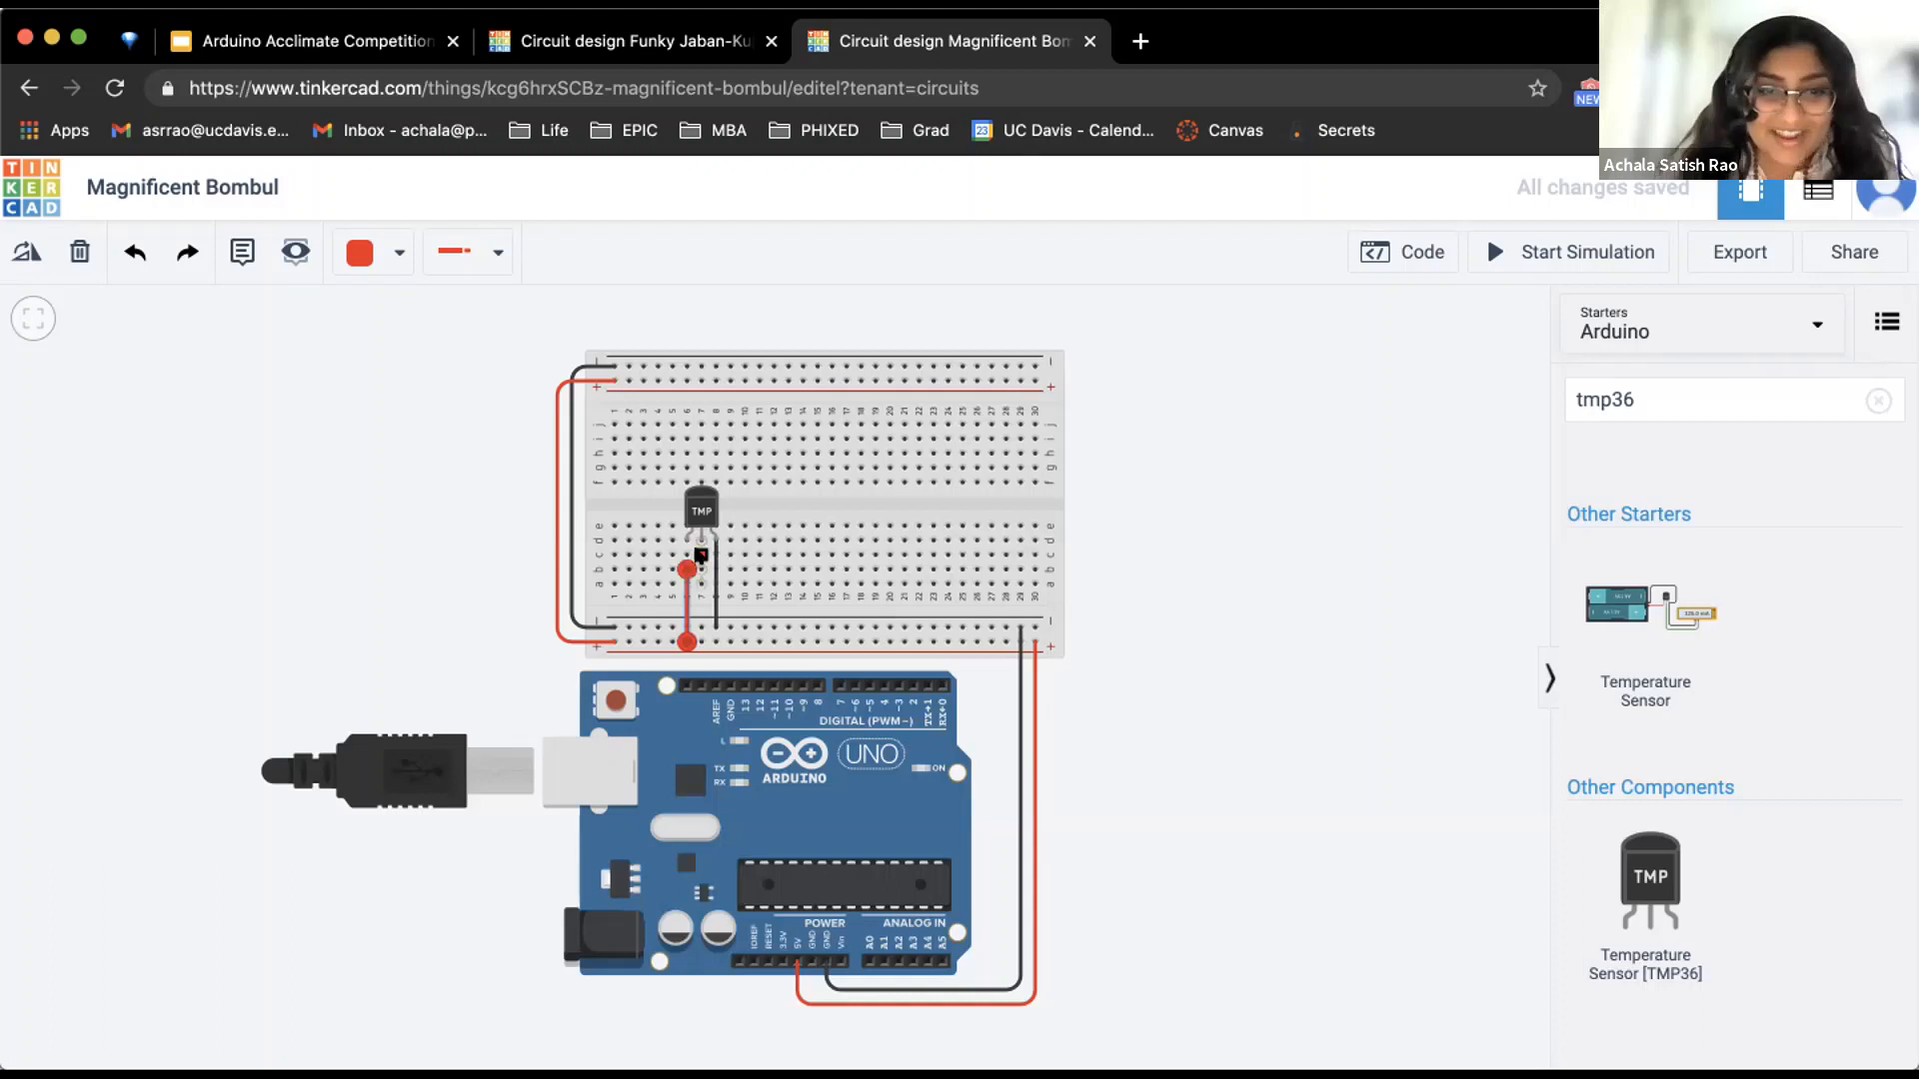
click(701, 554)
click(712, 591)
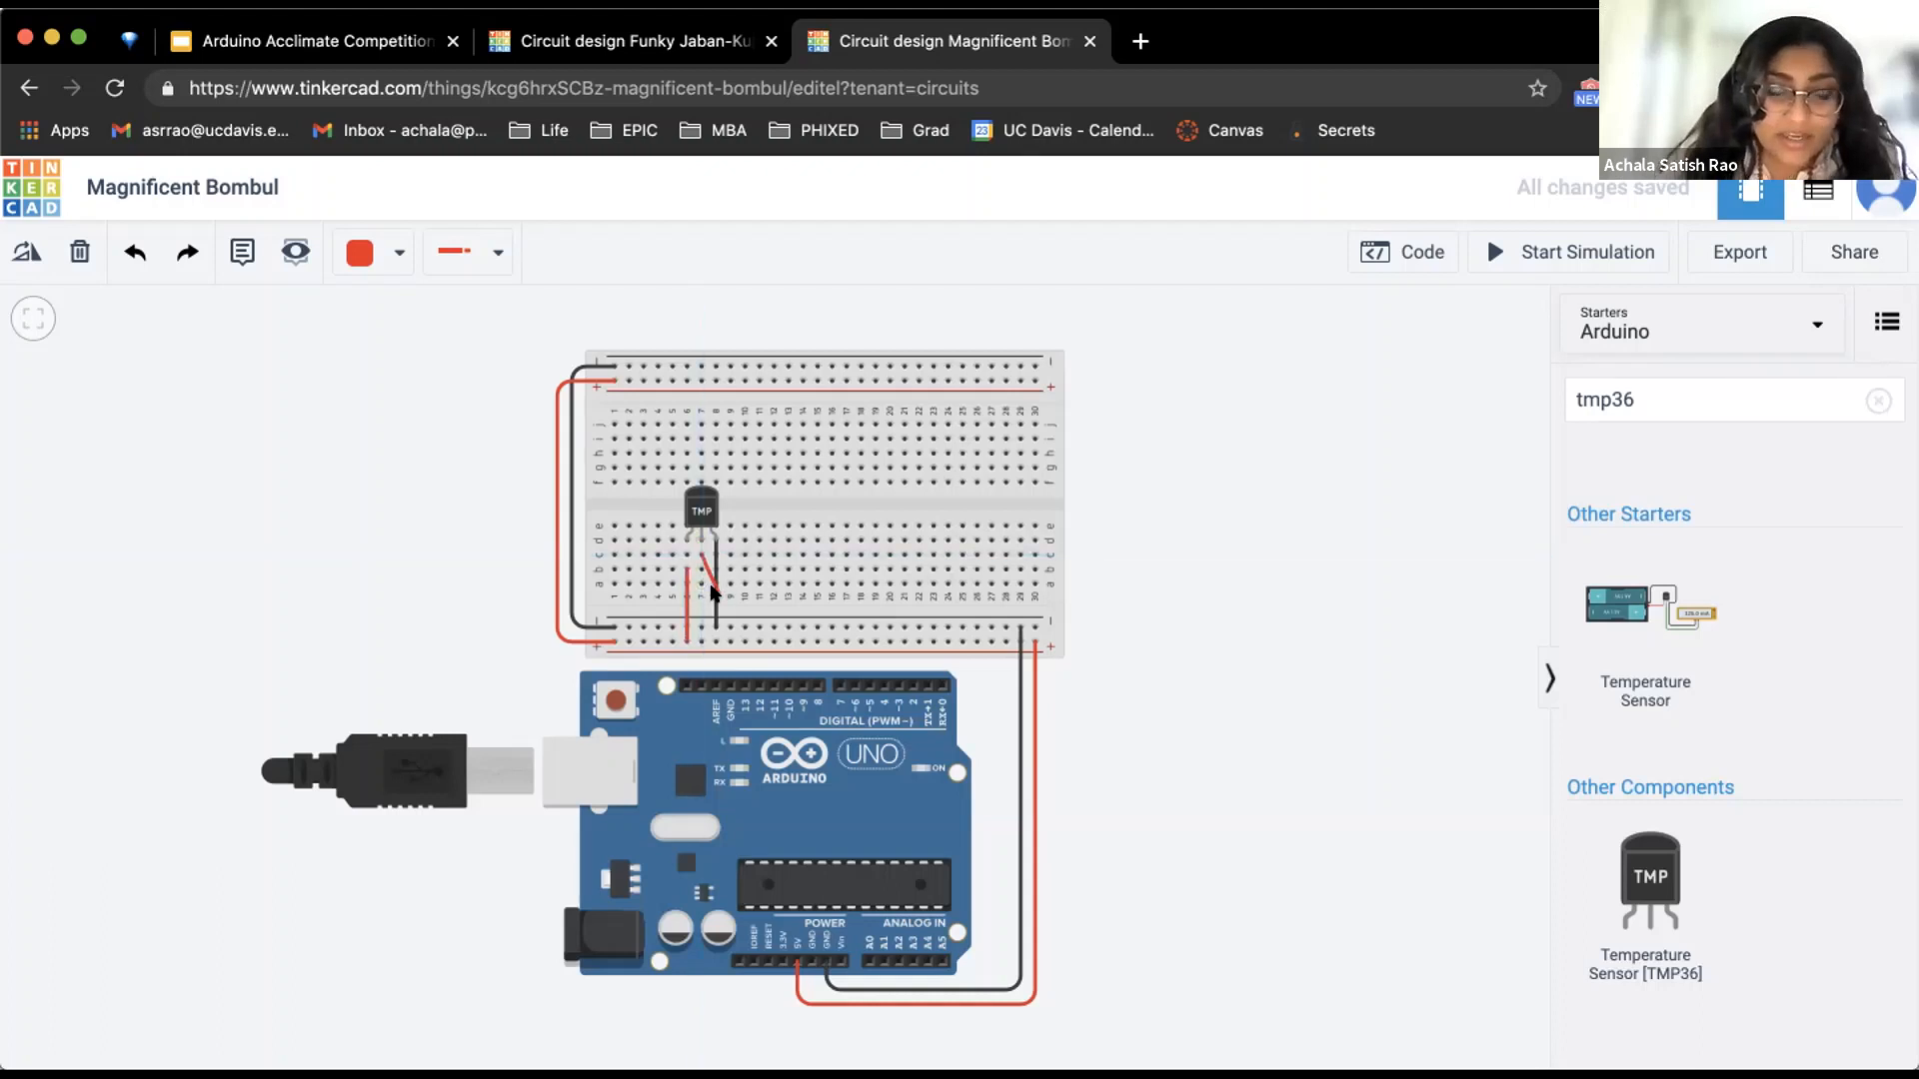
key(Delete)
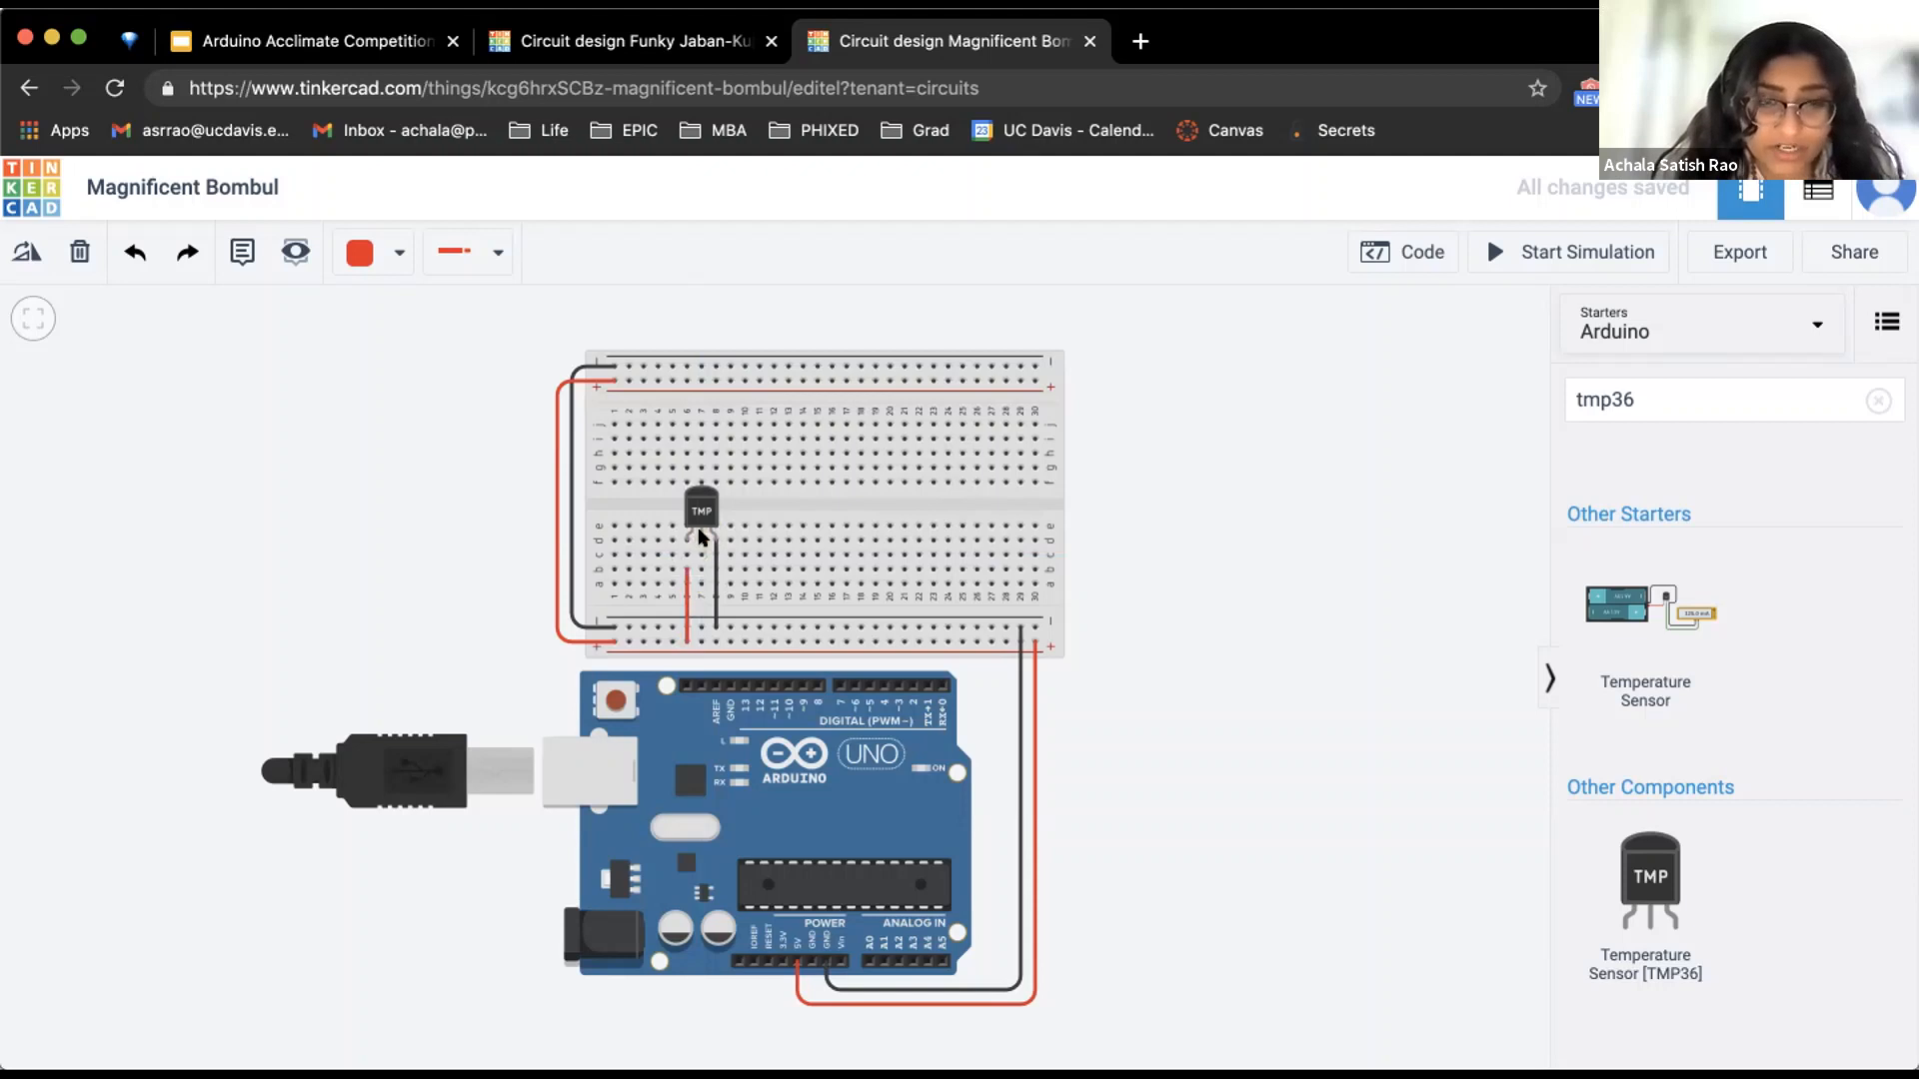
Wire the temperature sensor's middle leg, from row a of column 7, to the Arduino's A0 pin and colour the wire turquoise
click(700, 581)
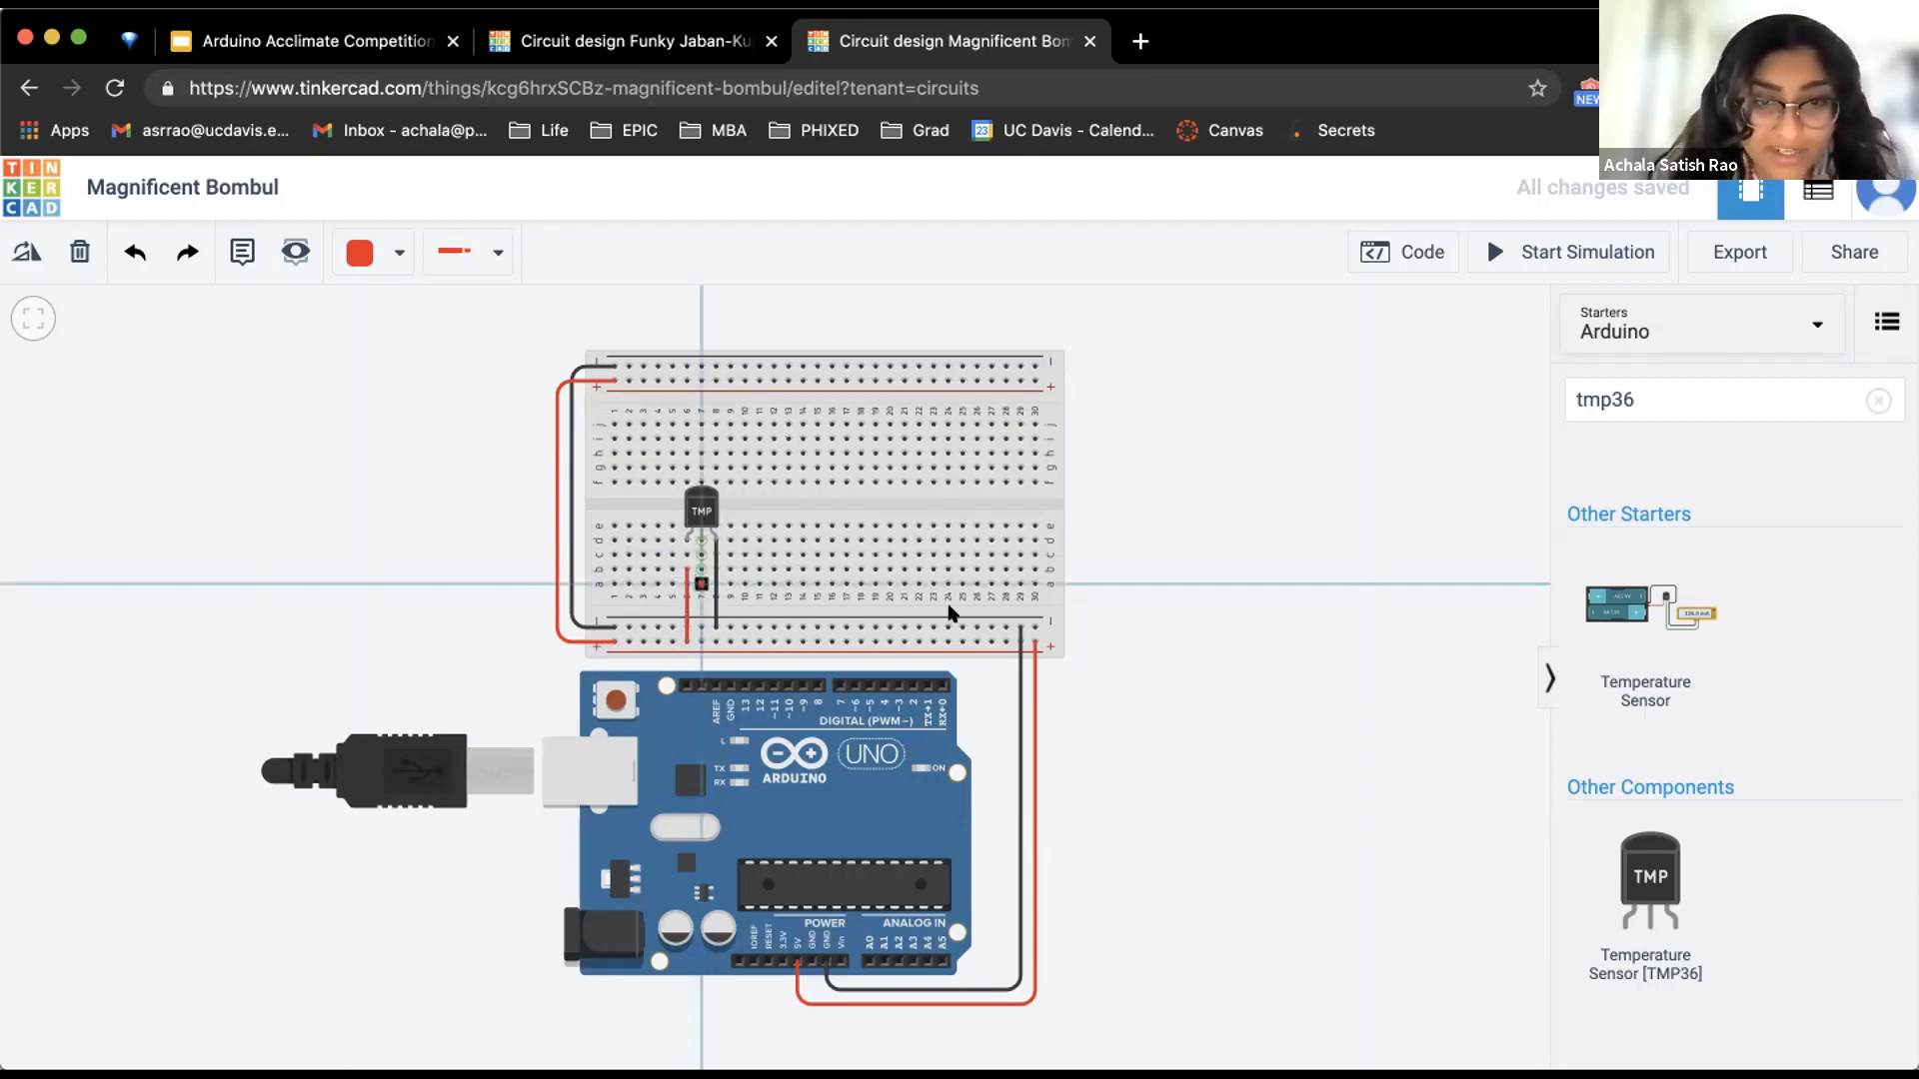
click(1173, 583)
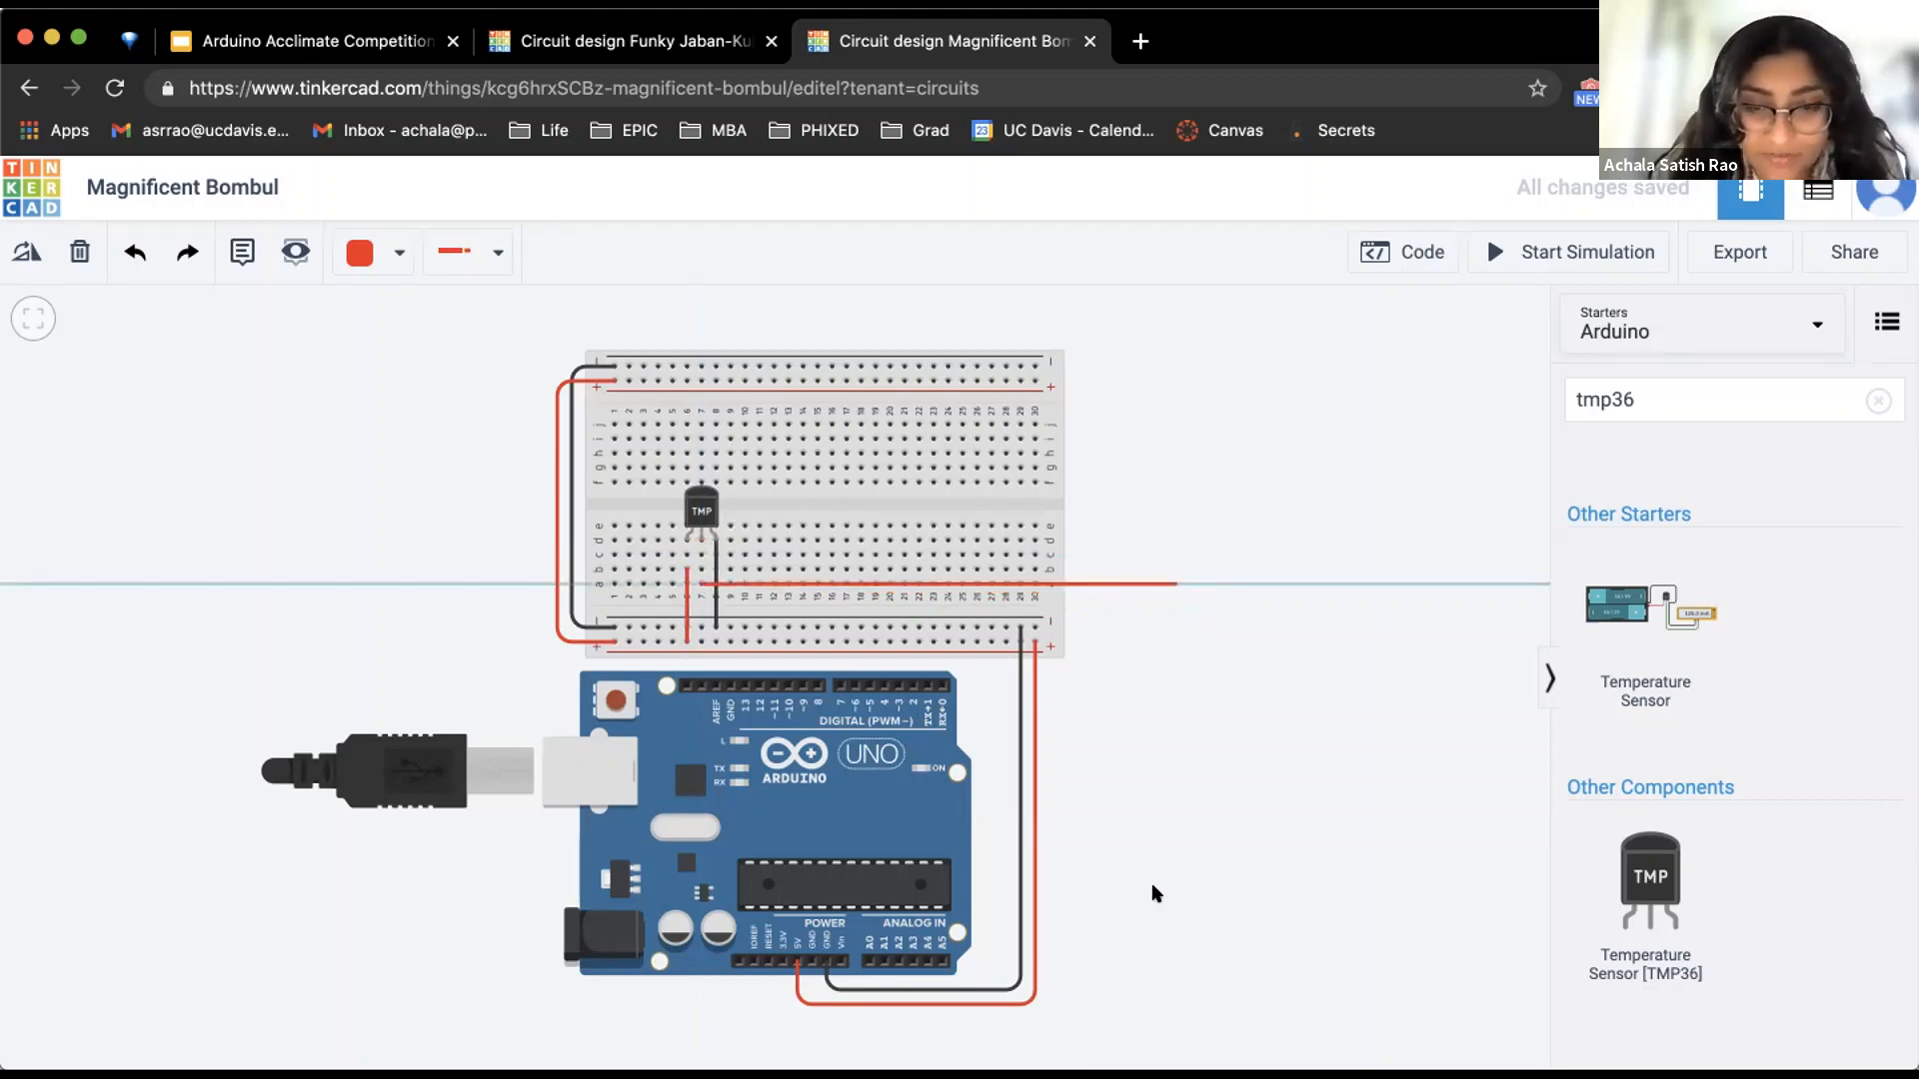
click(1177, 983)
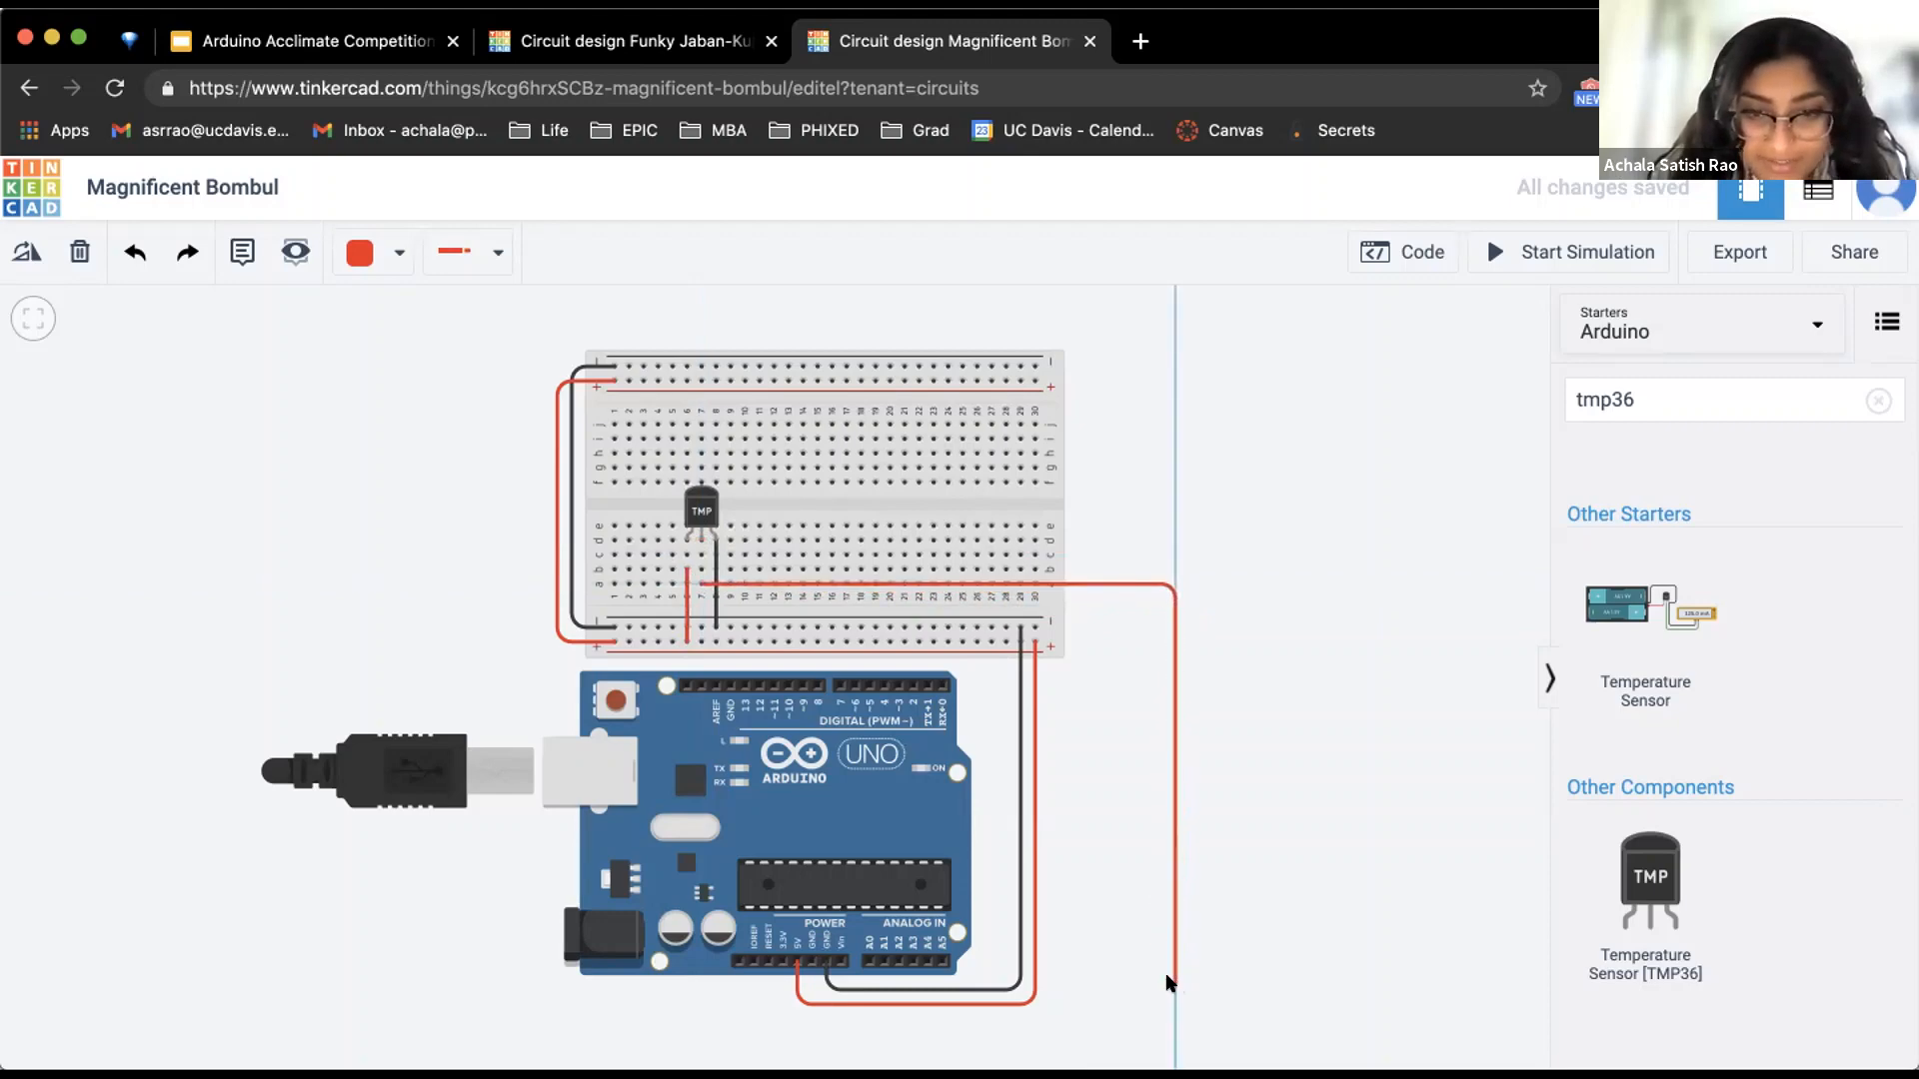
click(870, 962)
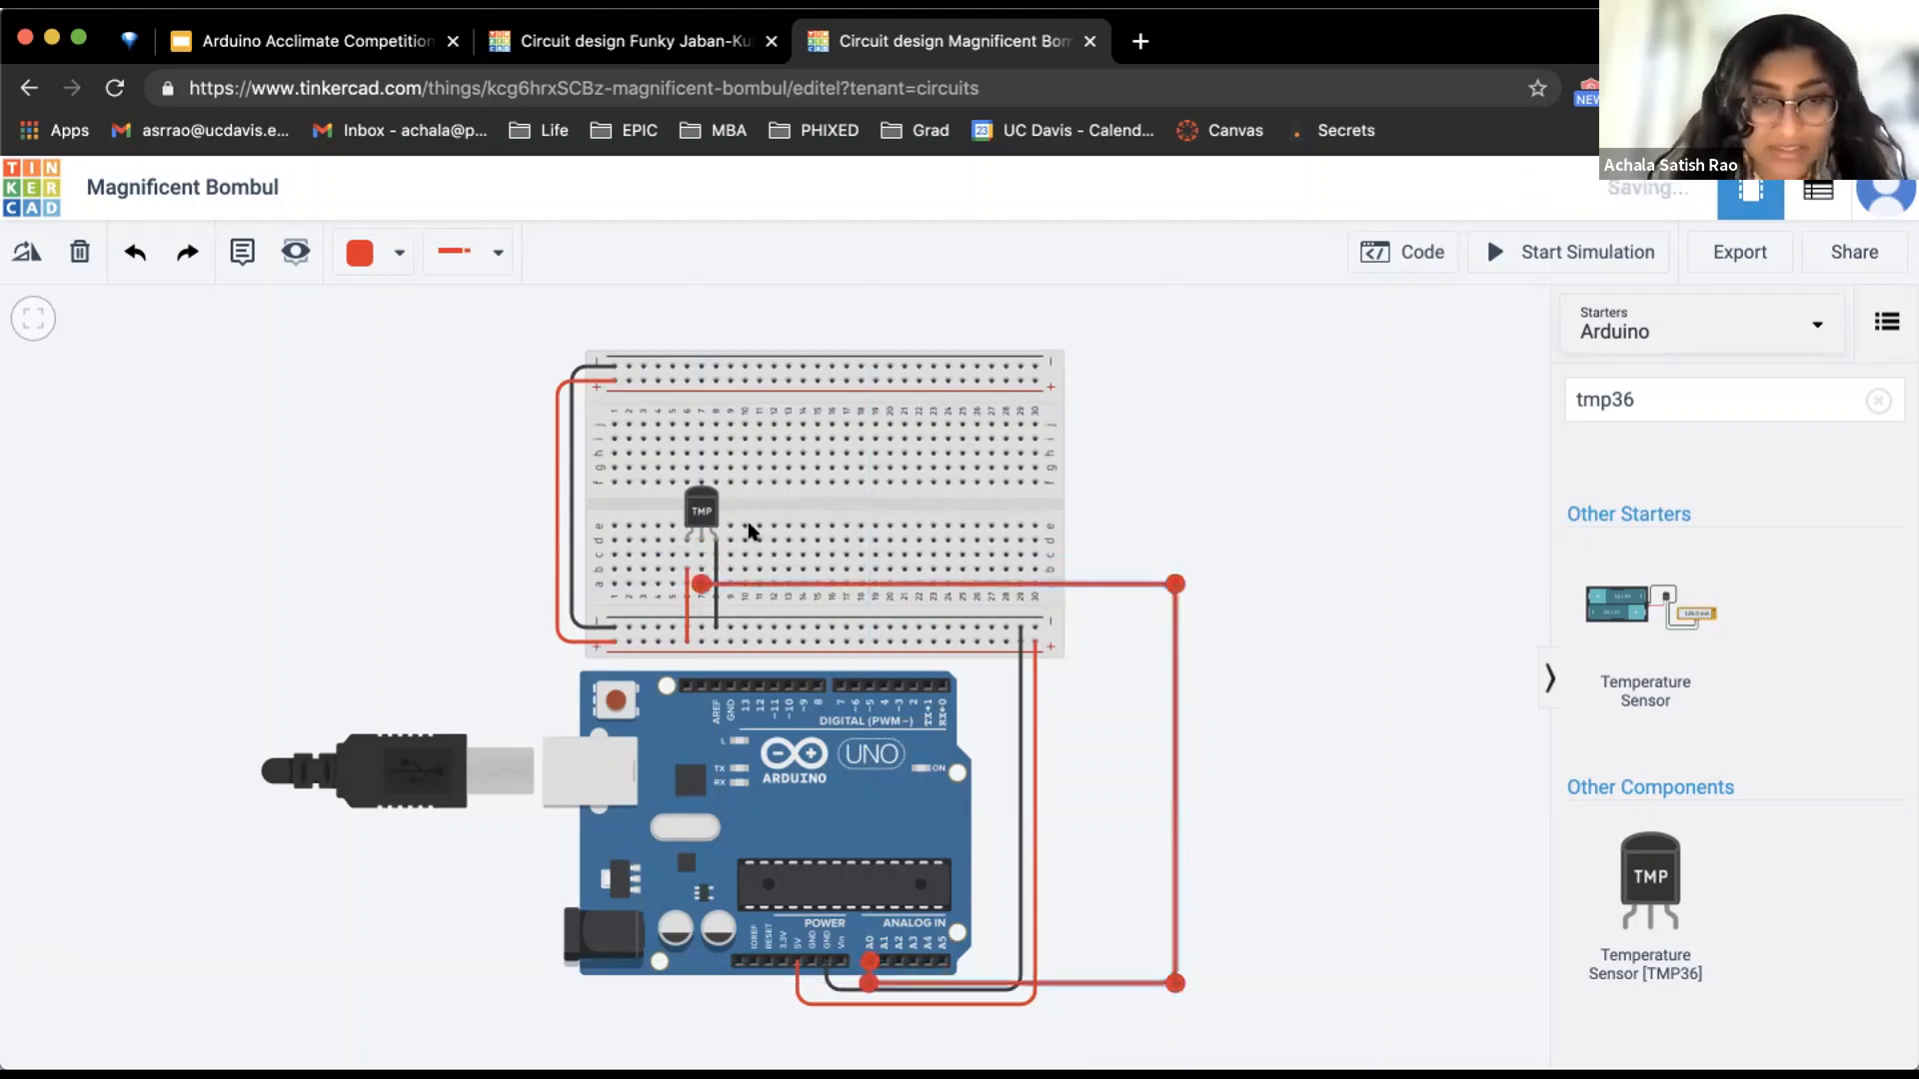
click(377, 240)
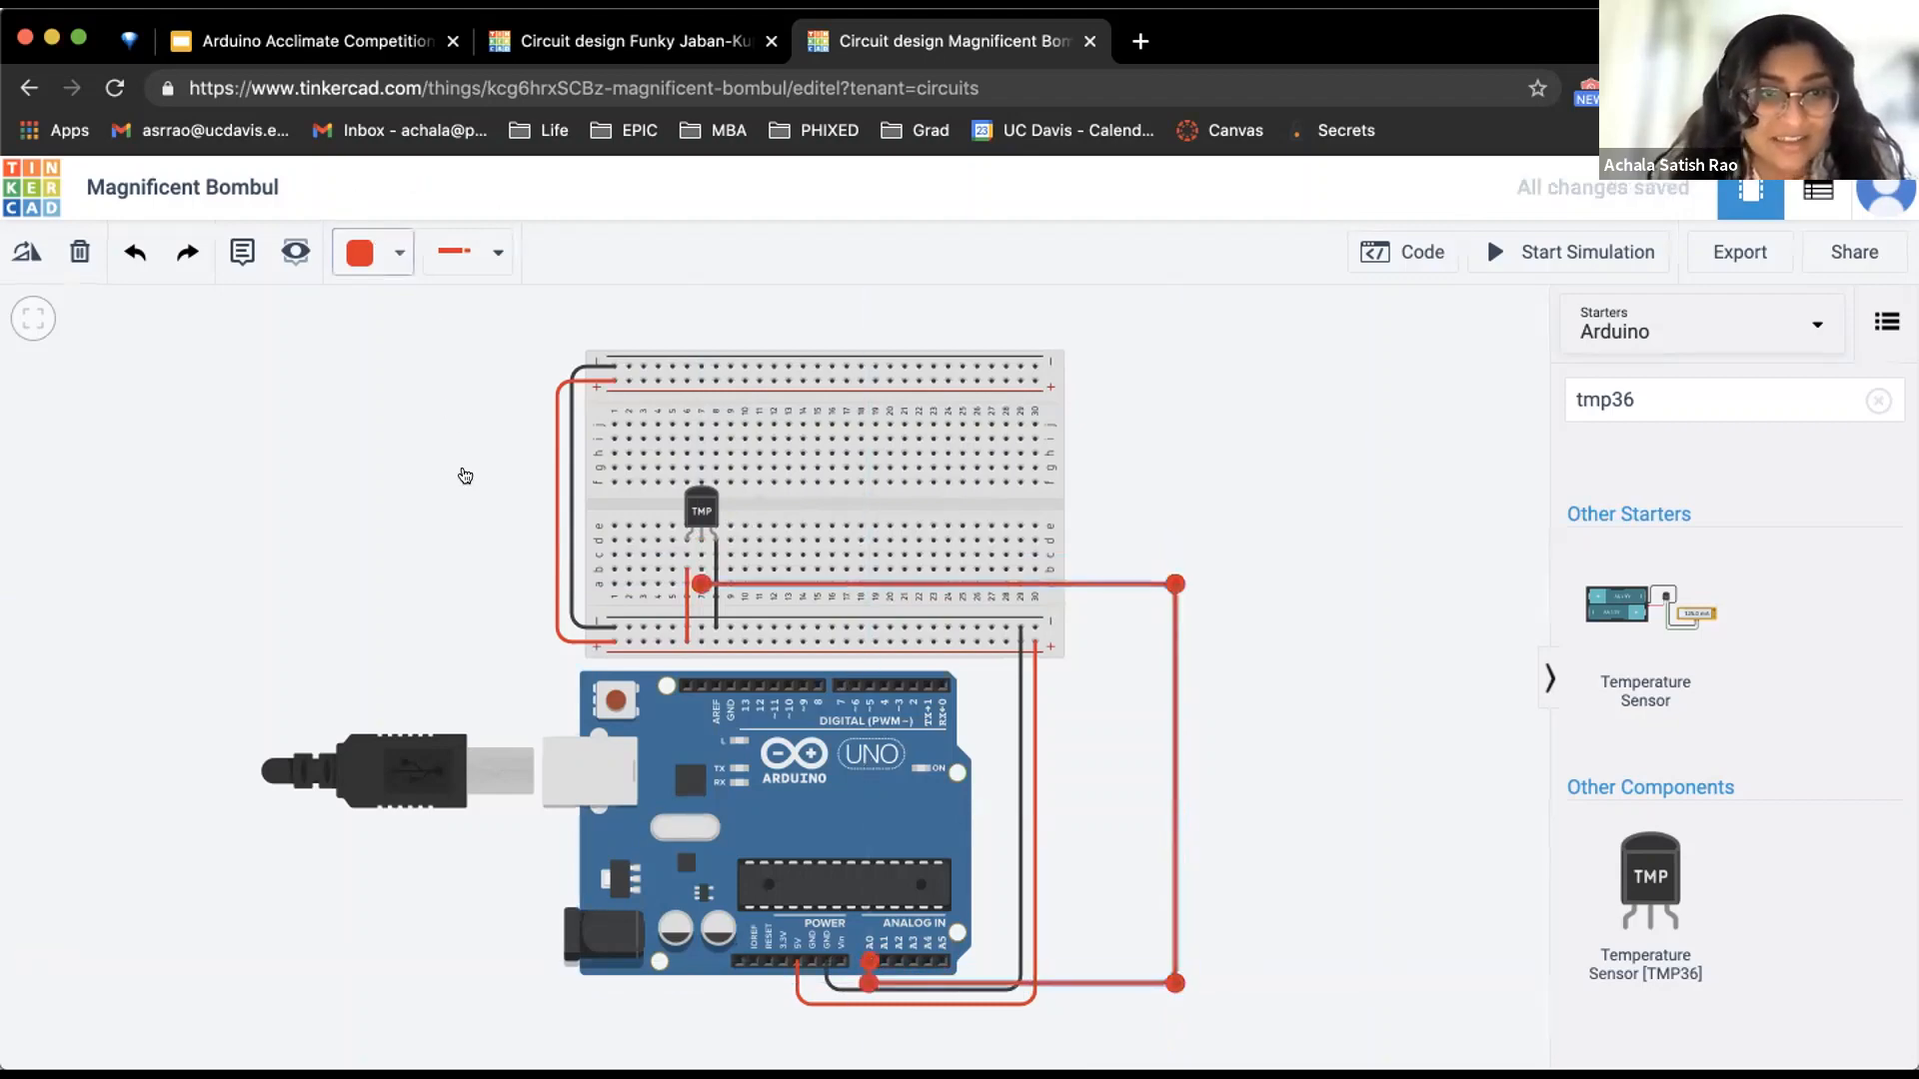
click(462, 564)
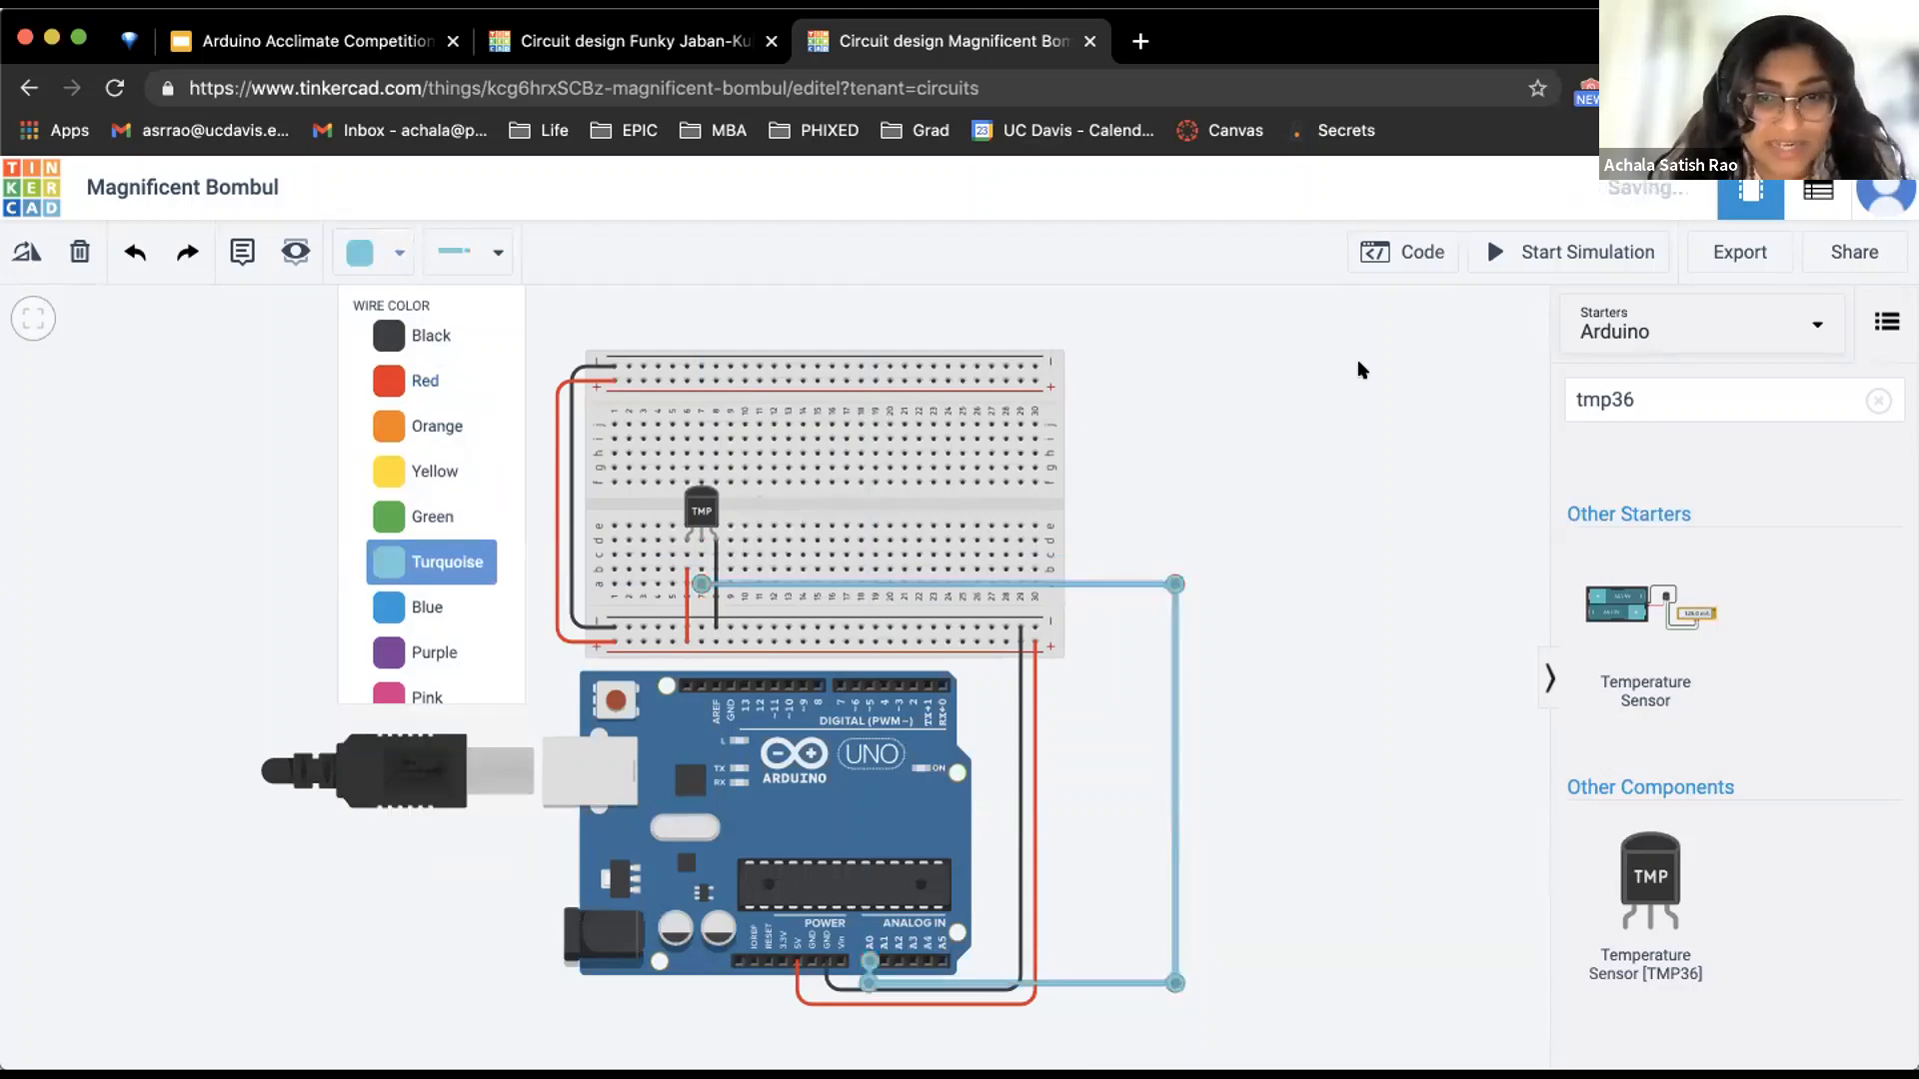
click(1349, 636)
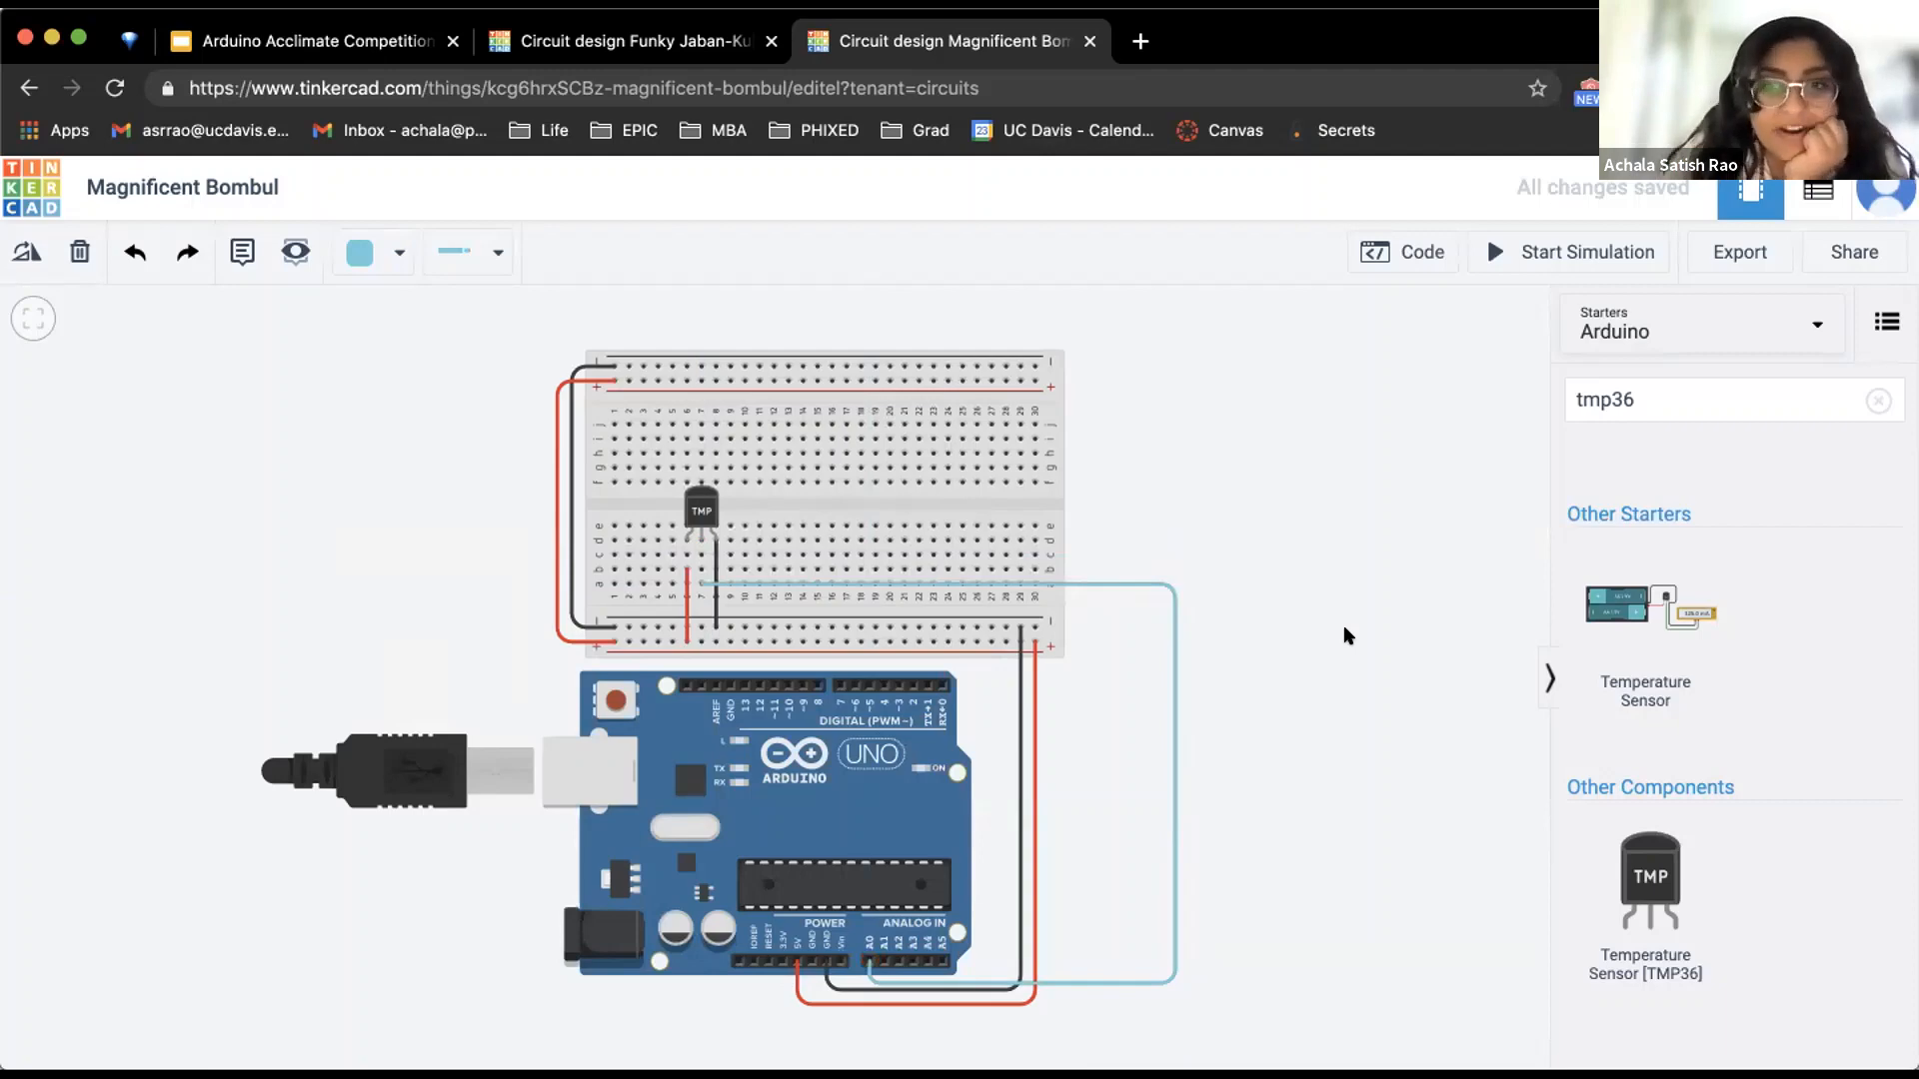
Replace the tmp36 search in the Arduino starters library with a search for led
click(1665, 398)
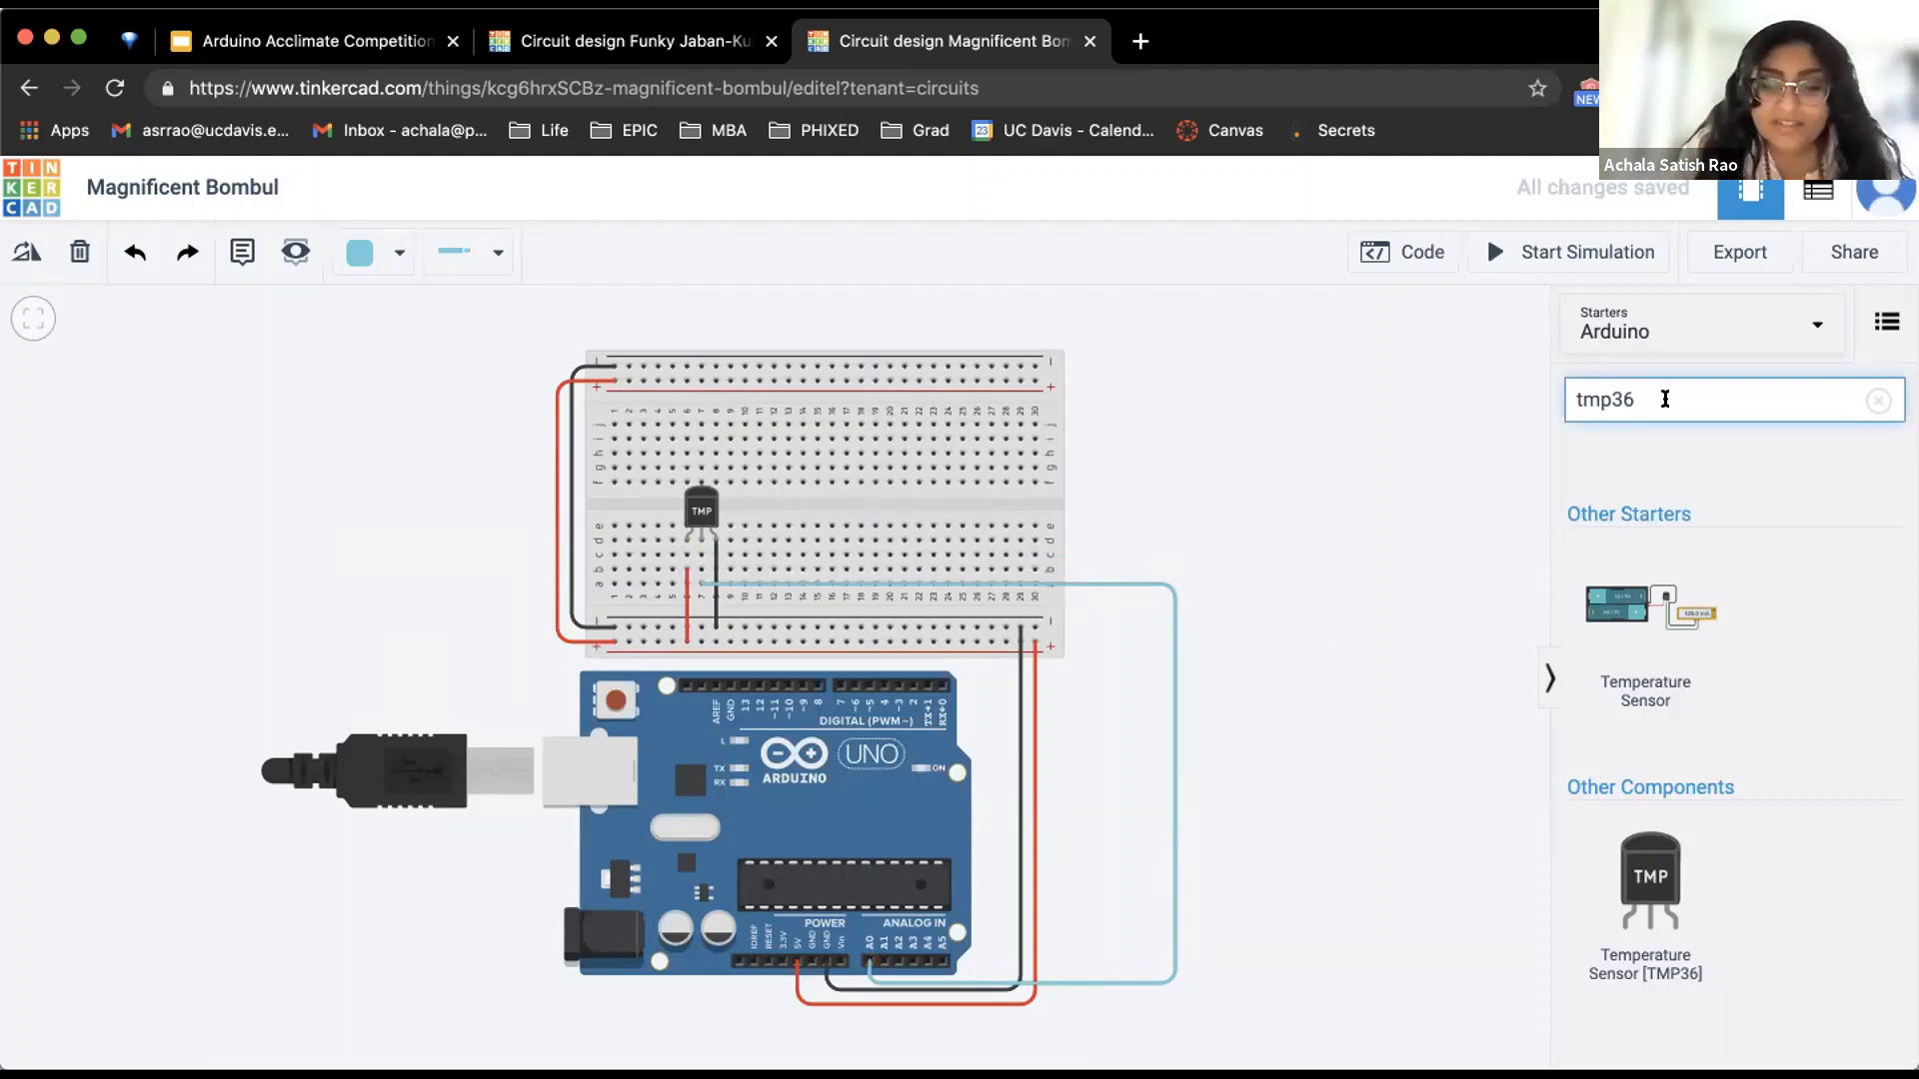
key(BackSpace)
key(BackSpace)
key(BackSpace)
key(BackSpace)
key(BackSpace)
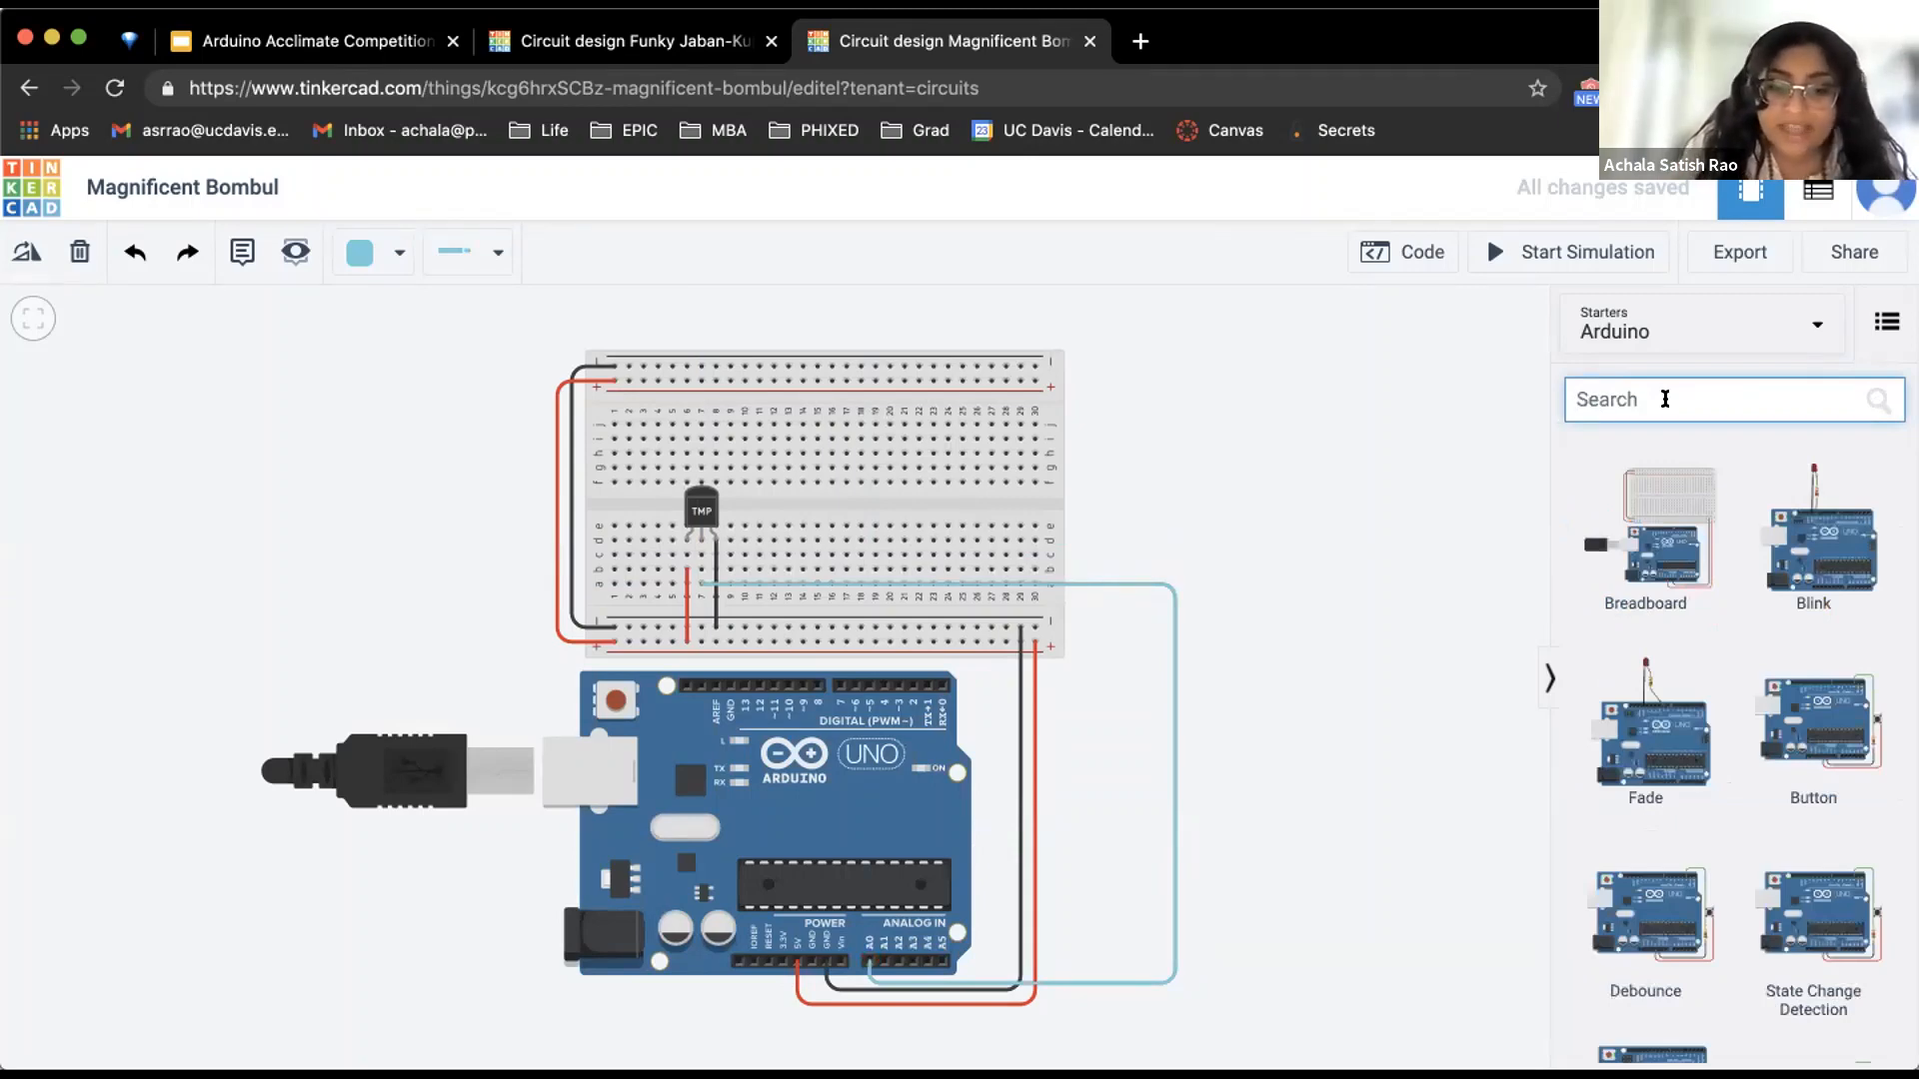
text(leds)
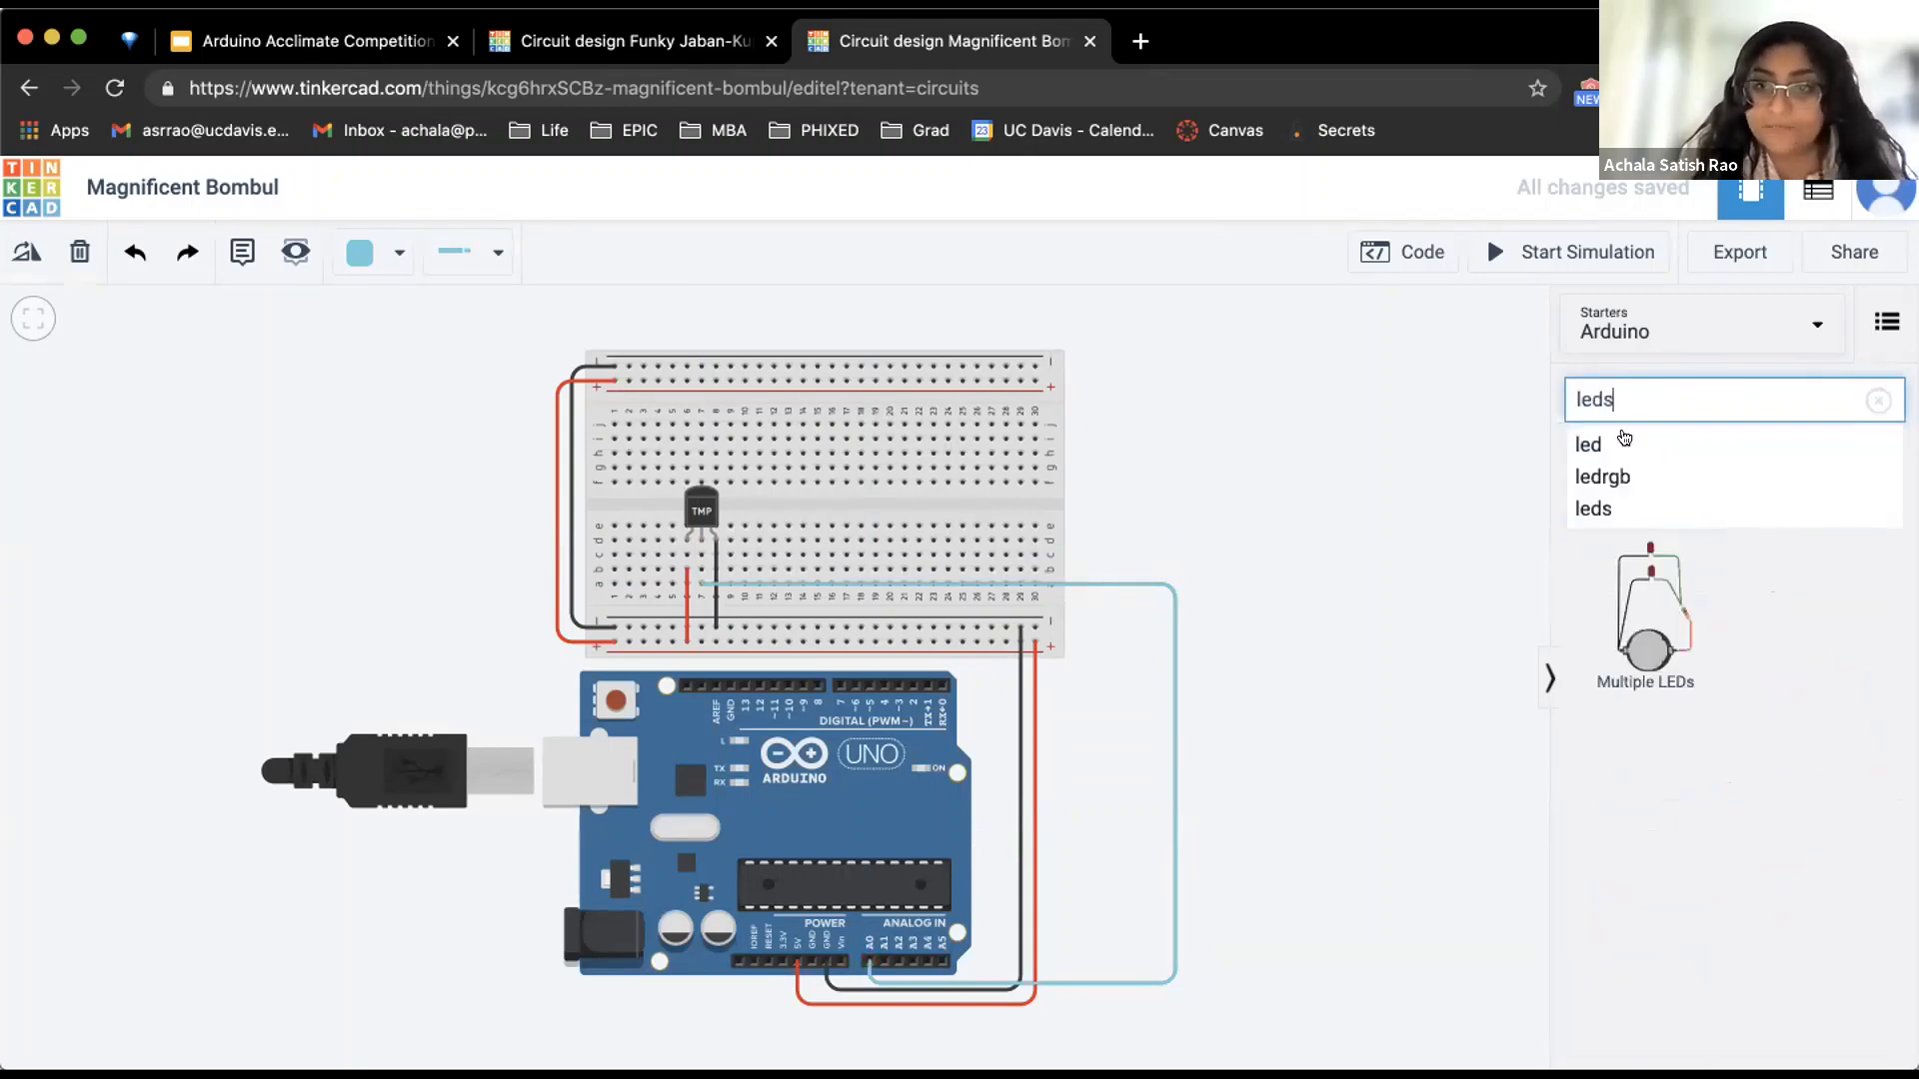
key(BackSpace)
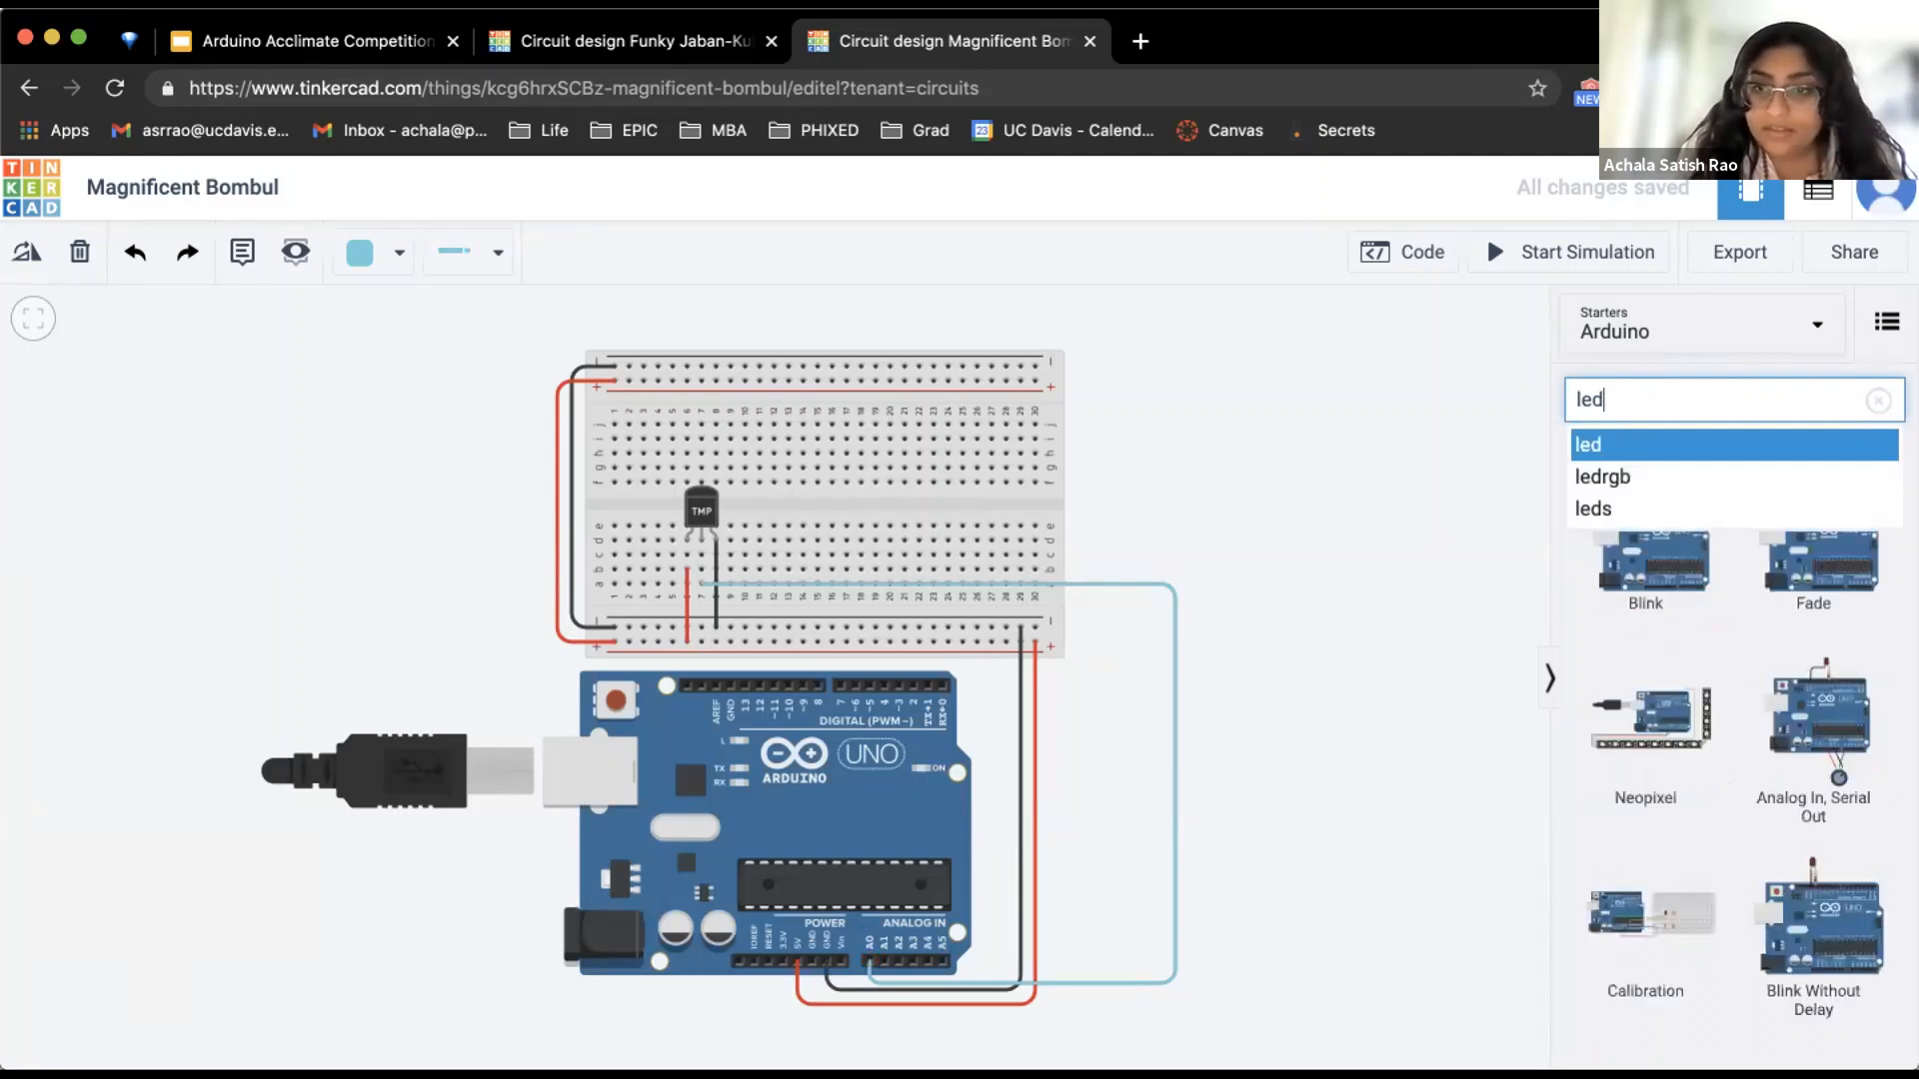
Search all components for led and place a red LED on the breadboard with its legs in row d, columns 12 and 13
click(1708, 330)
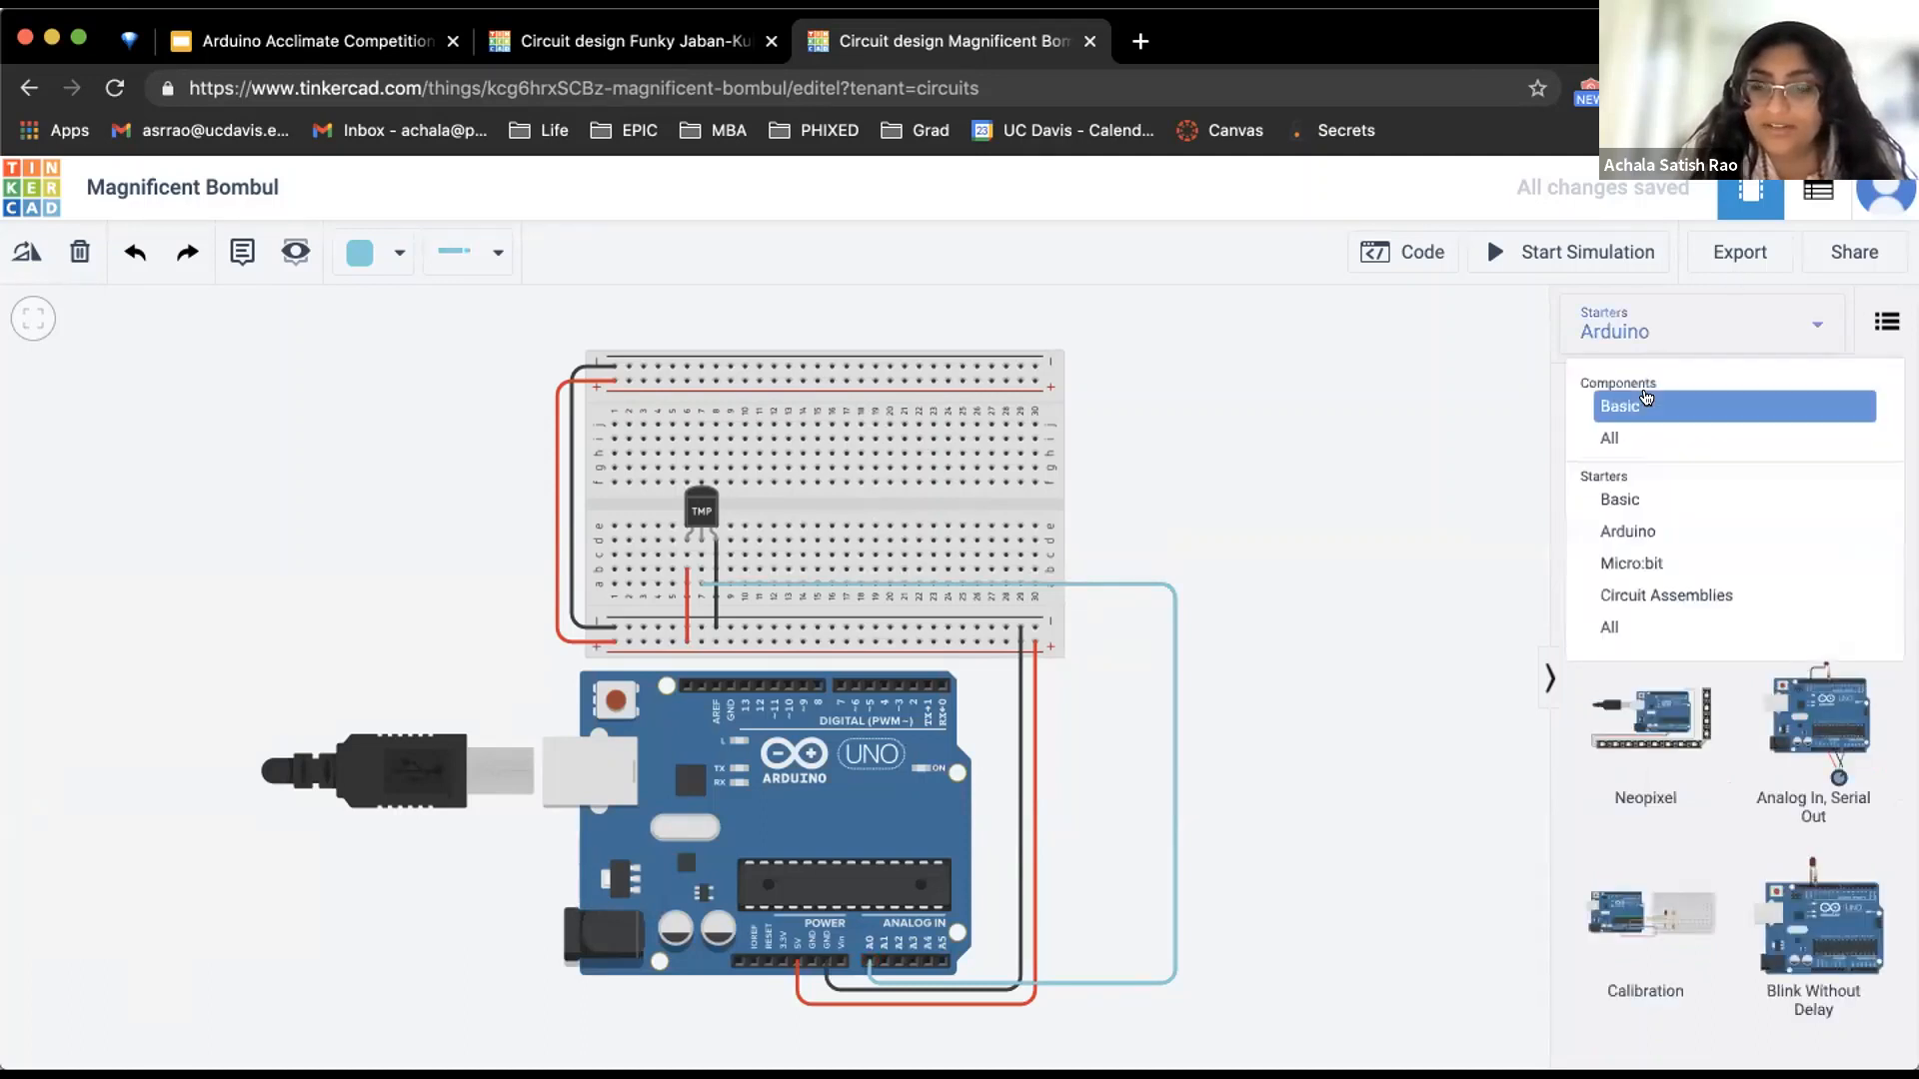
click(1646, 426)
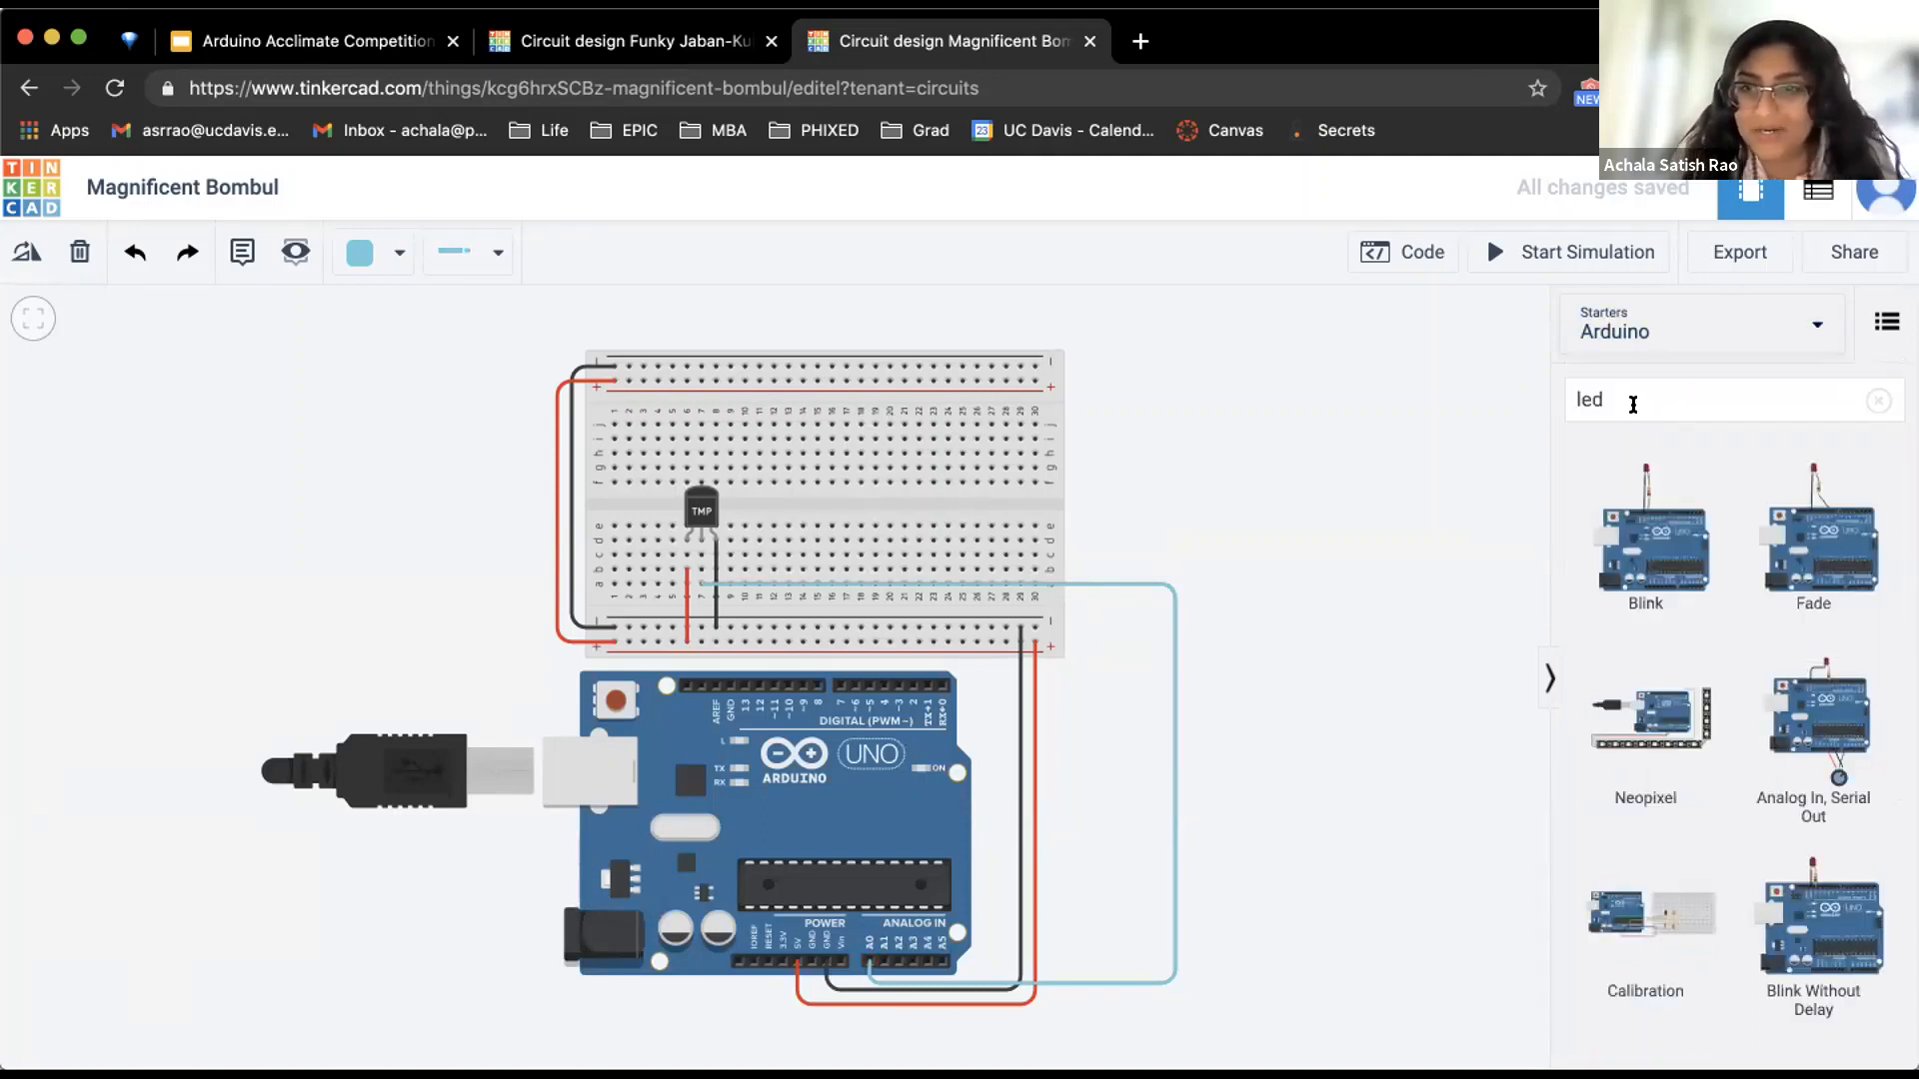
click(1633, 405)
click(1638, 331)
click(1646, 440)
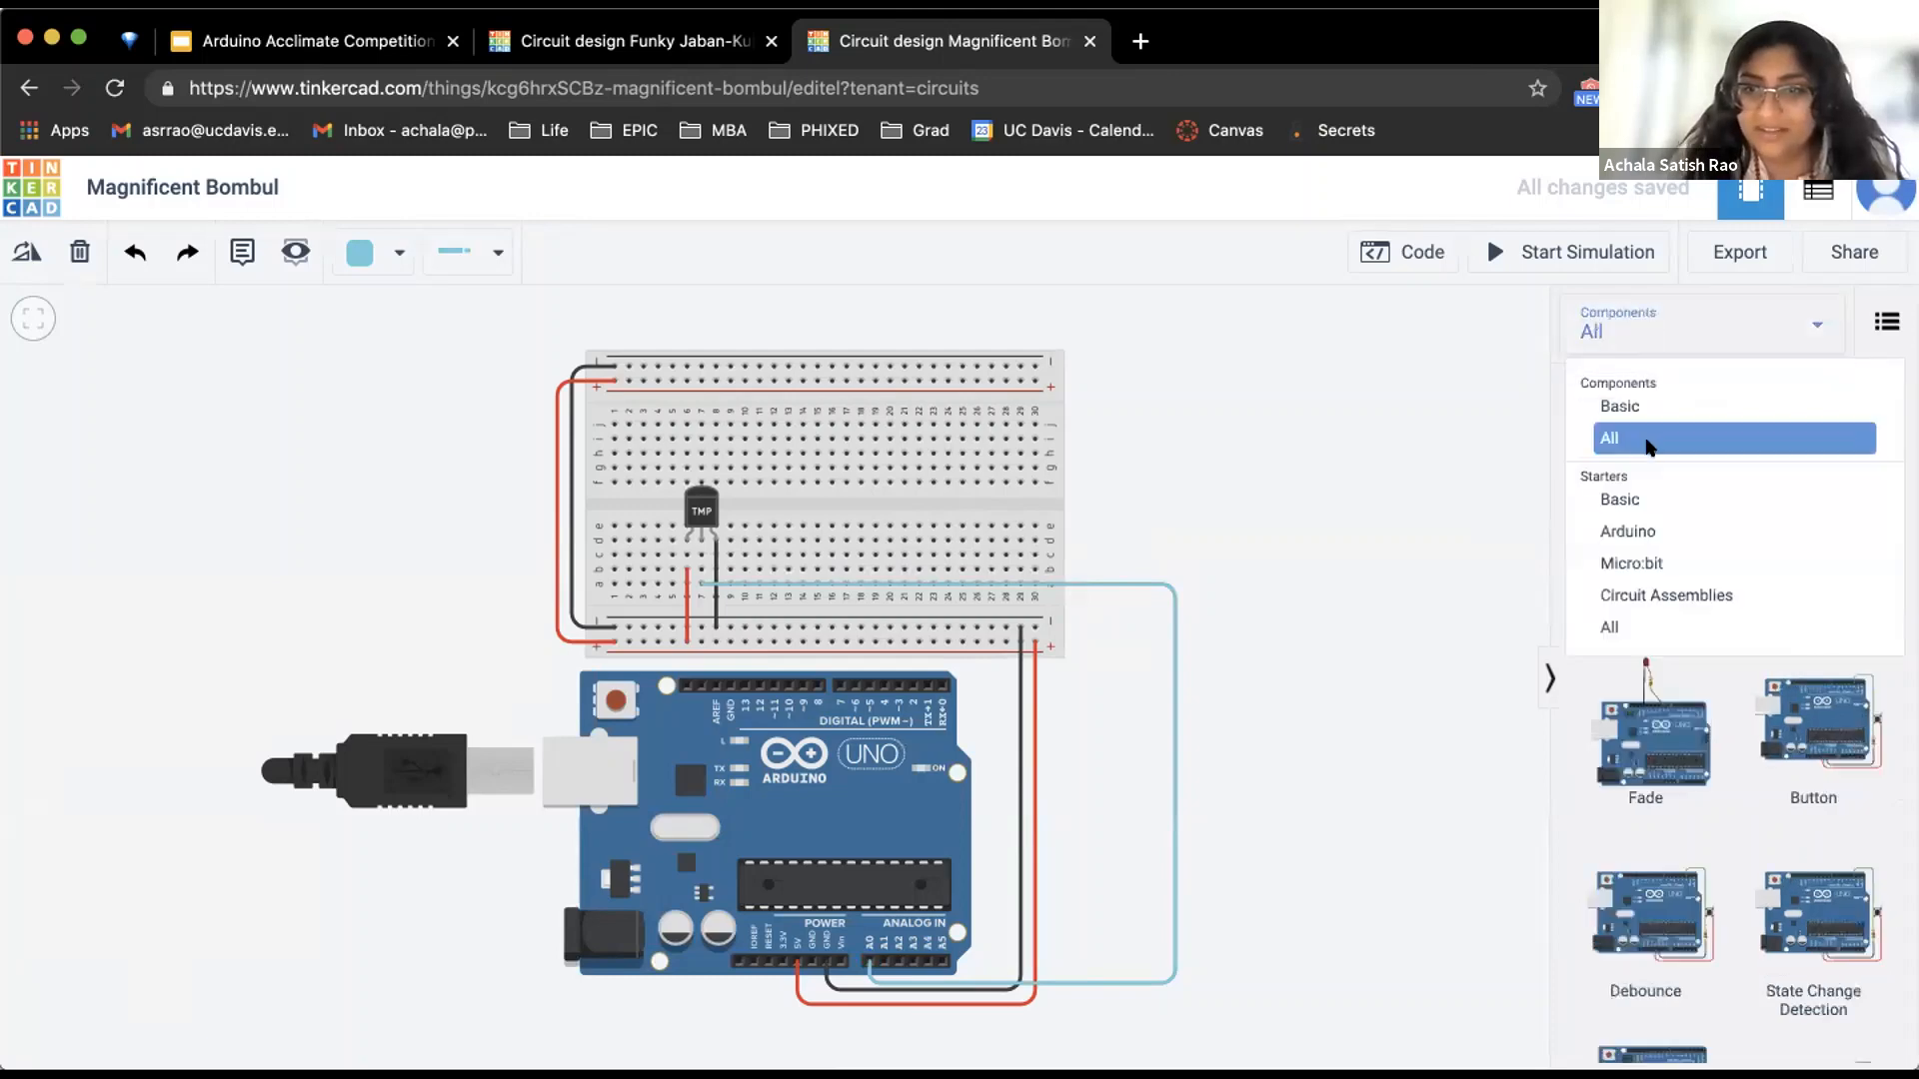
click(1646, 393)
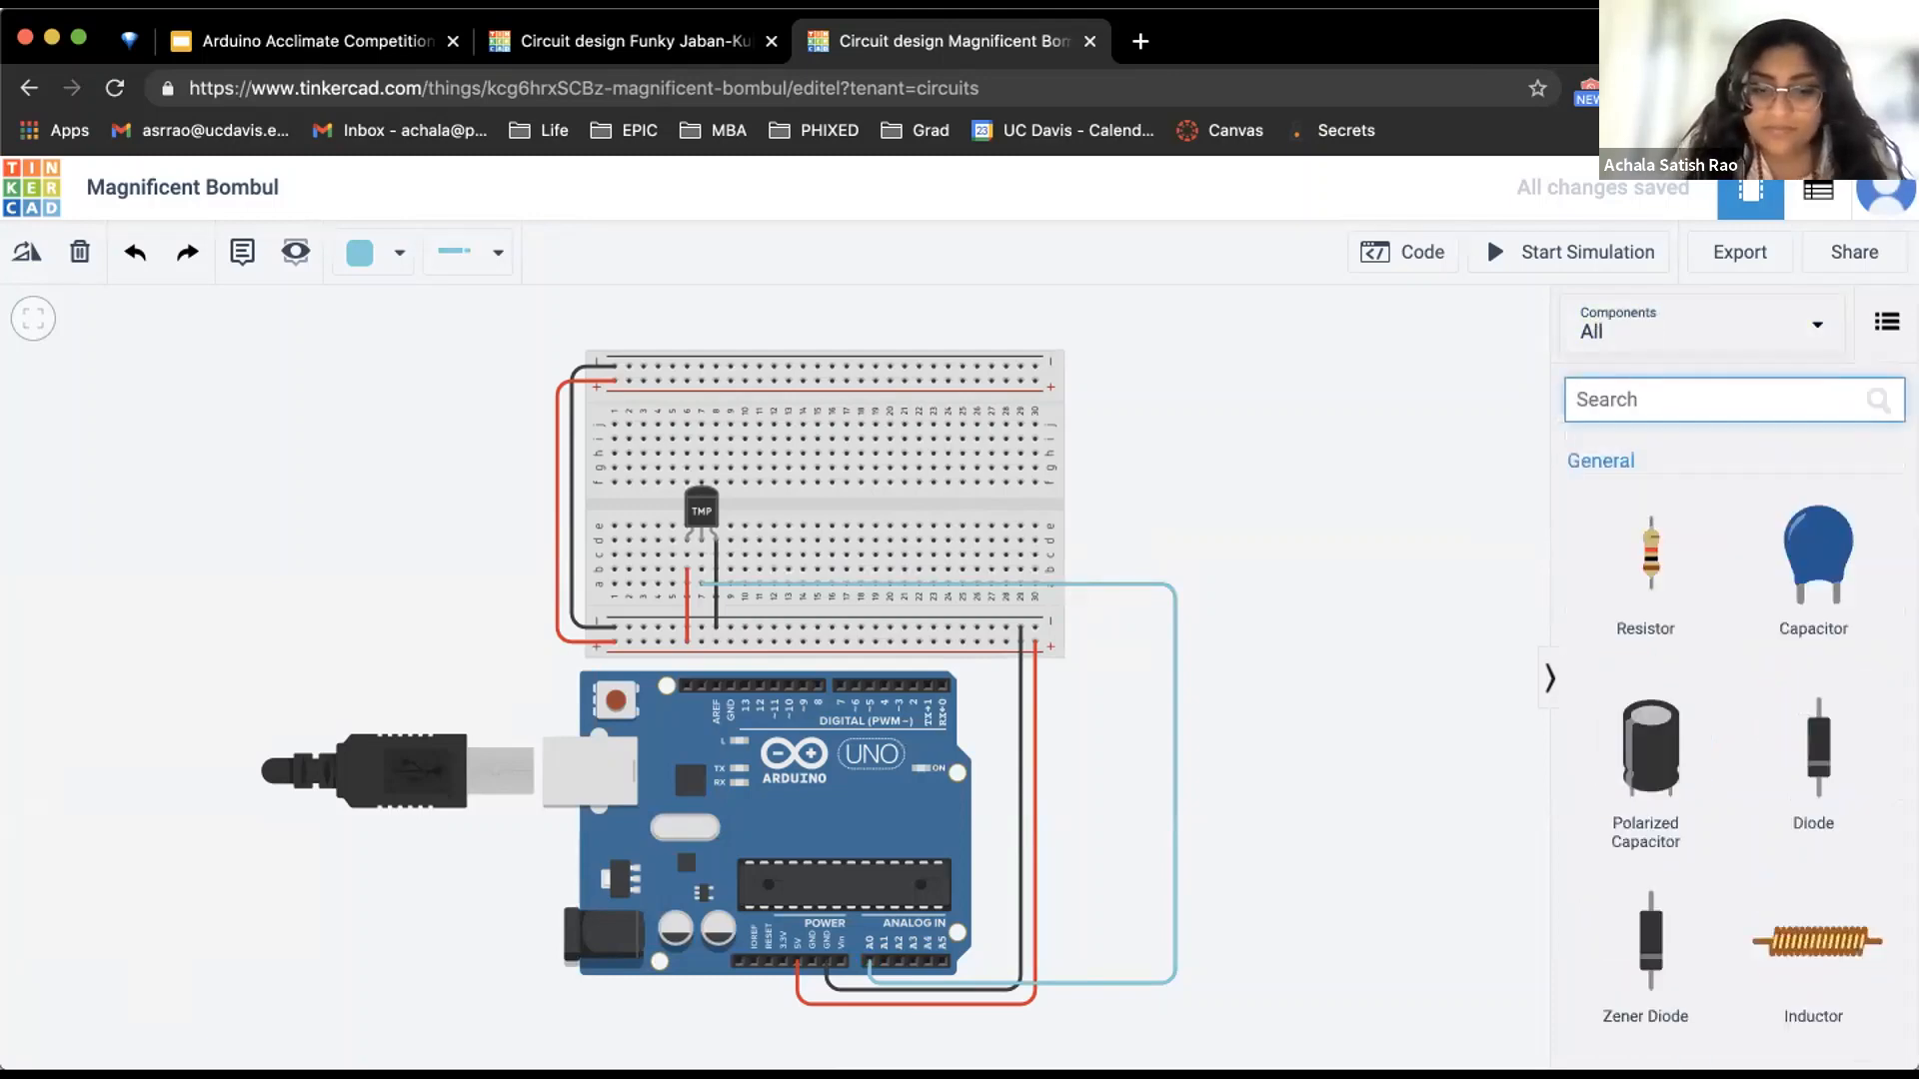
text(led)
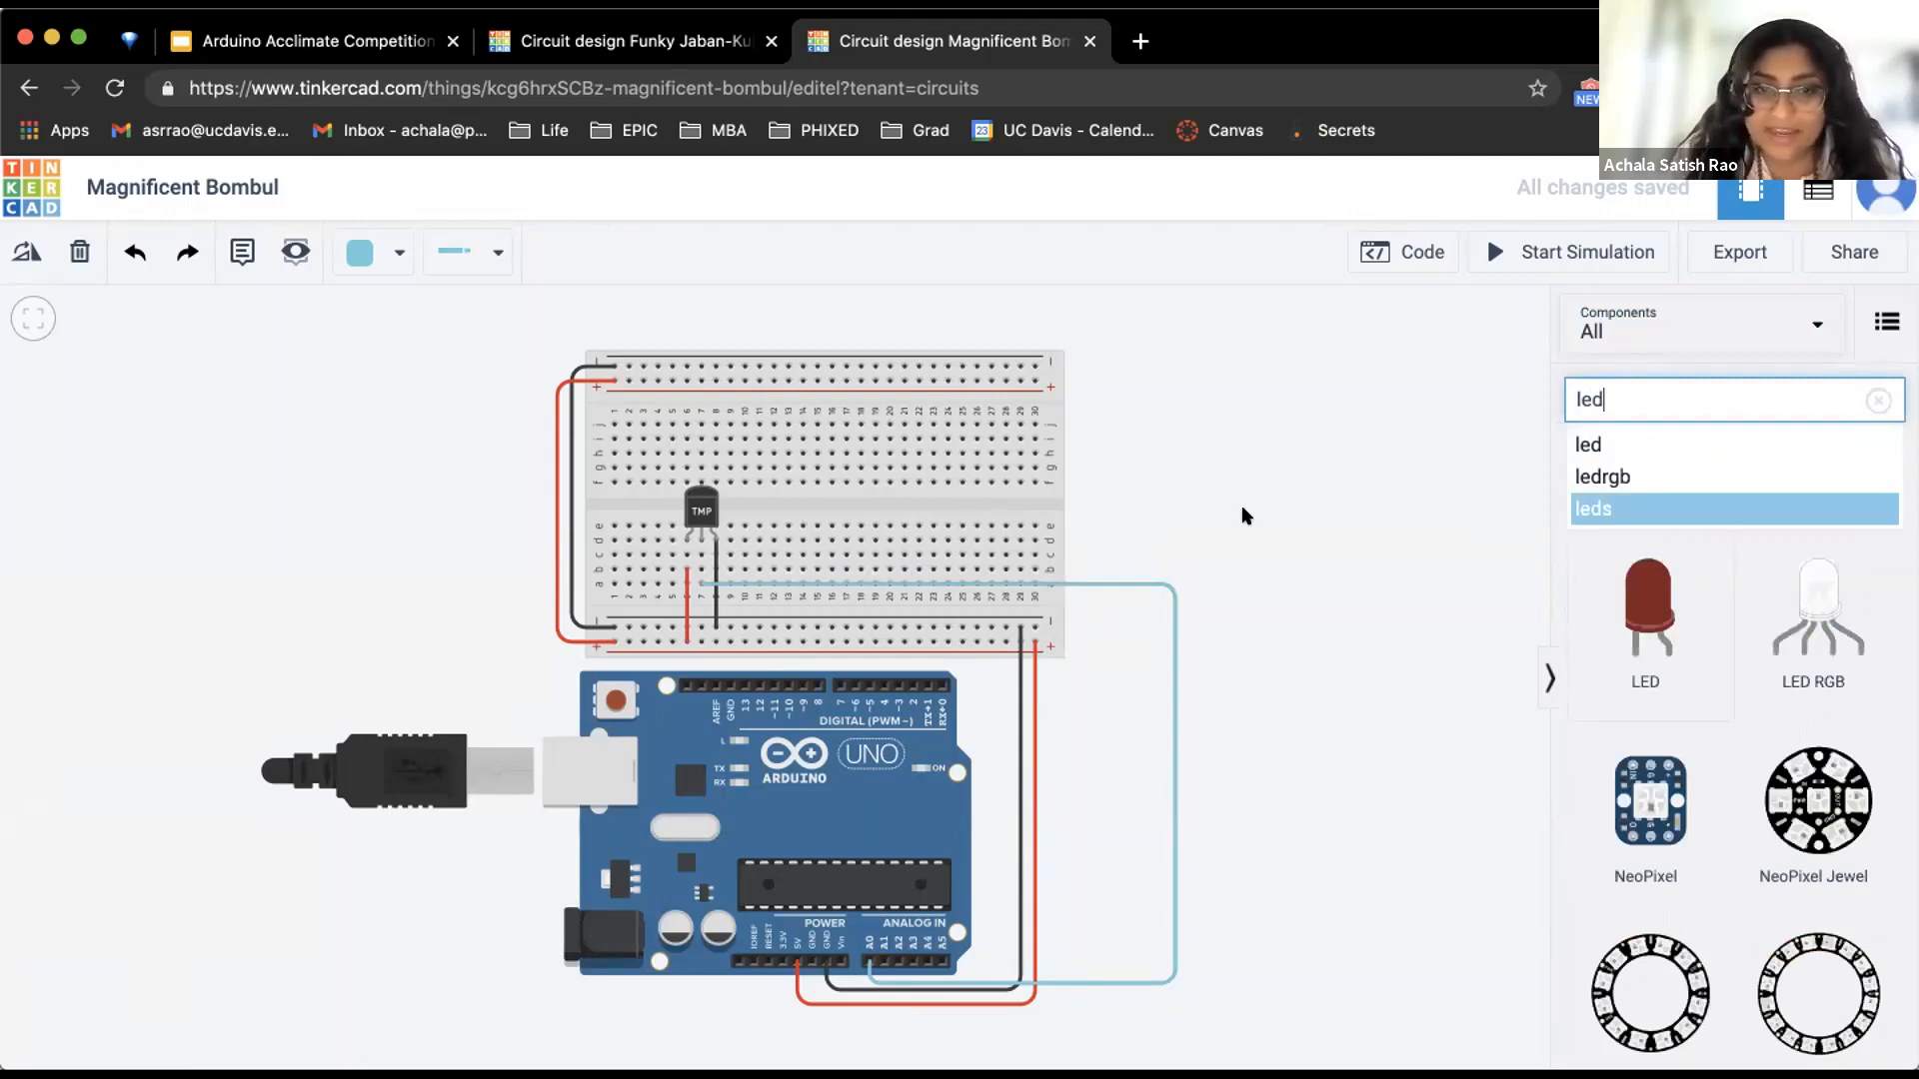
click(777, 531)
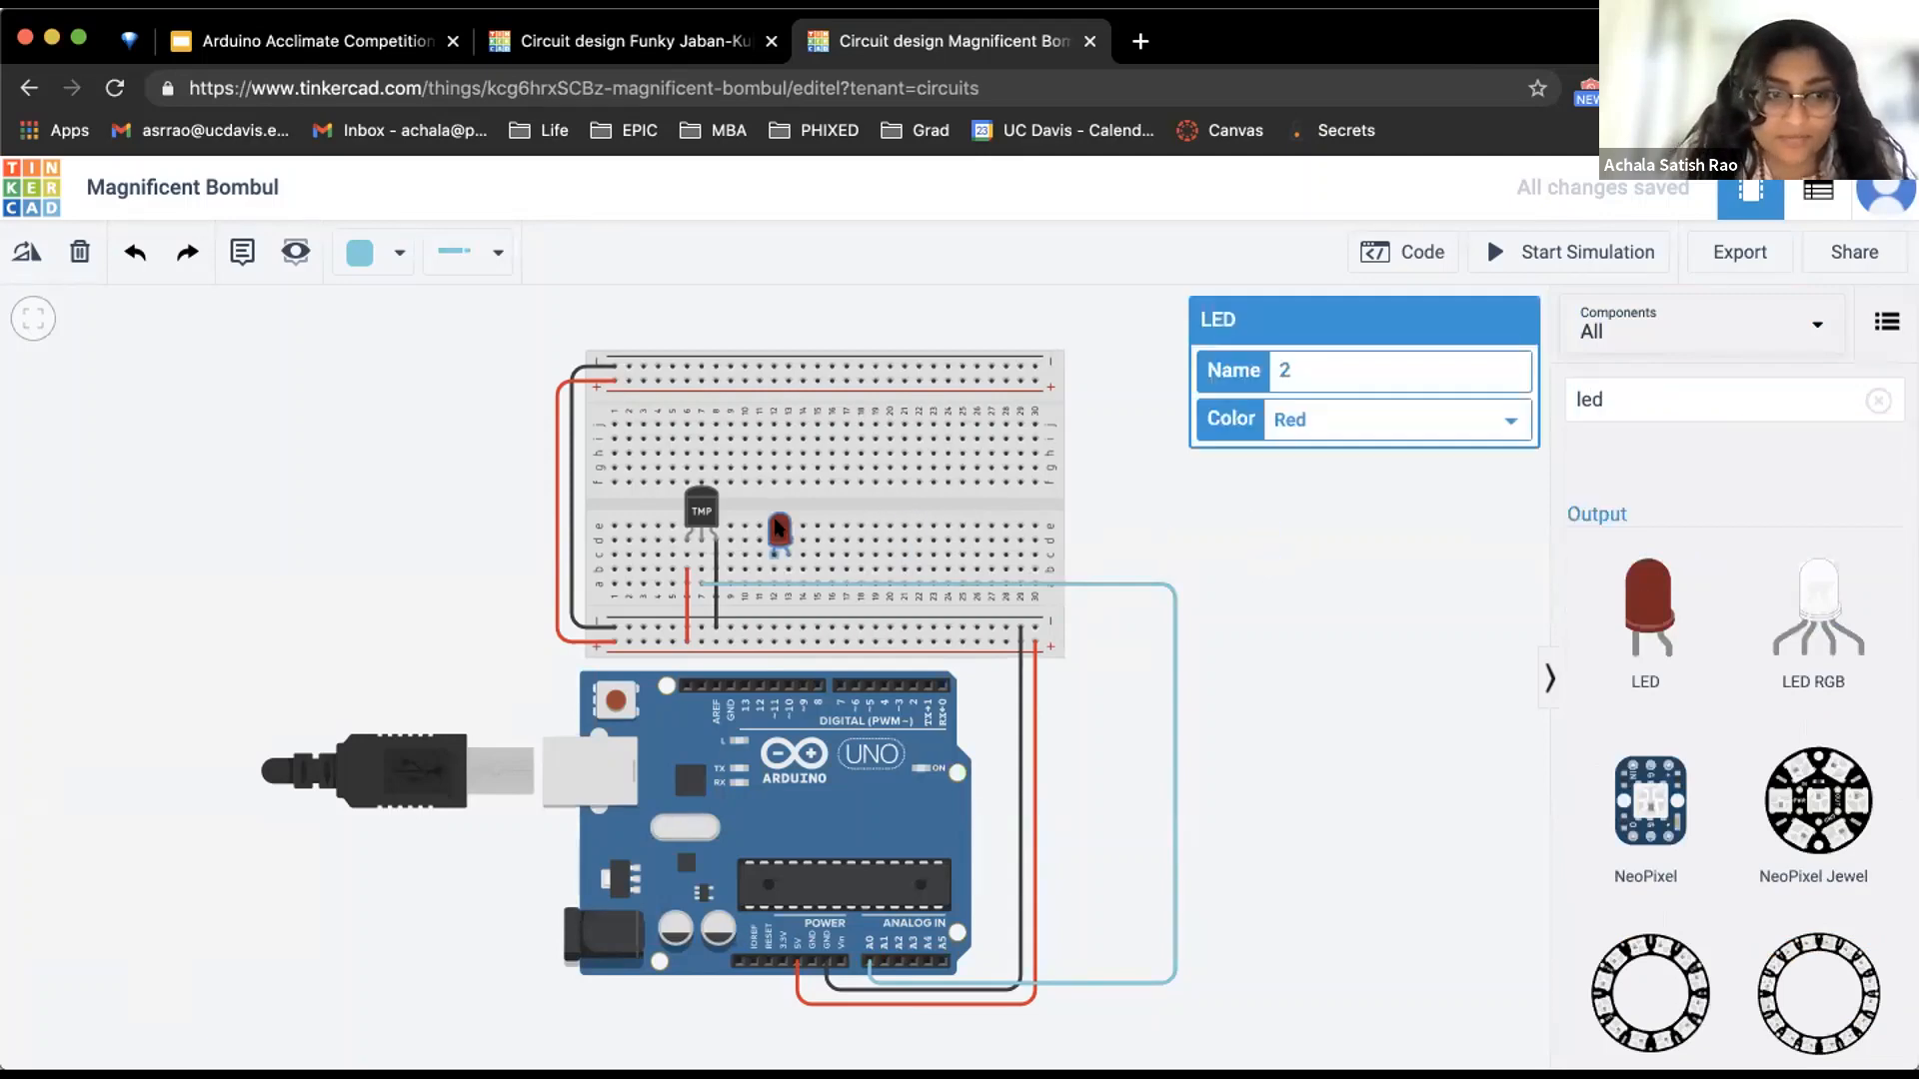
drag(777, 528, 781, 518)
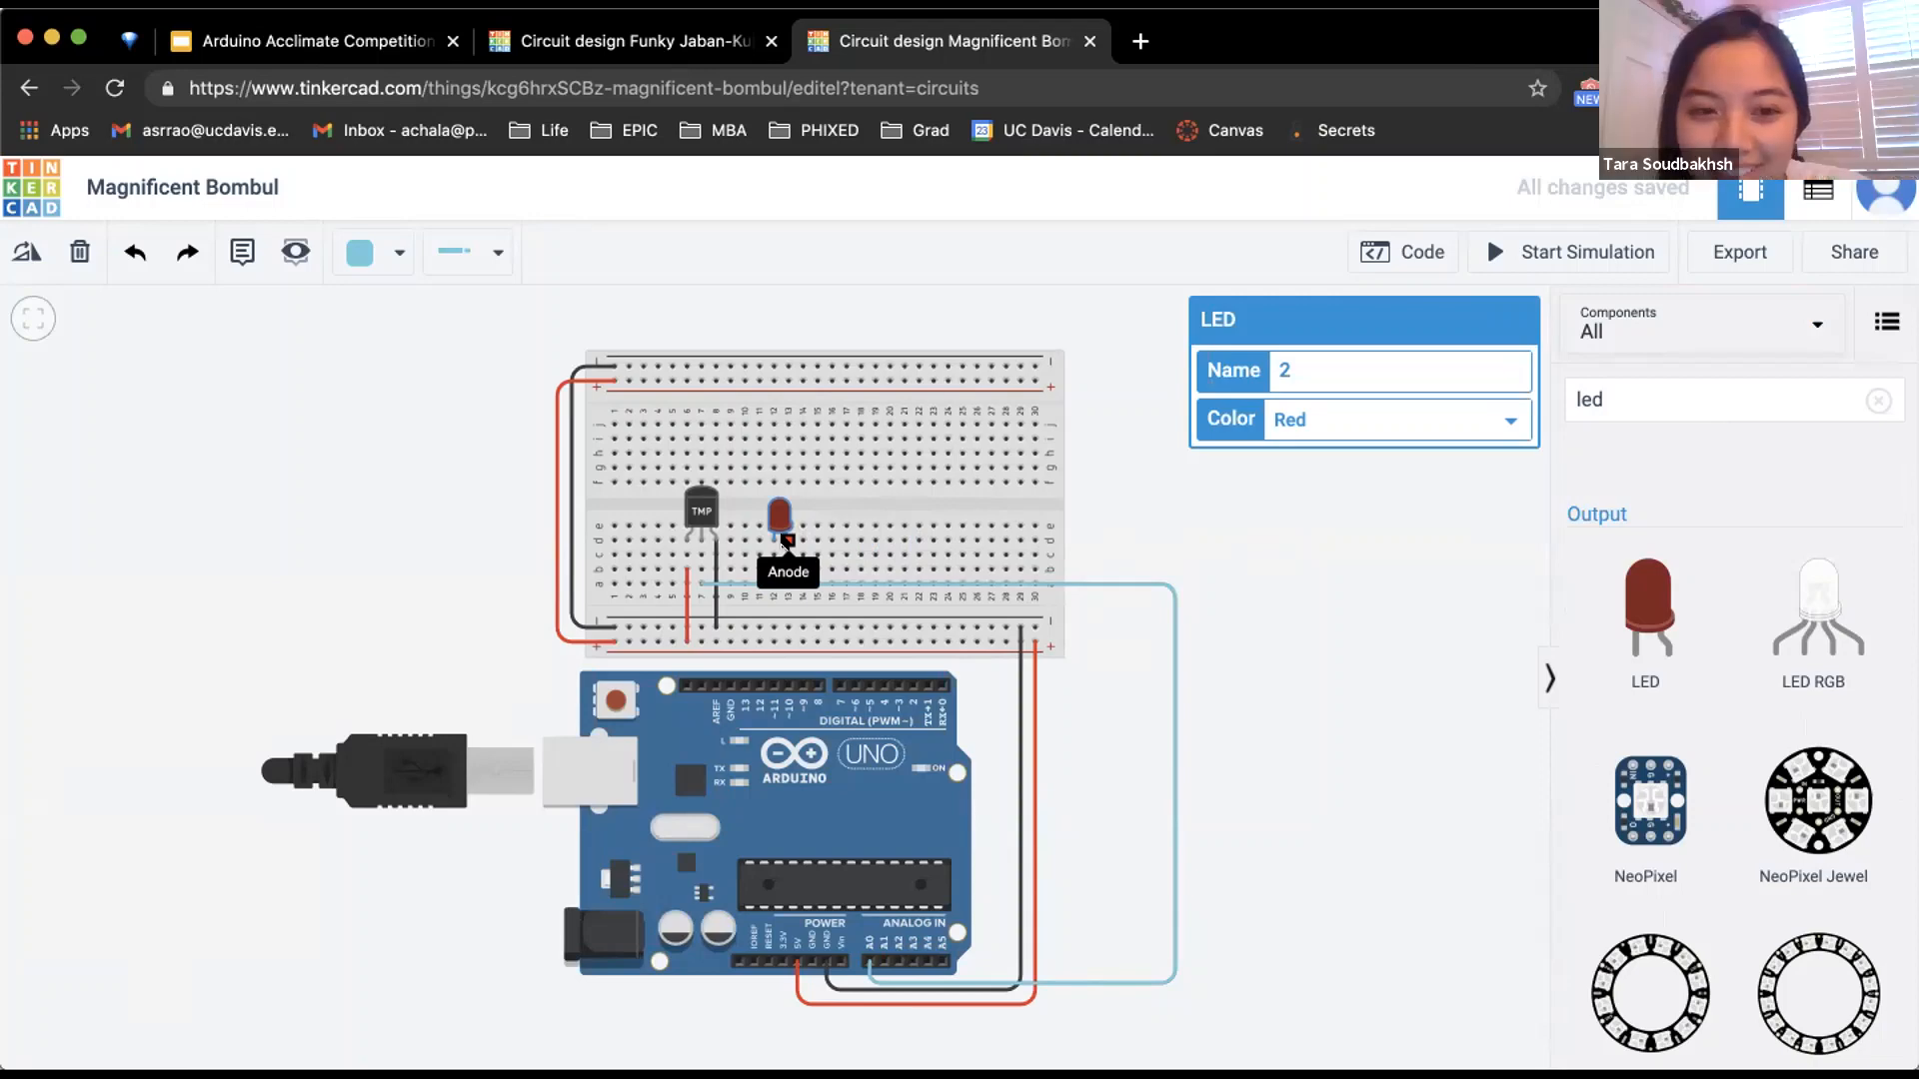
Wire the LED's anode to the Arduino's digital pin 4
click(785, 542)
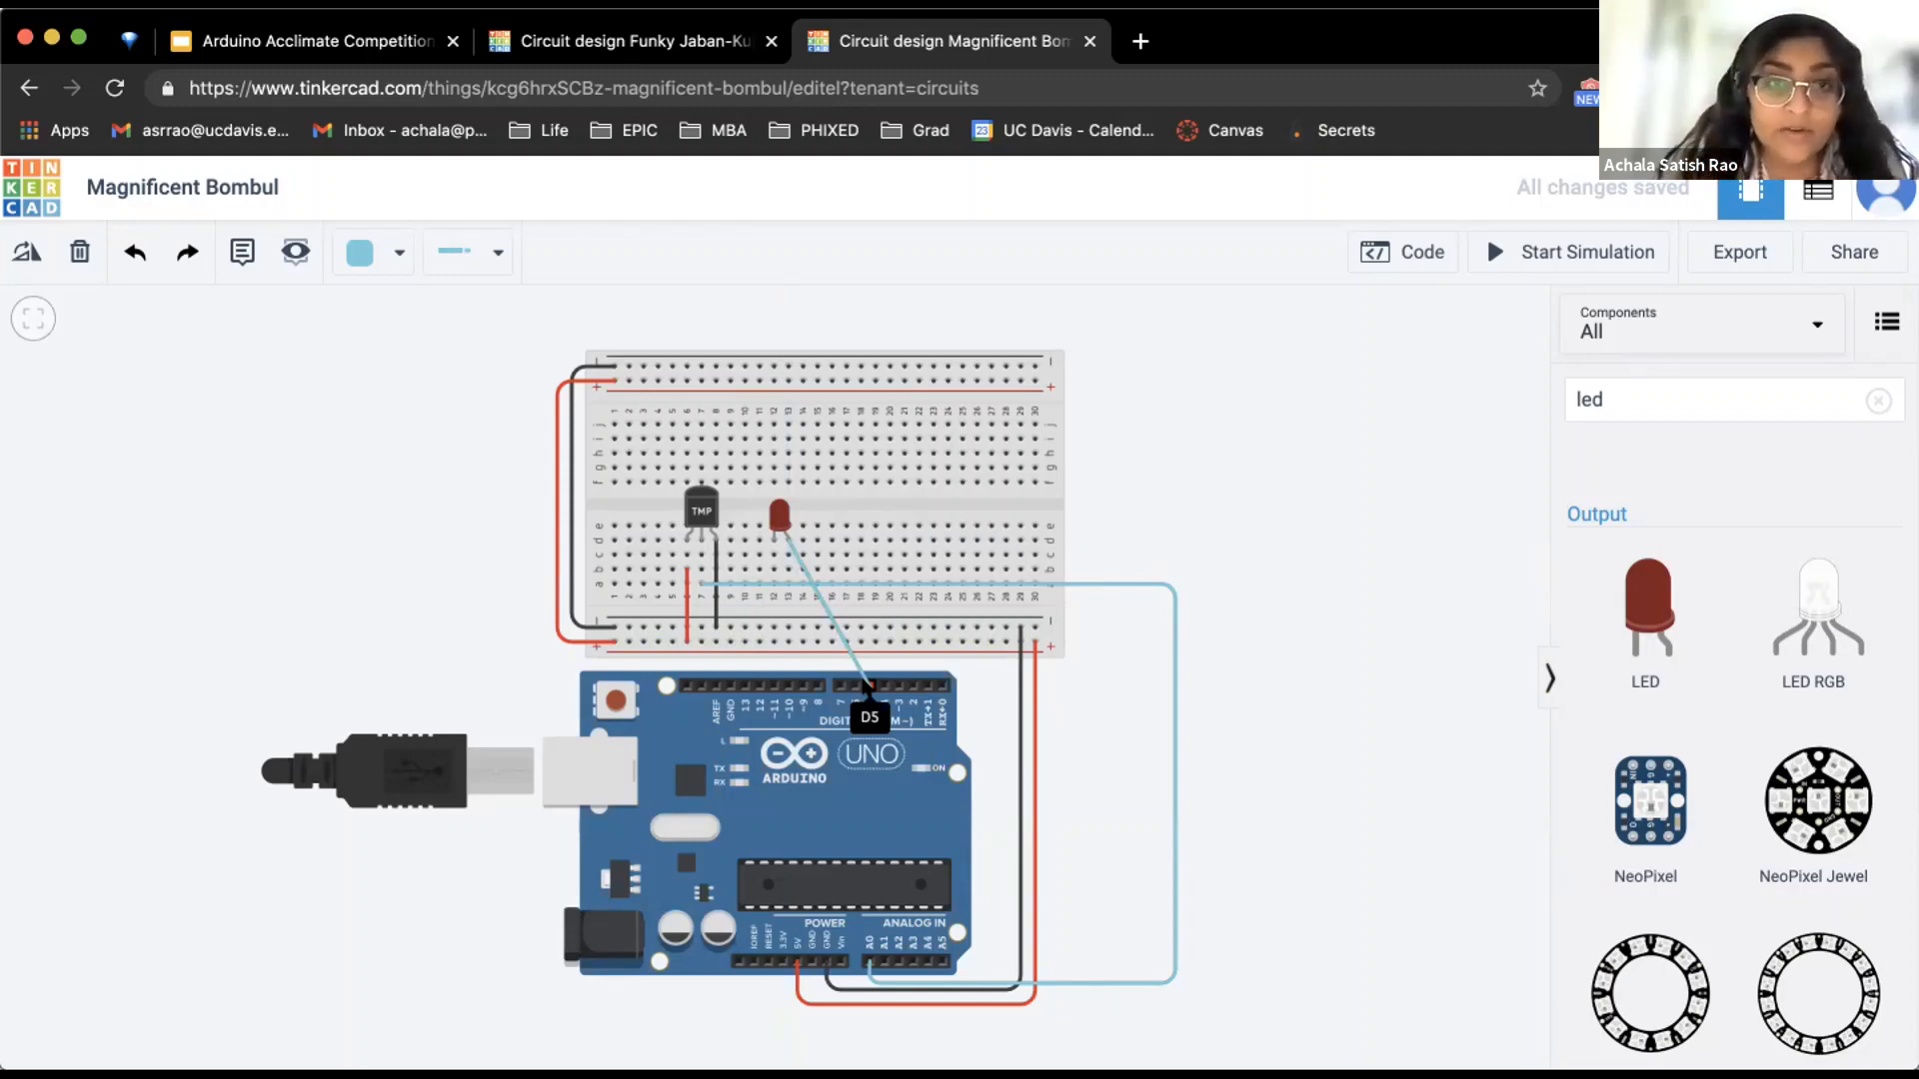
drag(865, 686, 882, 684)
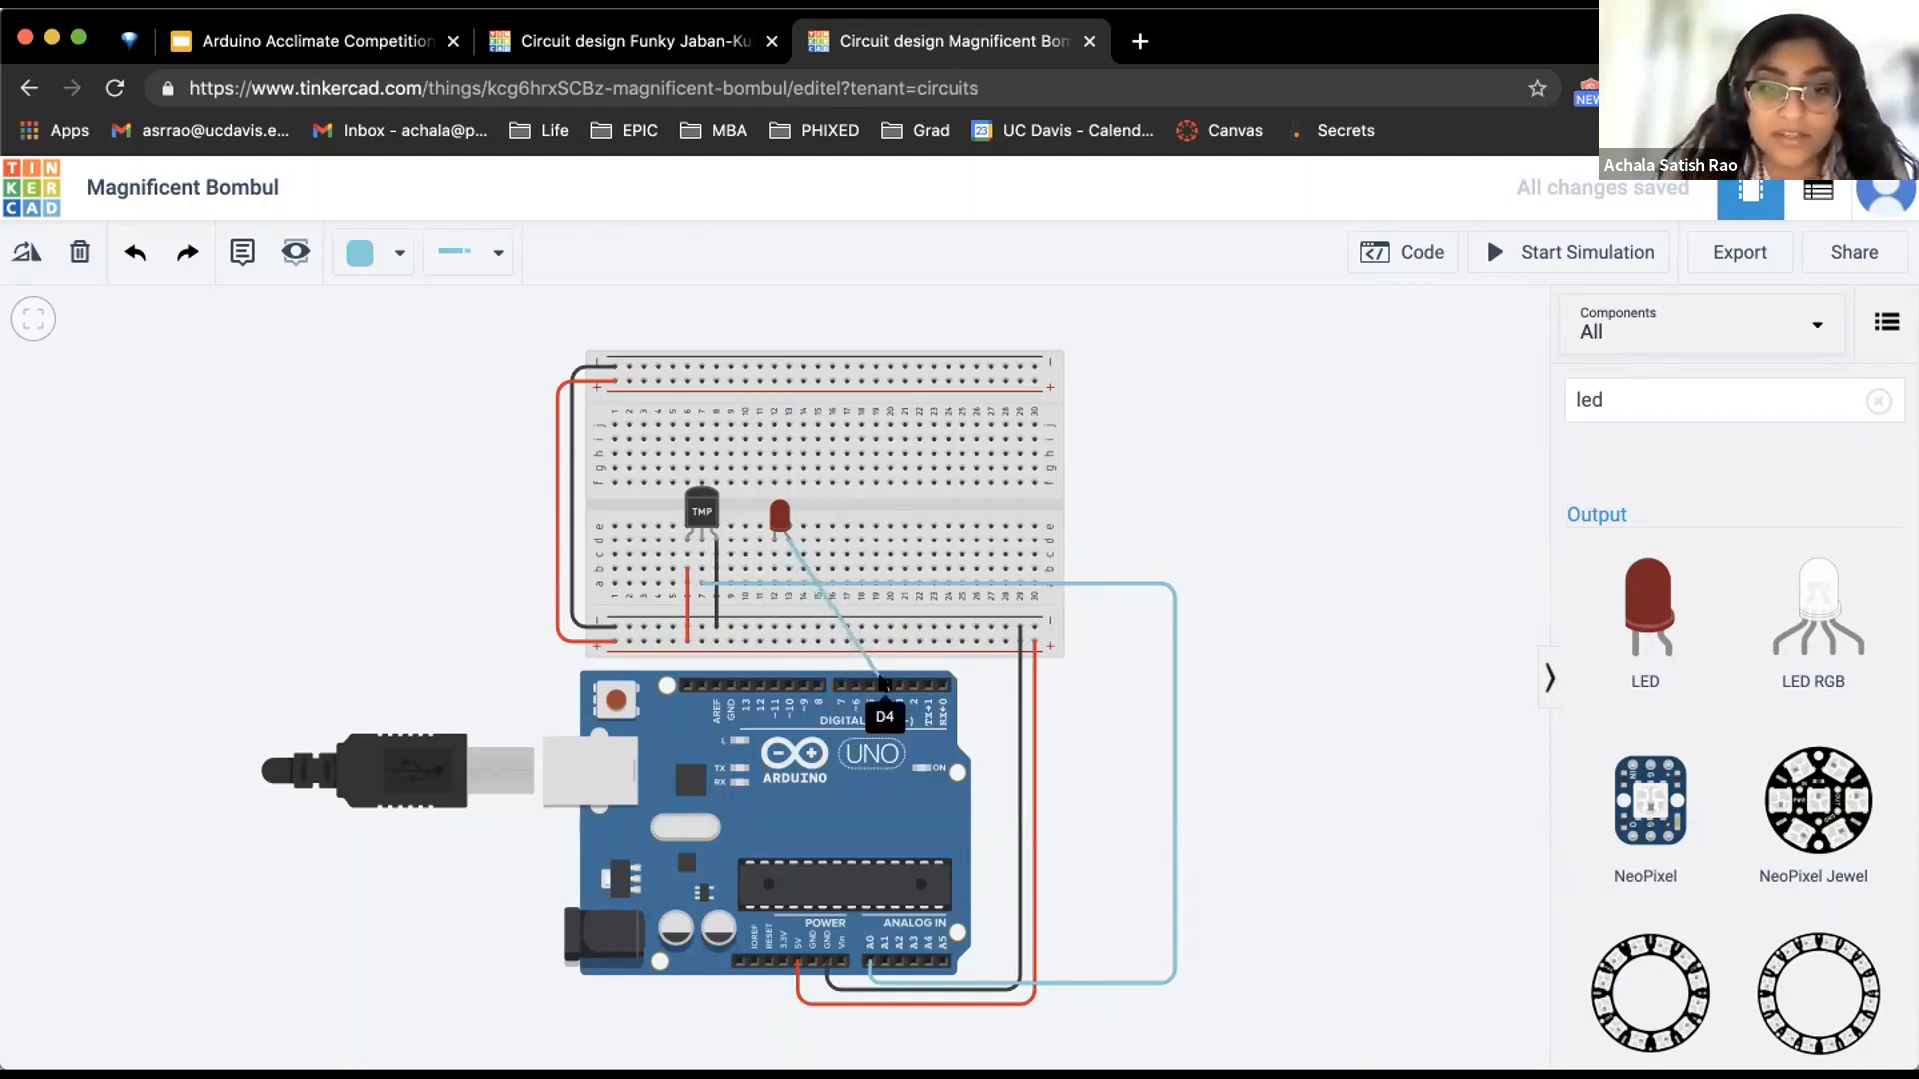
click(883, 685)
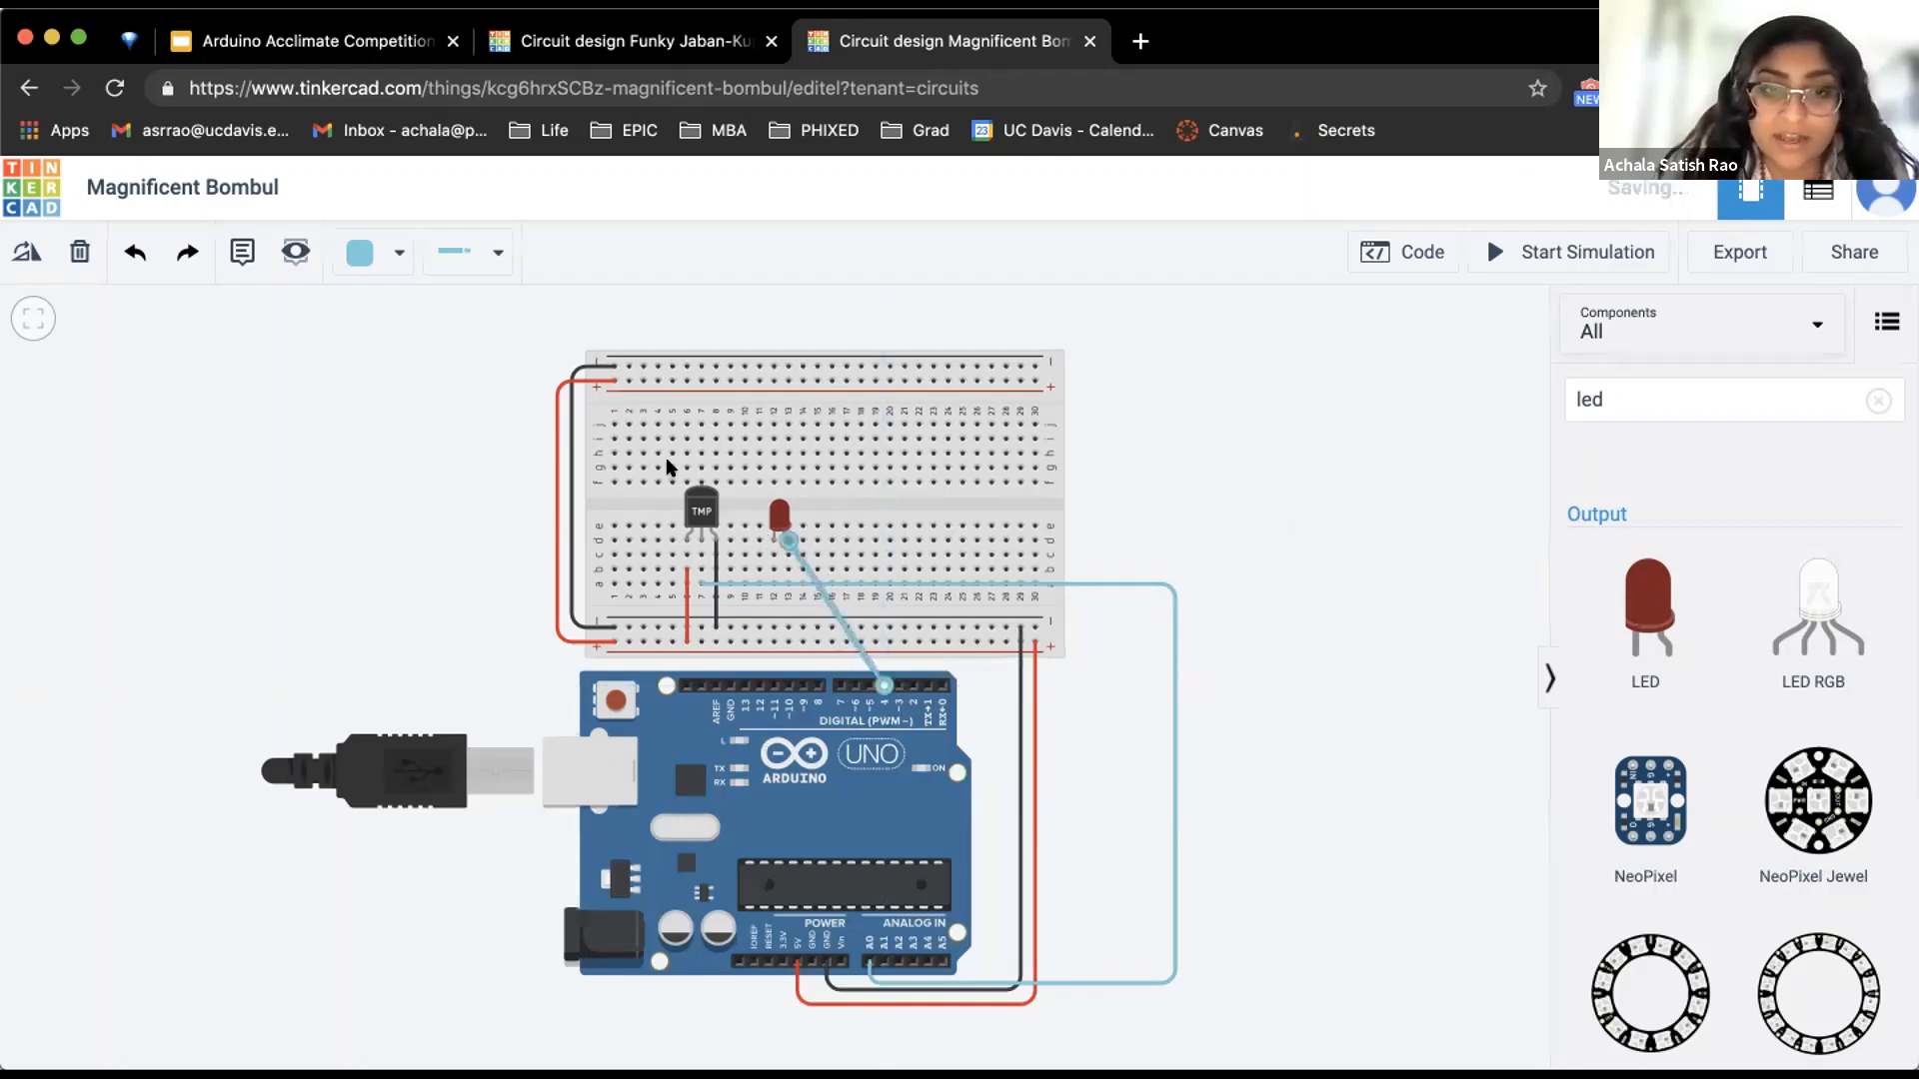
Add two copies of the LED in row d, at columns 16–17 and 19–20, and wire their anodes to digital pins 3 and 2
click(782, 511)
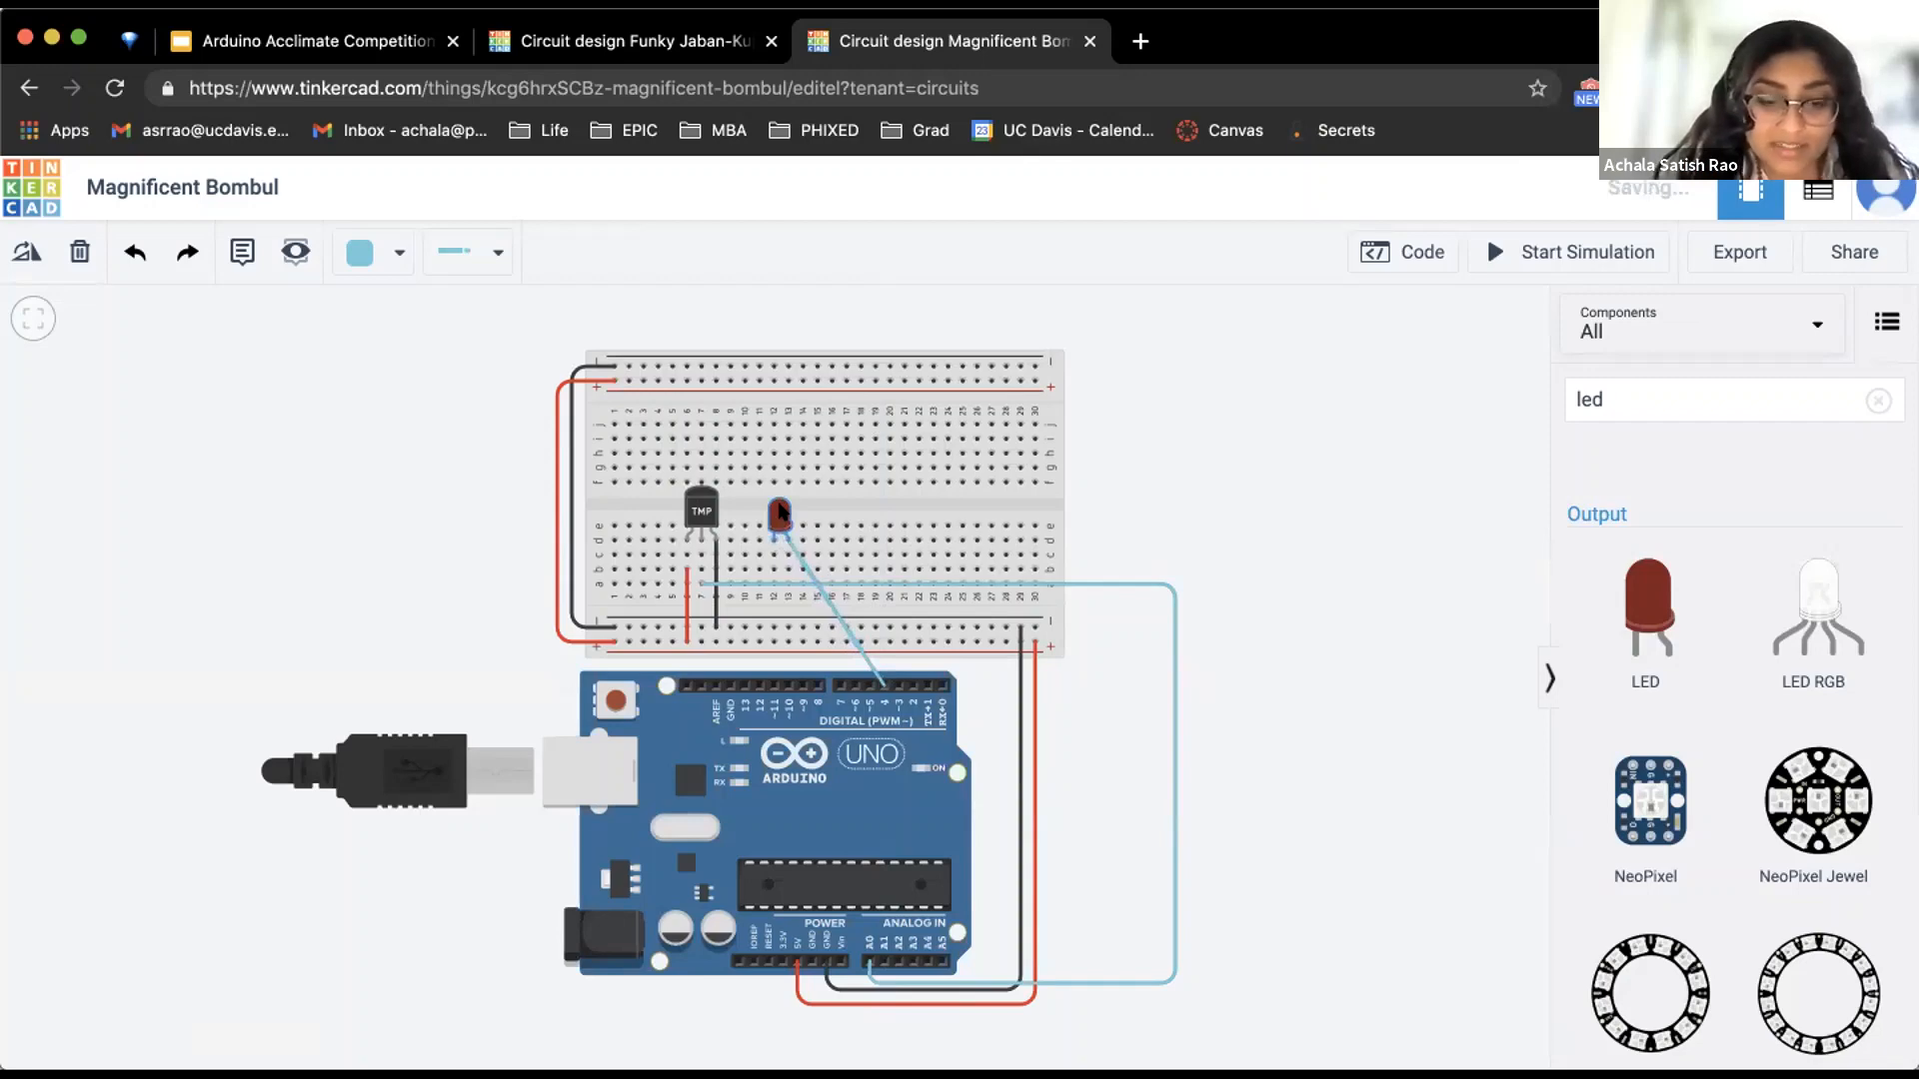
key(ctrl+v)
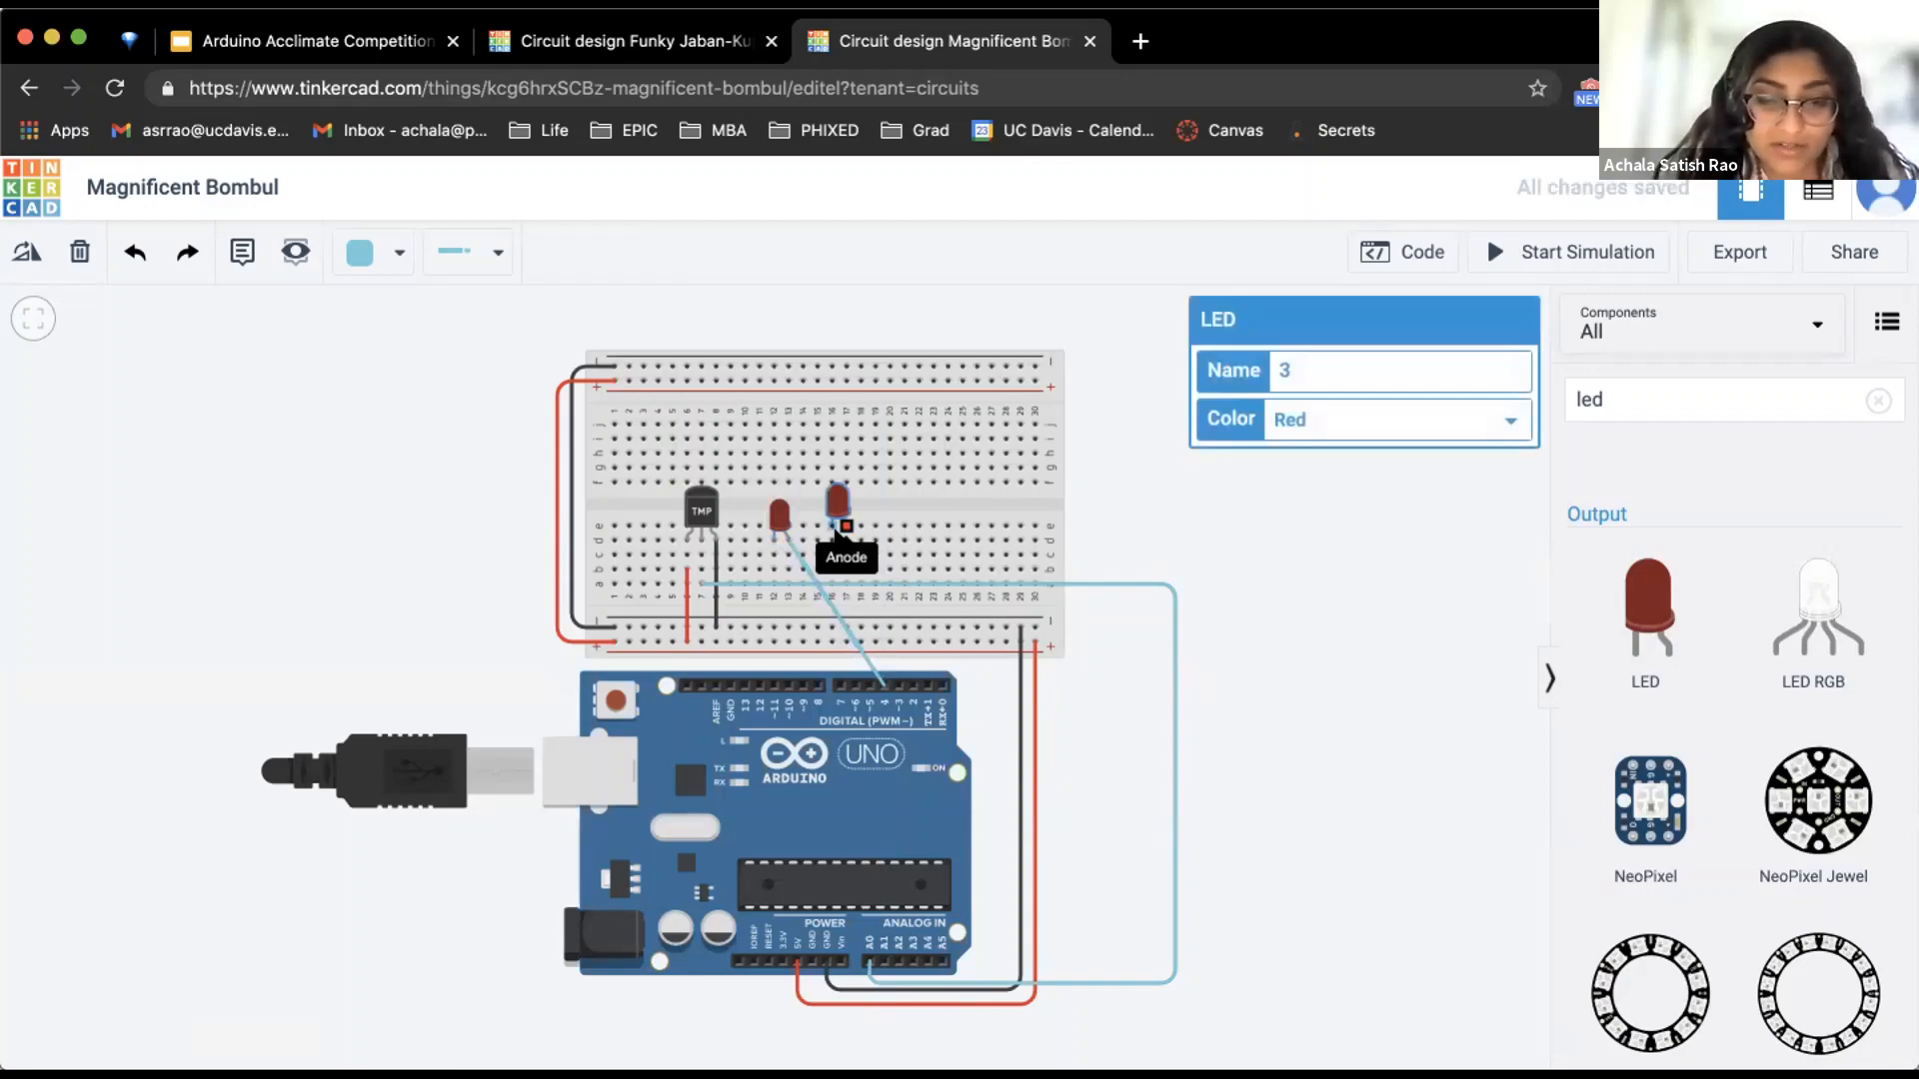
drag(840, 540, 899, 686)
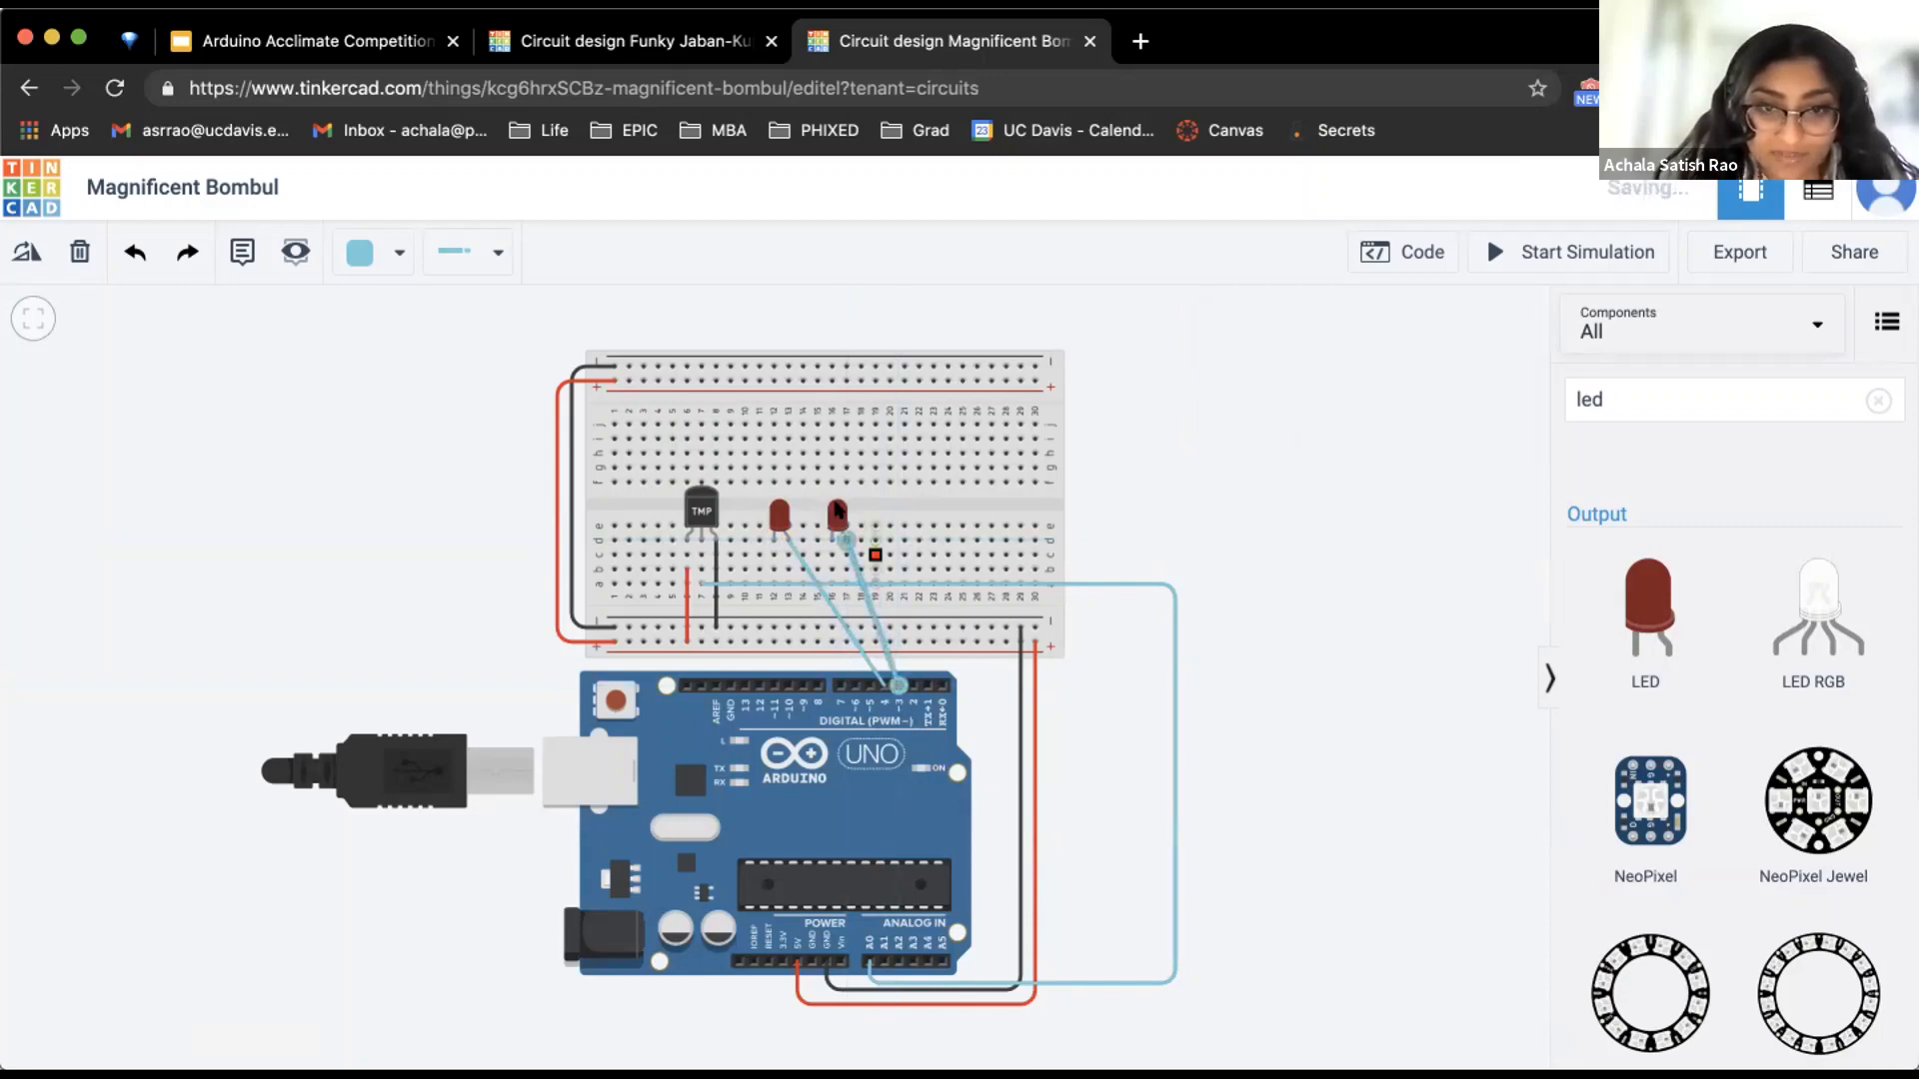
key(ctrl+v)
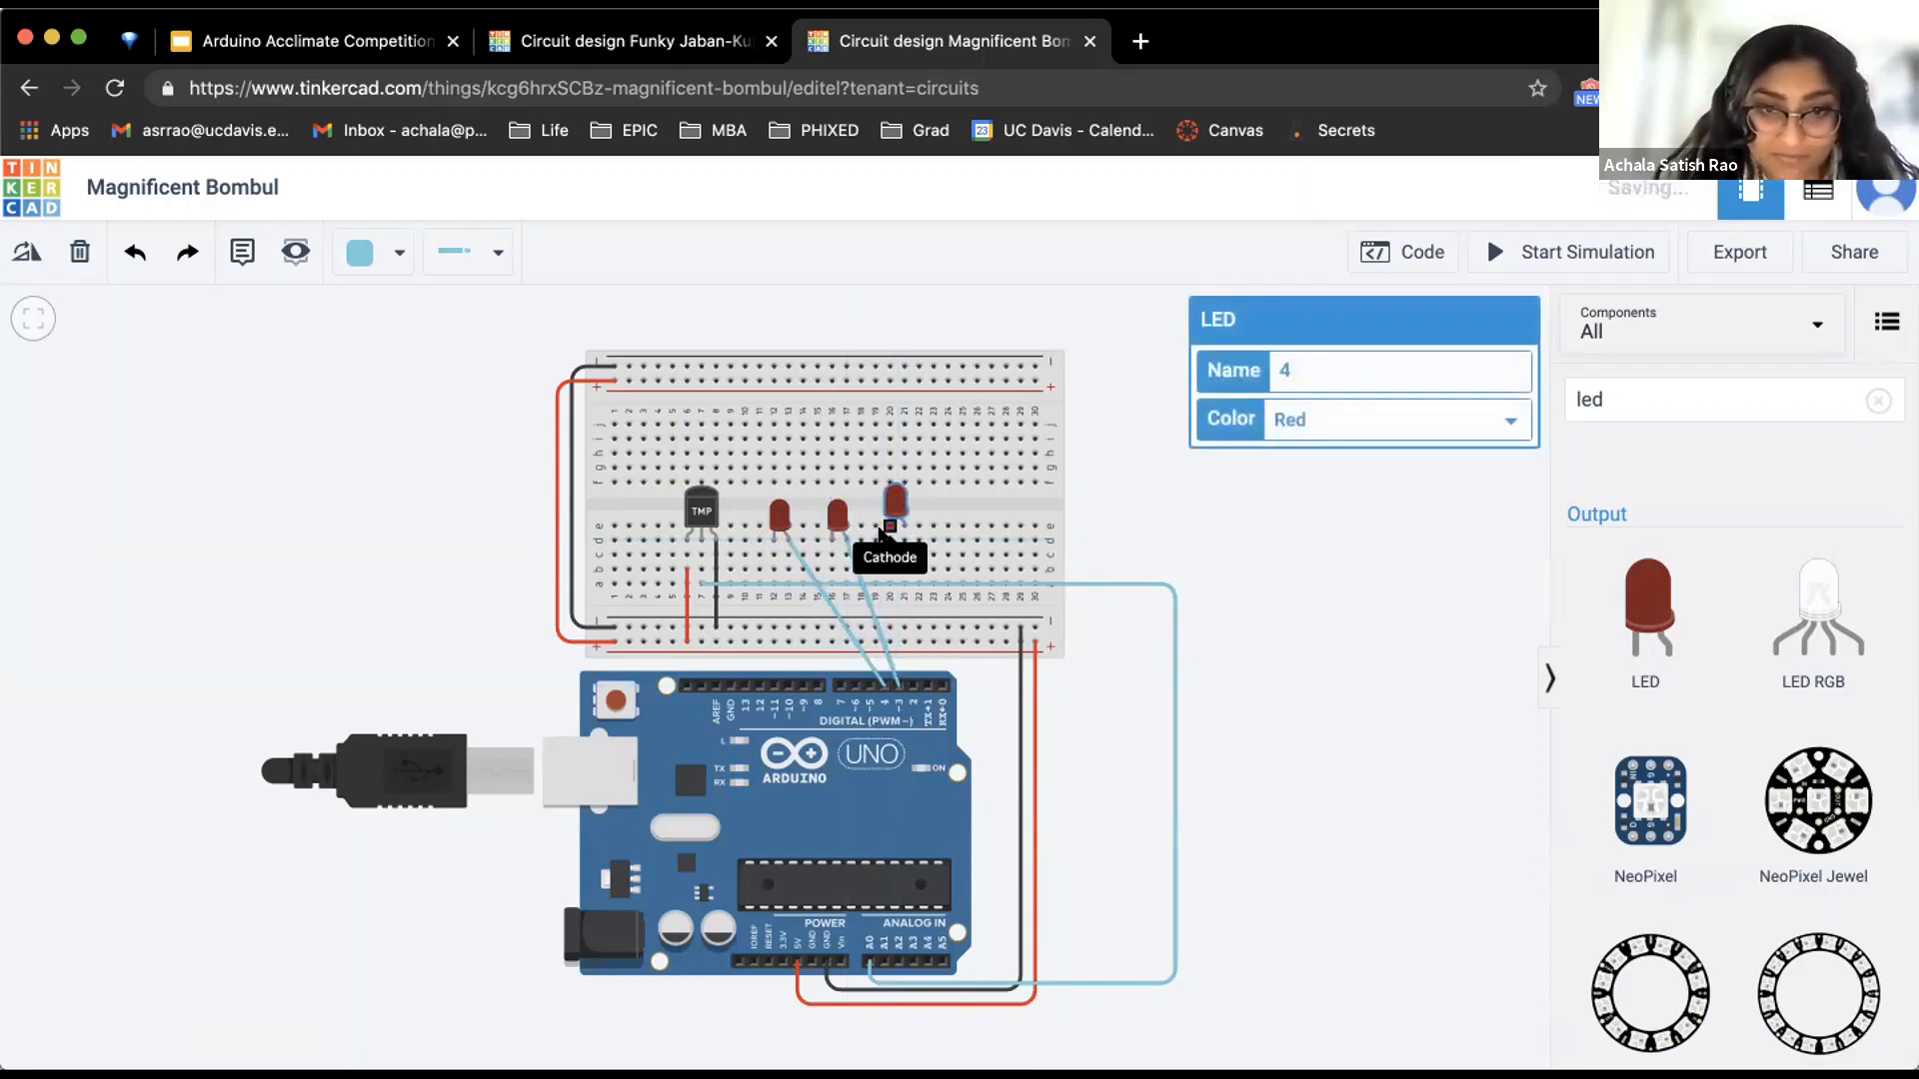
drag(885, 540, 913, 686)
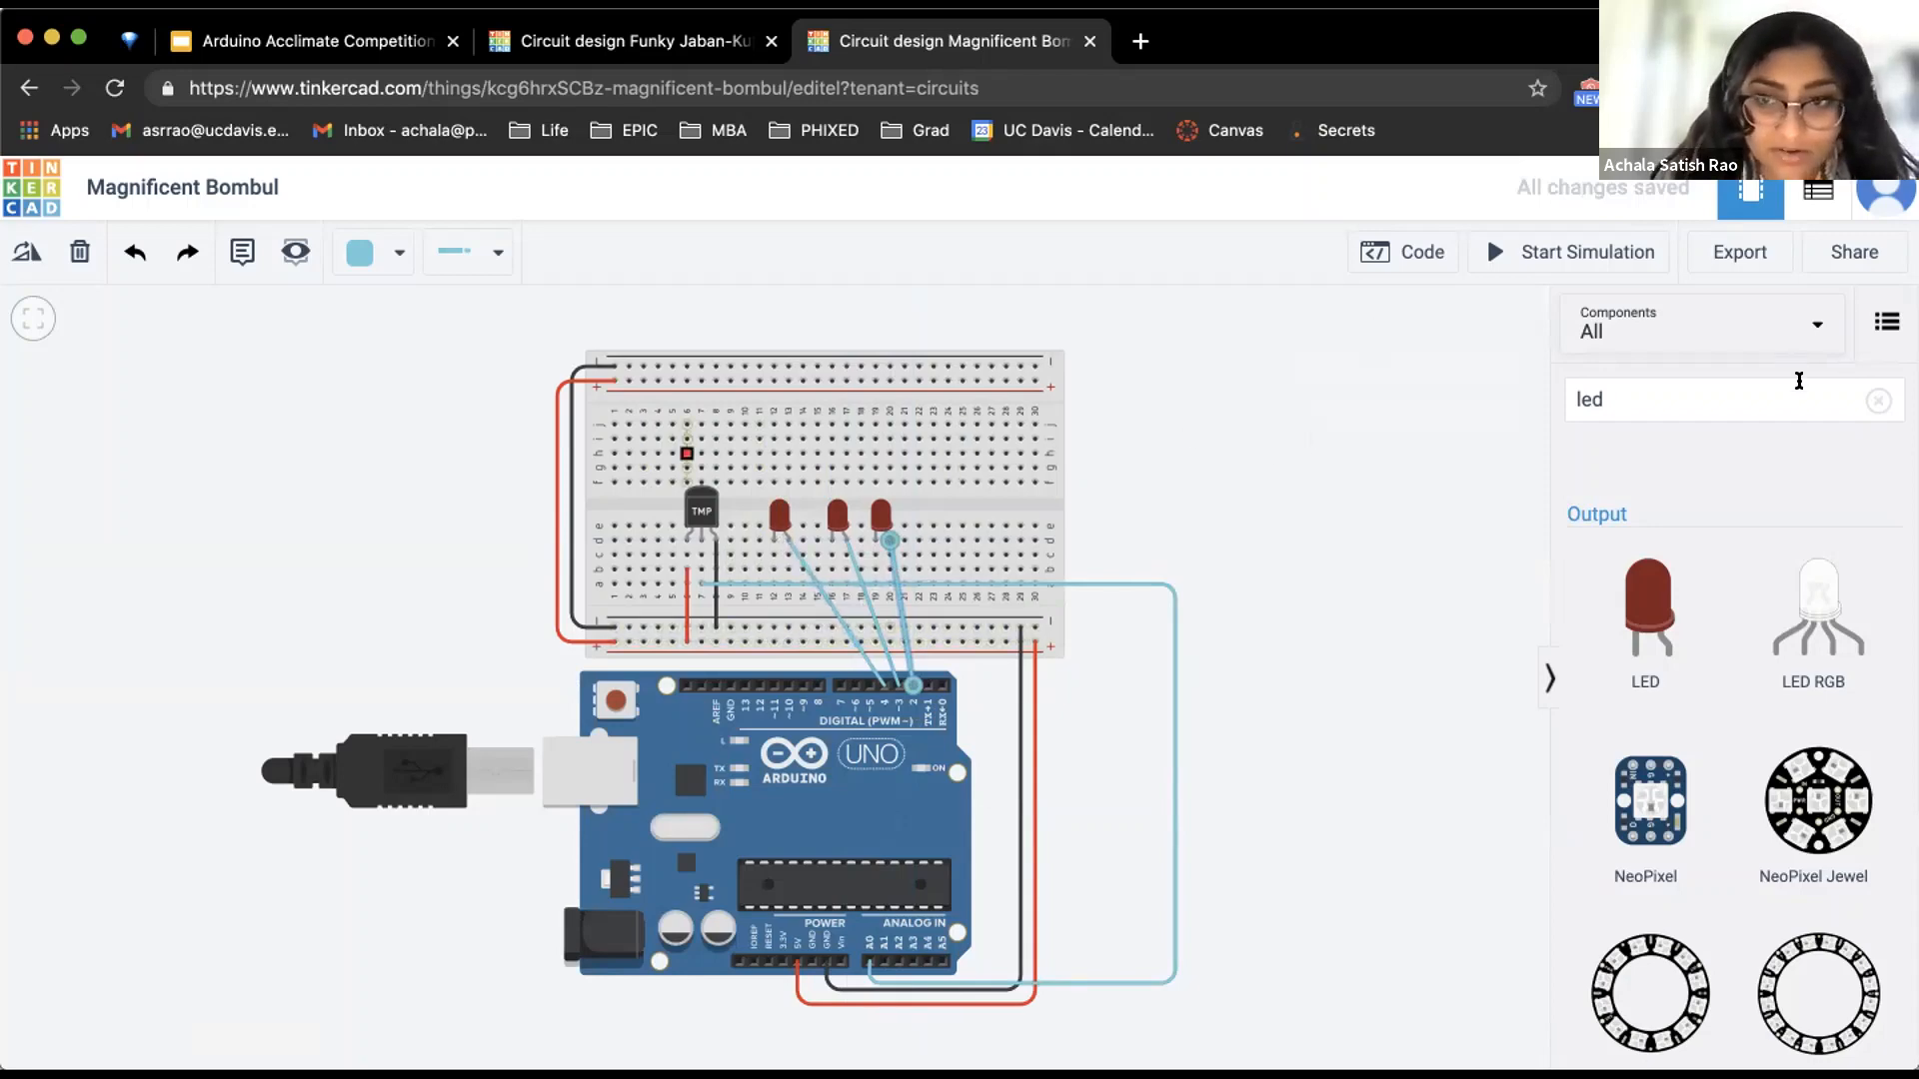
Add a resistor, set it to 220 Ω and place it in column 12 between the first LED's cathode and the lower negative rail
click(1877, 400)
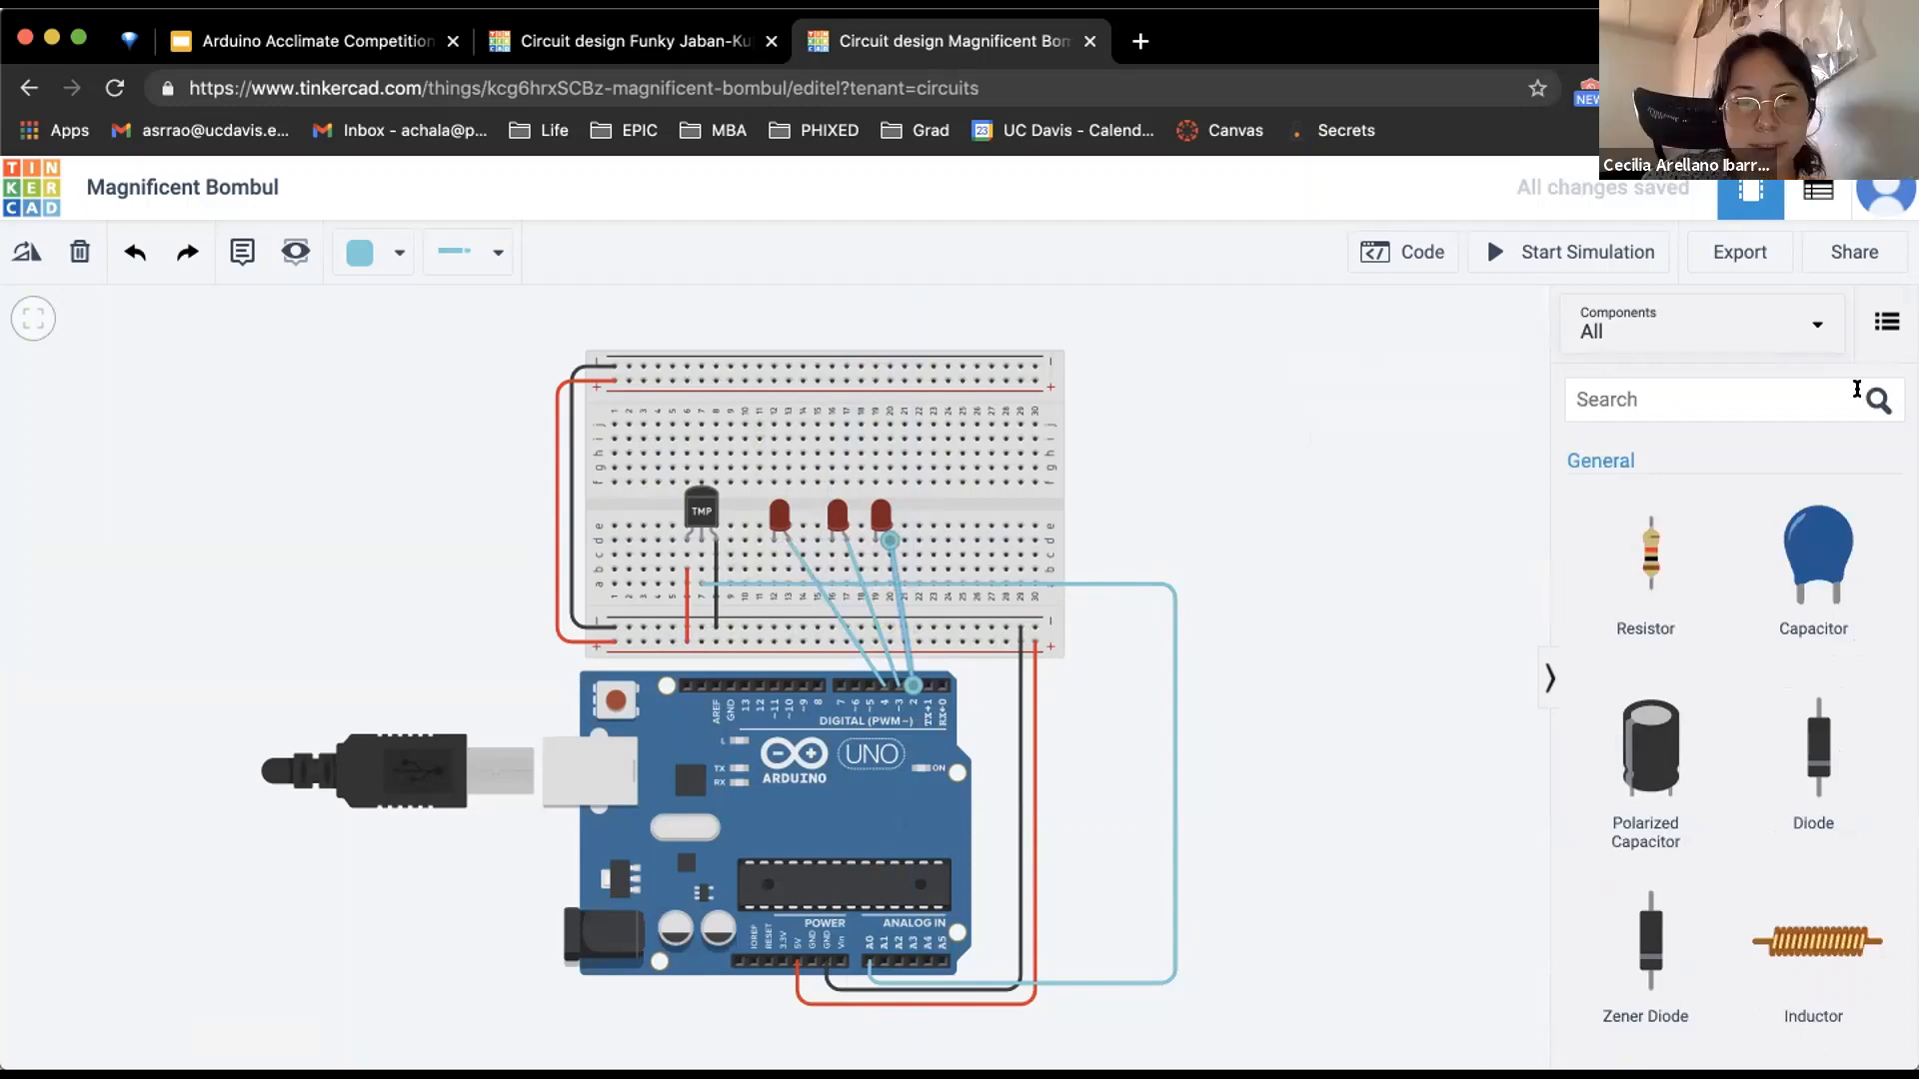
drag(1649, 560, 1235, 523)
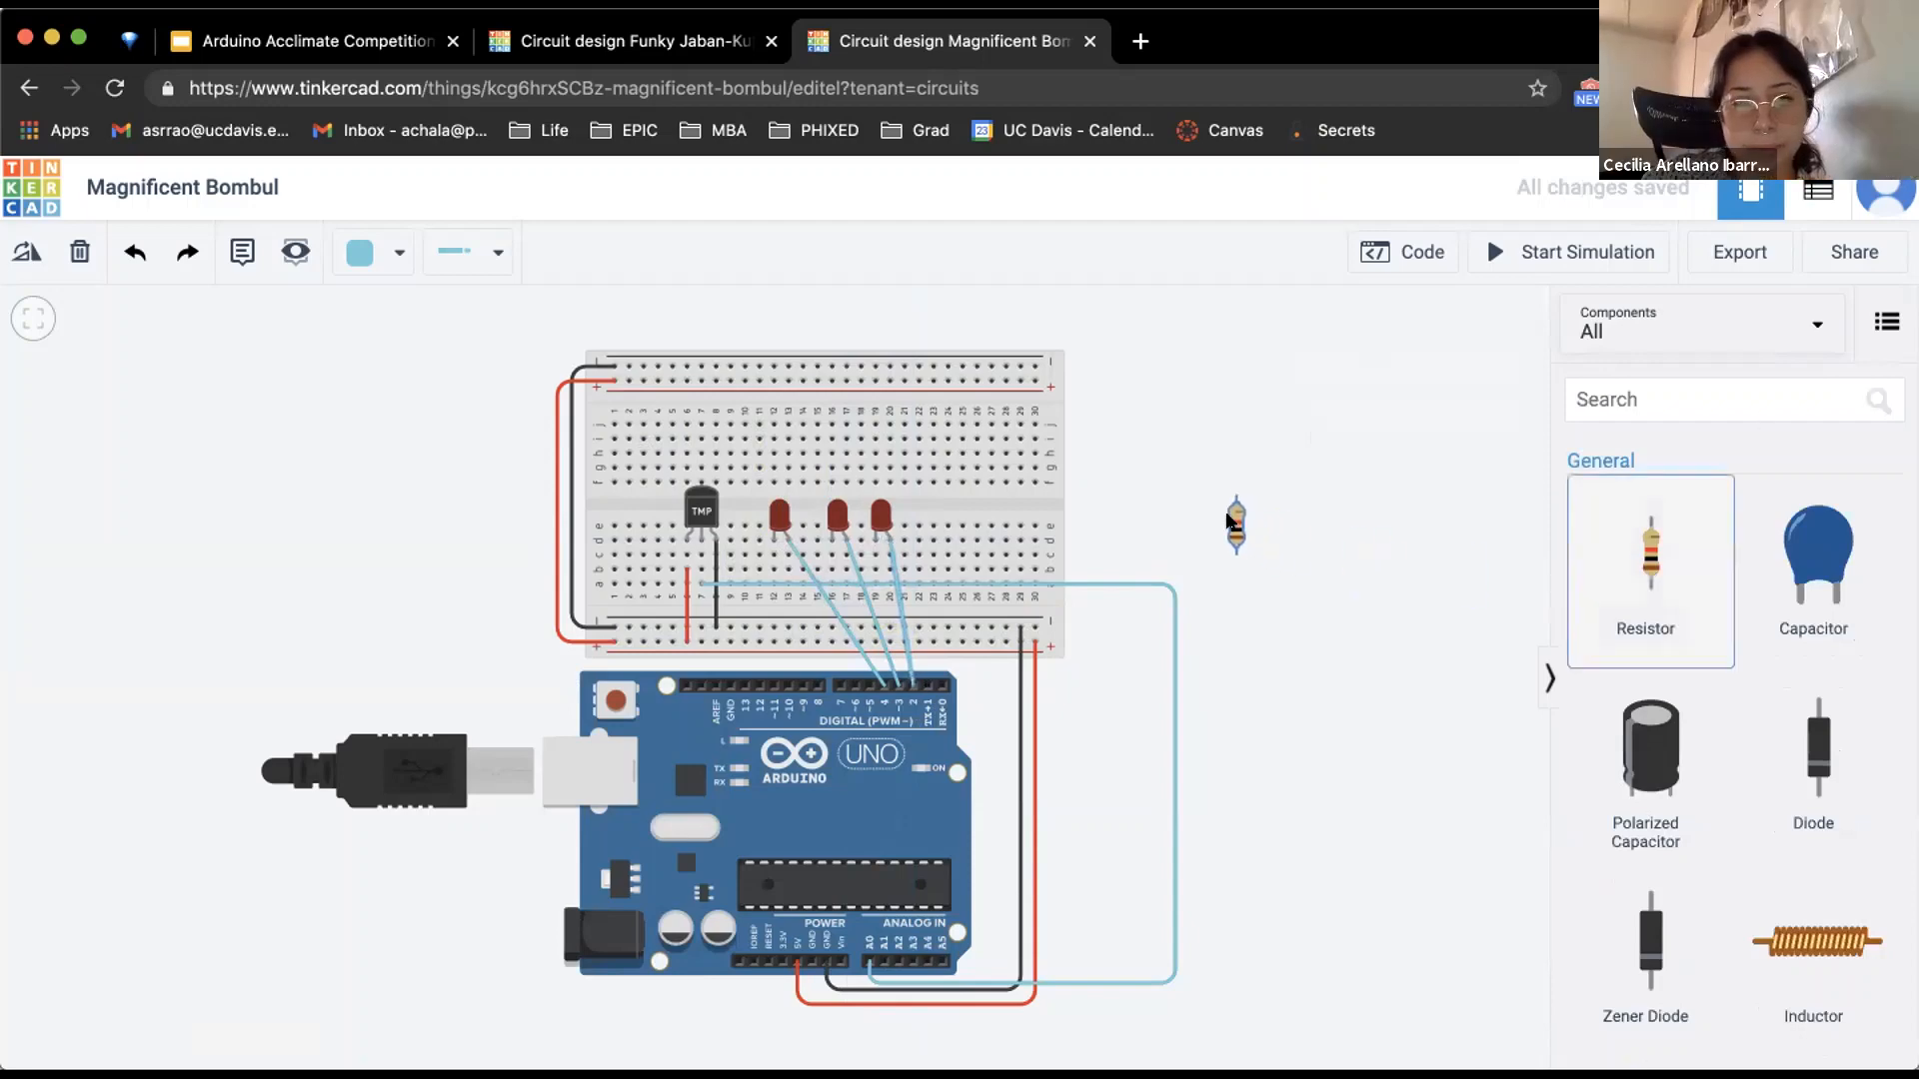
click(1349, 409)
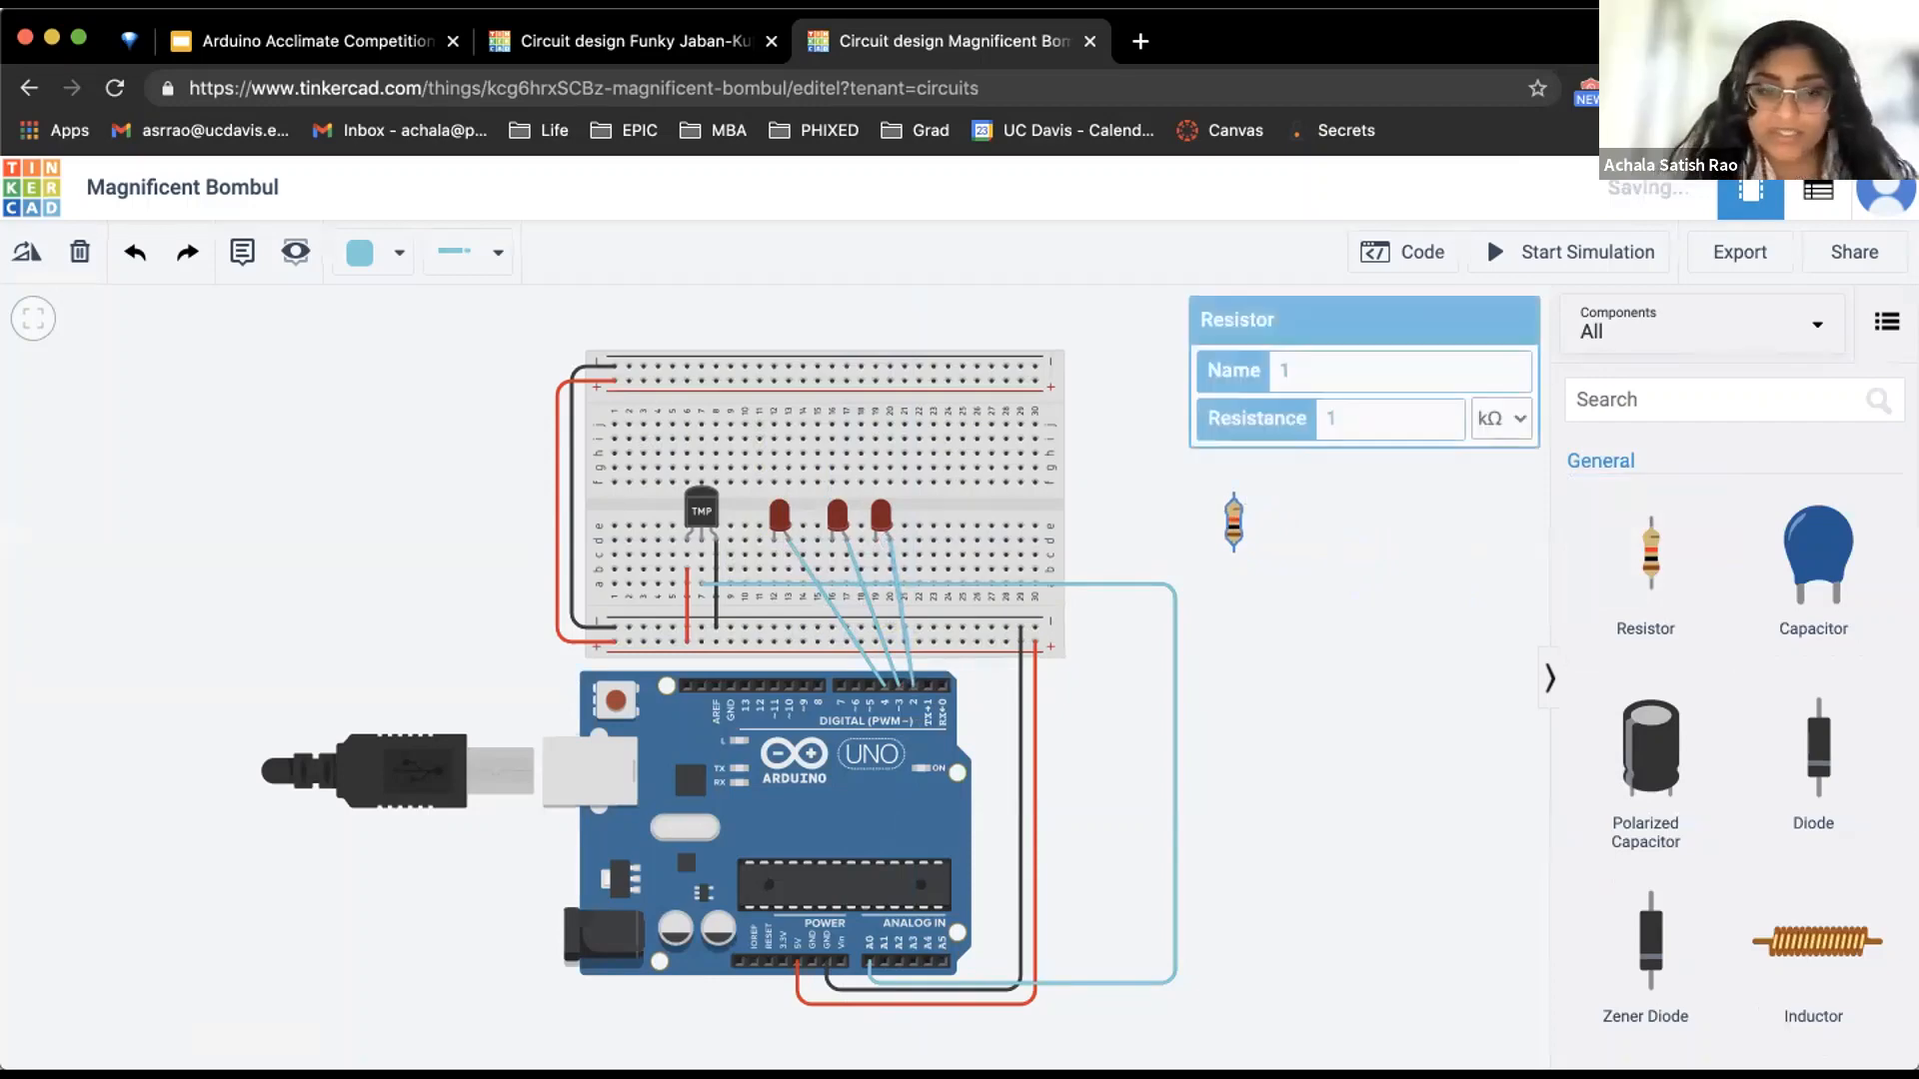
key(BackSpace)
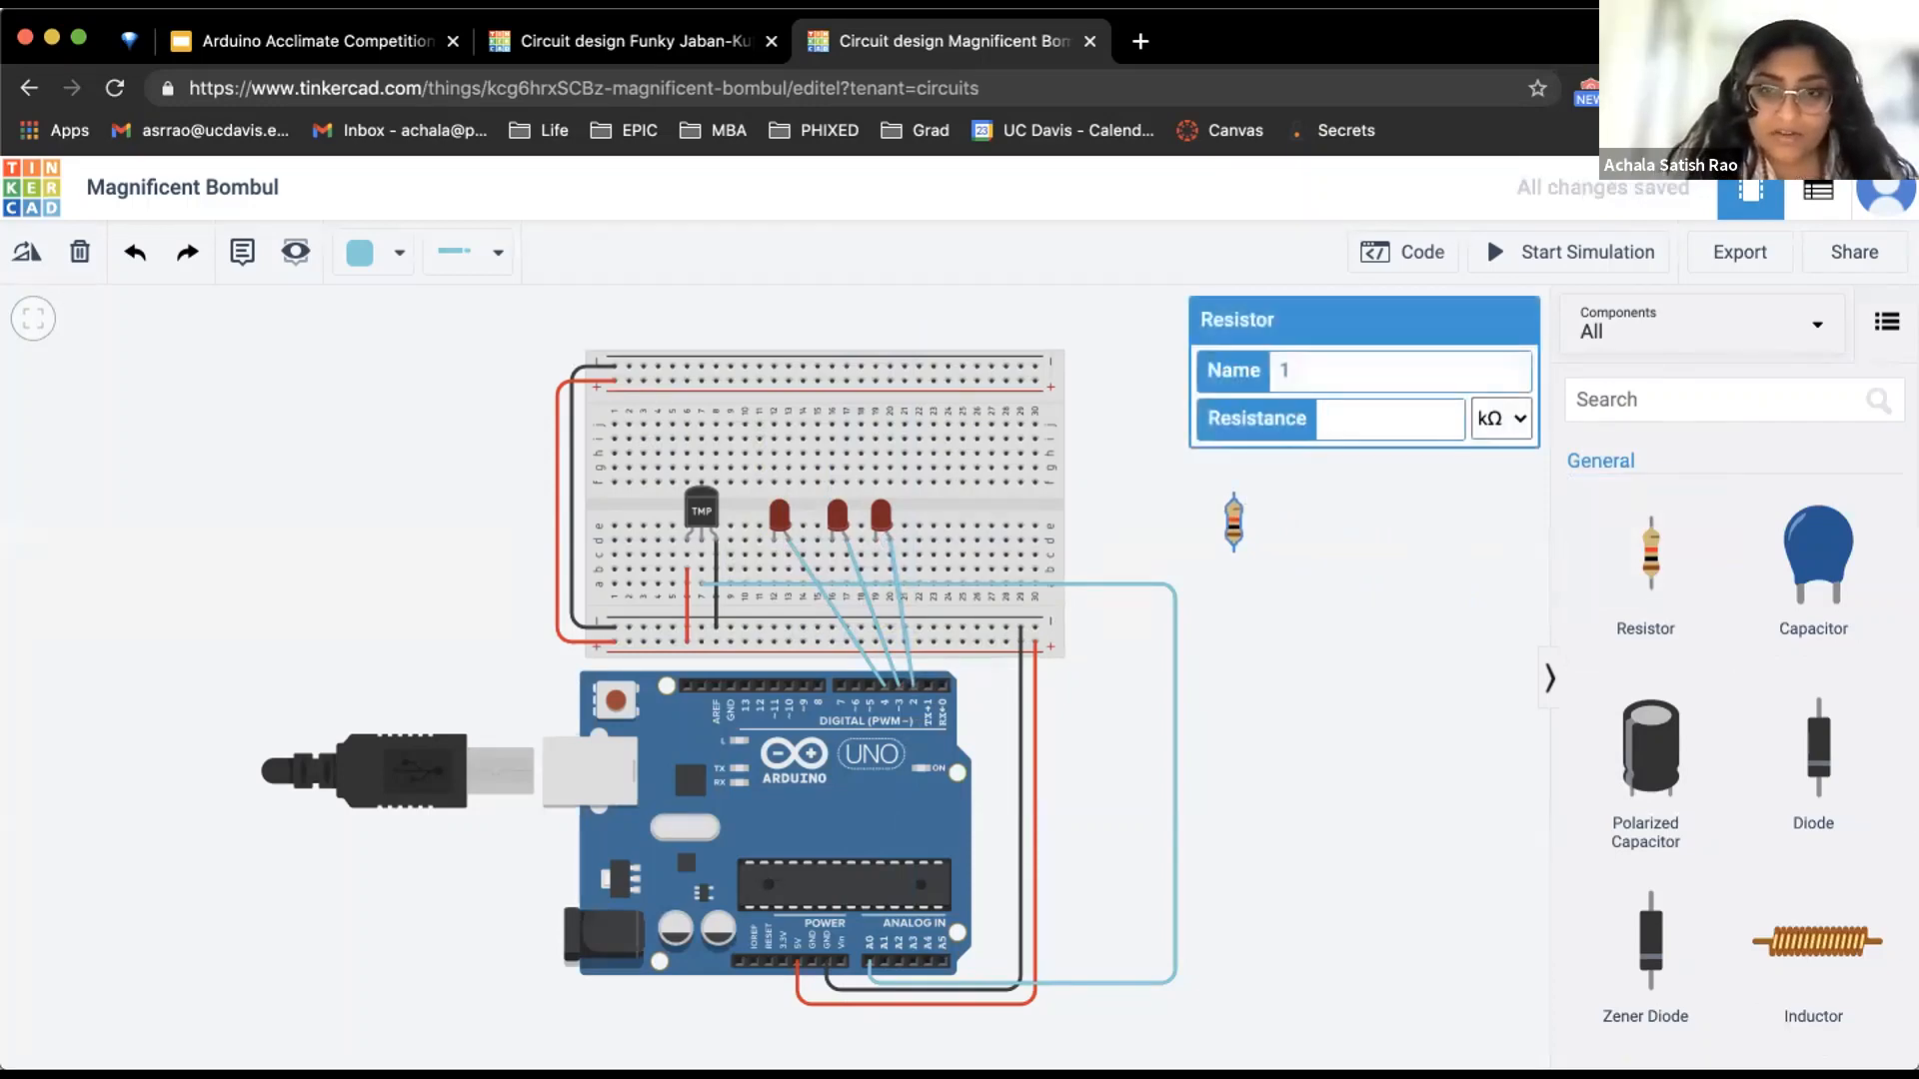
text(220)
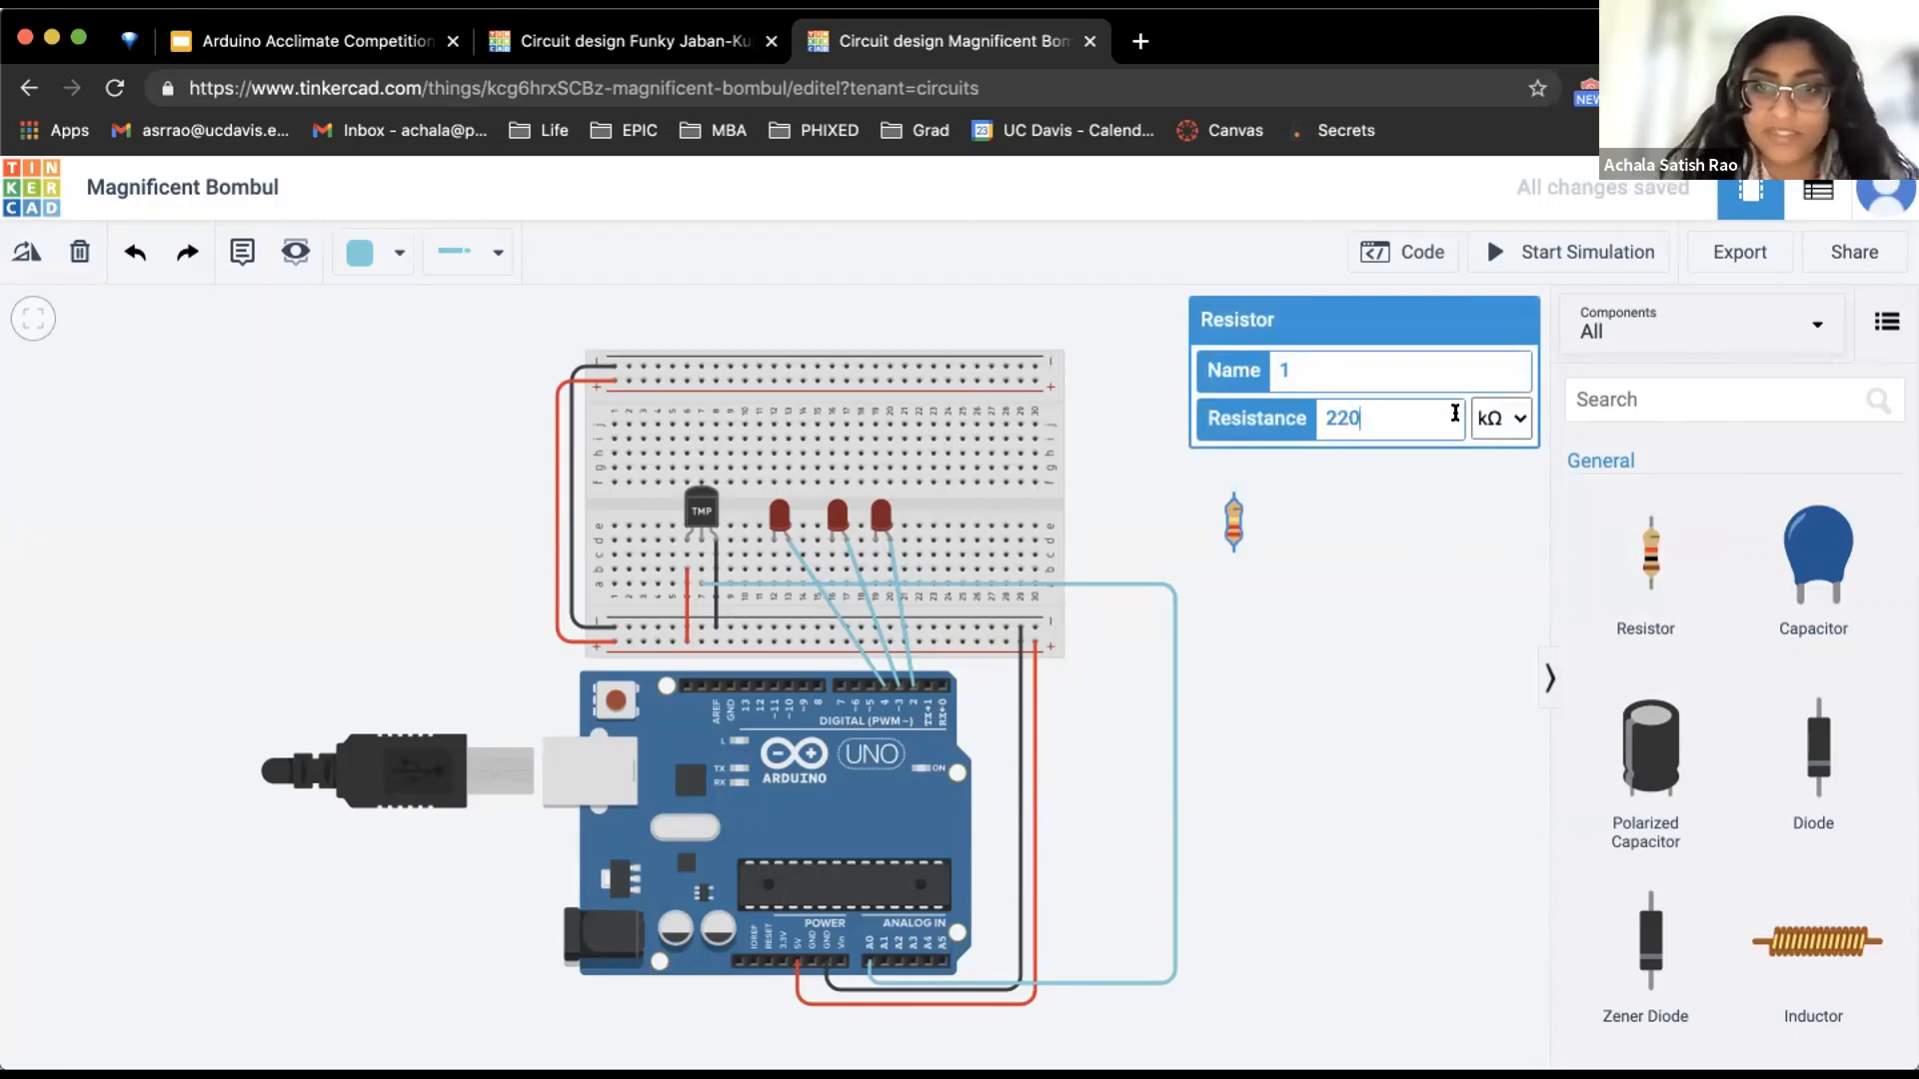
click(1495, 417)
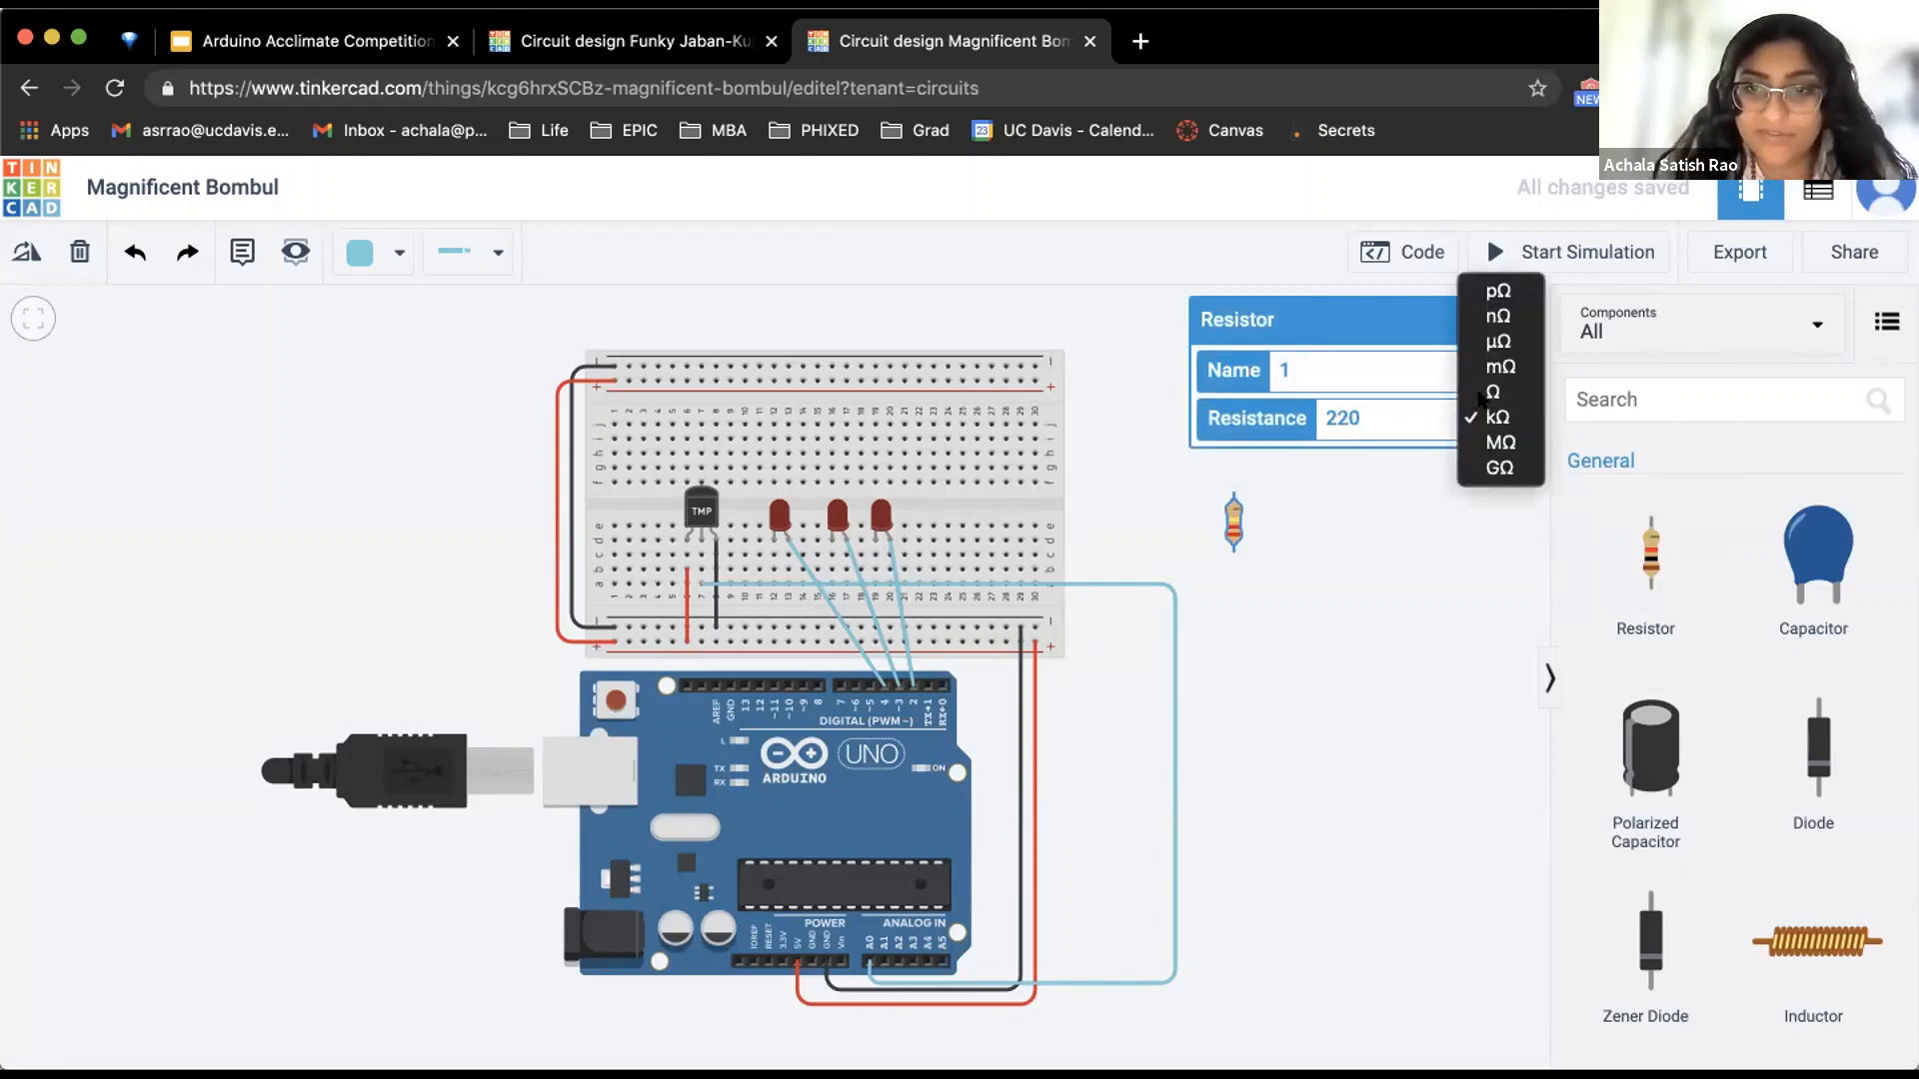
click(1479, 394)
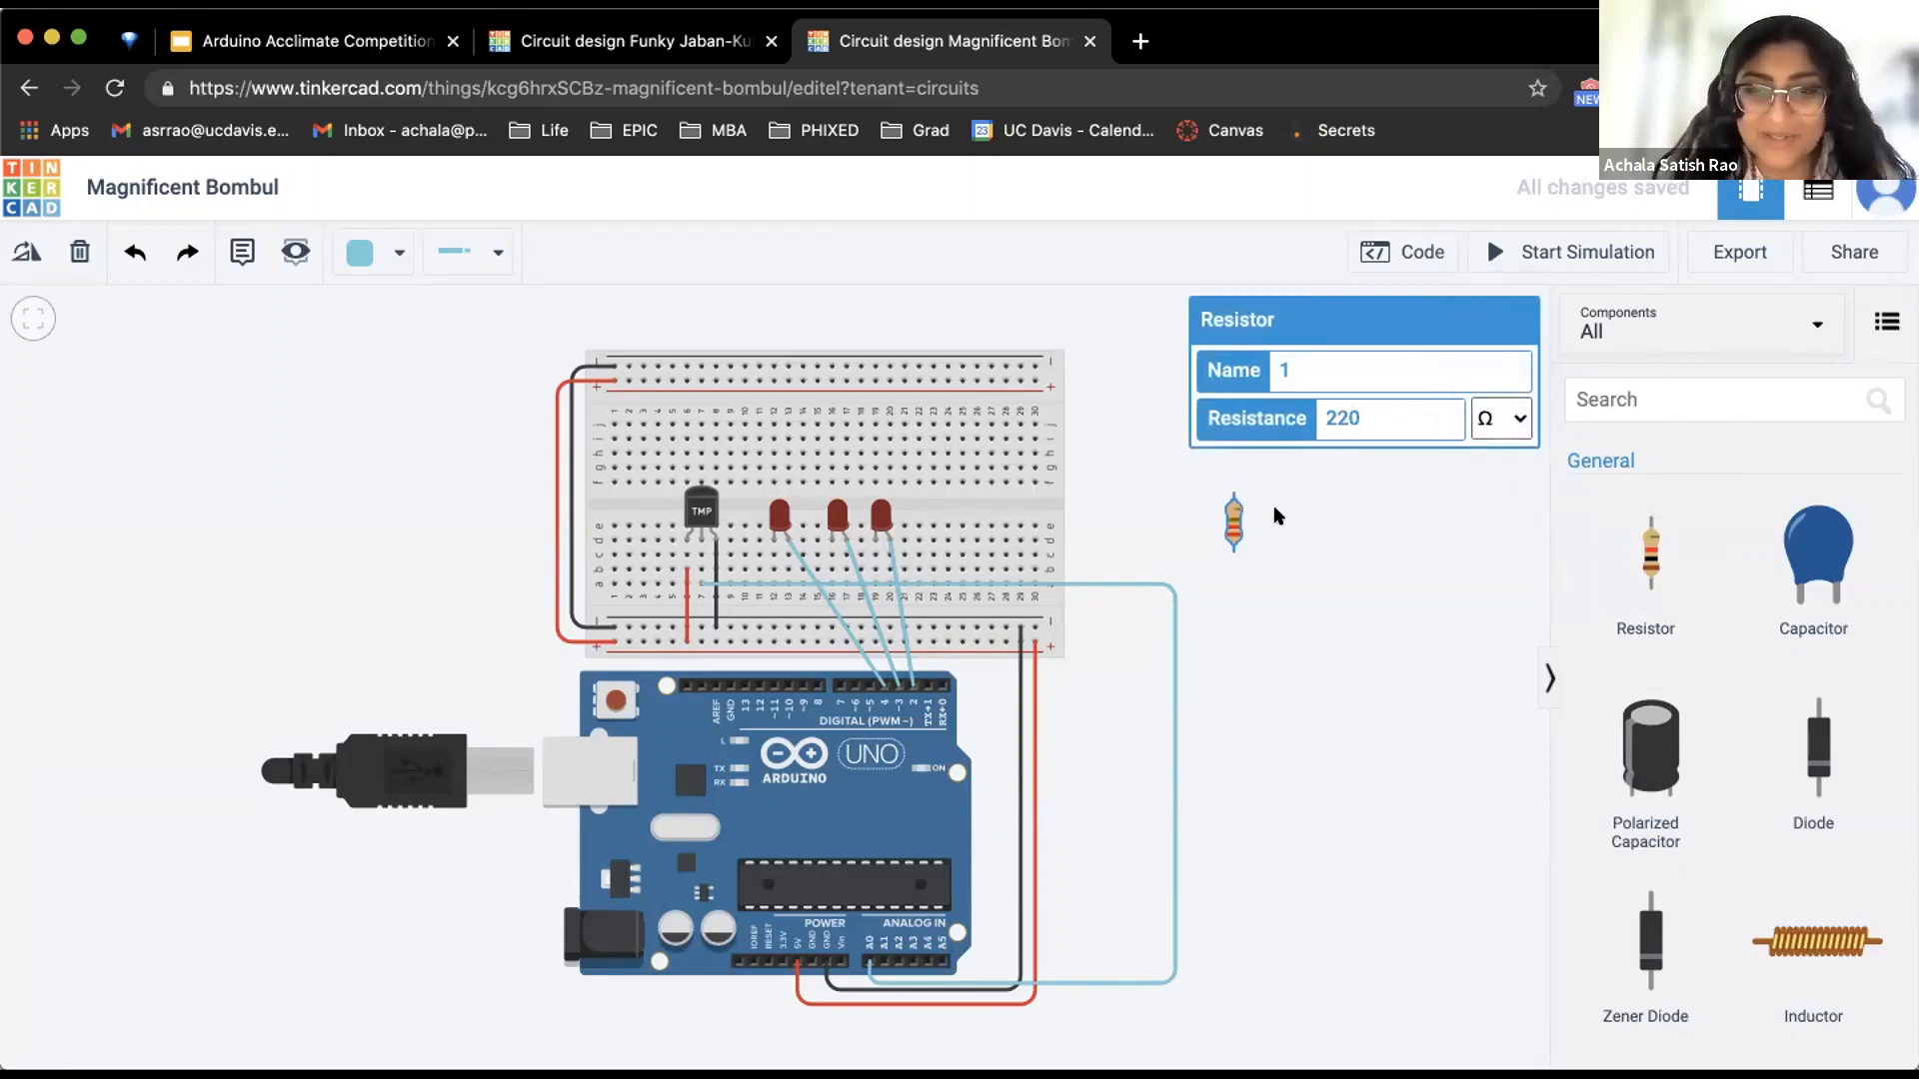
click(1159, 531)
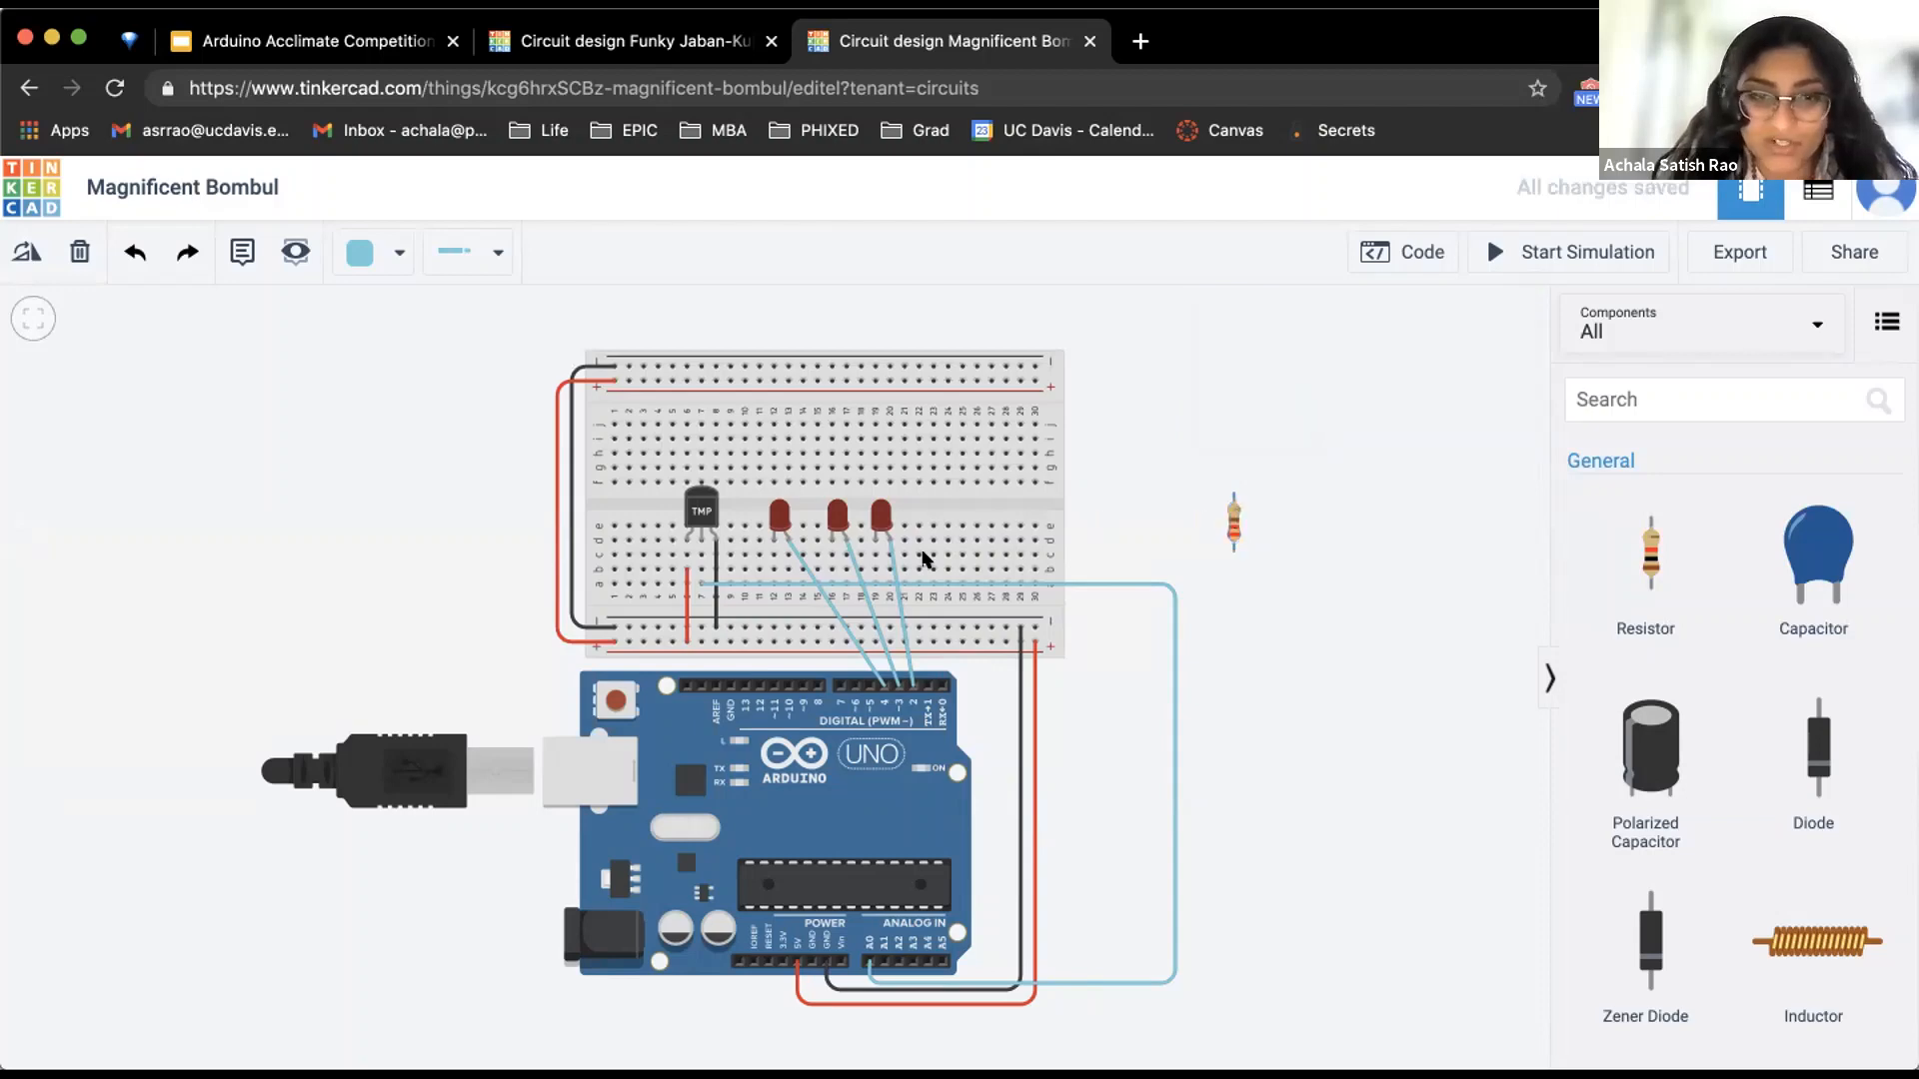
drag(1234, 520, 773, 600)
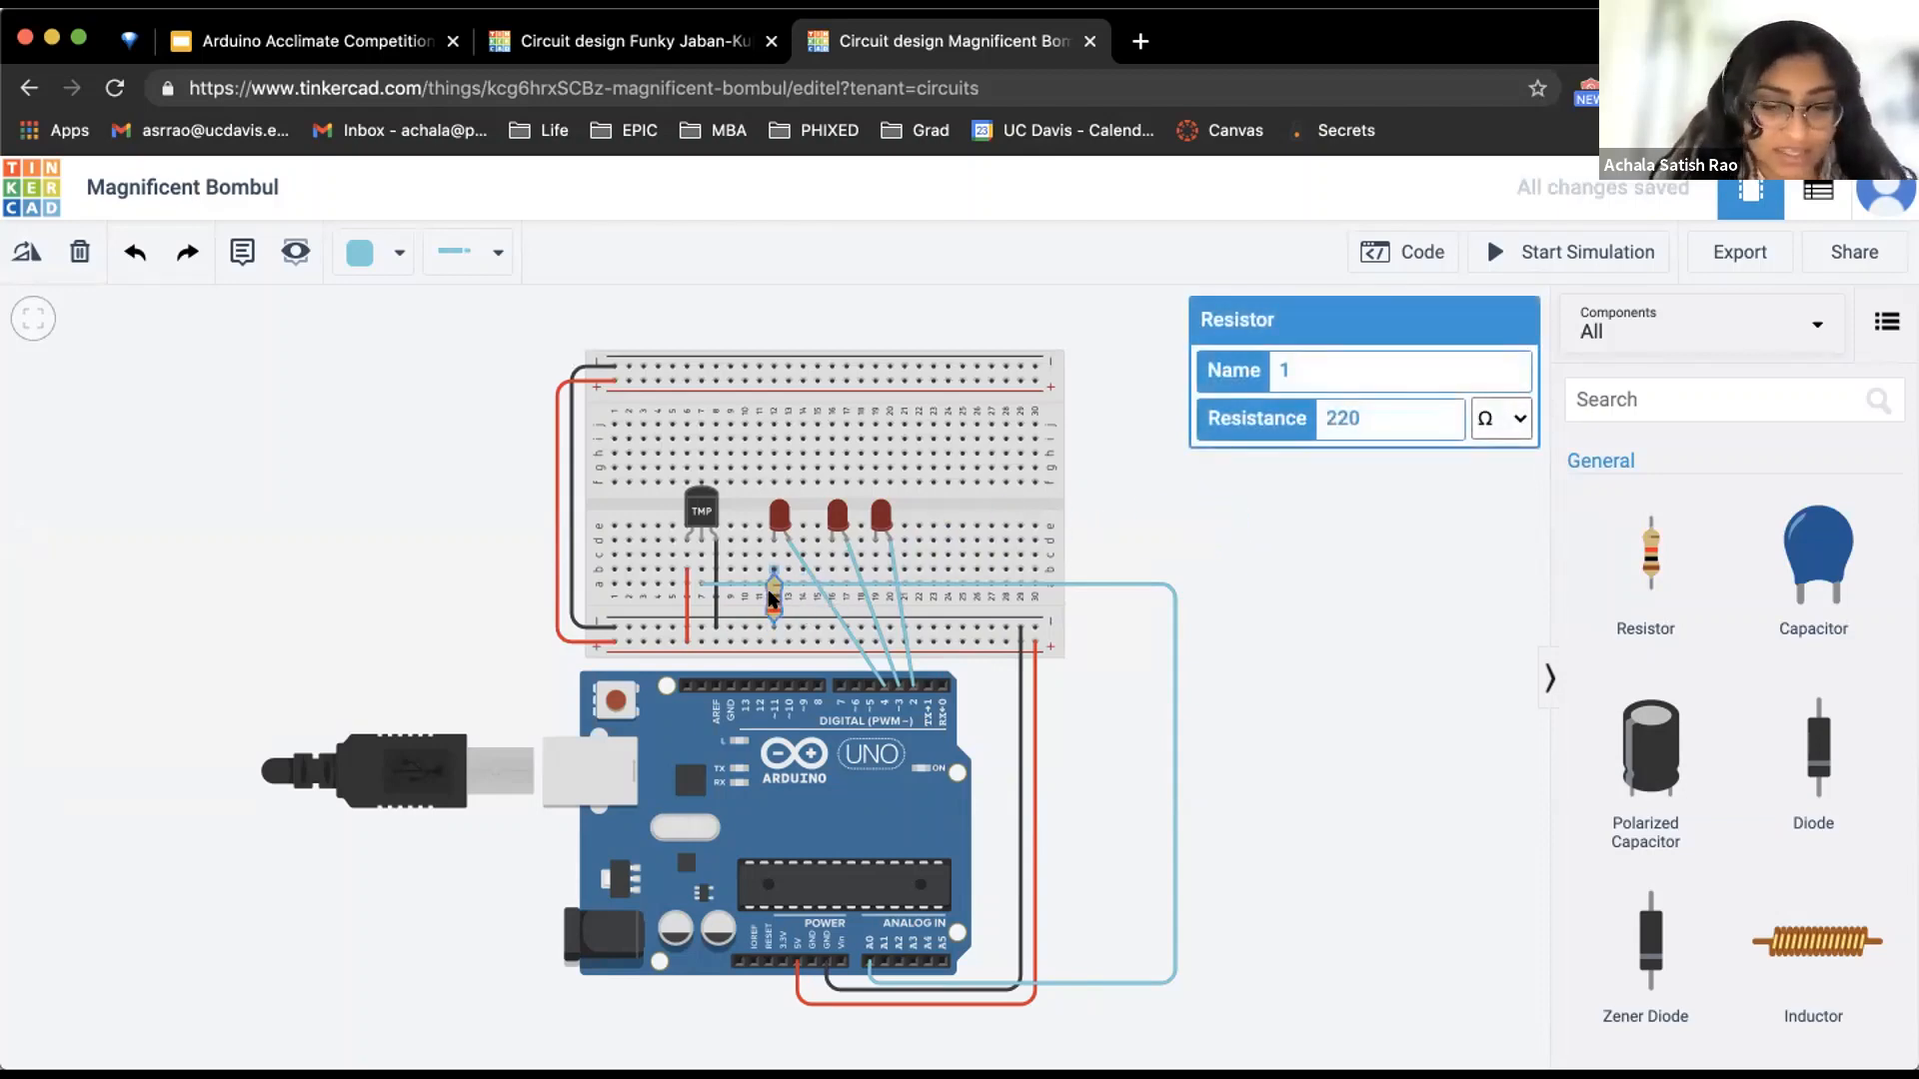
Paste two copies of the 220 Ω resistor in columns 16 and 19, between the other LEDs' cathodes and the lower negative rail
key(super+v)
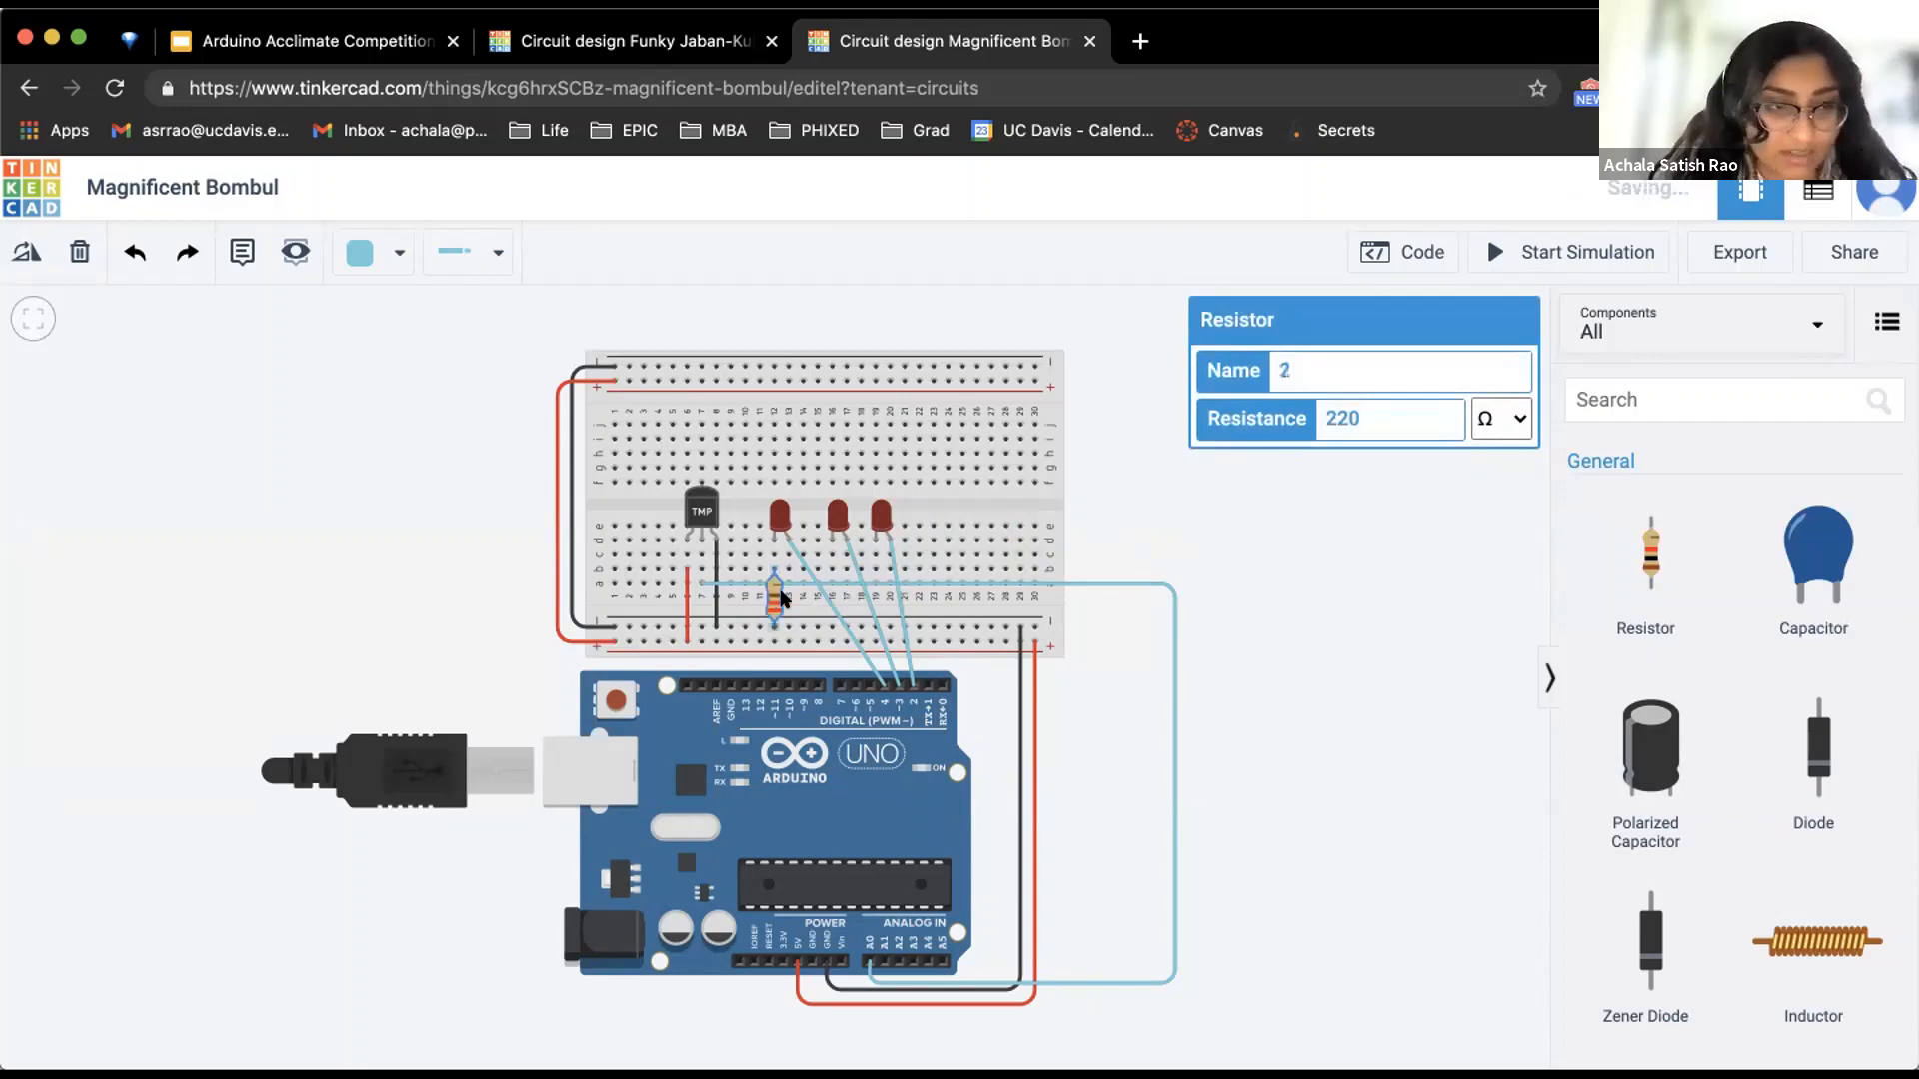
click(829, 599)
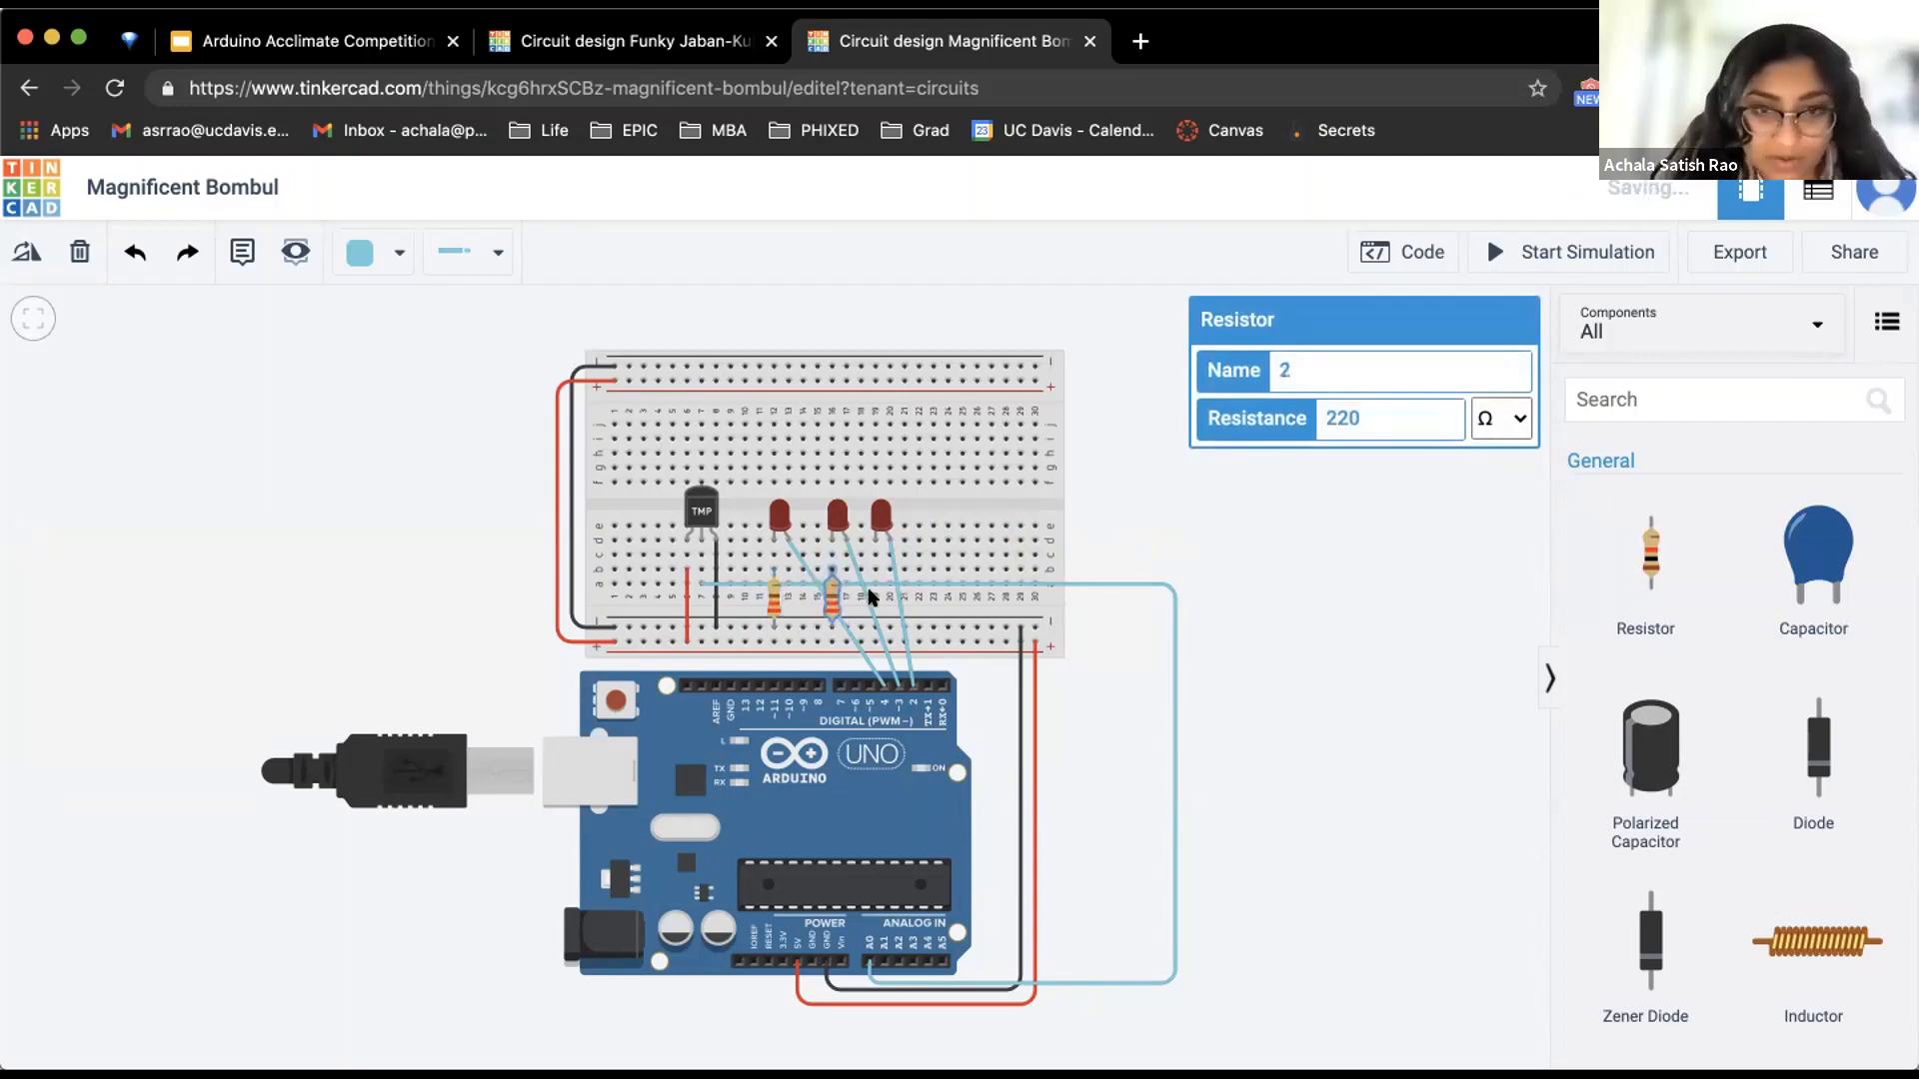
key(super+v)
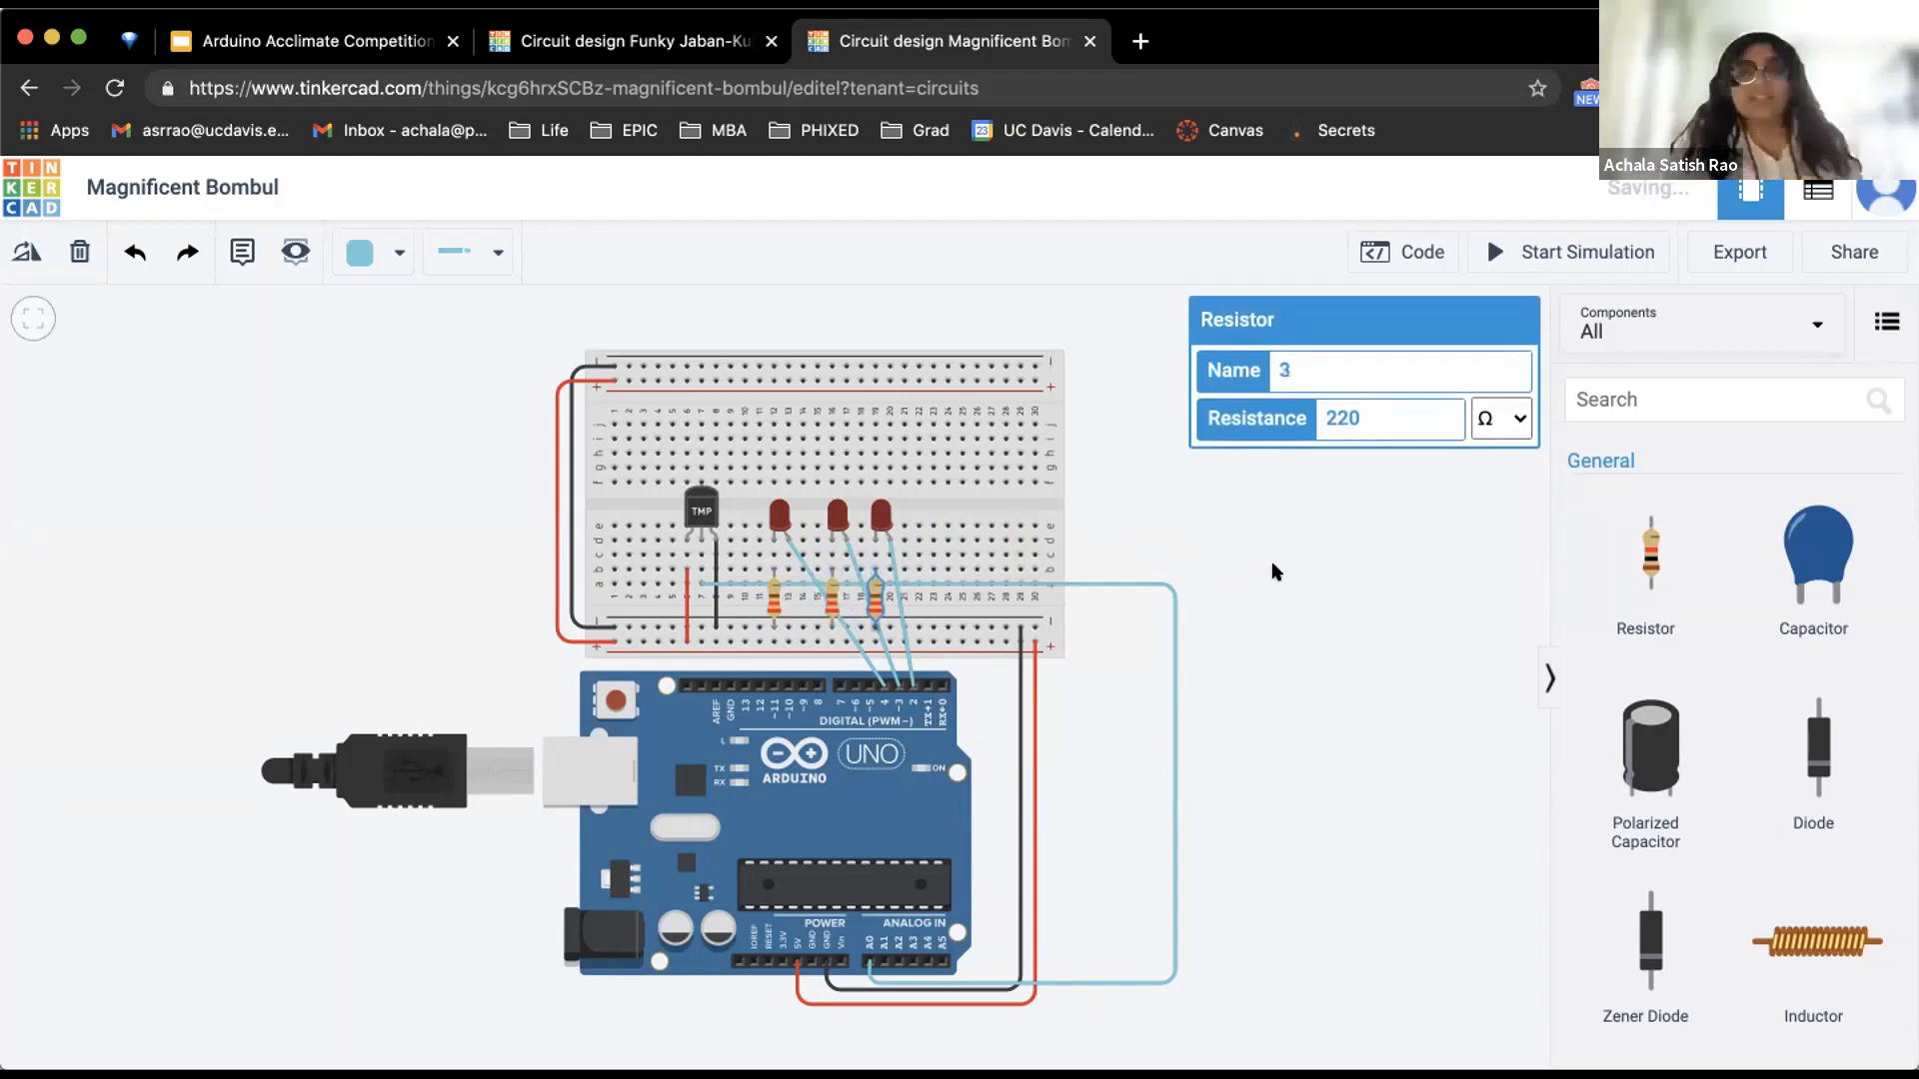
click(1272, 561)
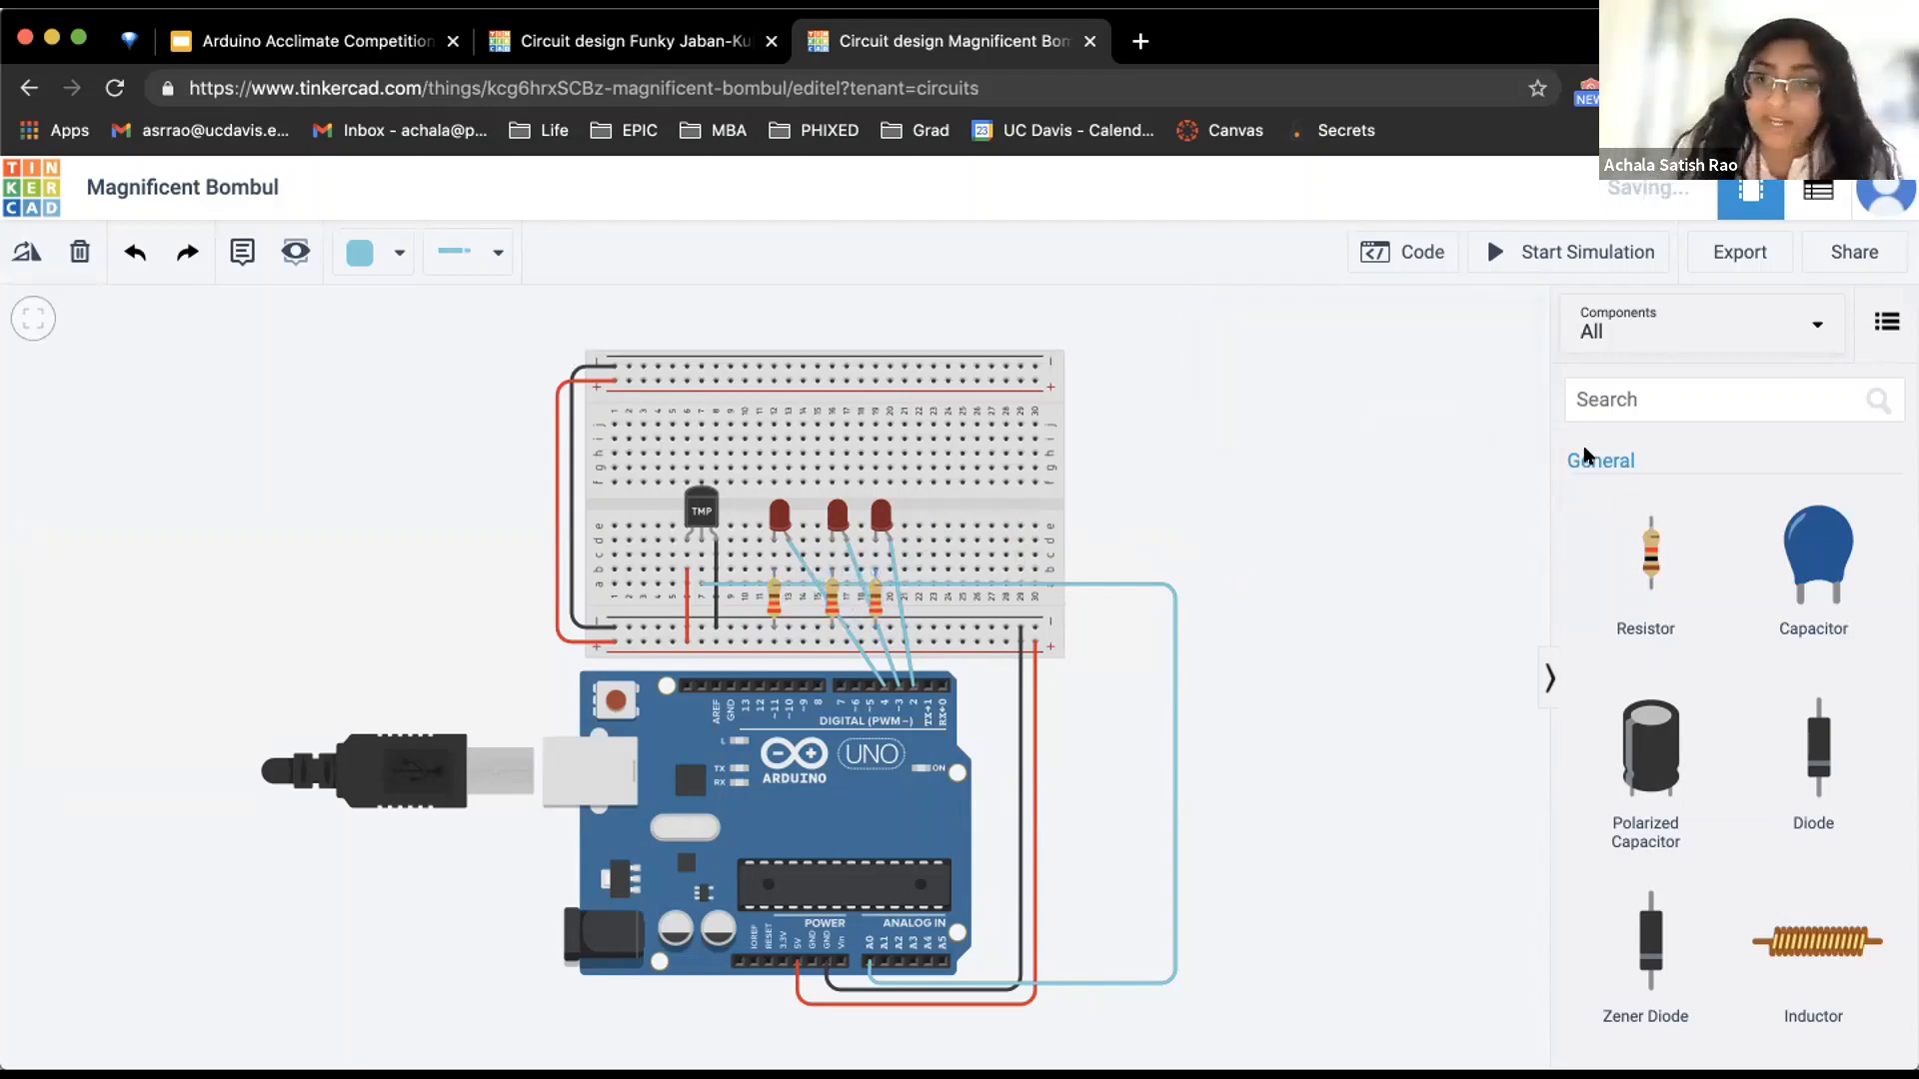
Enter dc as the search term for components
click(1660, 404)
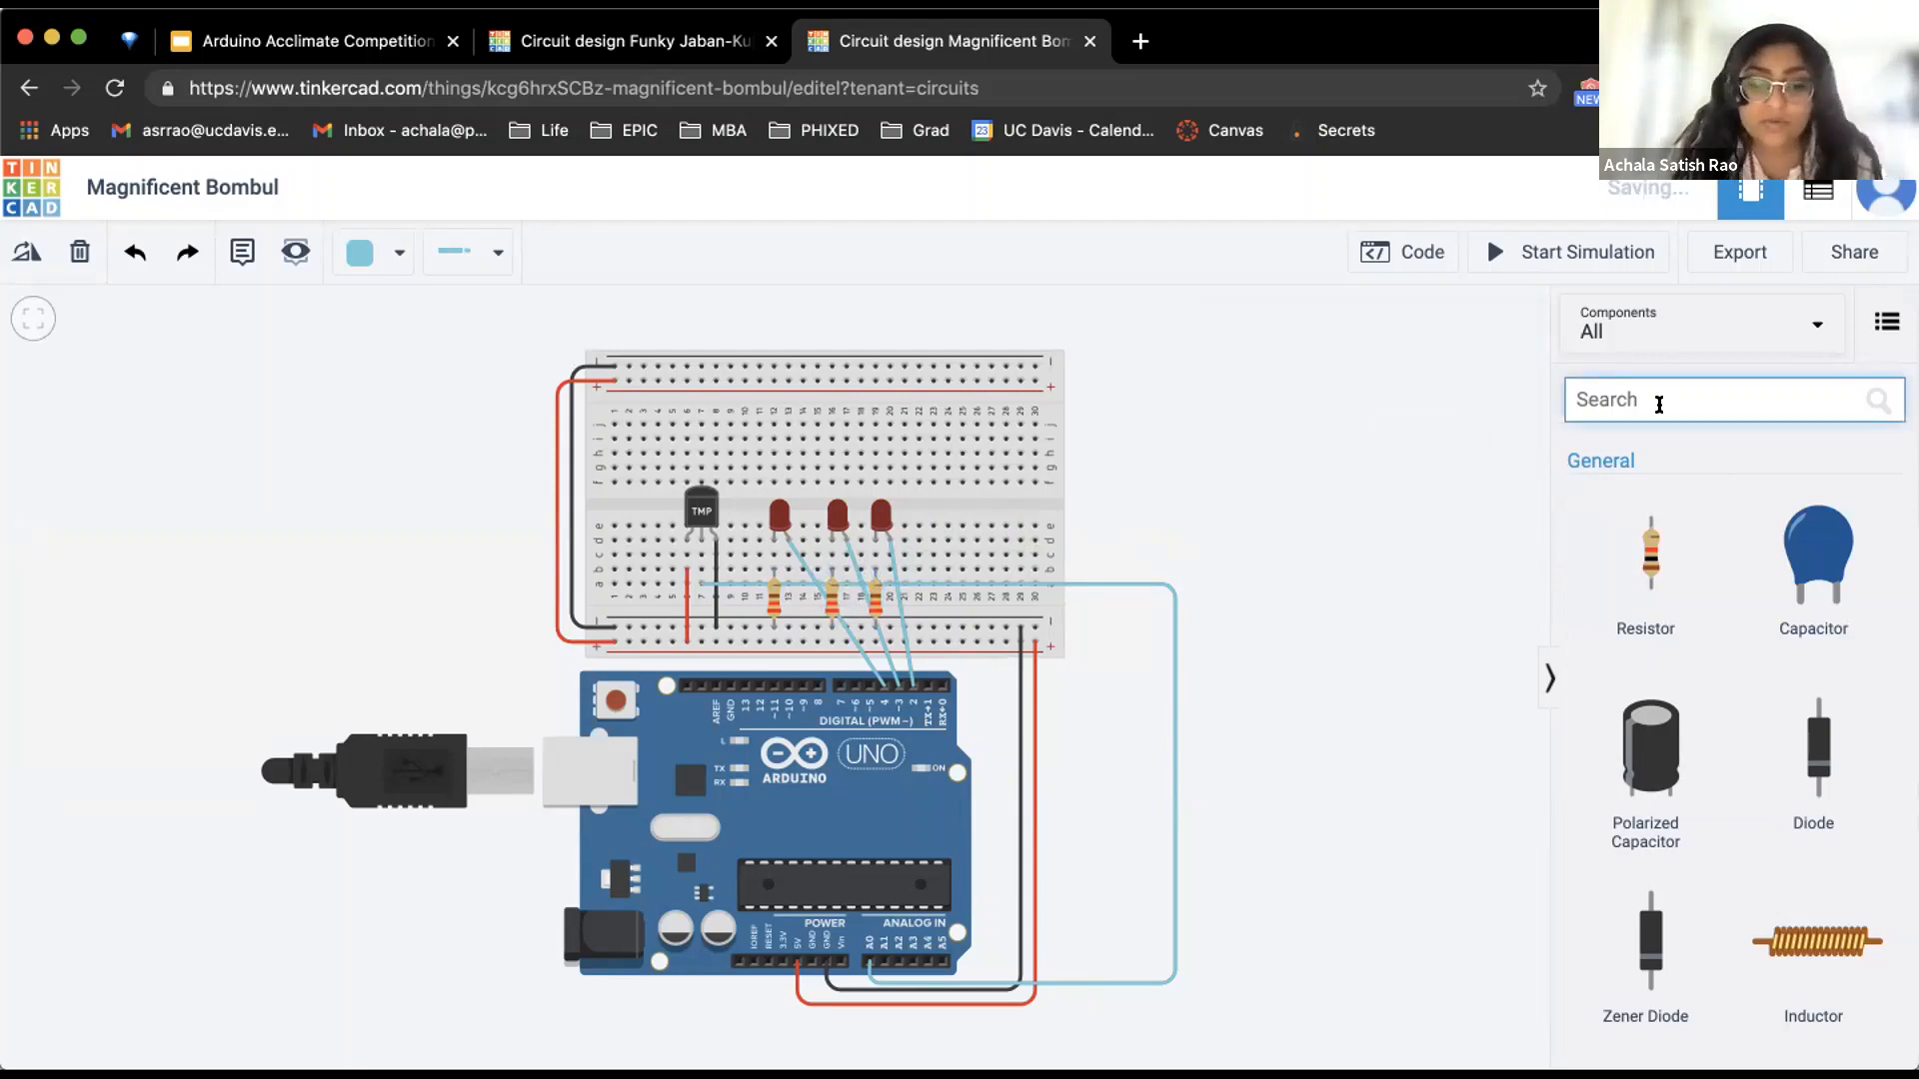
text(dc)
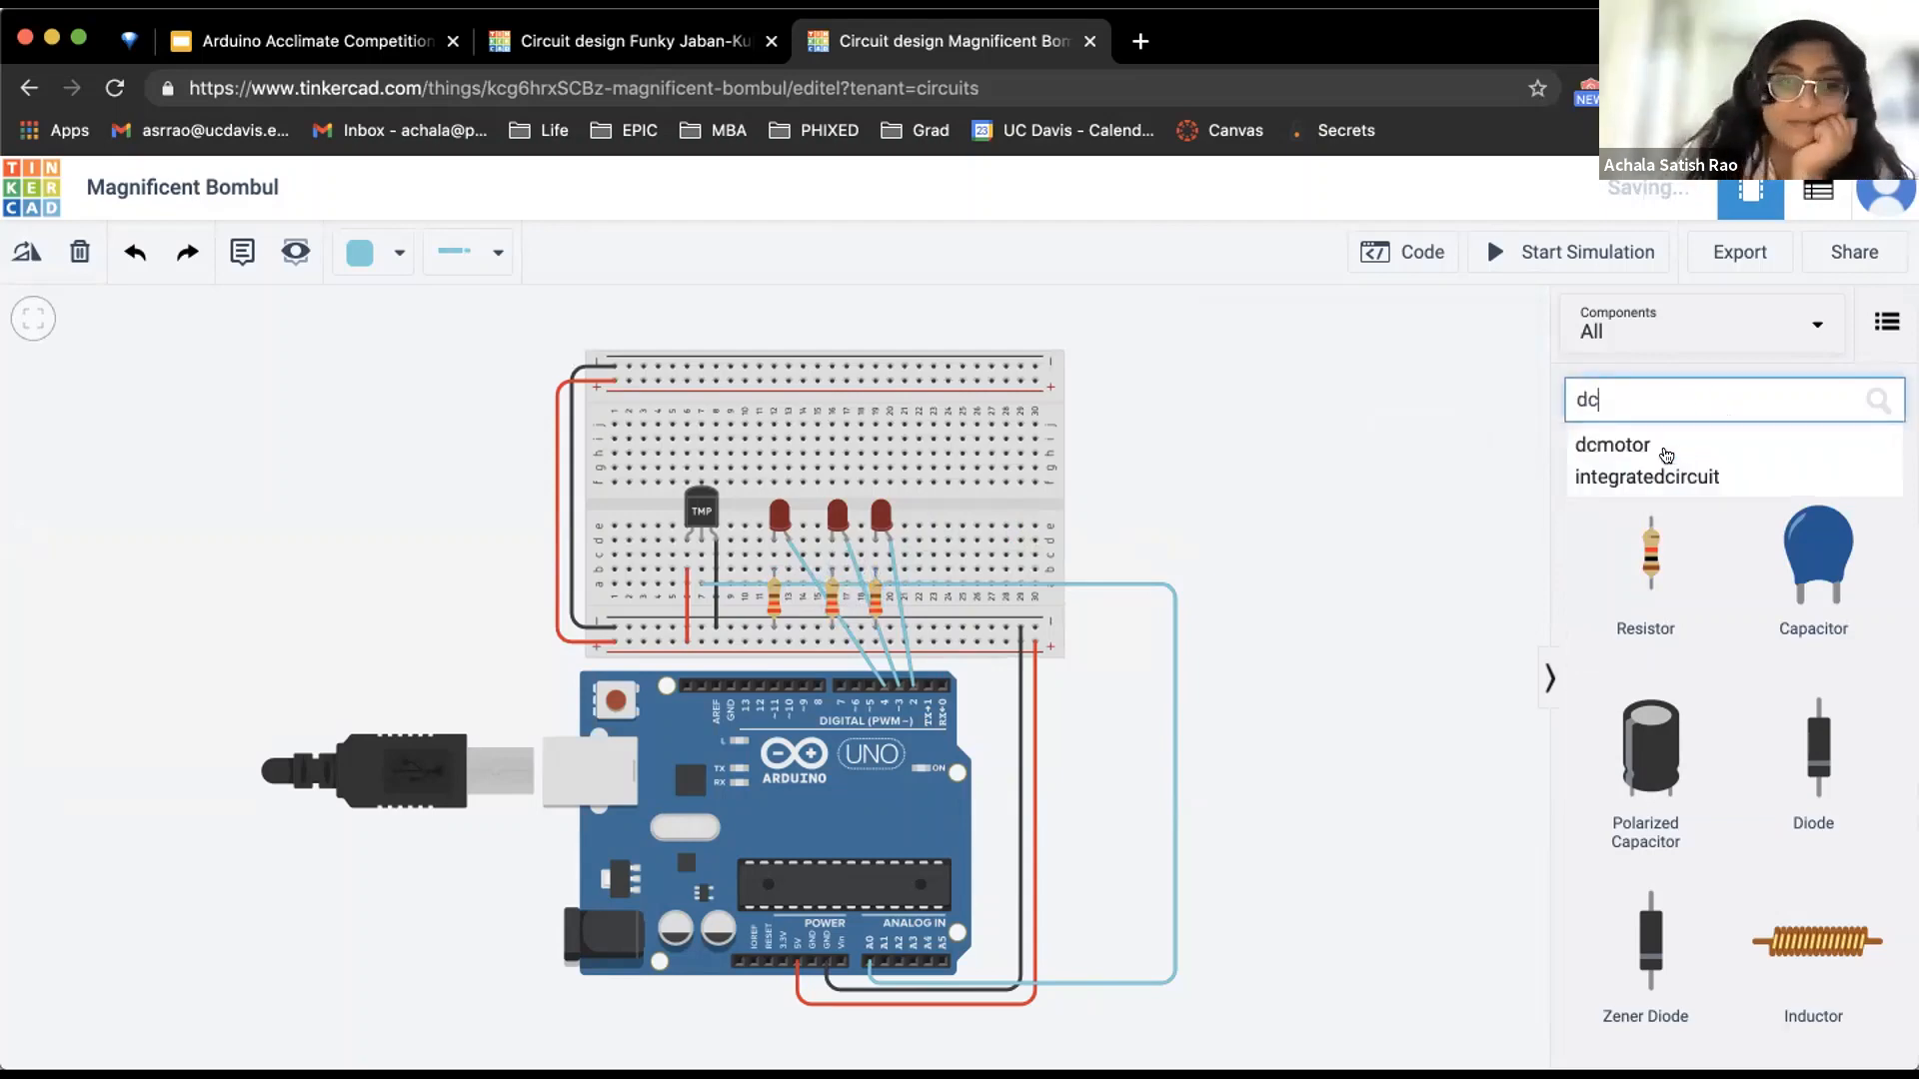
click(1285, 443)
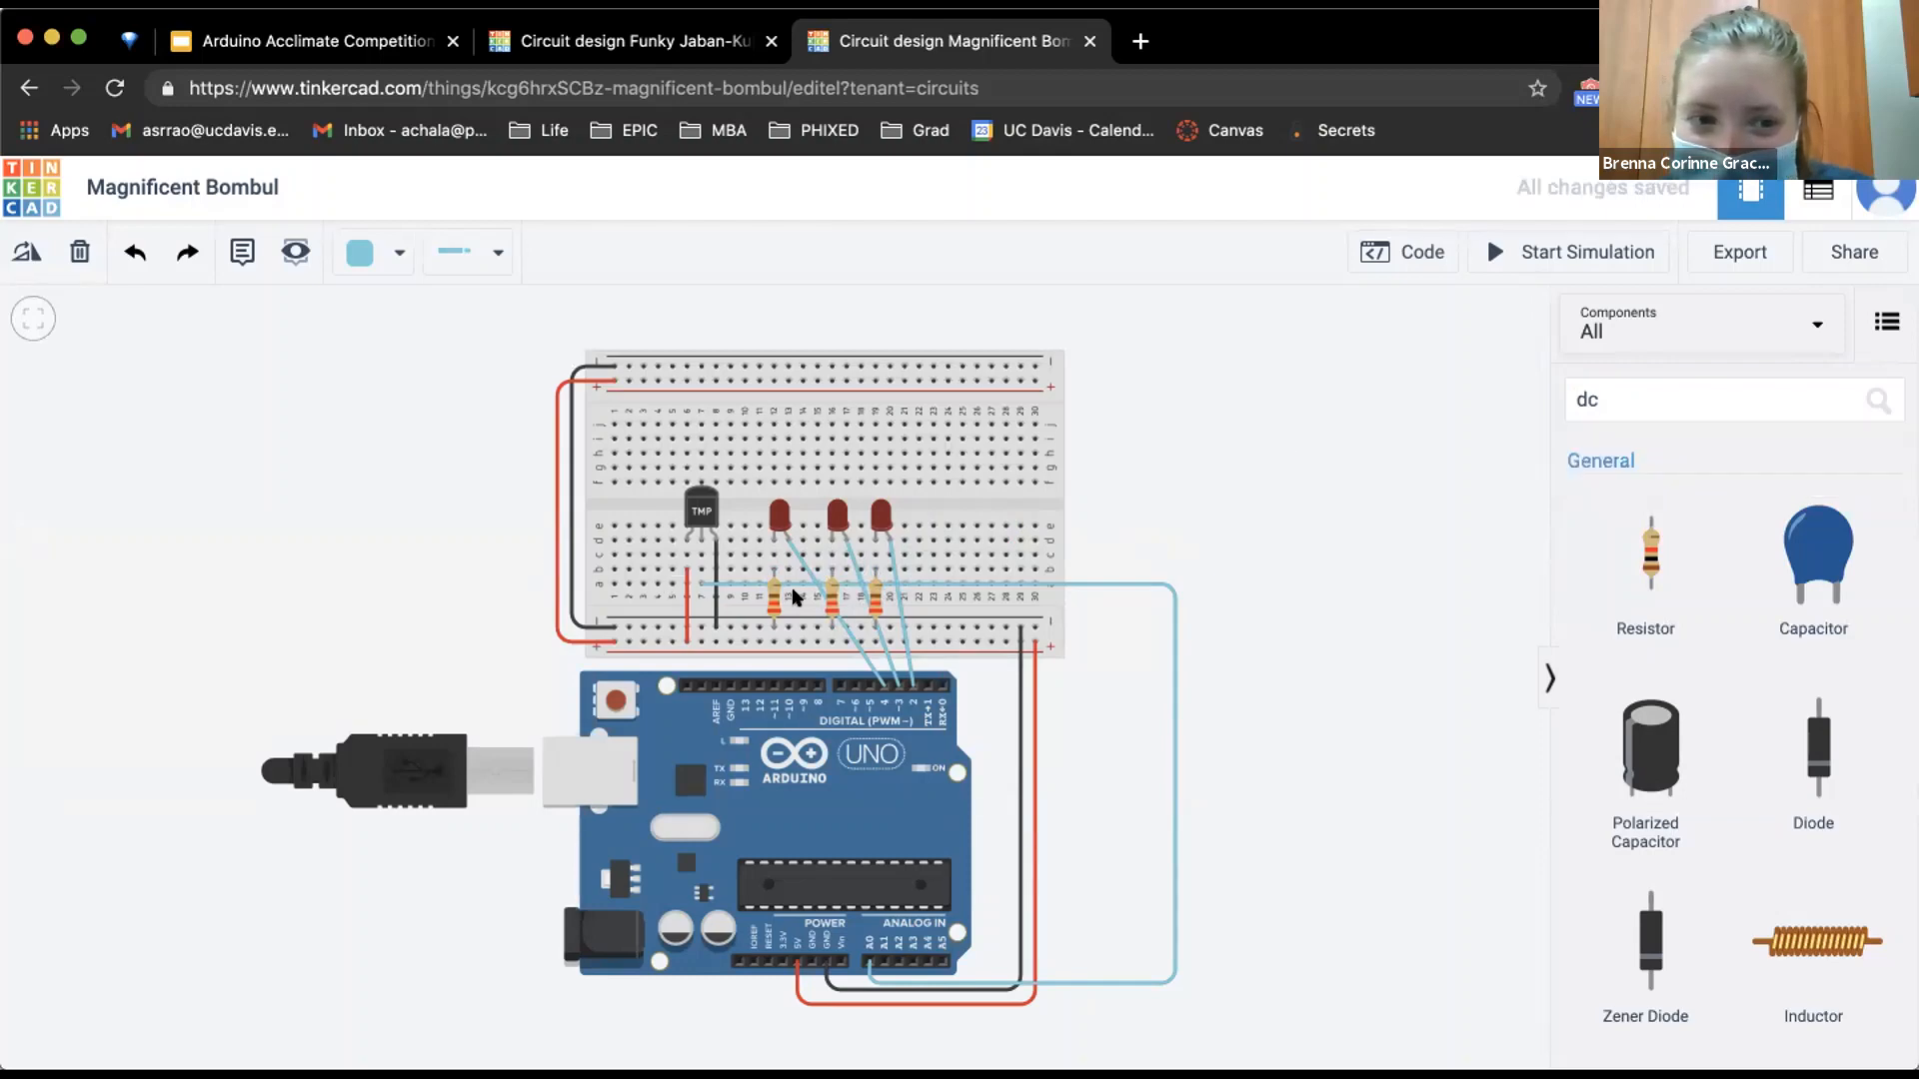
Inspect the properties of the first LED's resistor
drag(775, 596, 772, 600)
click(768, 599)
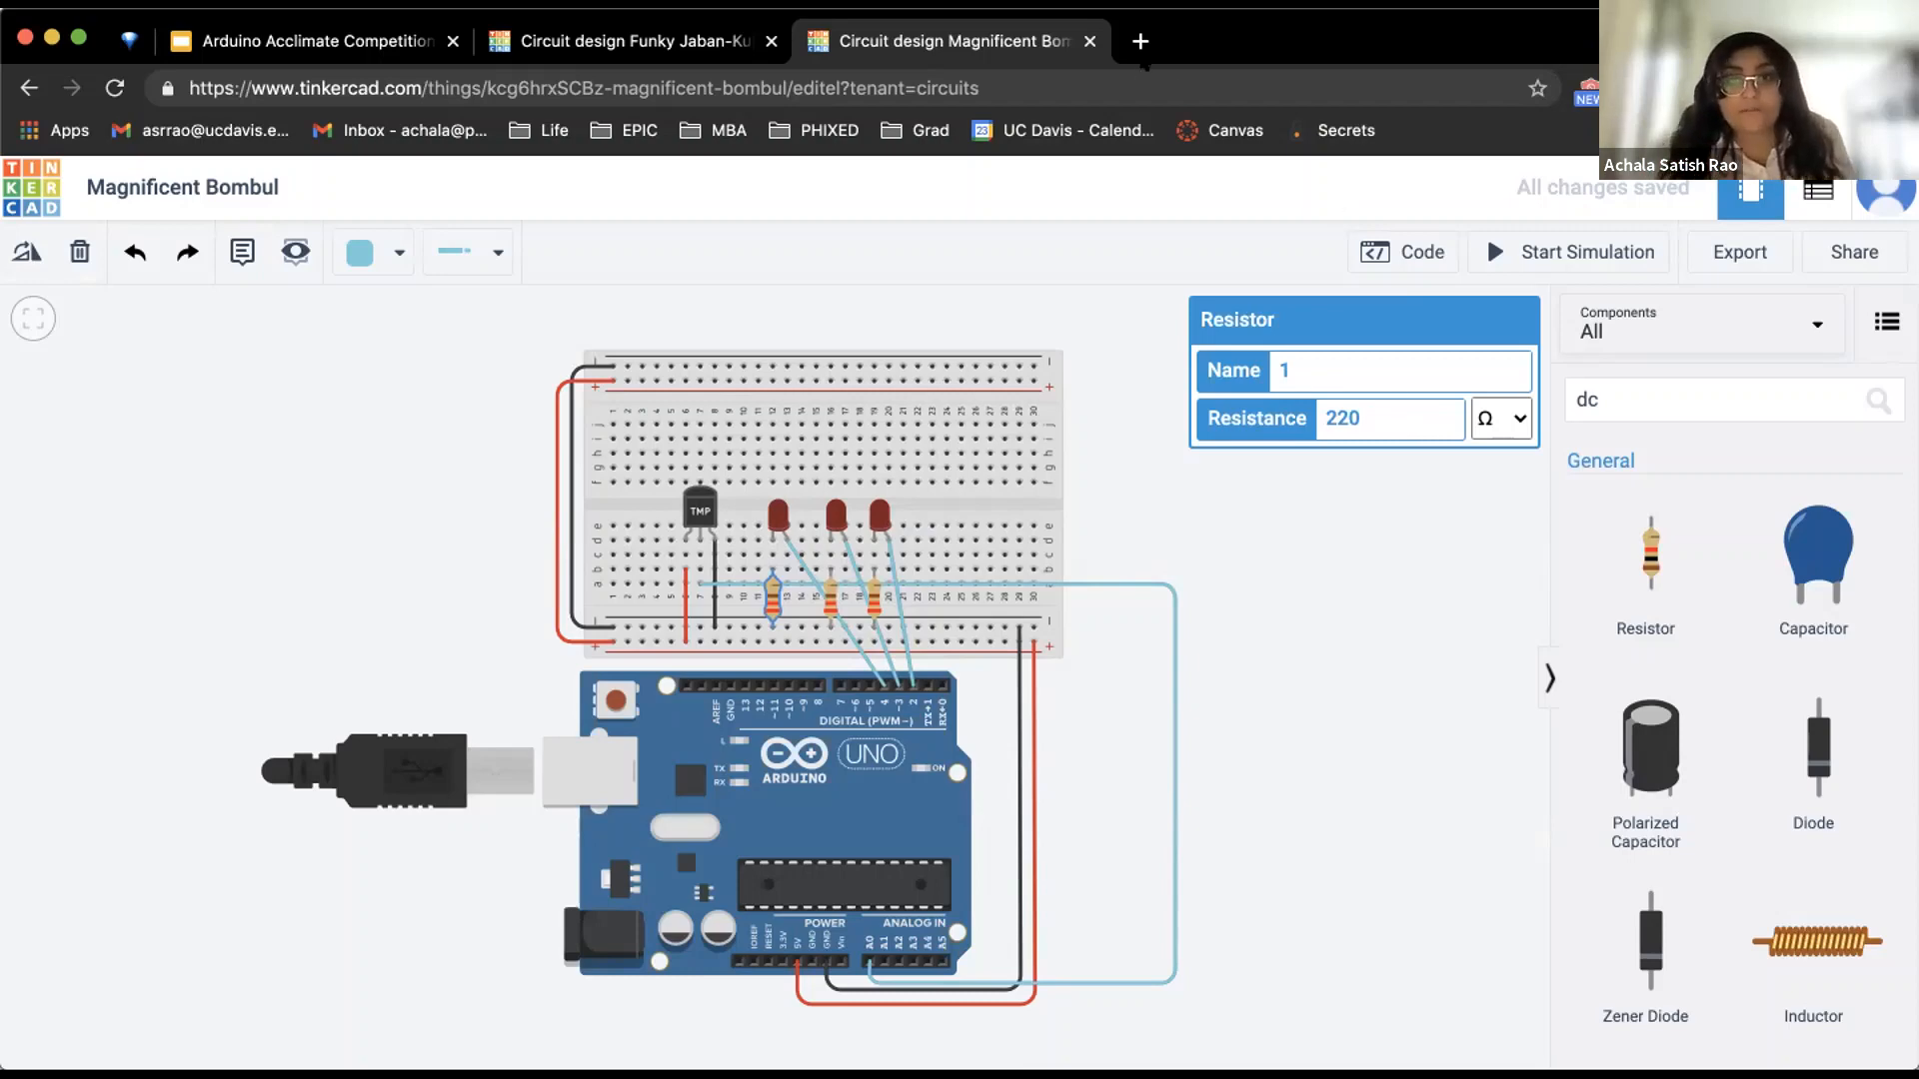
Search the web in a new browser tab for spec sheet red led and examine the LED's forward voltage drop
click(1141, 41)
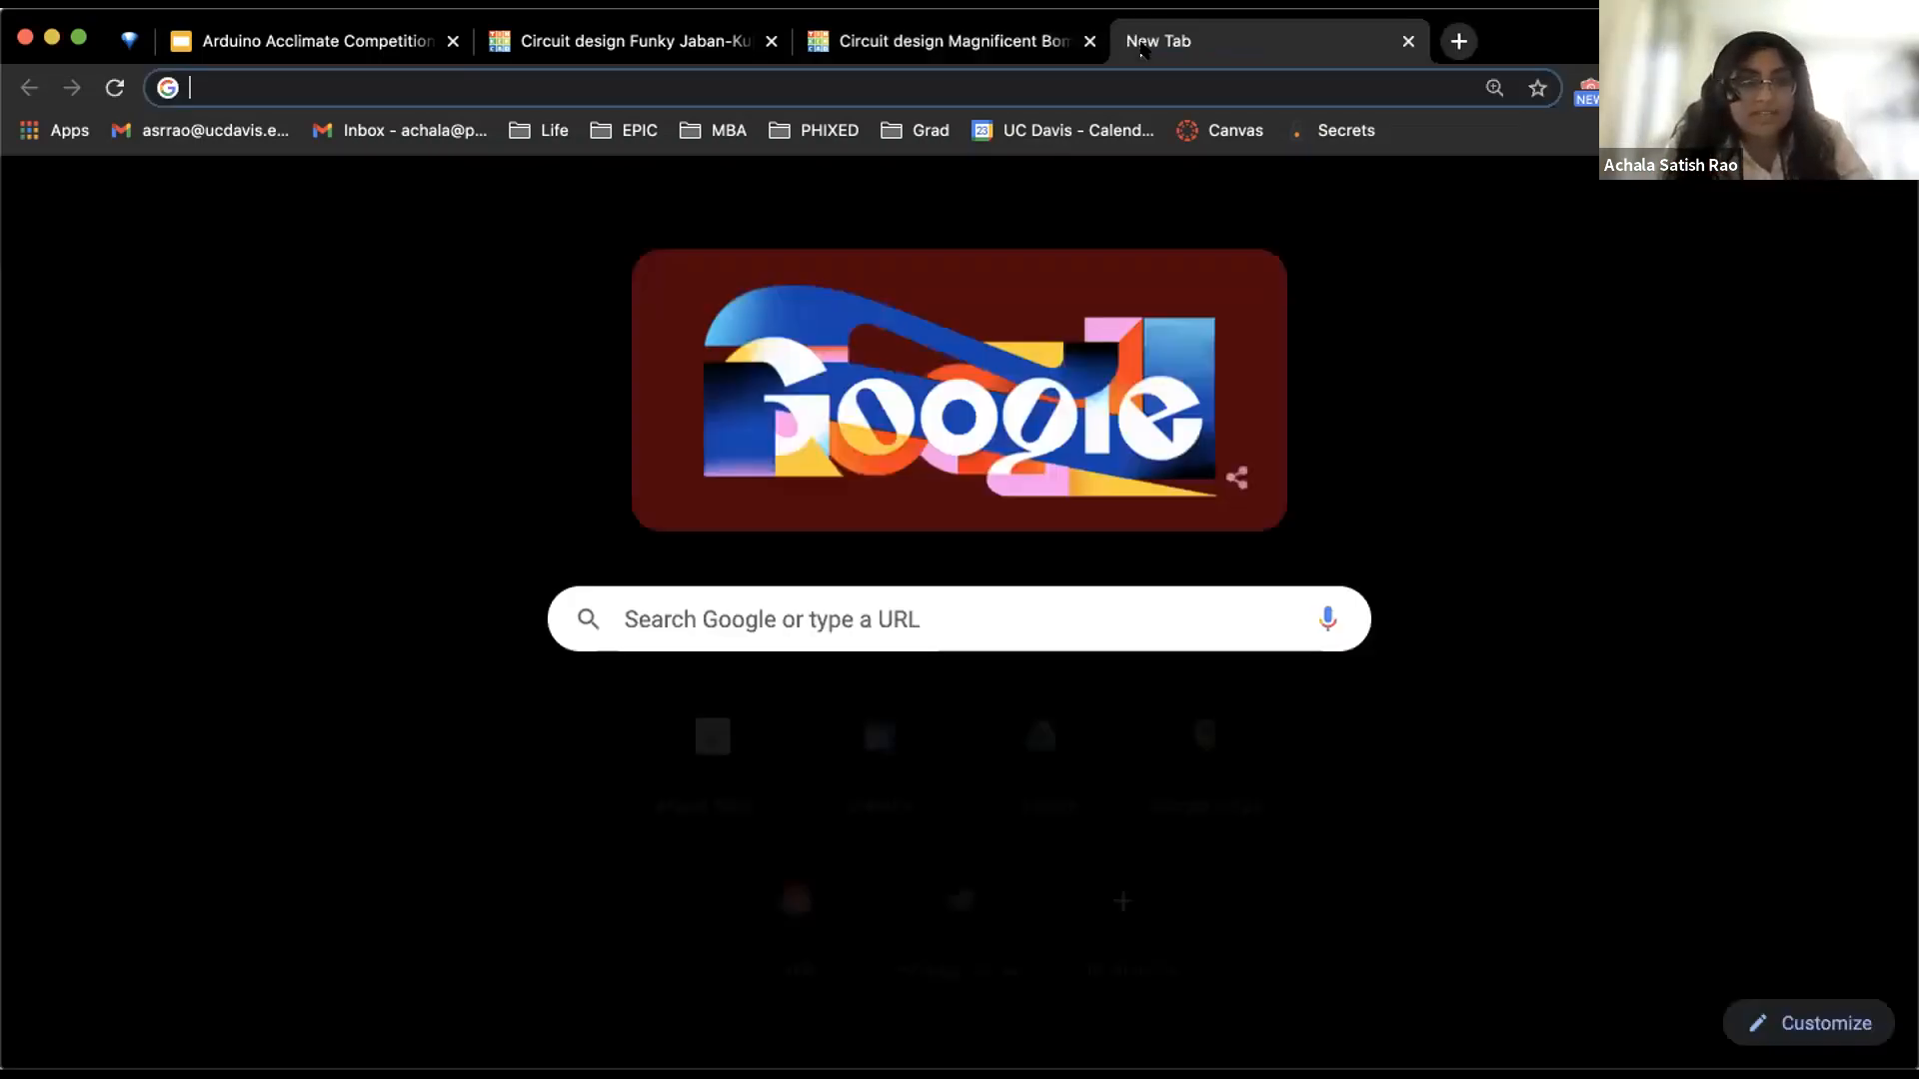
text(spe)
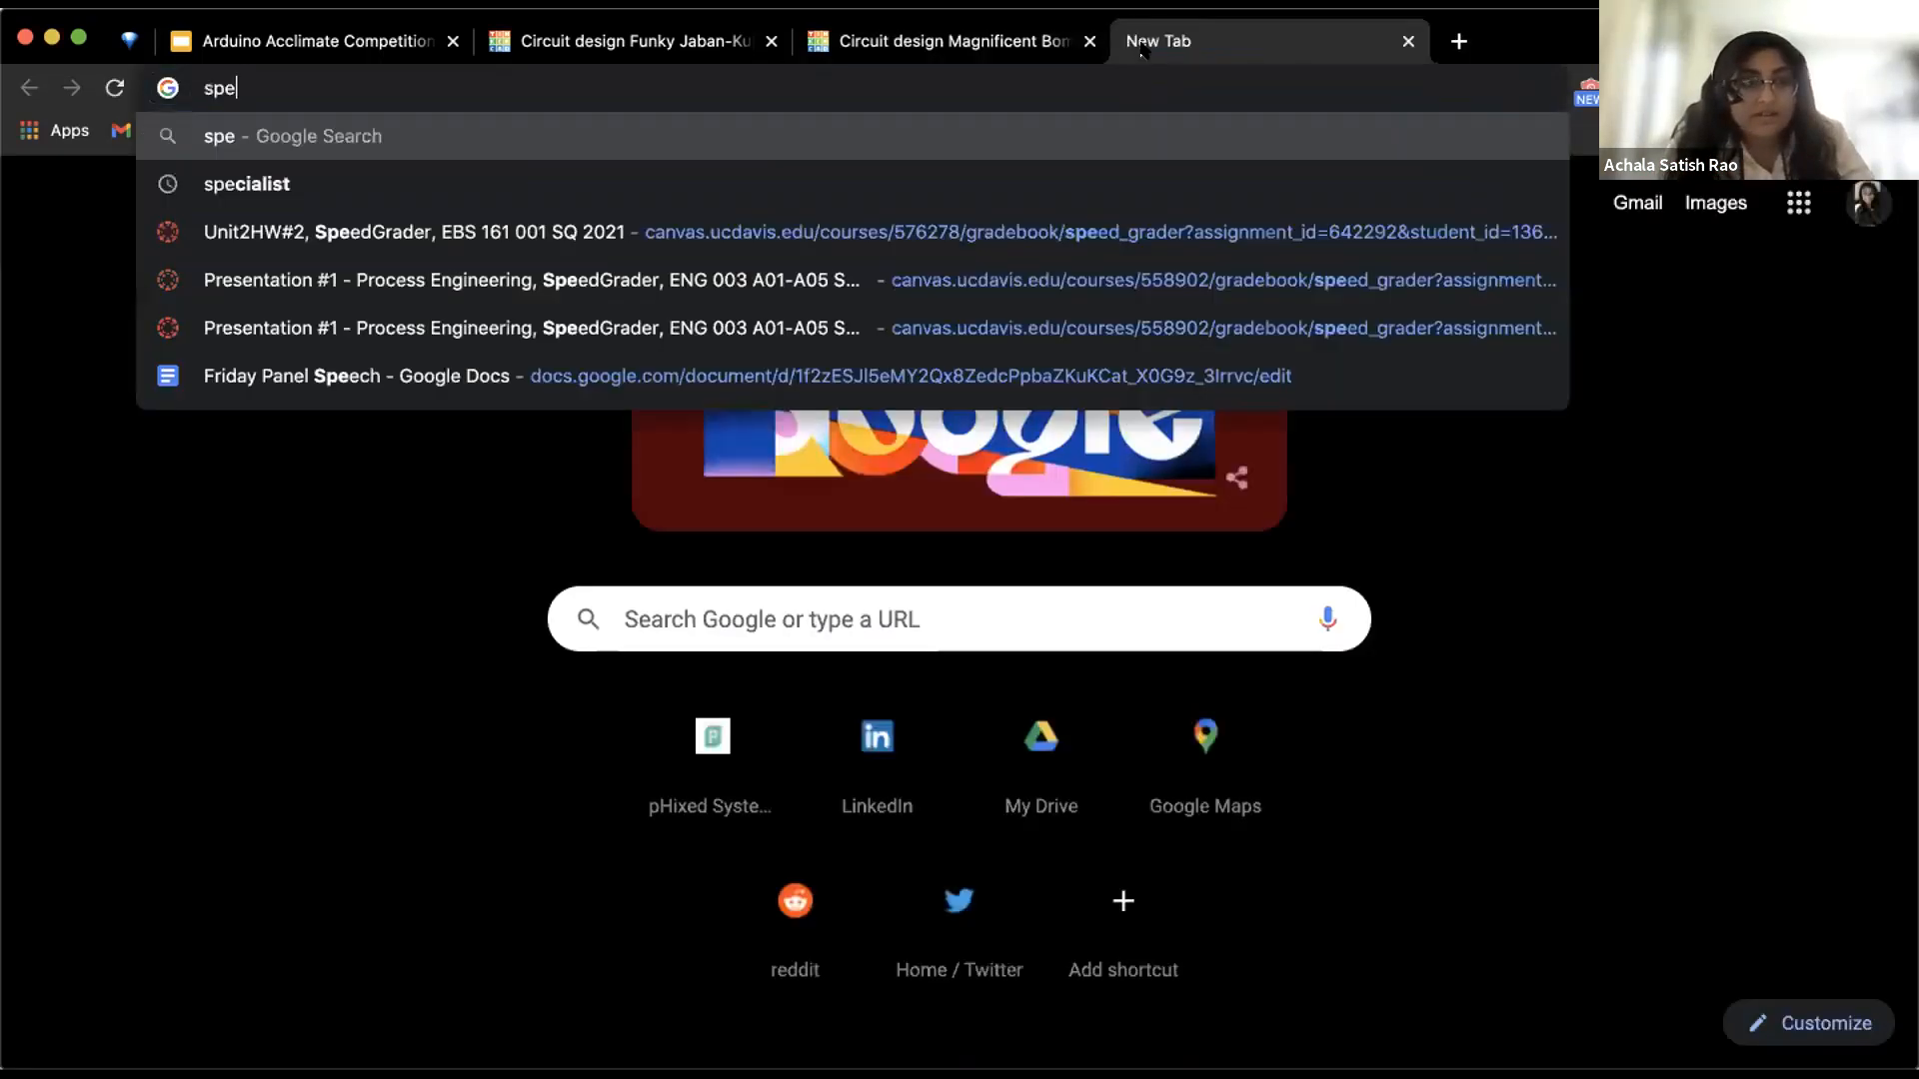
text(c sheet red led)
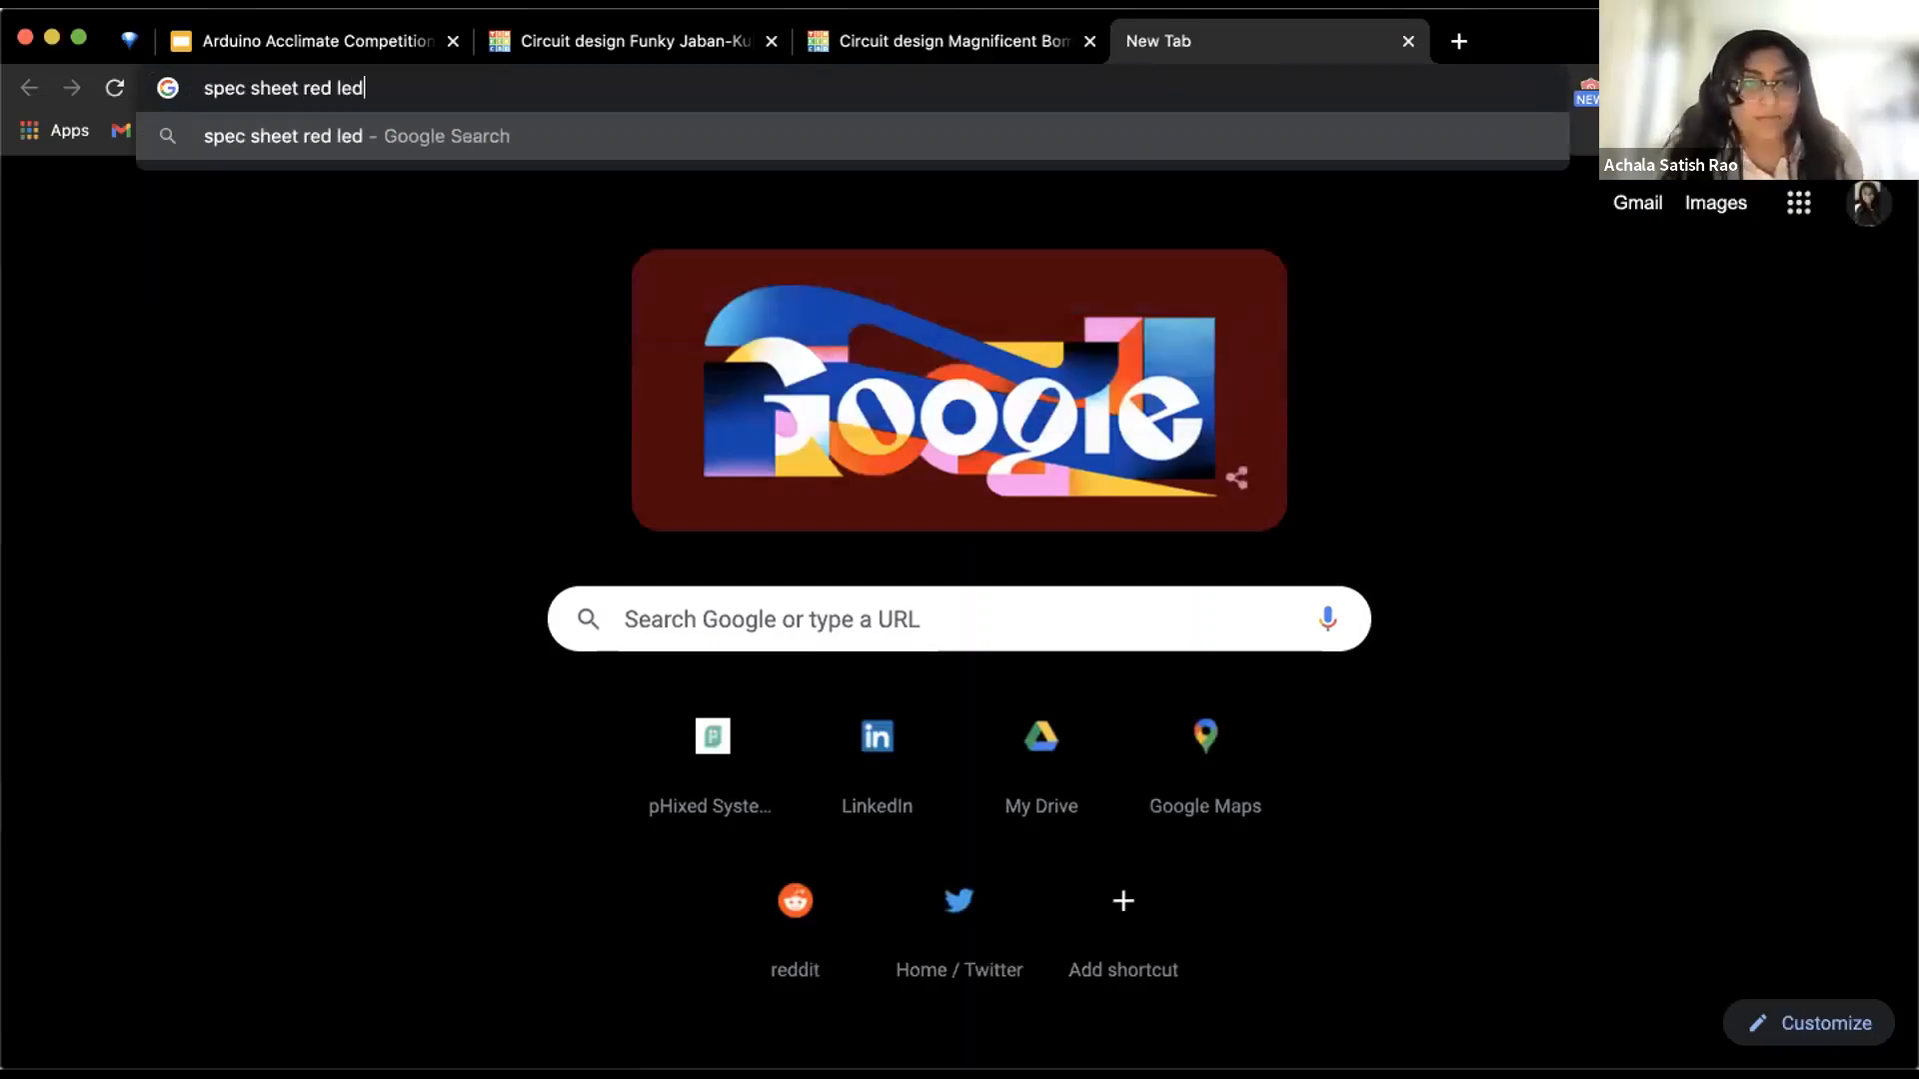
key(Return)
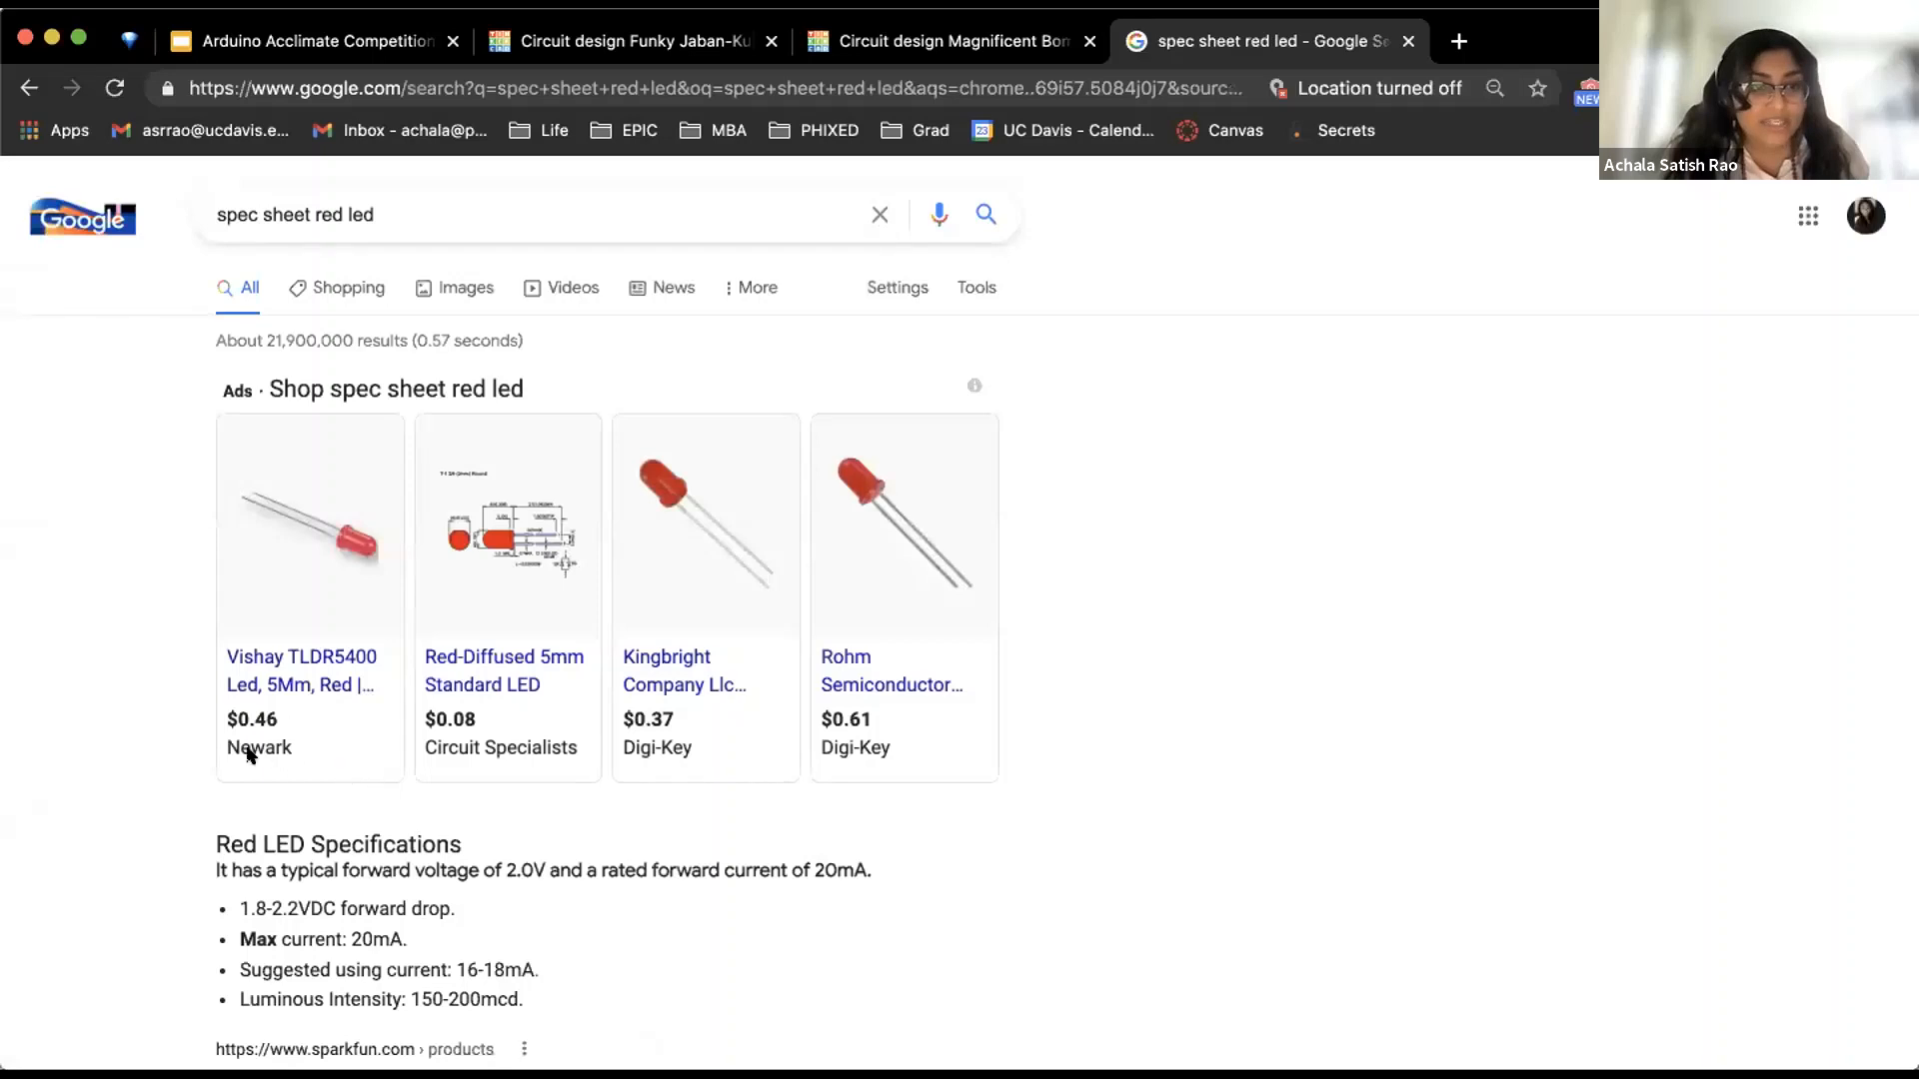
scroll(345, 750, down, 2)
triple_click(247, 750)
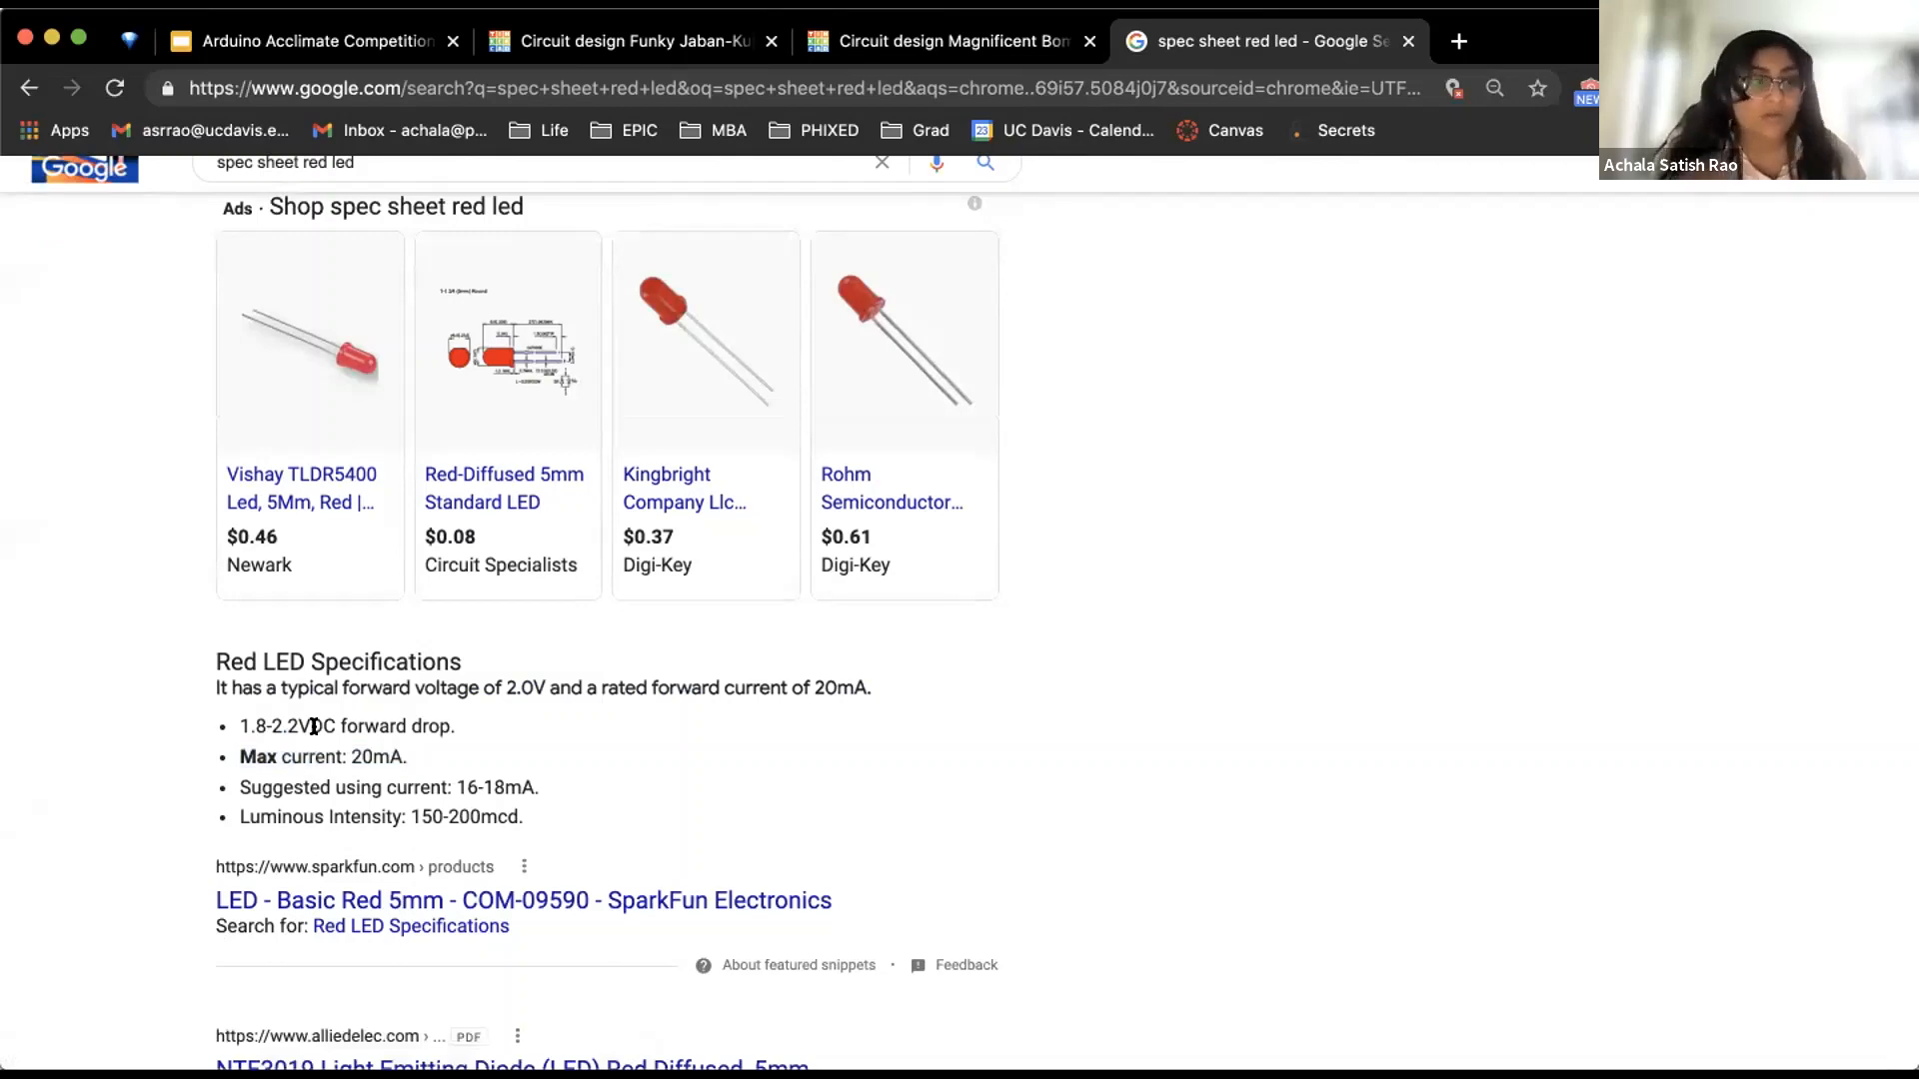
drag(314, 726, 239, 726)
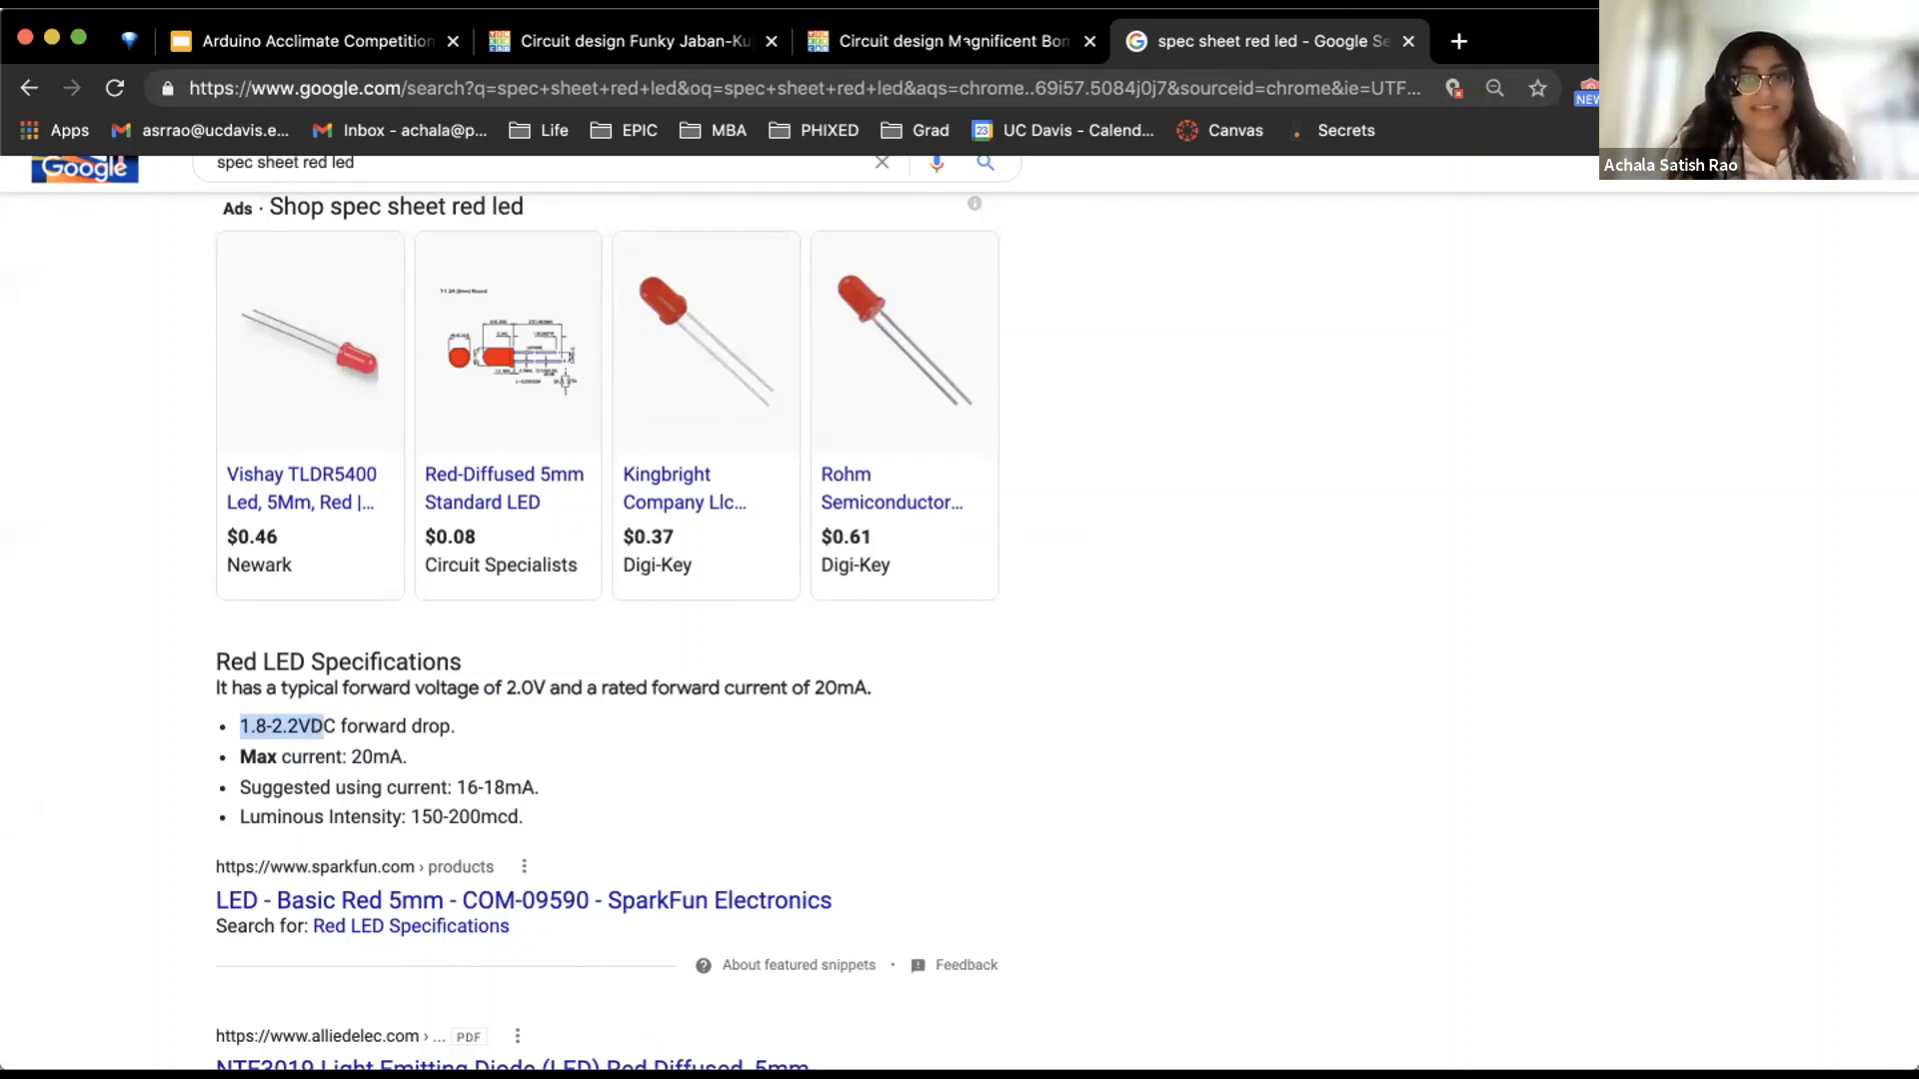
Return to the Tinkercad circuit, search components for dc m and place a DC Motor beside the breadboard's upper right corner
click(972, 48)
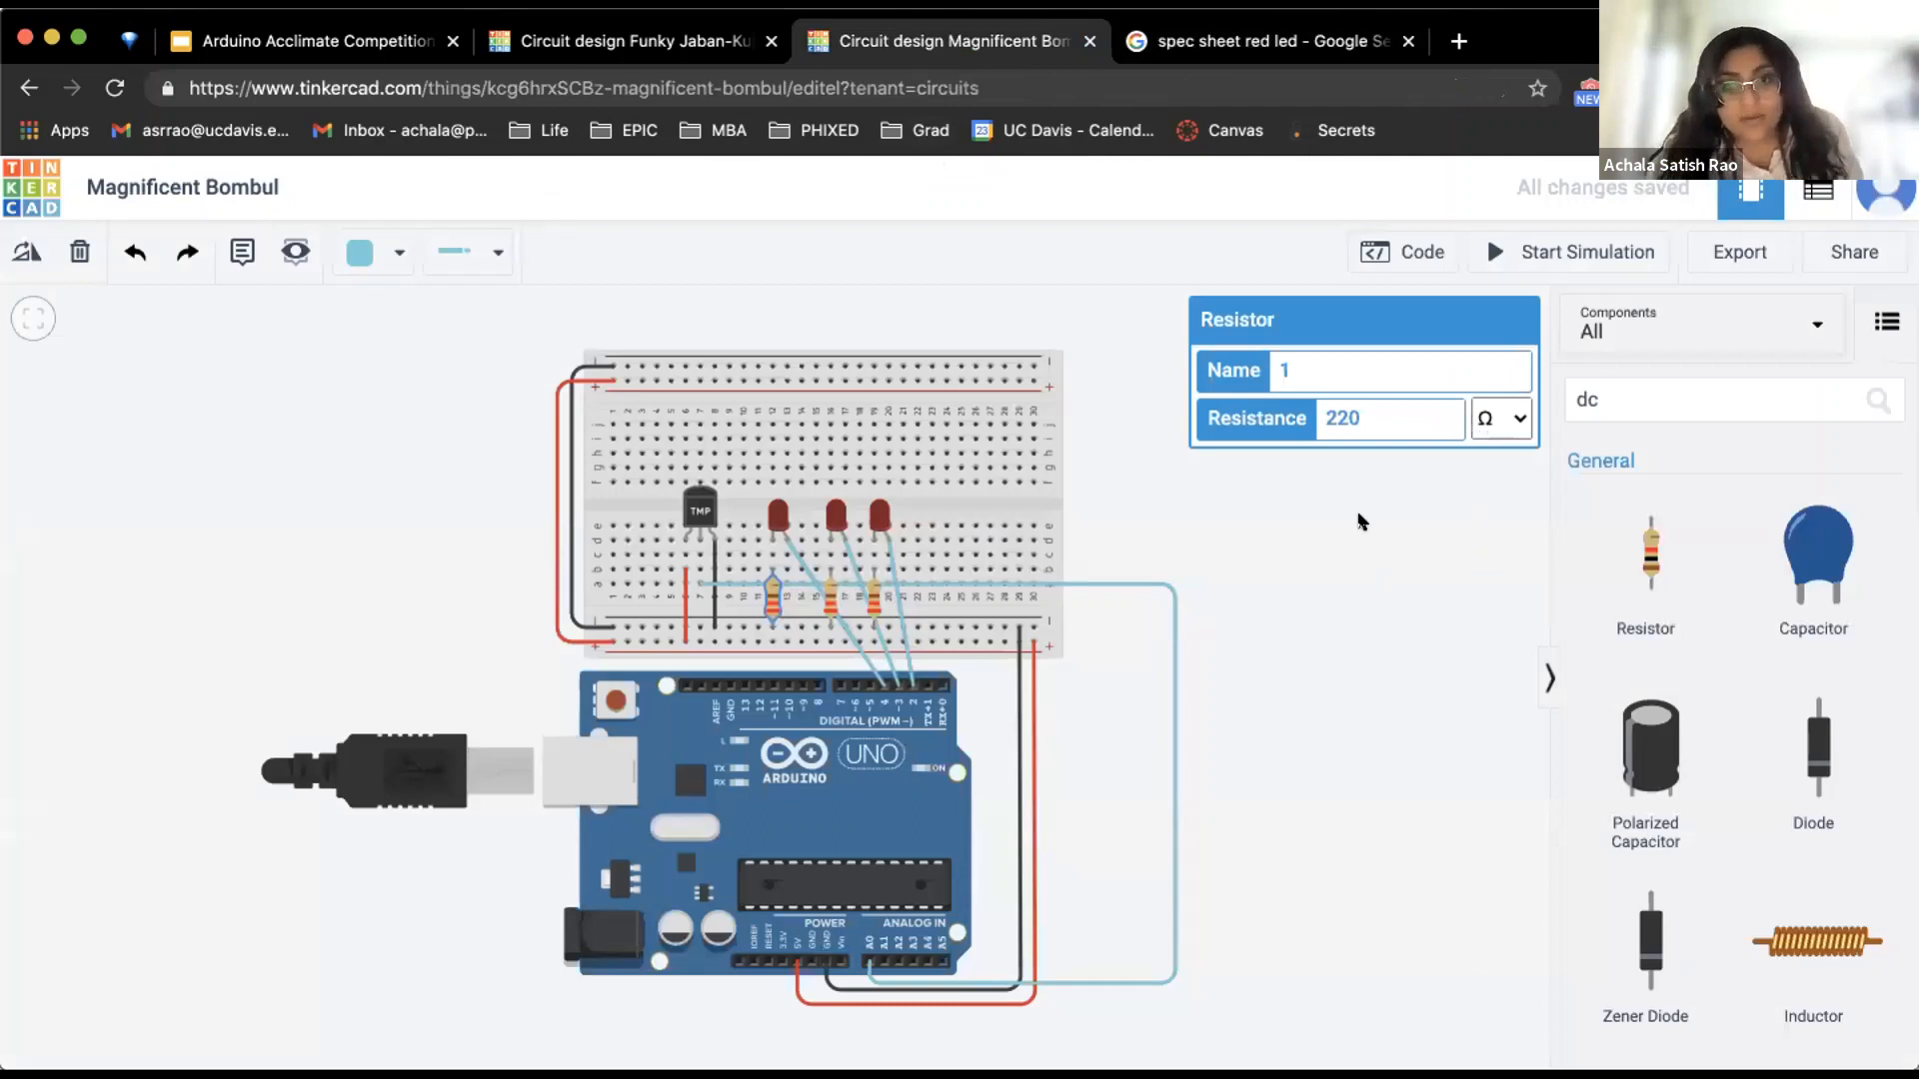
click(1684, 401)
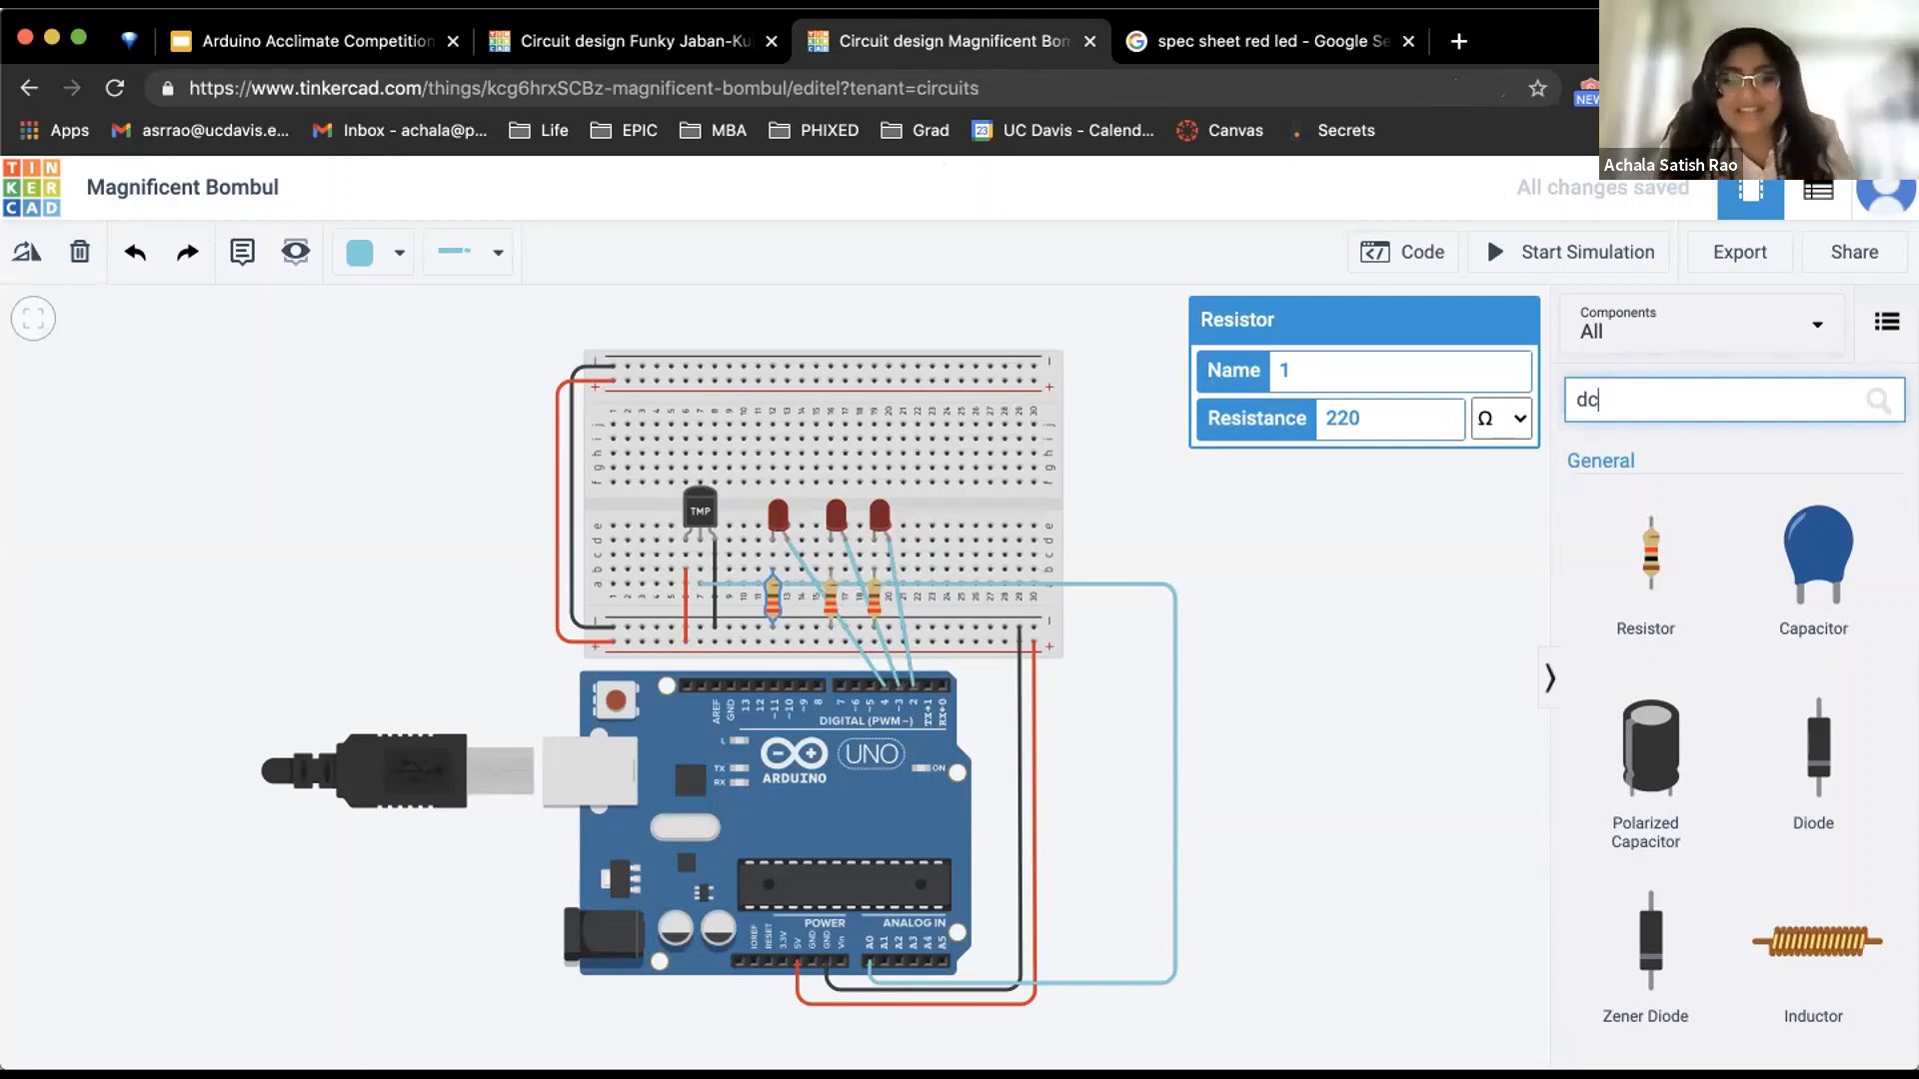
text(m)
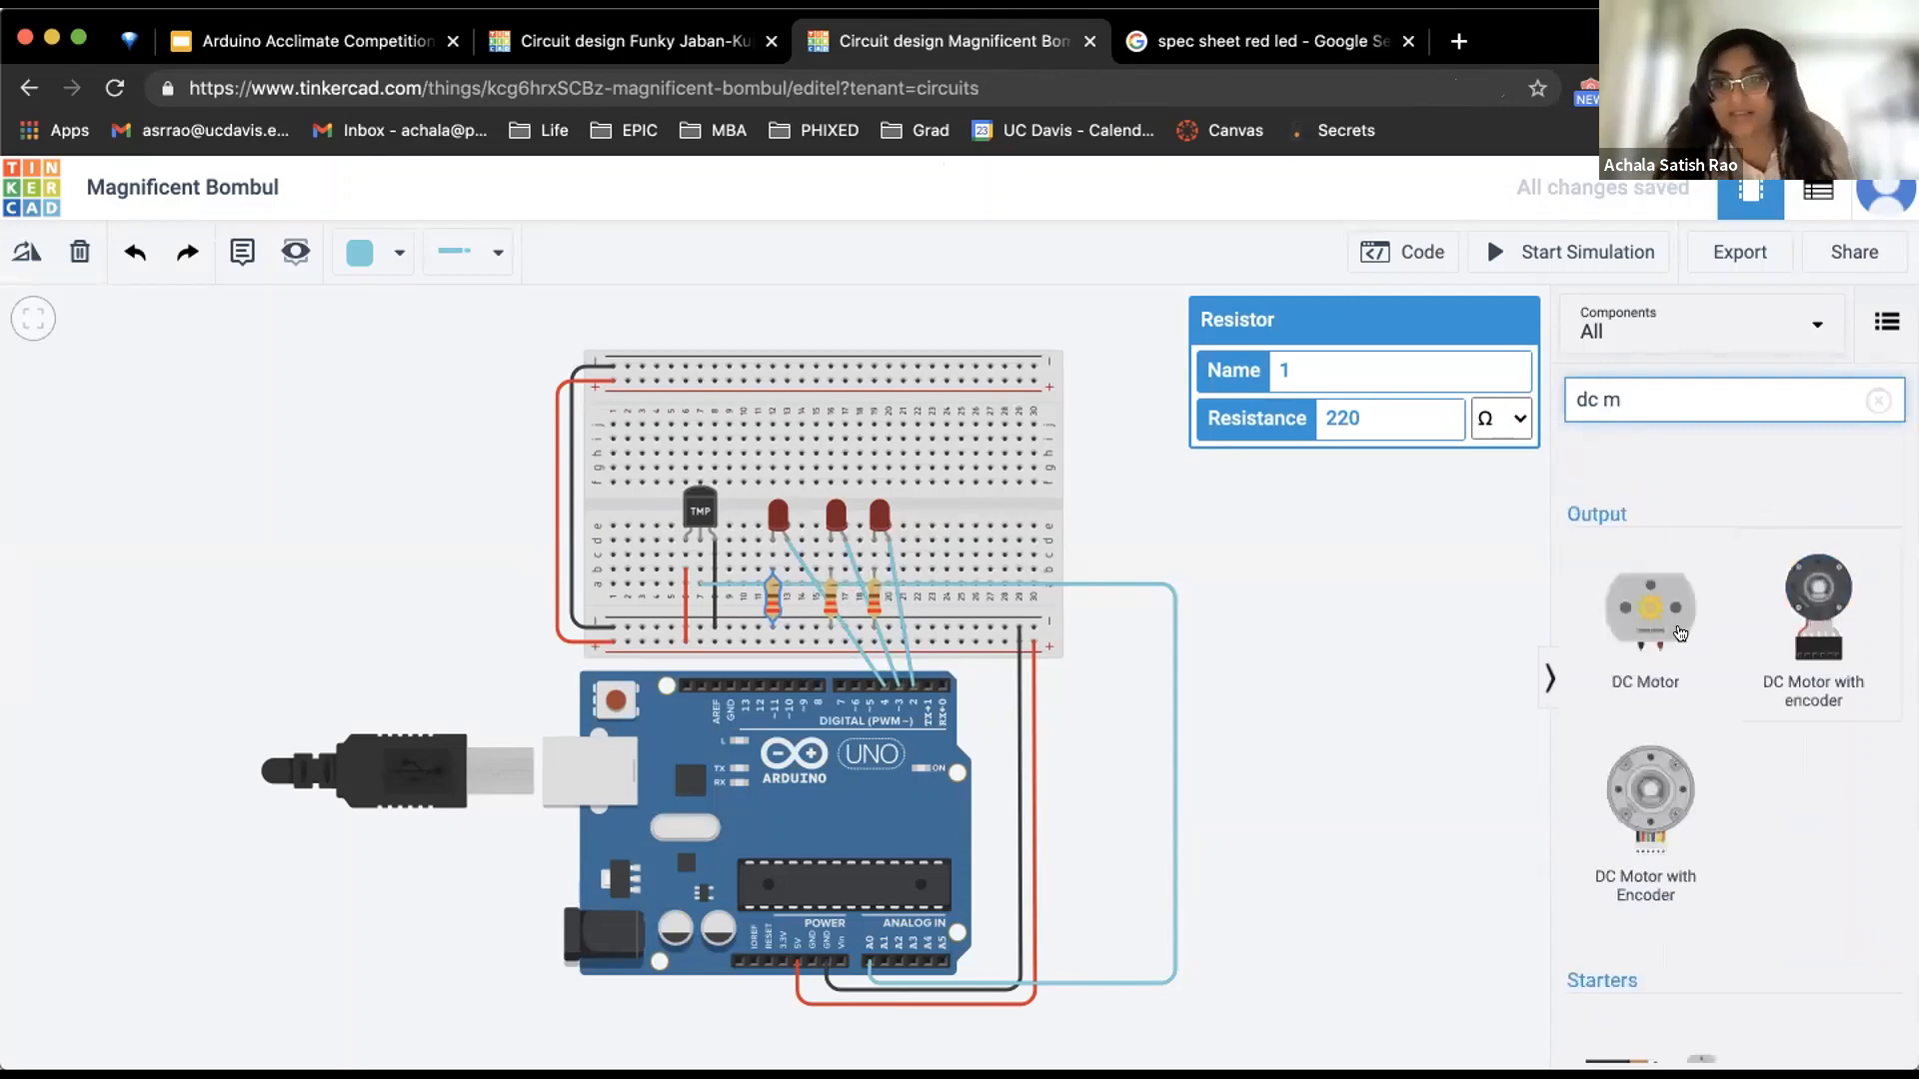
drag(1650, 610, 1135, 376)
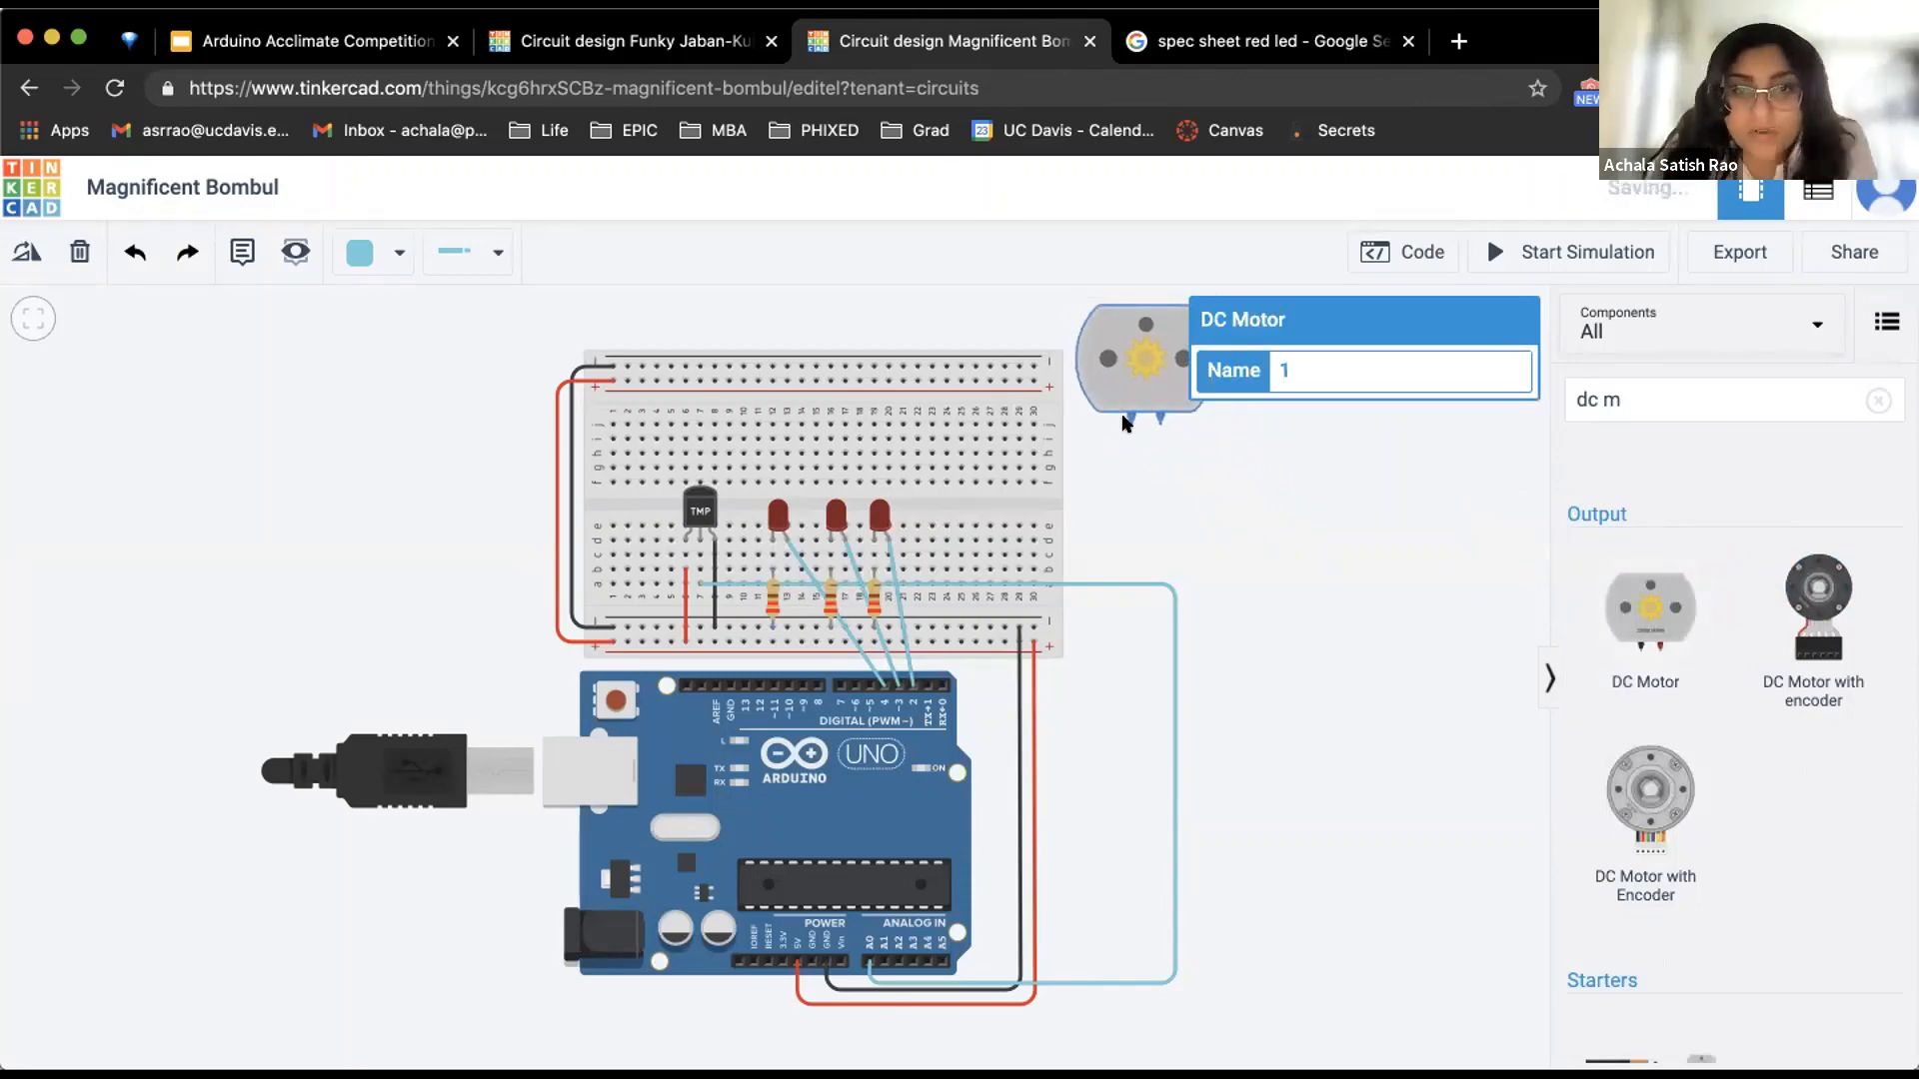
Wire the DC motor's Terminal 1 to the breadboard's upper negative rail and color the wire black
click(1129, 424)
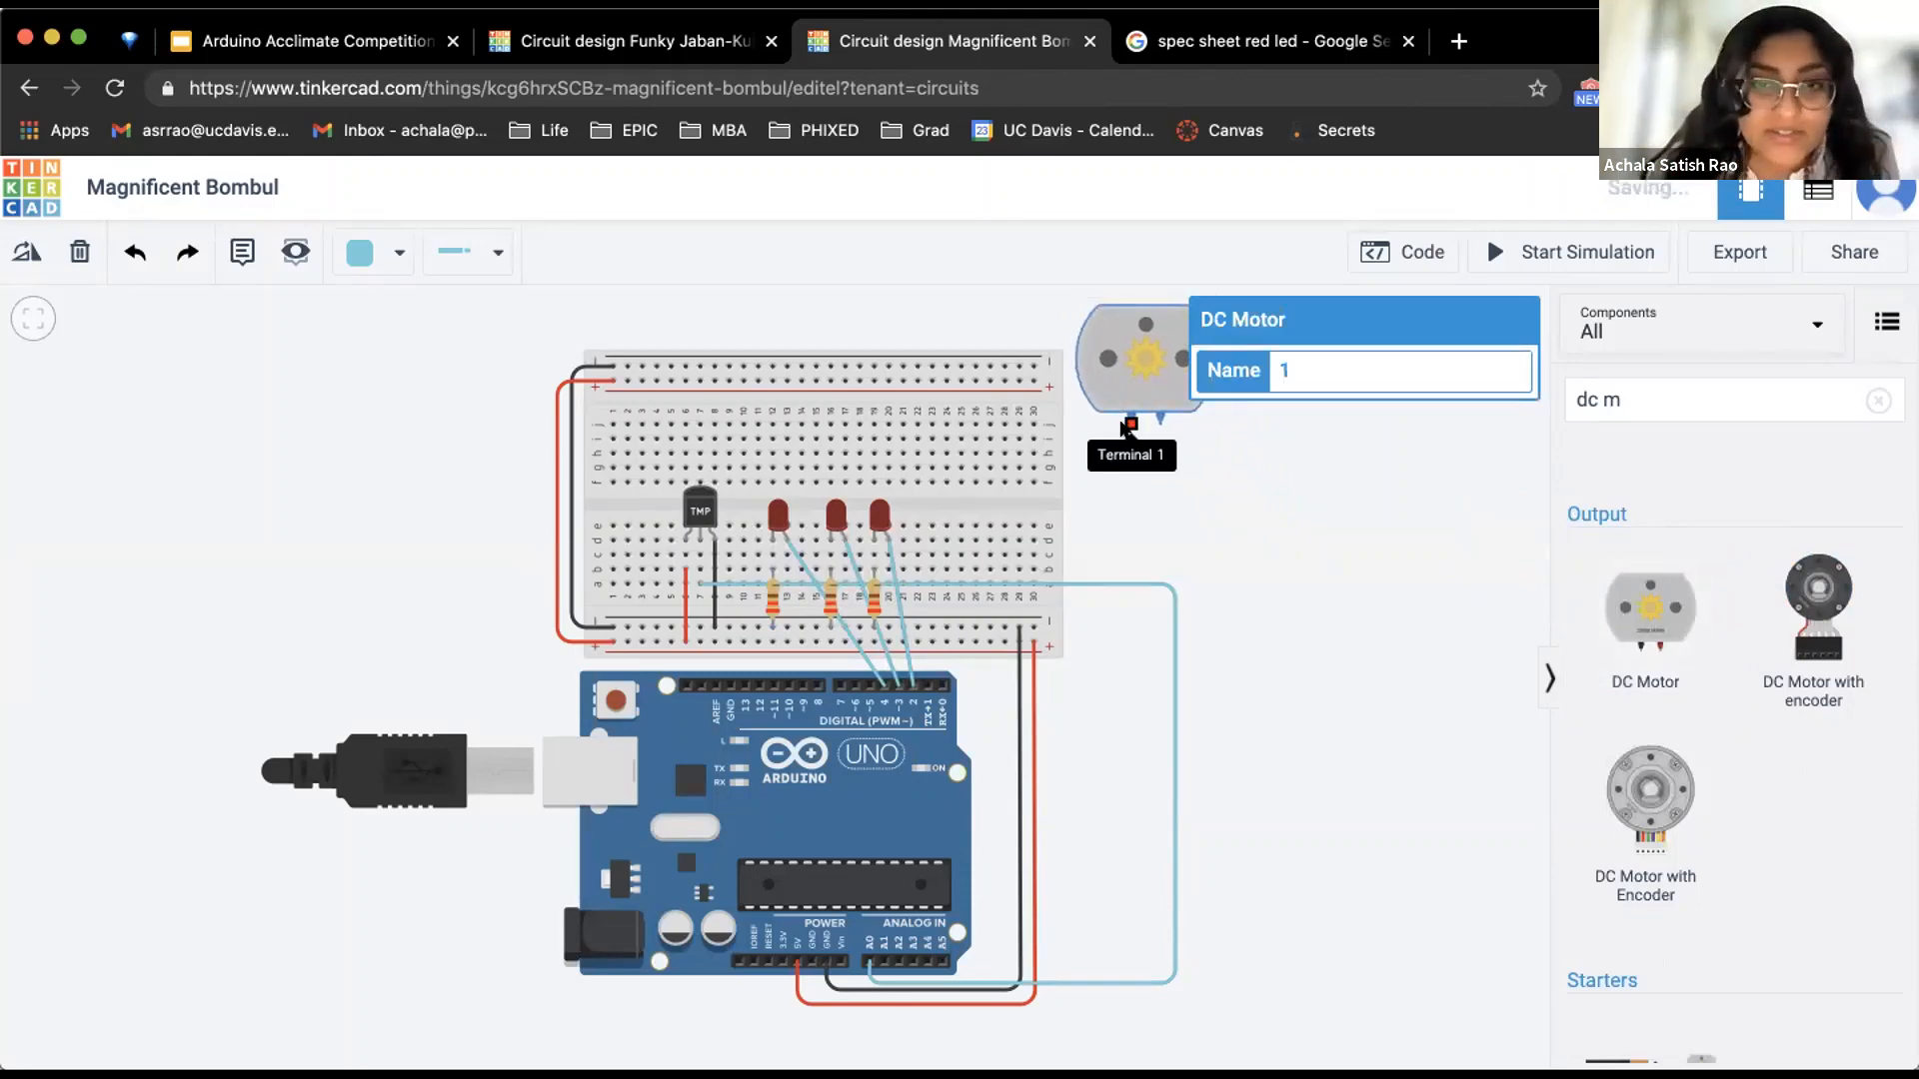
click(1026, 366)
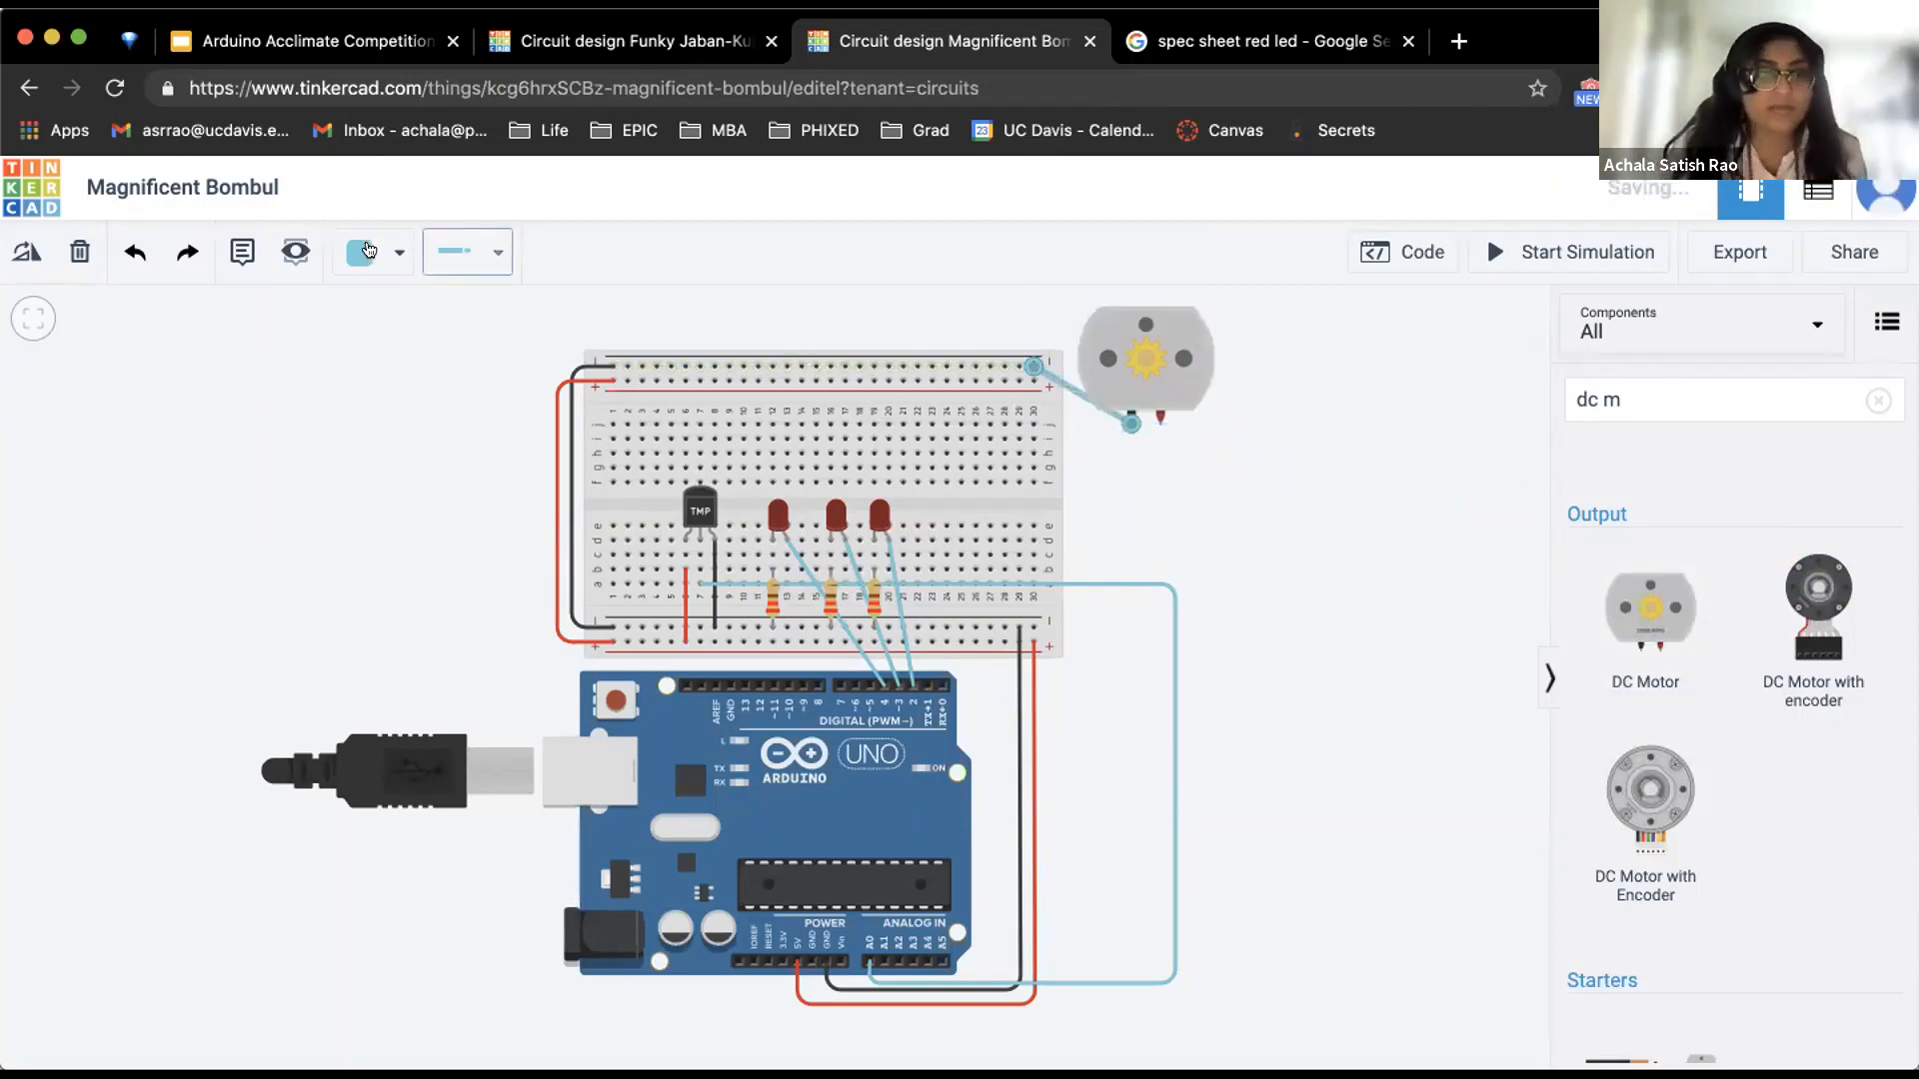
click(400, 256)
click(416, 328)
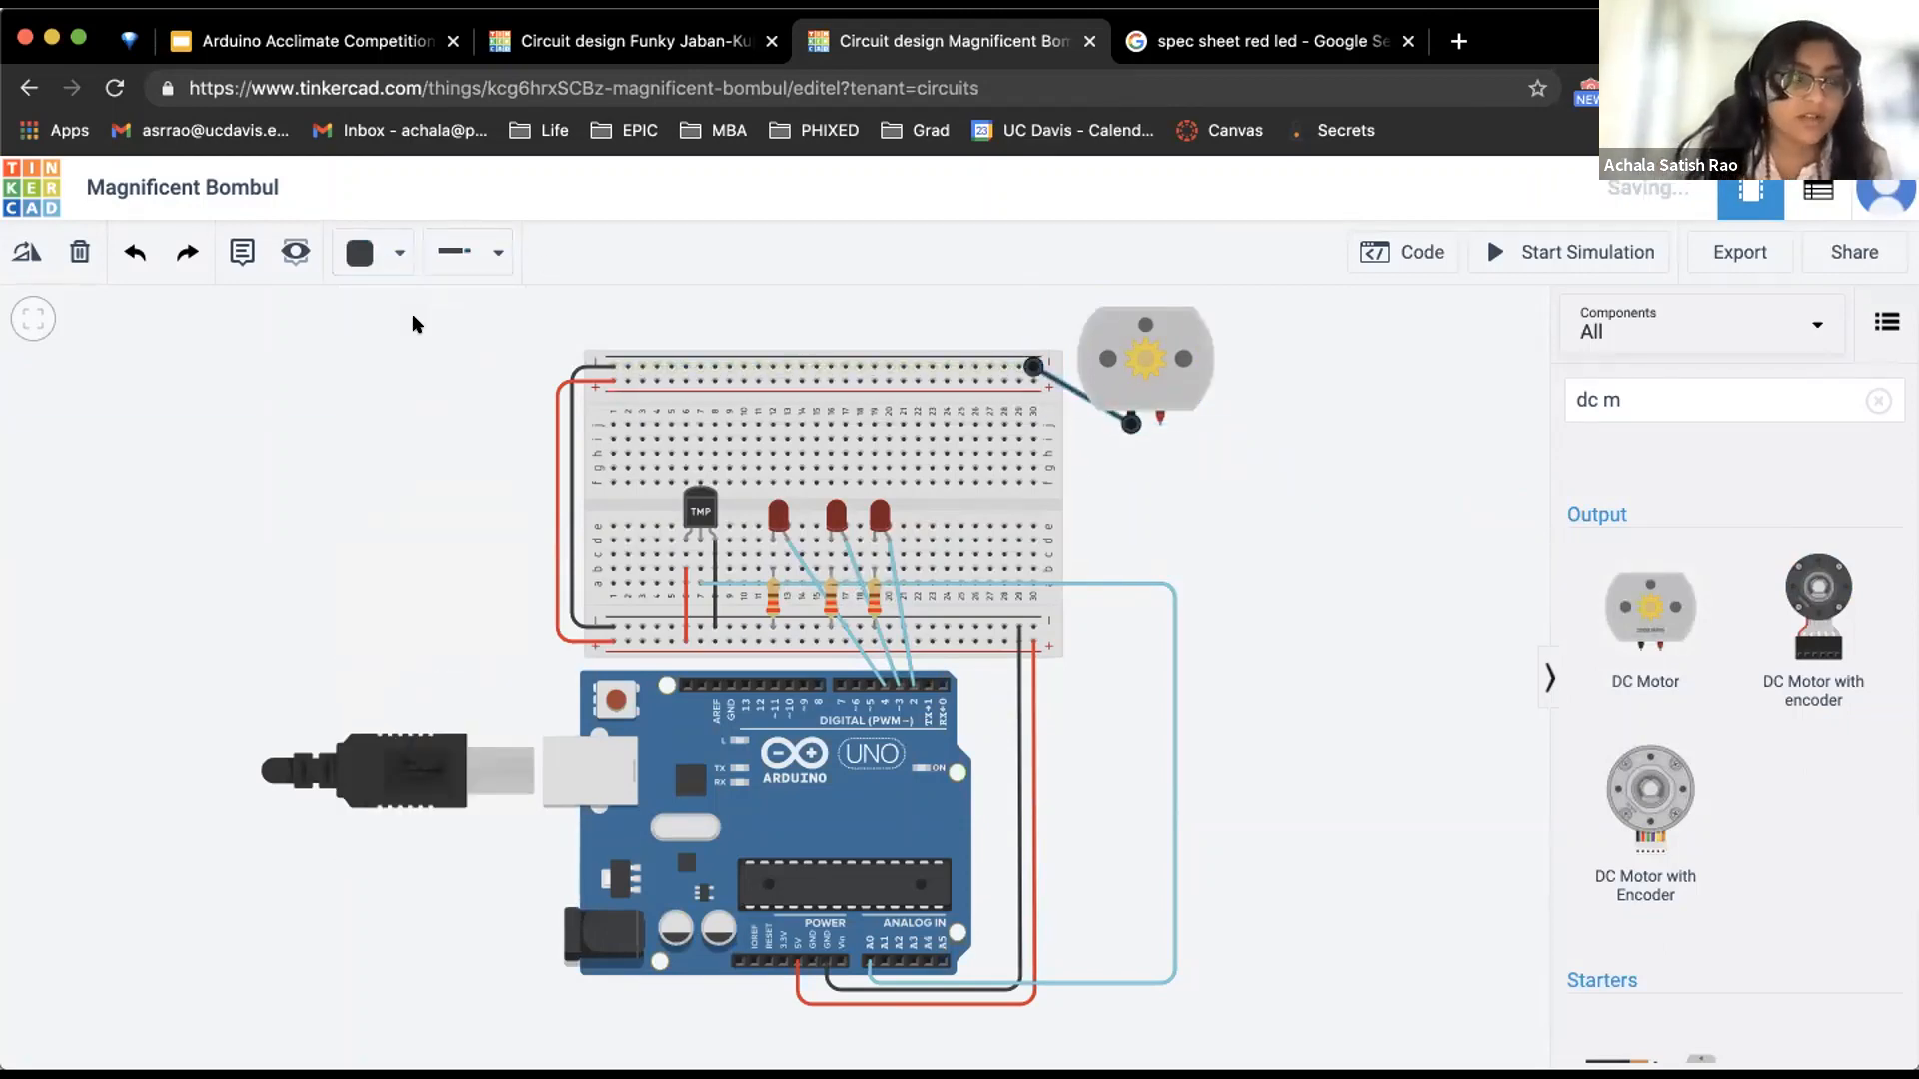
Wire the DC motor's Terminal 2 to the Arduino's digital pin 5, with one bend outside the breadboard, and color the wire orange
click(1161, 423)
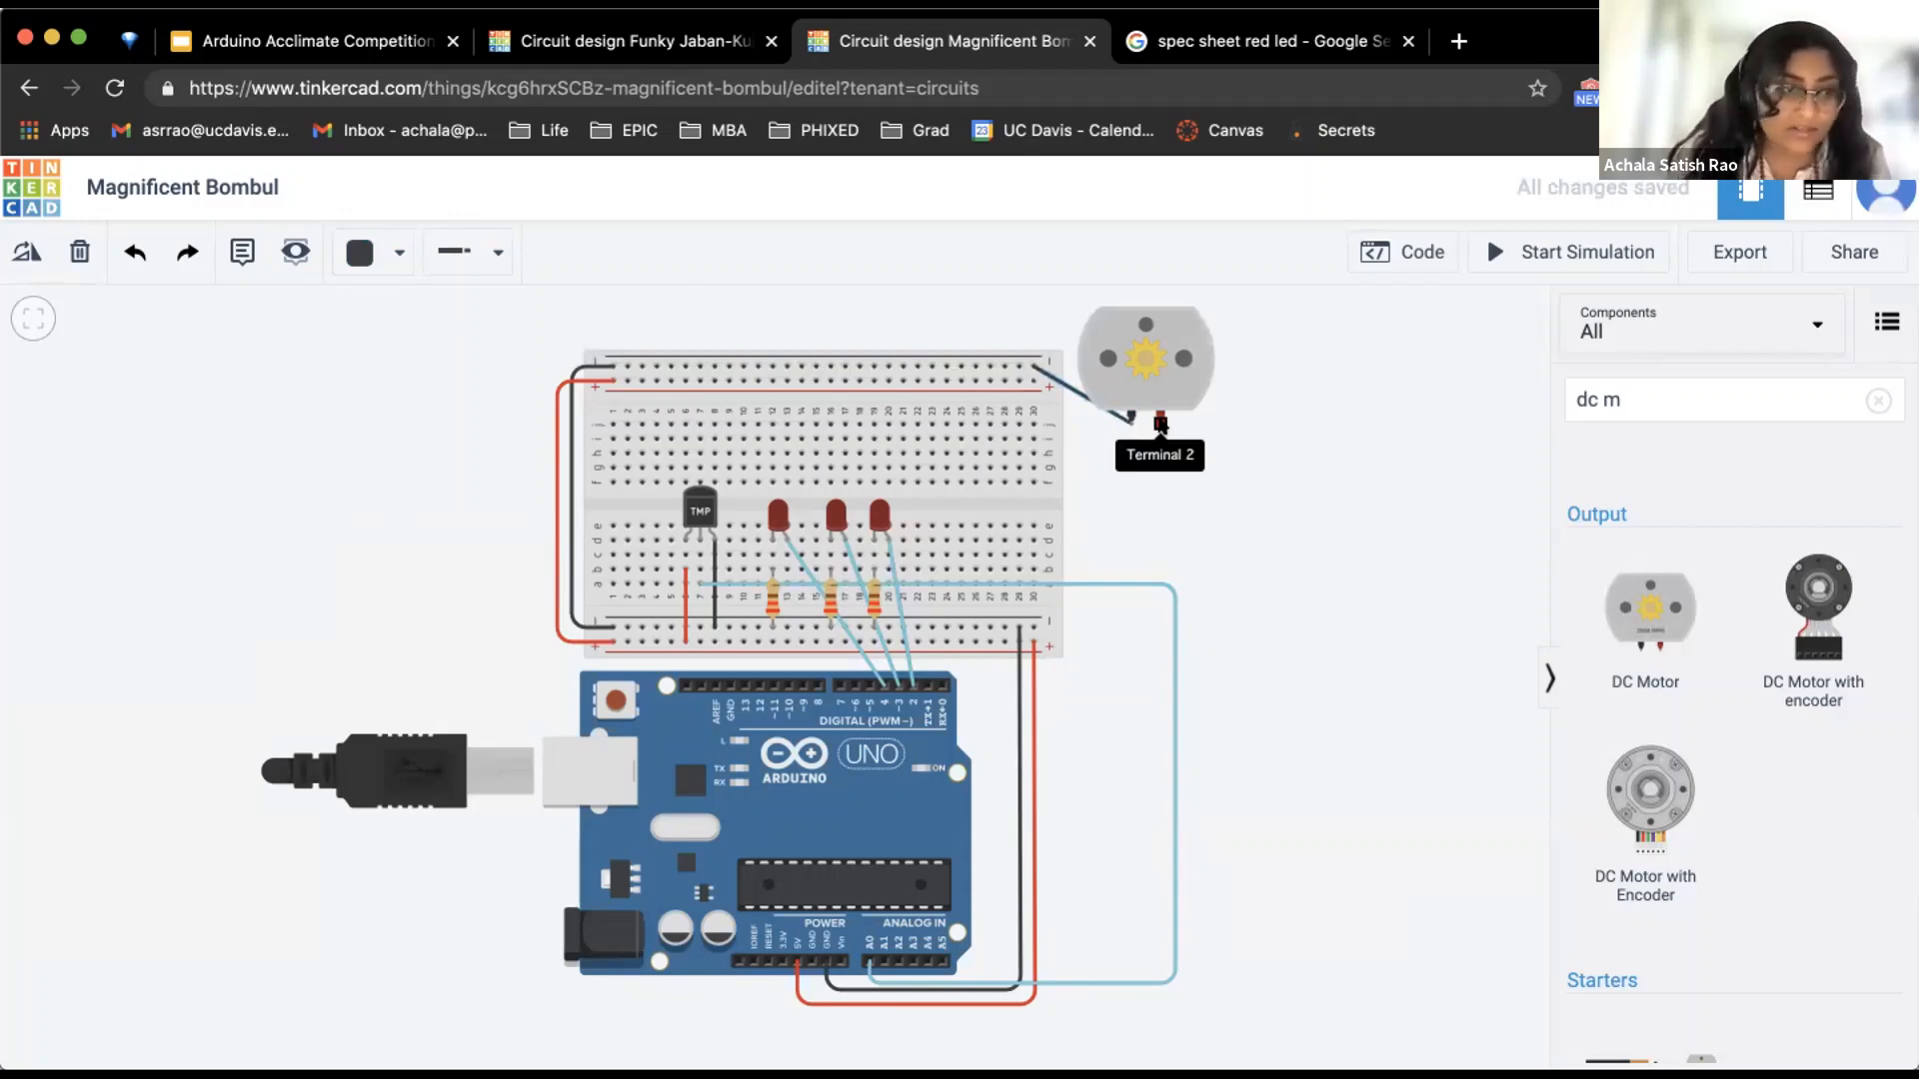
click(1149, 702)
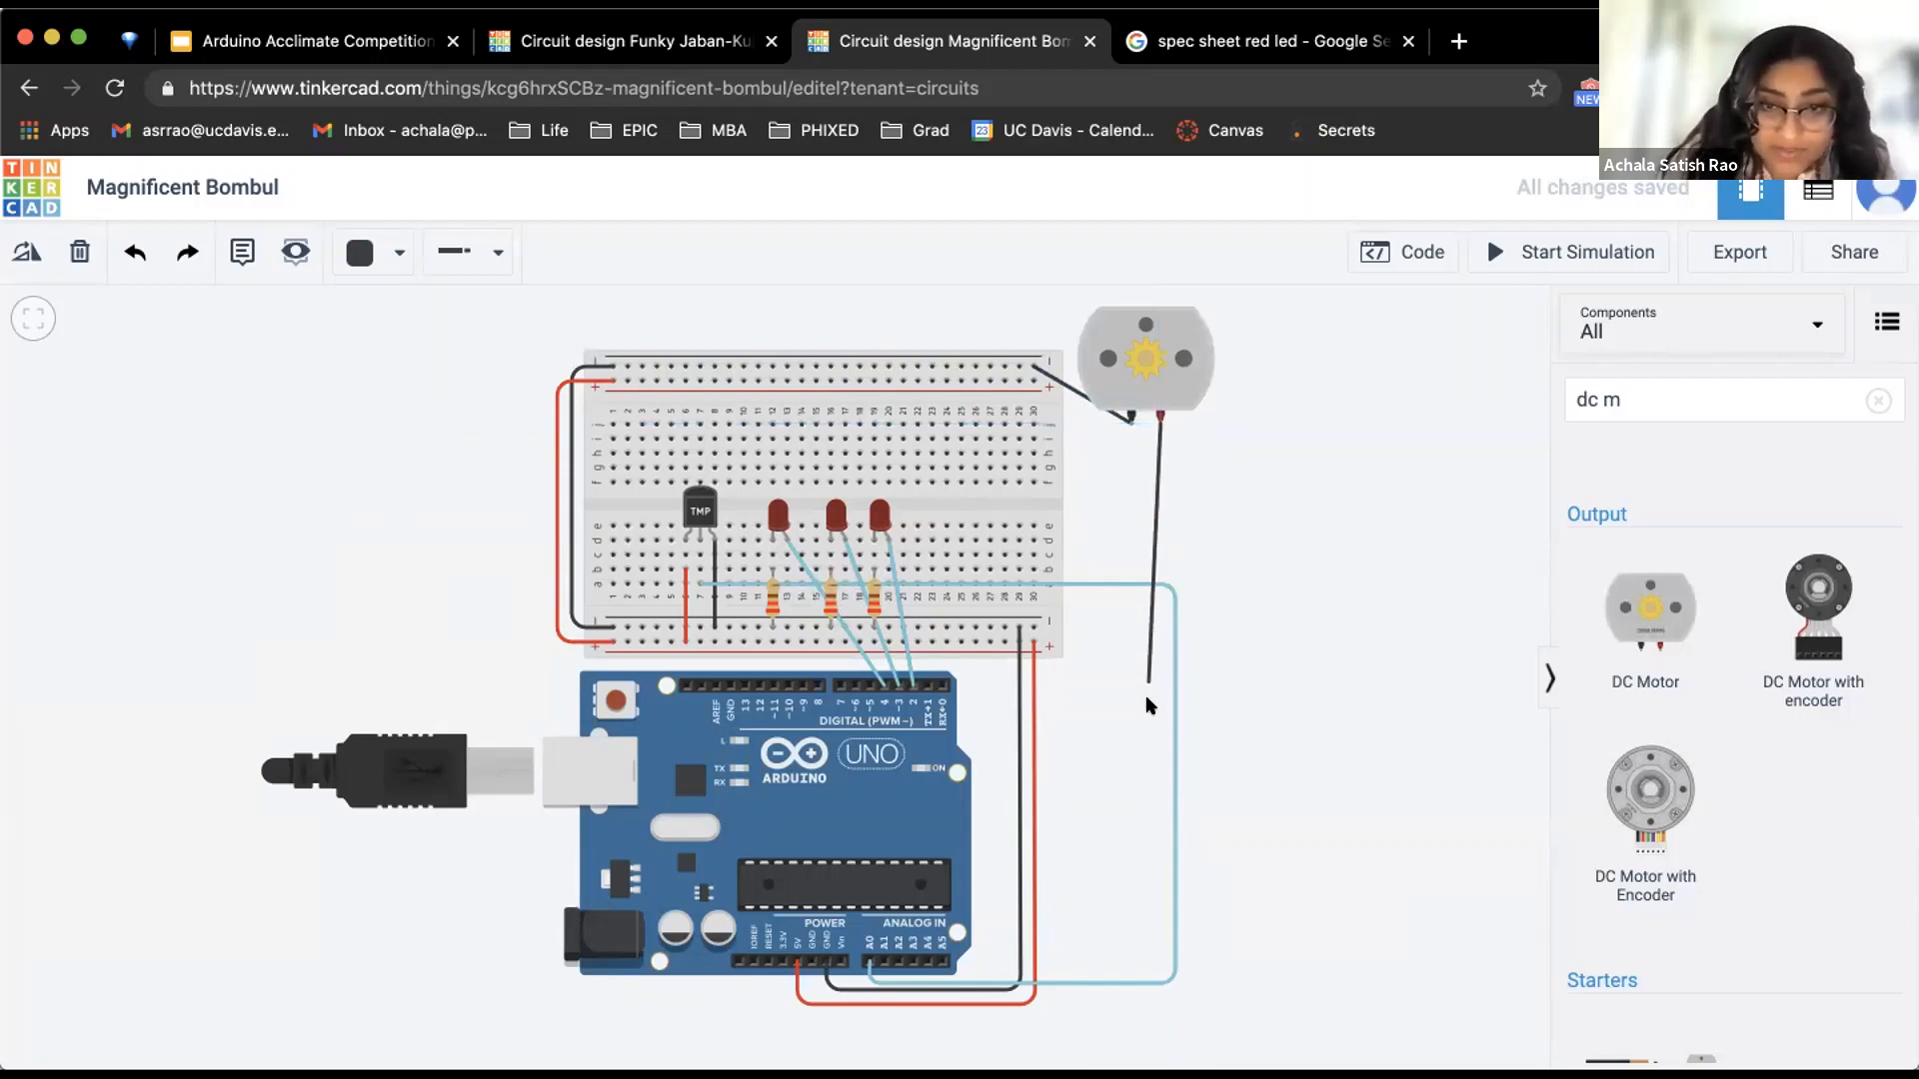
click(870, 685)
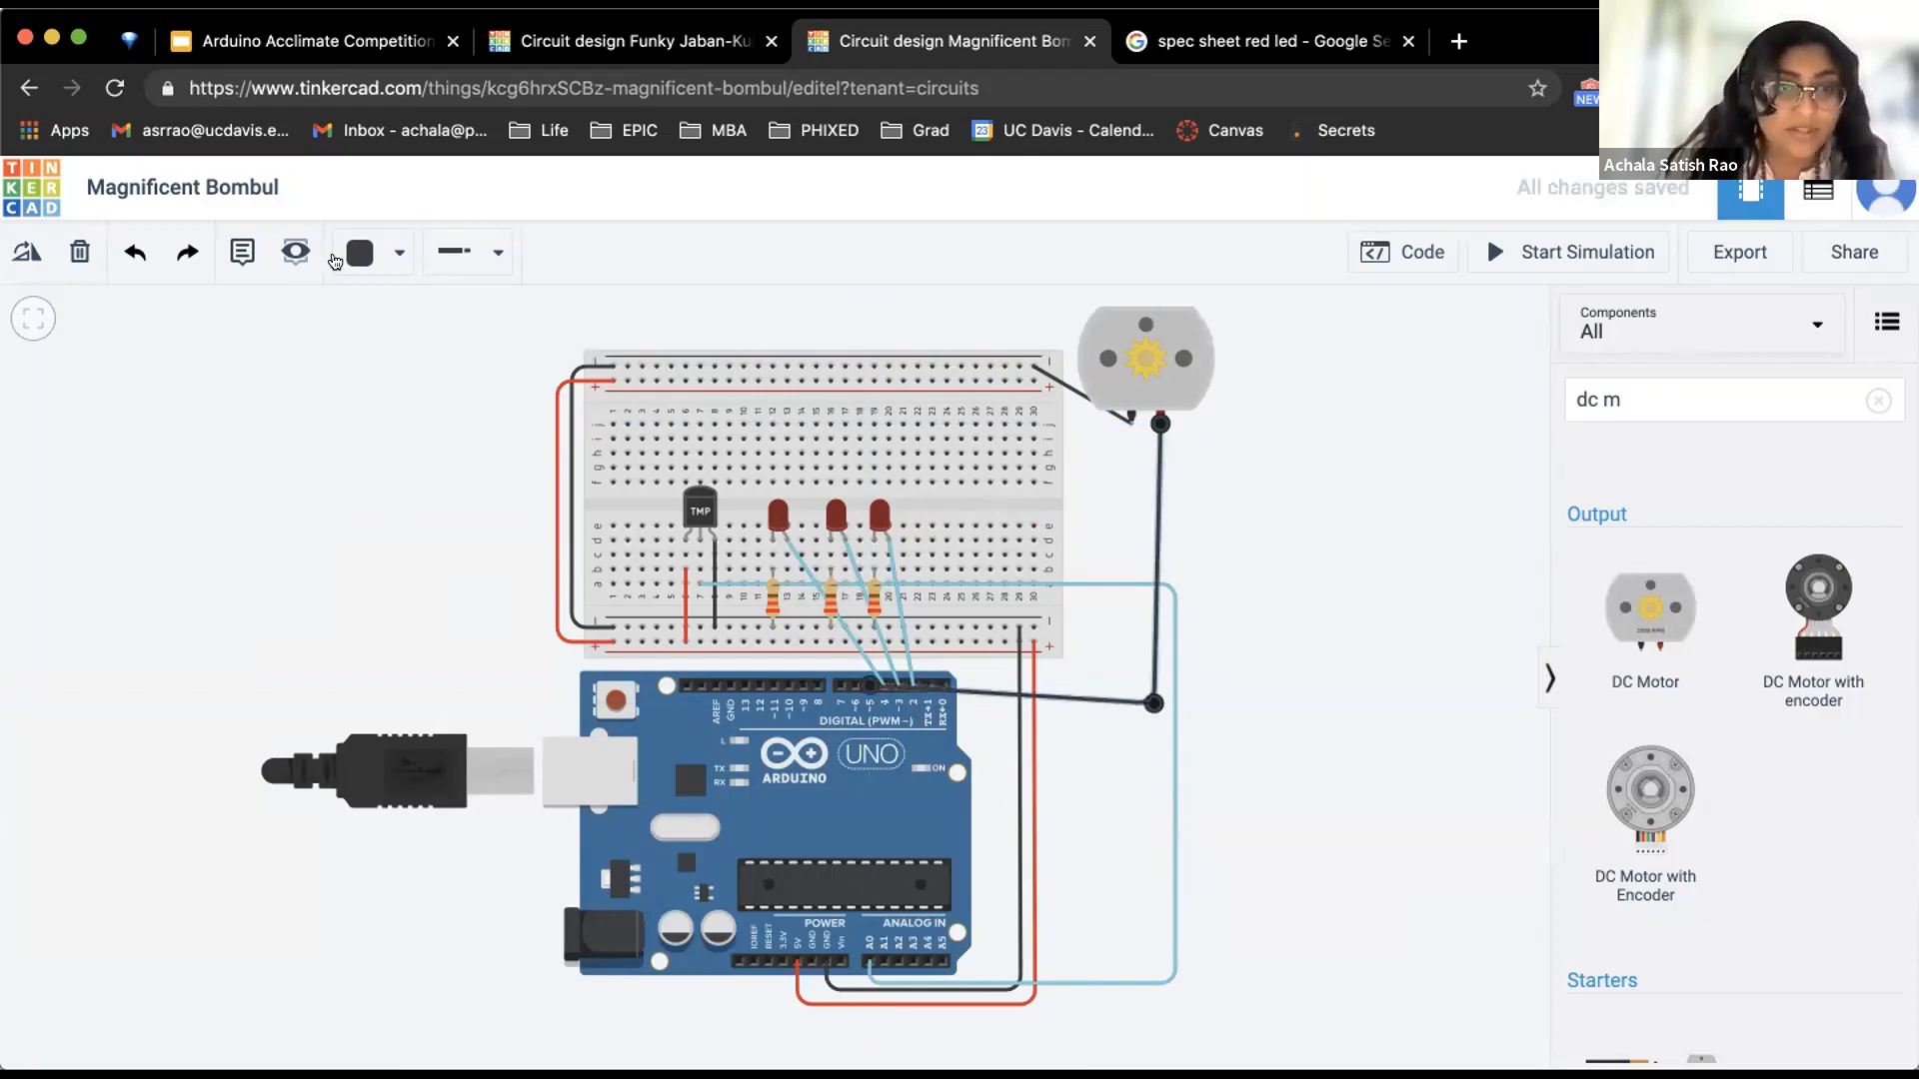
click(375, 253)
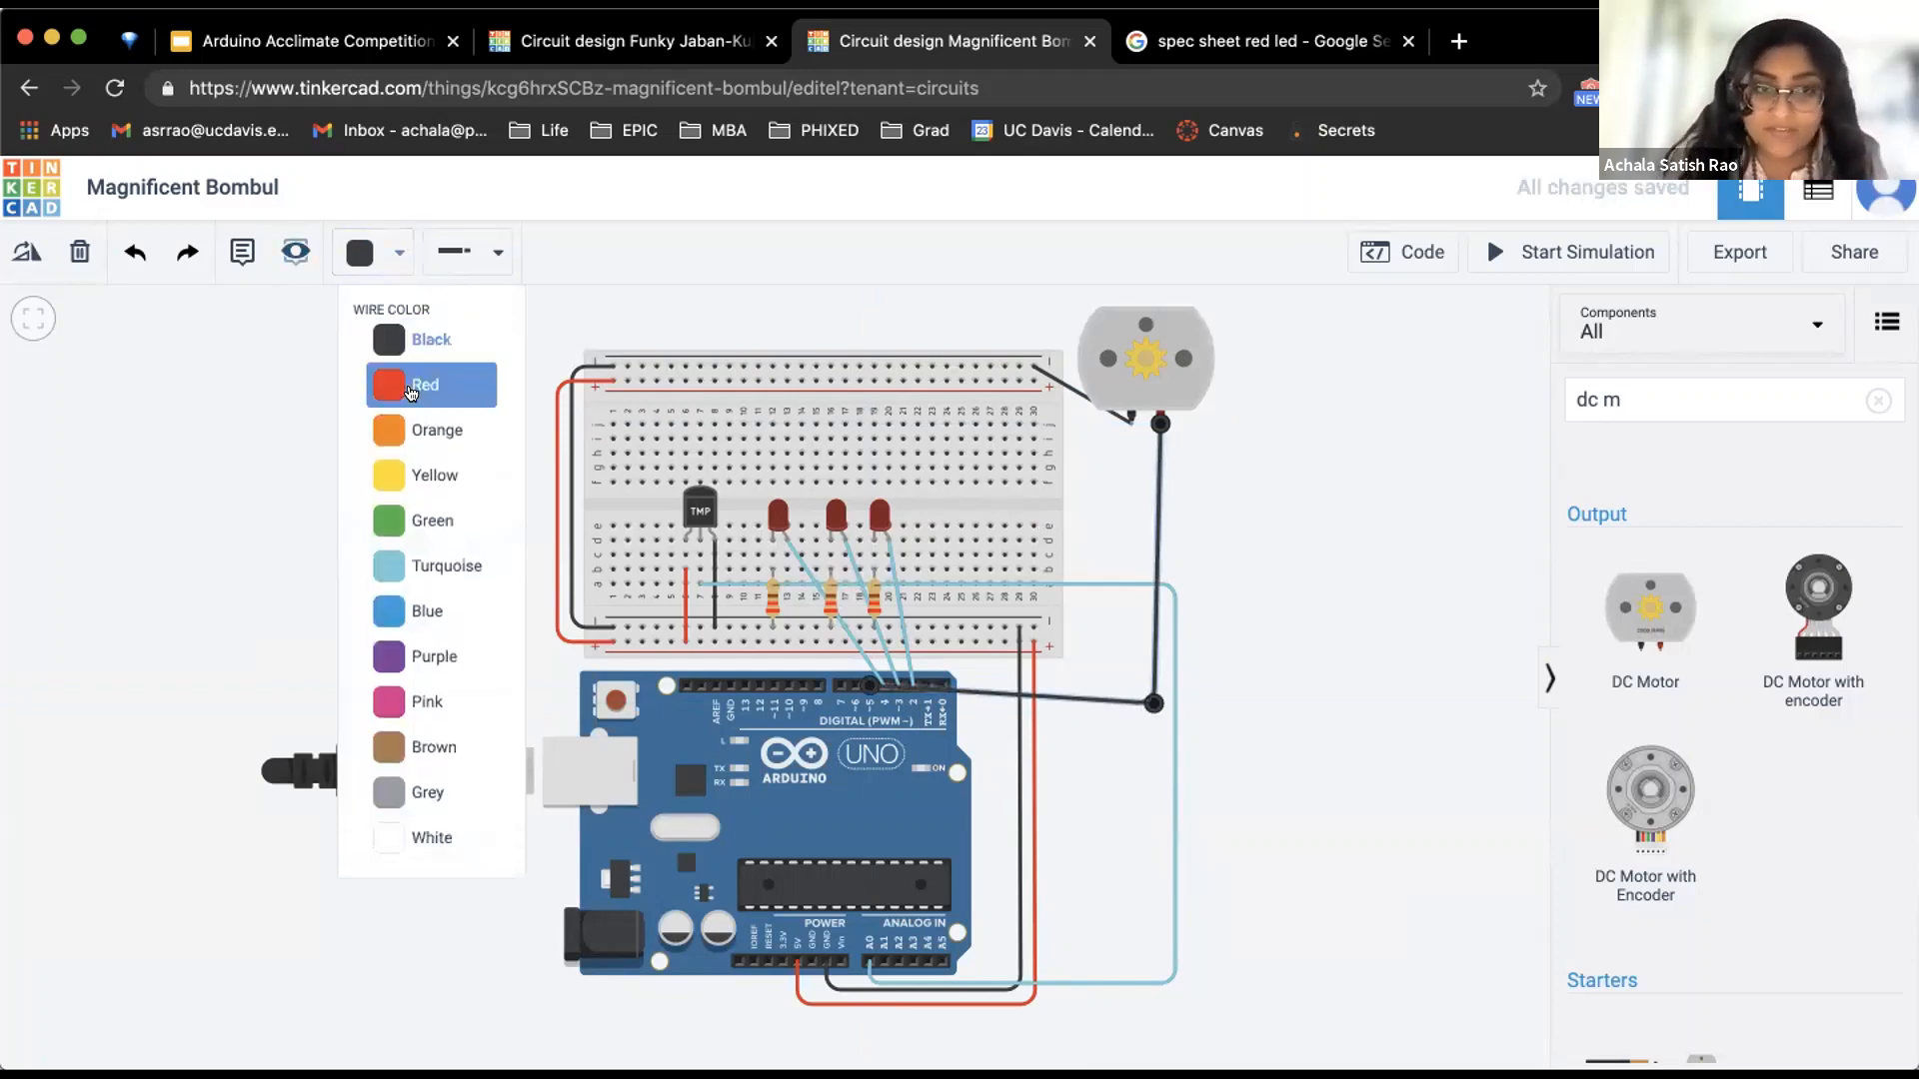
click(410, 388)
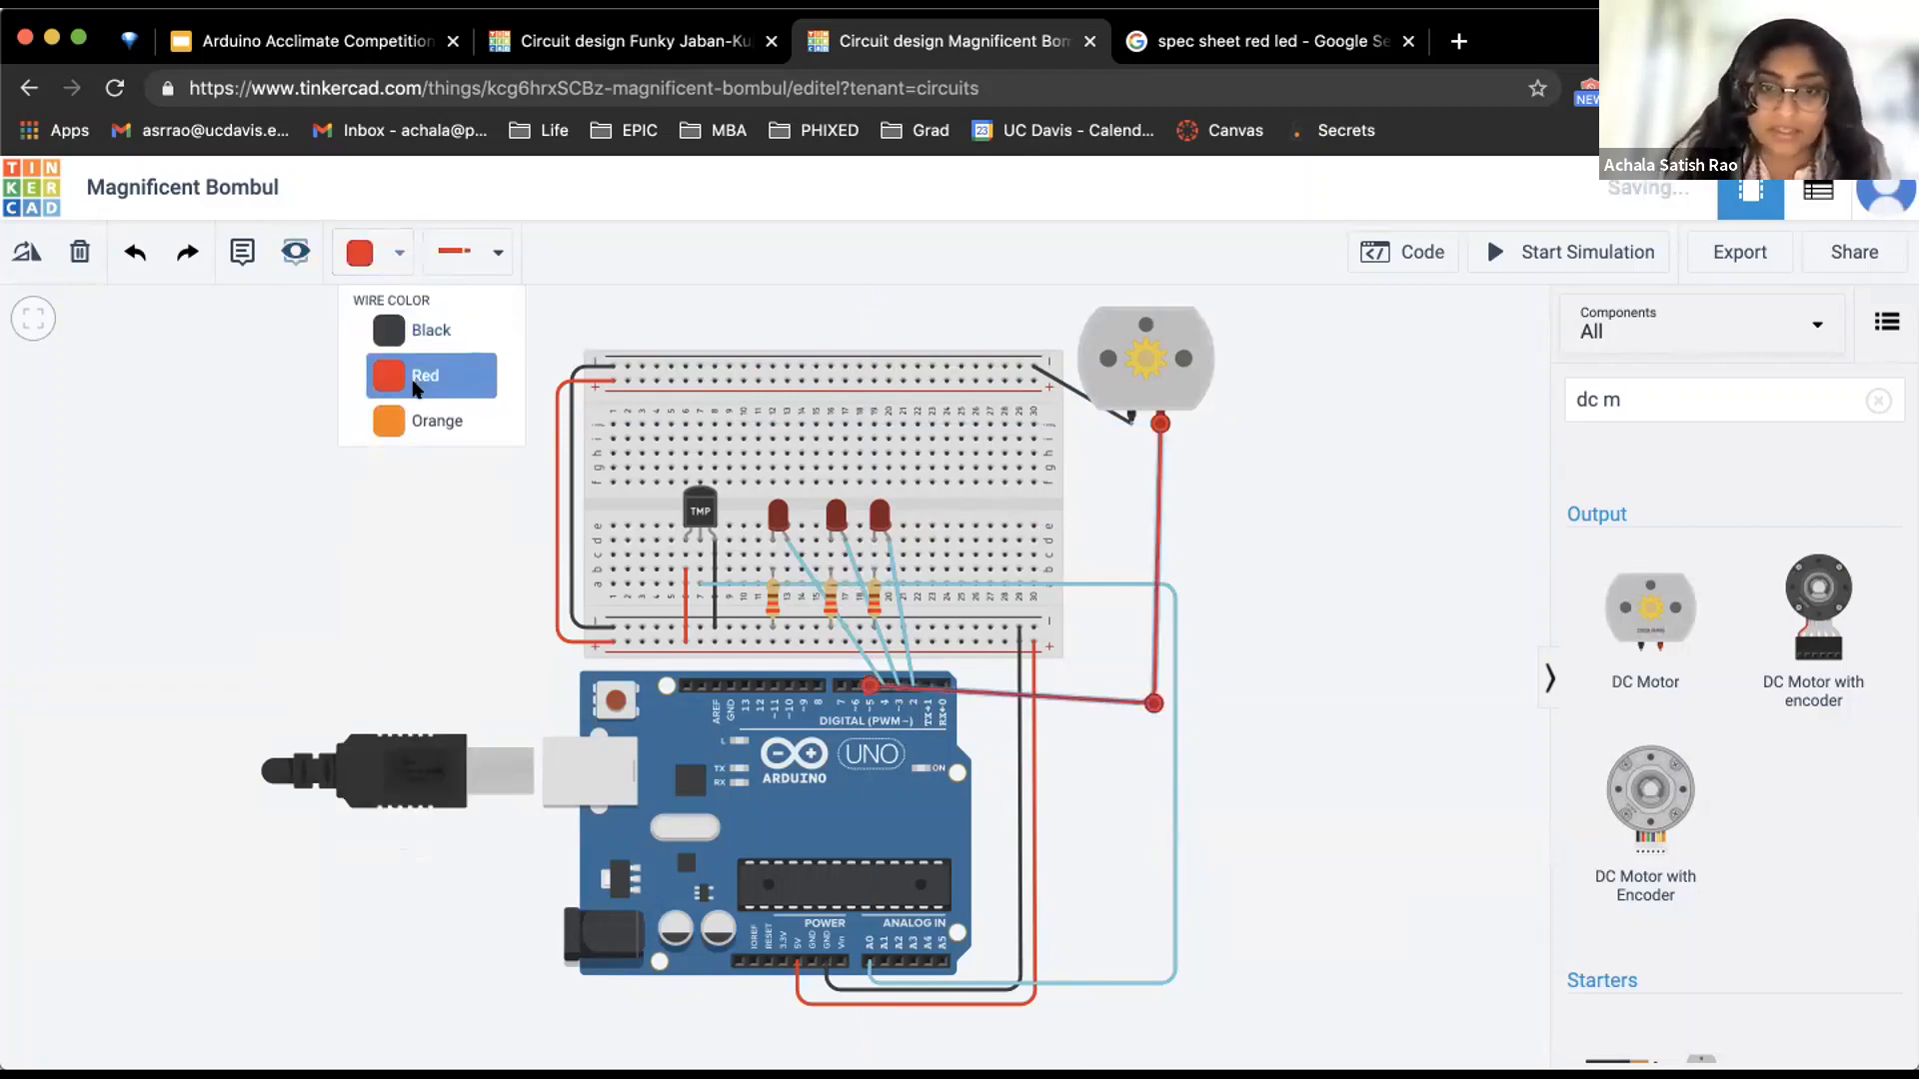
click(358, 252)
click(420, 432)
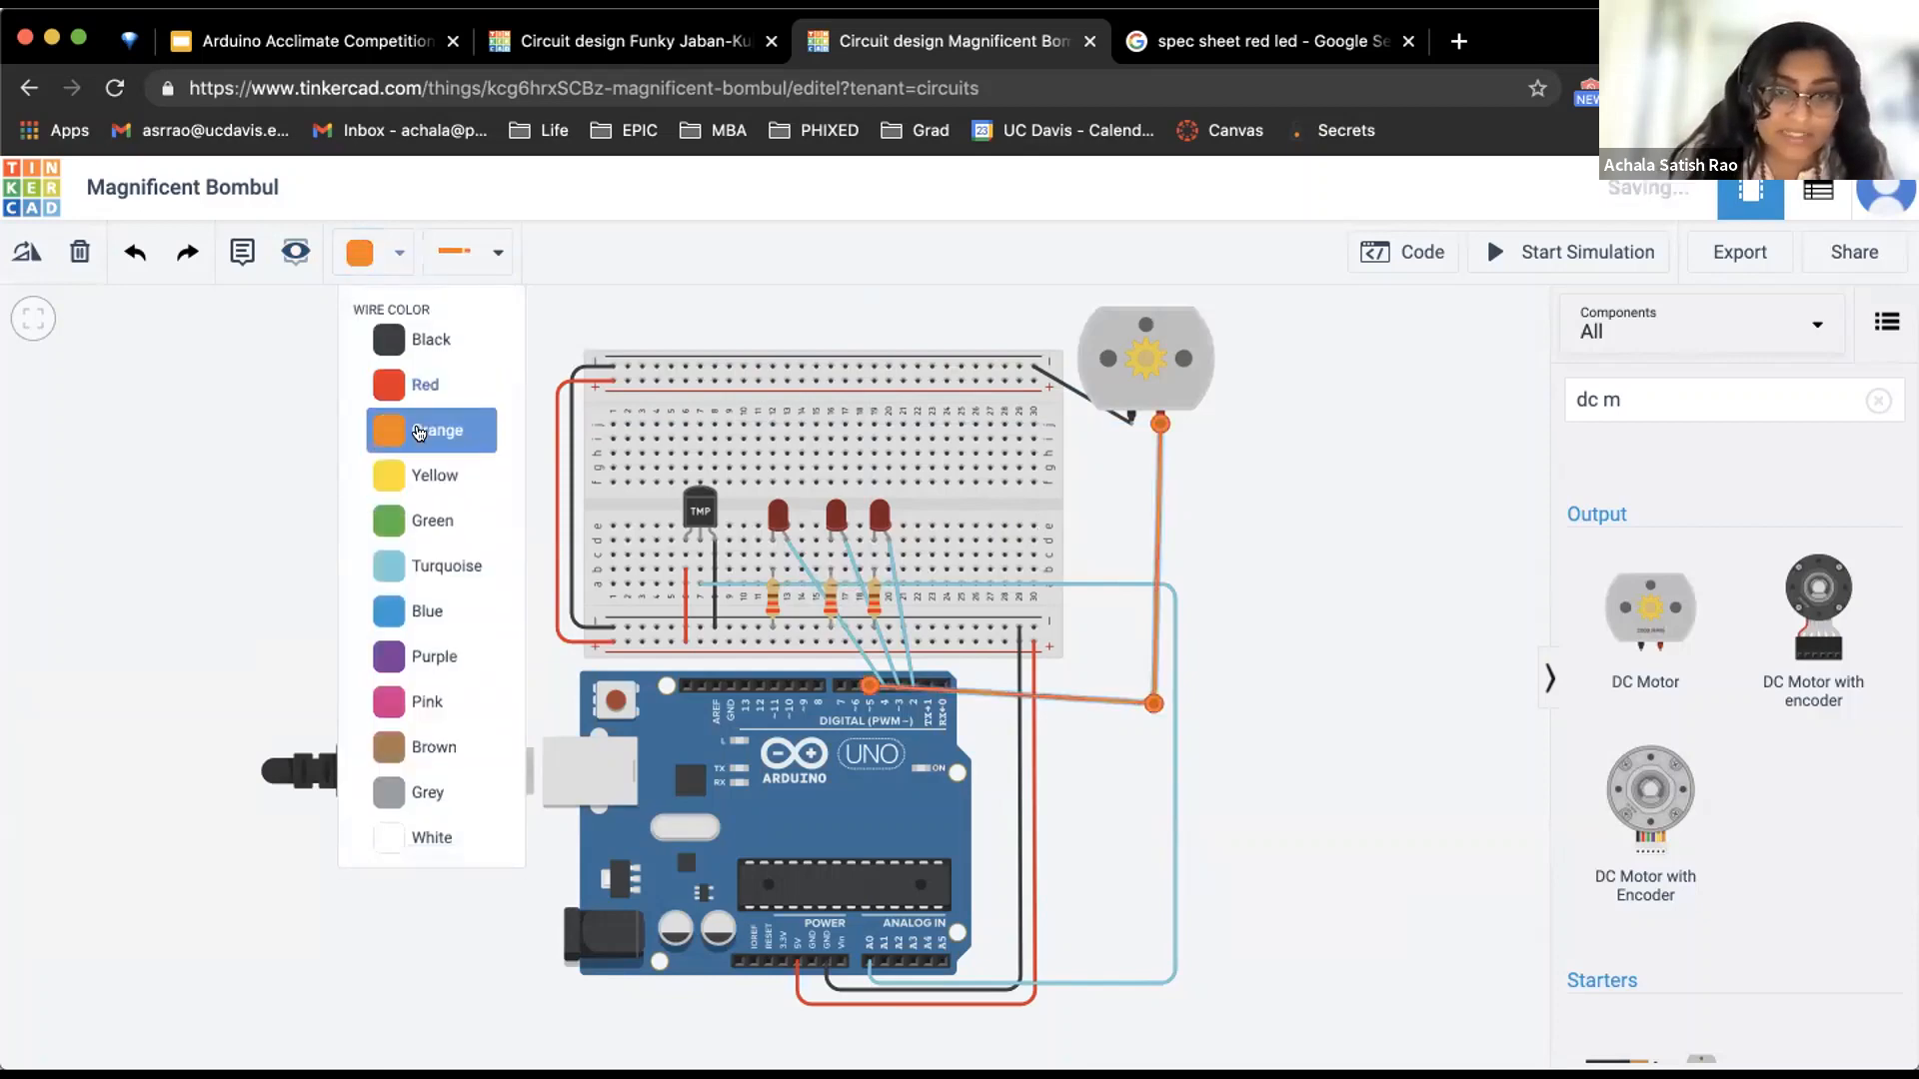
click(1393, 527)
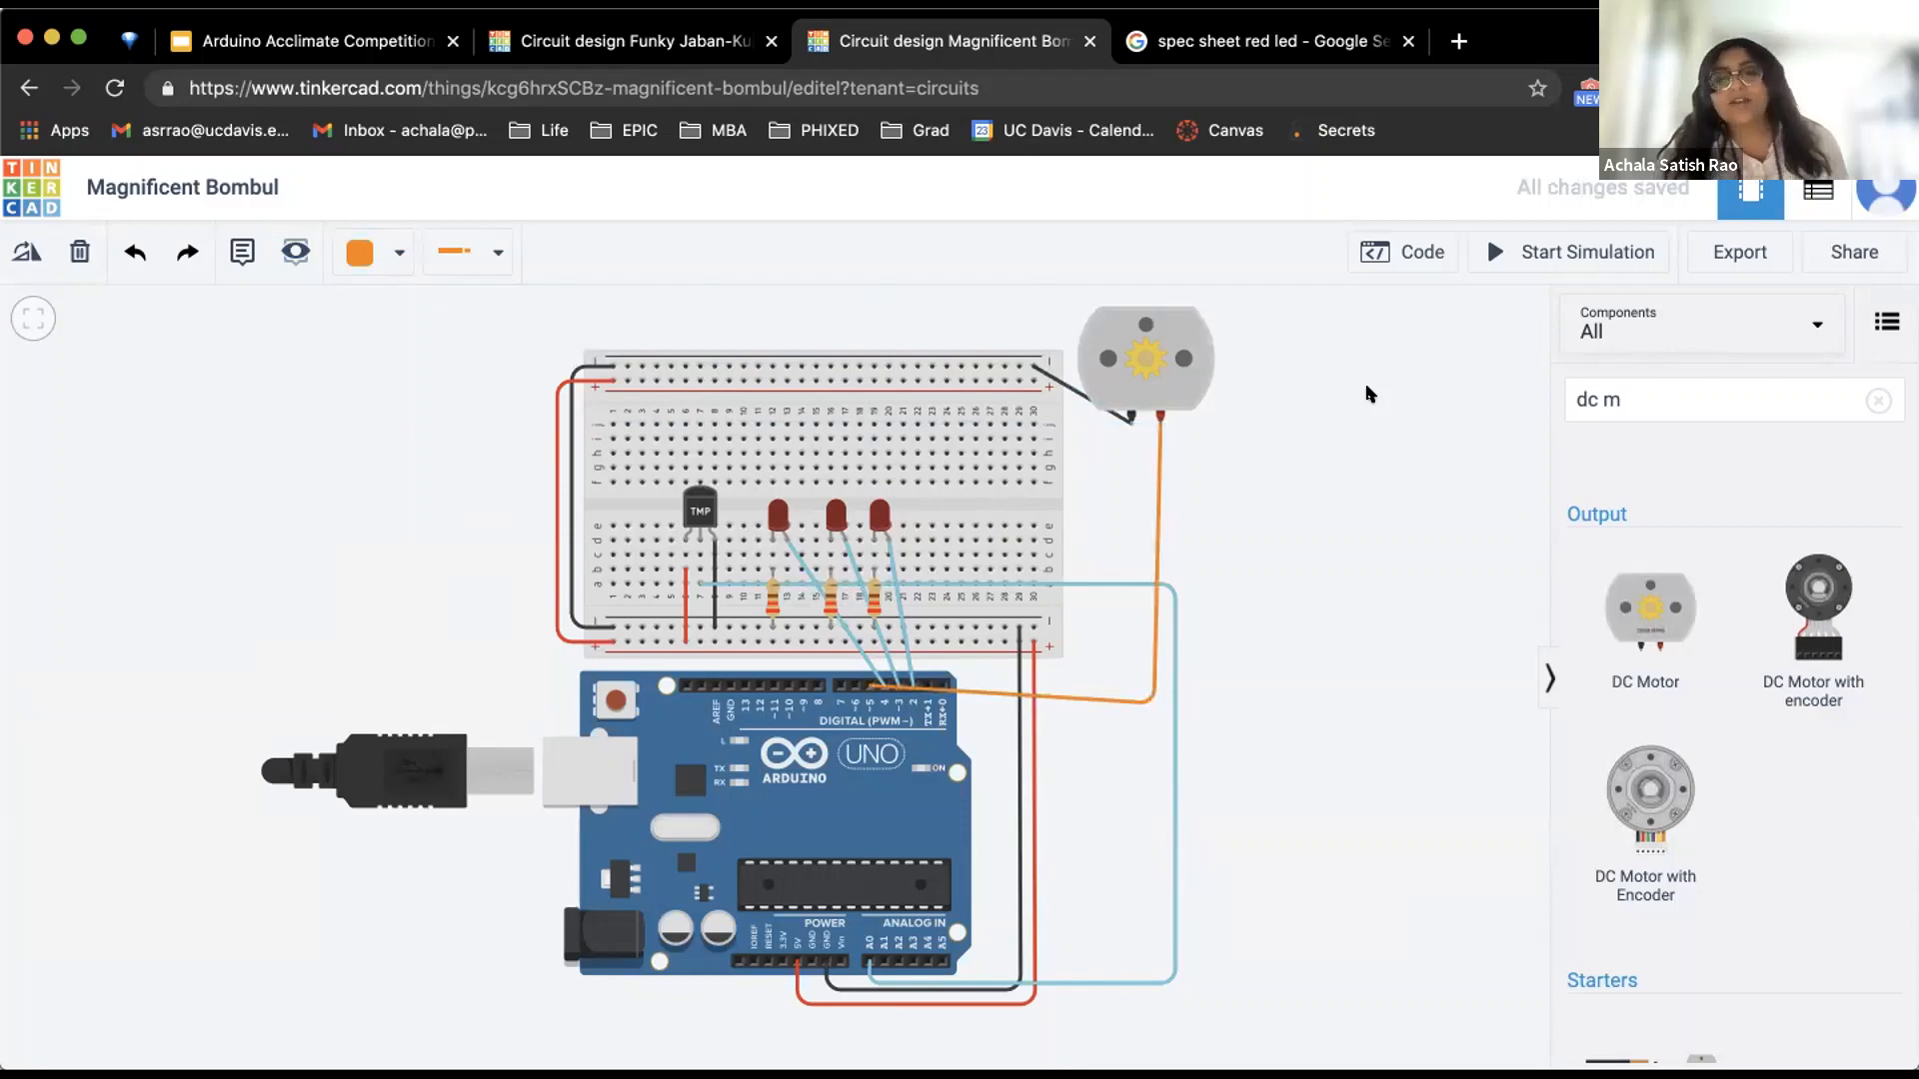
Open the Arduino's code editor and change the editing mode from Blocks to Text
click(1410, 262)
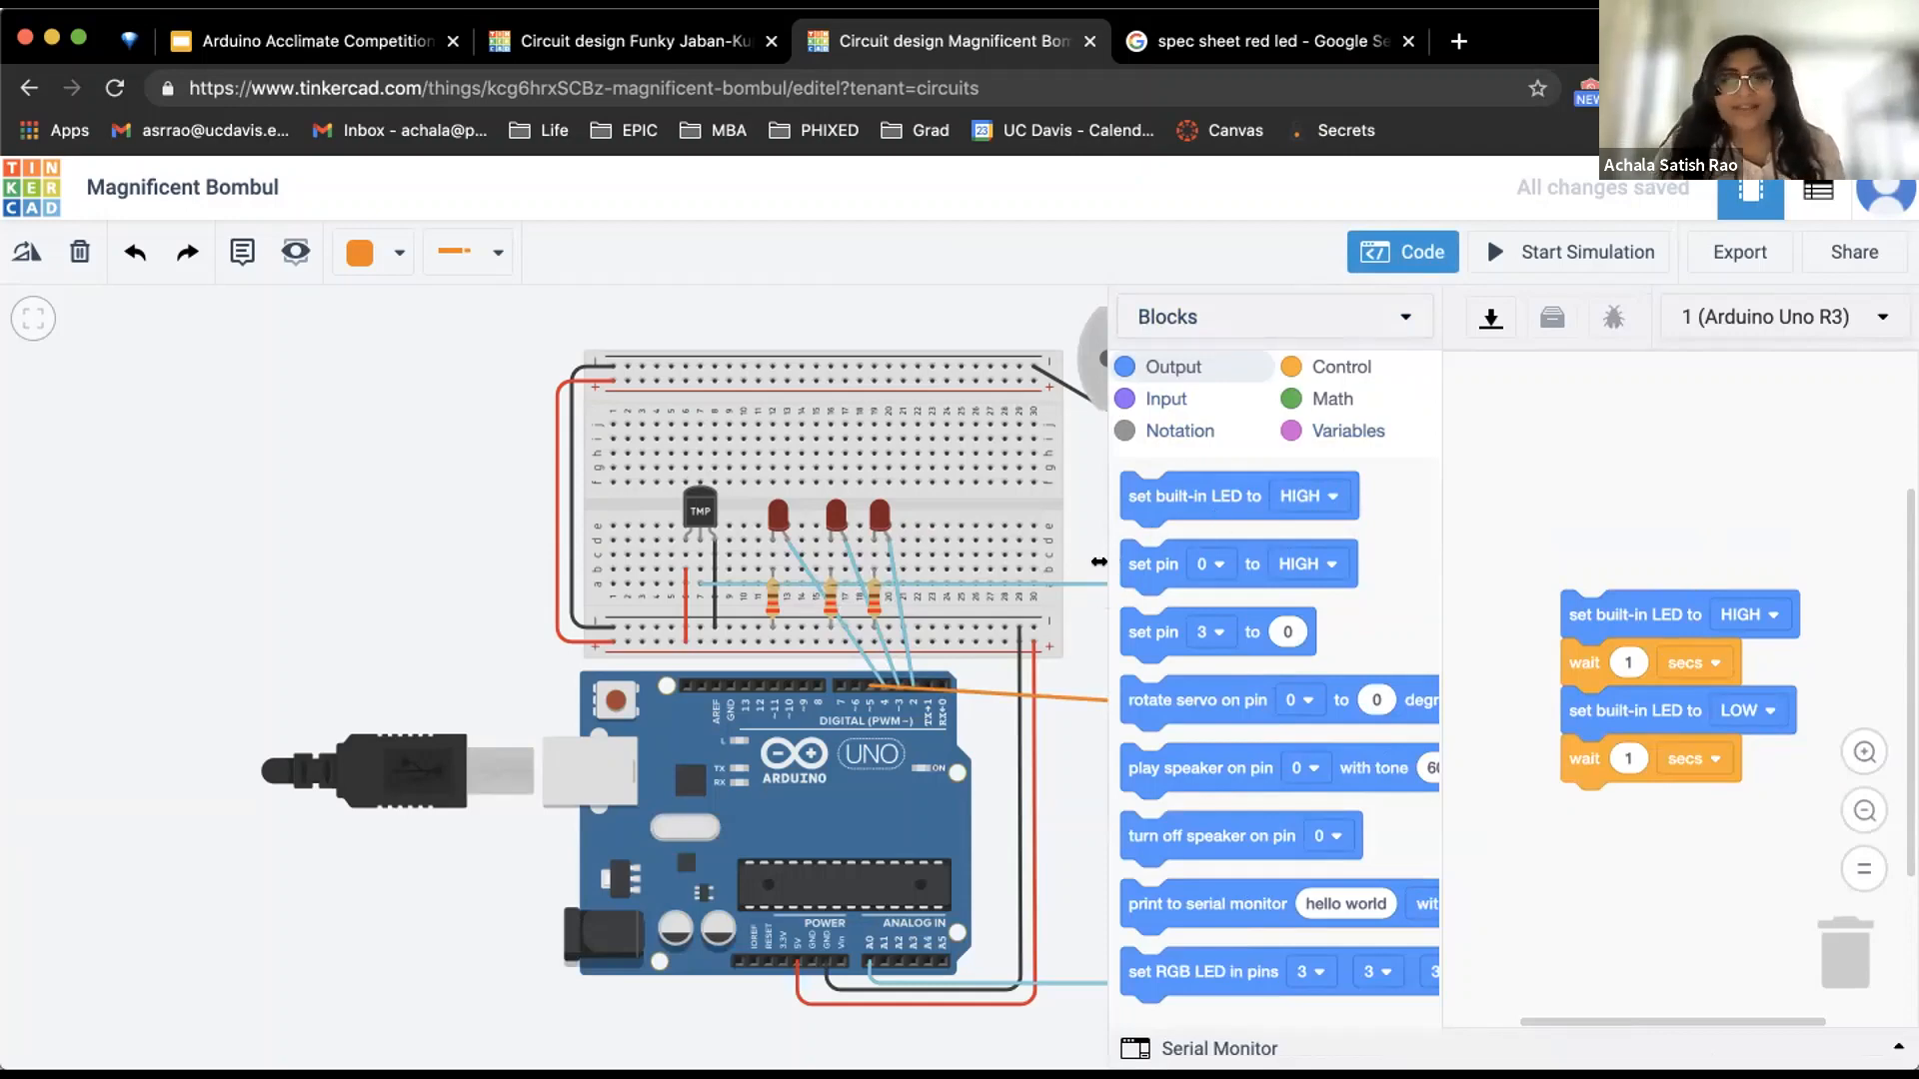
click(1330, 494)
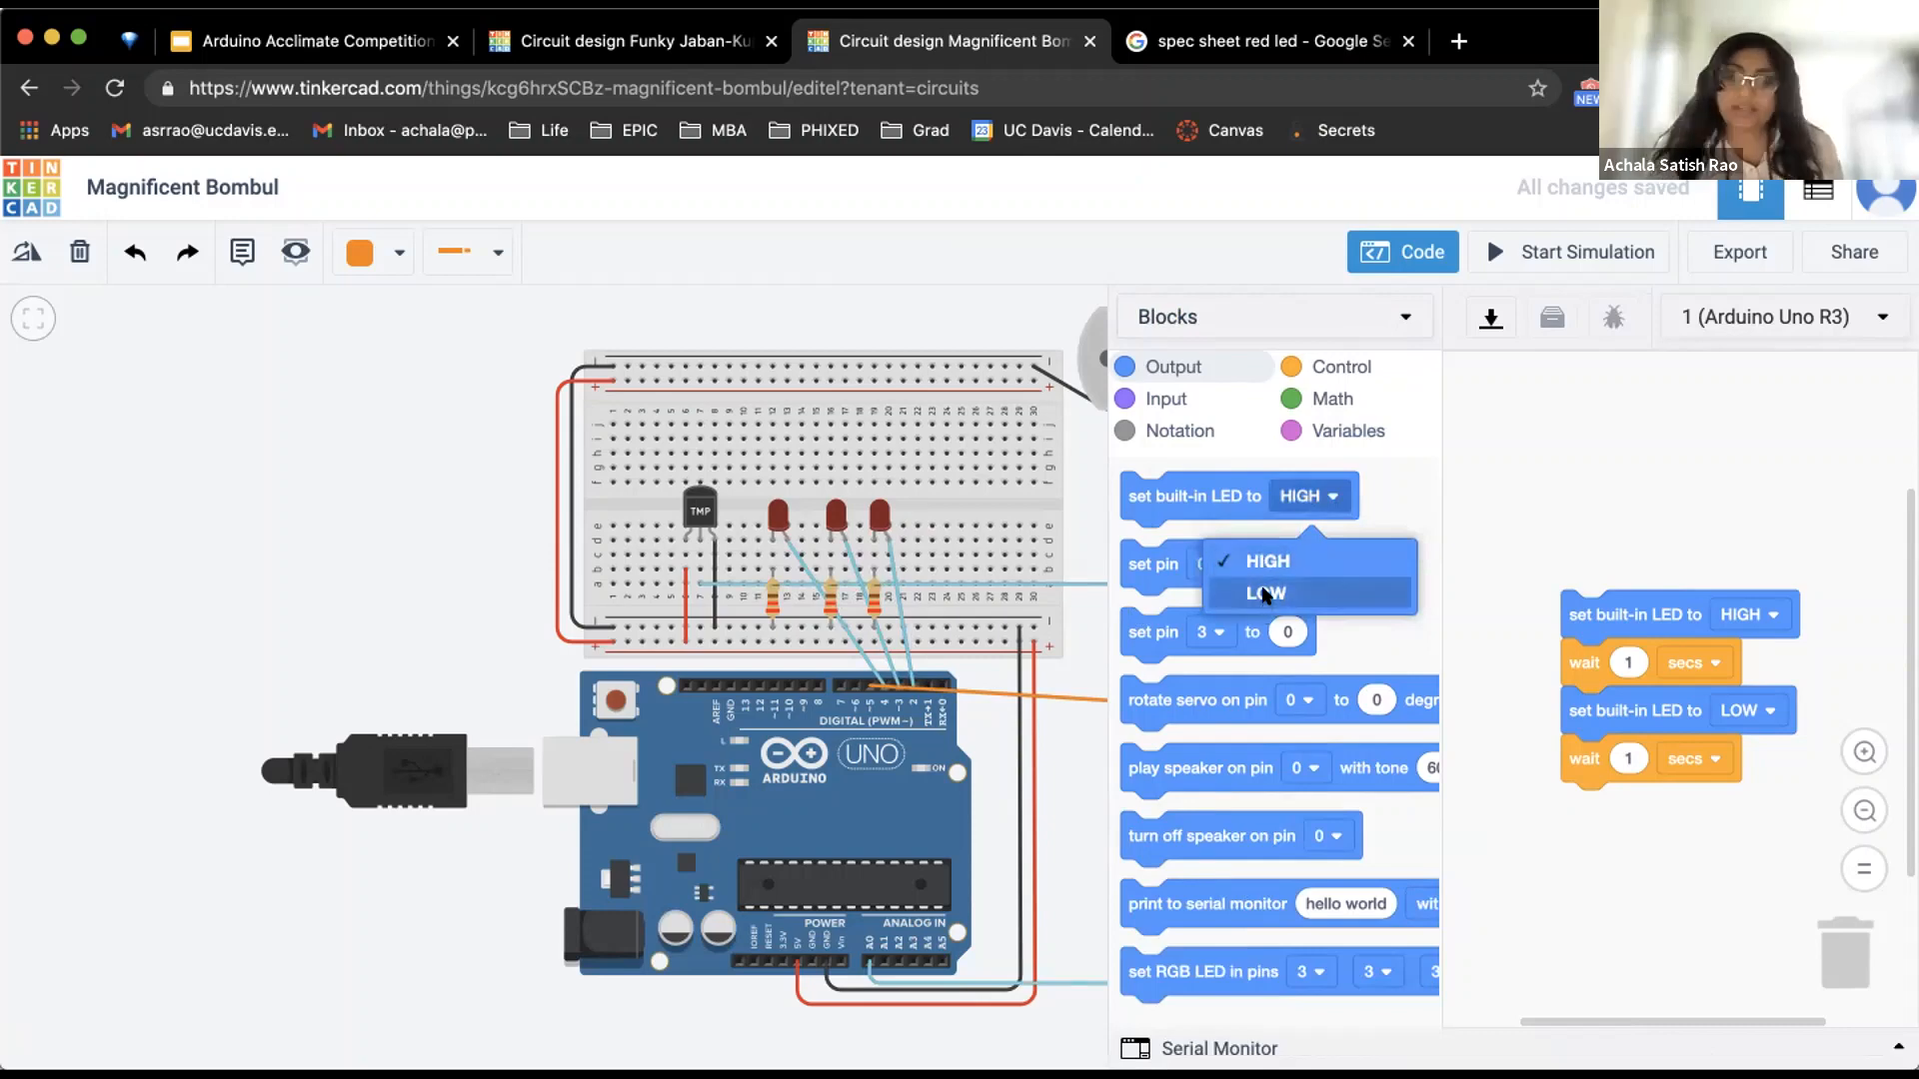
click(1483, 456)
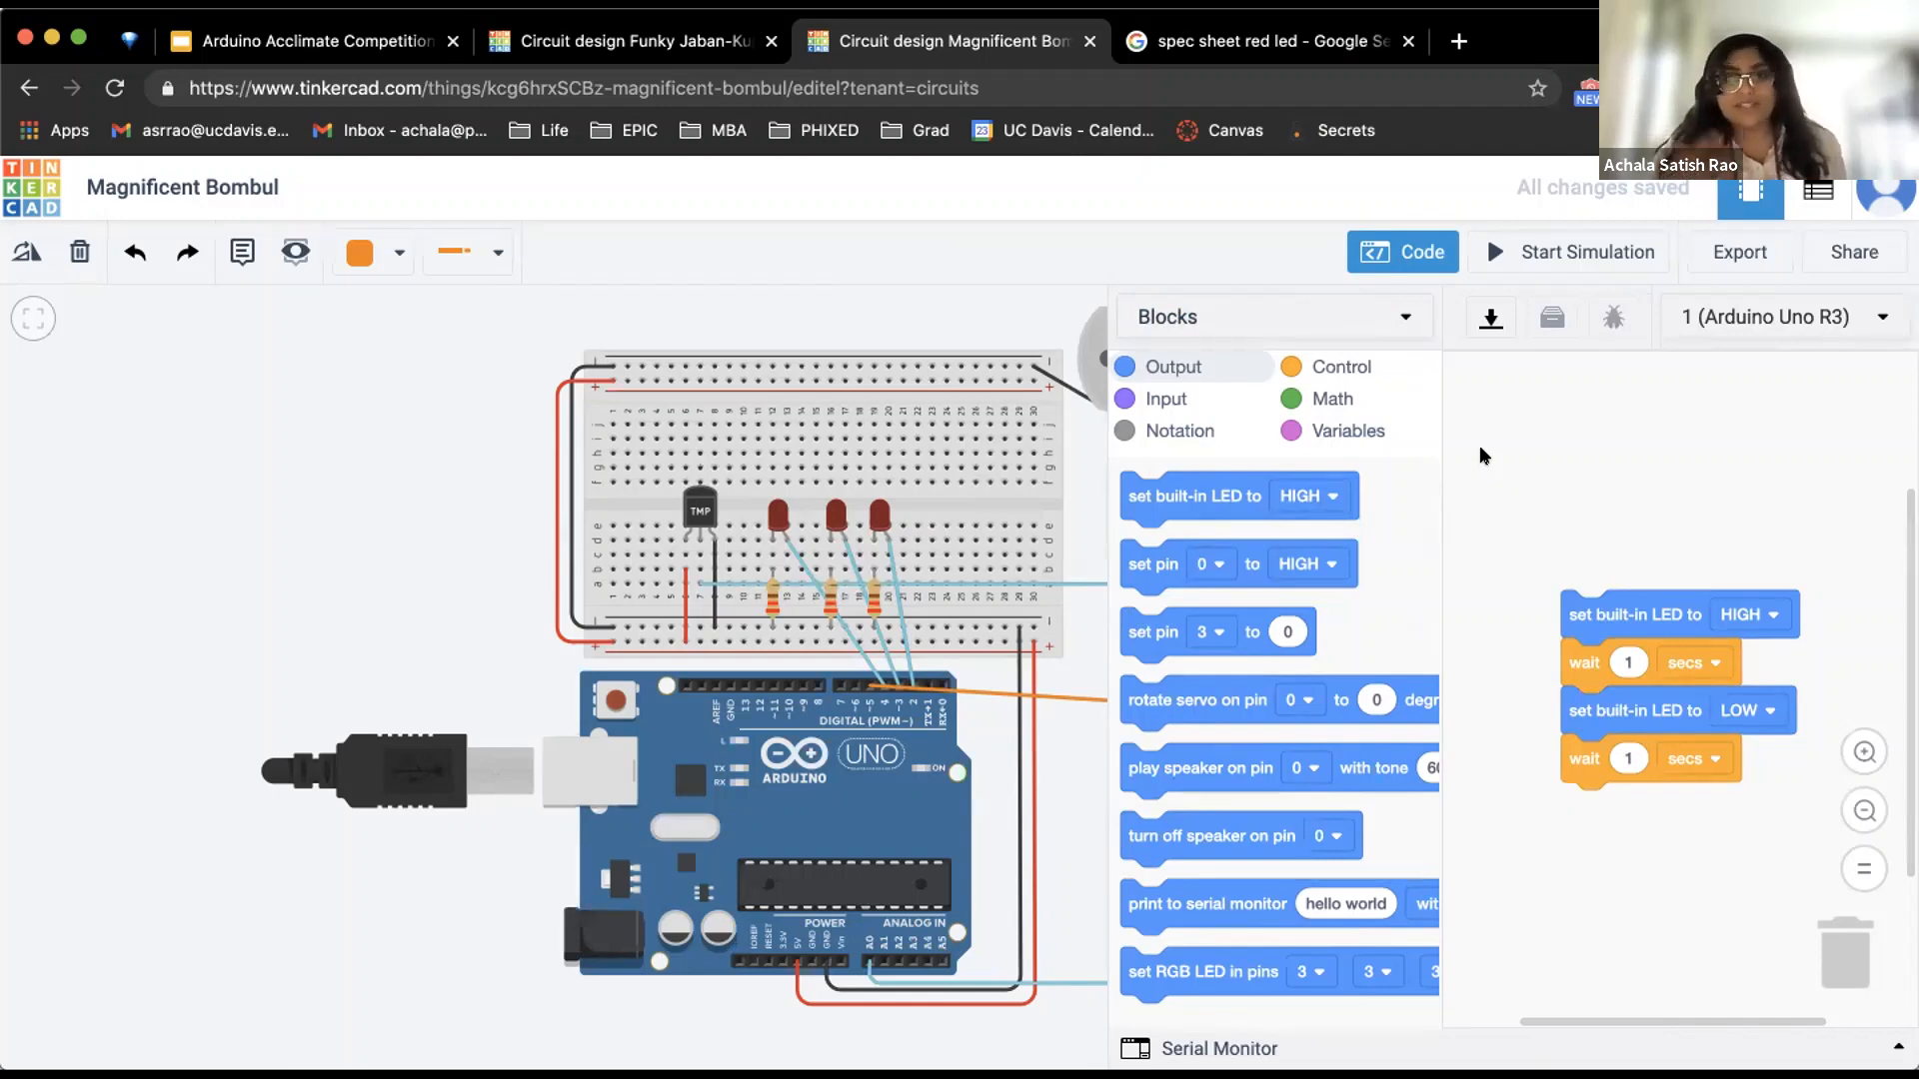
click(1365, 316)
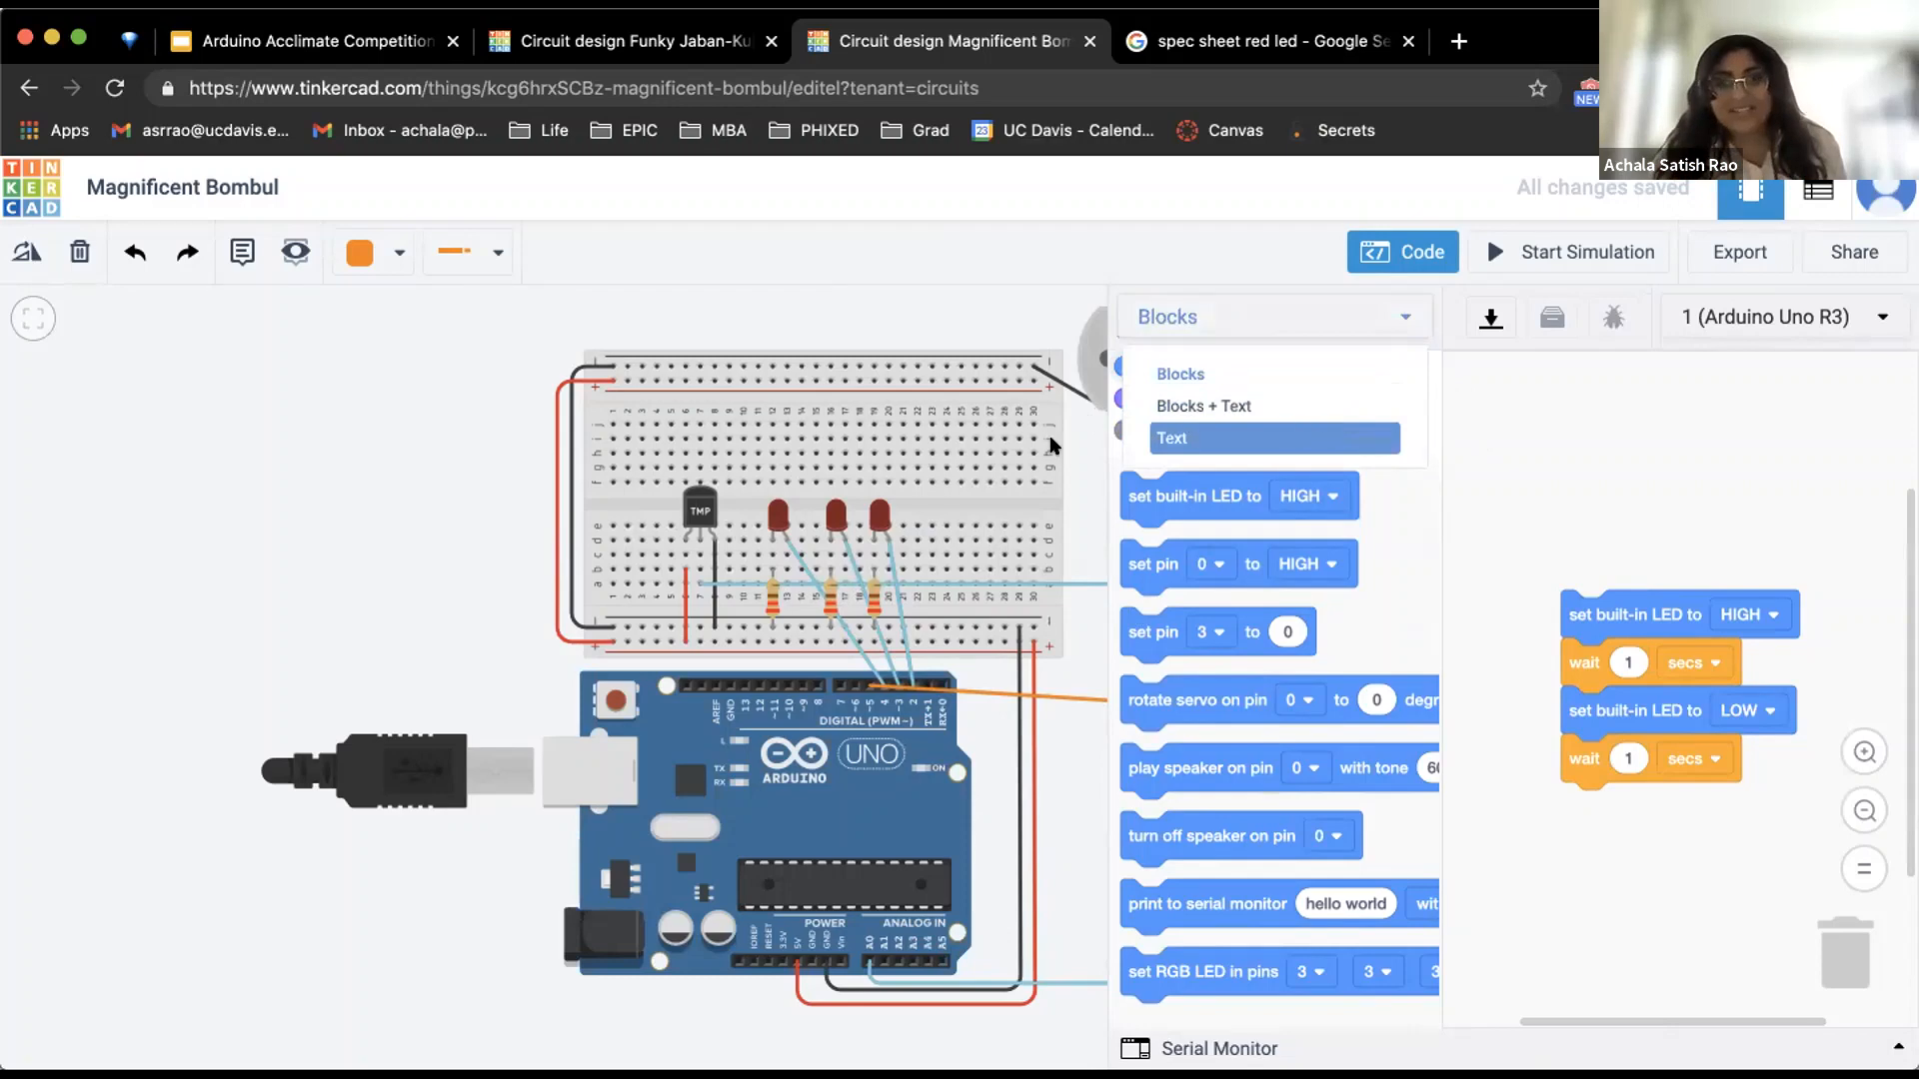
click(1175, 438)
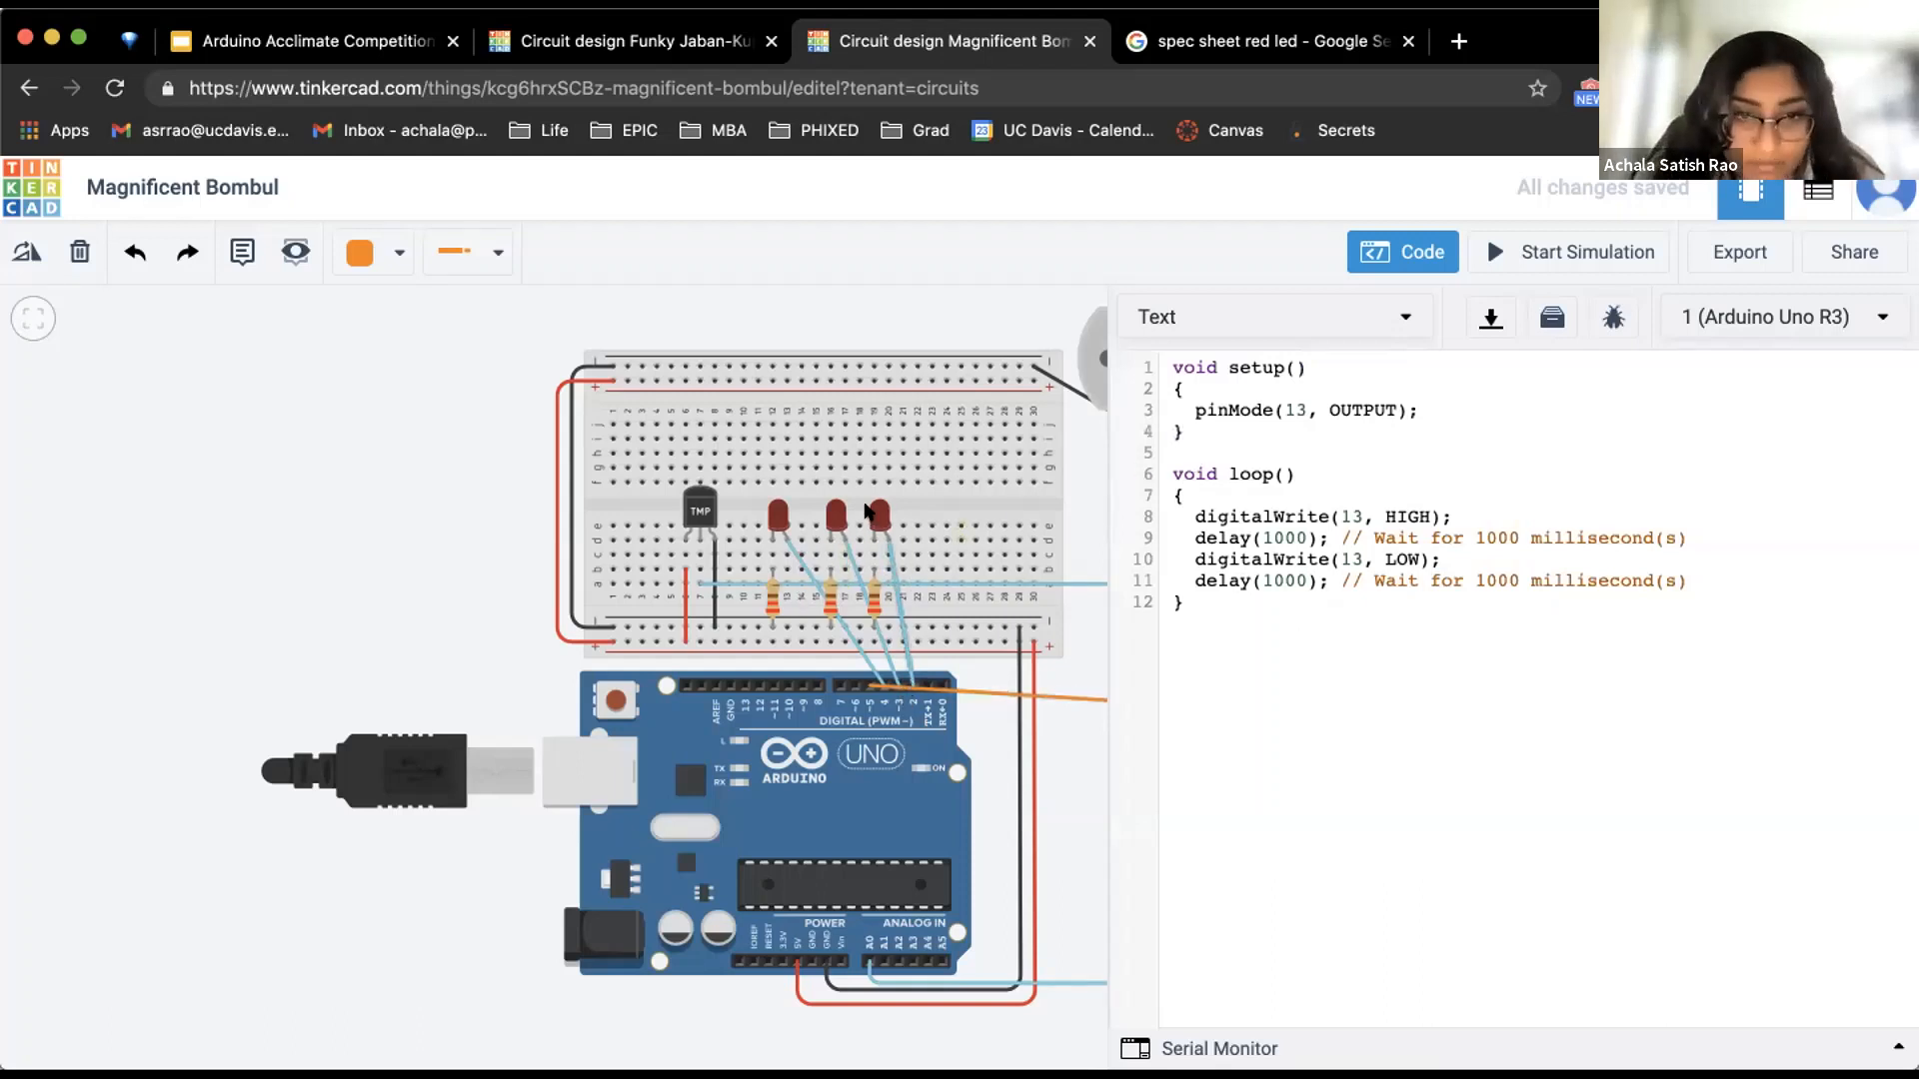
Set the pin number in the setup function's pinMode OUTPUT statement to 2
click(1289, 410)
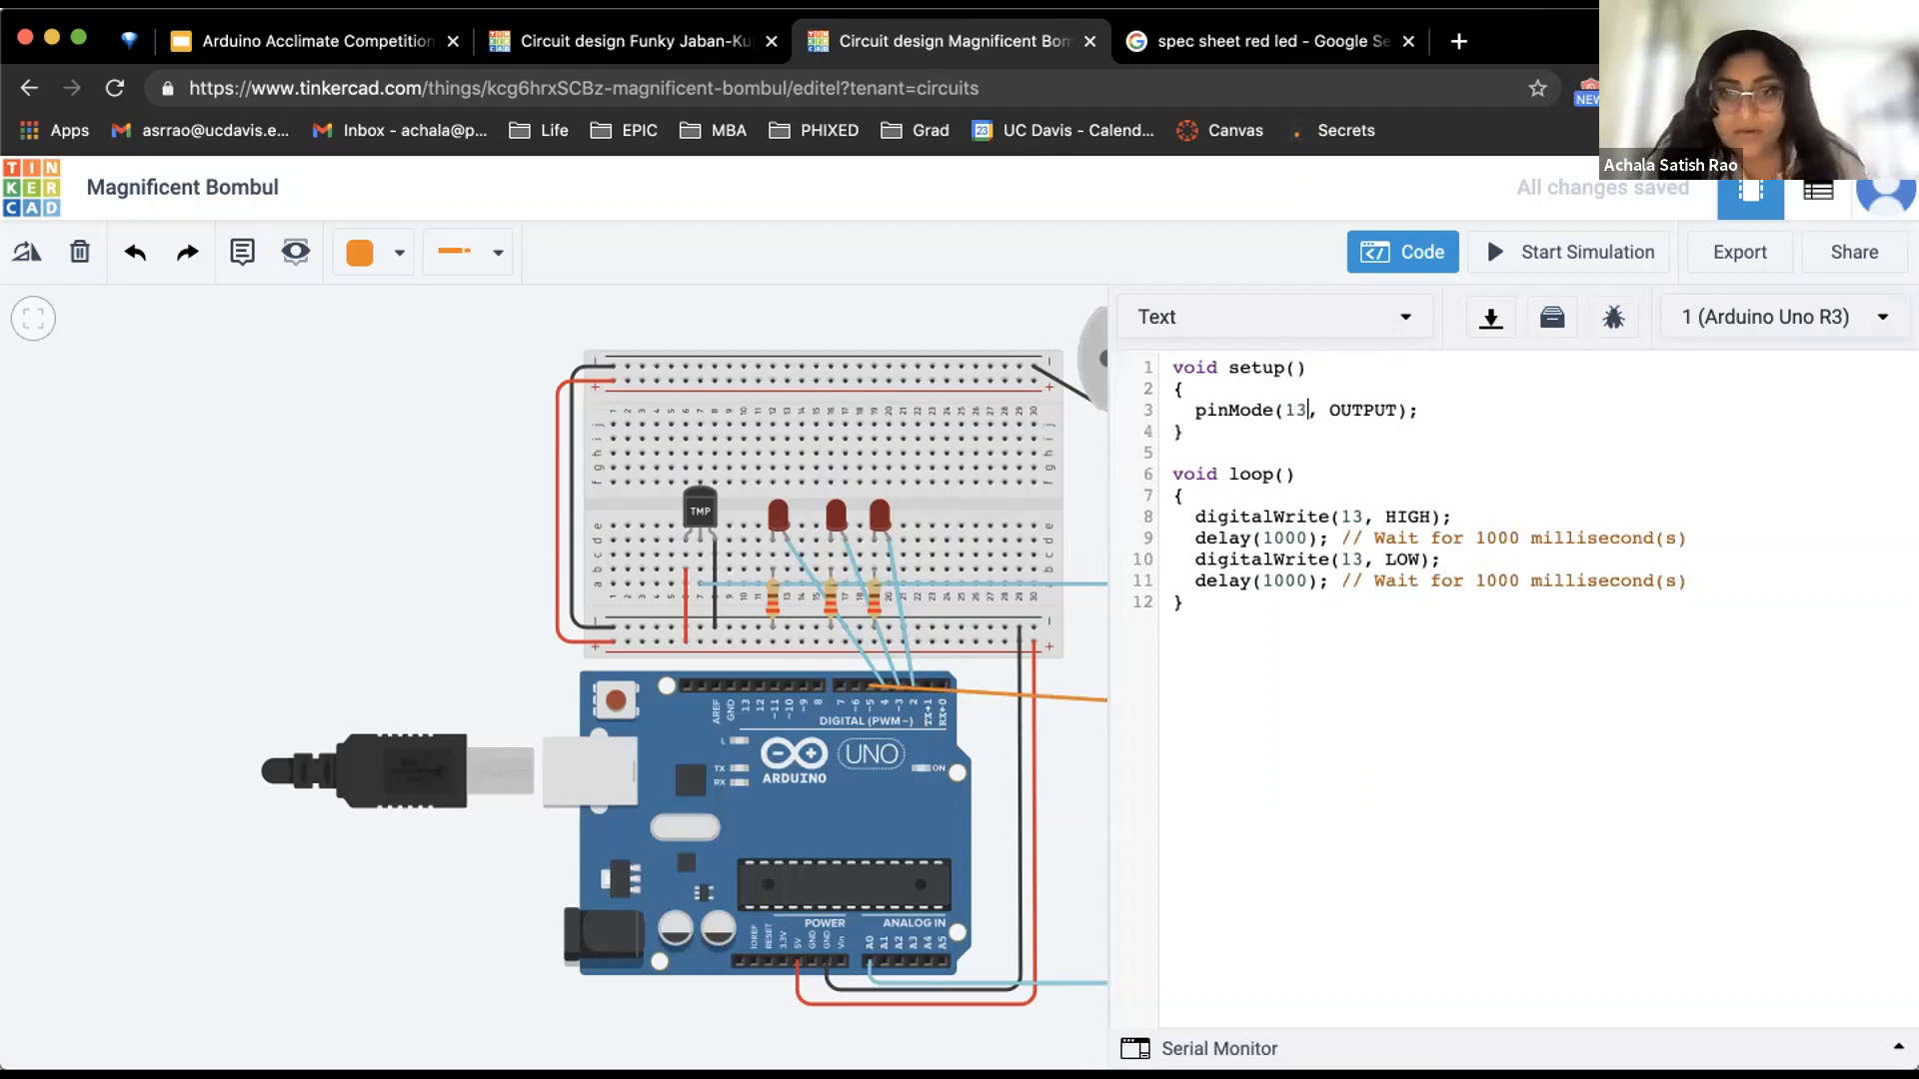
key(BackSpace)
key(BackSpace)
text(2)
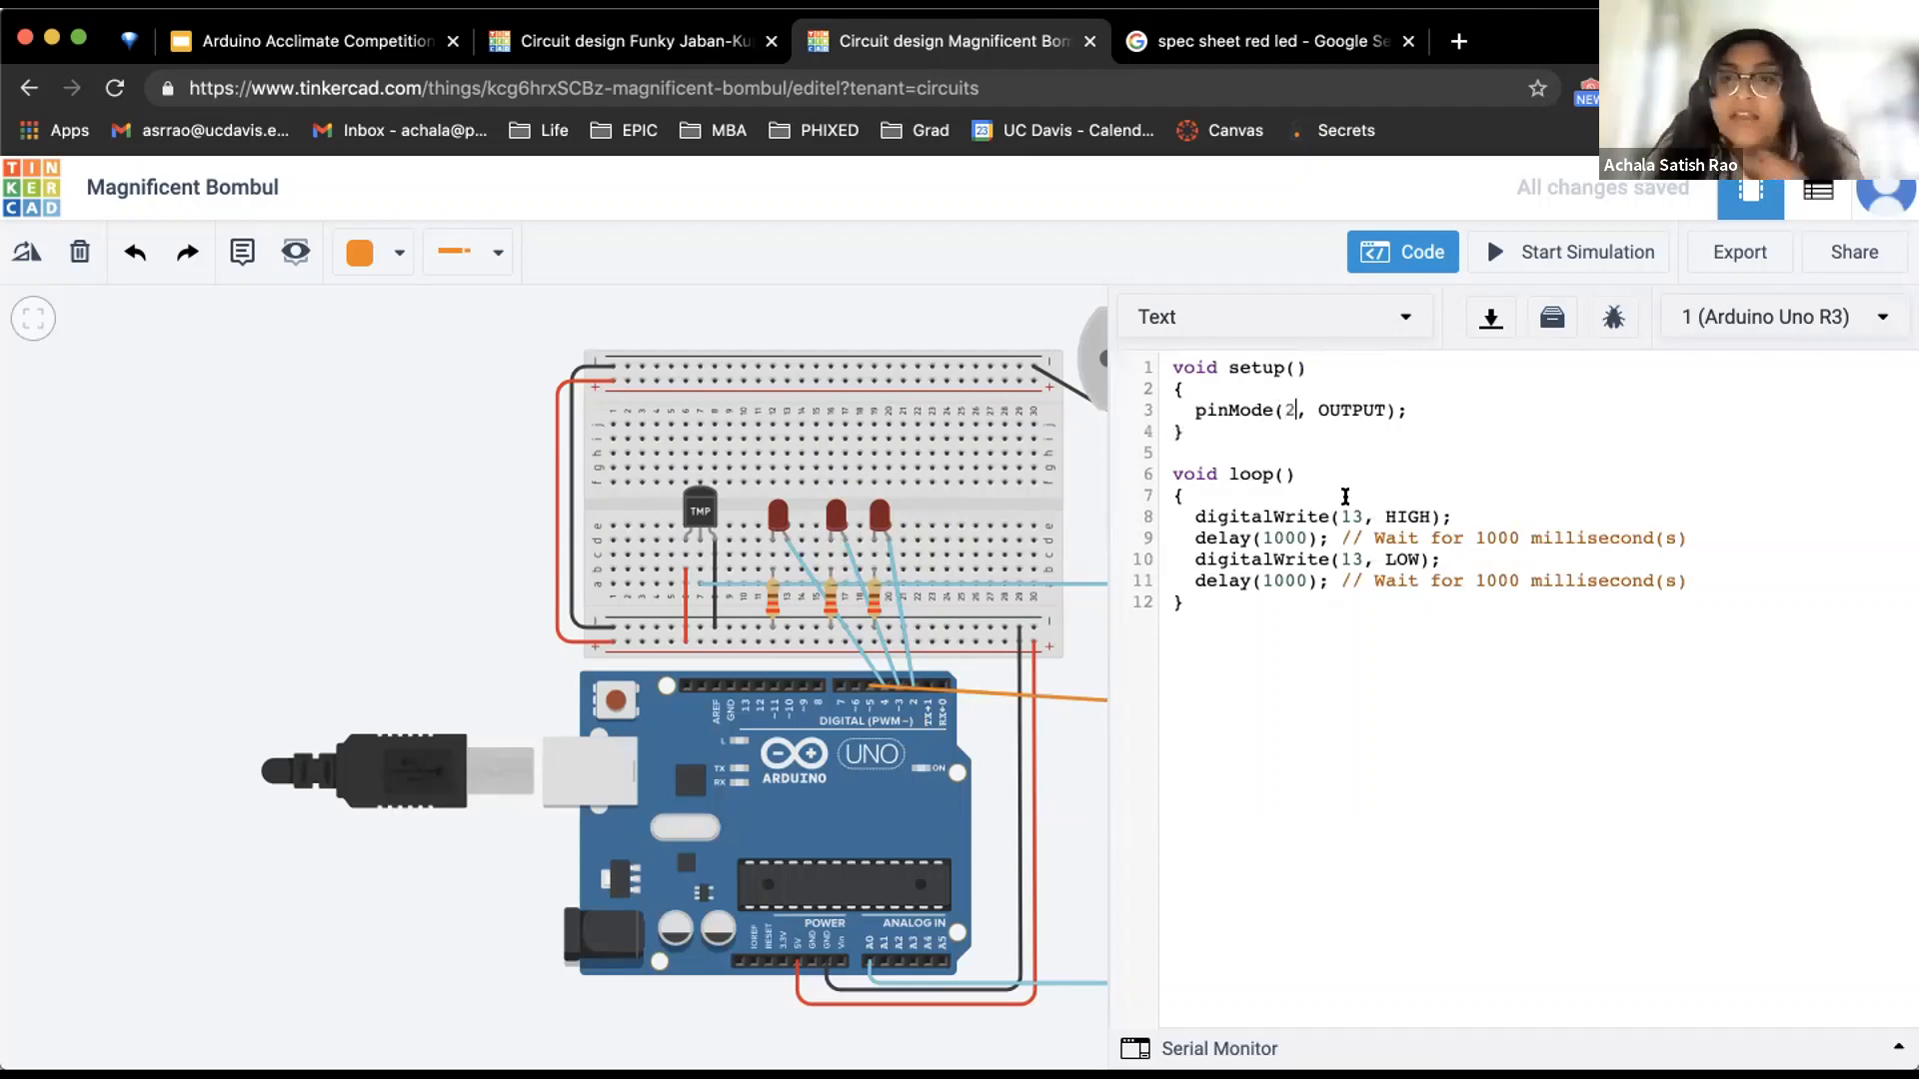
Set the pin number in the loop function's digitalWrite HIGH statement to 2
click(1355, 512)
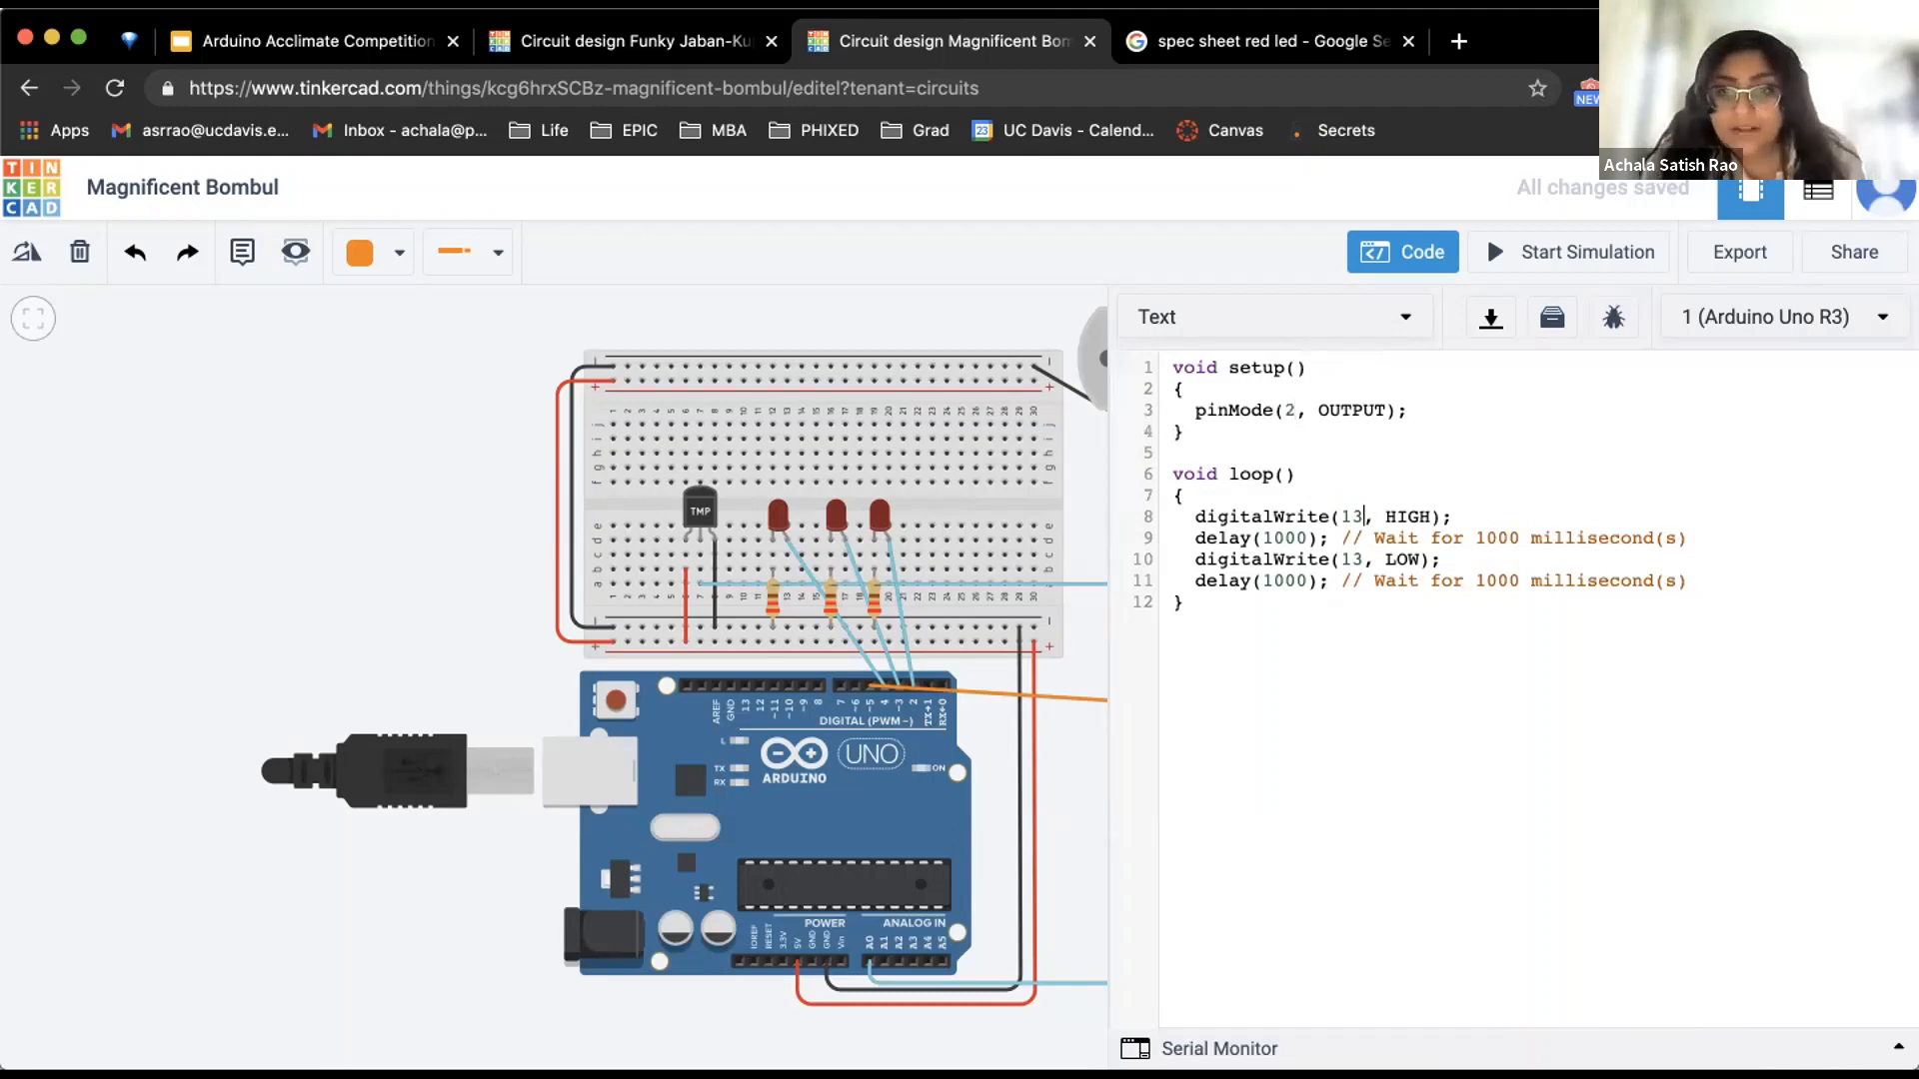
key(BackSpace)
key(Delete)
text(2)
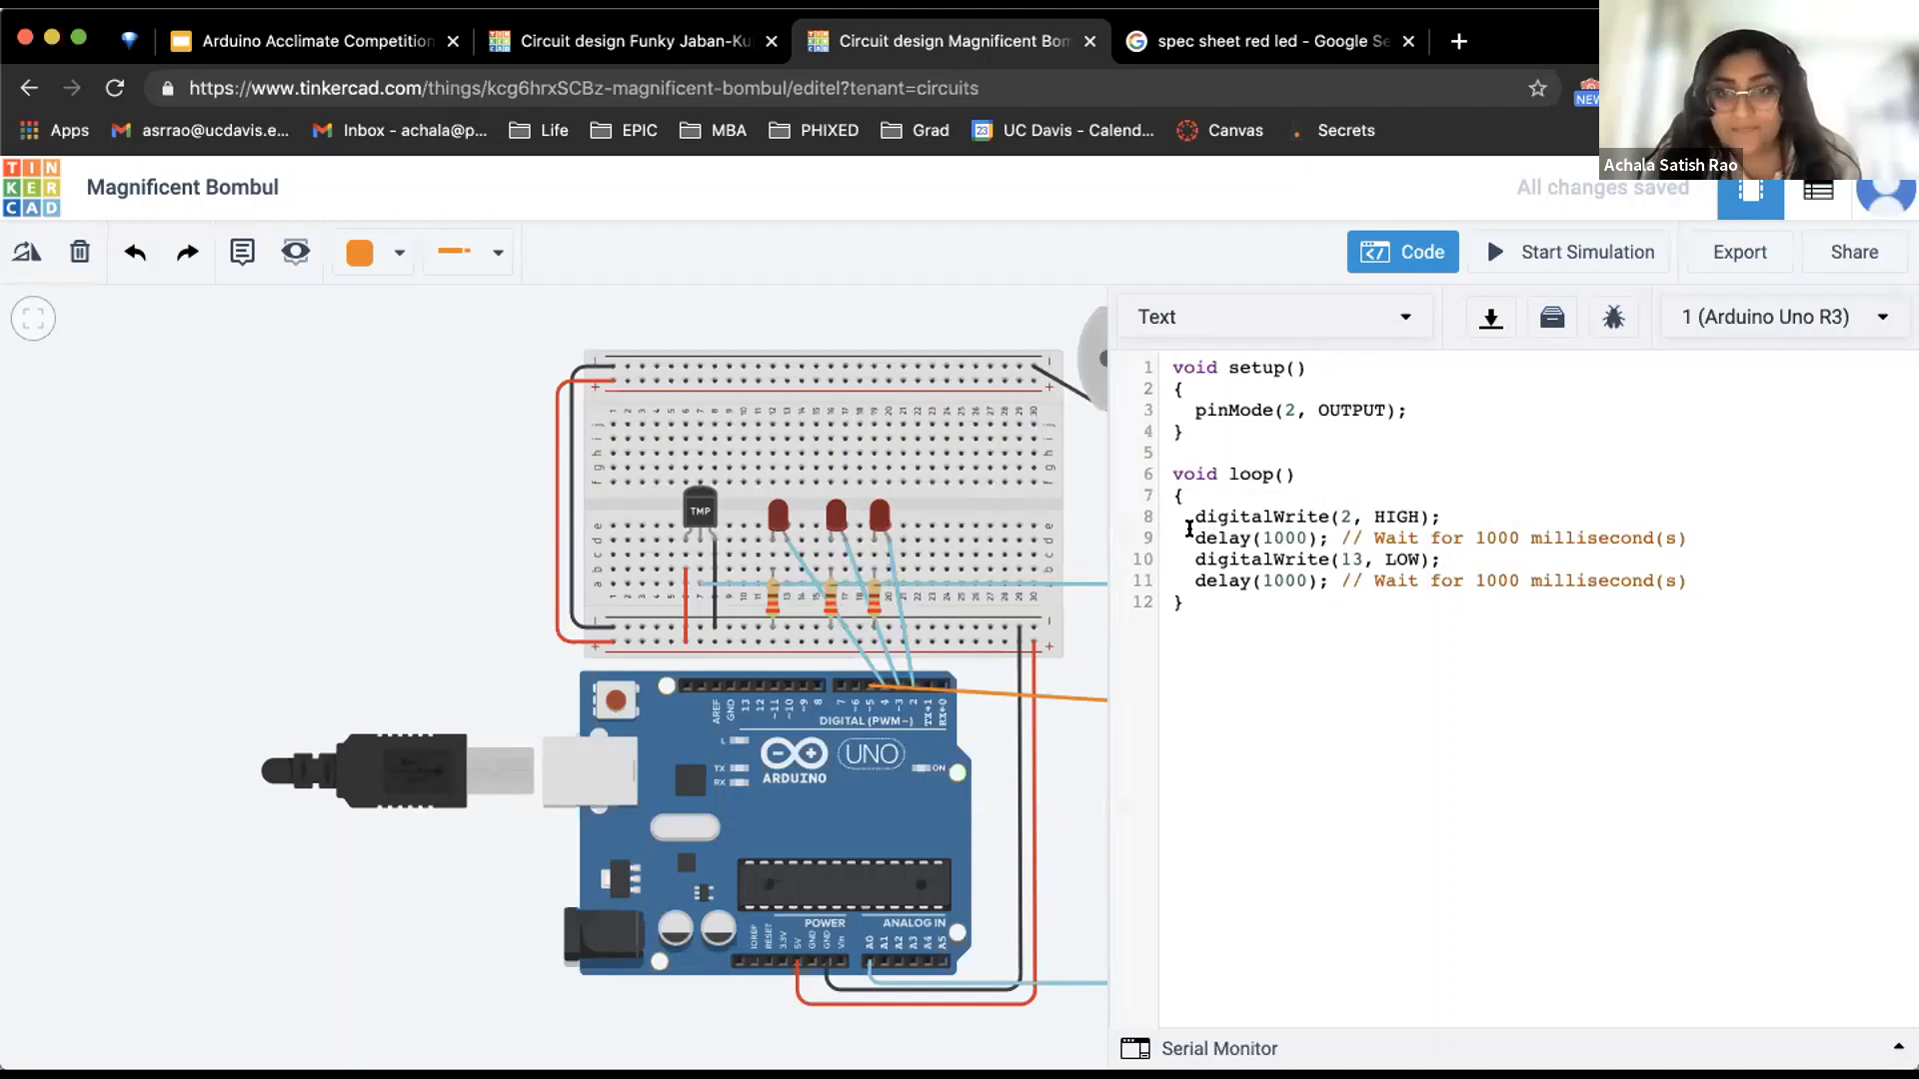
Try a 2000 ms delay after the digitalWrite HIGH statement, and set it back to 1000 ms
drag(1191, 537, 1773, 533)
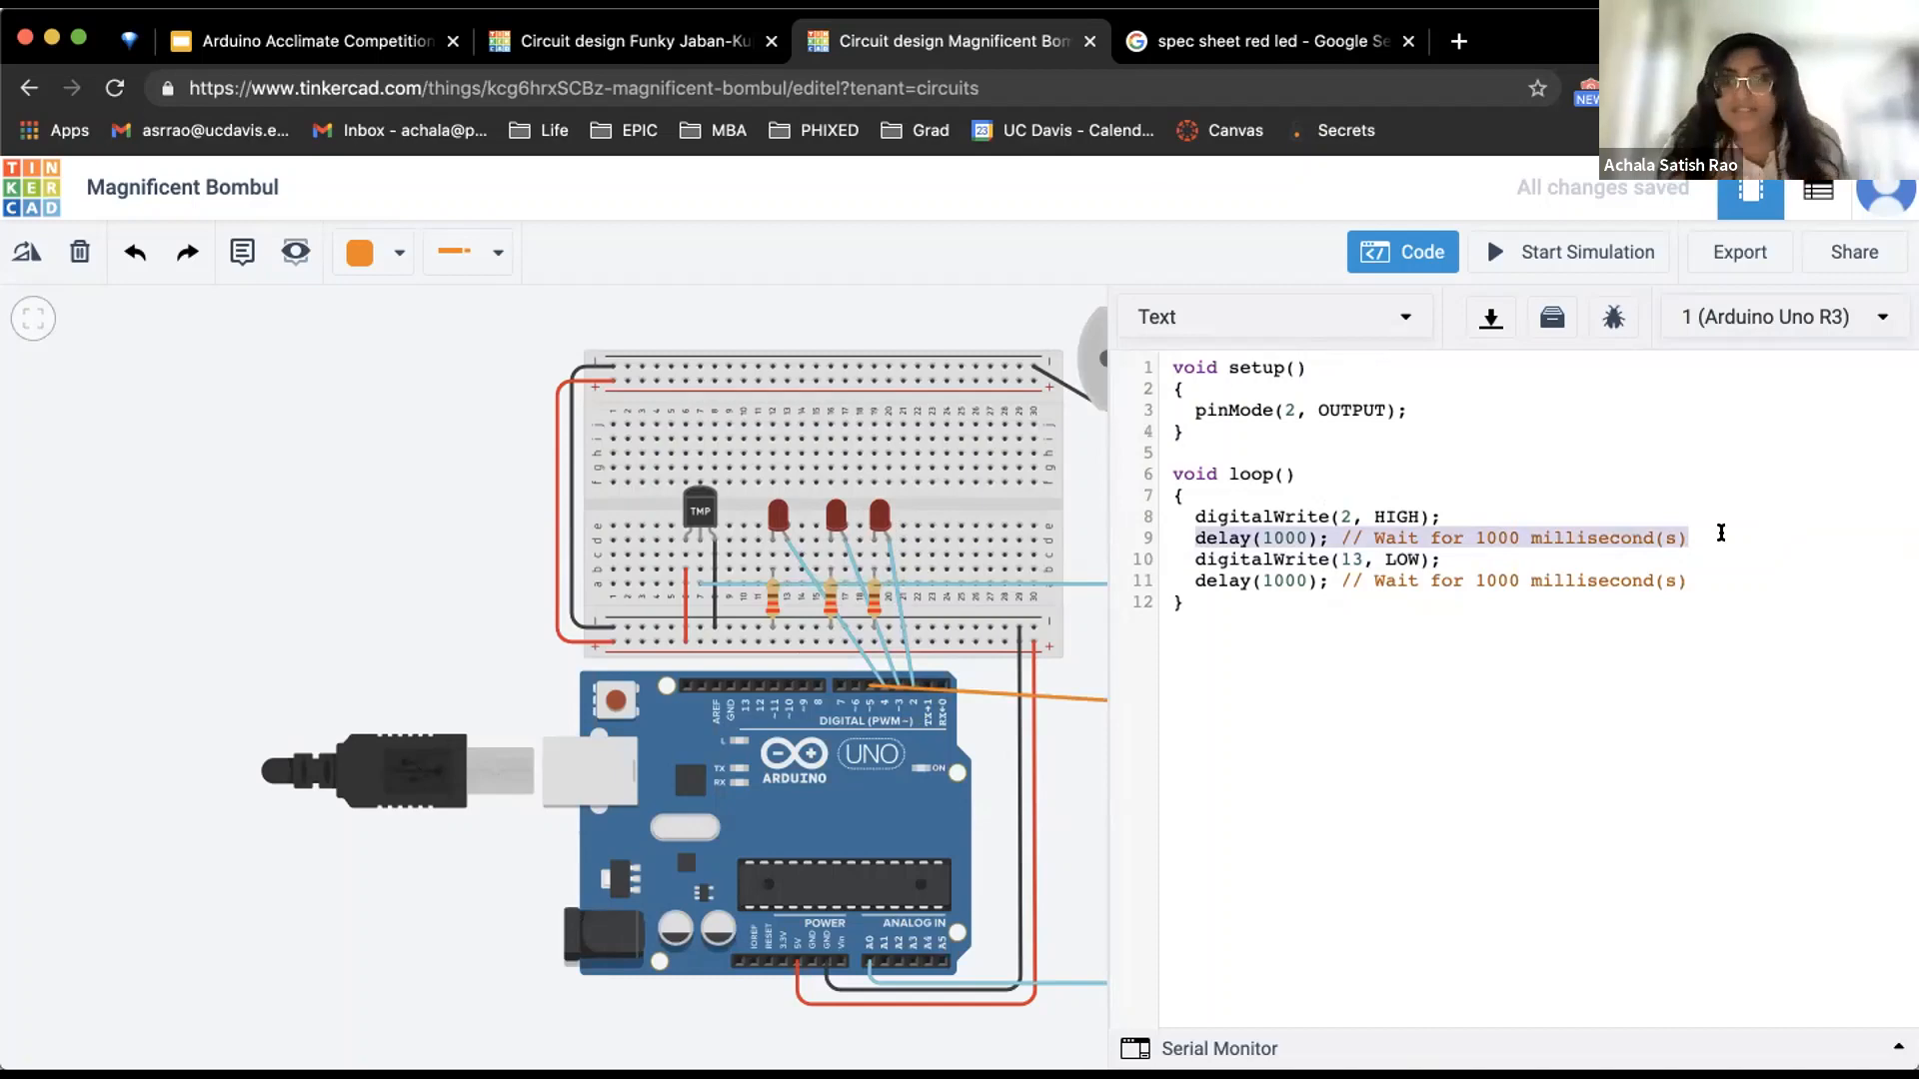
click(1721, 533)
drag(1261, 536, 1303, 536)
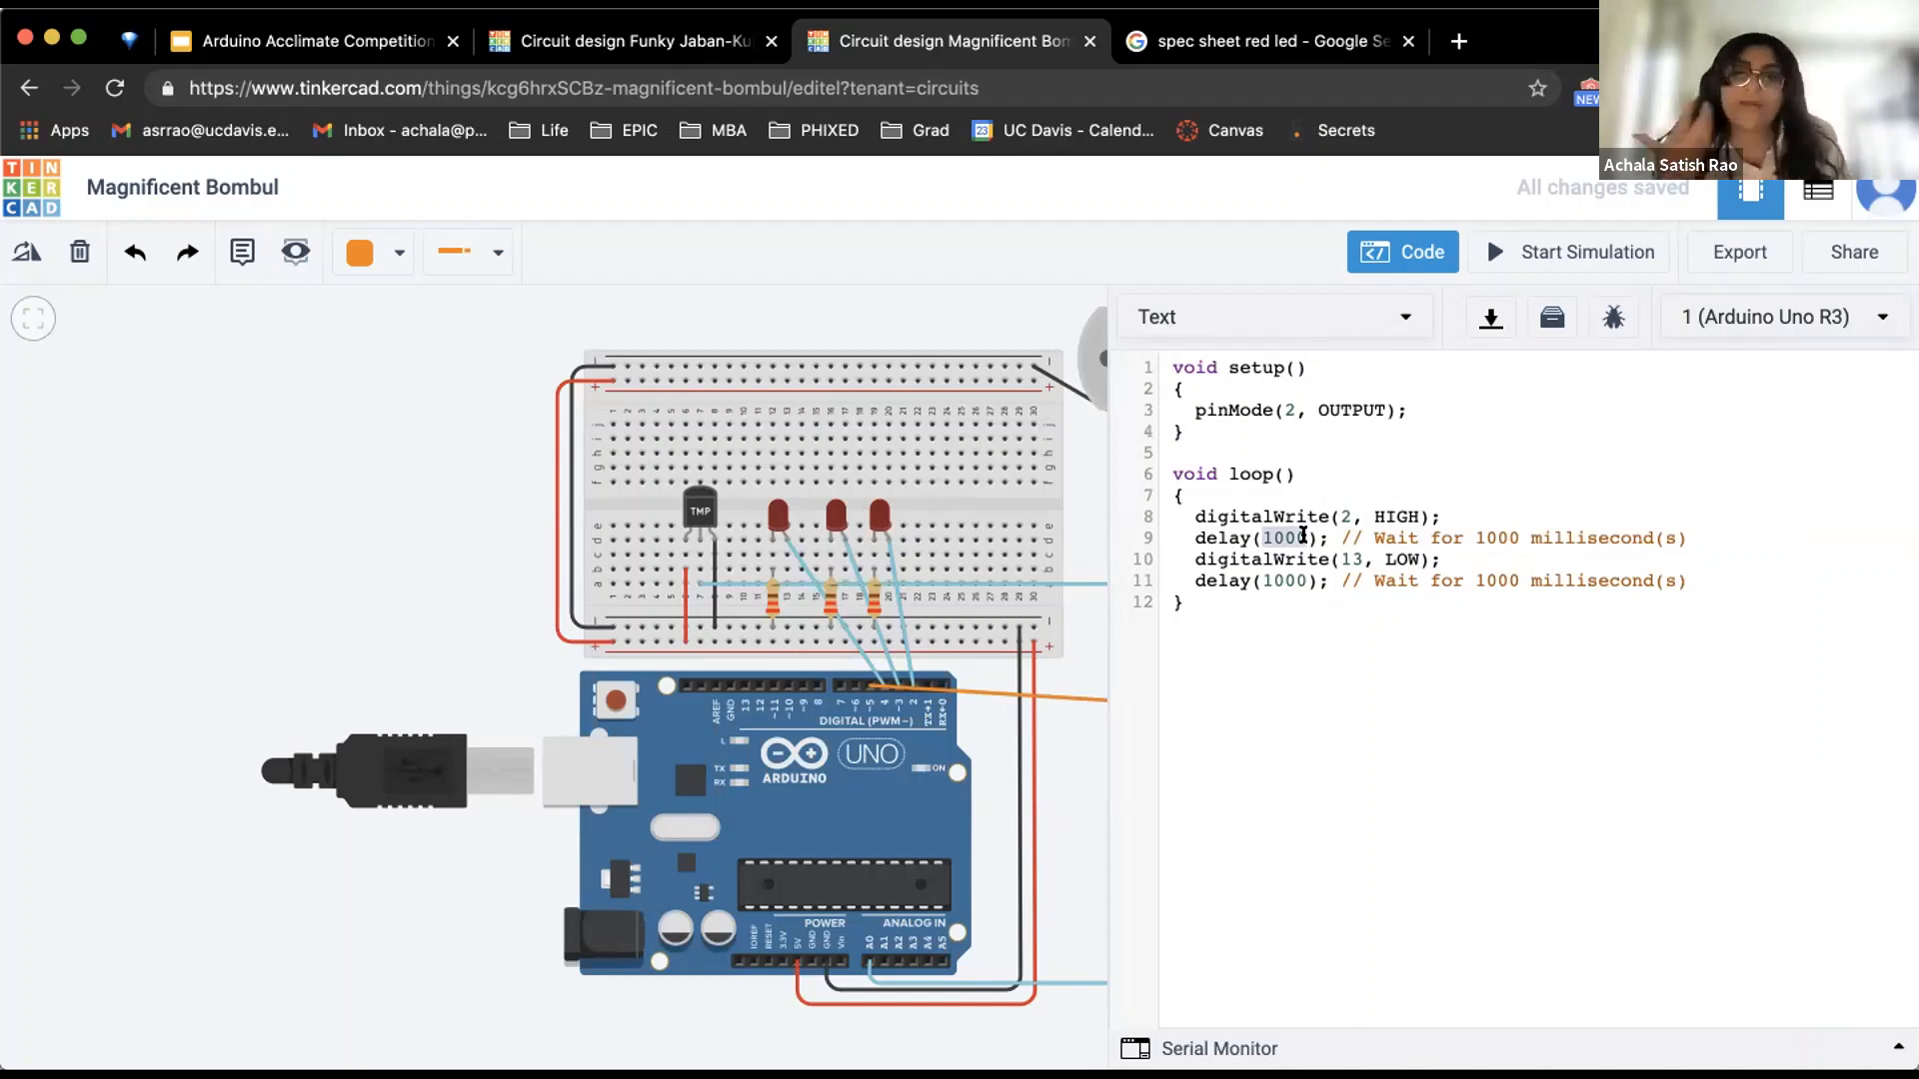
click(1304, 537)
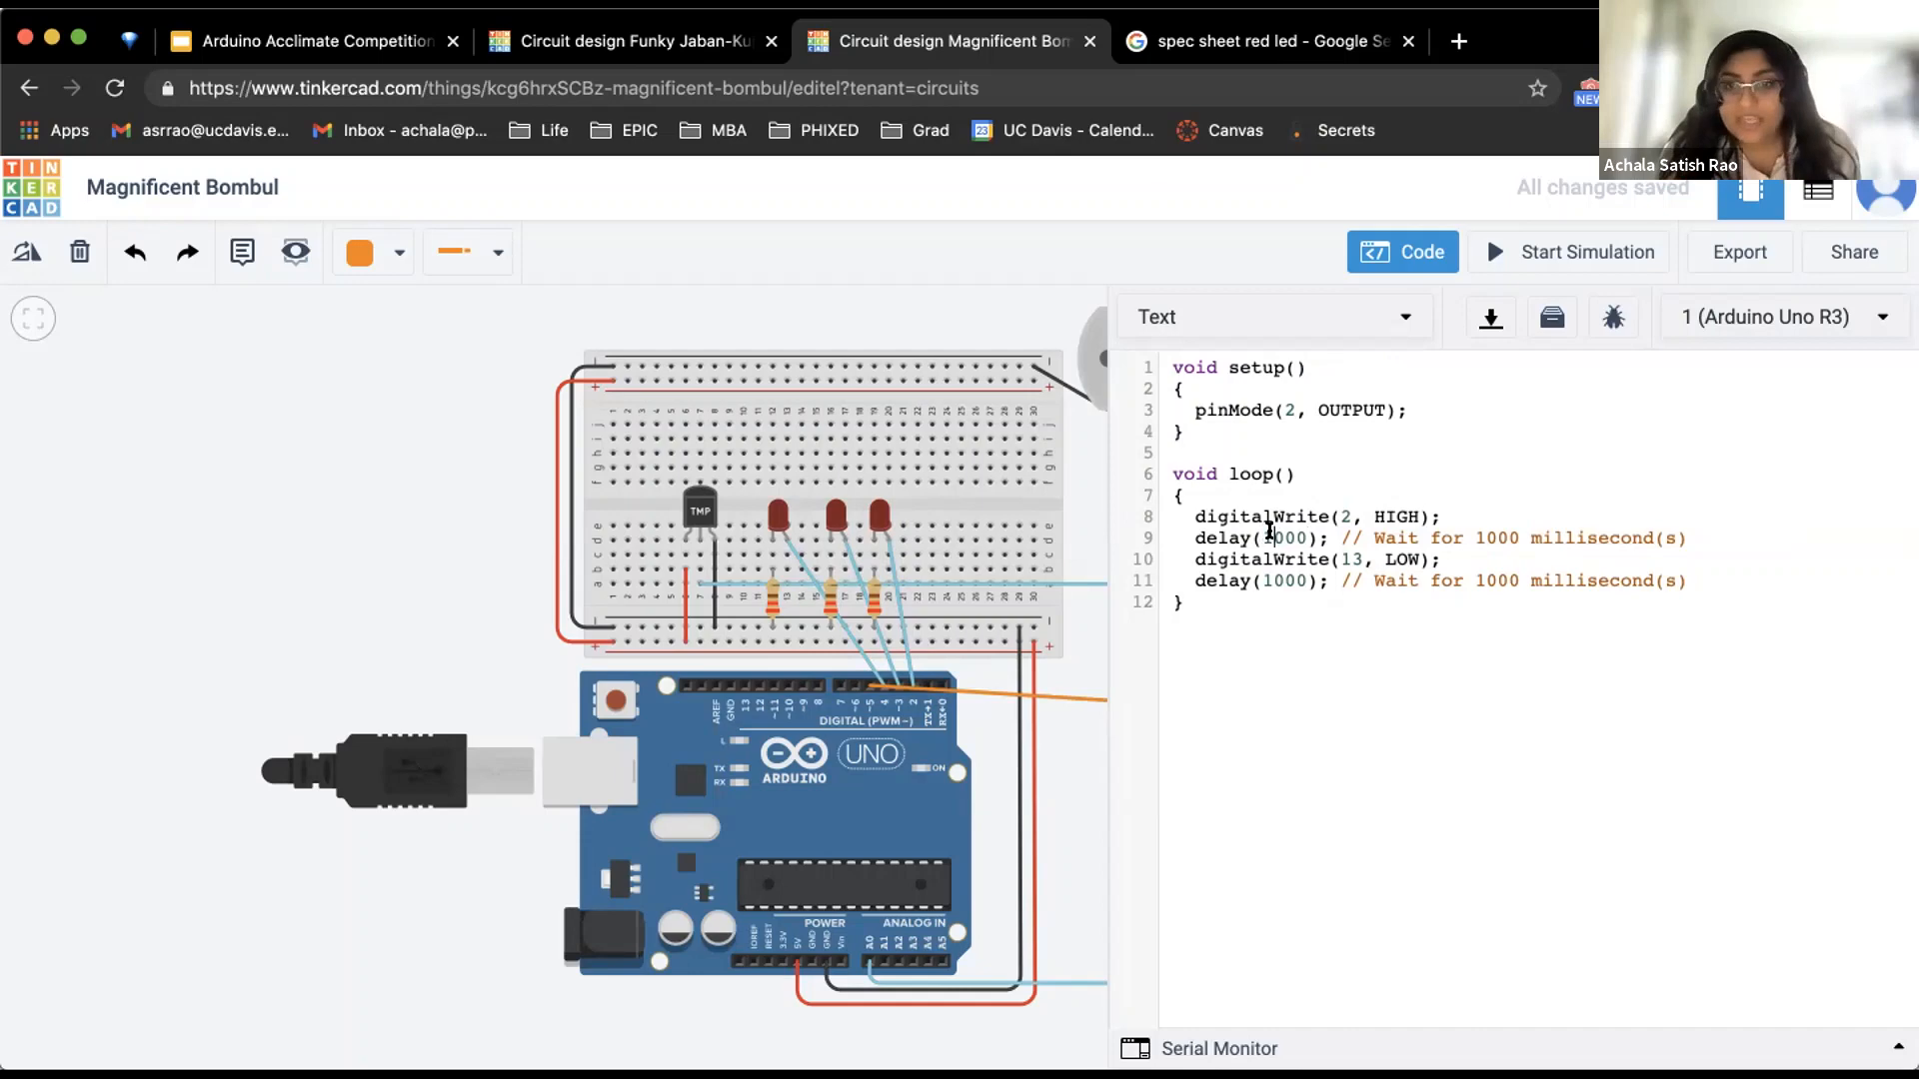
key(BackSpace)
text(2)
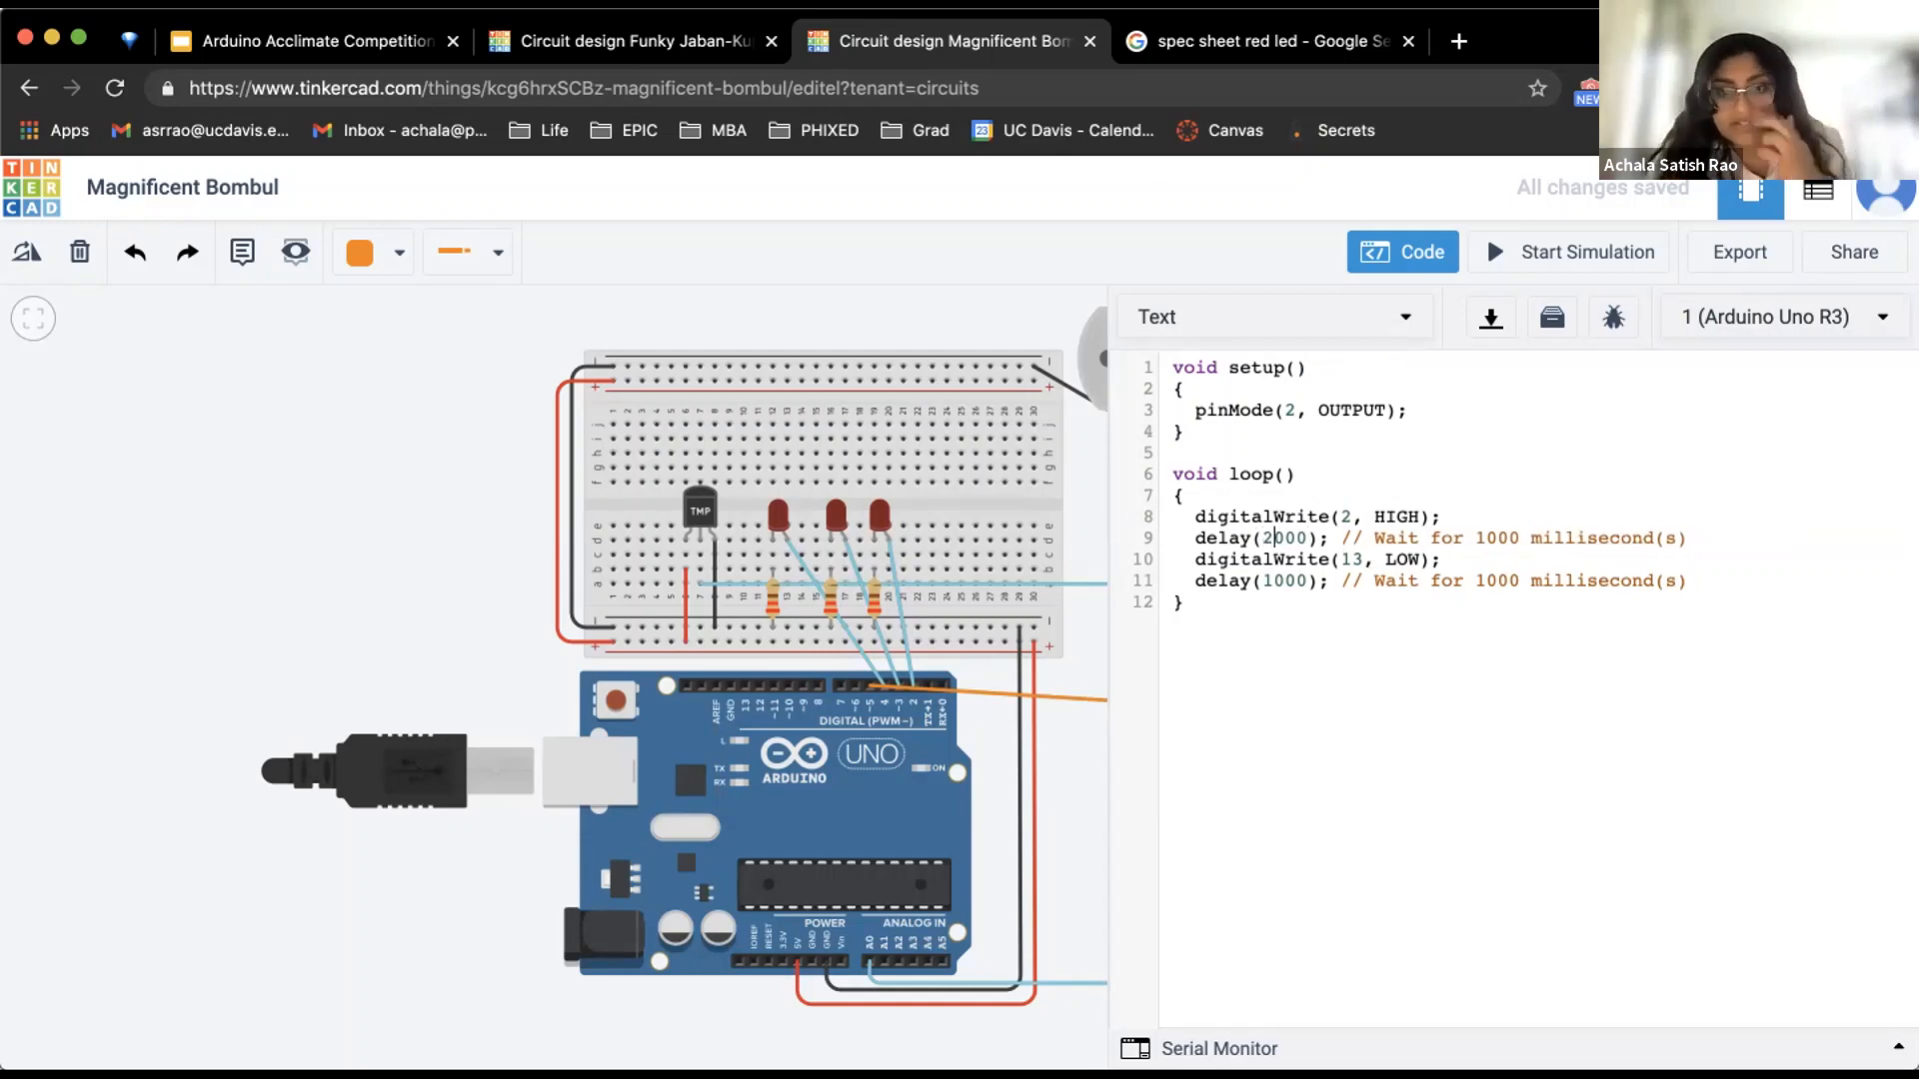
key(BackSpace)
text(1)
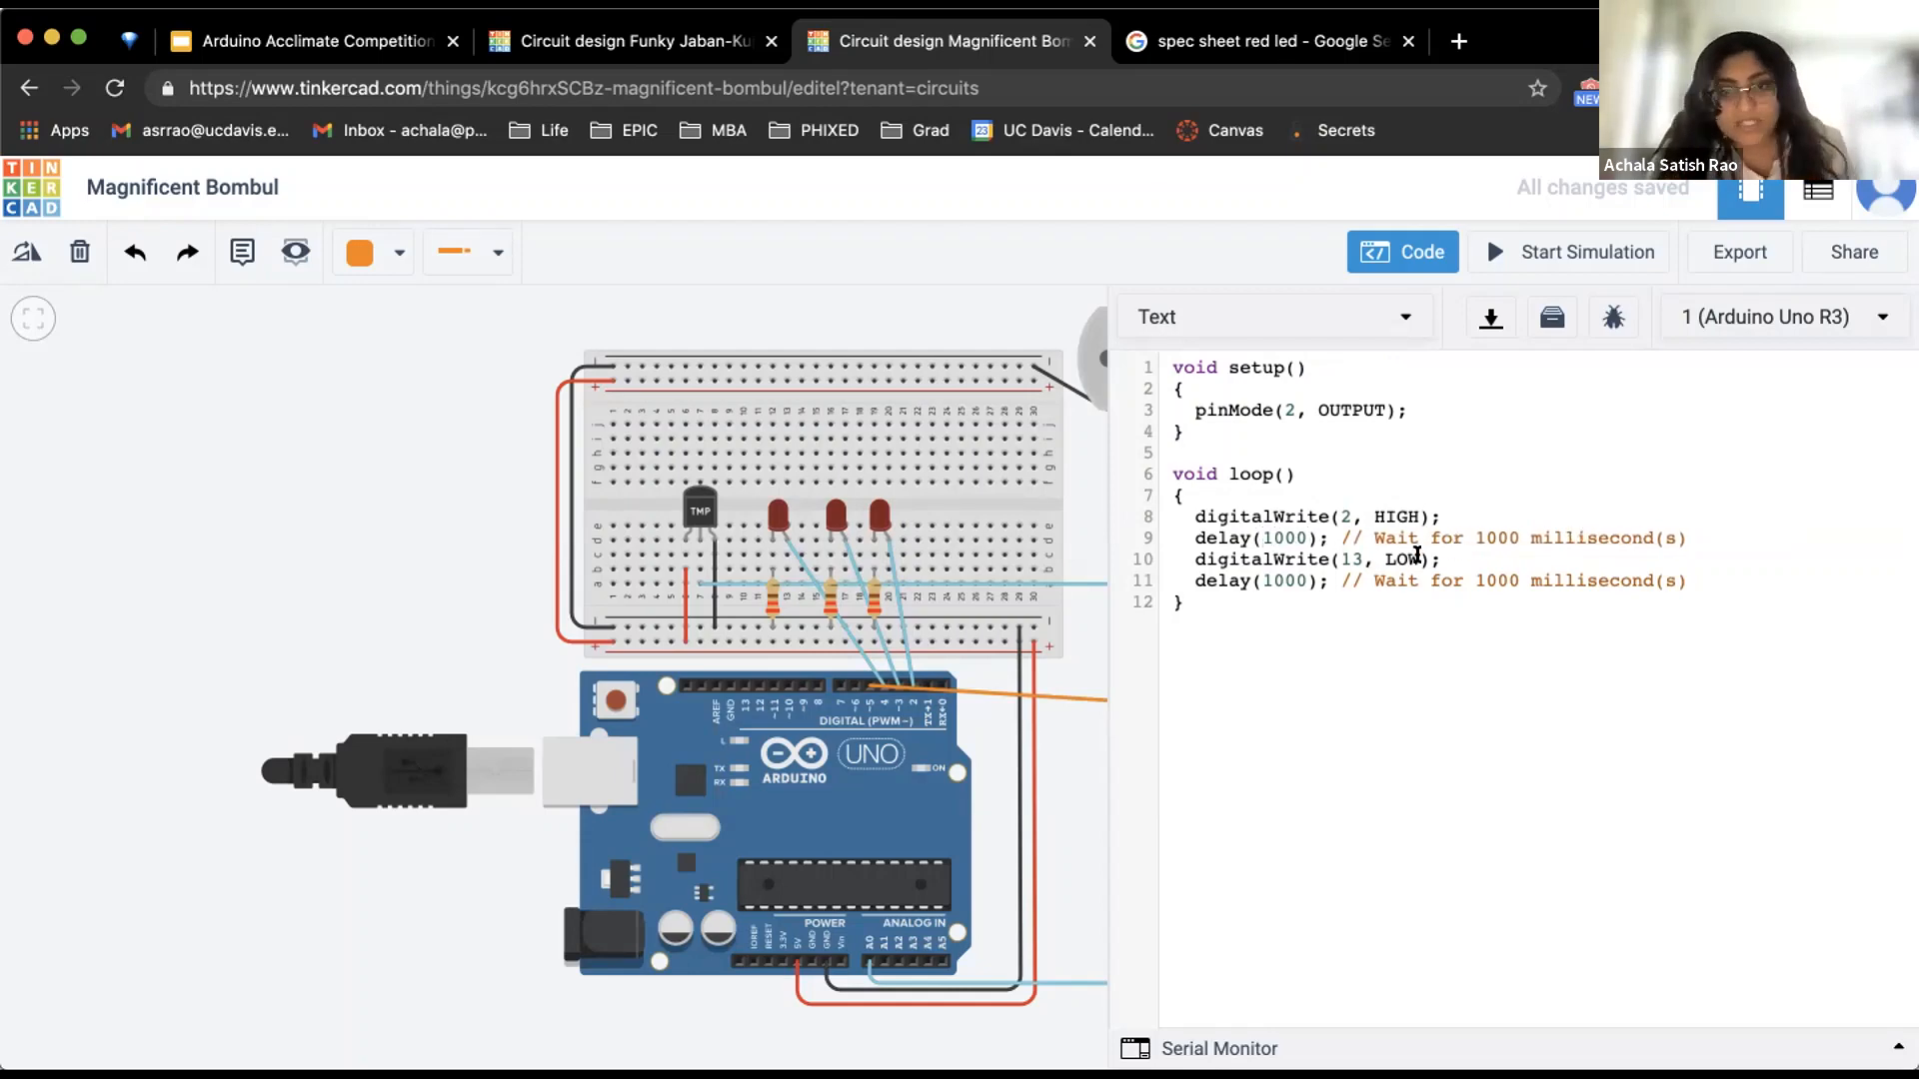
Set the pin number in the loop function's digitalWrite LOW statement to 2
double_click(1339, 556)
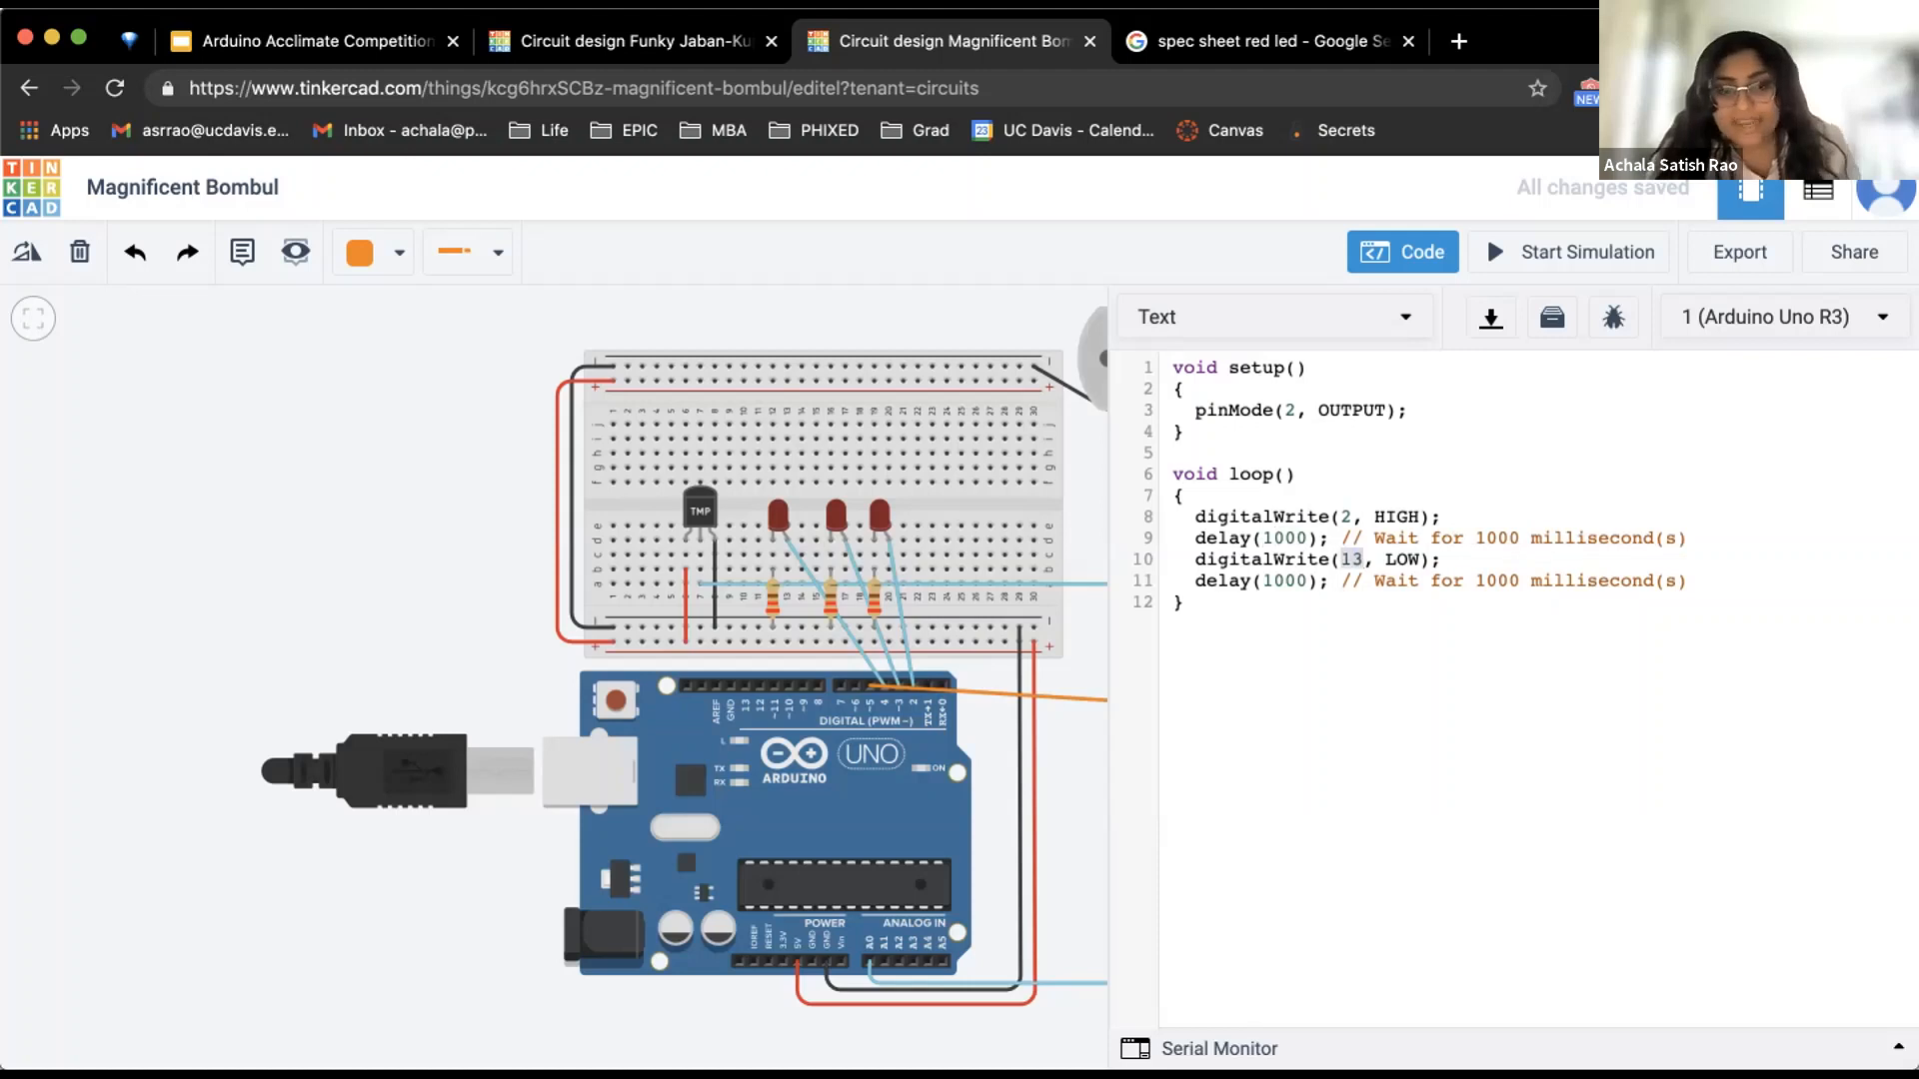
text(2)
drag(1199, 559, 1459, 550)
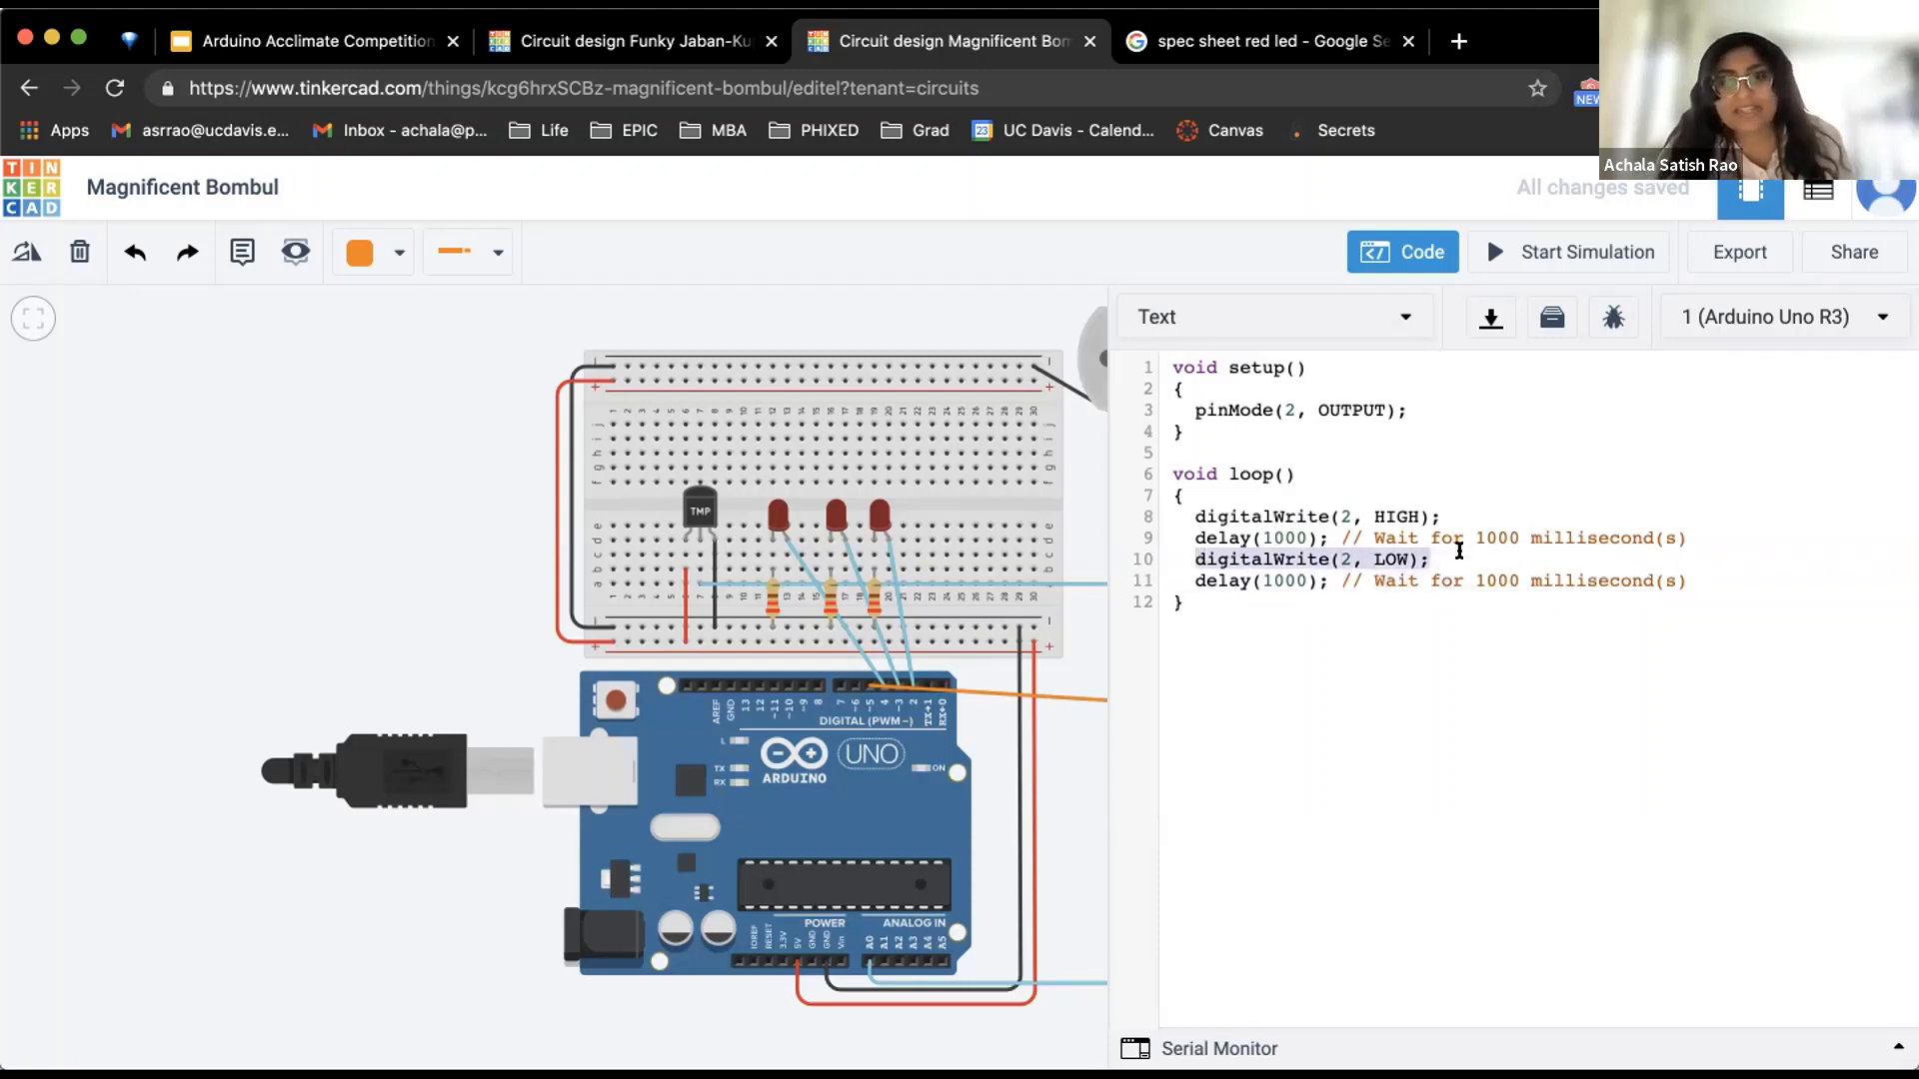
click(1459, 551)
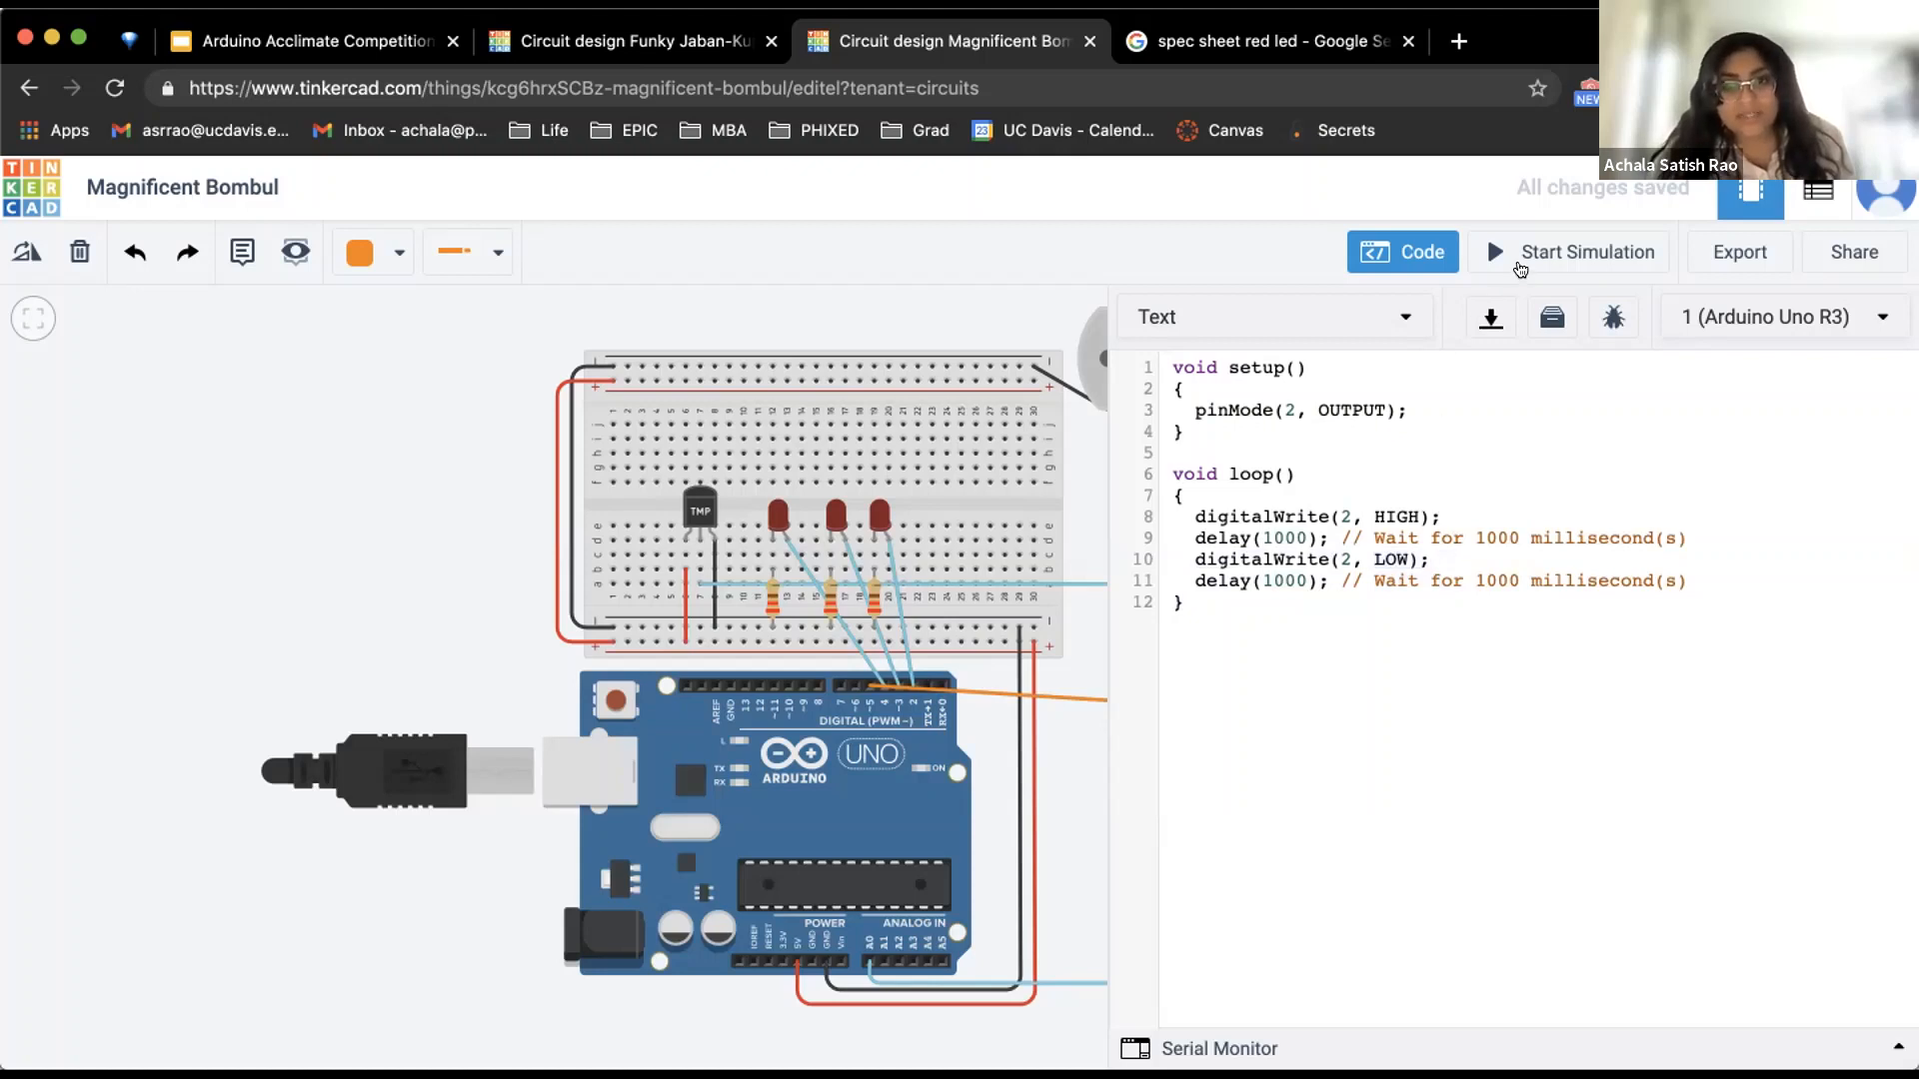
Run the simulation to check that the LED on pin 2 blinks, and stop it
click(1519, 262)
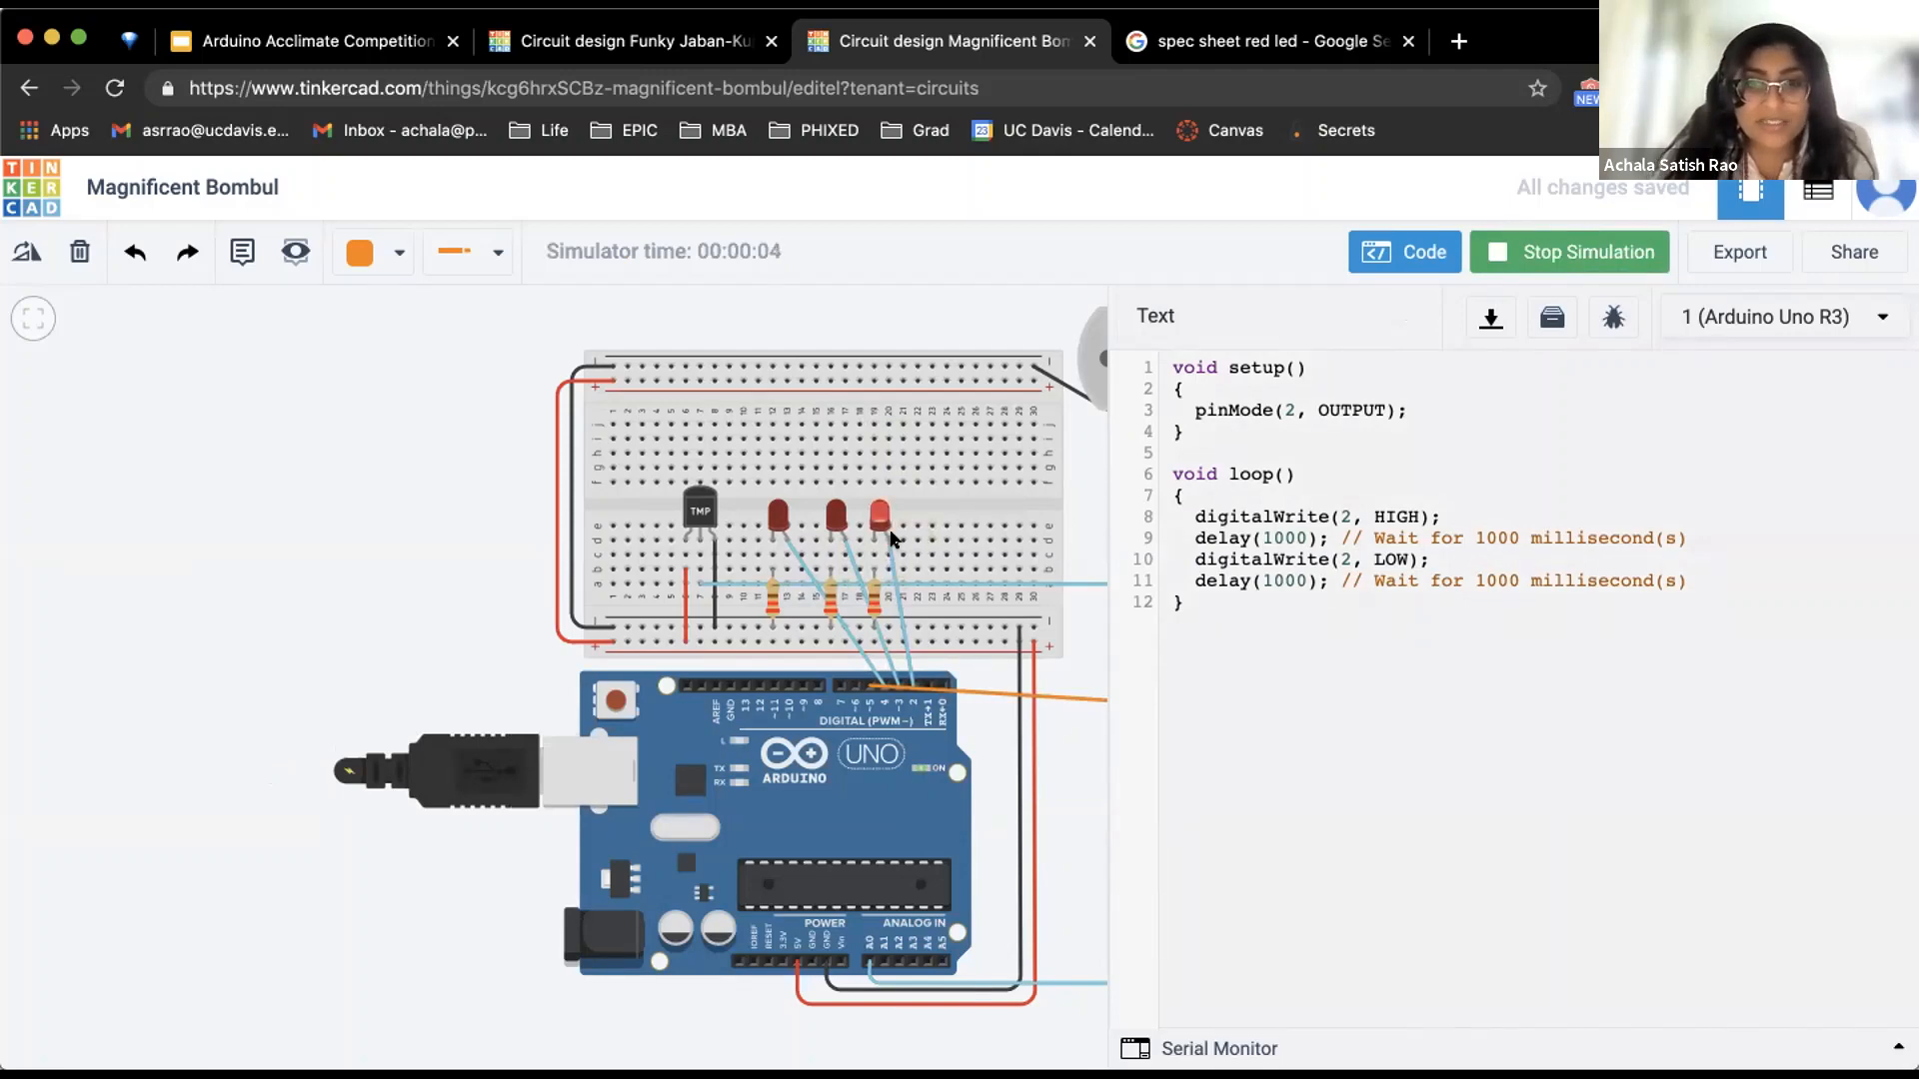
click(1539, 258)
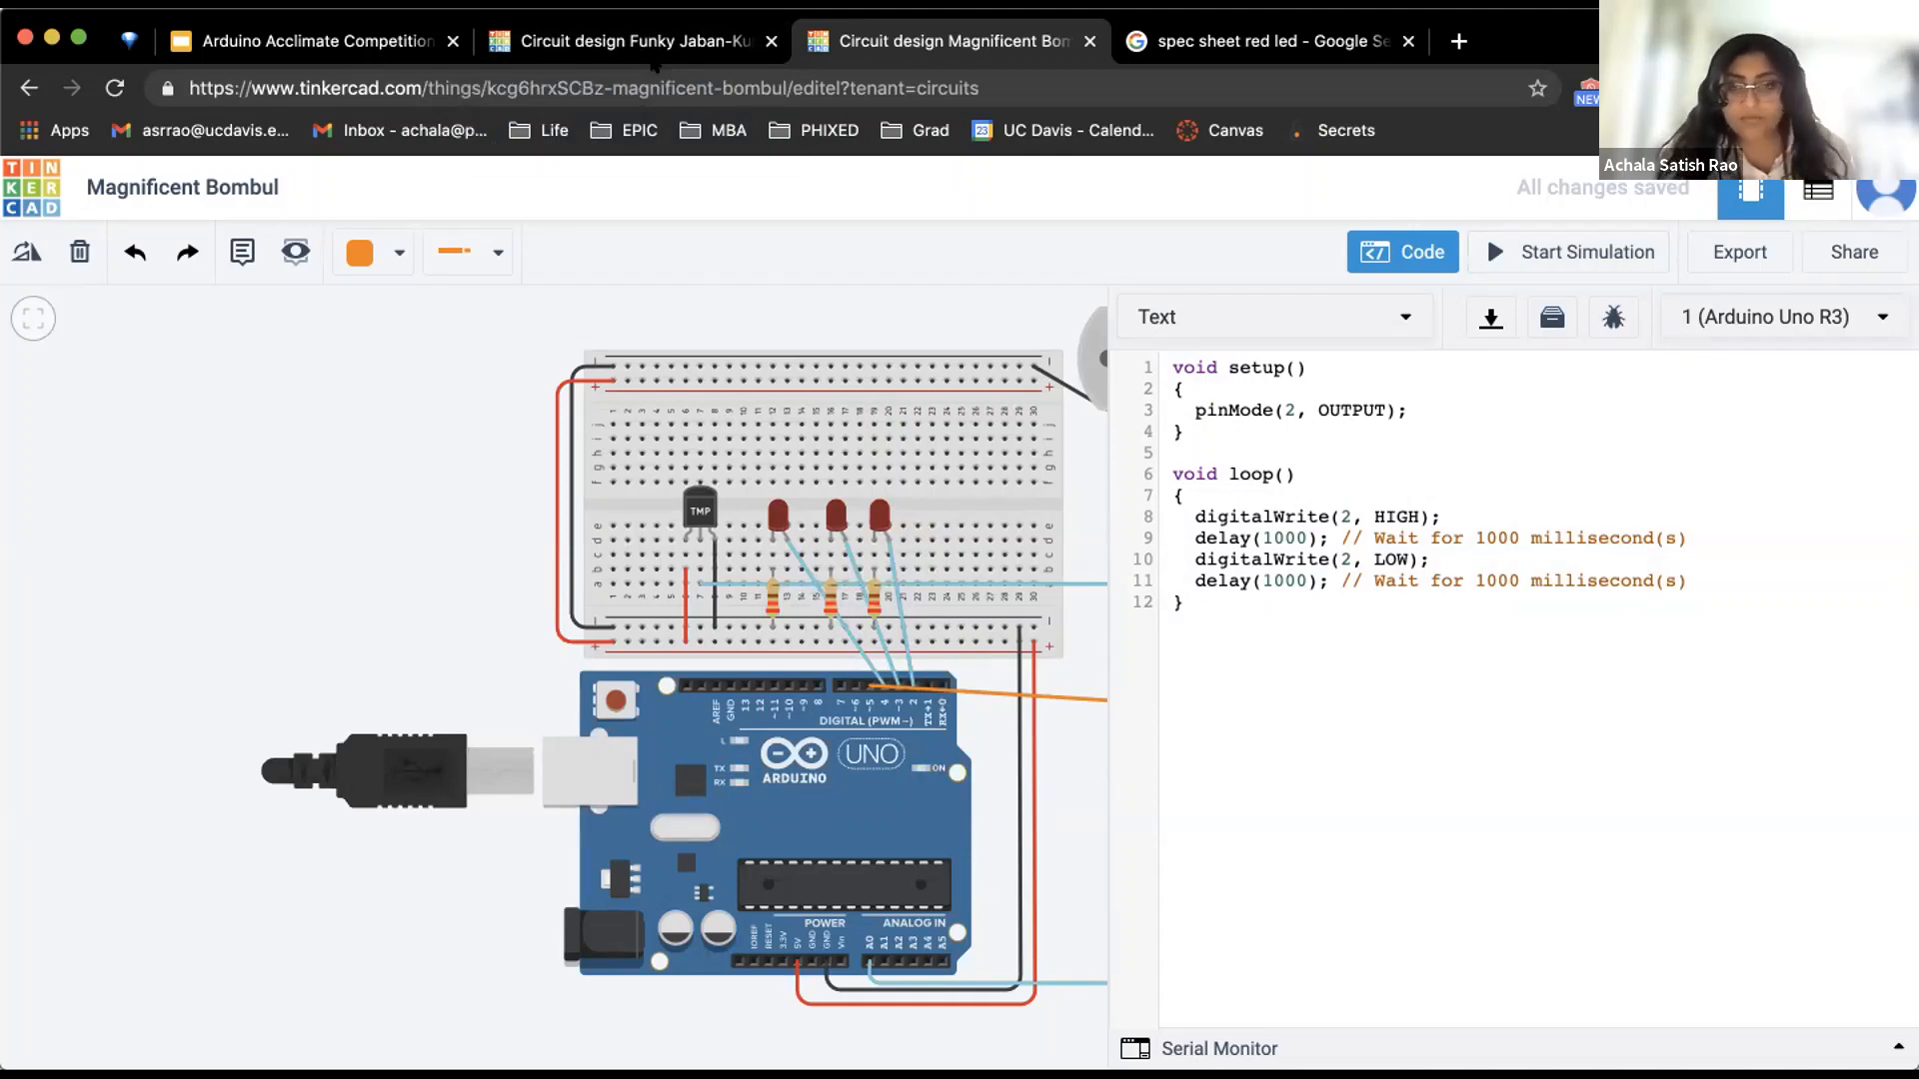
Delete the pinMode statement from the setup function and all the statements from the loop function
drag(1192, 402, 1521, 392)
key(BackSpace)
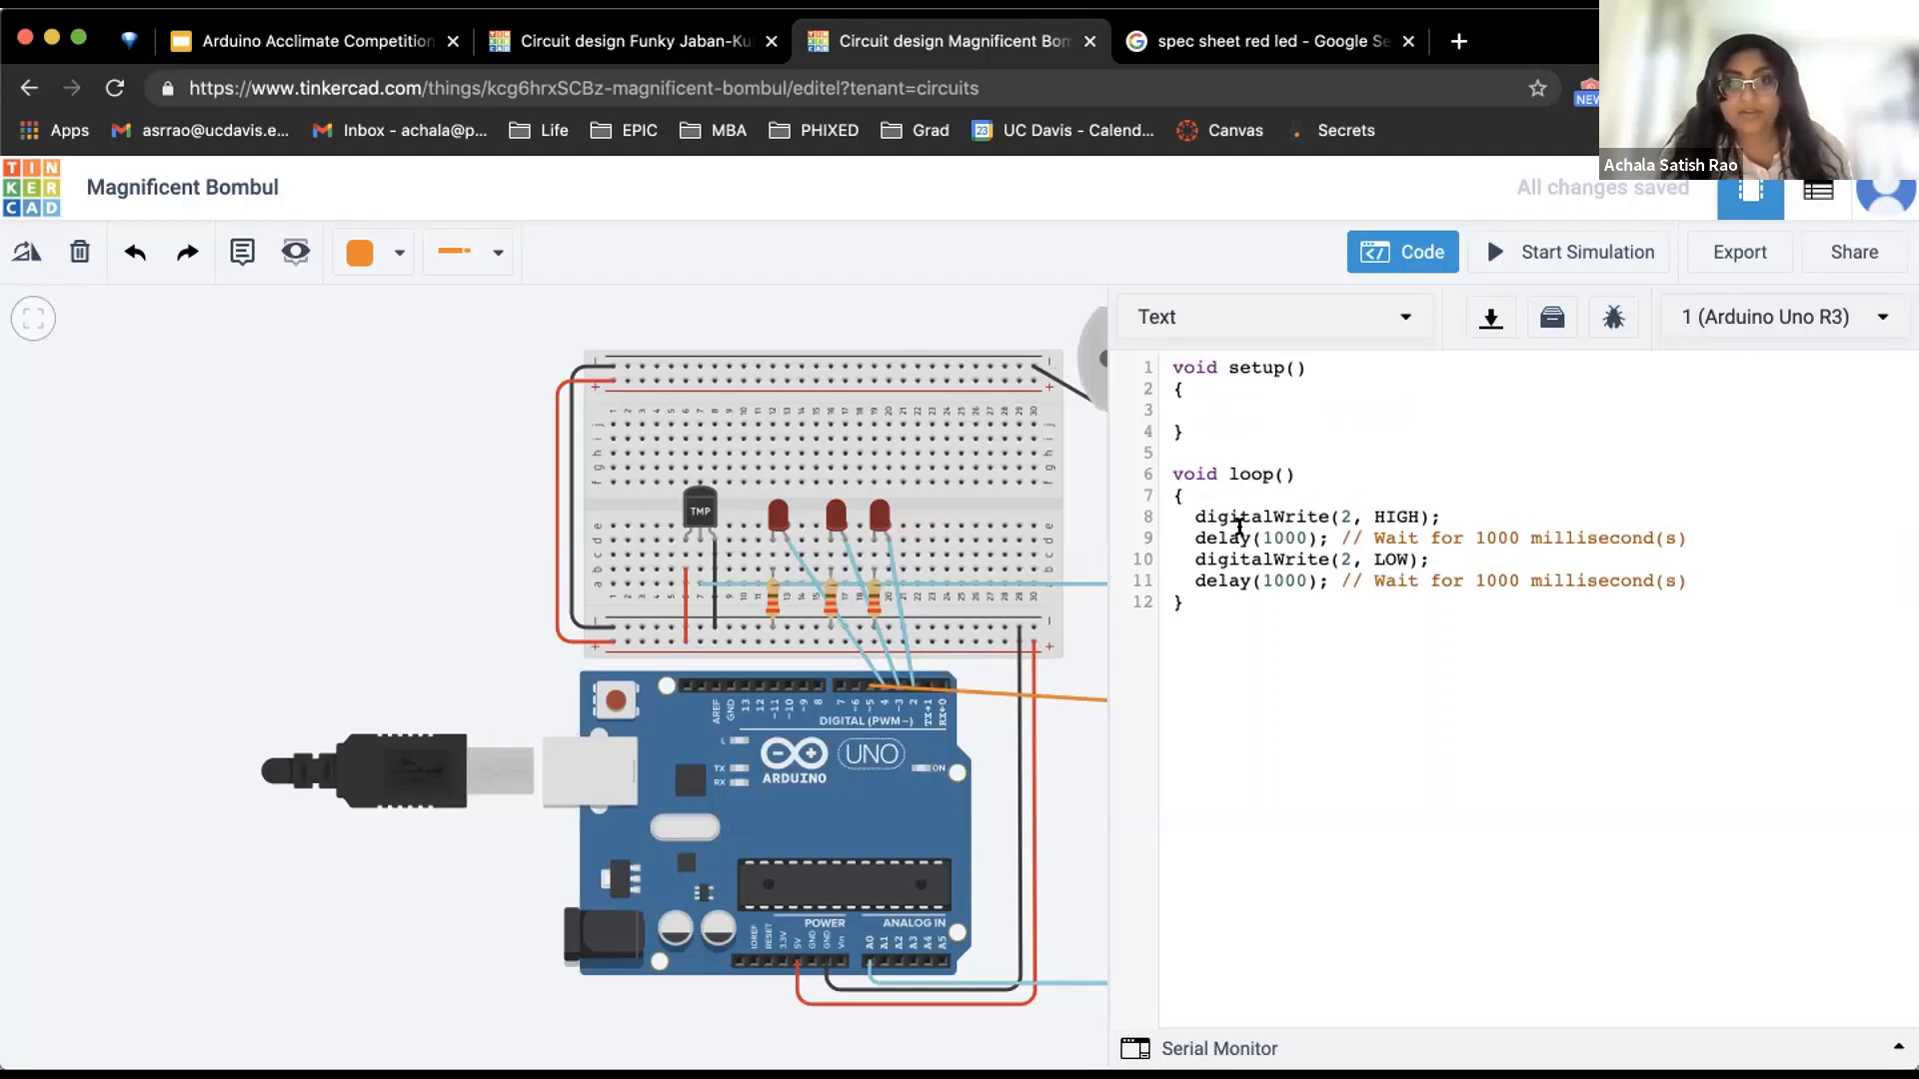
drag(1197, 512, 1710, 597)
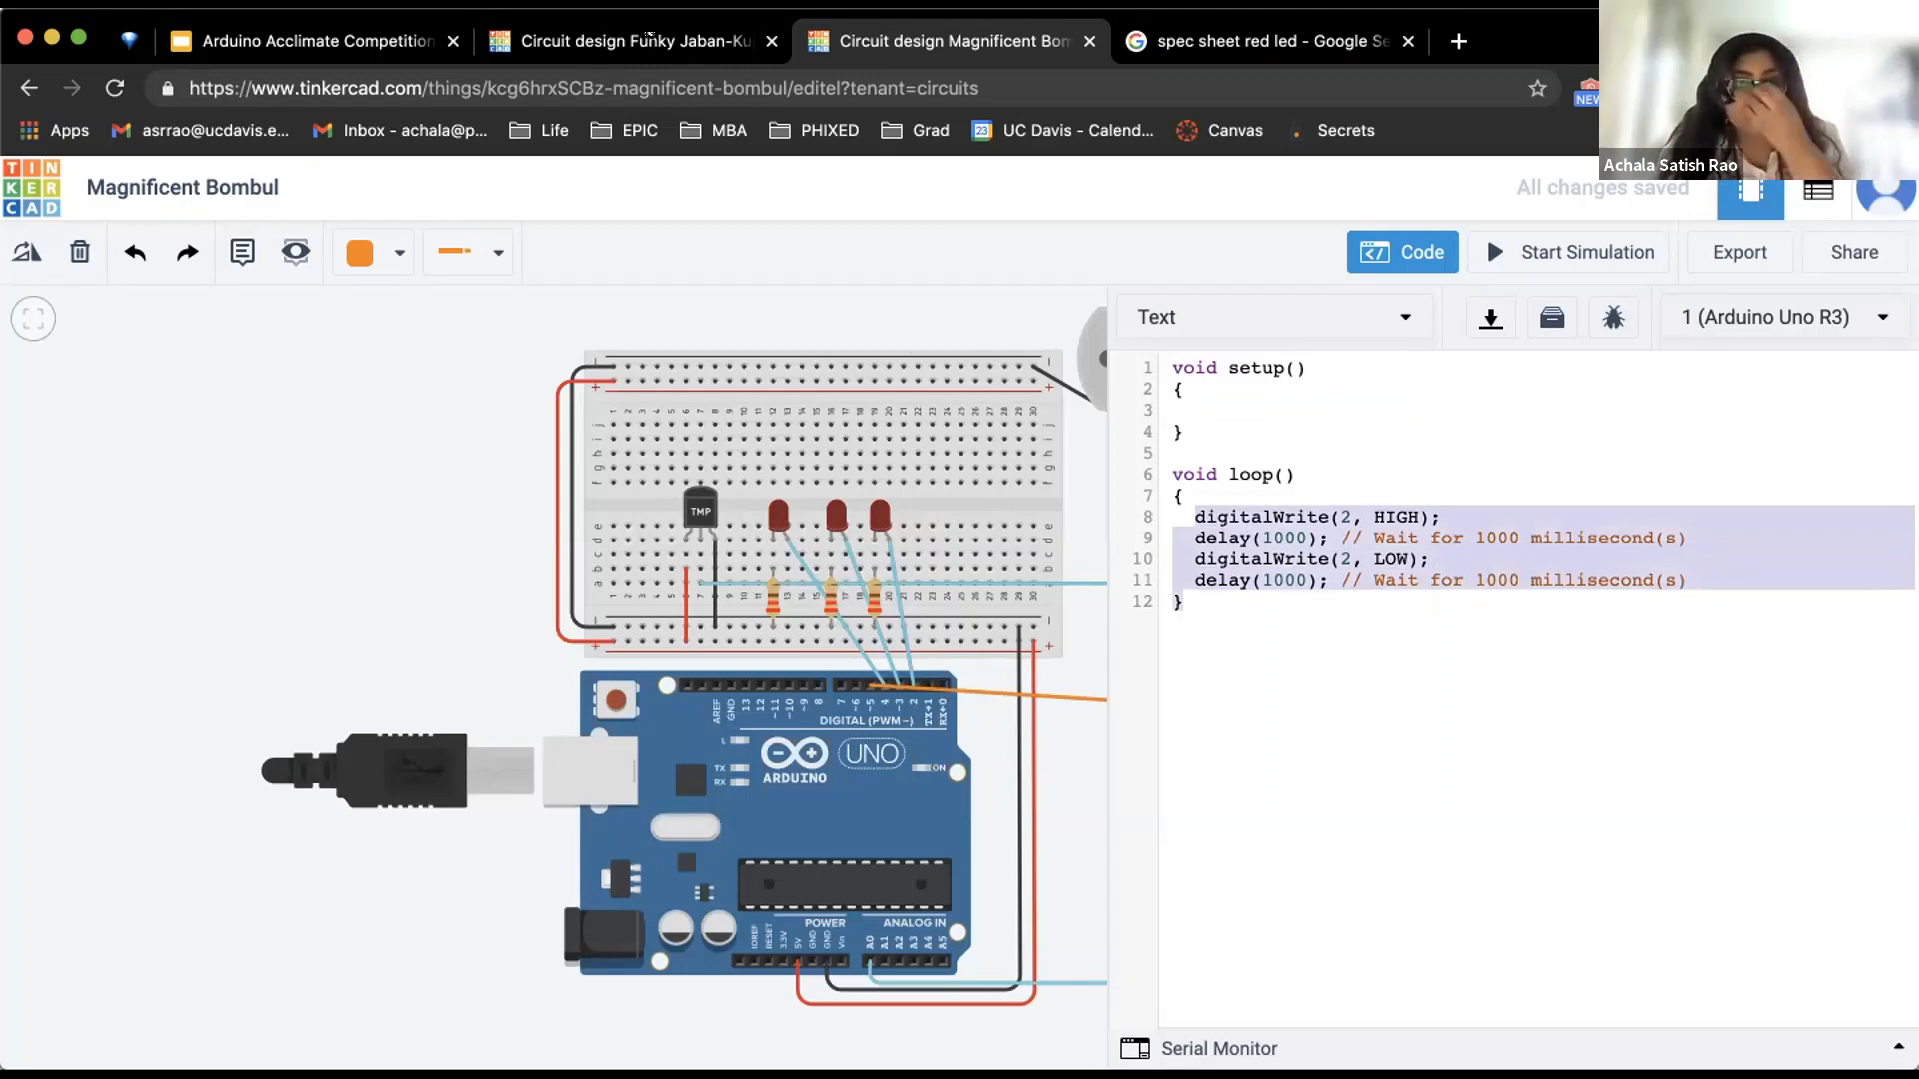
key(BackSpace)
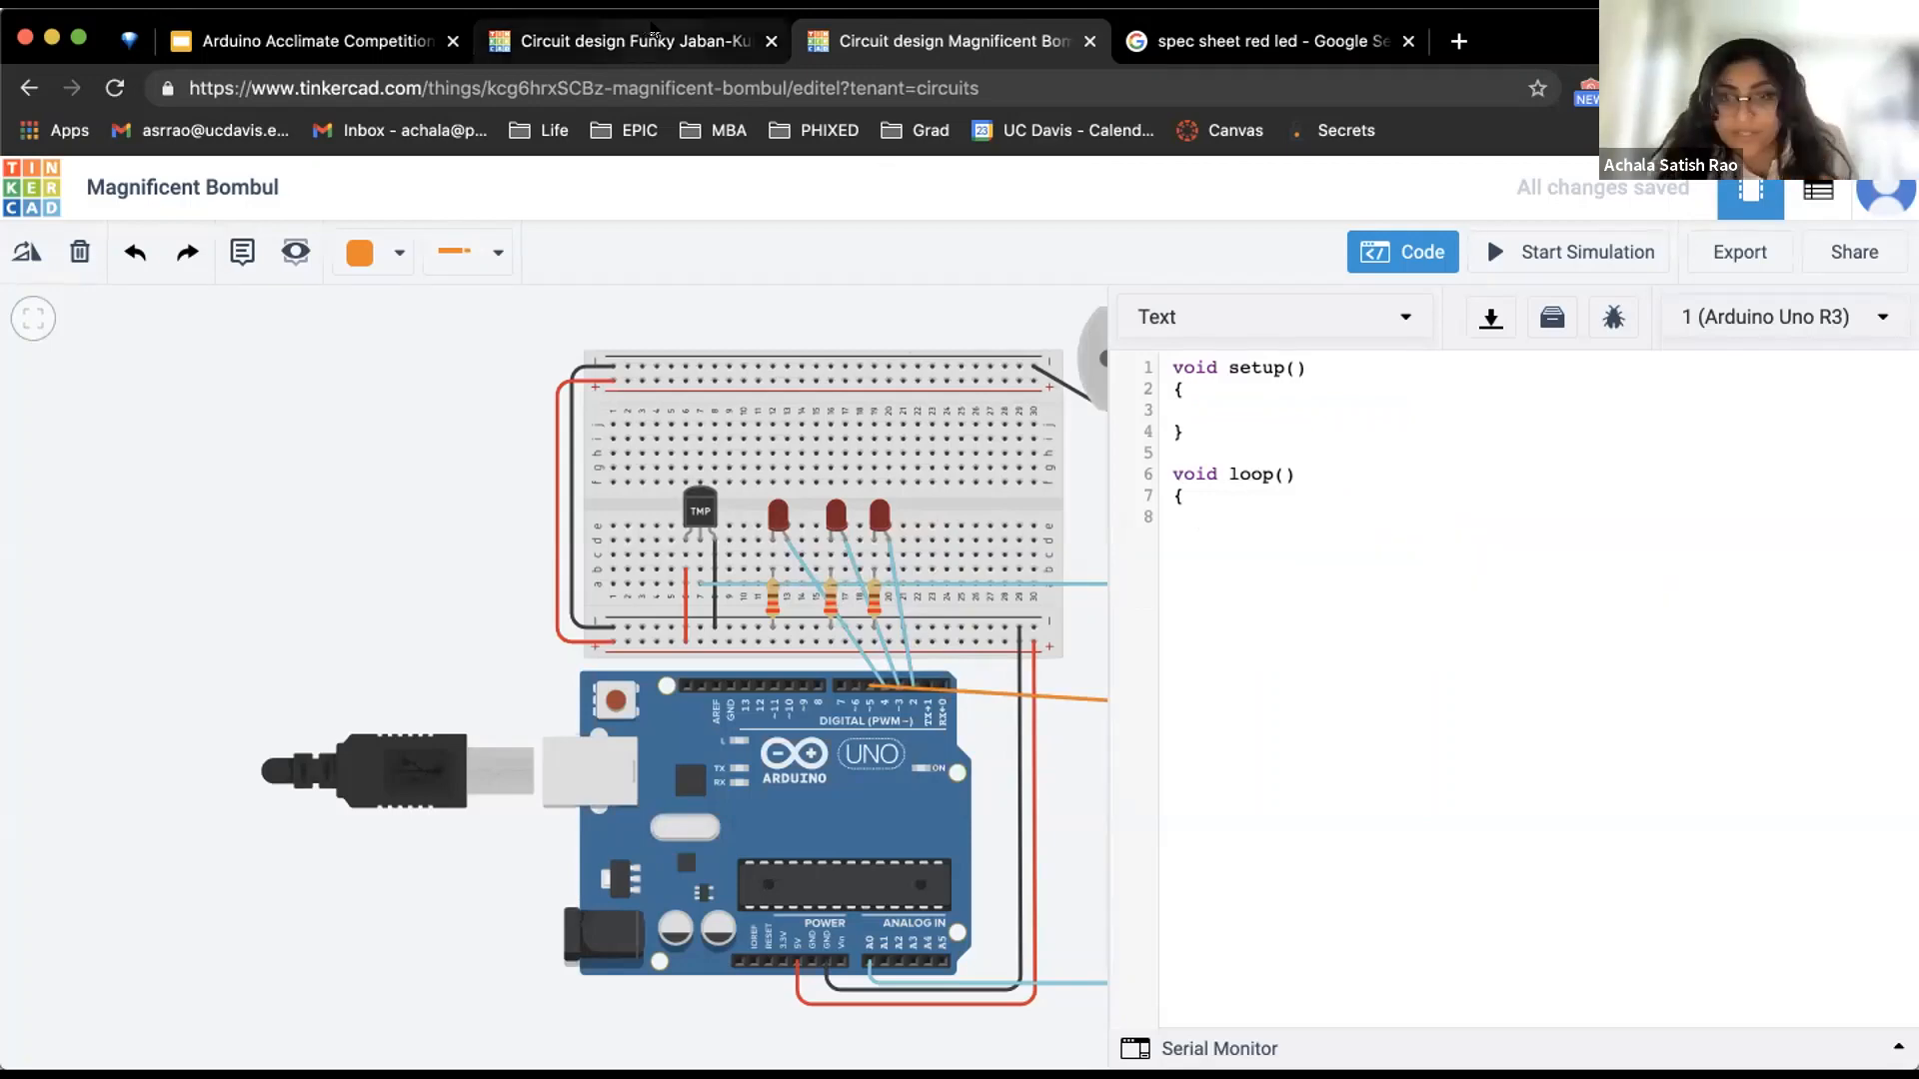
Replace the empty setup function with the sensor constants and setup function copied from the Funky Jaban-Kup design's code
click(651, 28)
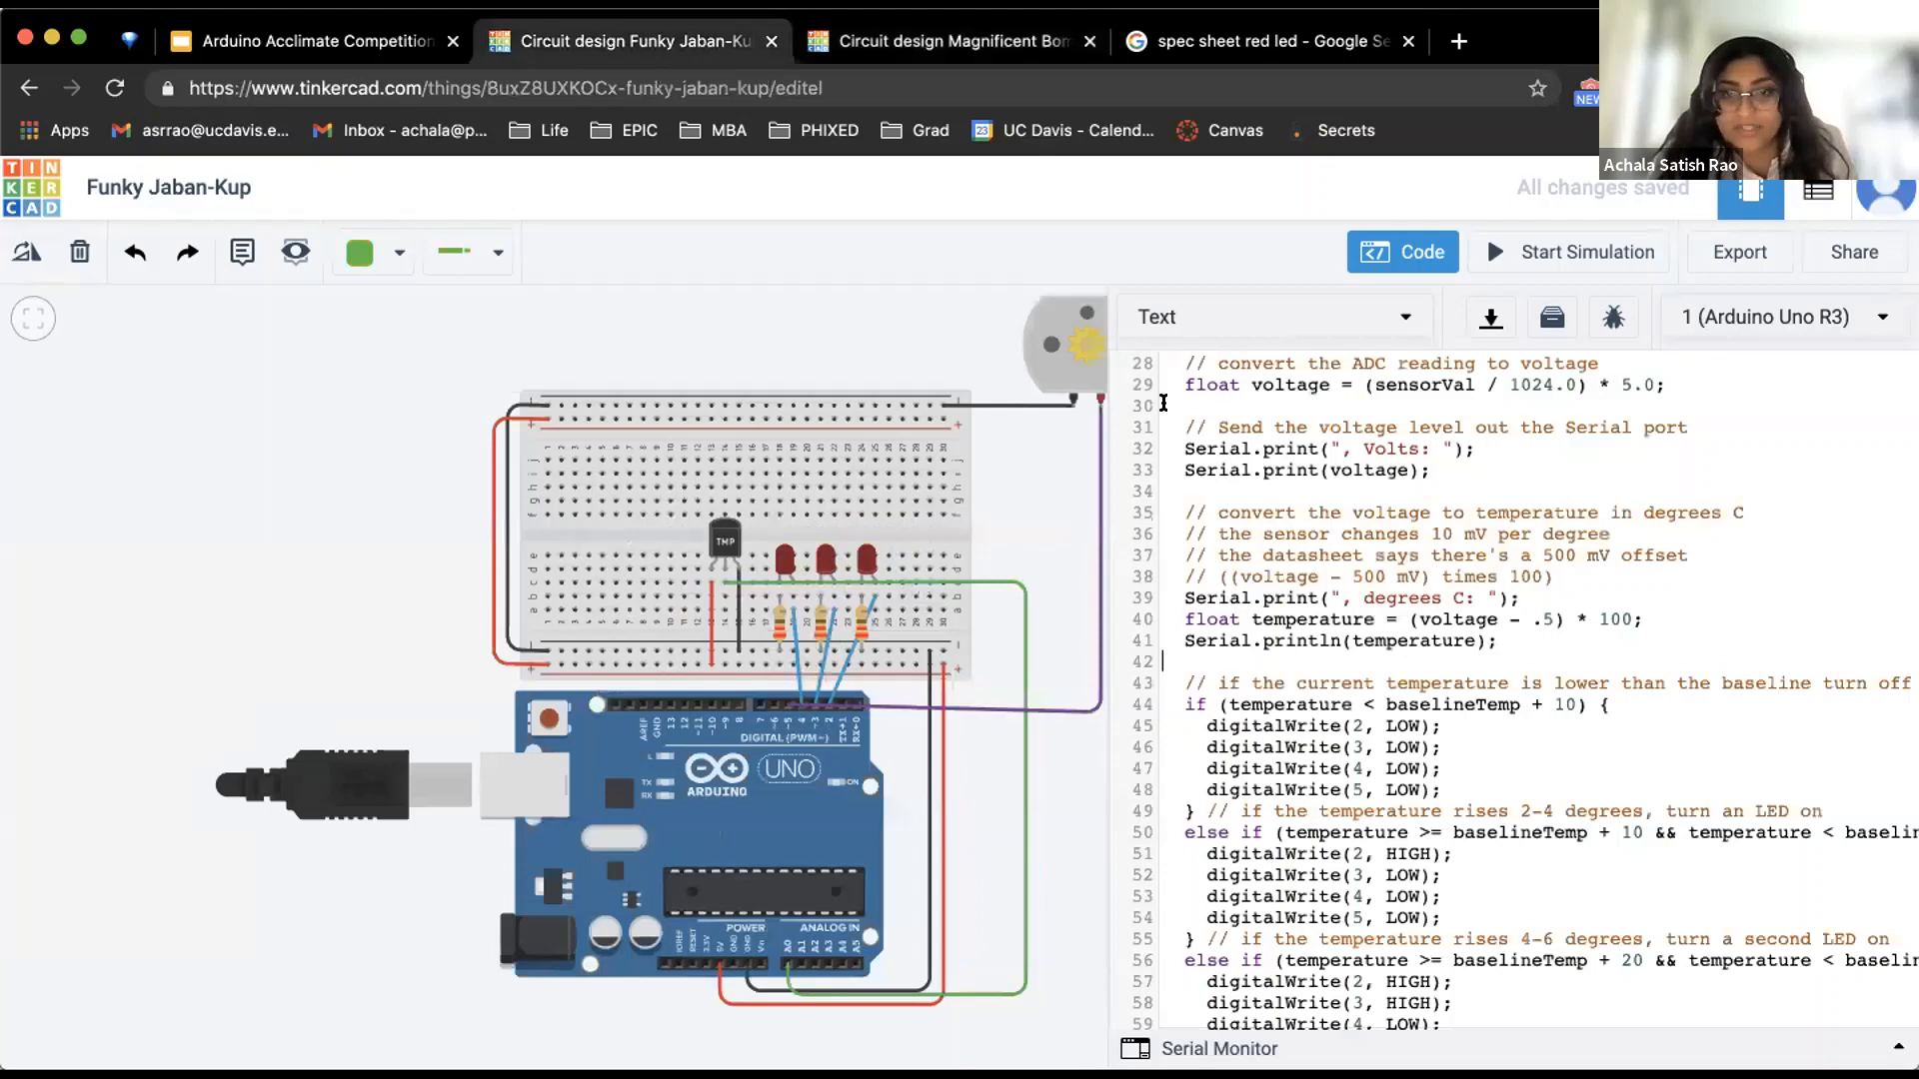
scroll(1162, 403, up, 5)
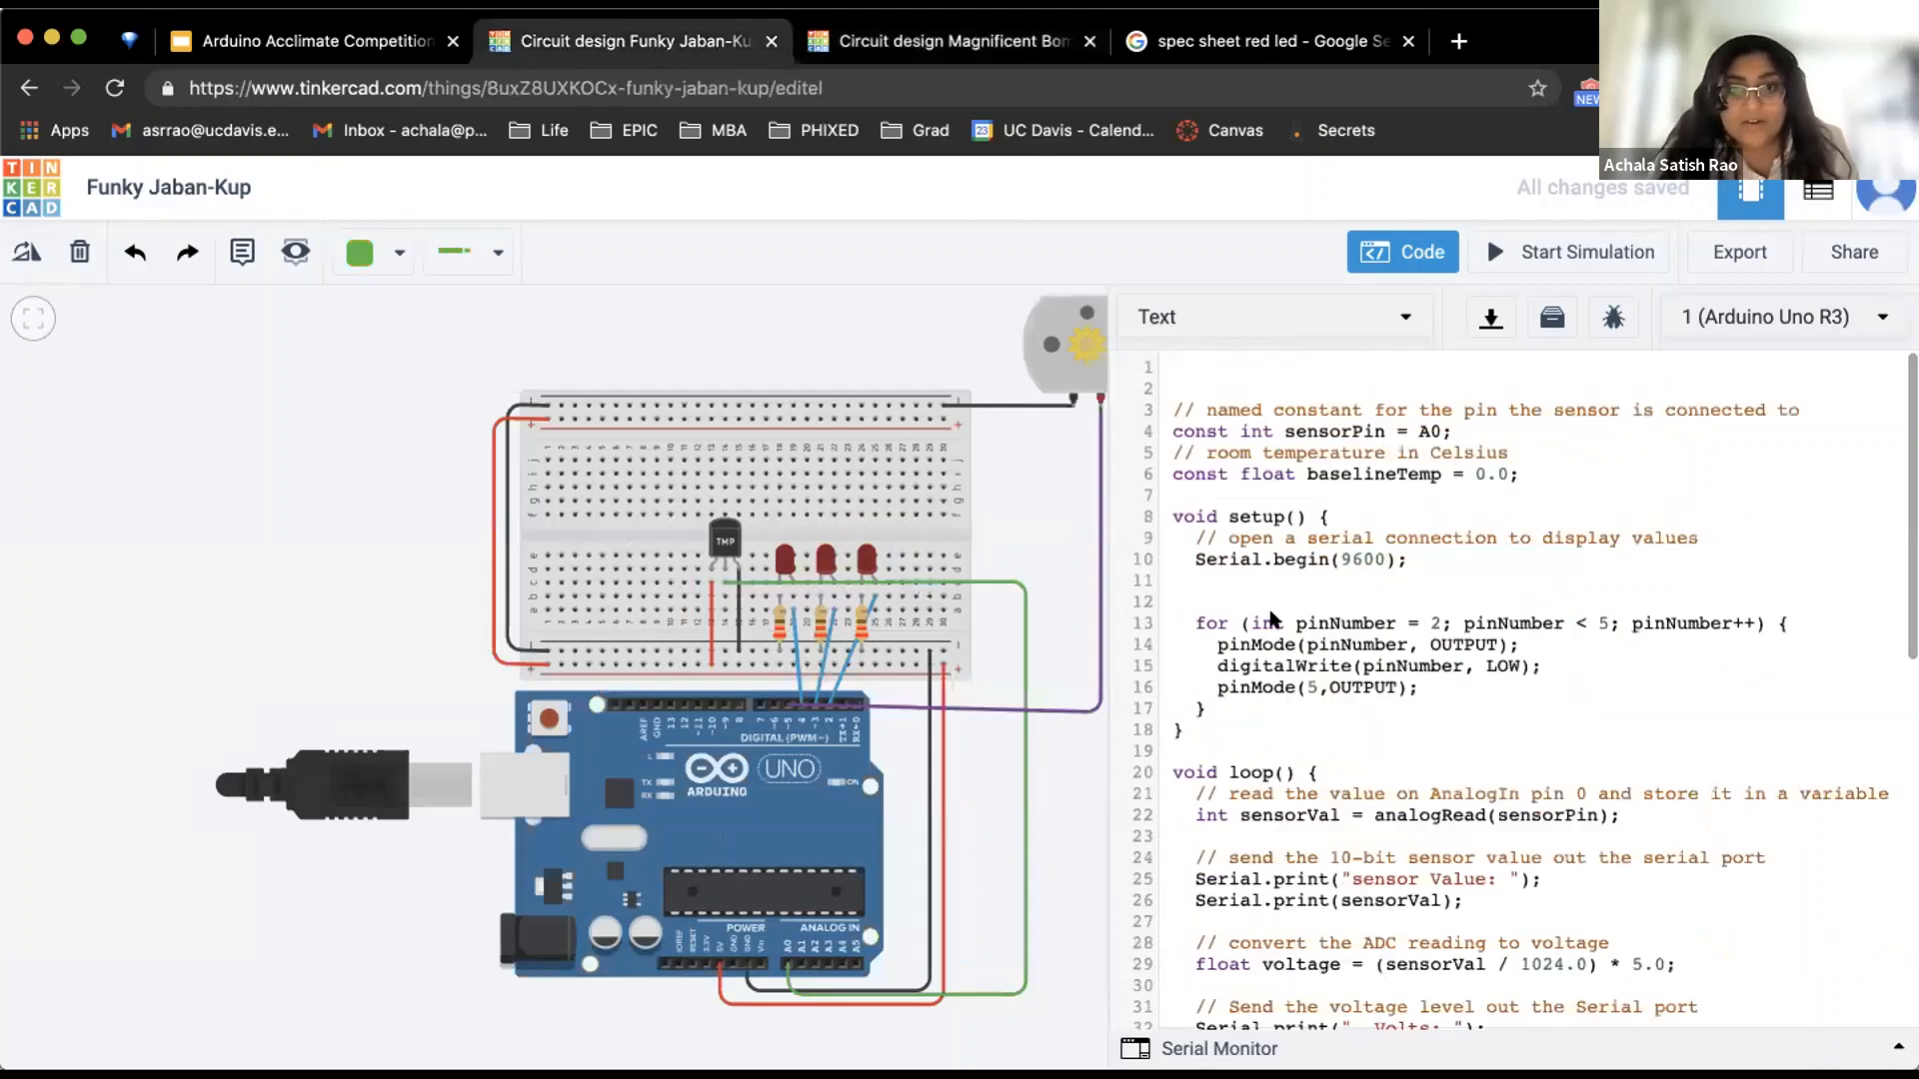
drag(1176, 751, 1176, 339)
click(984, 41)
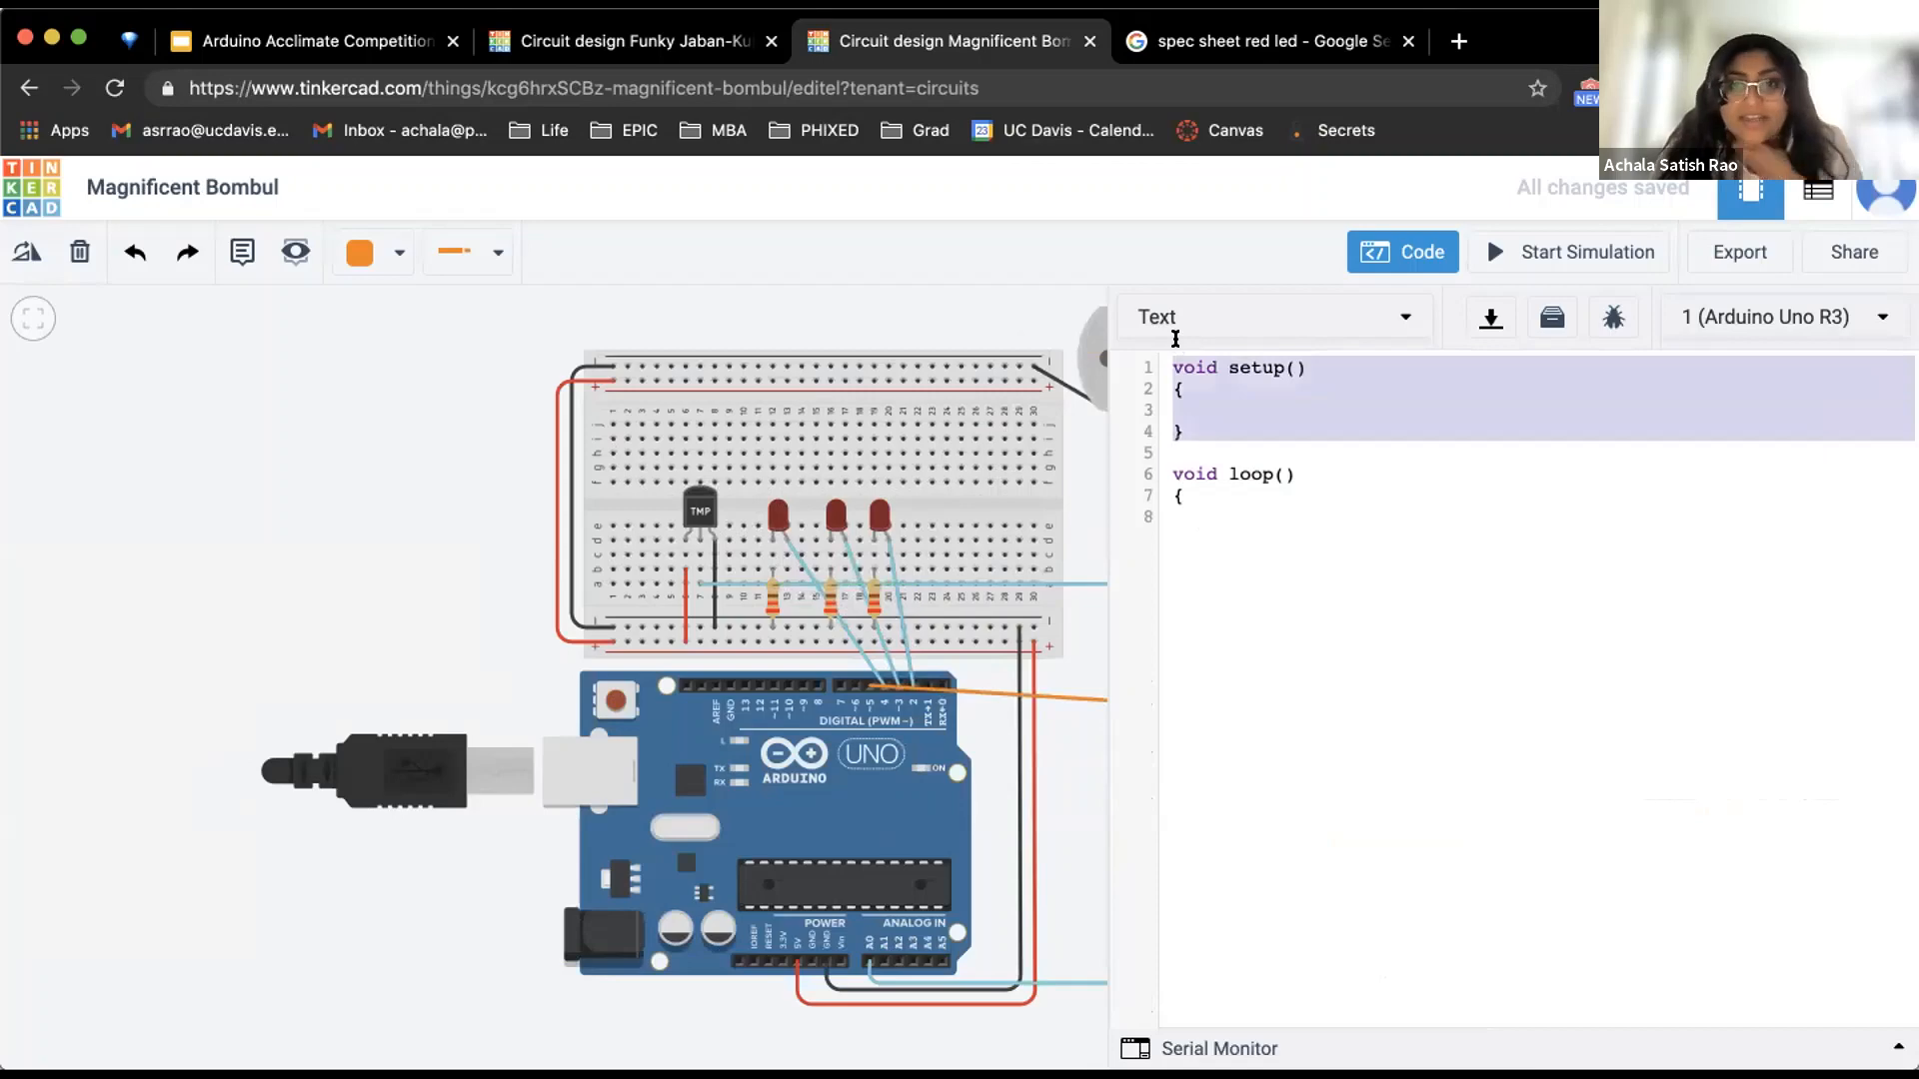
key(super+v)
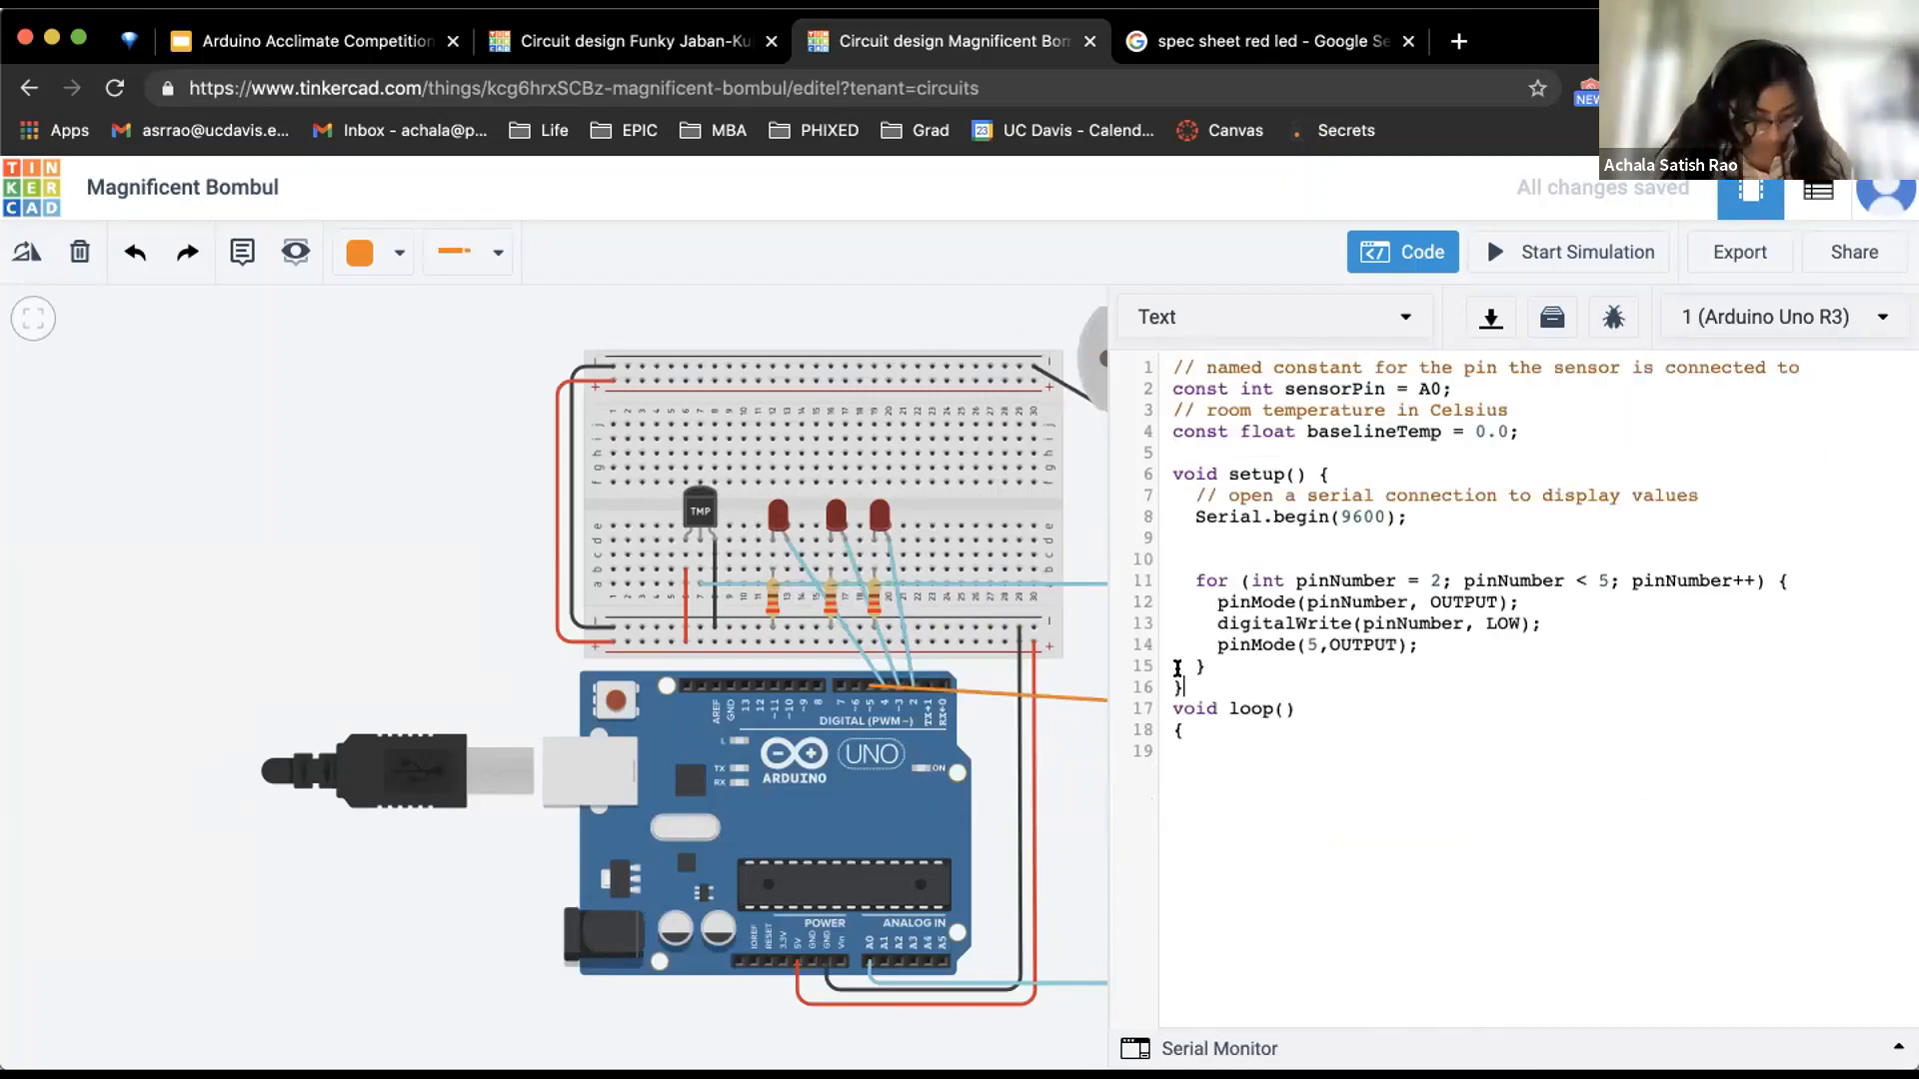
Add the missing closing brace on a new line below the loop function's opening brace
click(1249, 733)
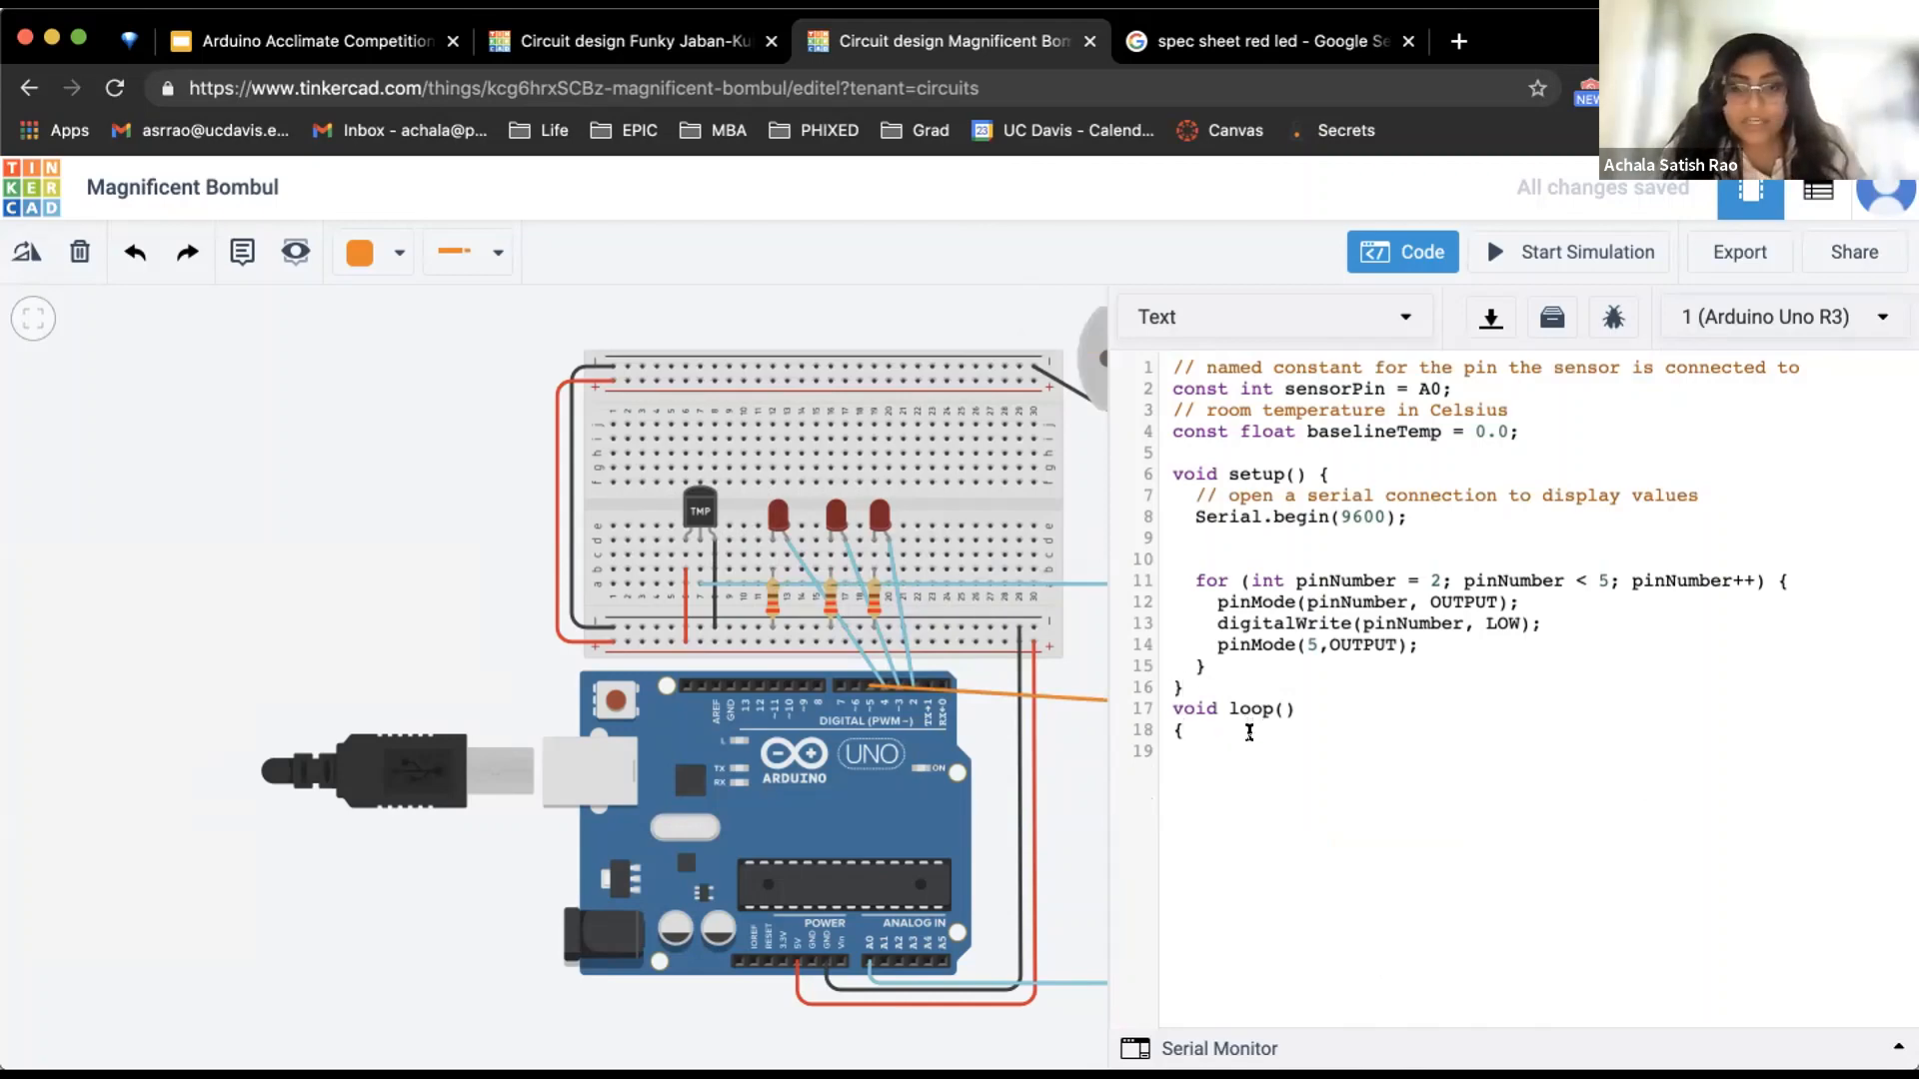
key(Return)
text(})
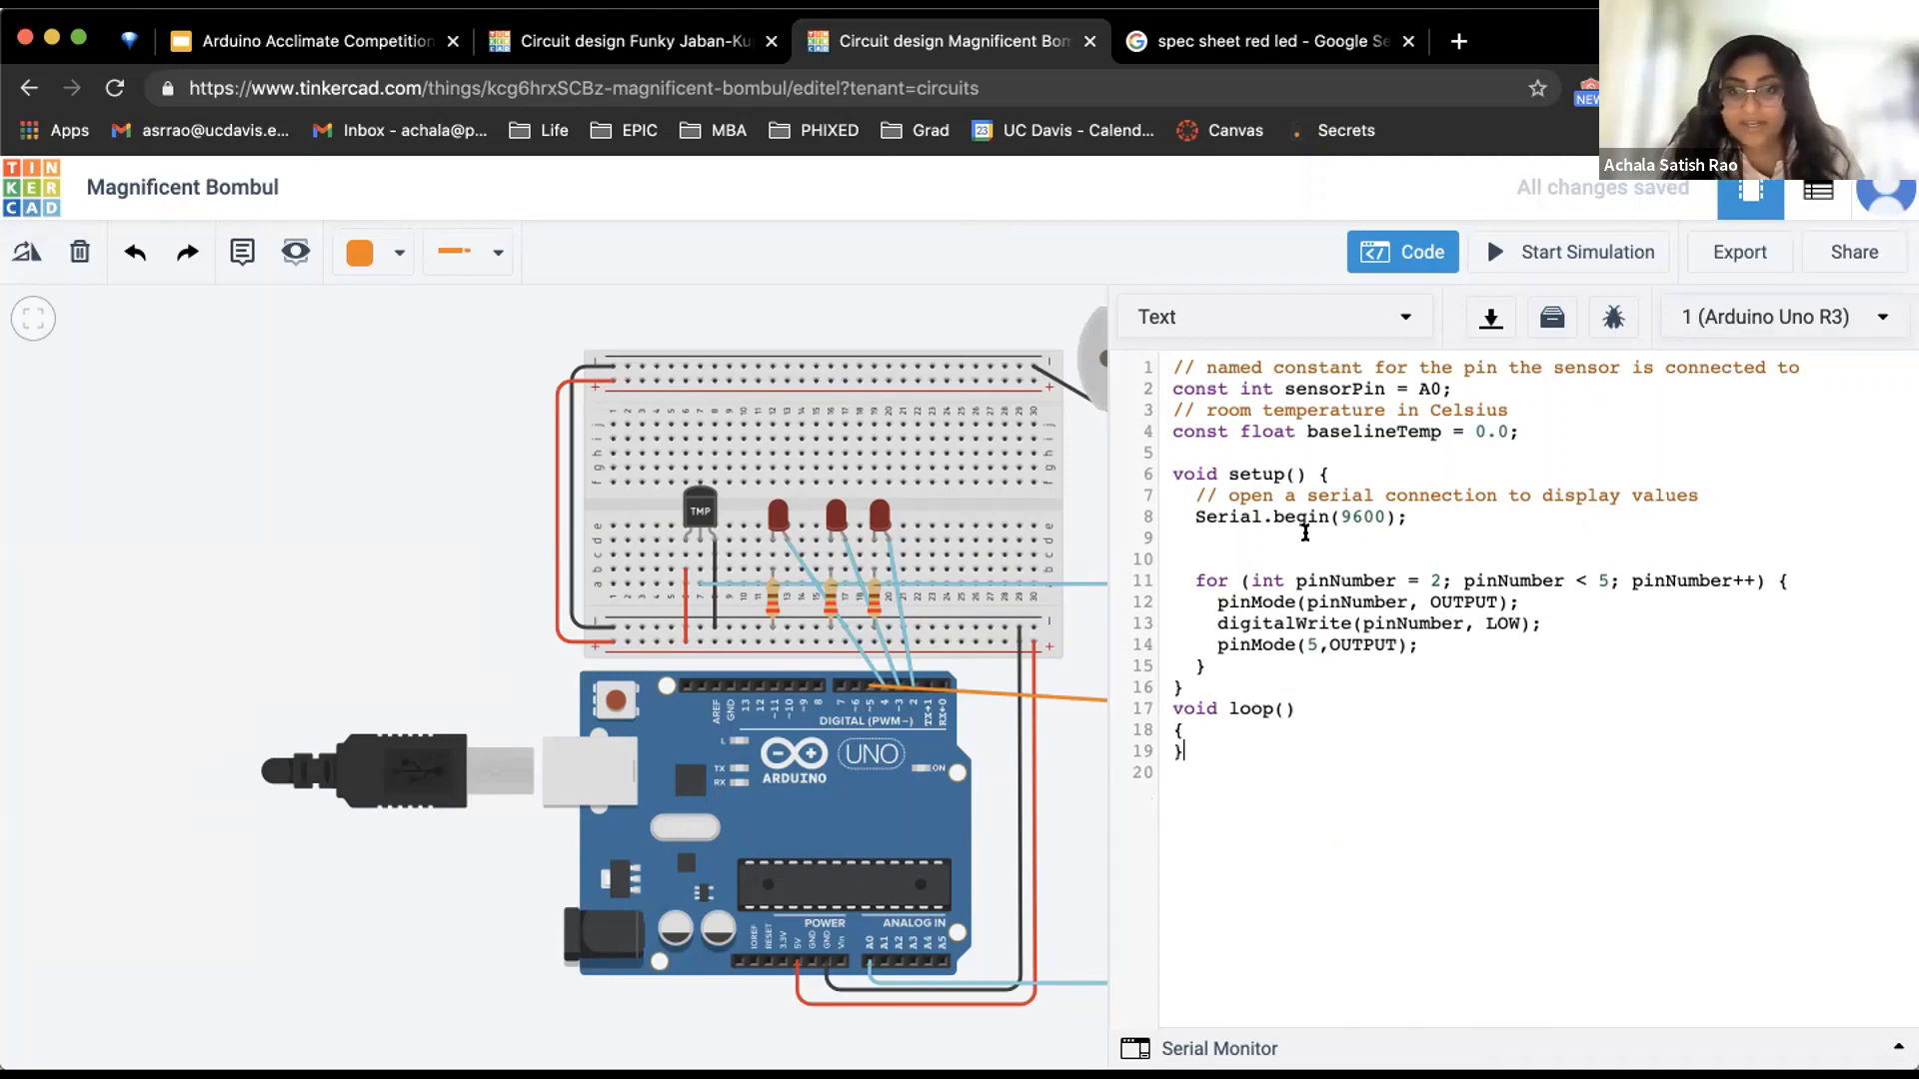
Open the Serial Monitor and review the code's sensorPin constant, Serial.begin rate and pin setup for loop
drag(1451, 389, 1286, 389)
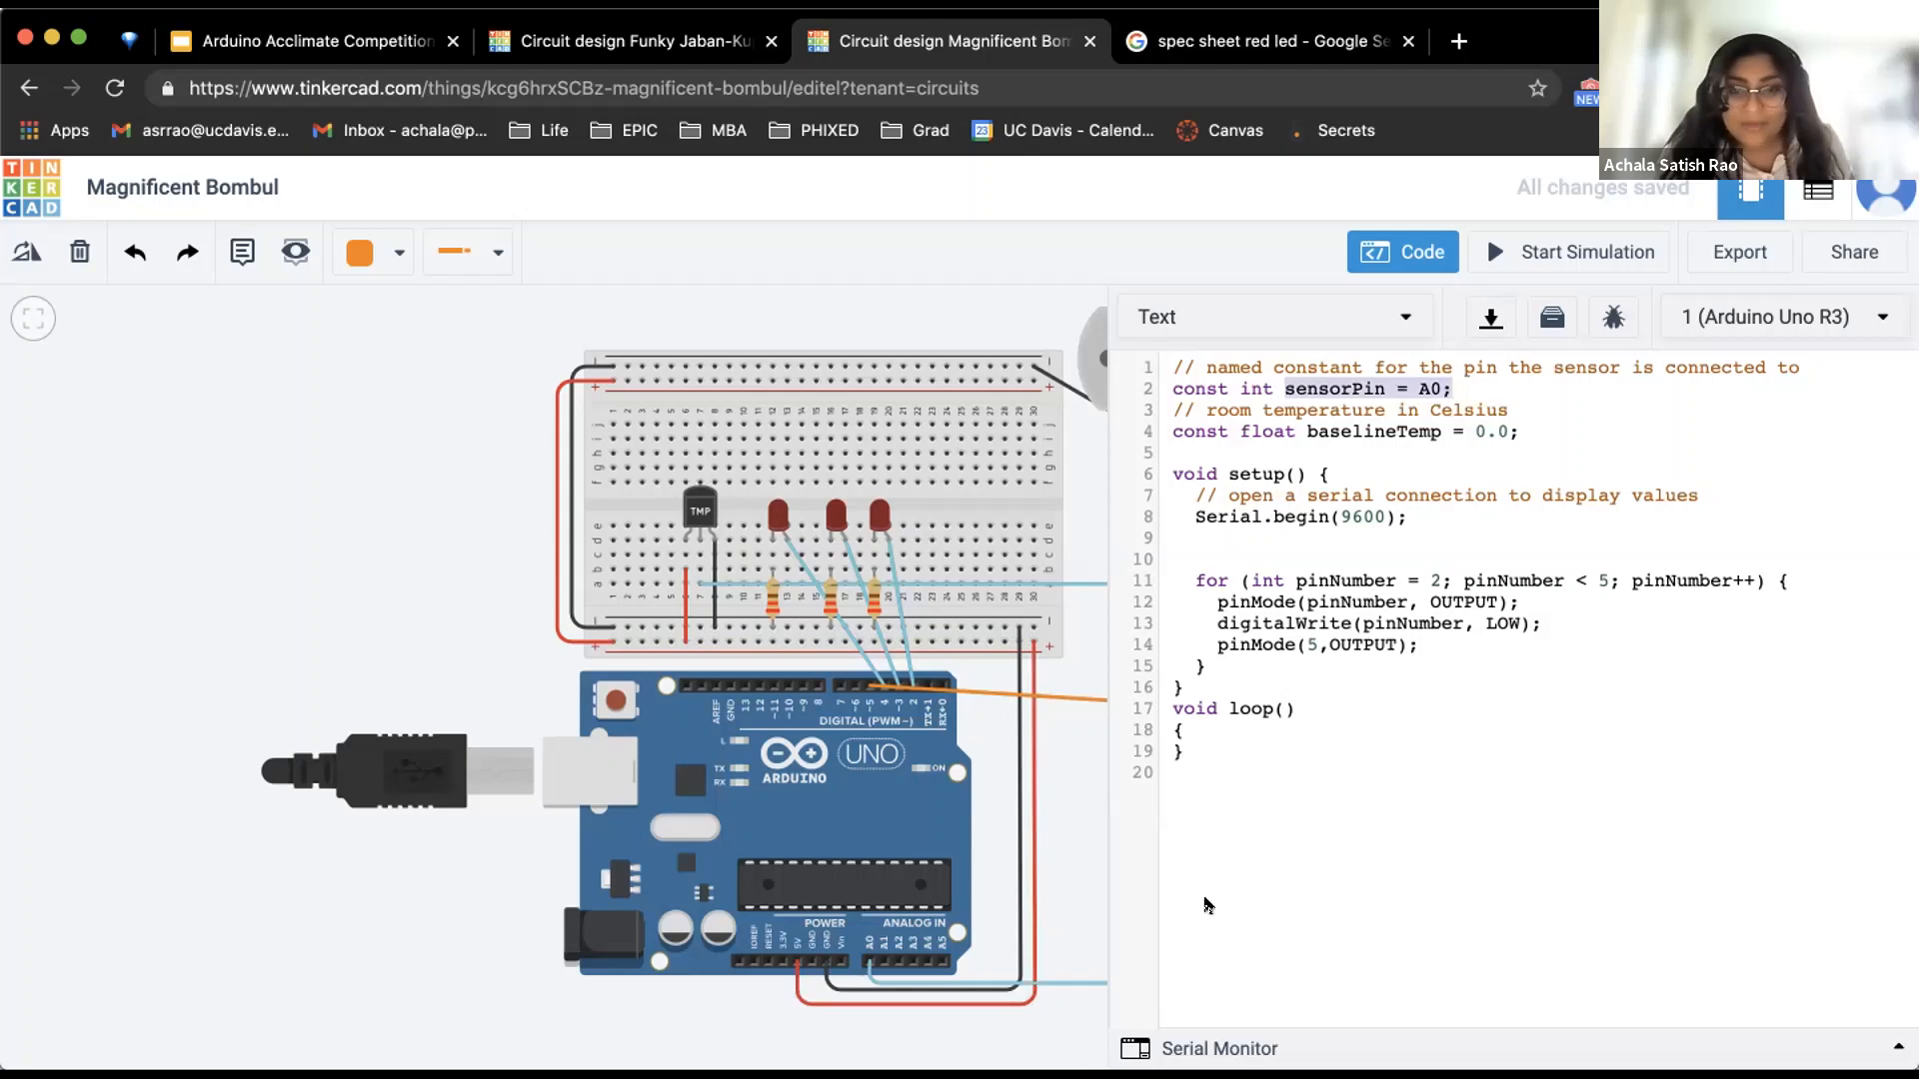
click(1897, 1047)
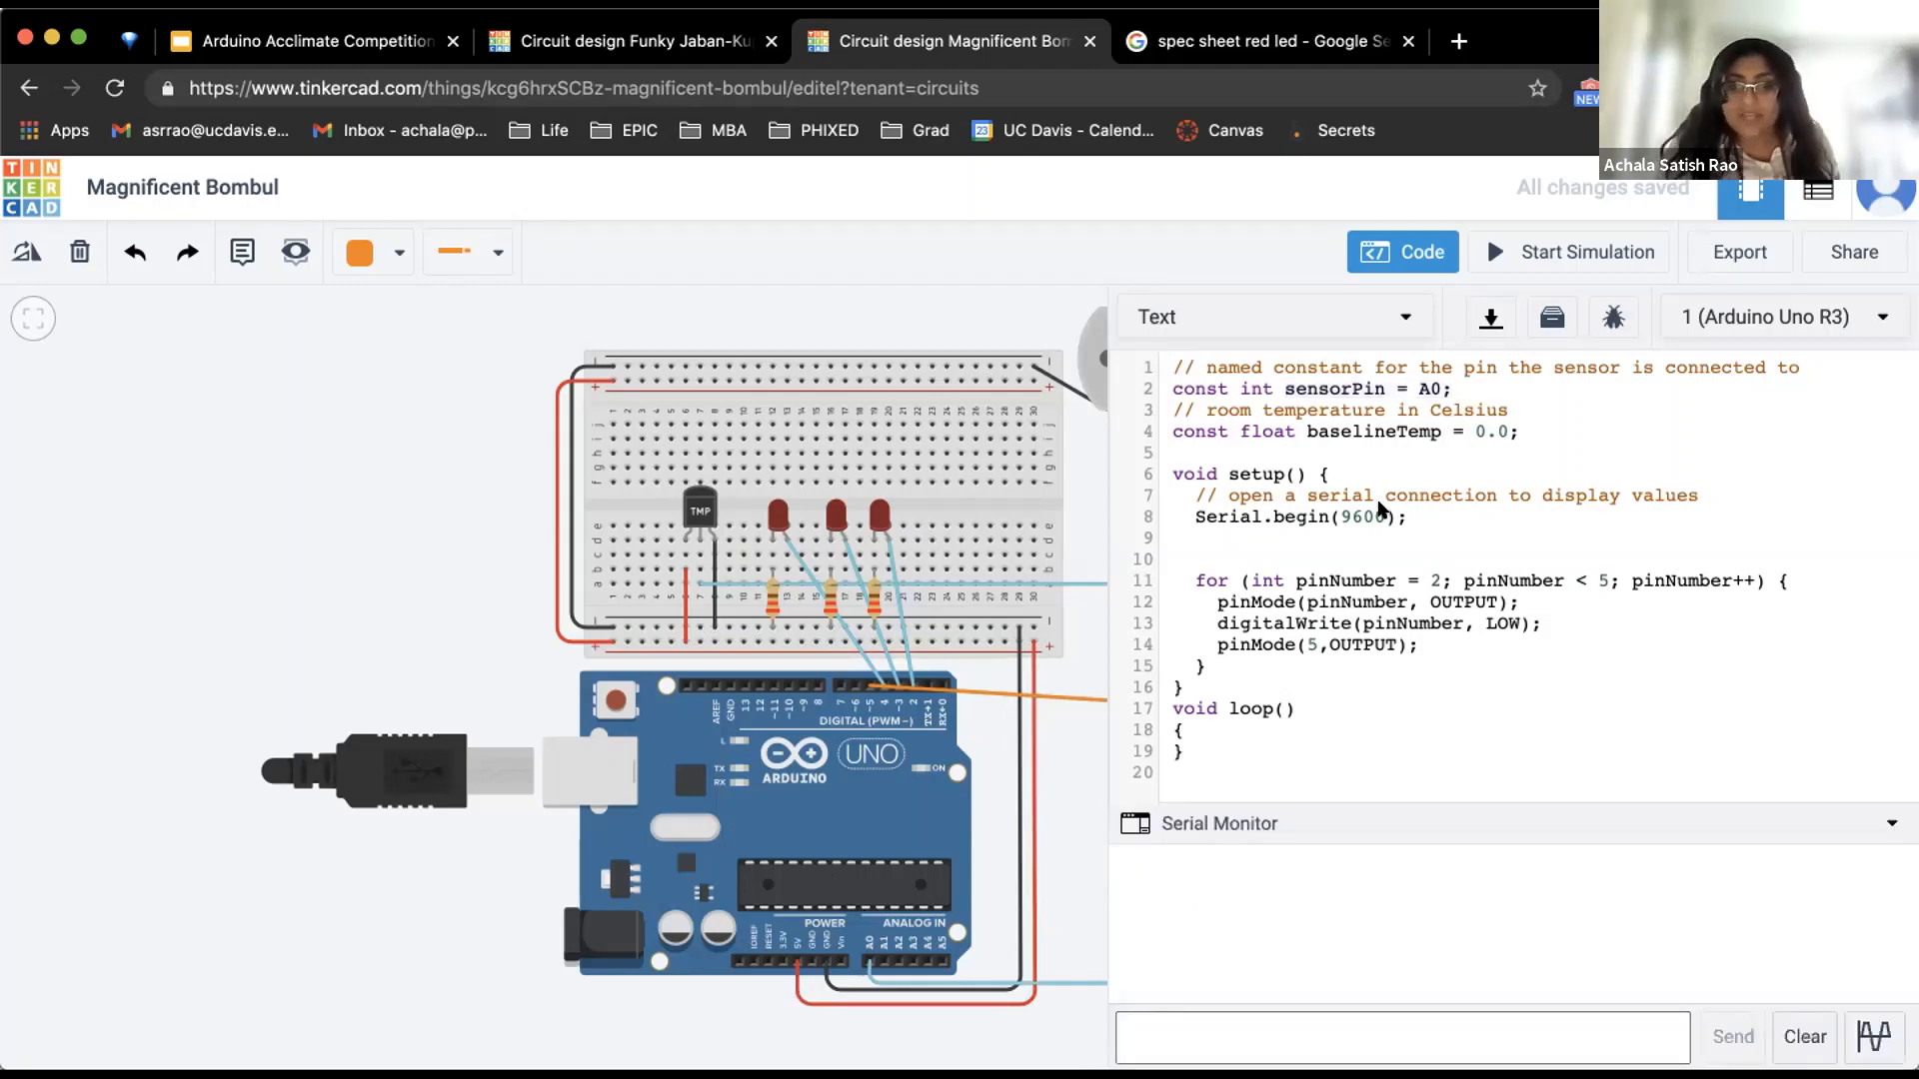
double_click(1336, 516)
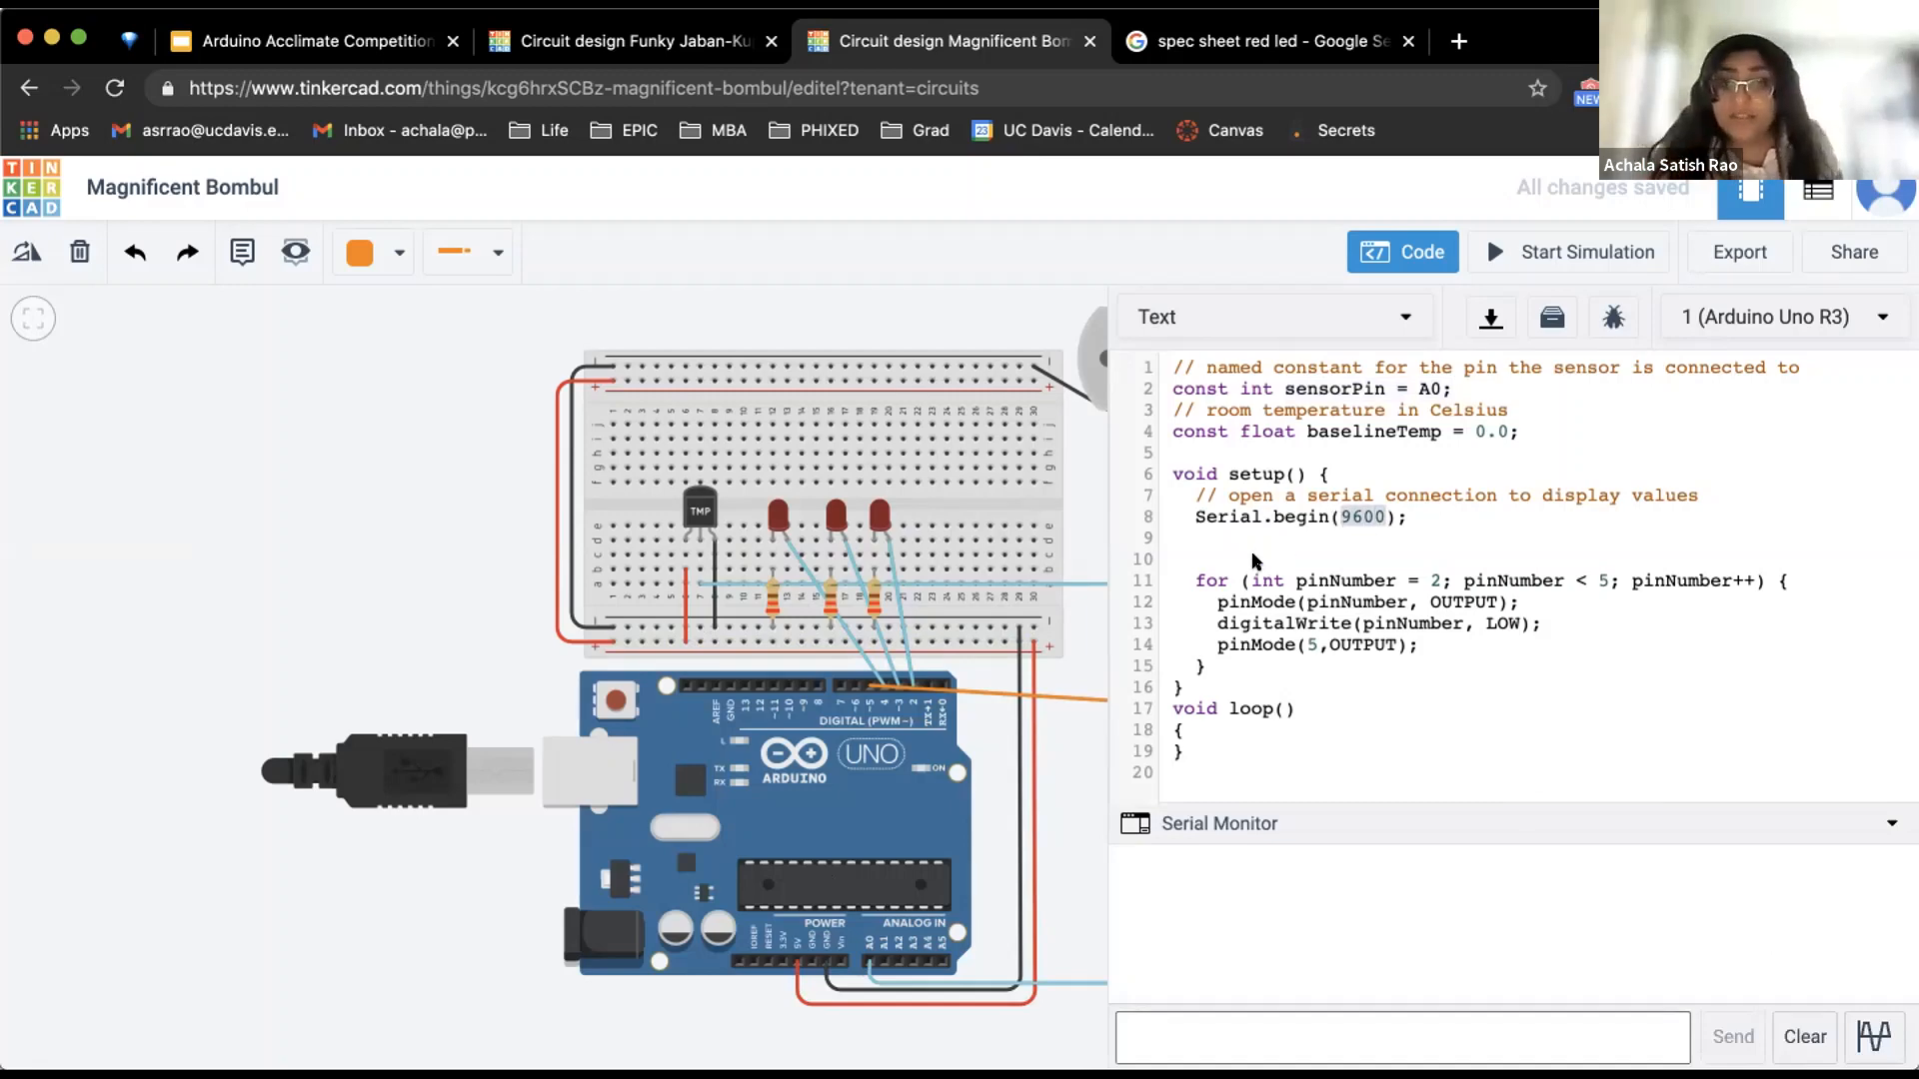
click(1176, 565)
drag(1183, 573, 1481, 644)
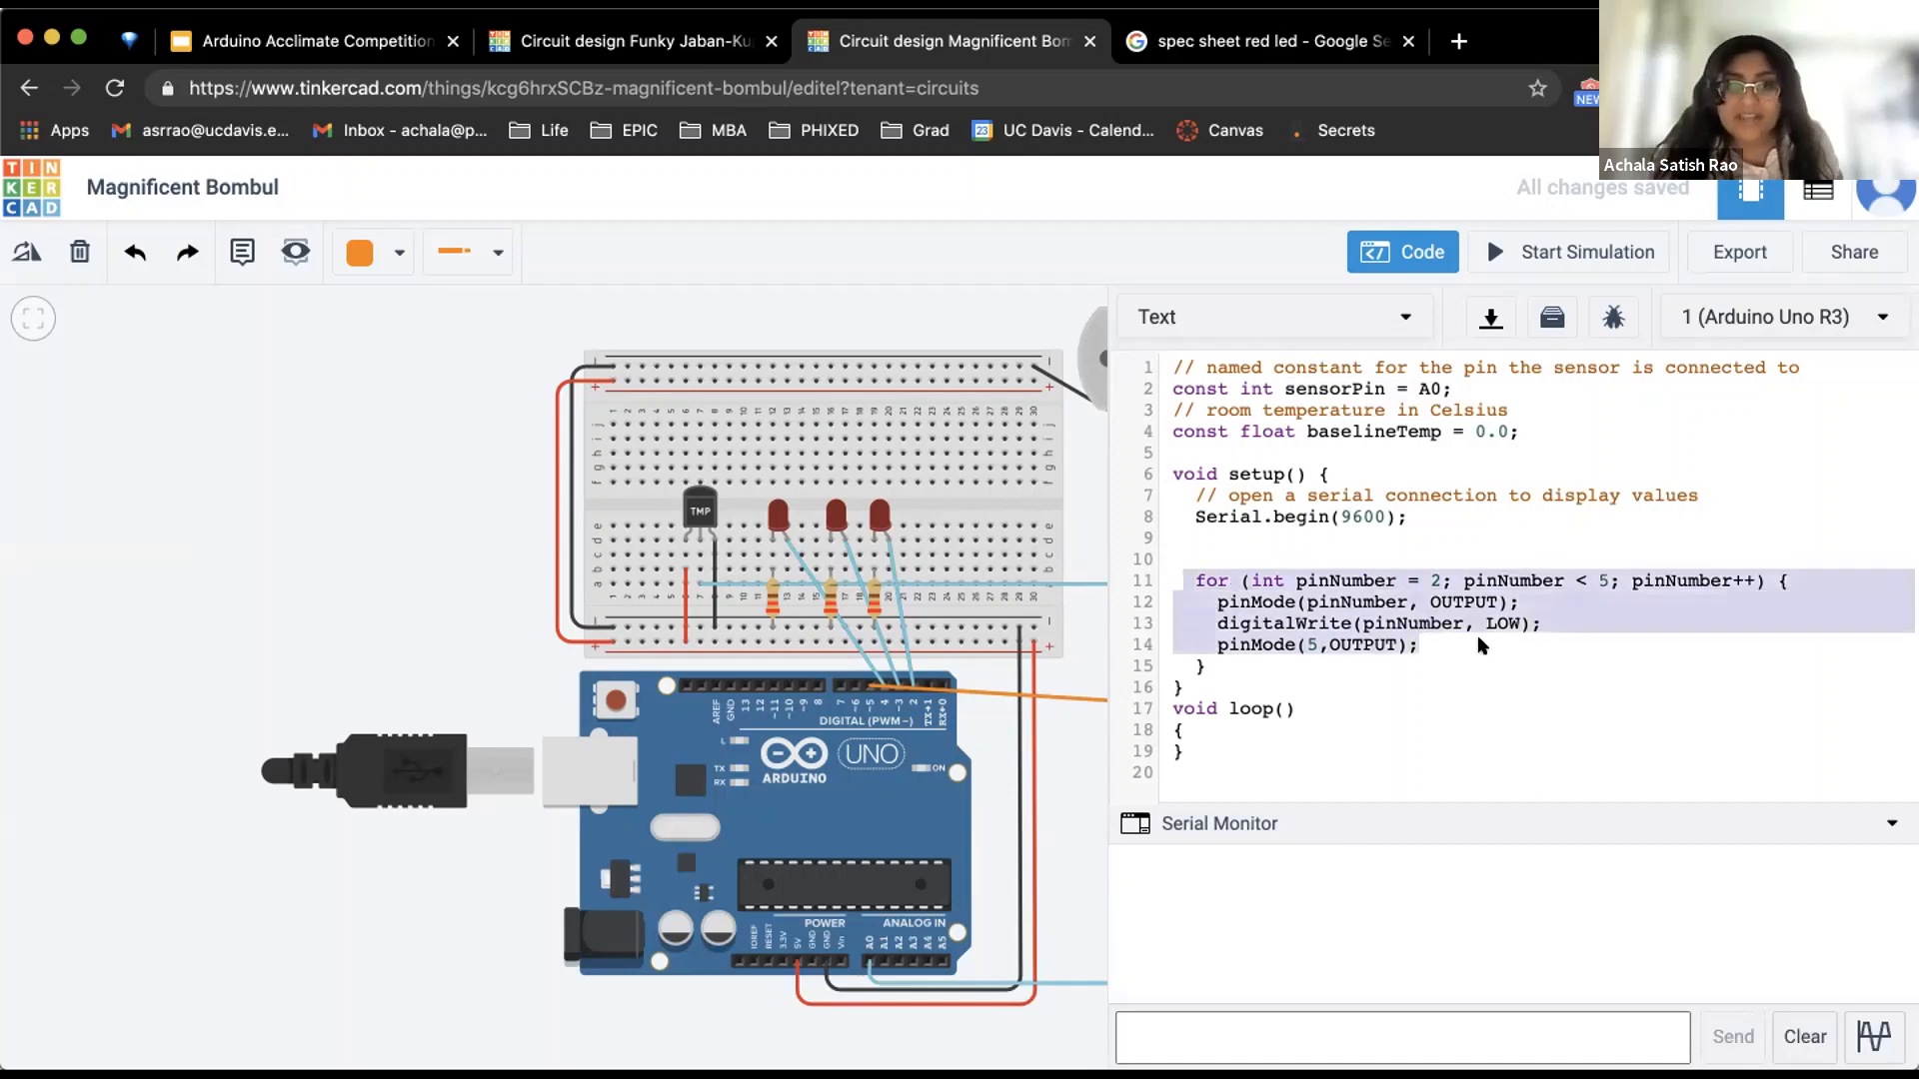
click(1478, 637)
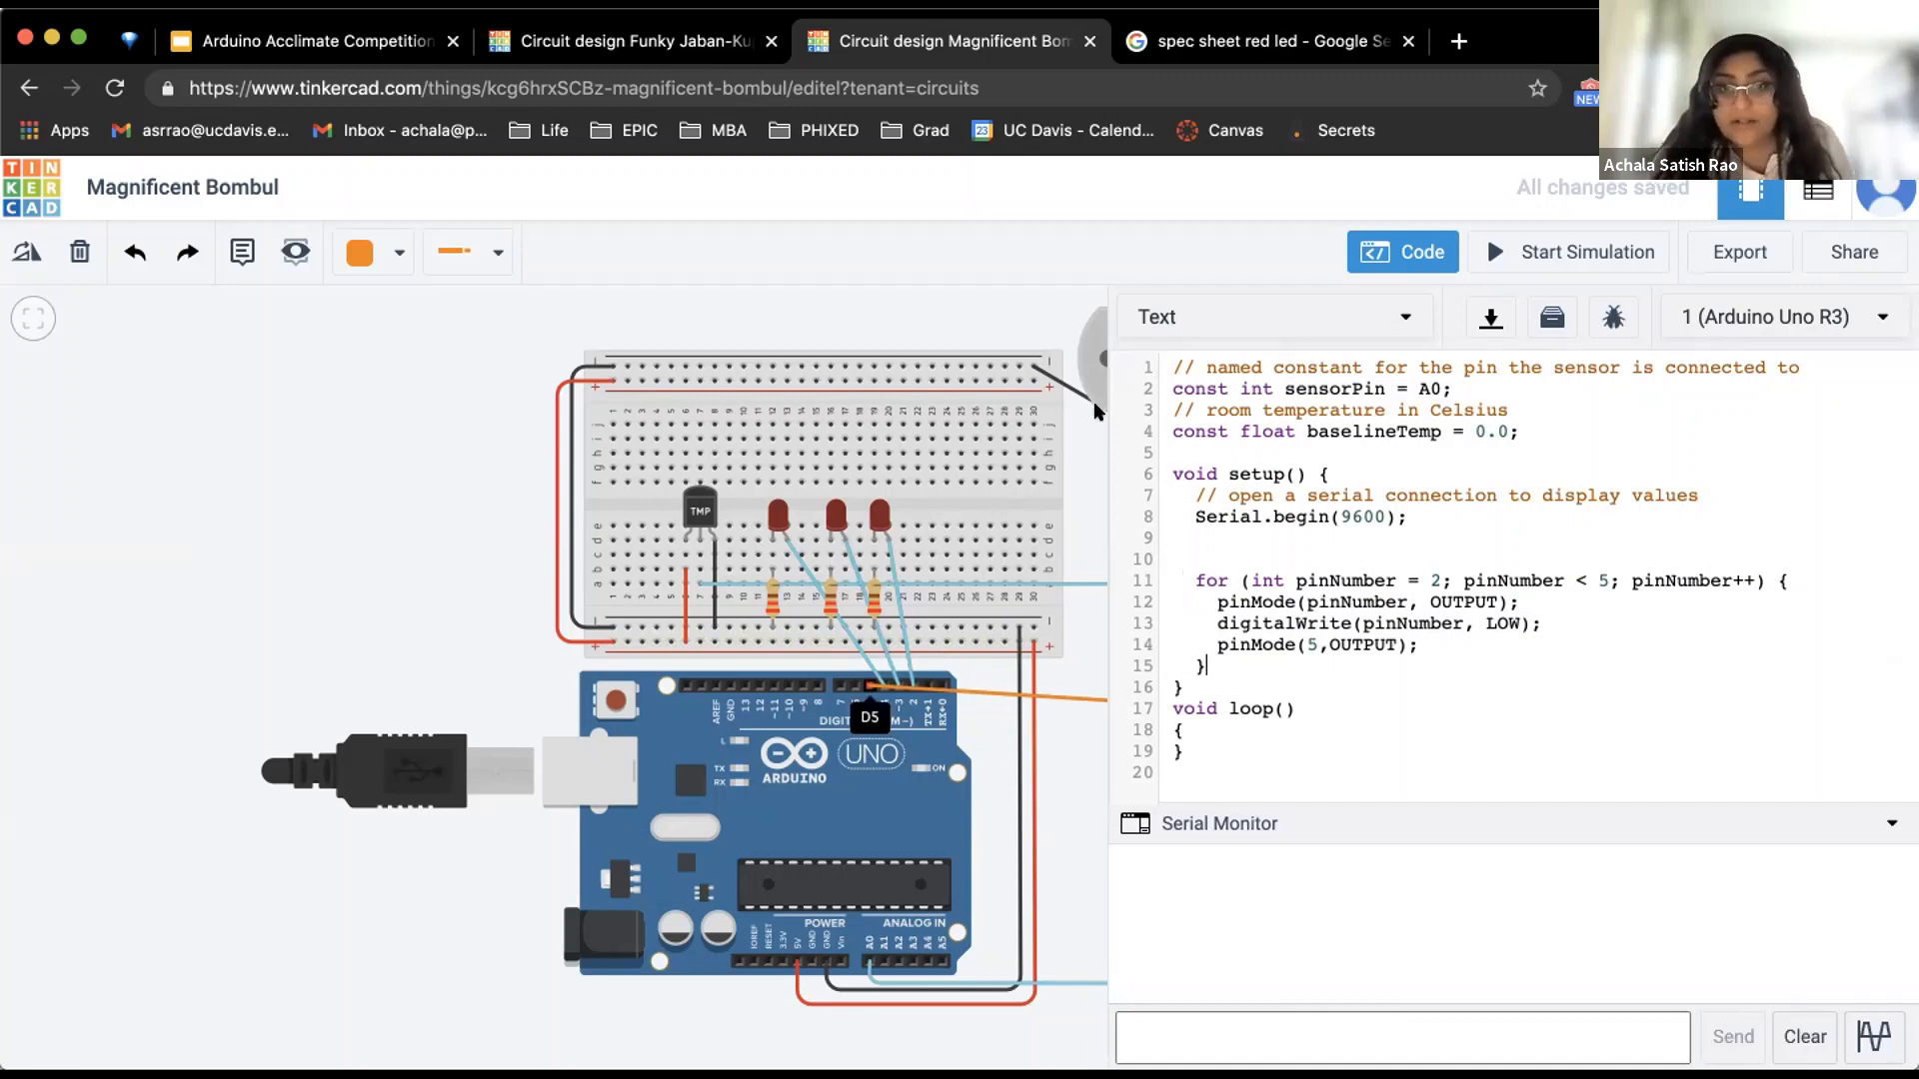
Set the upper limit of pinNumber in the setup function's for loop to 6
click(1606, 580)
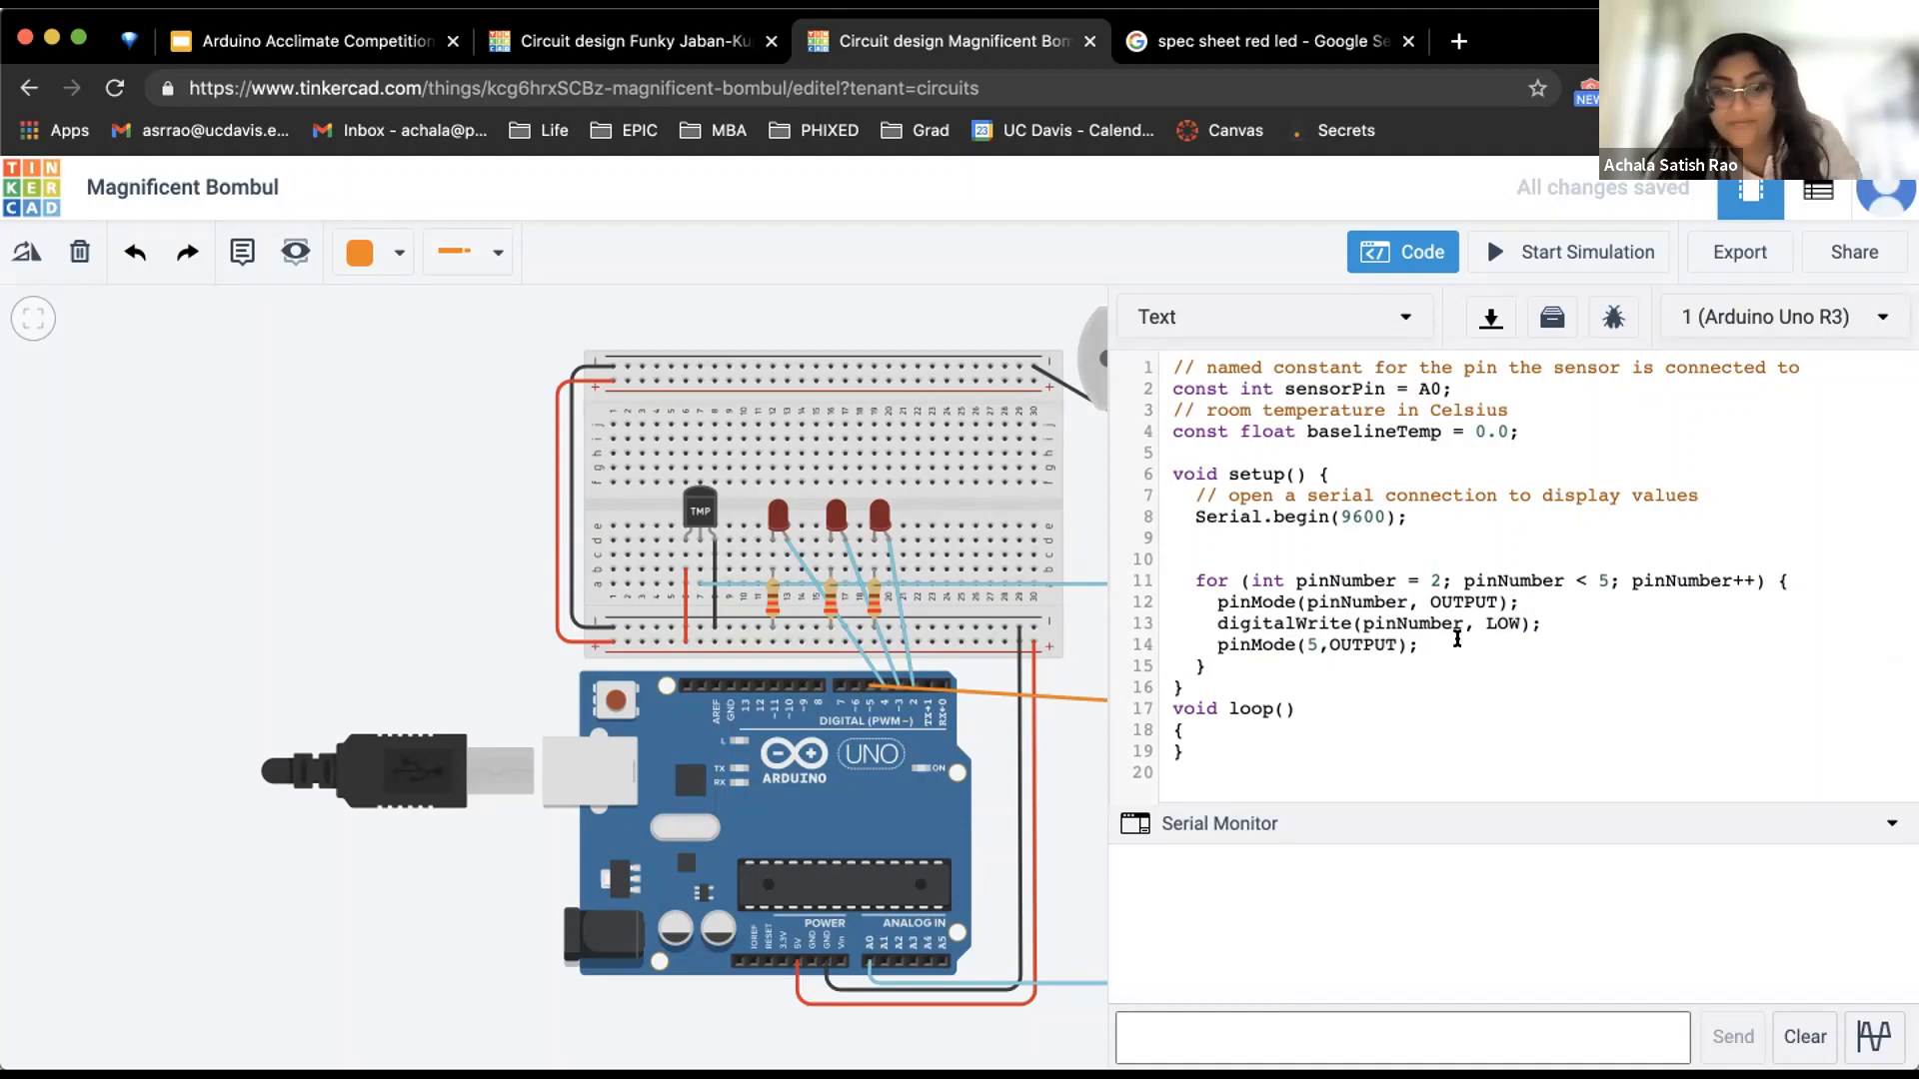
key(BackSpace)
text(6)
Try deleting the pinMode(5,OUTPUT) statement from the for loop, and undo the deletion
drag(1457, 639, 1185, 639)
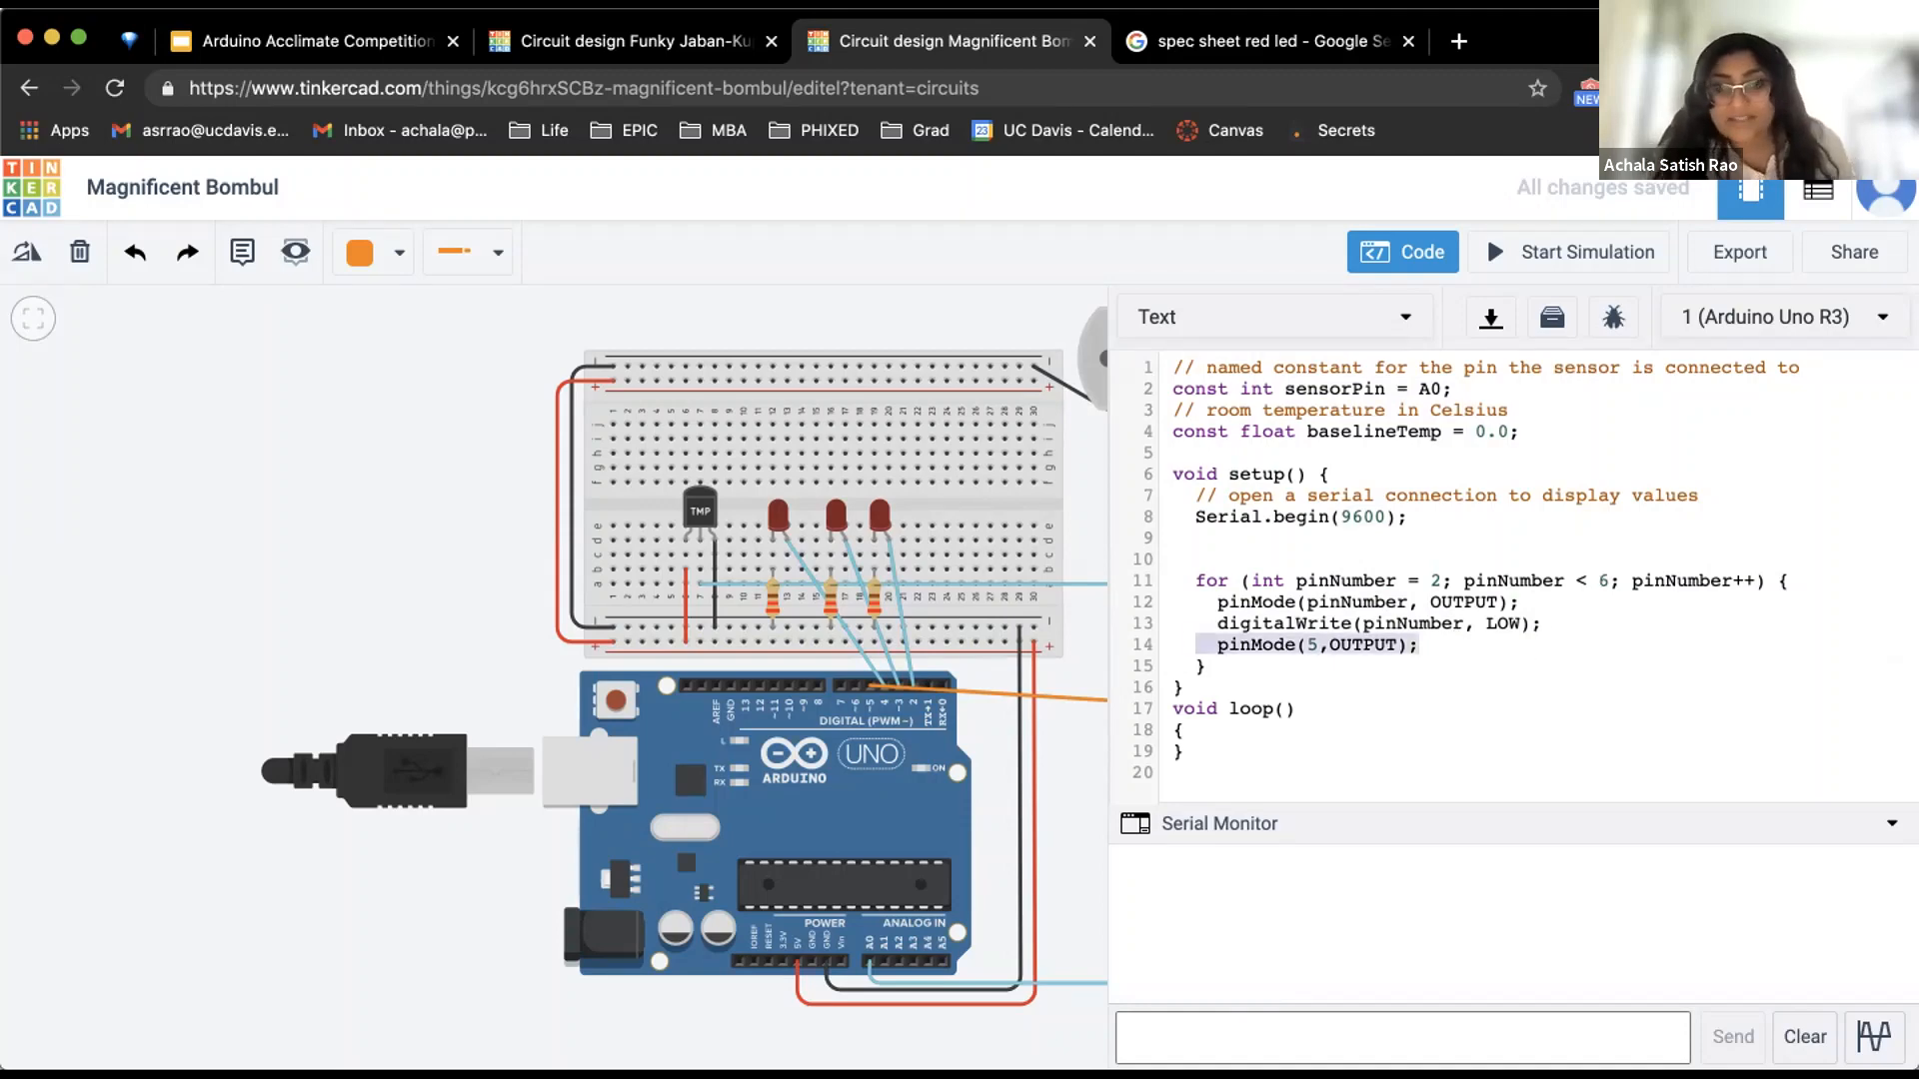
key(BackSpace)
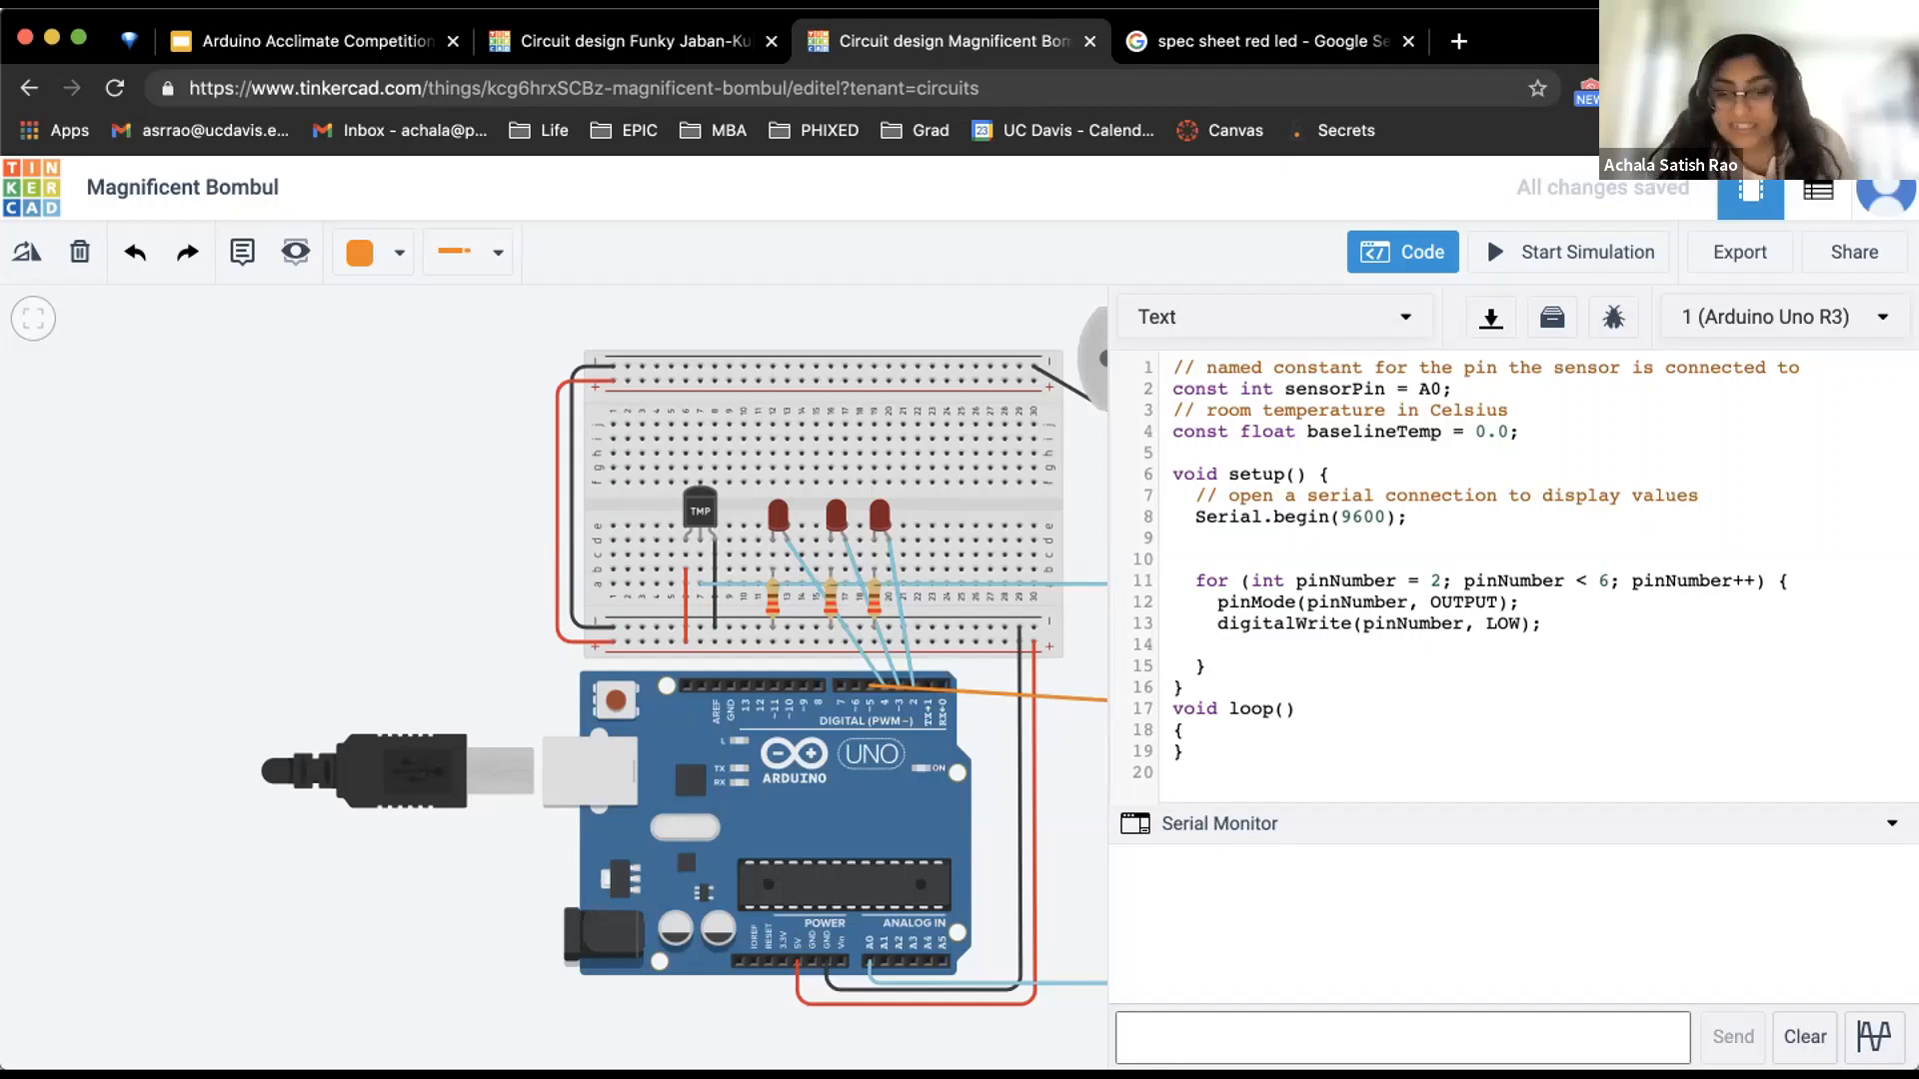
key(super+z)
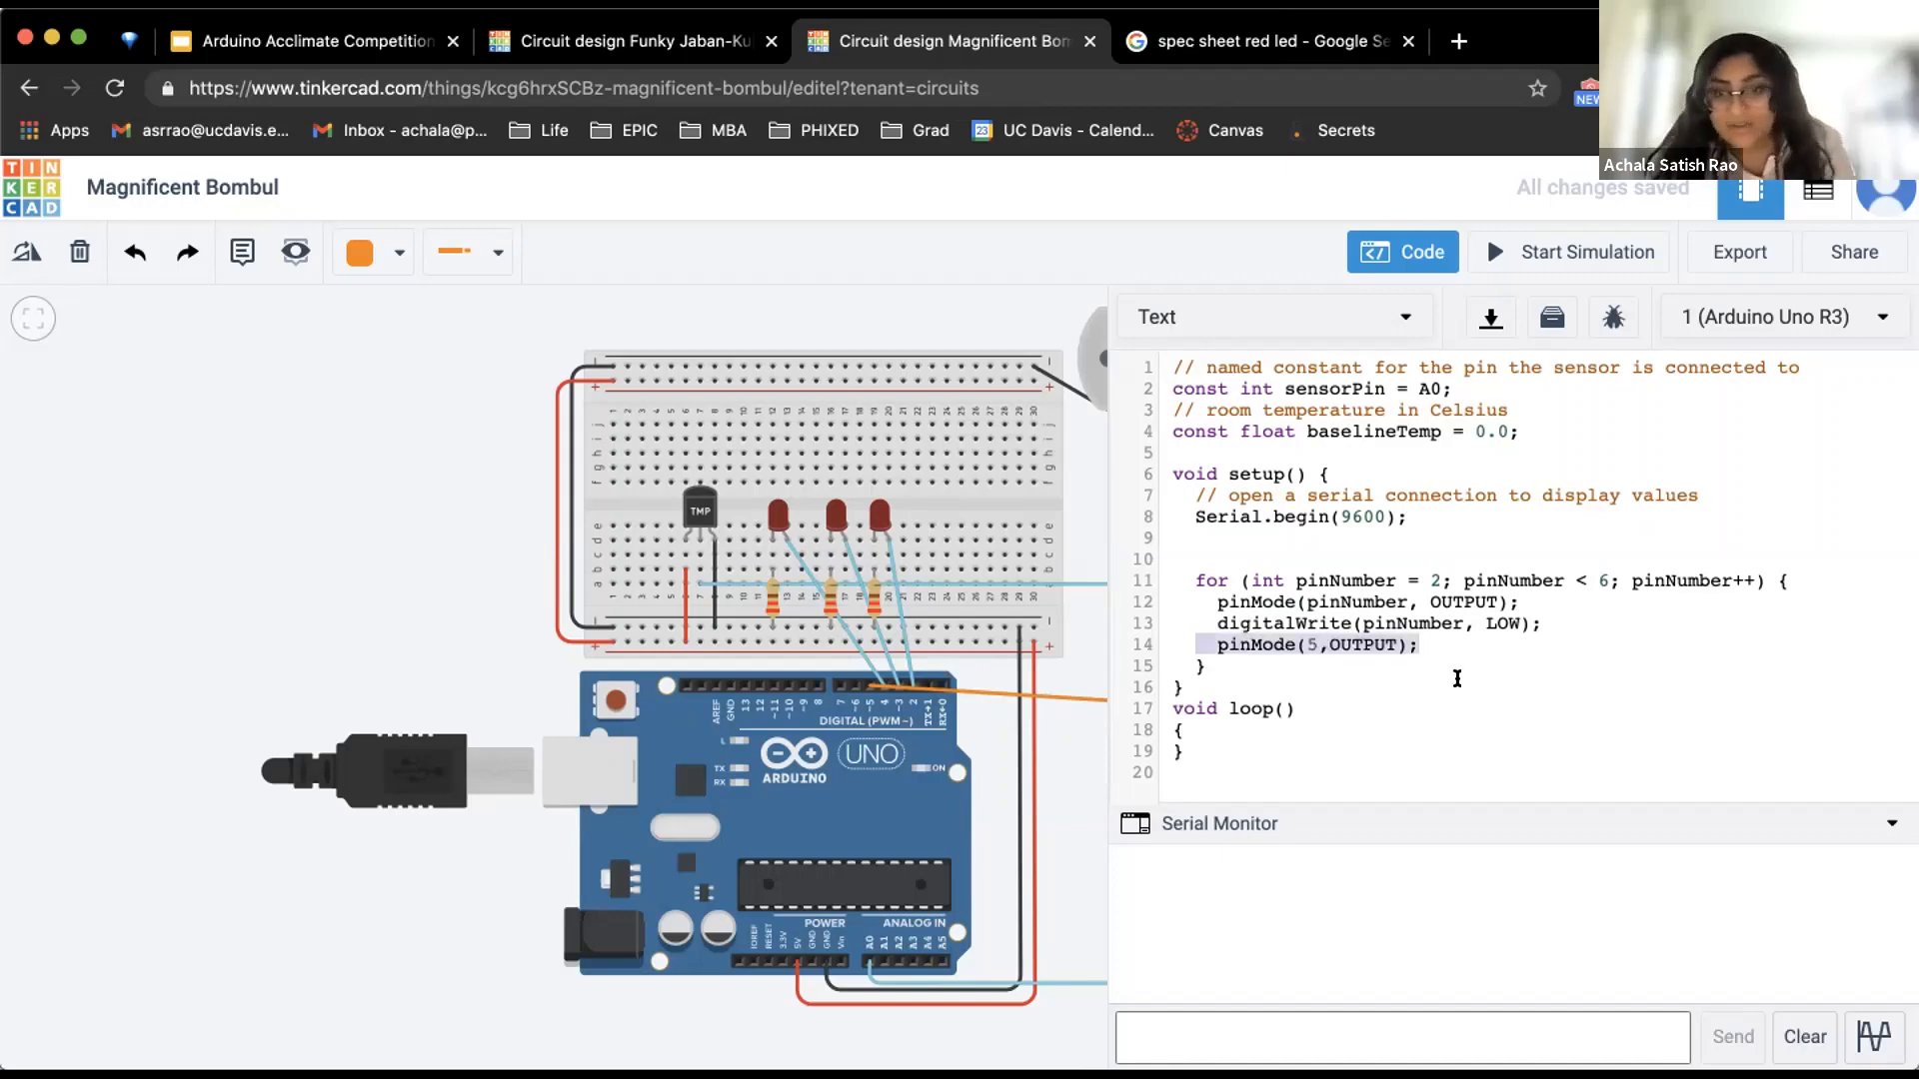
Comment out the pinMode(5,OUTPUT) statement in the setup function's for loop
click(1211, 641)
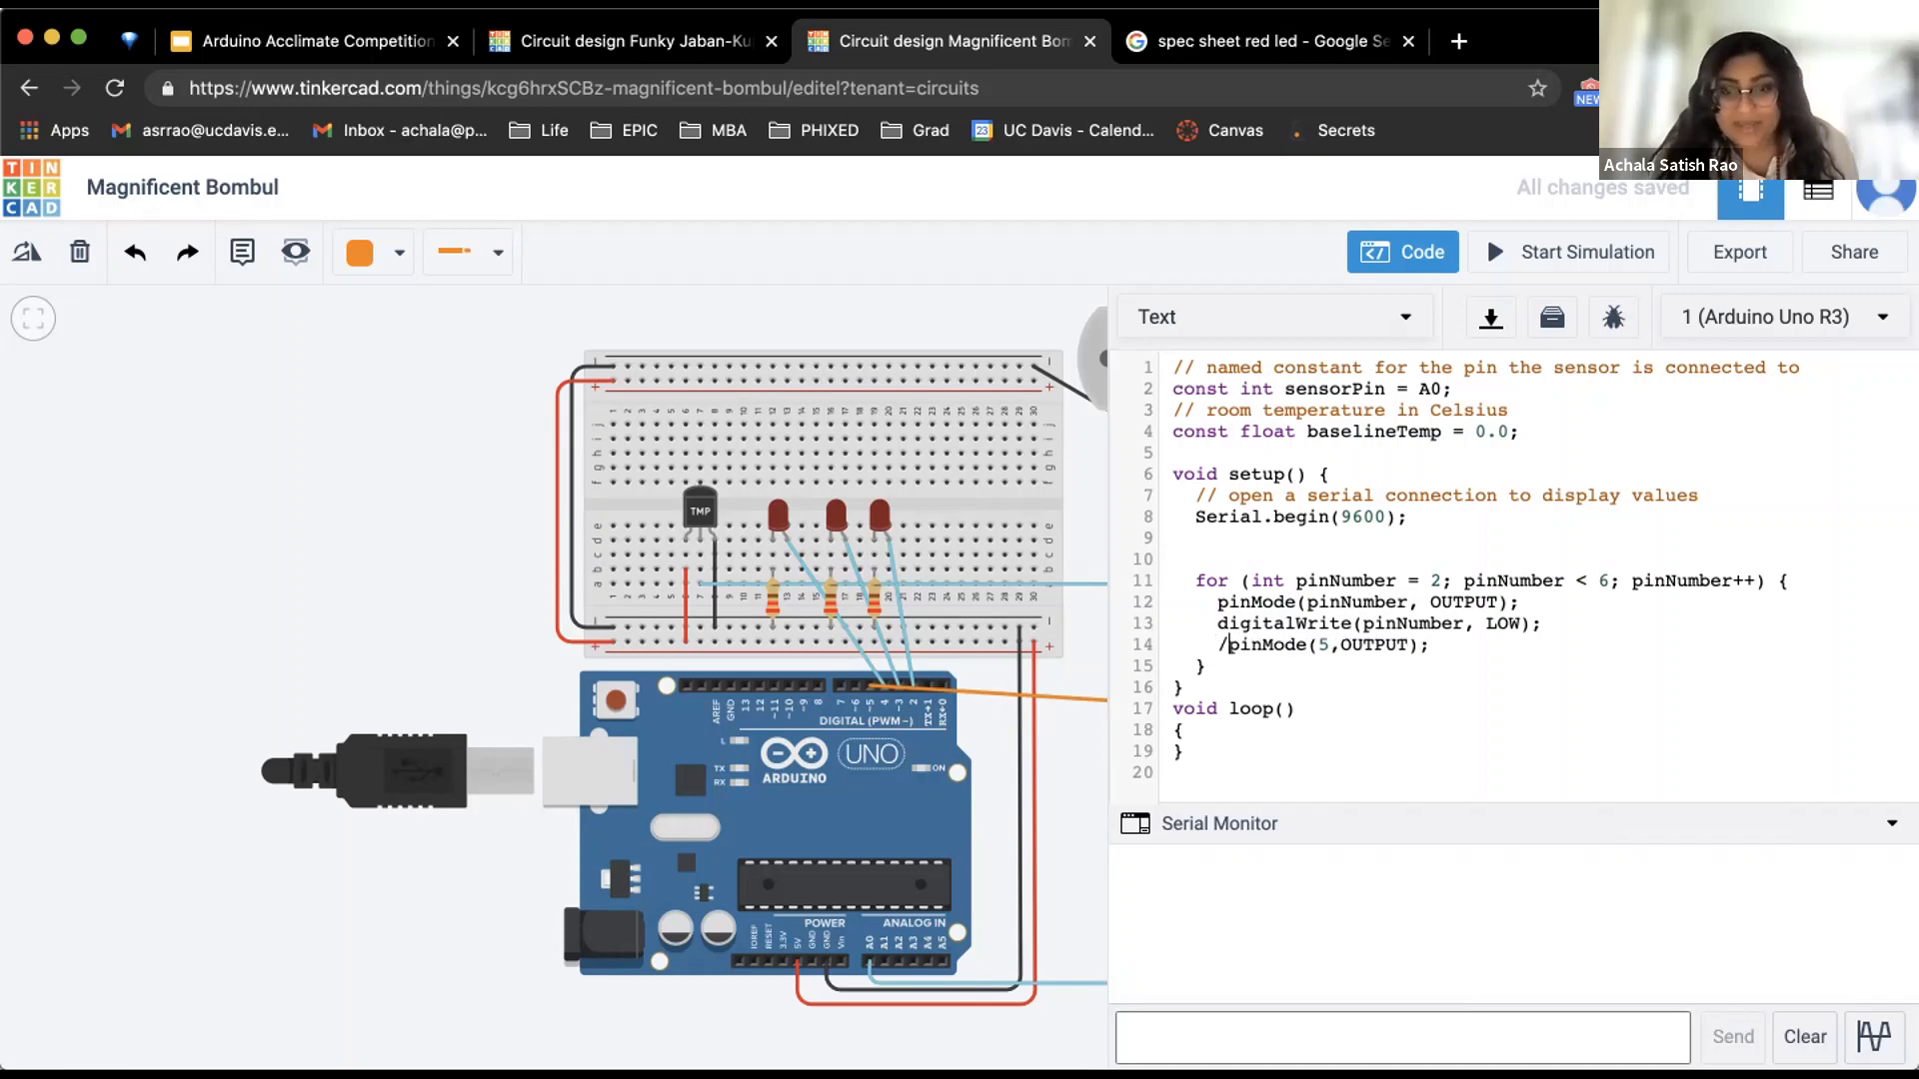
text(//)
drag(1218, 645, 1565, 636)
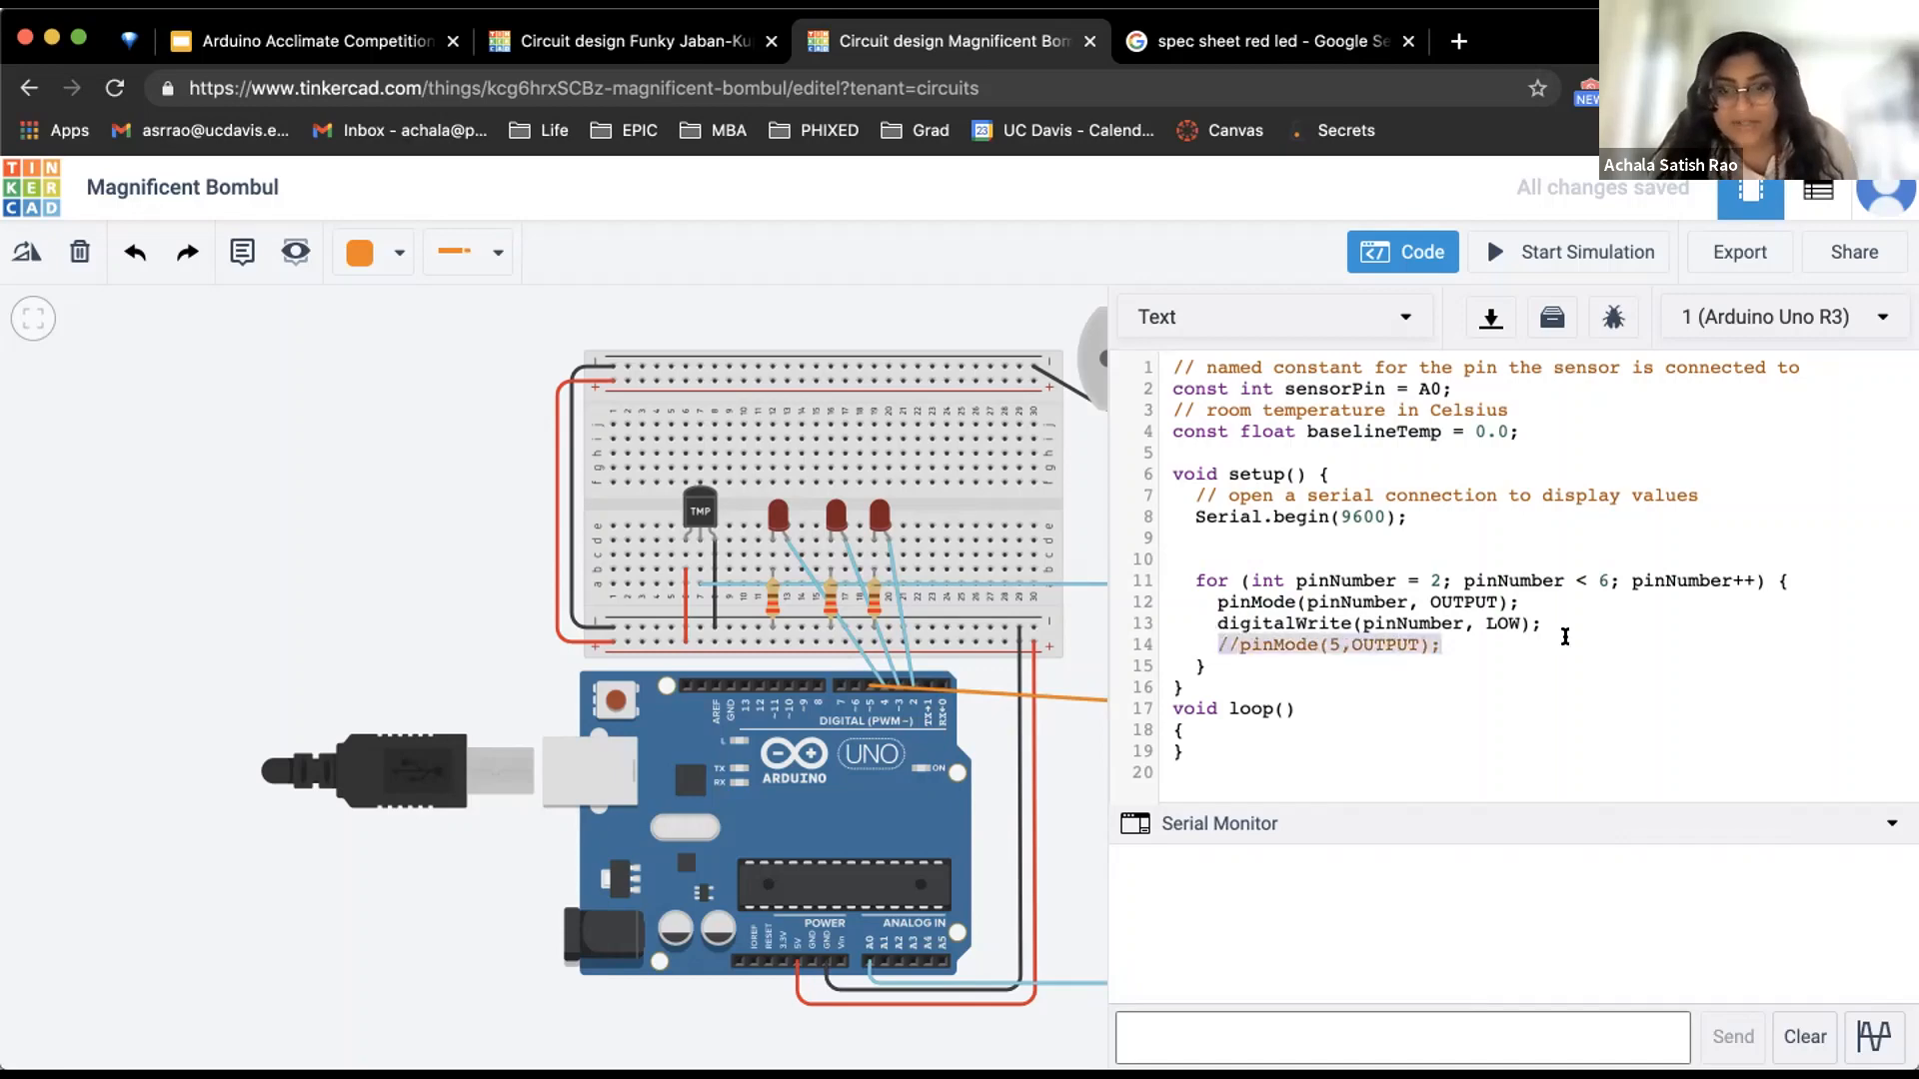
drag(1185, 496, 1759, 537)
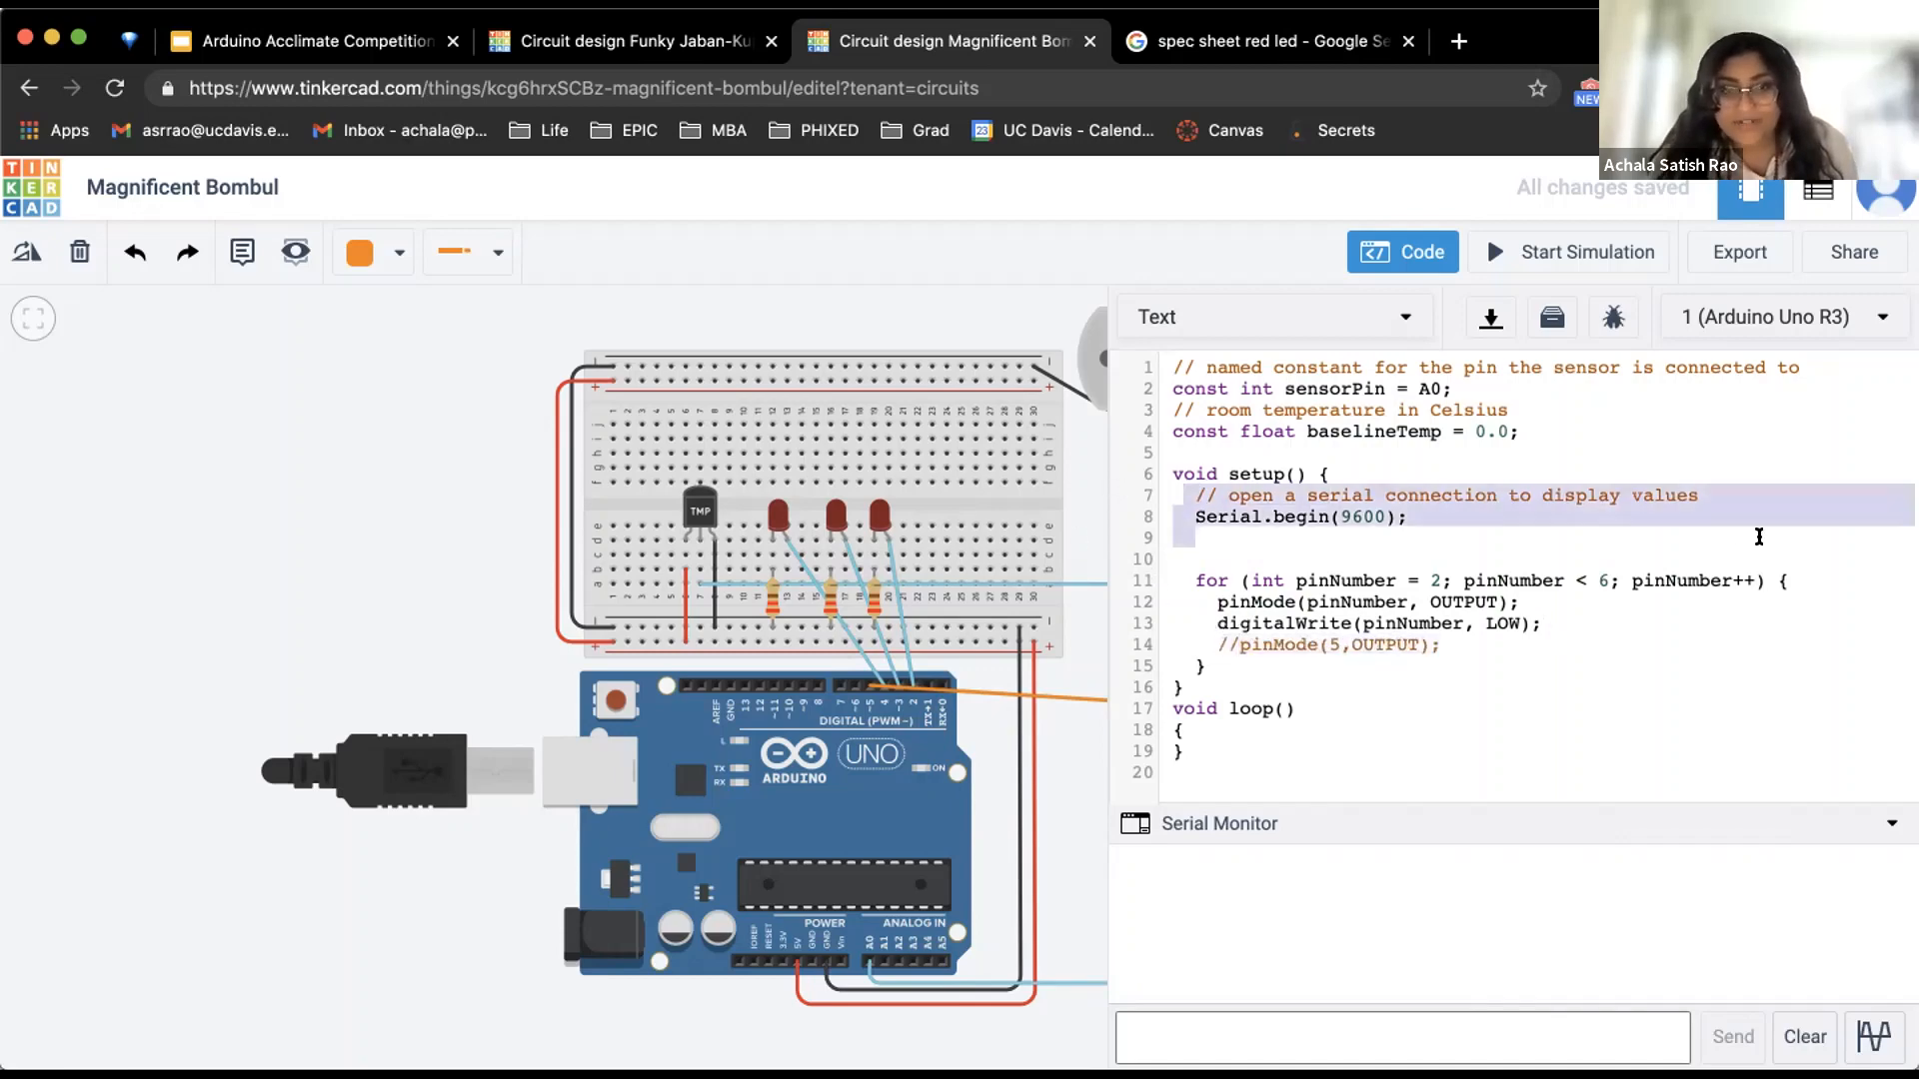
click(1716, 552)
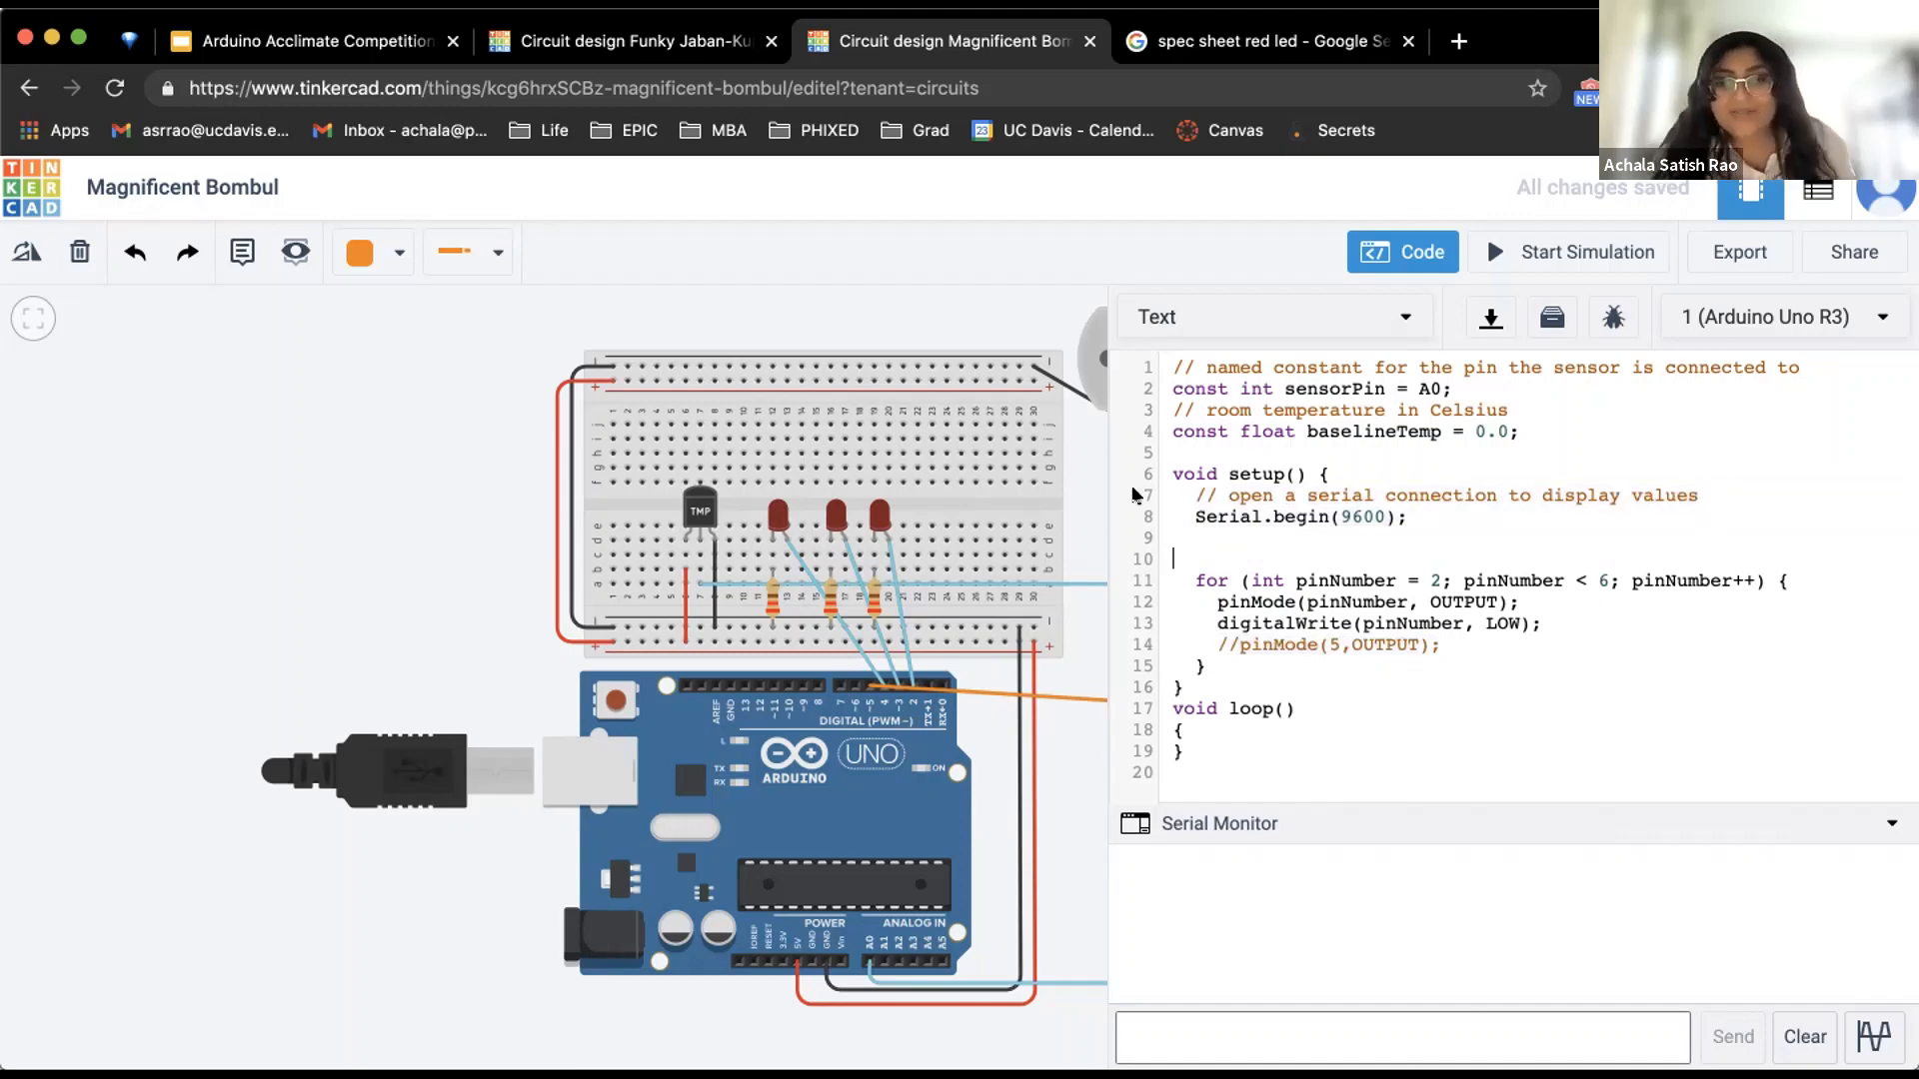
Replace the Magnificent Bombul circuit's code with the complete sketch copied from the Funky Jaban-Kup circuit
click(1201, 719)
key(Return)
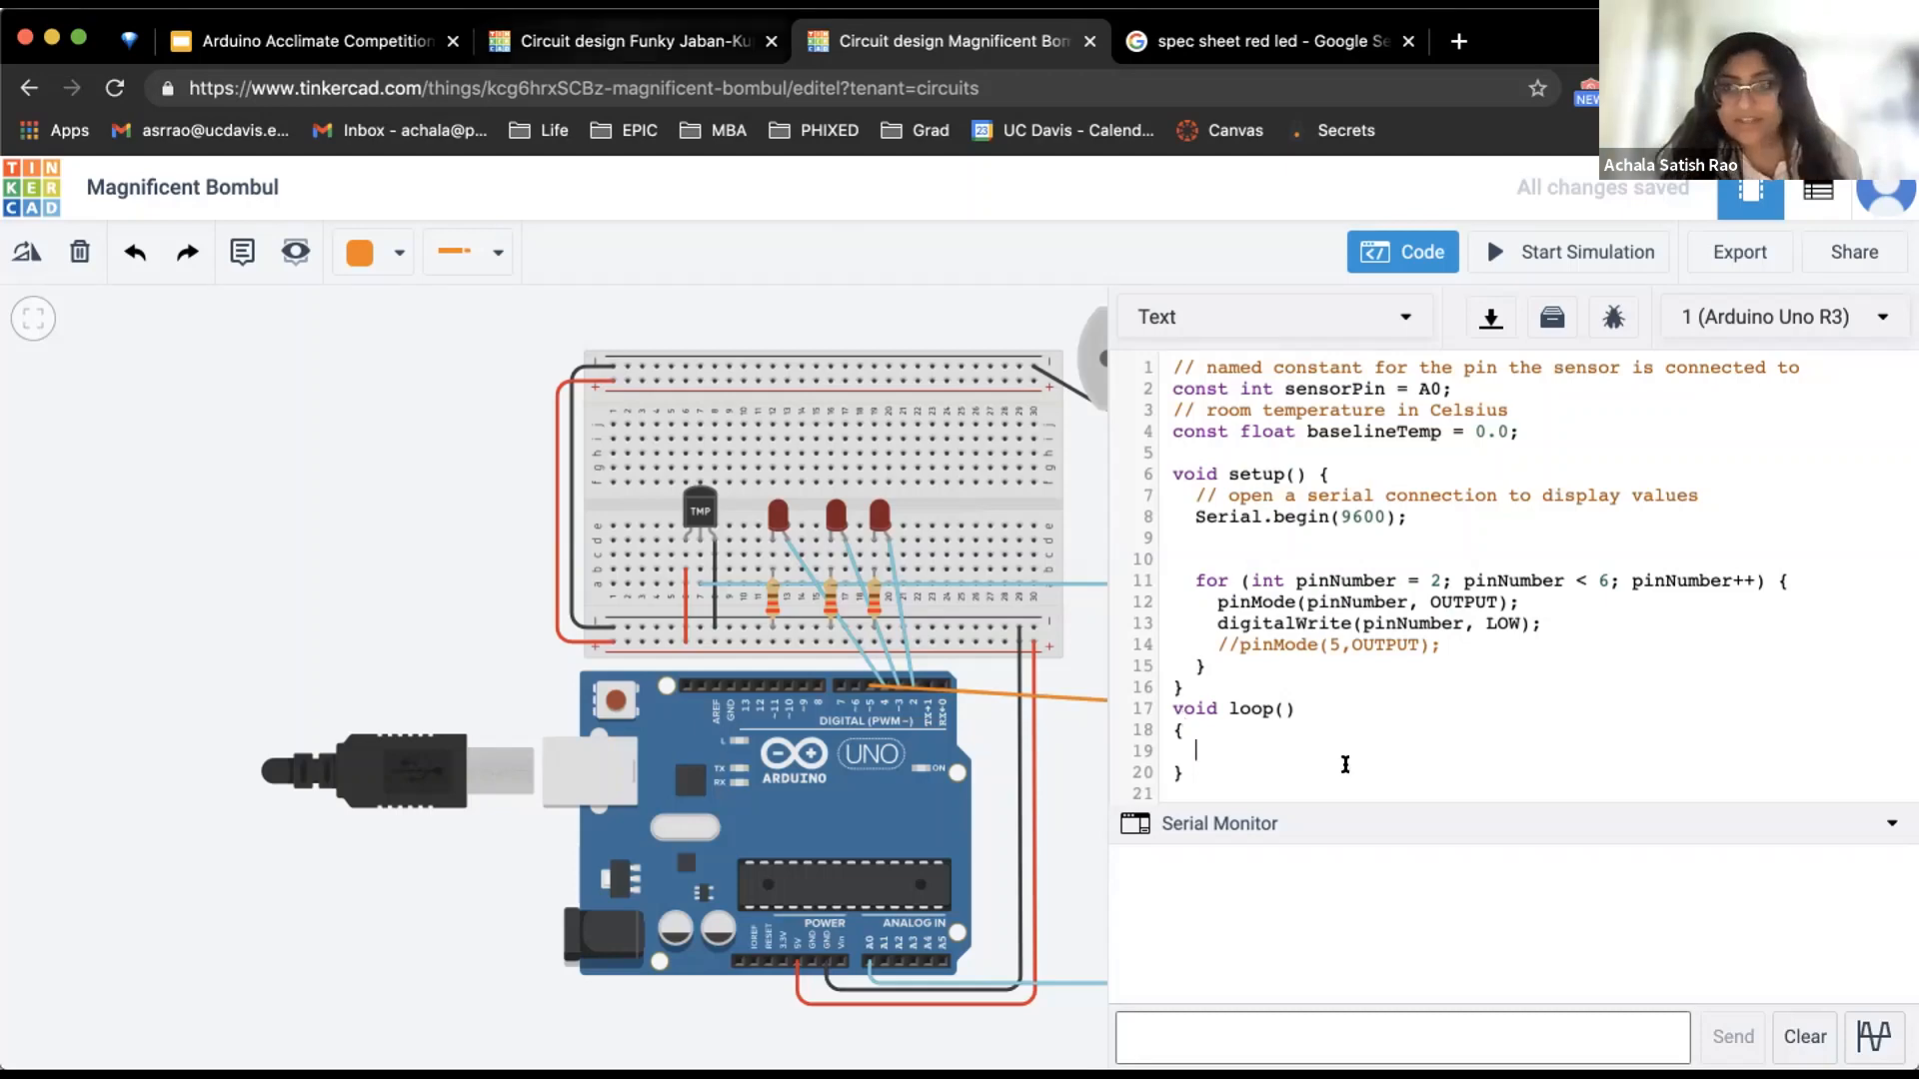
click(640, 41)
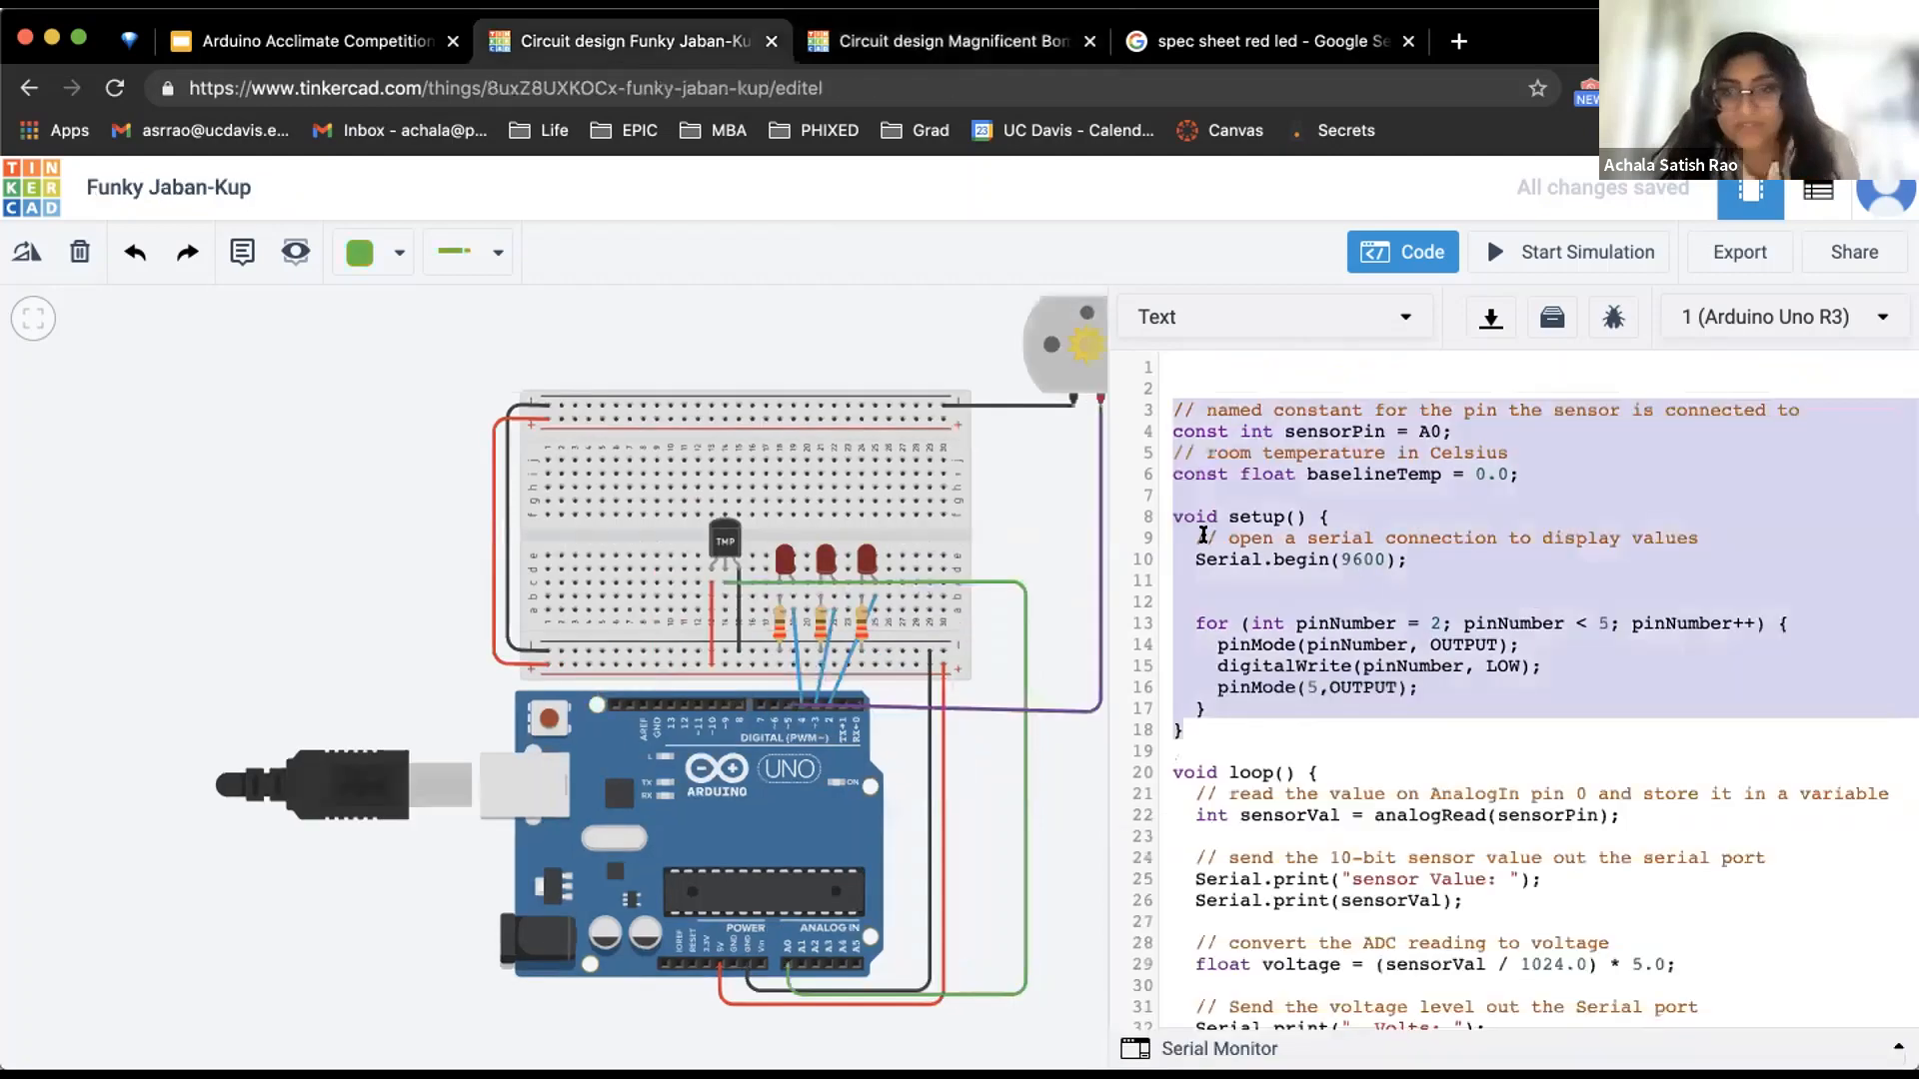
click(1183, 451)
scroll(1183, 452, down, 5)
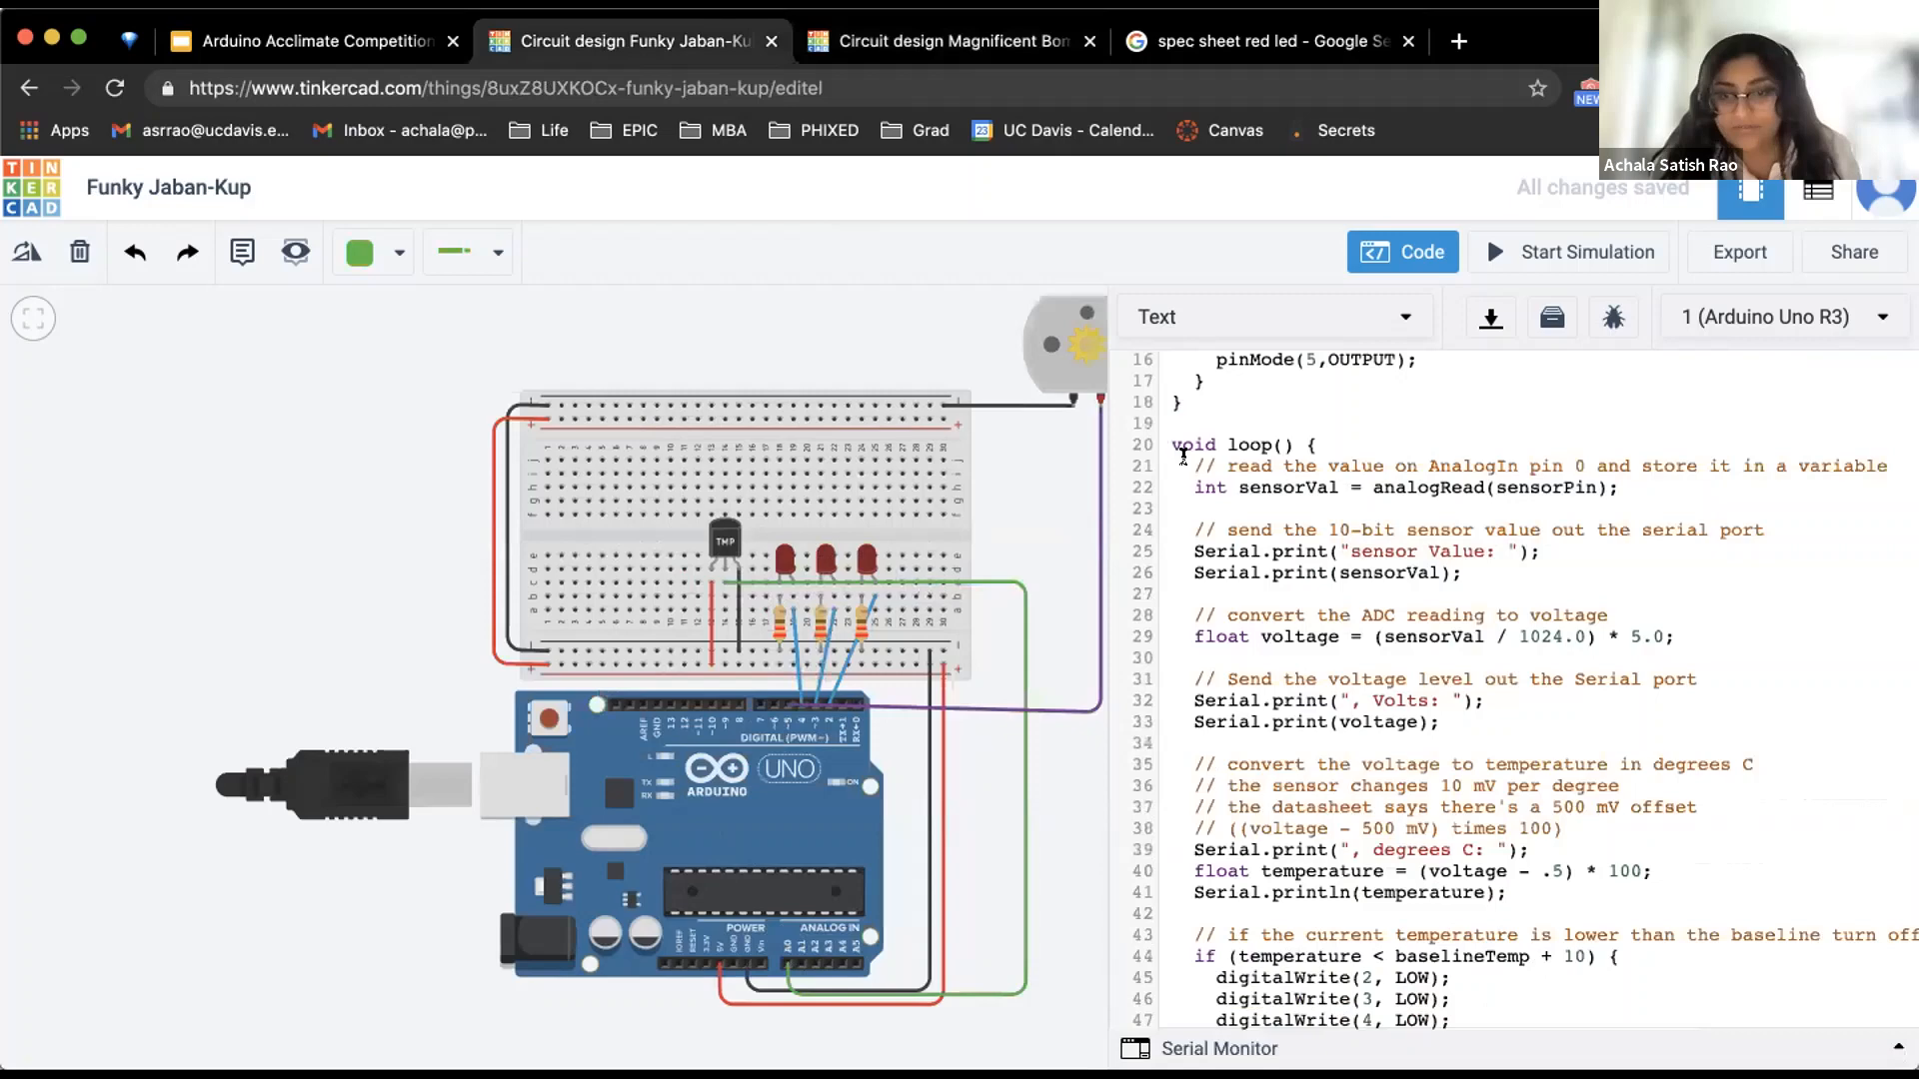
drag(1183, 456, 1174, 572)
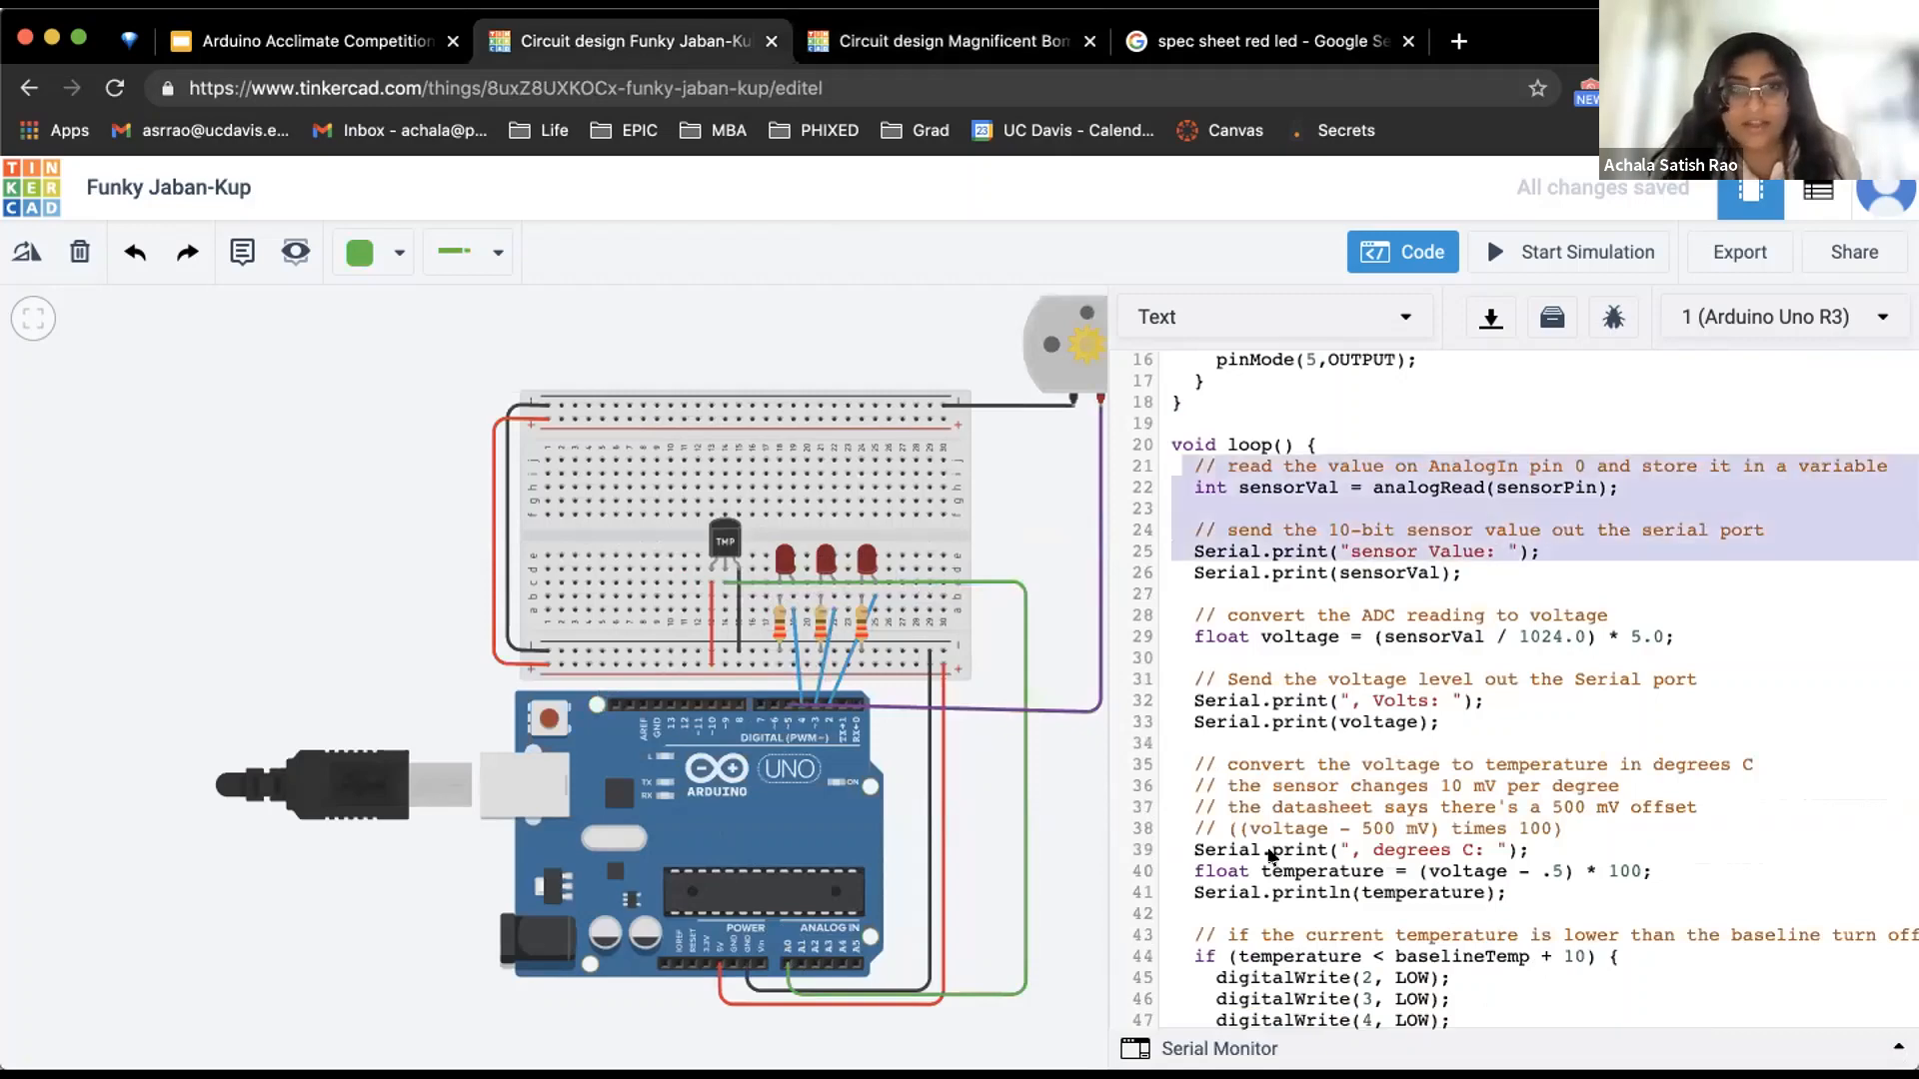
key(super+a)
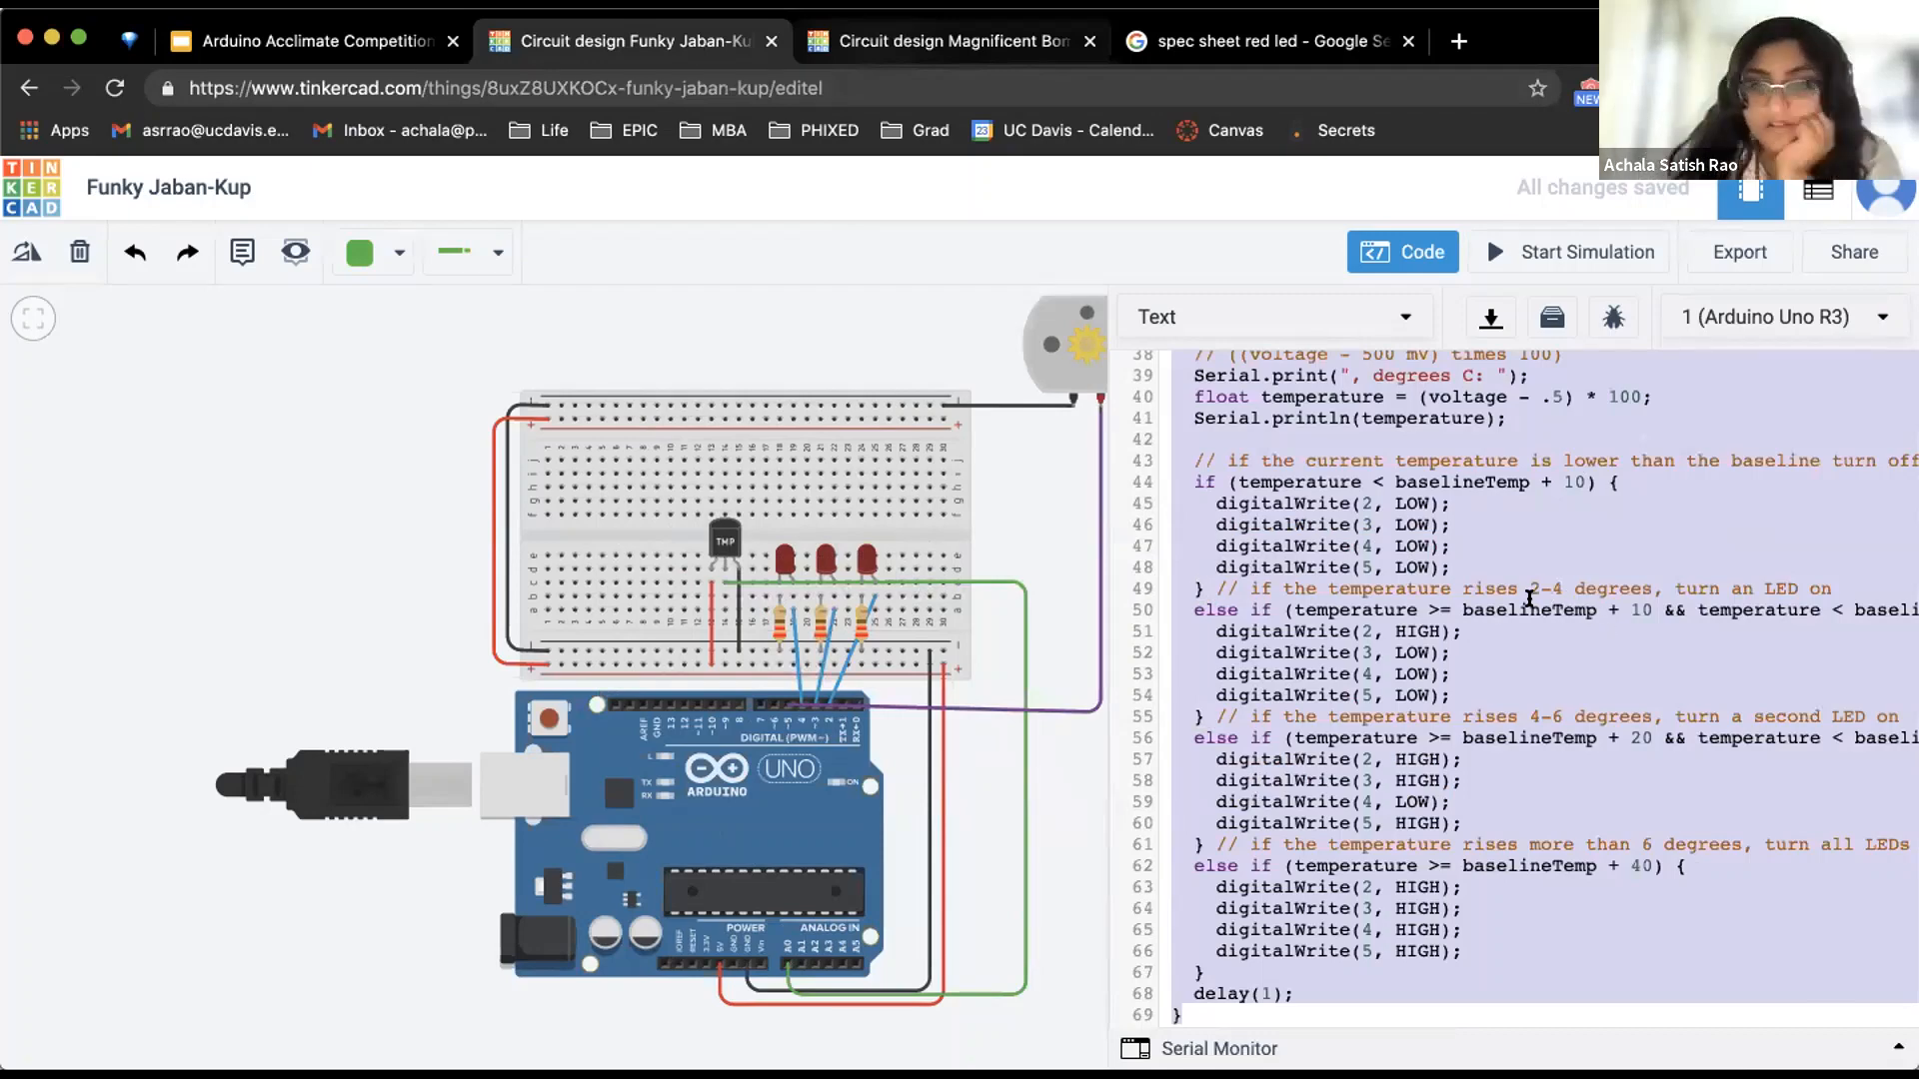
key(ctrl+Tab)
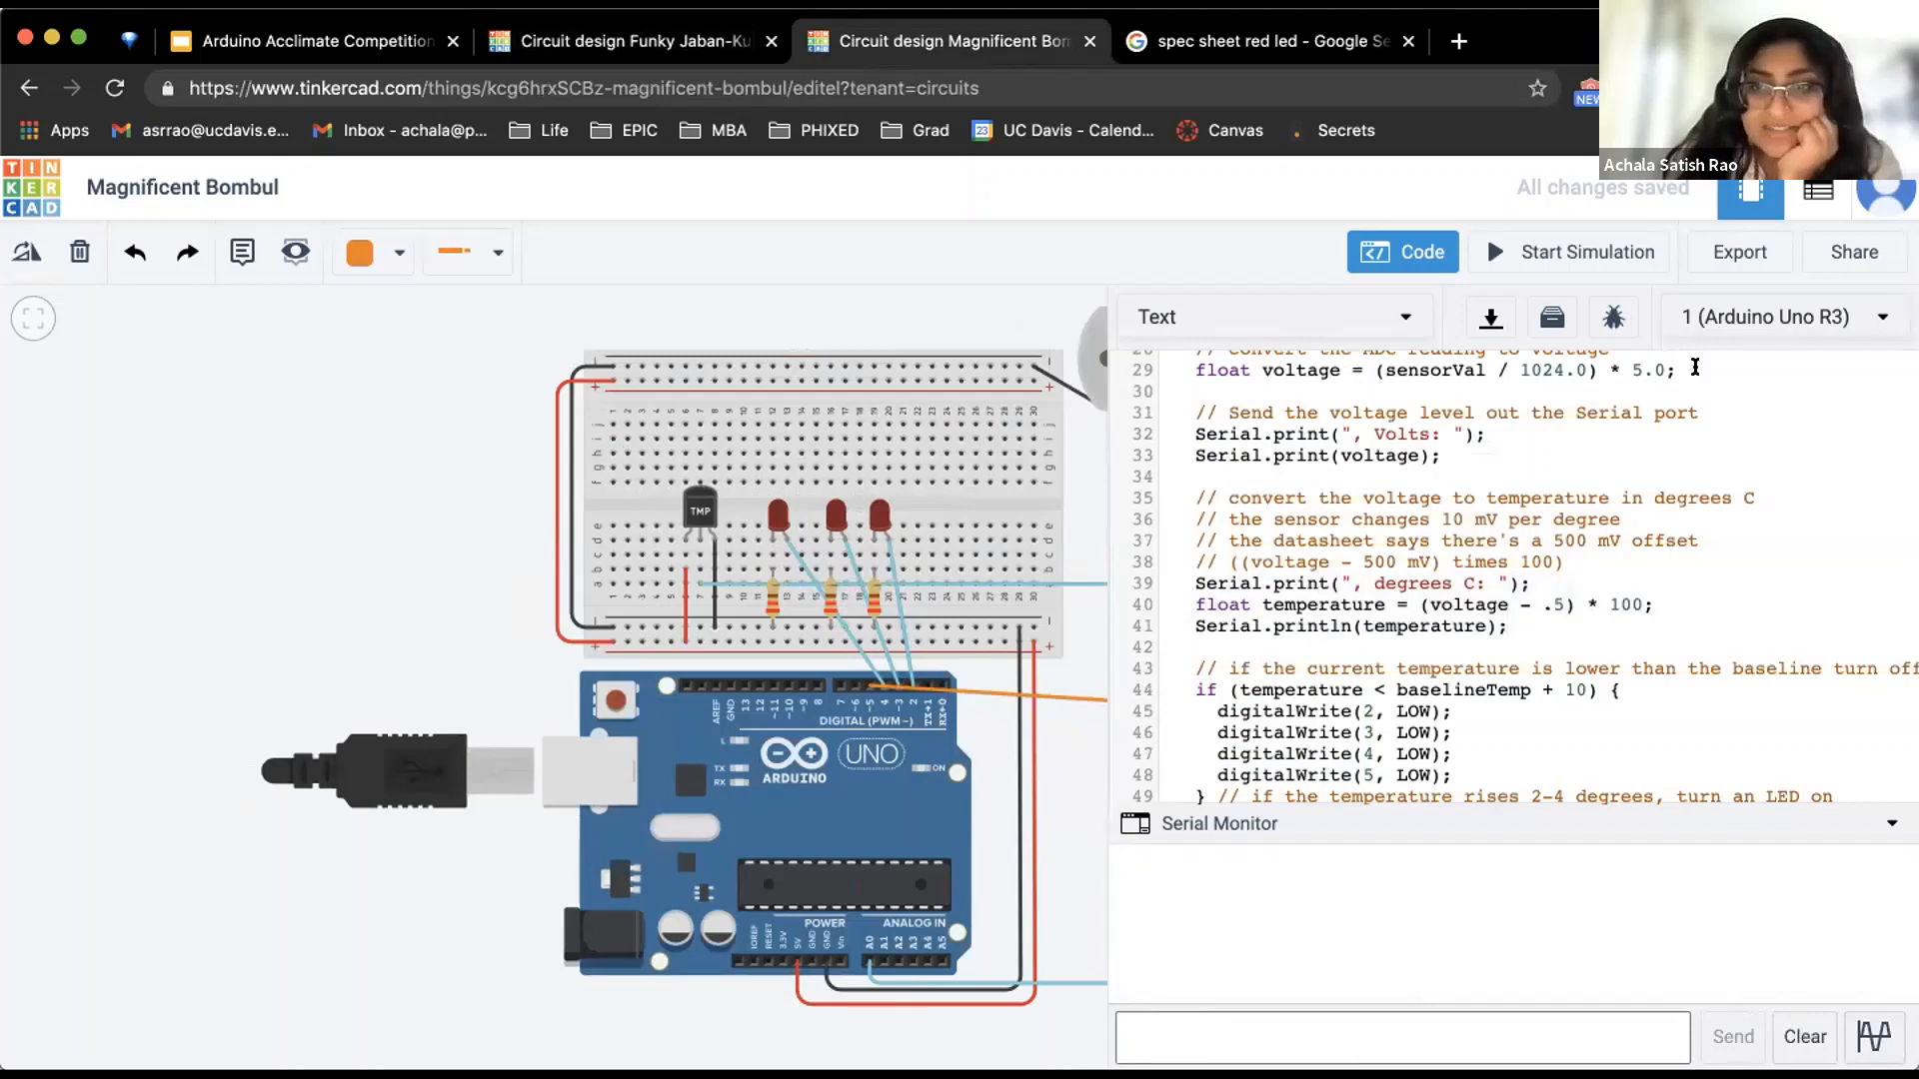
Examine the formulas in the loop function that convert the sensor reading to voltage and the voltage to temperature
drag(1365, 369, 1697, 368)
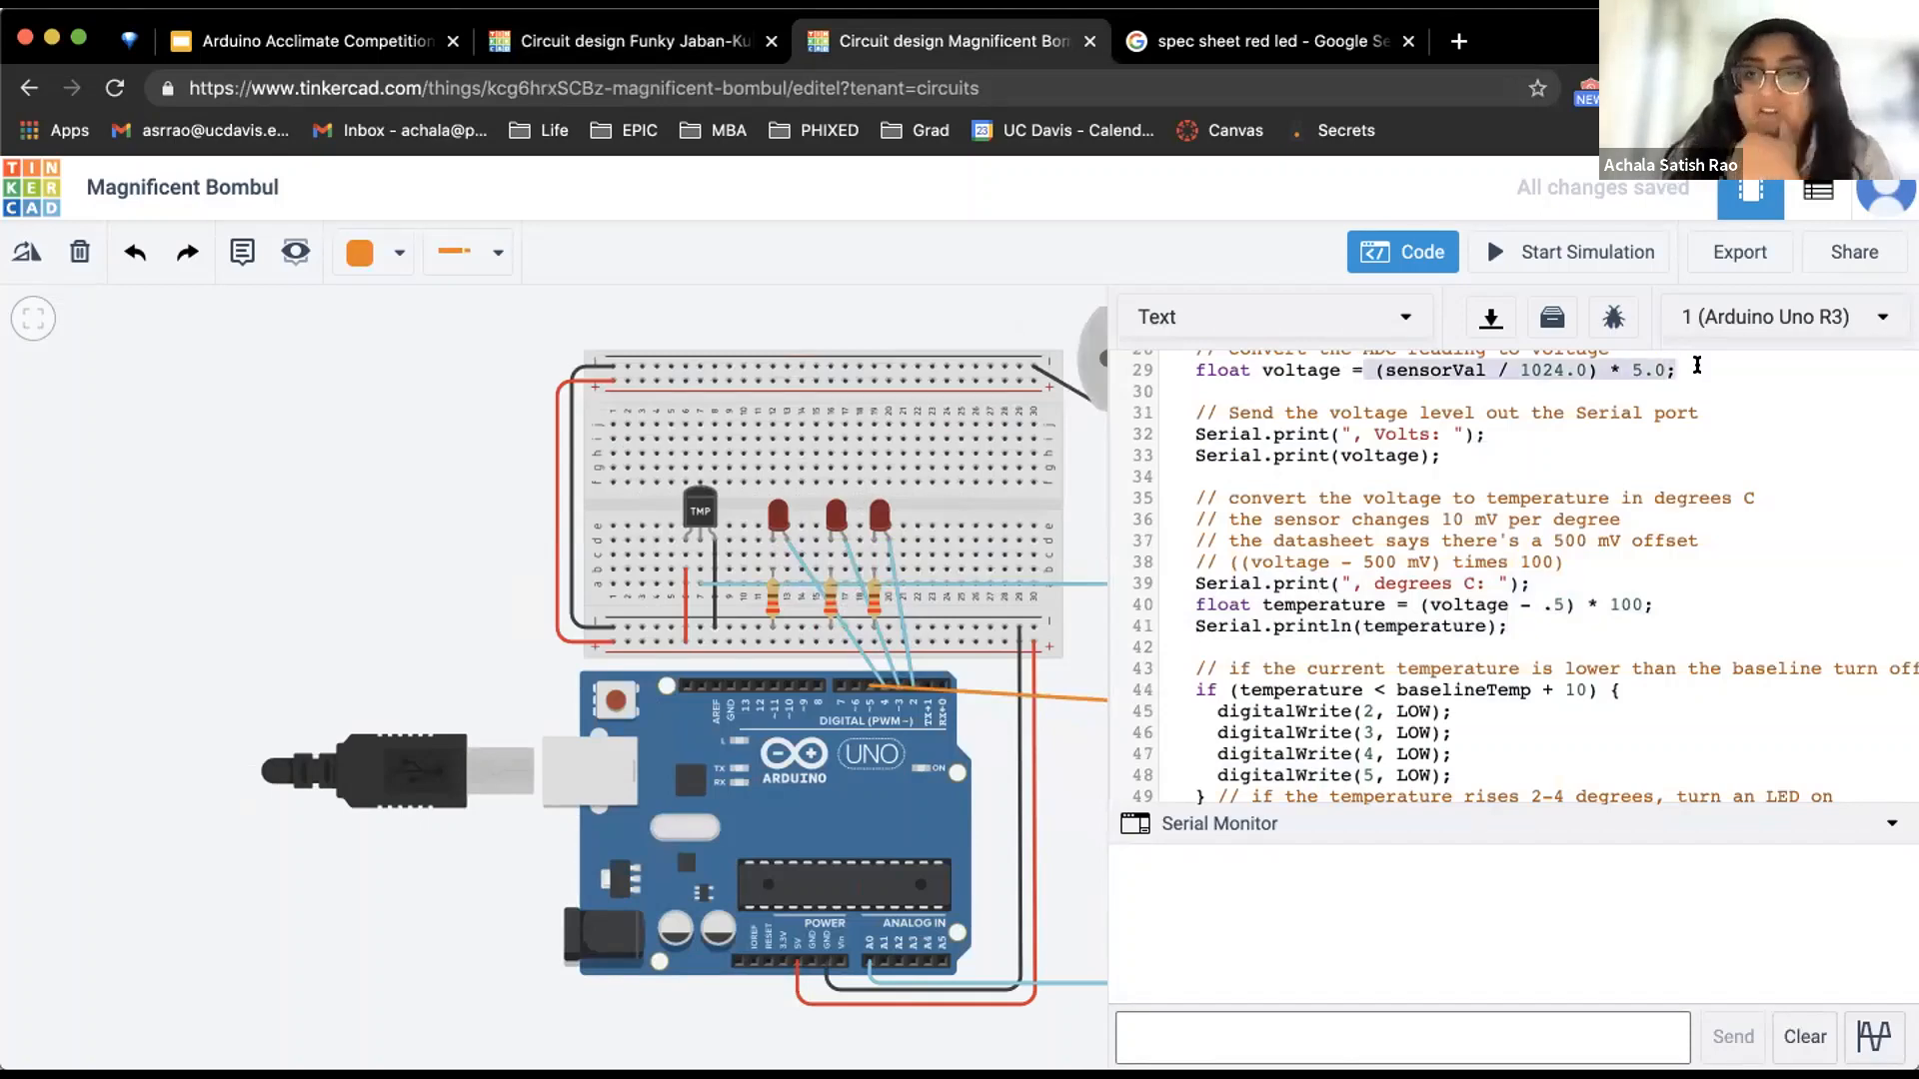
click(1697, 368)
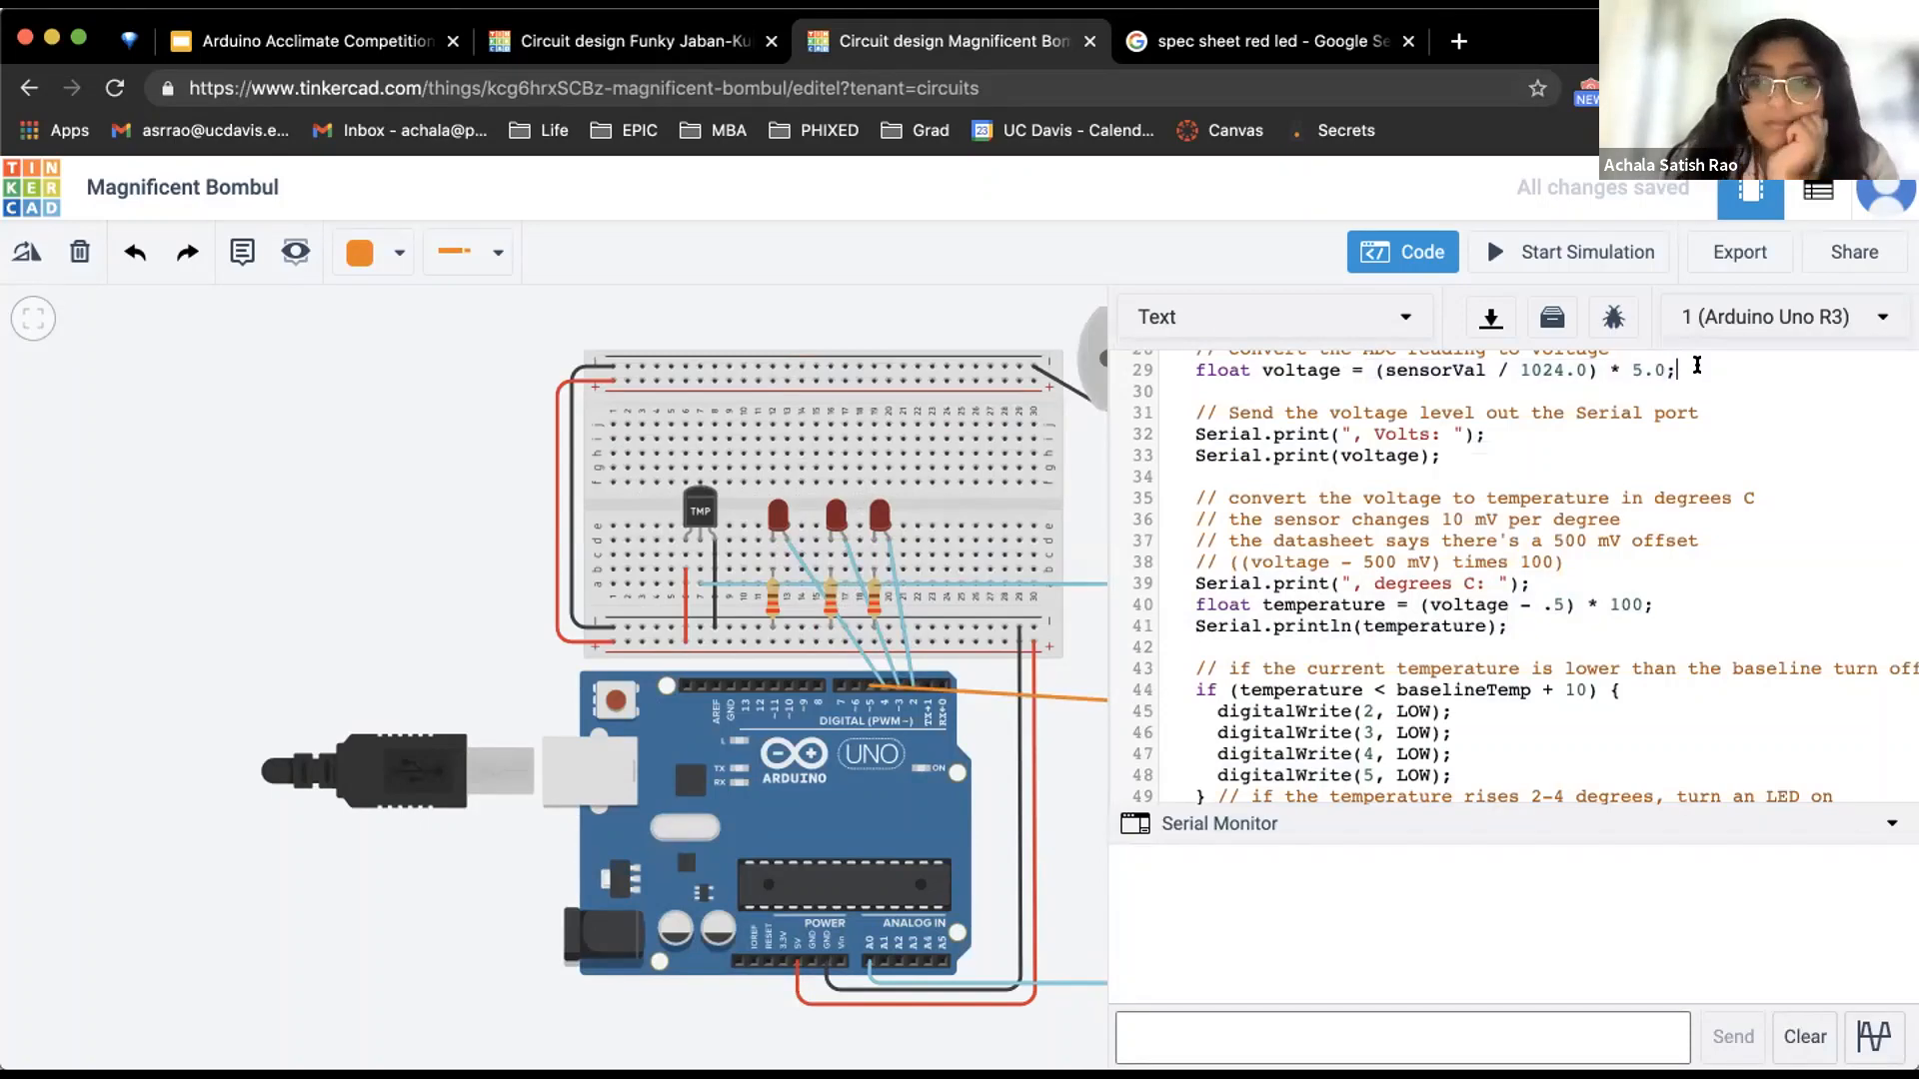
scroll(1336, 422, up, 2)
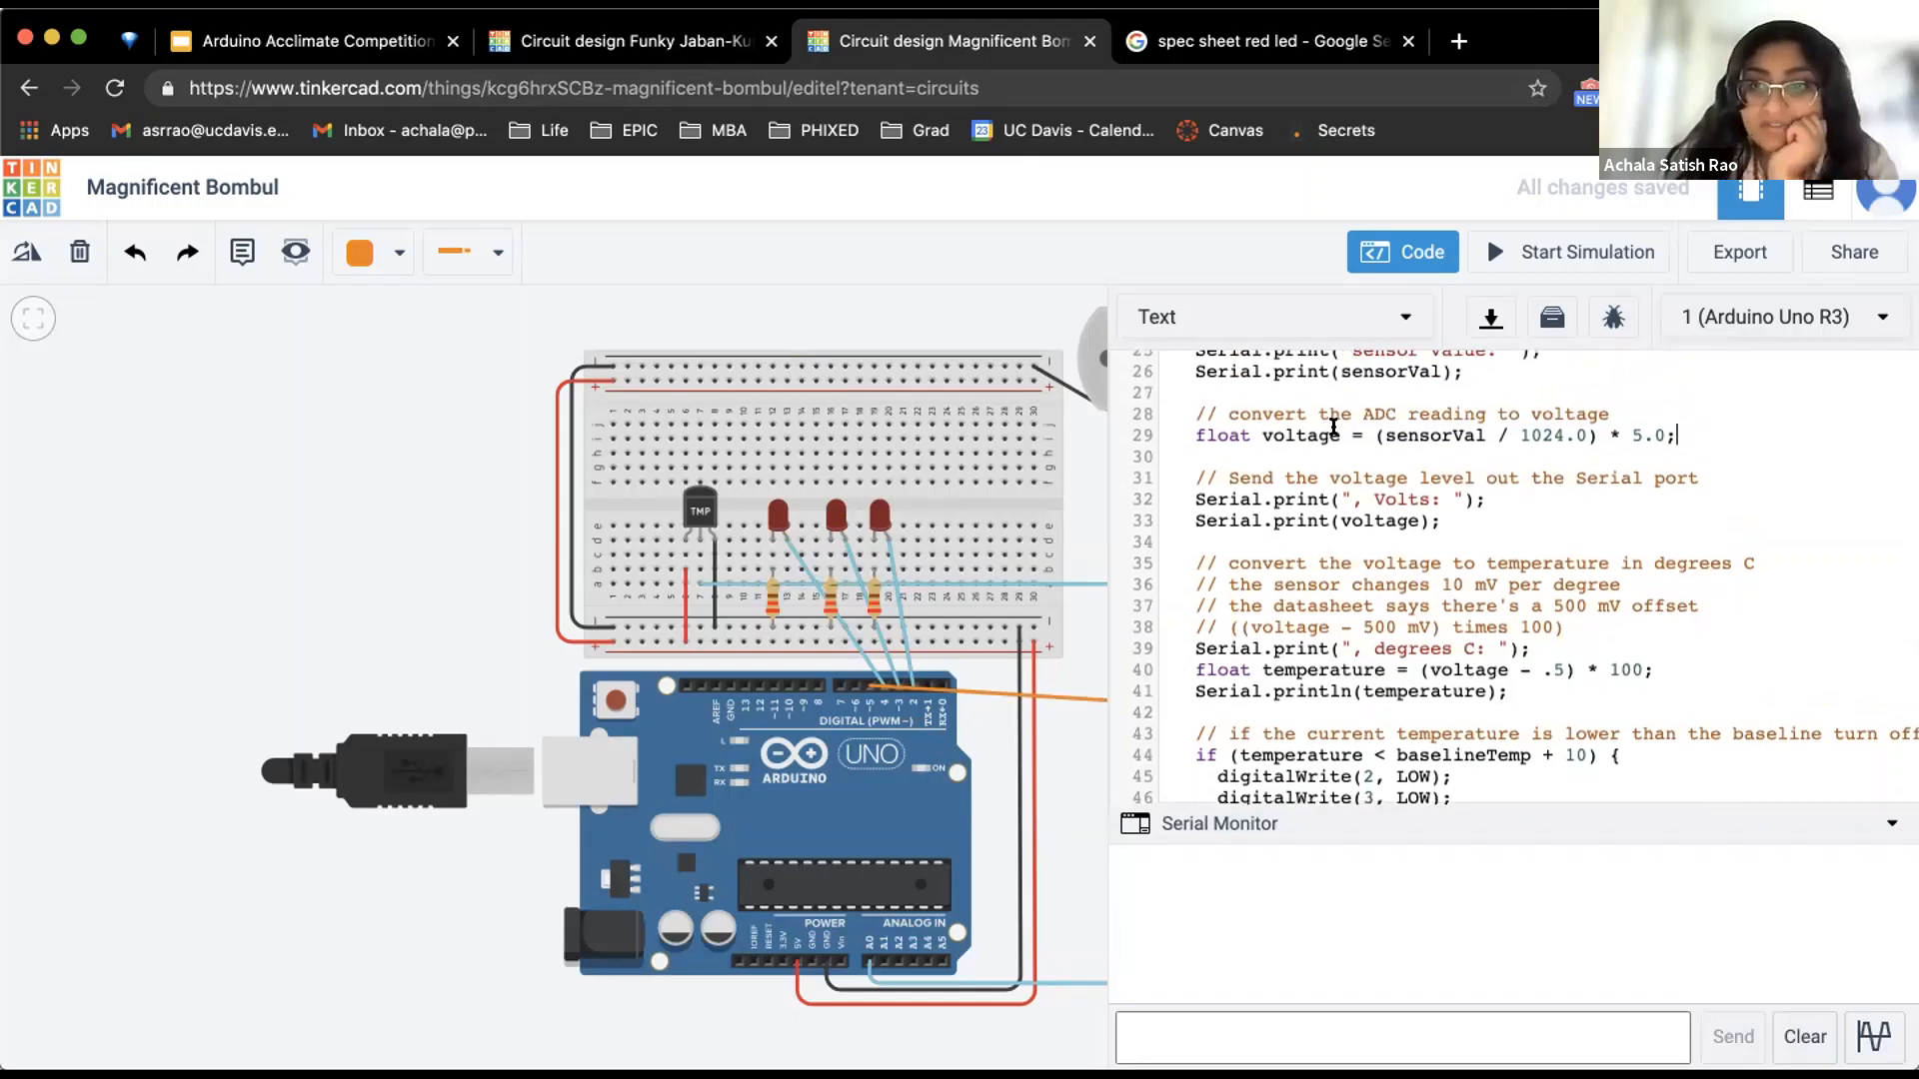
drag(1677, 432, 1585, 426)
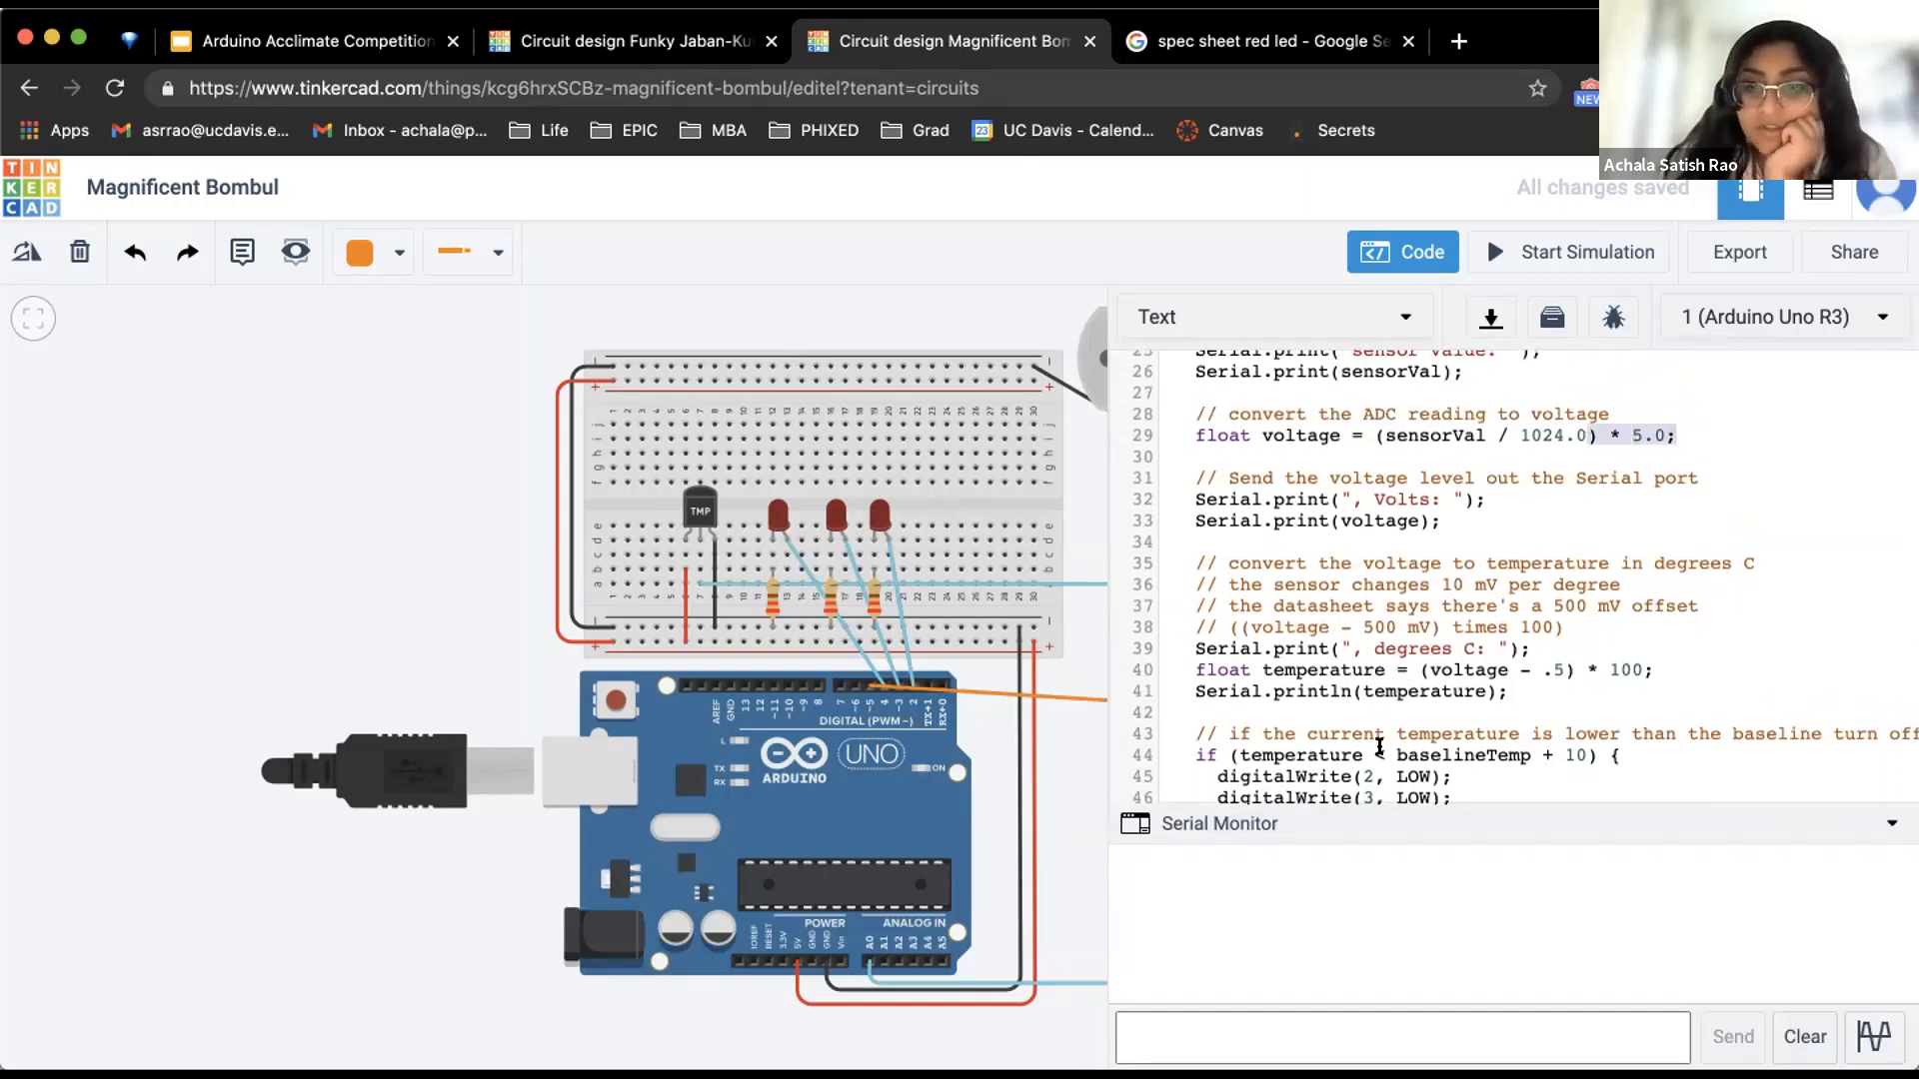
click(1250, 790)
click(1180, 664)
shift+click(1657, 667)
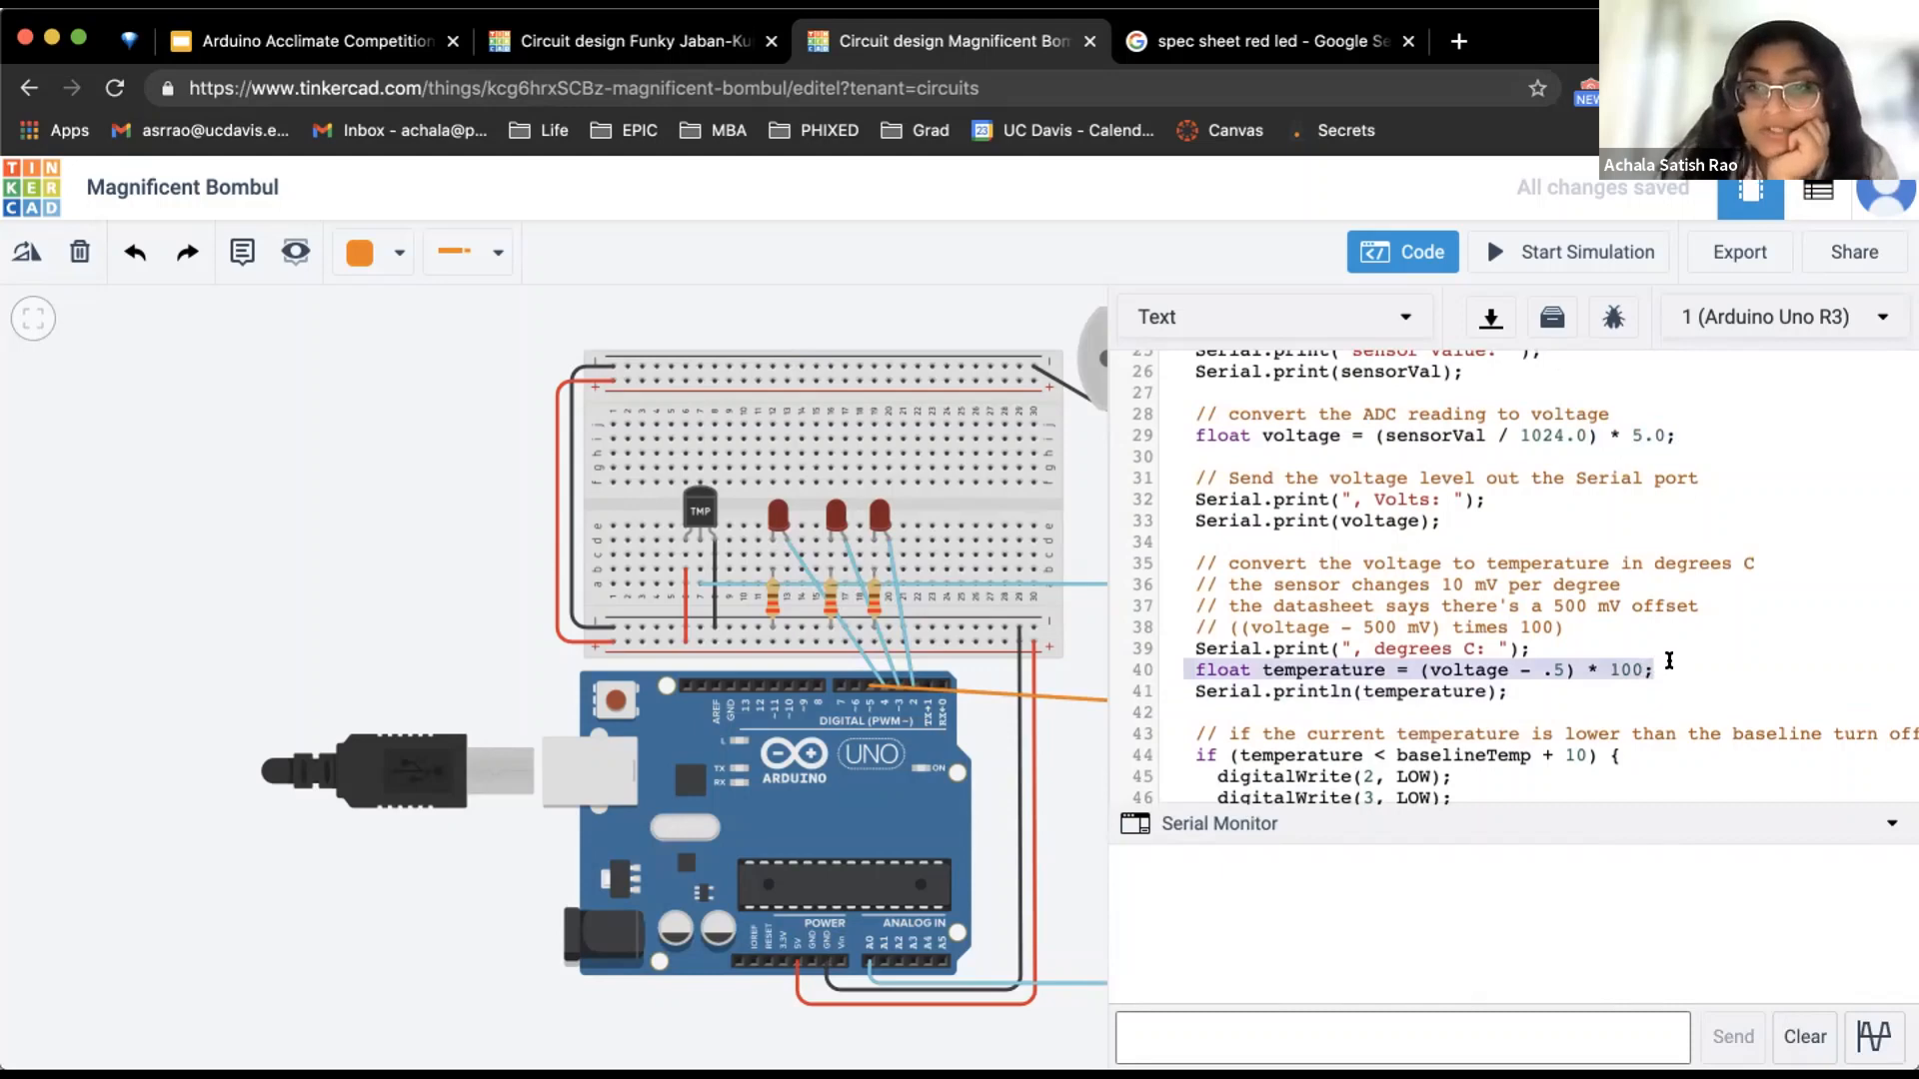
click(1669, 660)
scroll(1669, 661, down, 4)
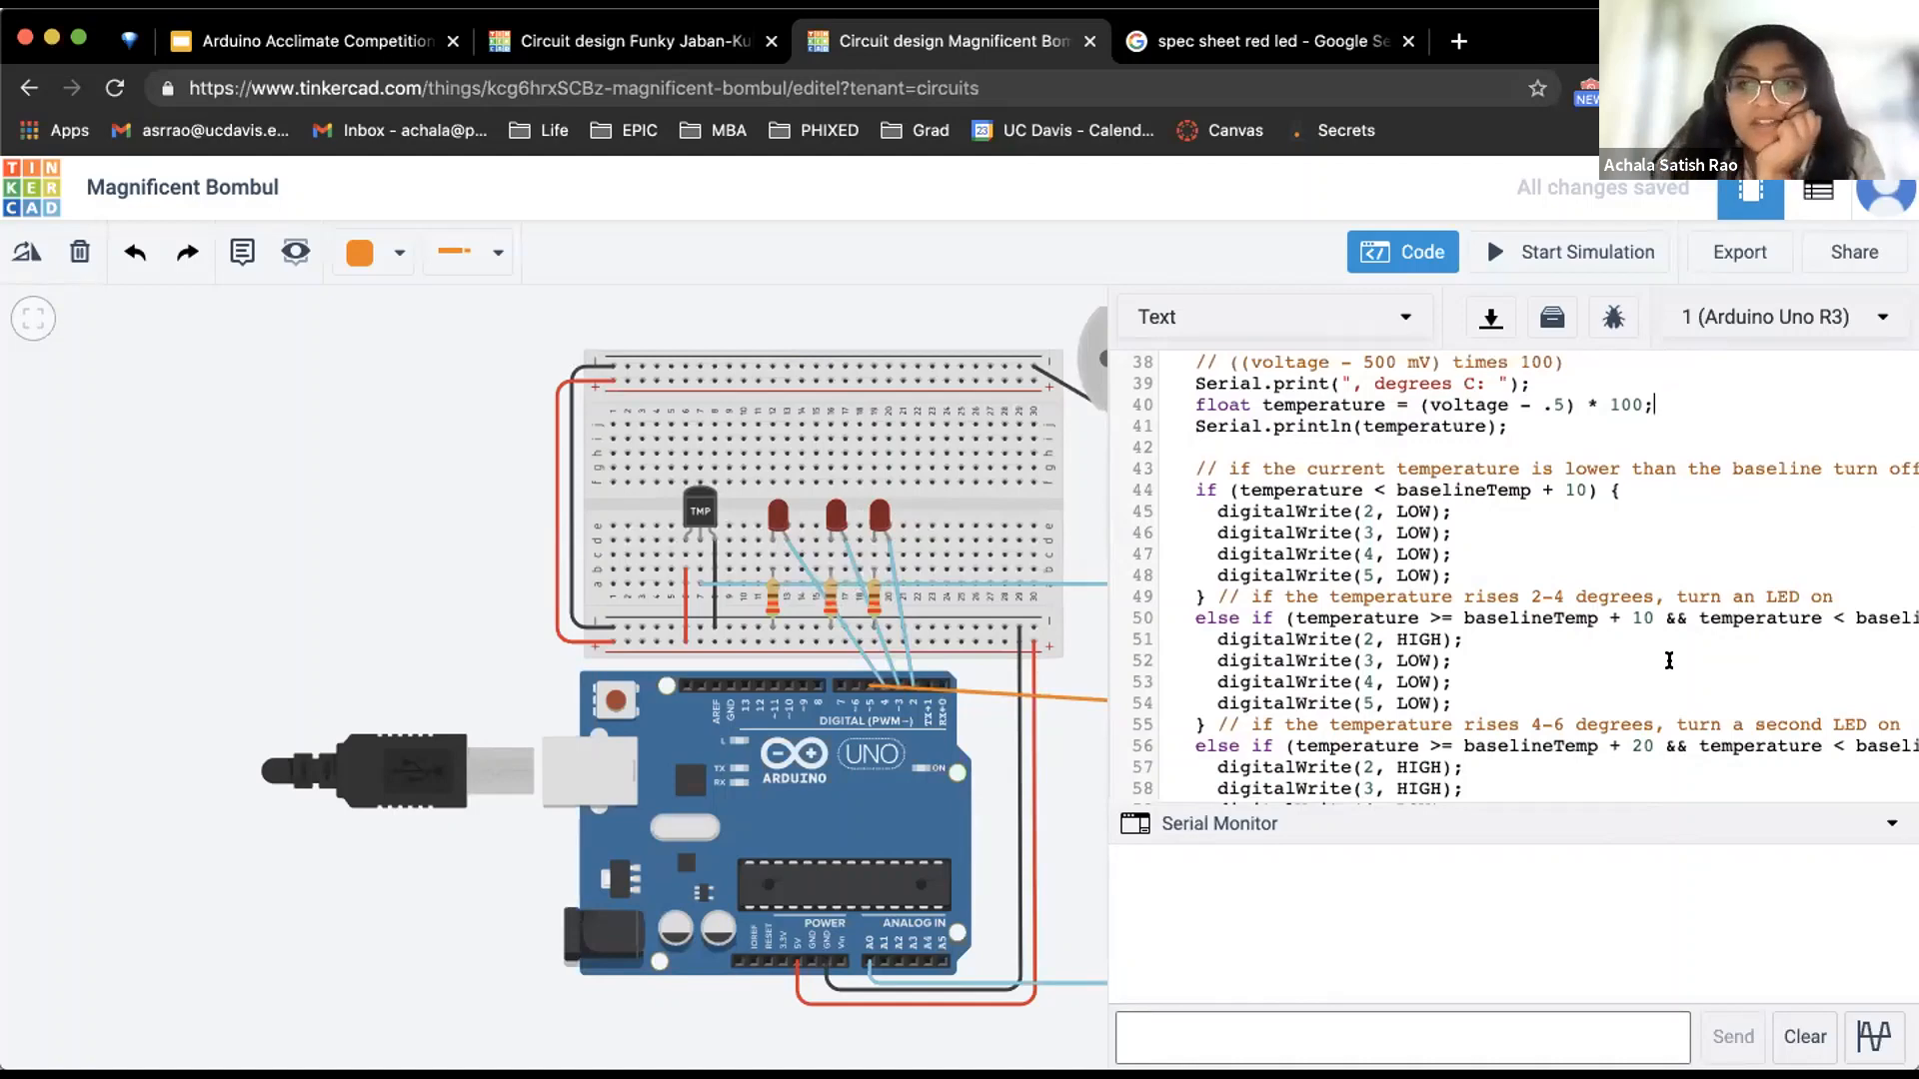
Review the baselineTemp constant and how the first if condition compares temperature with it
scroll(1669, 660, up, 12)
drag(1308, 473, 1565, 469)
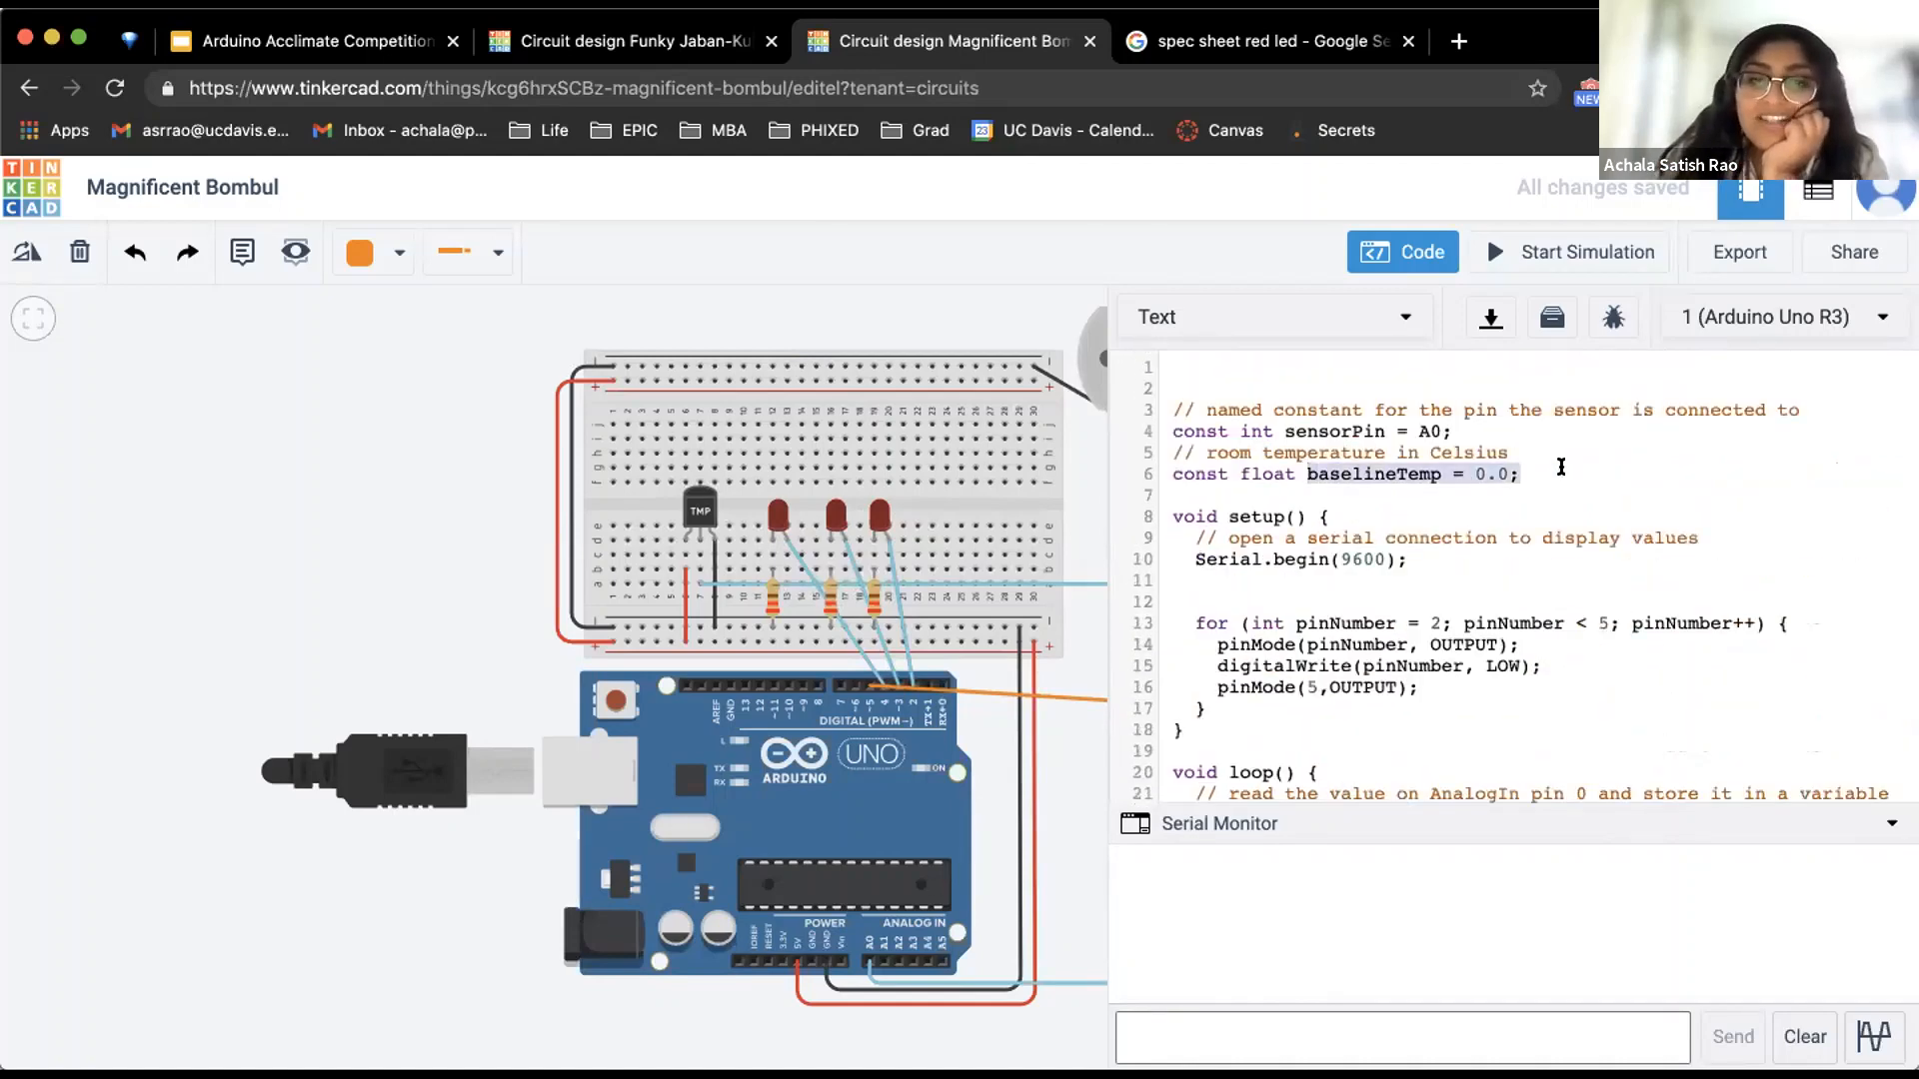
click(1561, 467)
scroll(1561, 467, down, 10)
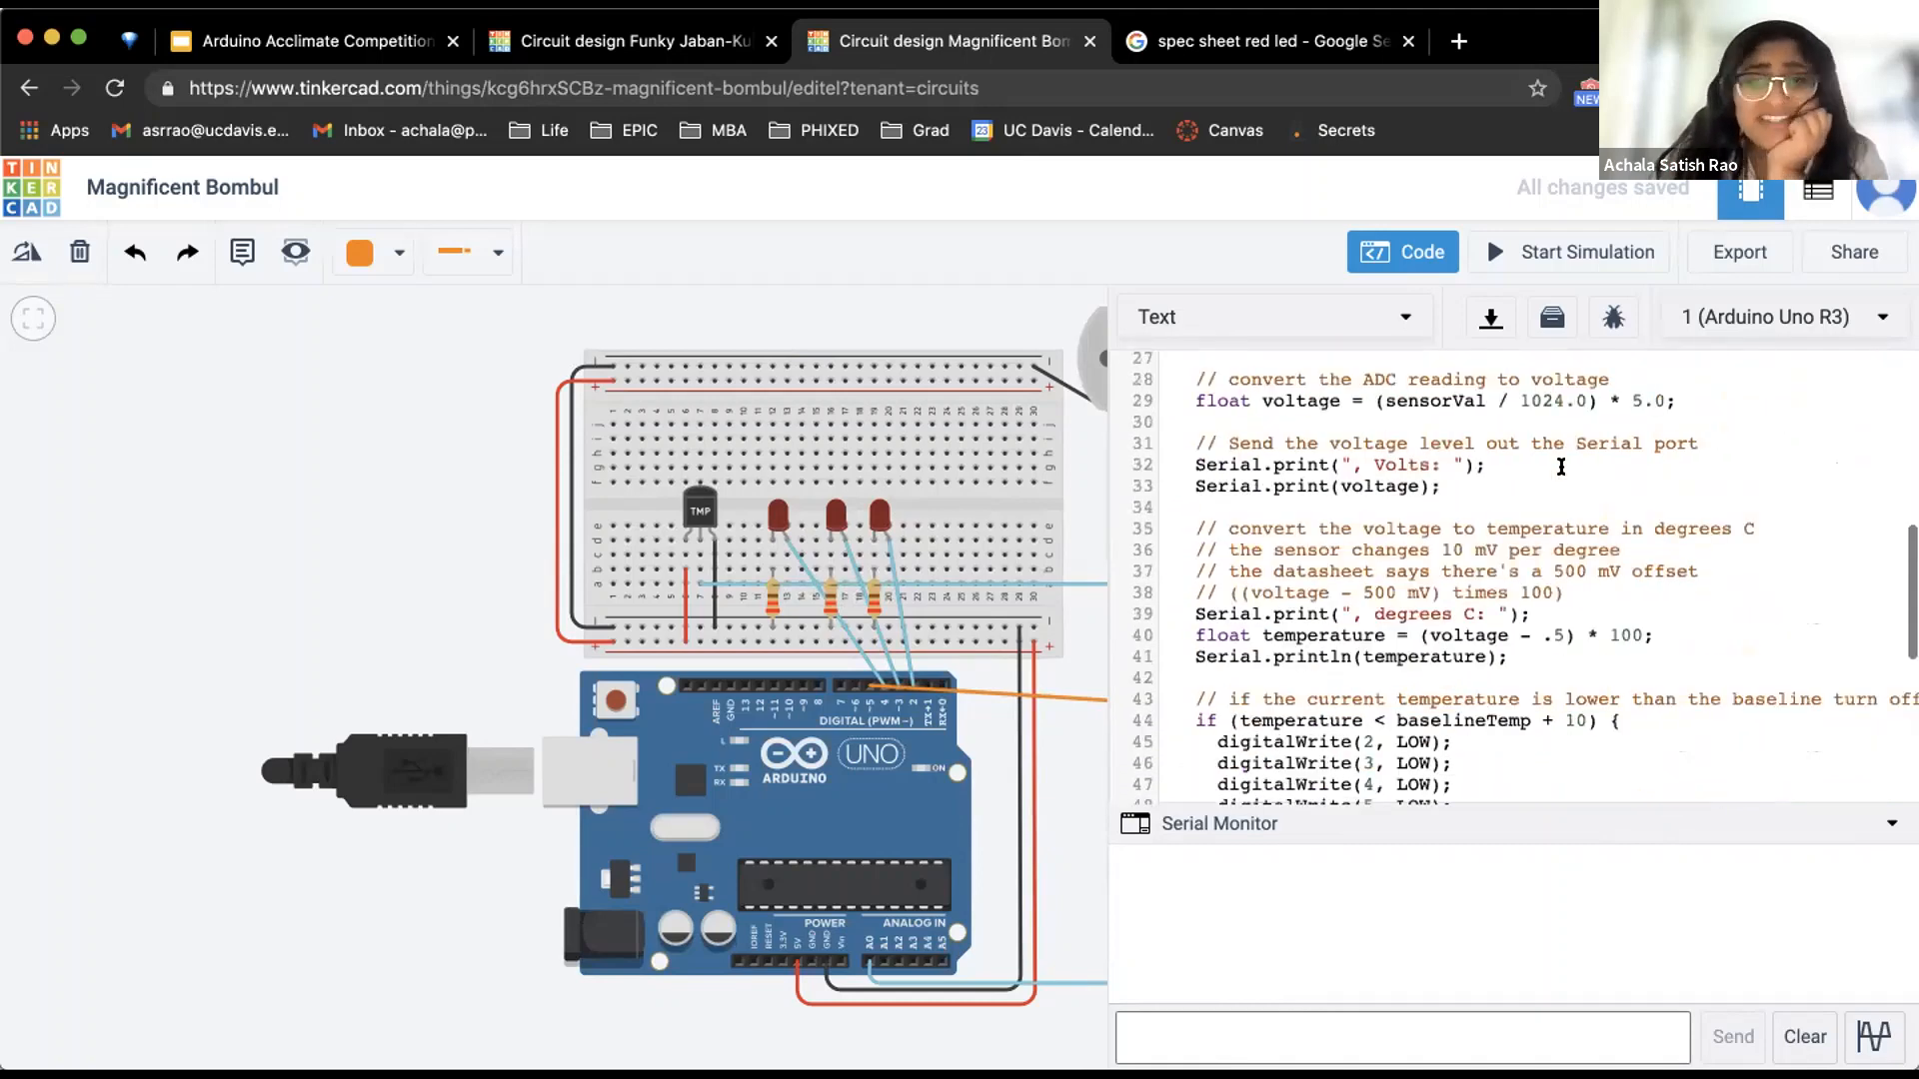
scroll(1561, 466, up, 8)
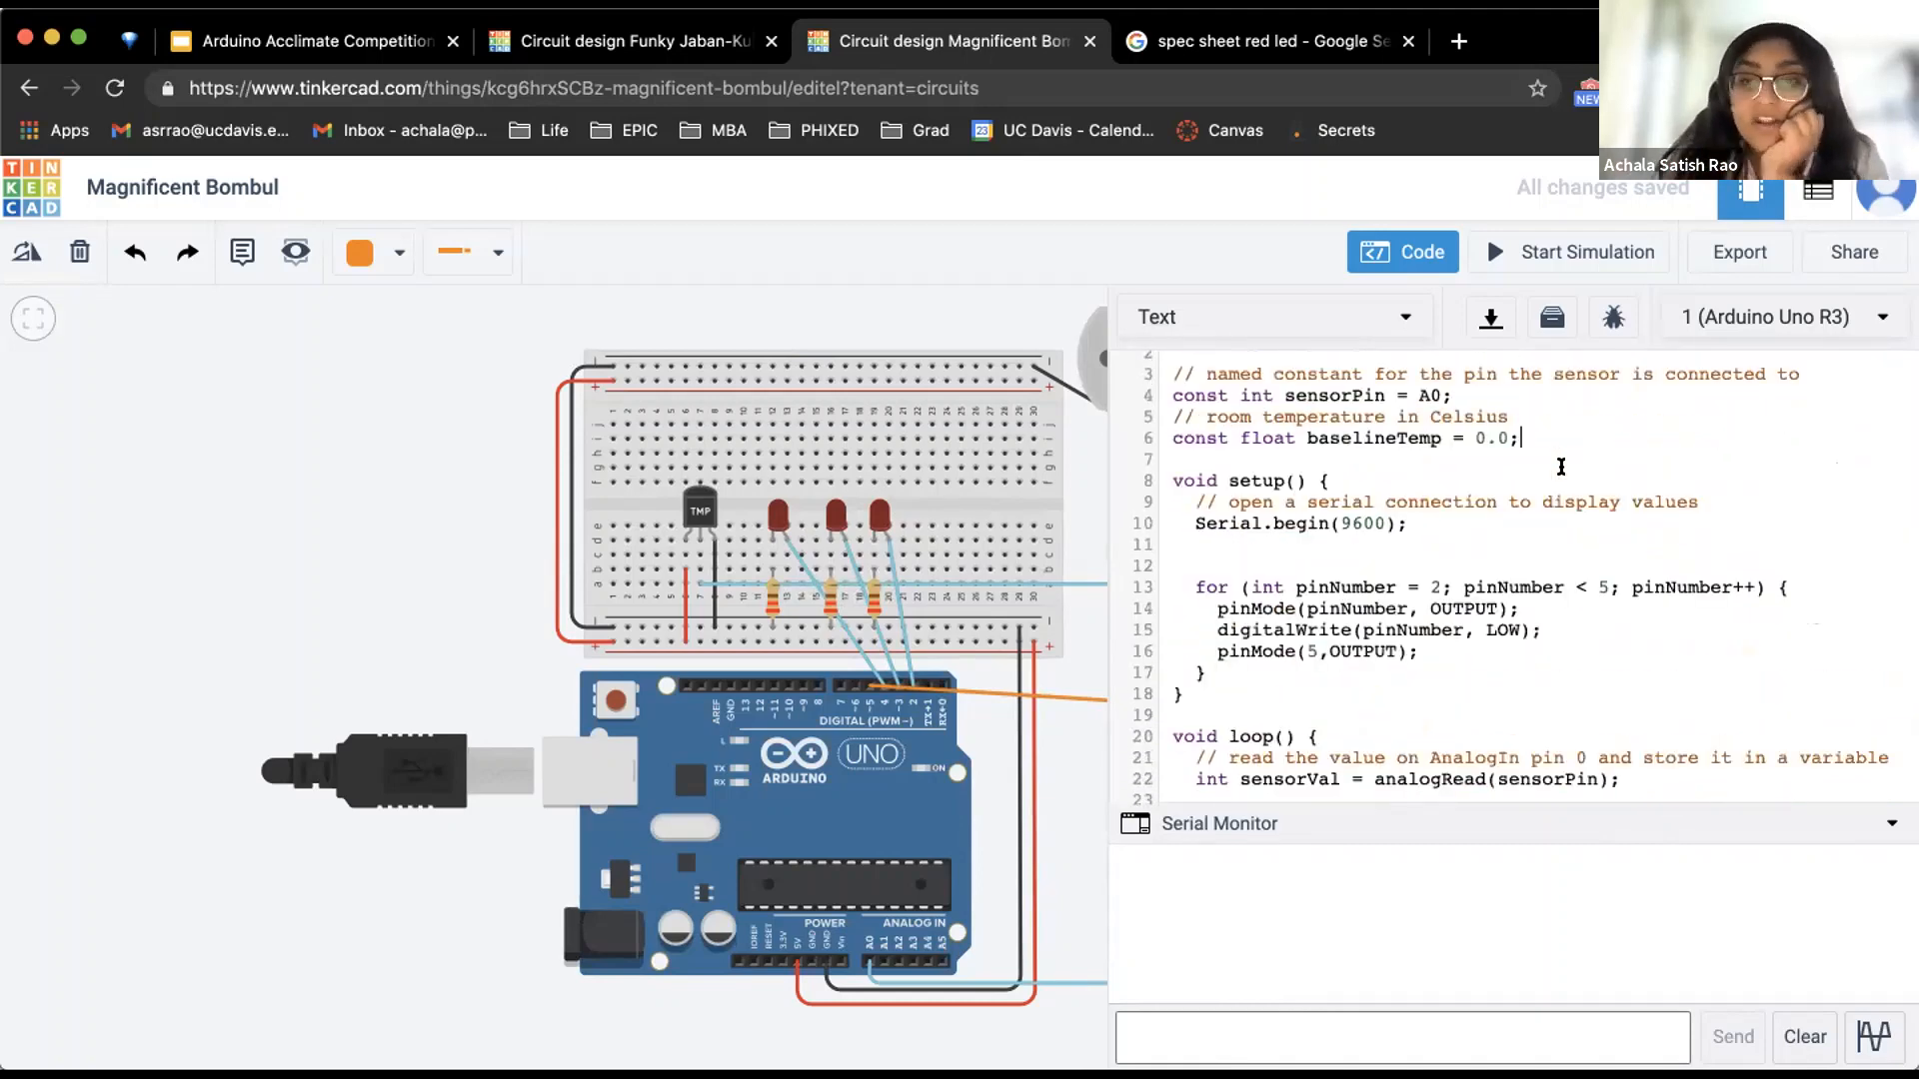
scroll(1561, 466, down, 1)
scroll(1561, 467, right, 1)
scroll(1562, 466, down, 15)
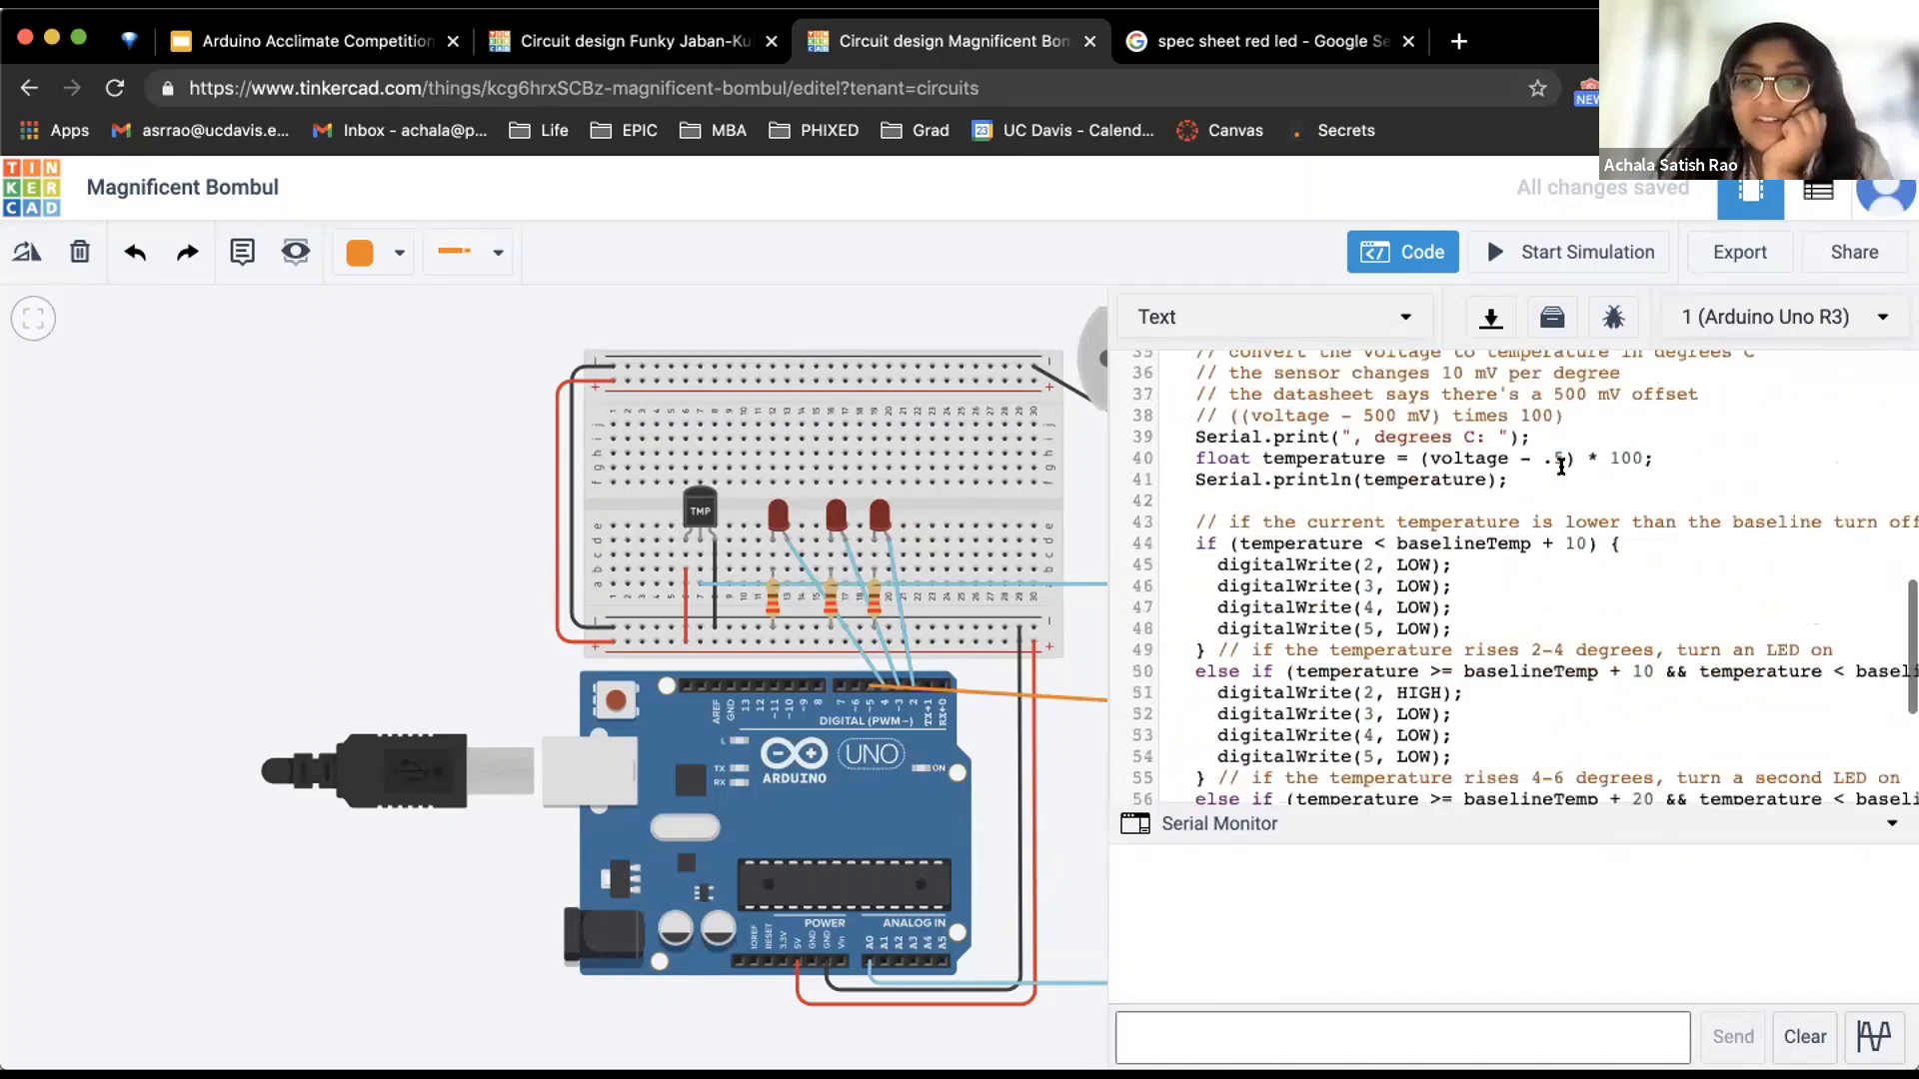
scroll(1545, 465, up, 5)
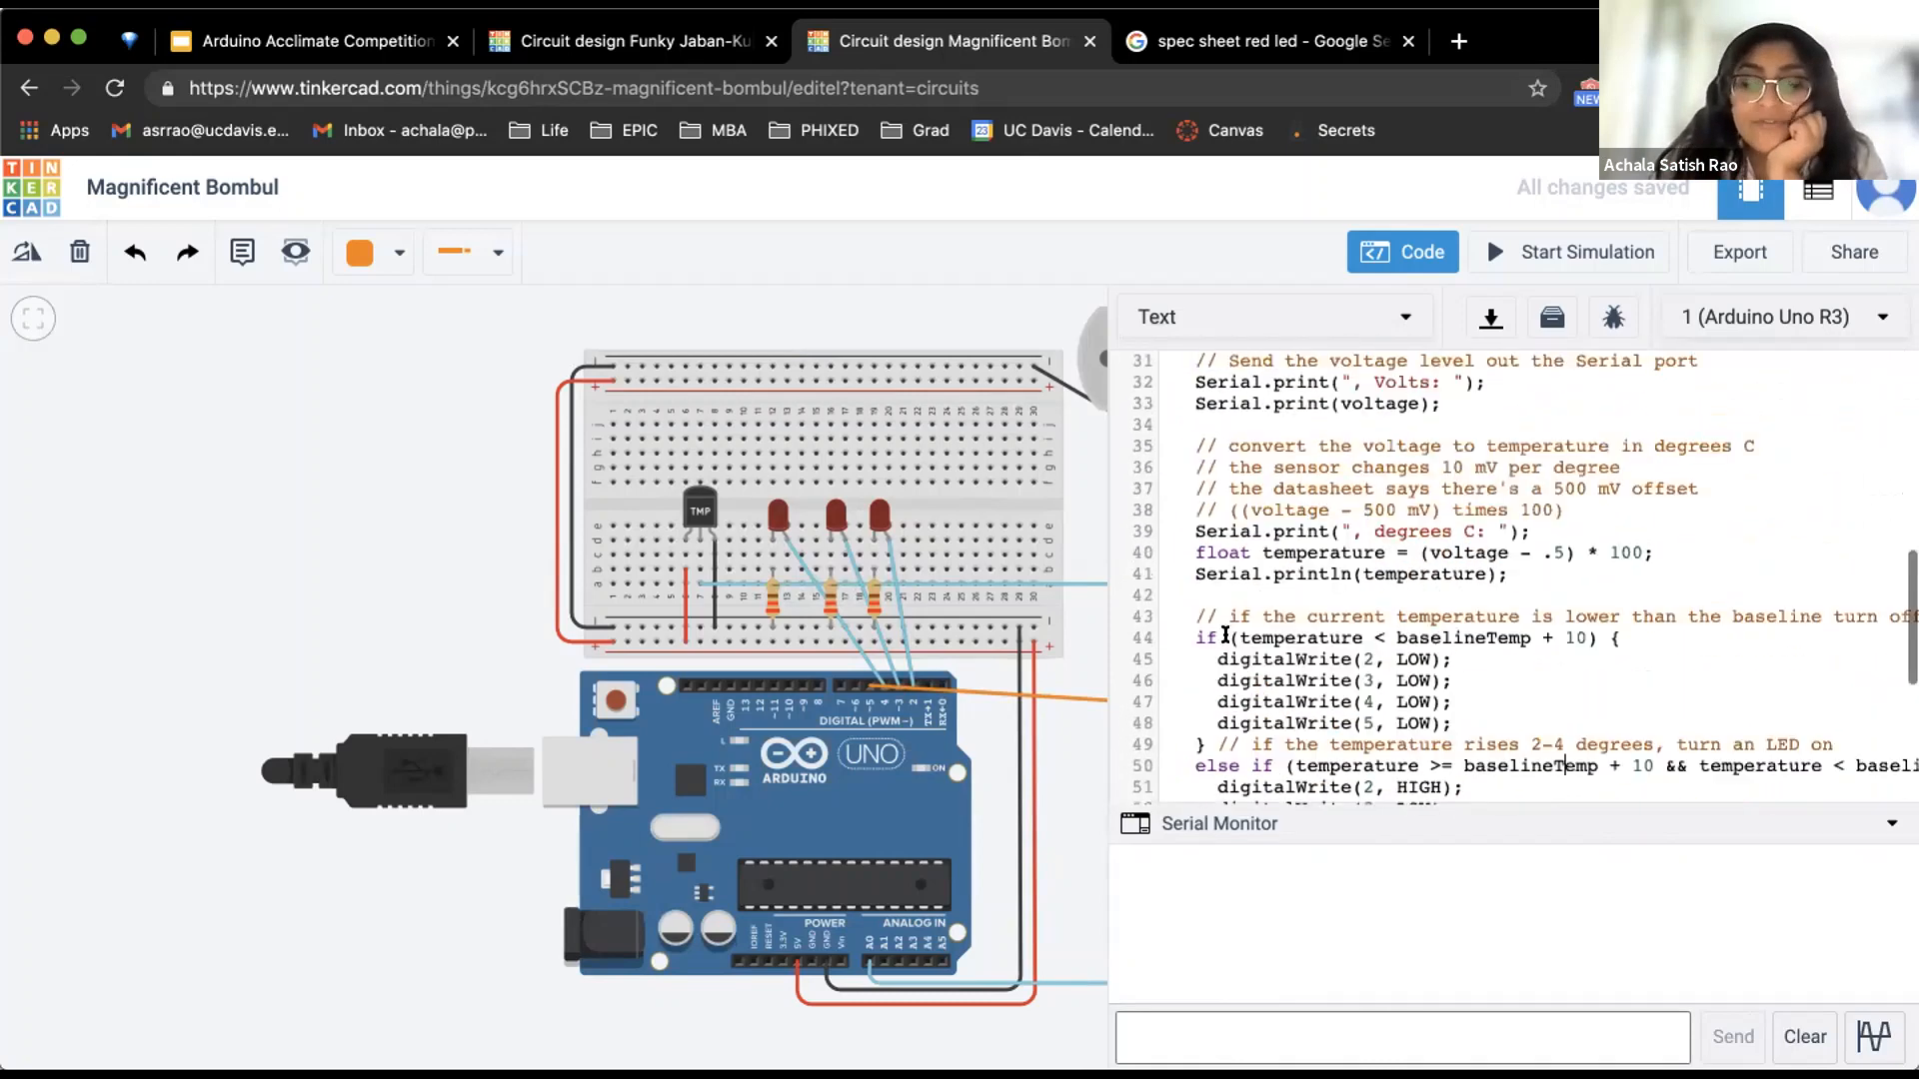
double_click(1368, 635)
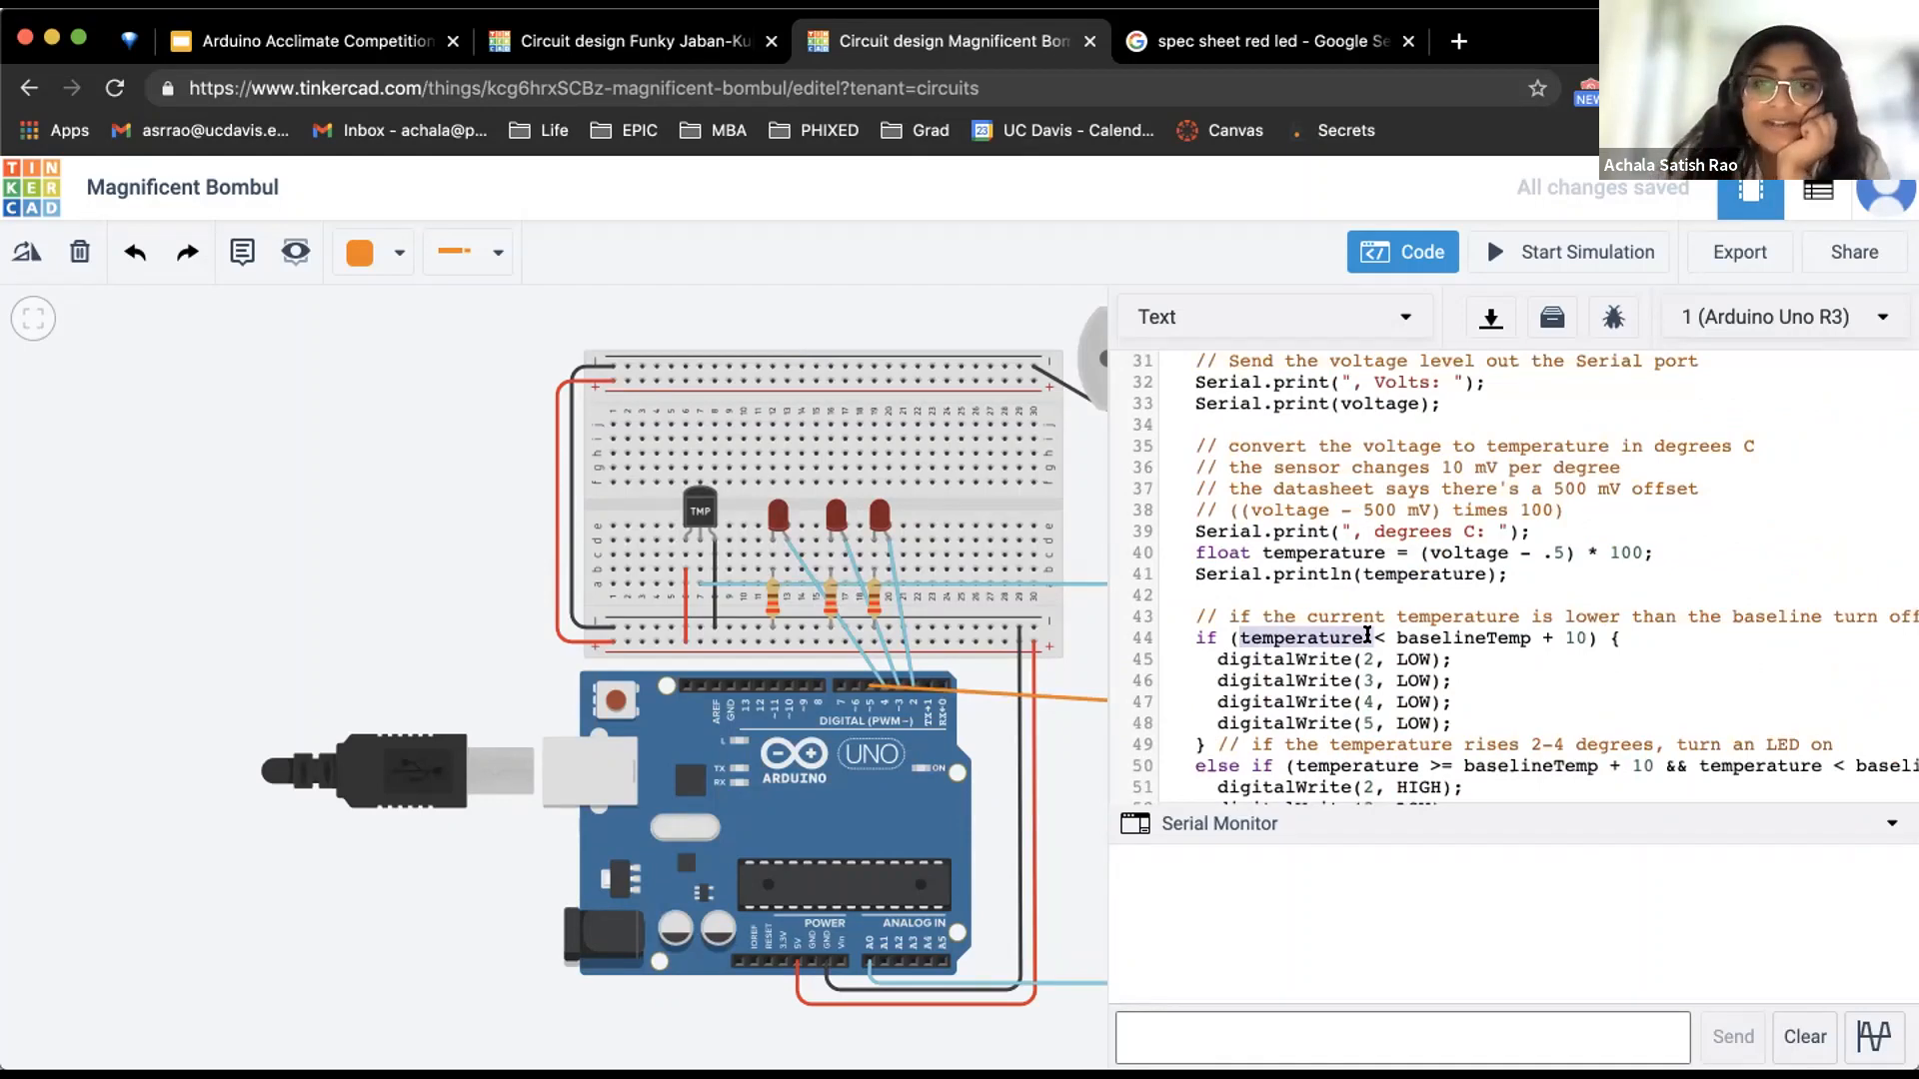
drag(1396, 632, 1523, 627)
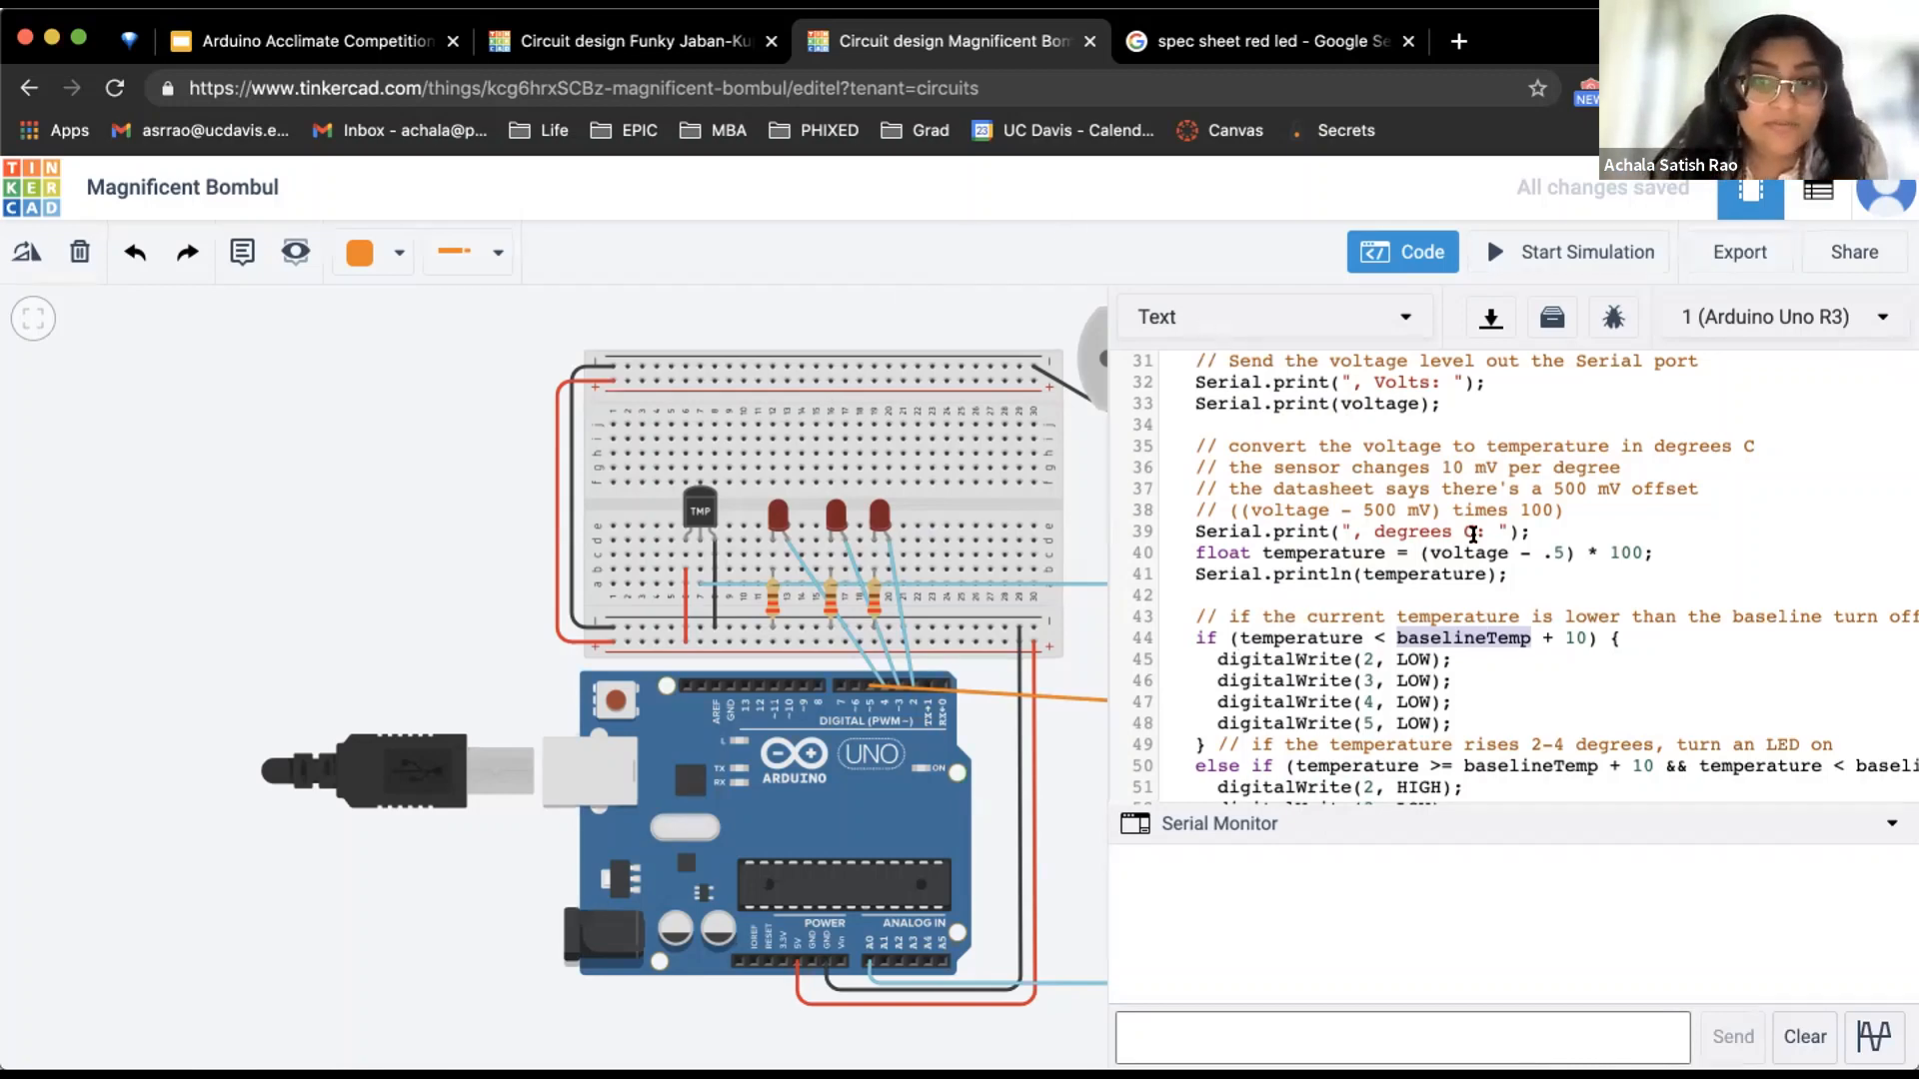
Add the comment "// DC Motor" after digitalWrite(5, LOW); in the first if block
drag(1175, 658, 1454, 723)
click(1485, 711)
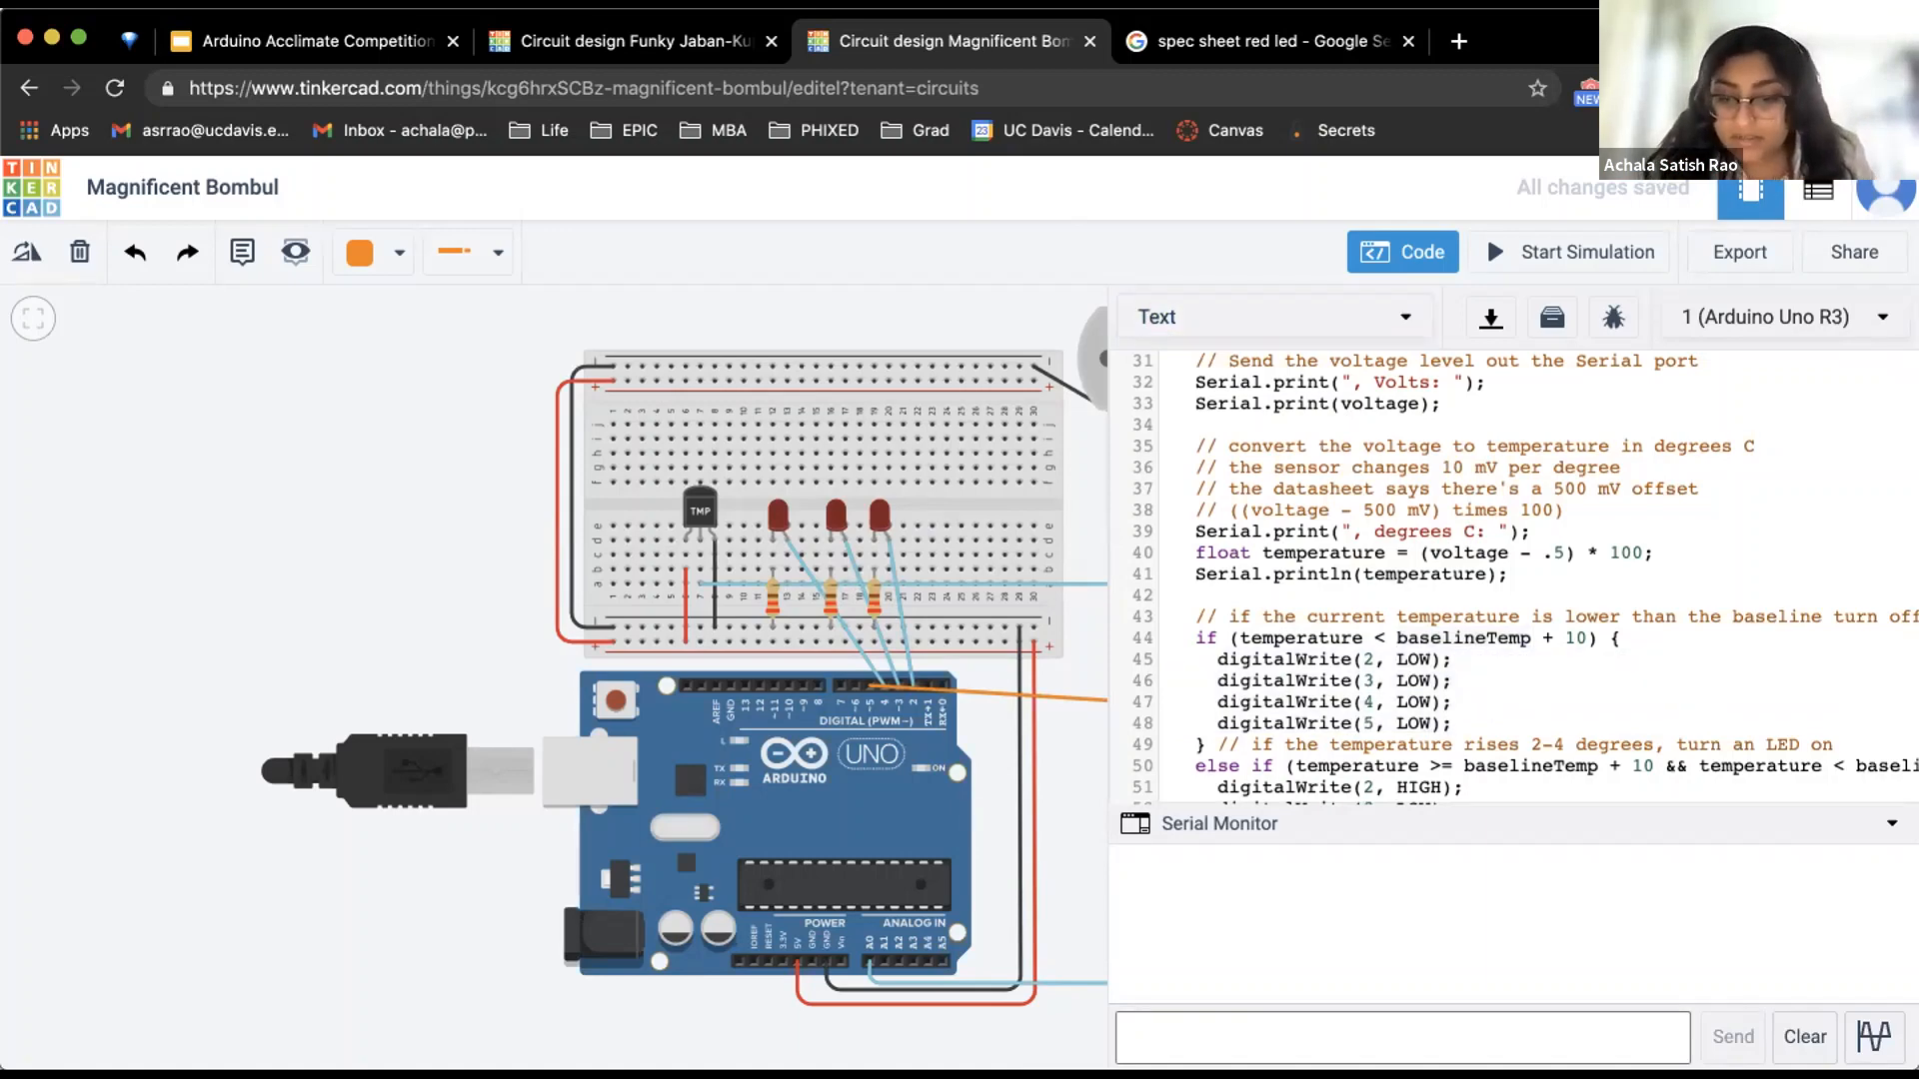
text(// DC )
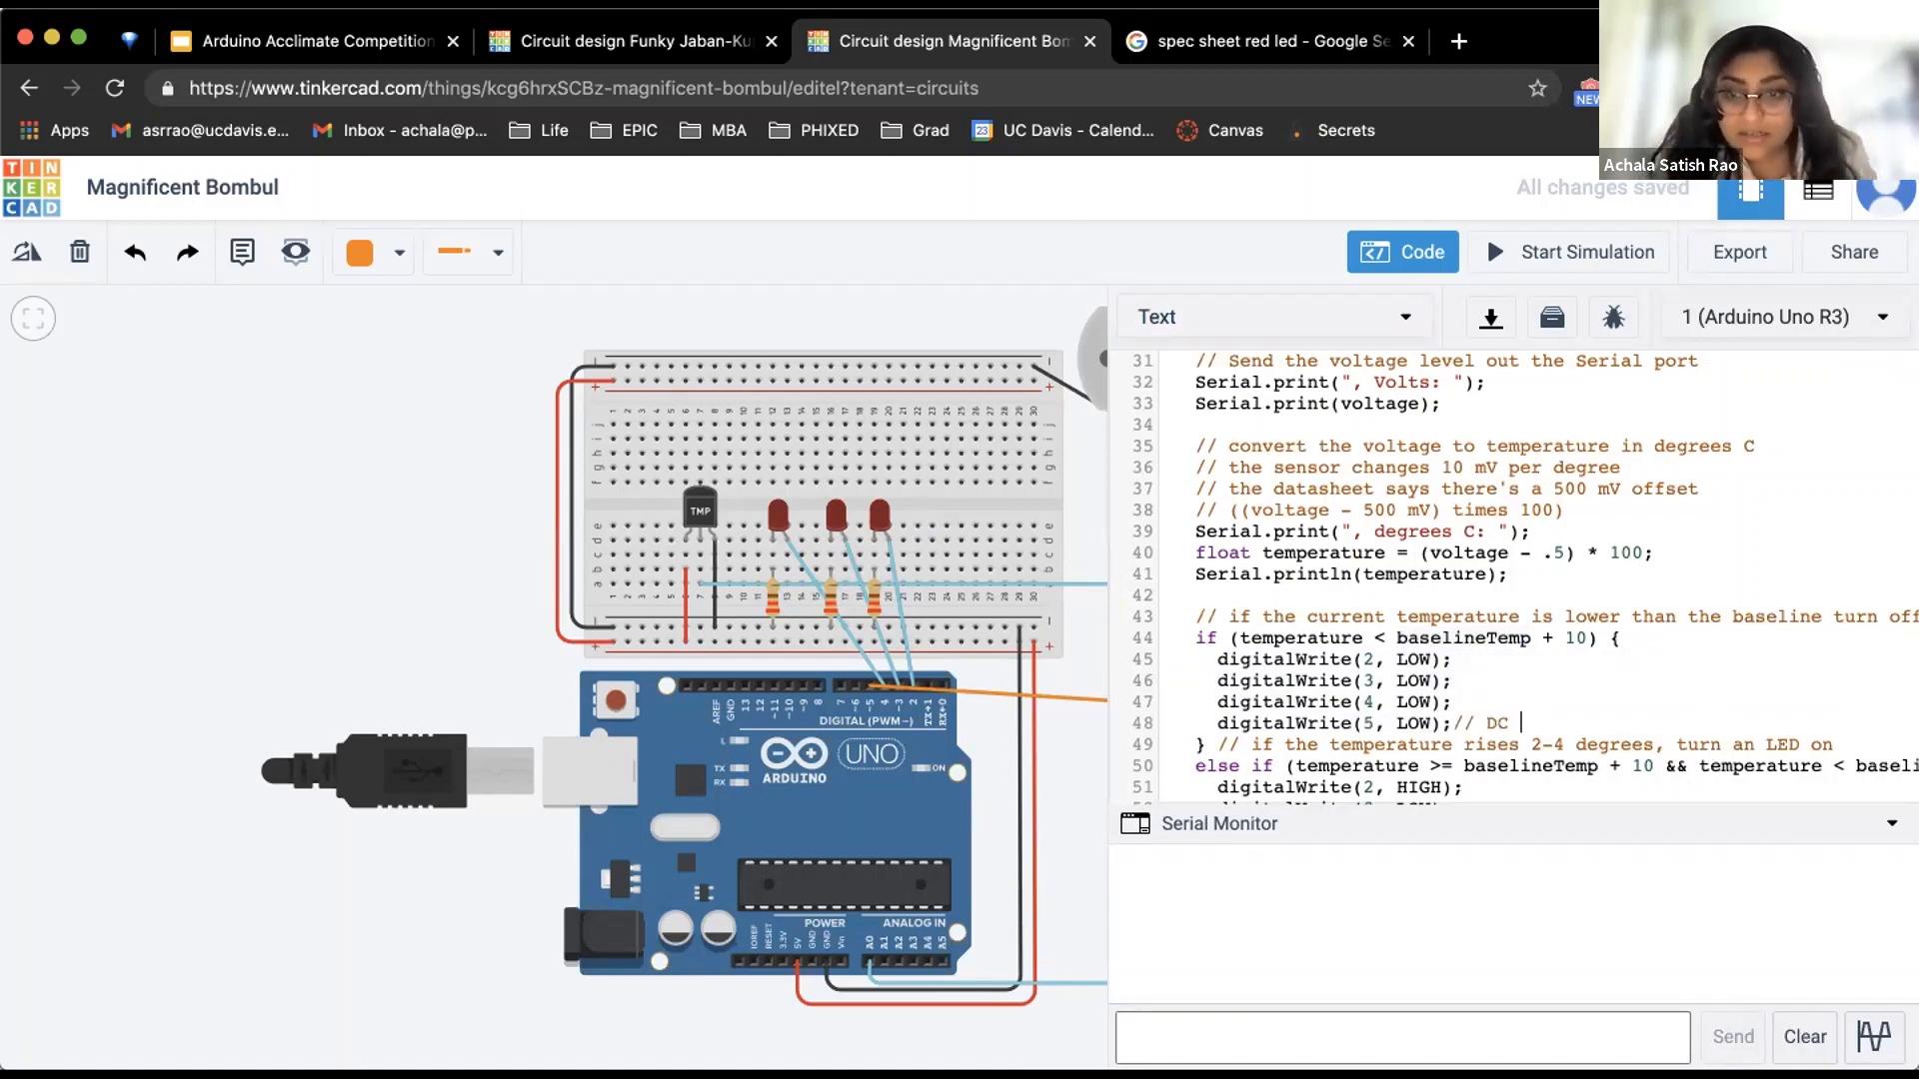
text(Motor)
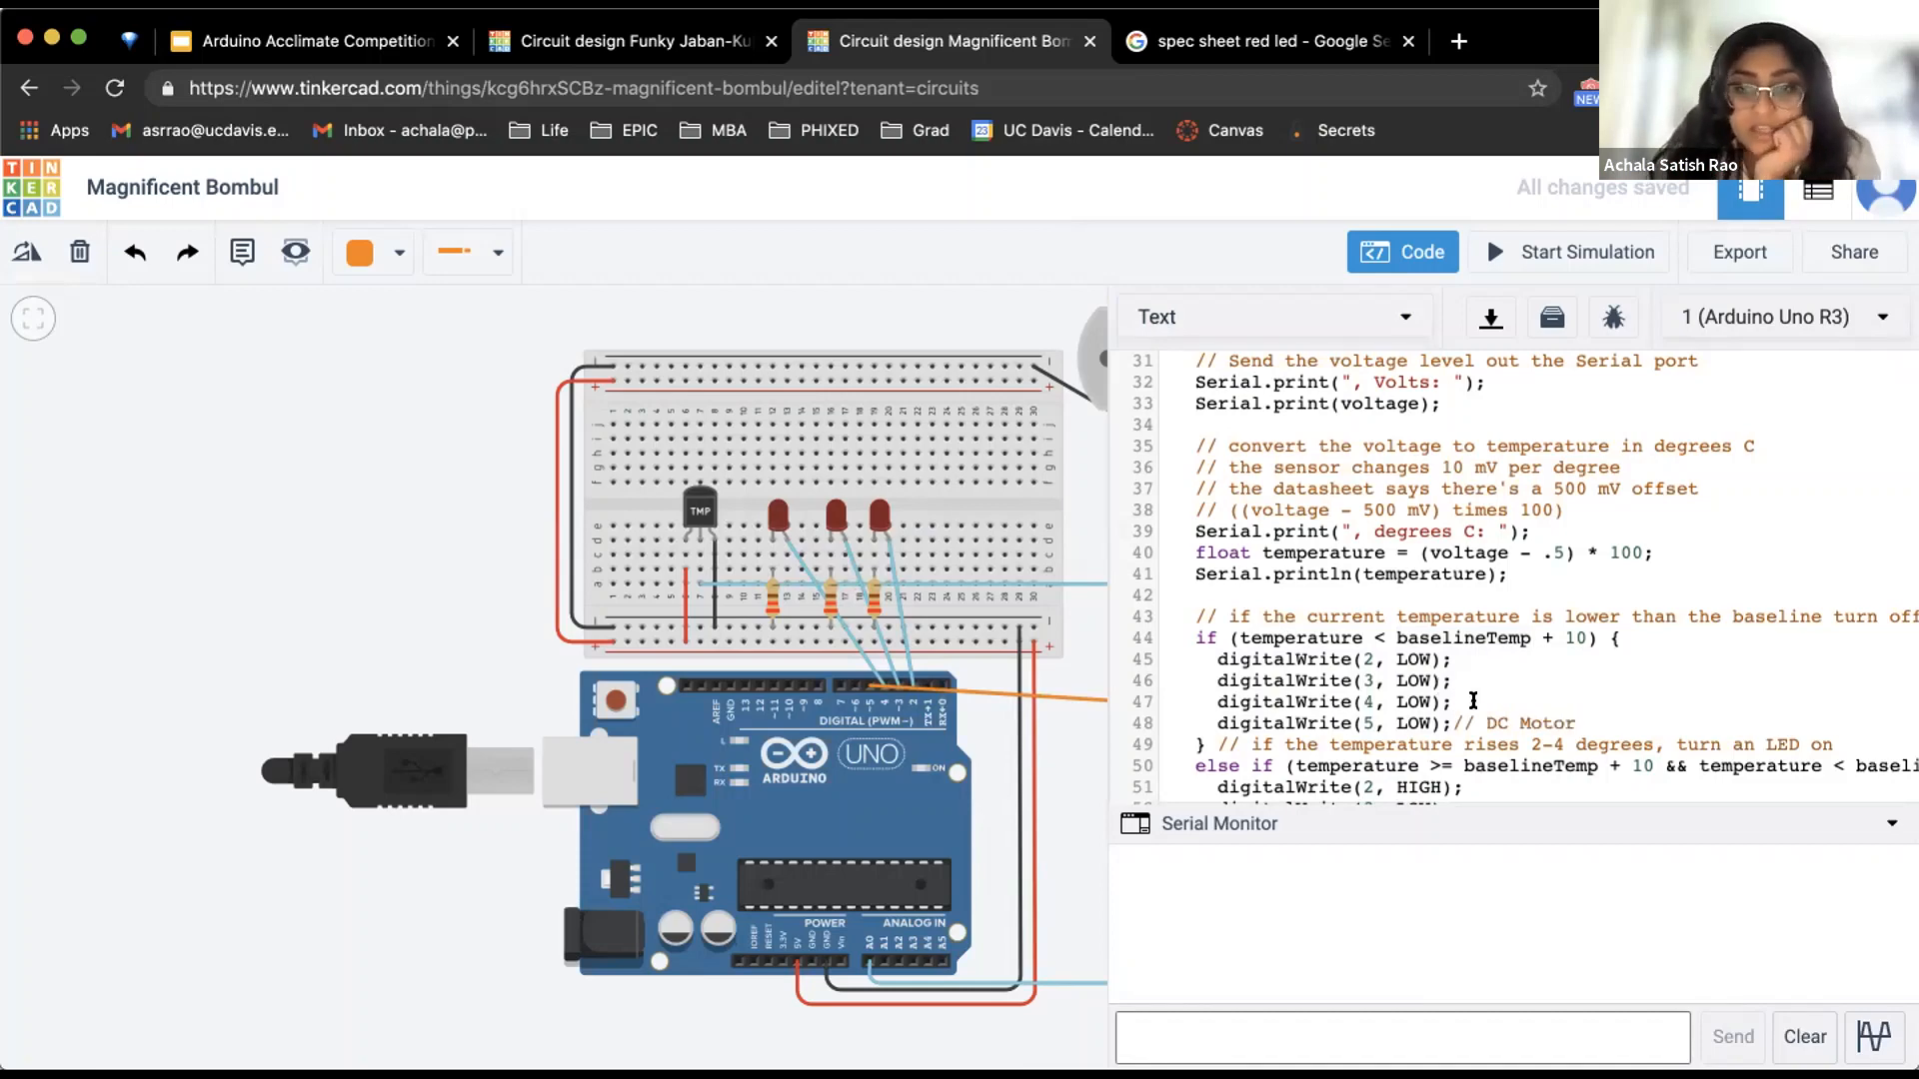
Examine the full condition of the first else if statement, including its lower and upper temperature limits
scroll(1475, 713, down, 1)
scroll(1476, 712, down, 3)
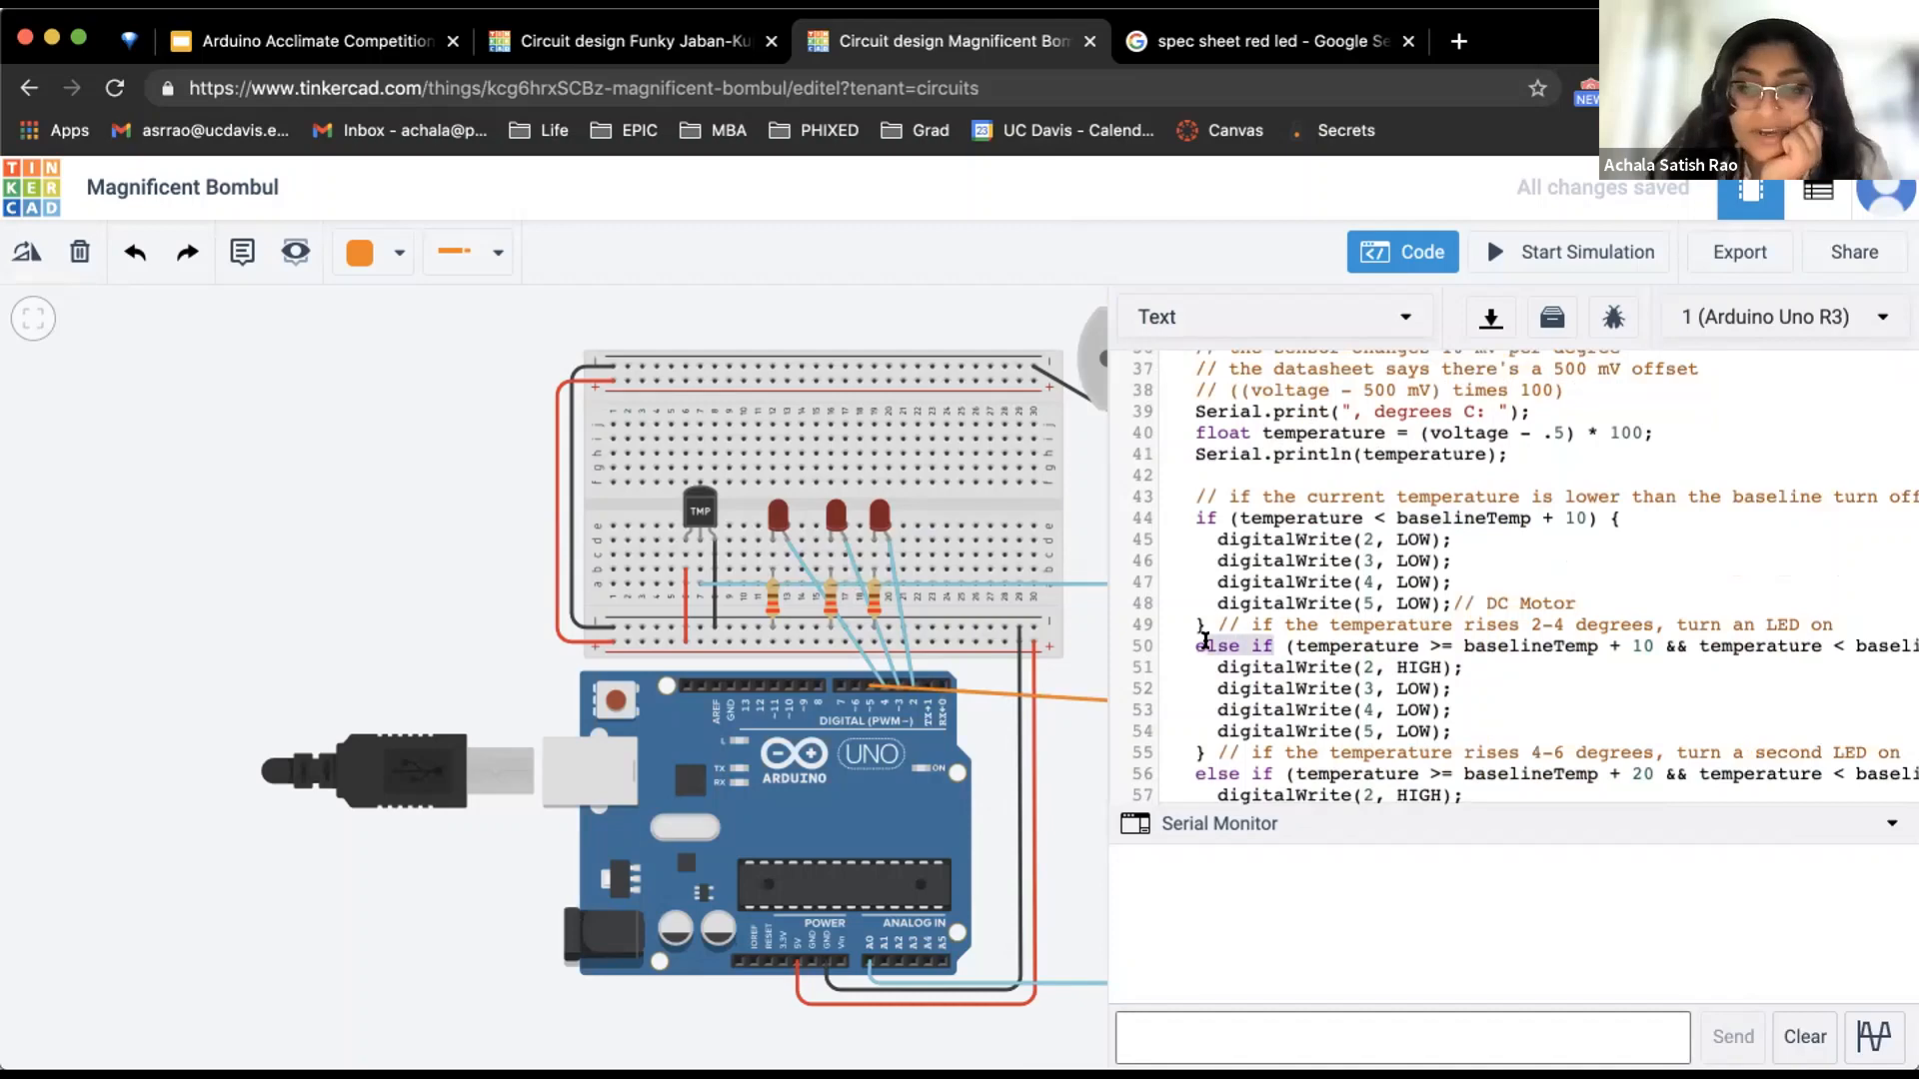
click(1208, 646)
scroll(1229, 559, down, 1)
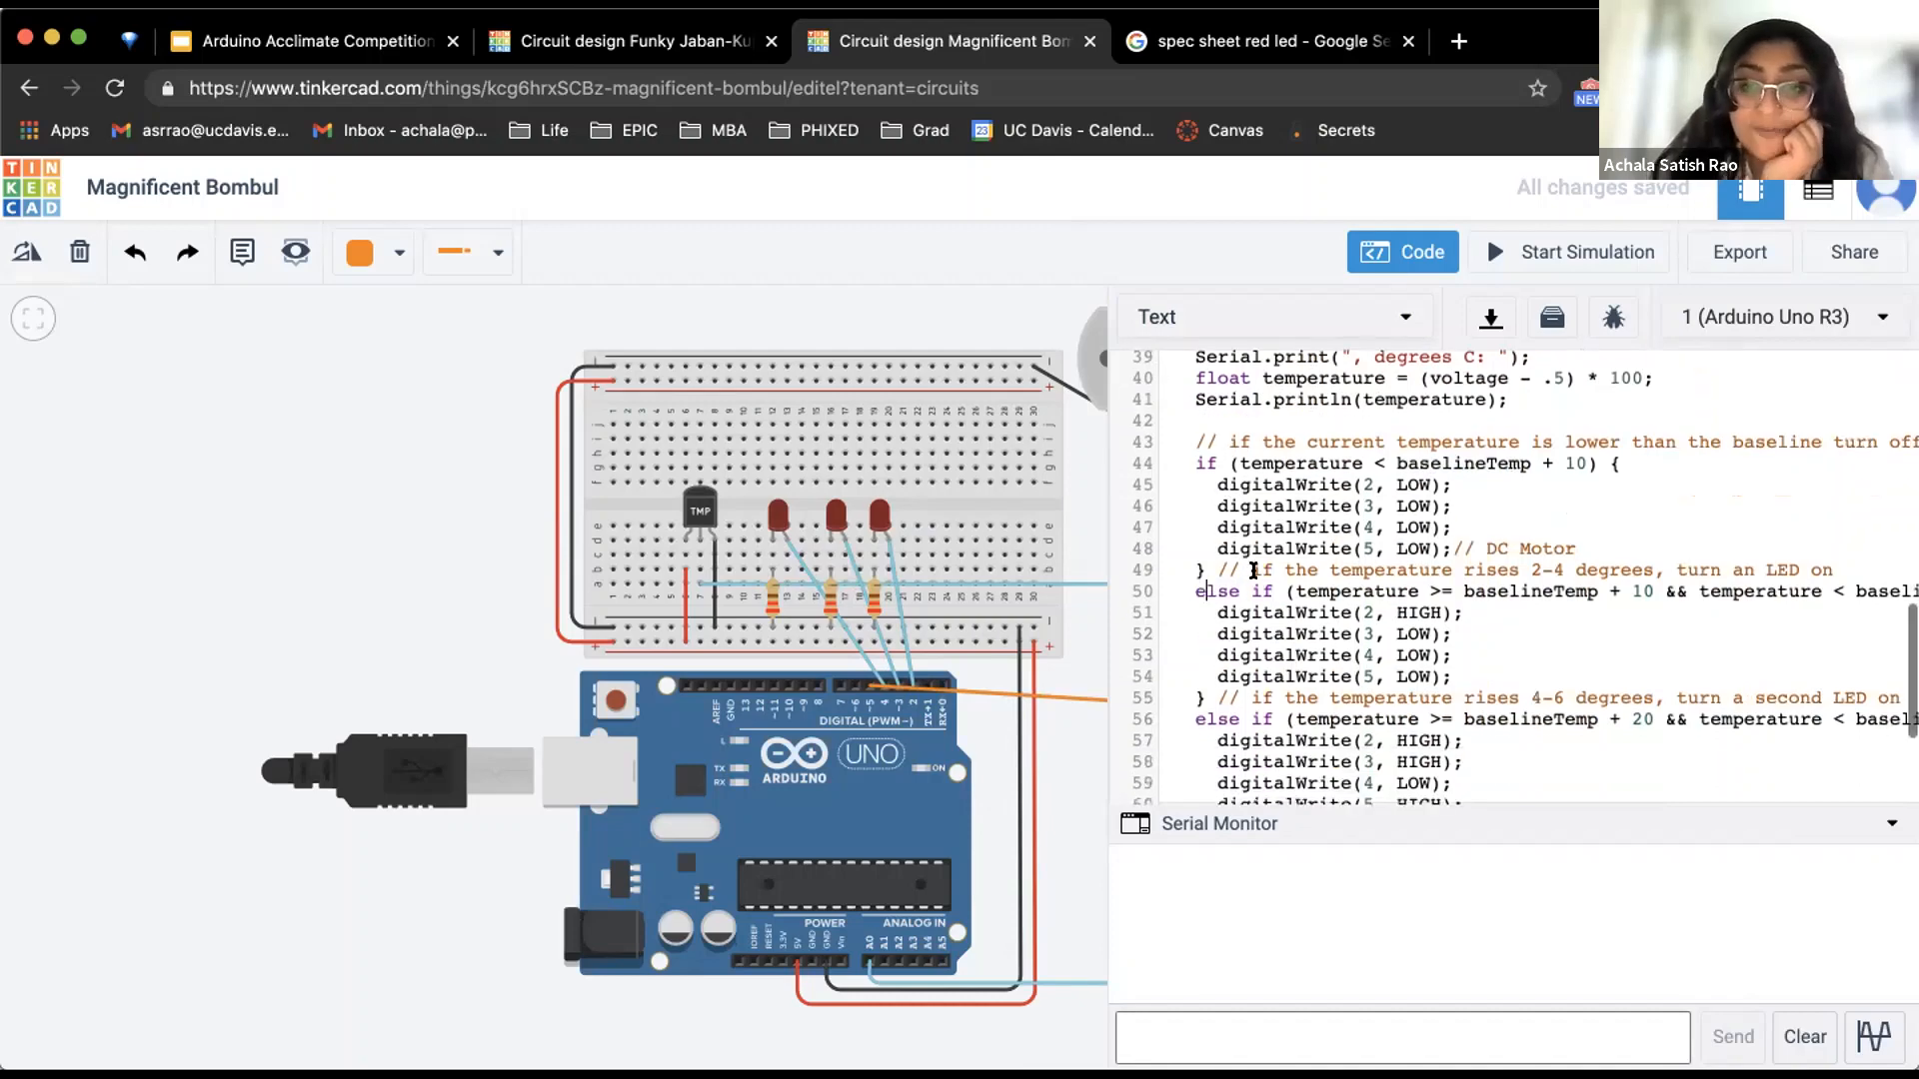
scroll(1253, 571, down, 1)
scroll(1253, 571, right, 1)
scroll(1264, 495, up, 2)
scroll(1264, 495, right, 1)
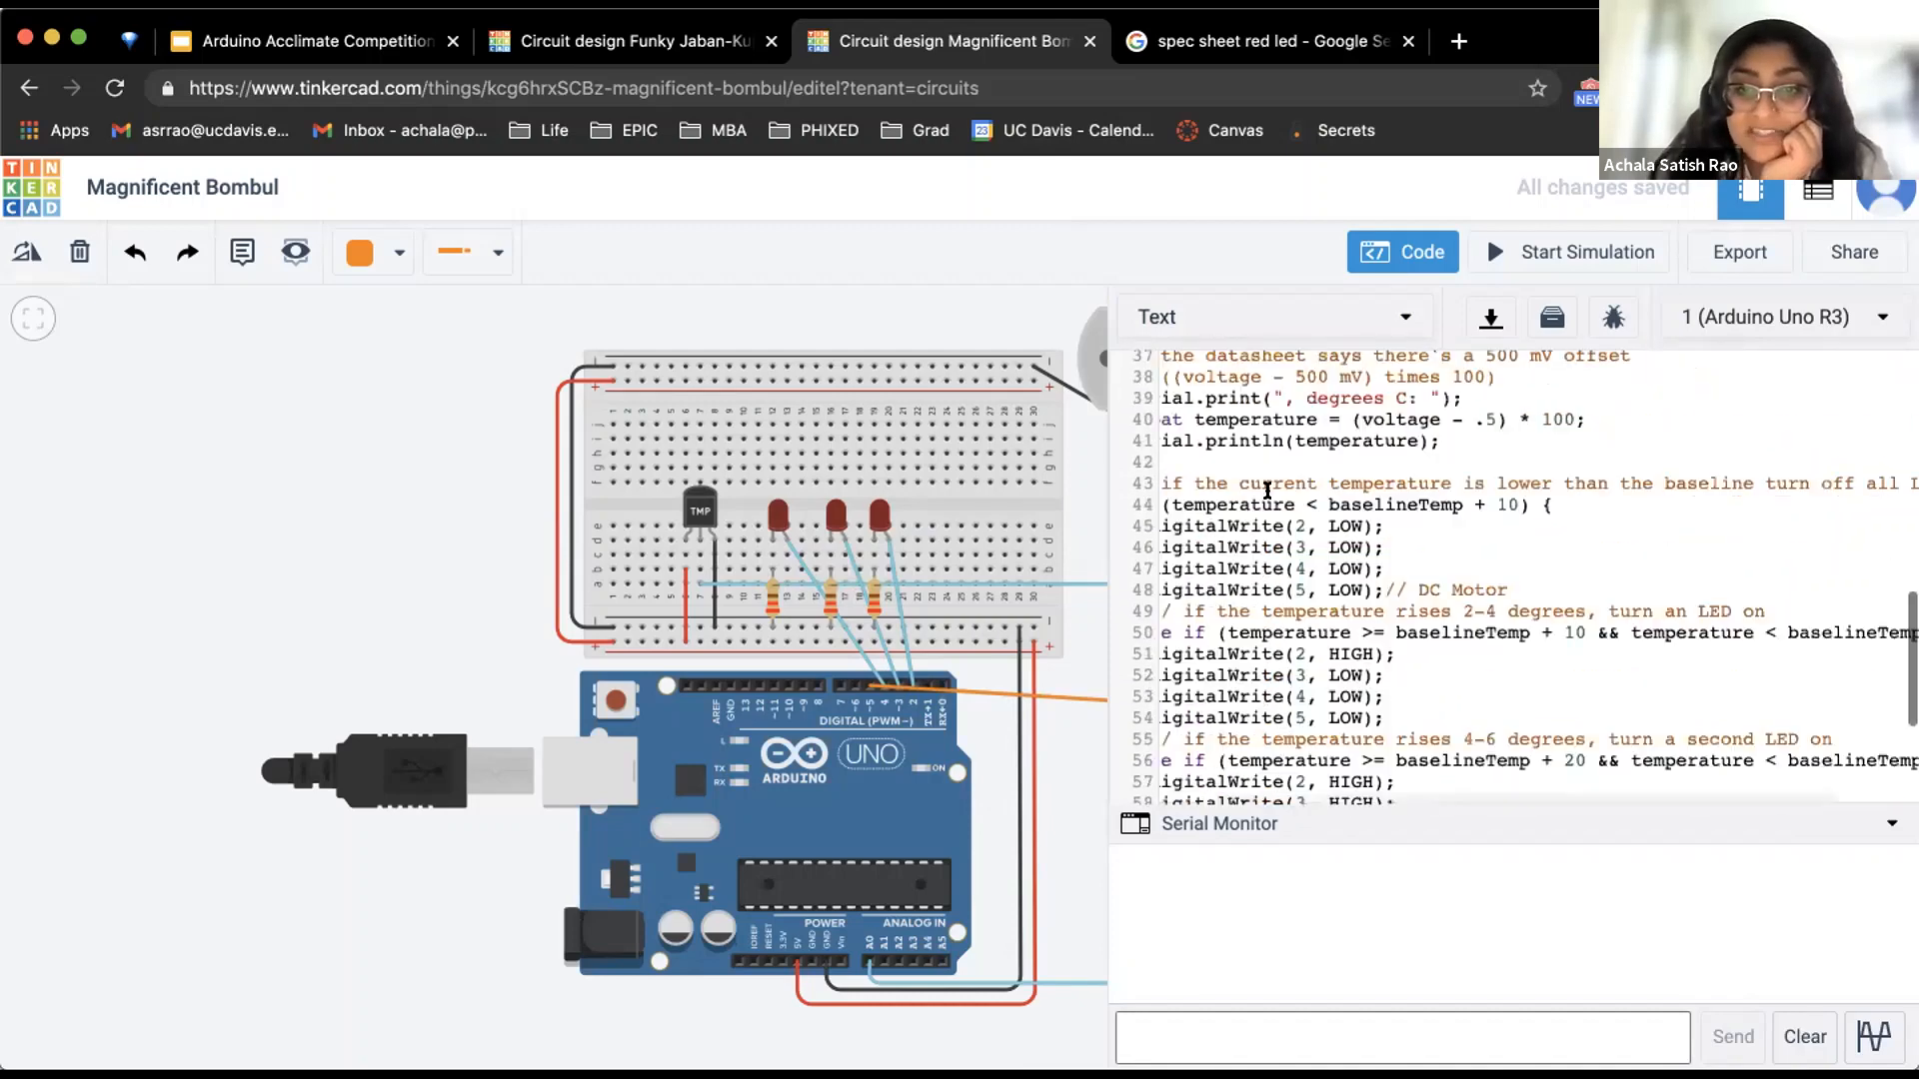
scroll(1409, 485, down, 1)
scroll(1409, 485, left, 2)
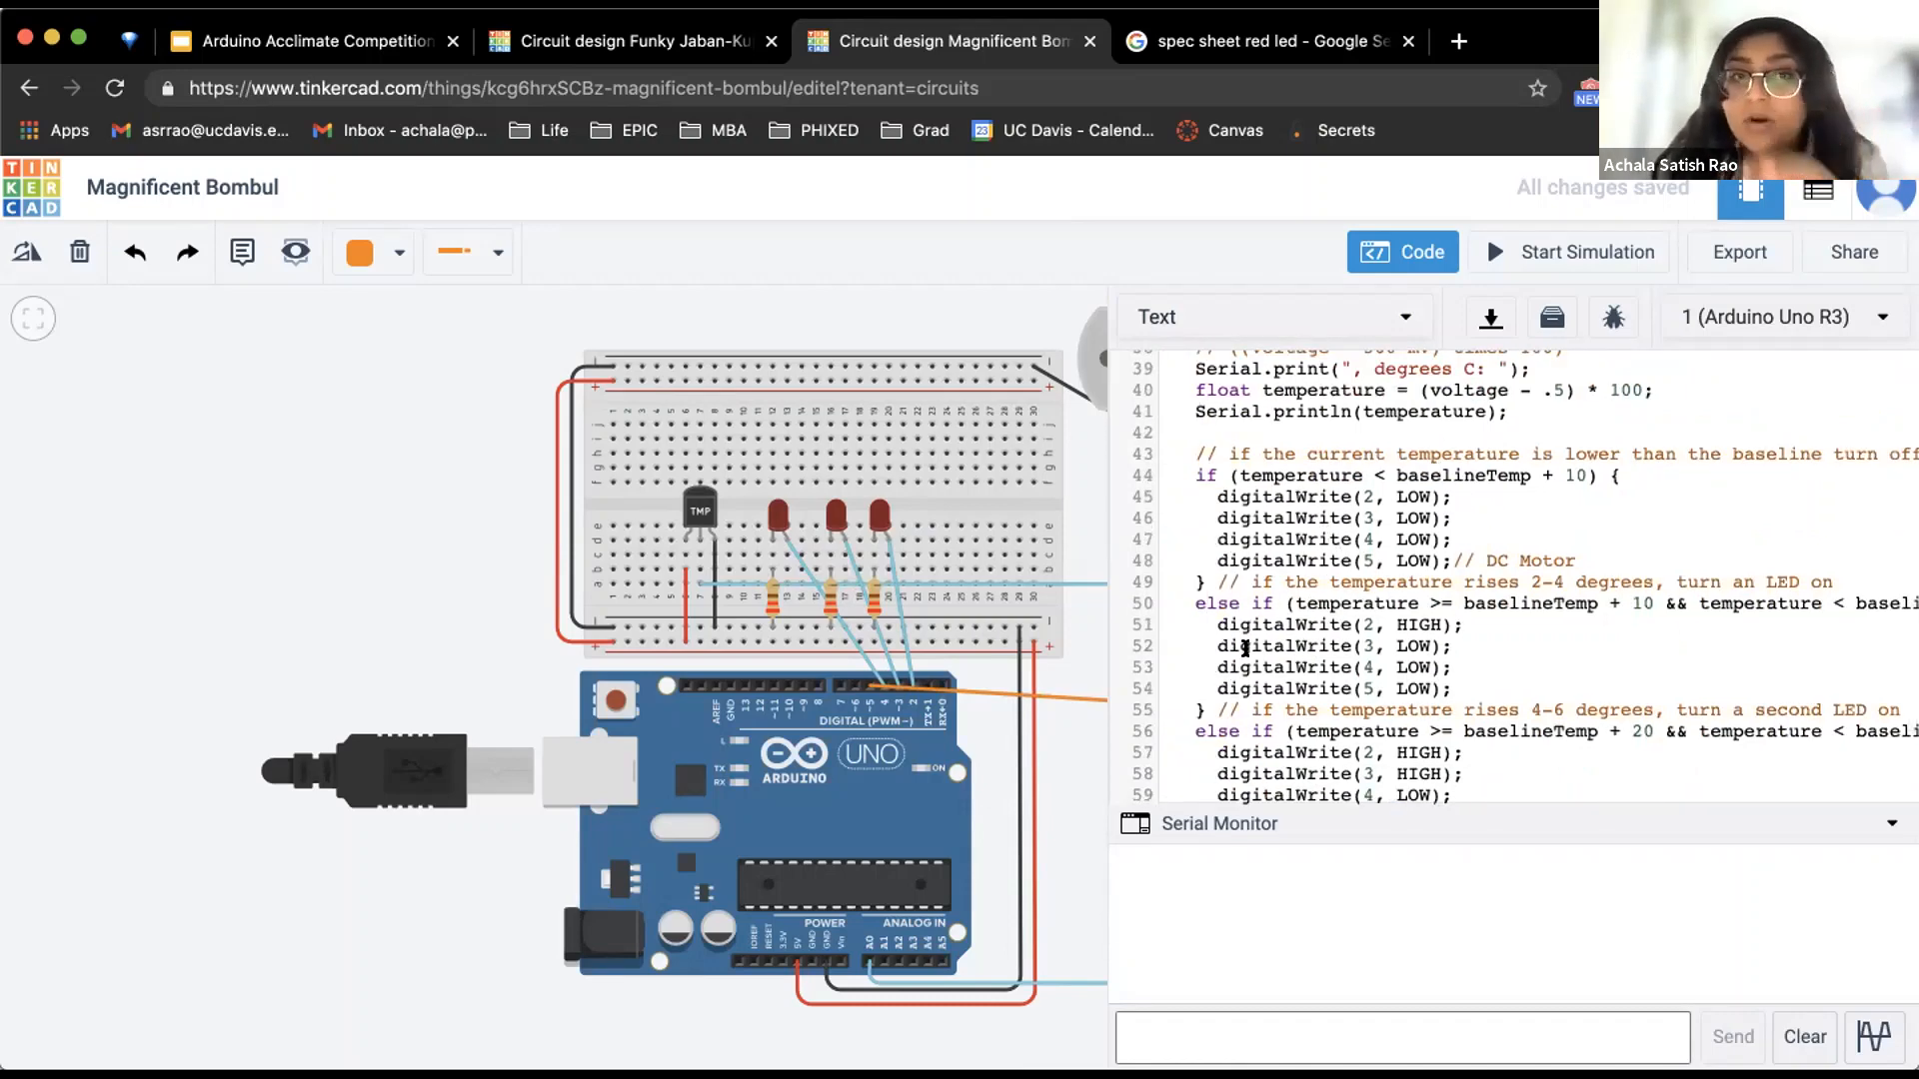
click(1229, 596)
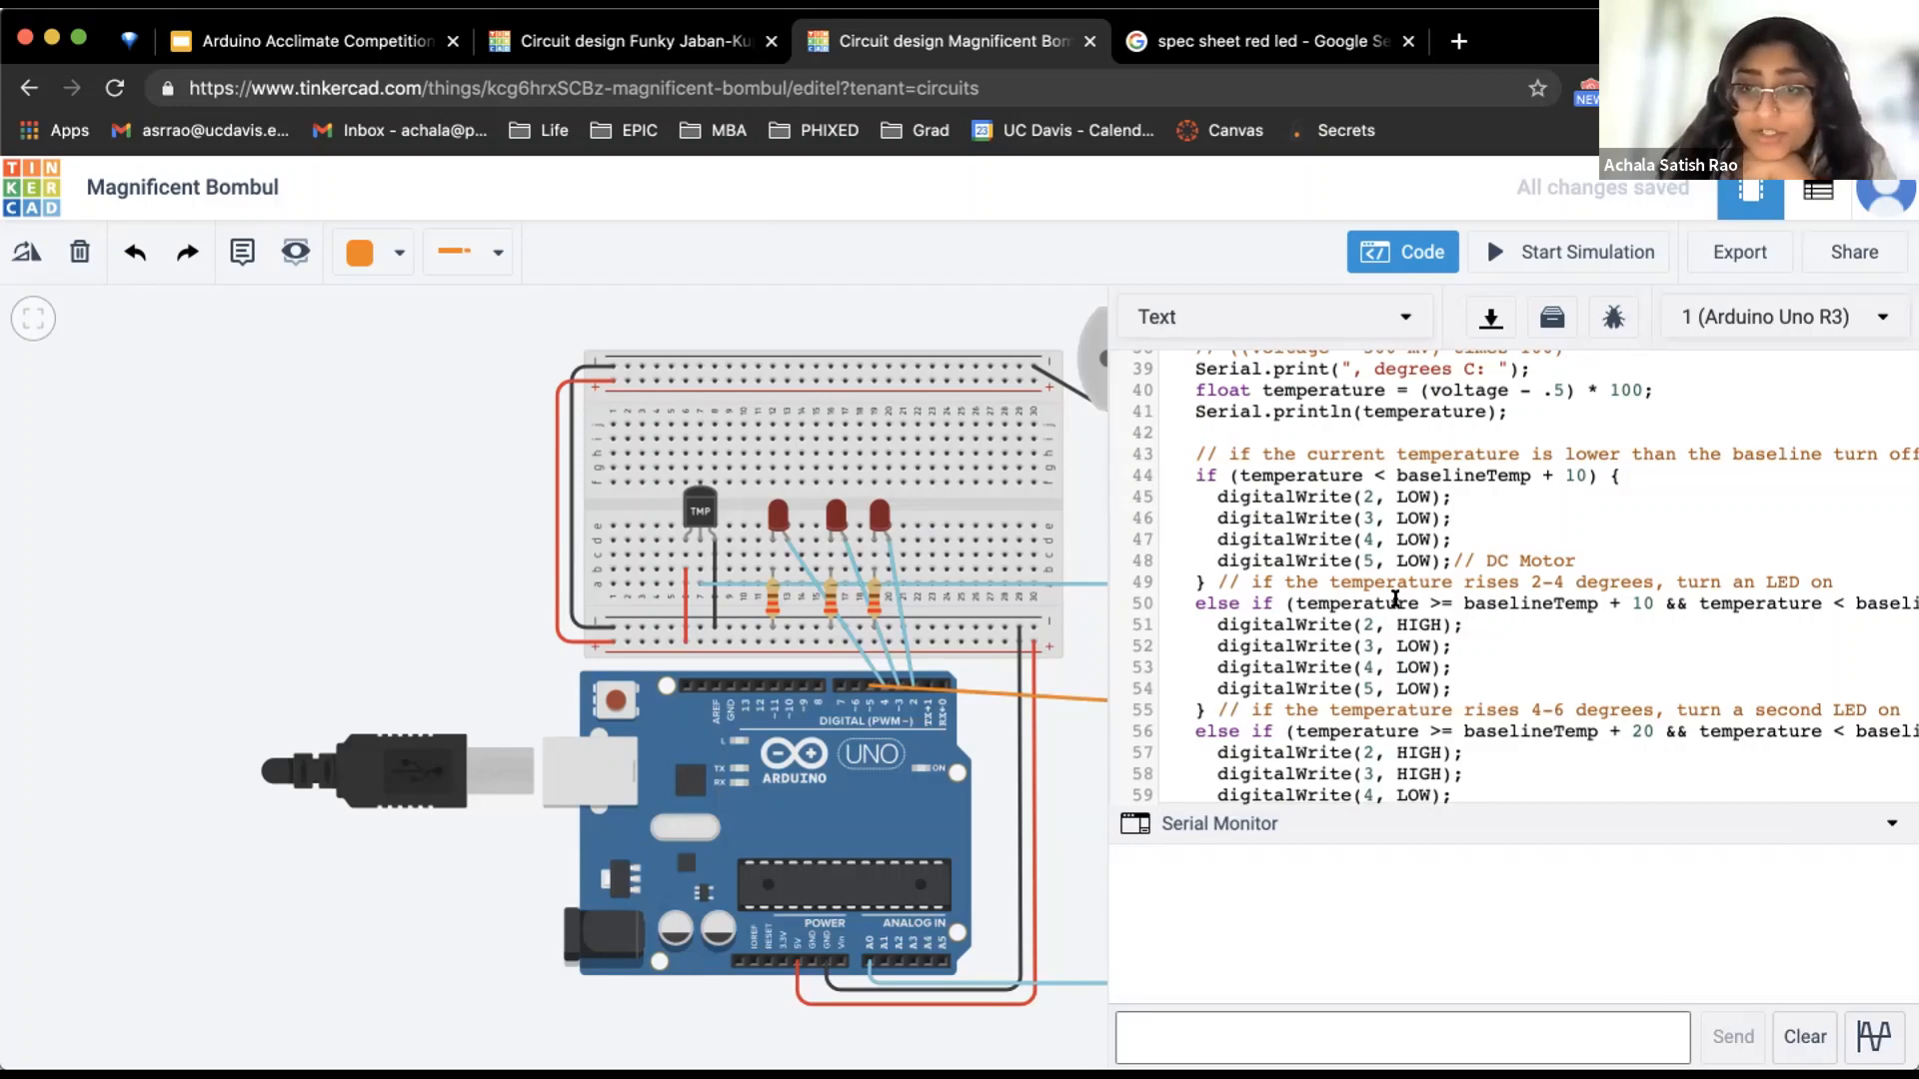
mouse_move(1465, 602)
mouse_down()
mouse_move(1620, 603)
mouse_move(1503, 599)
mouse_up()
click(1503, 600)
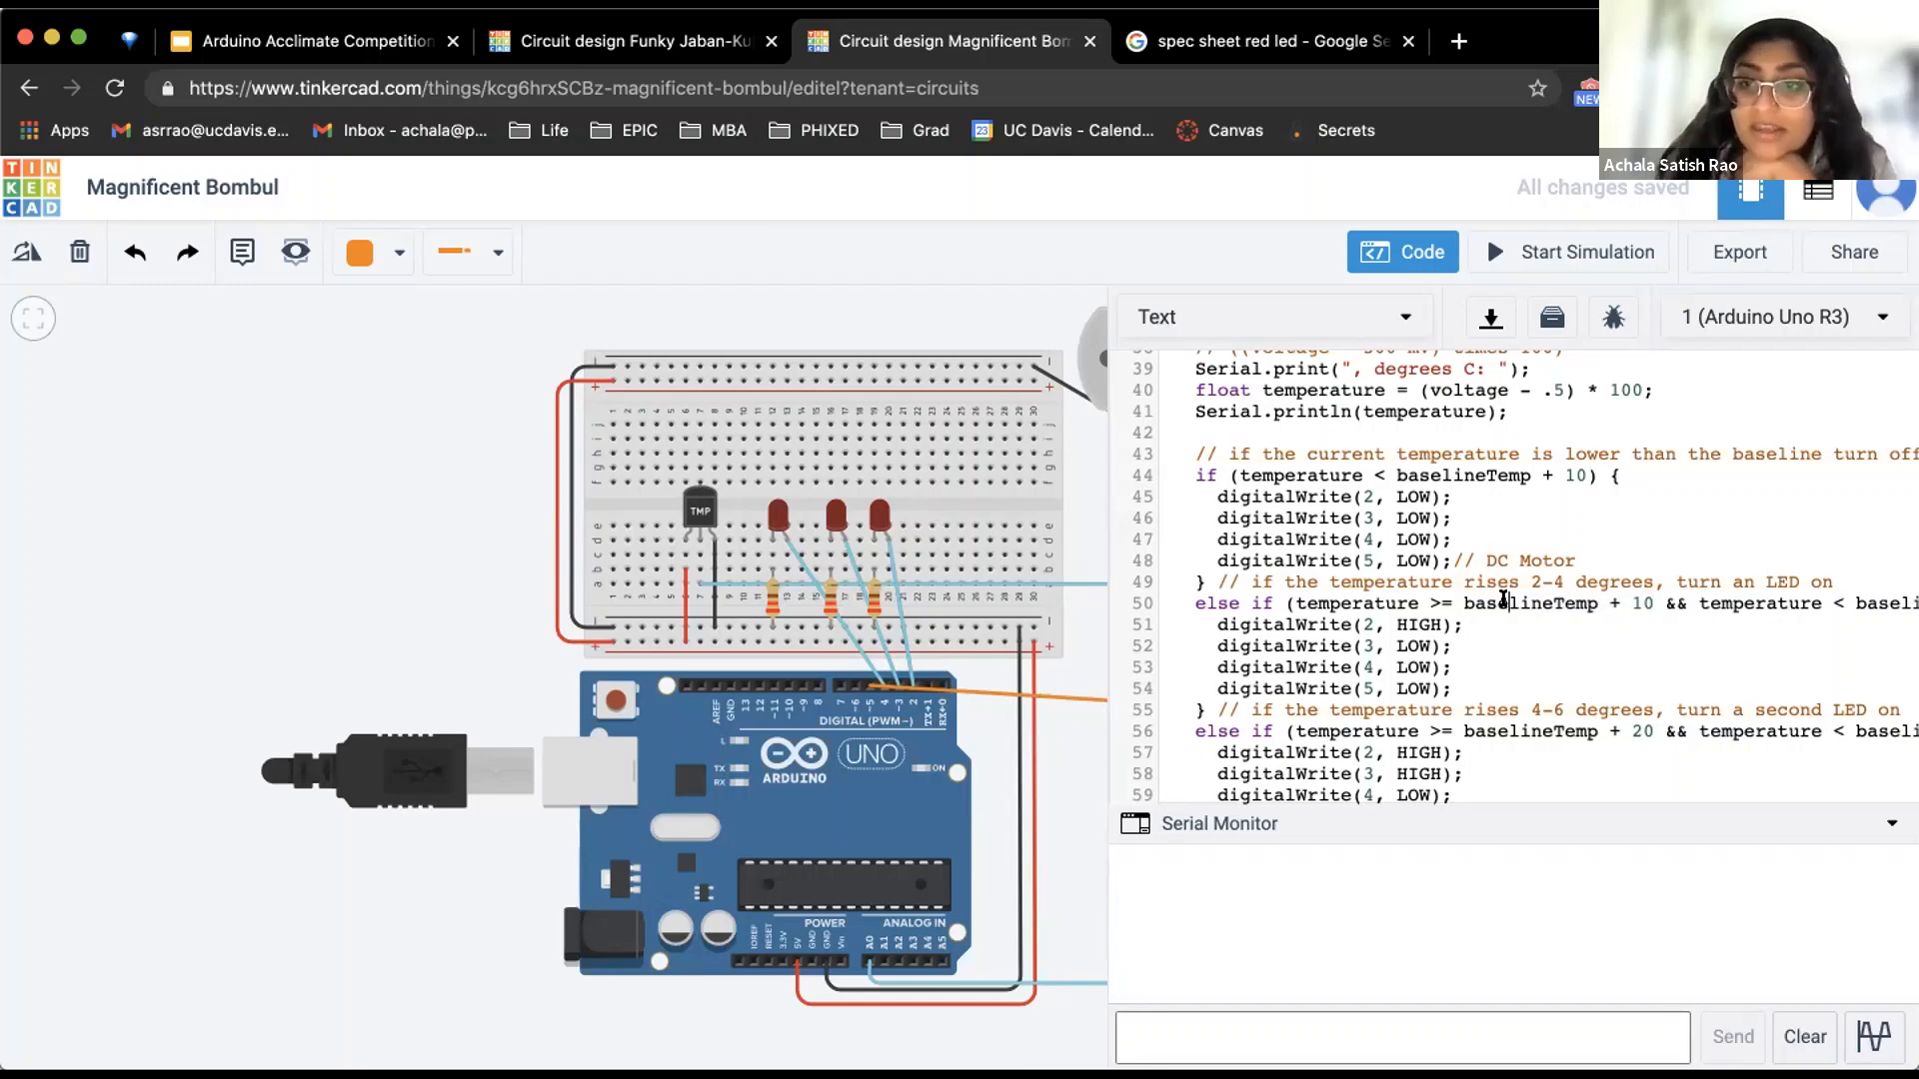
scroll(1503, 600, right, 3)
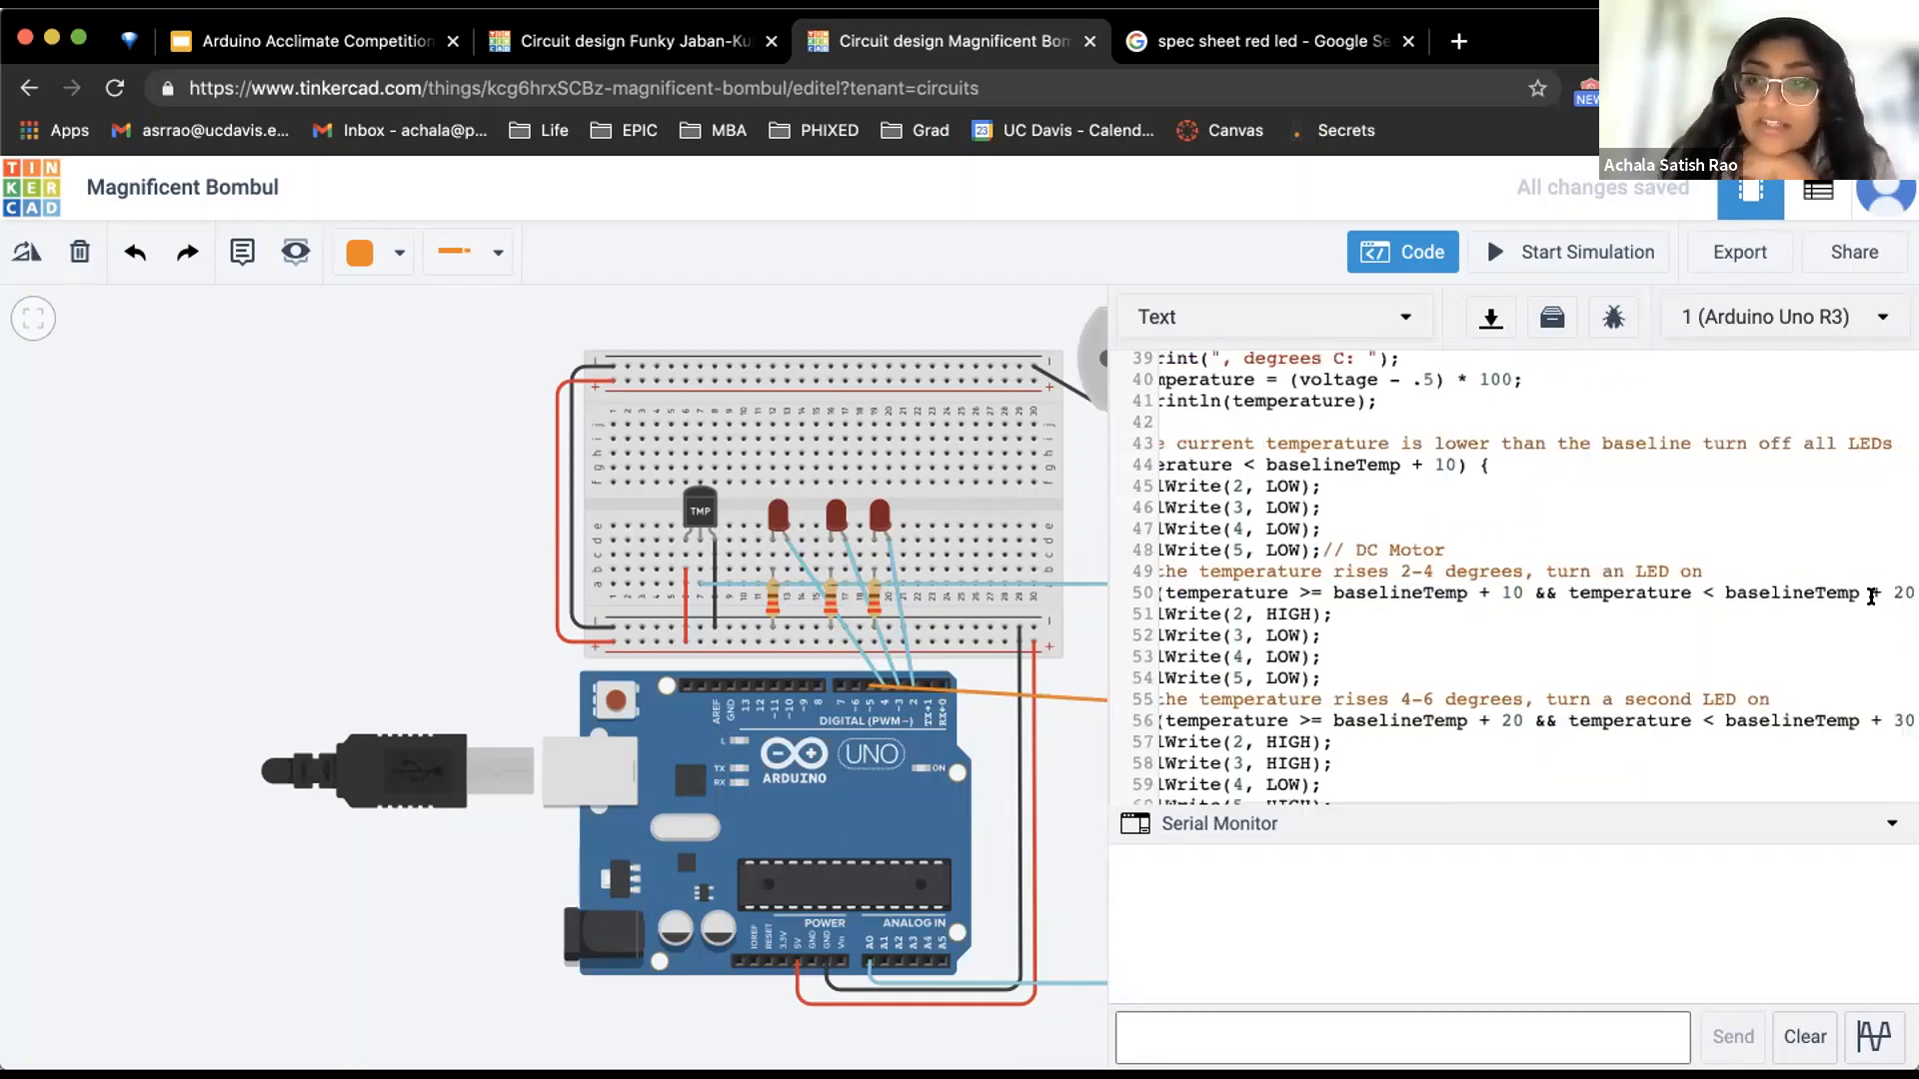
scroll(1871, 597, right, 1)
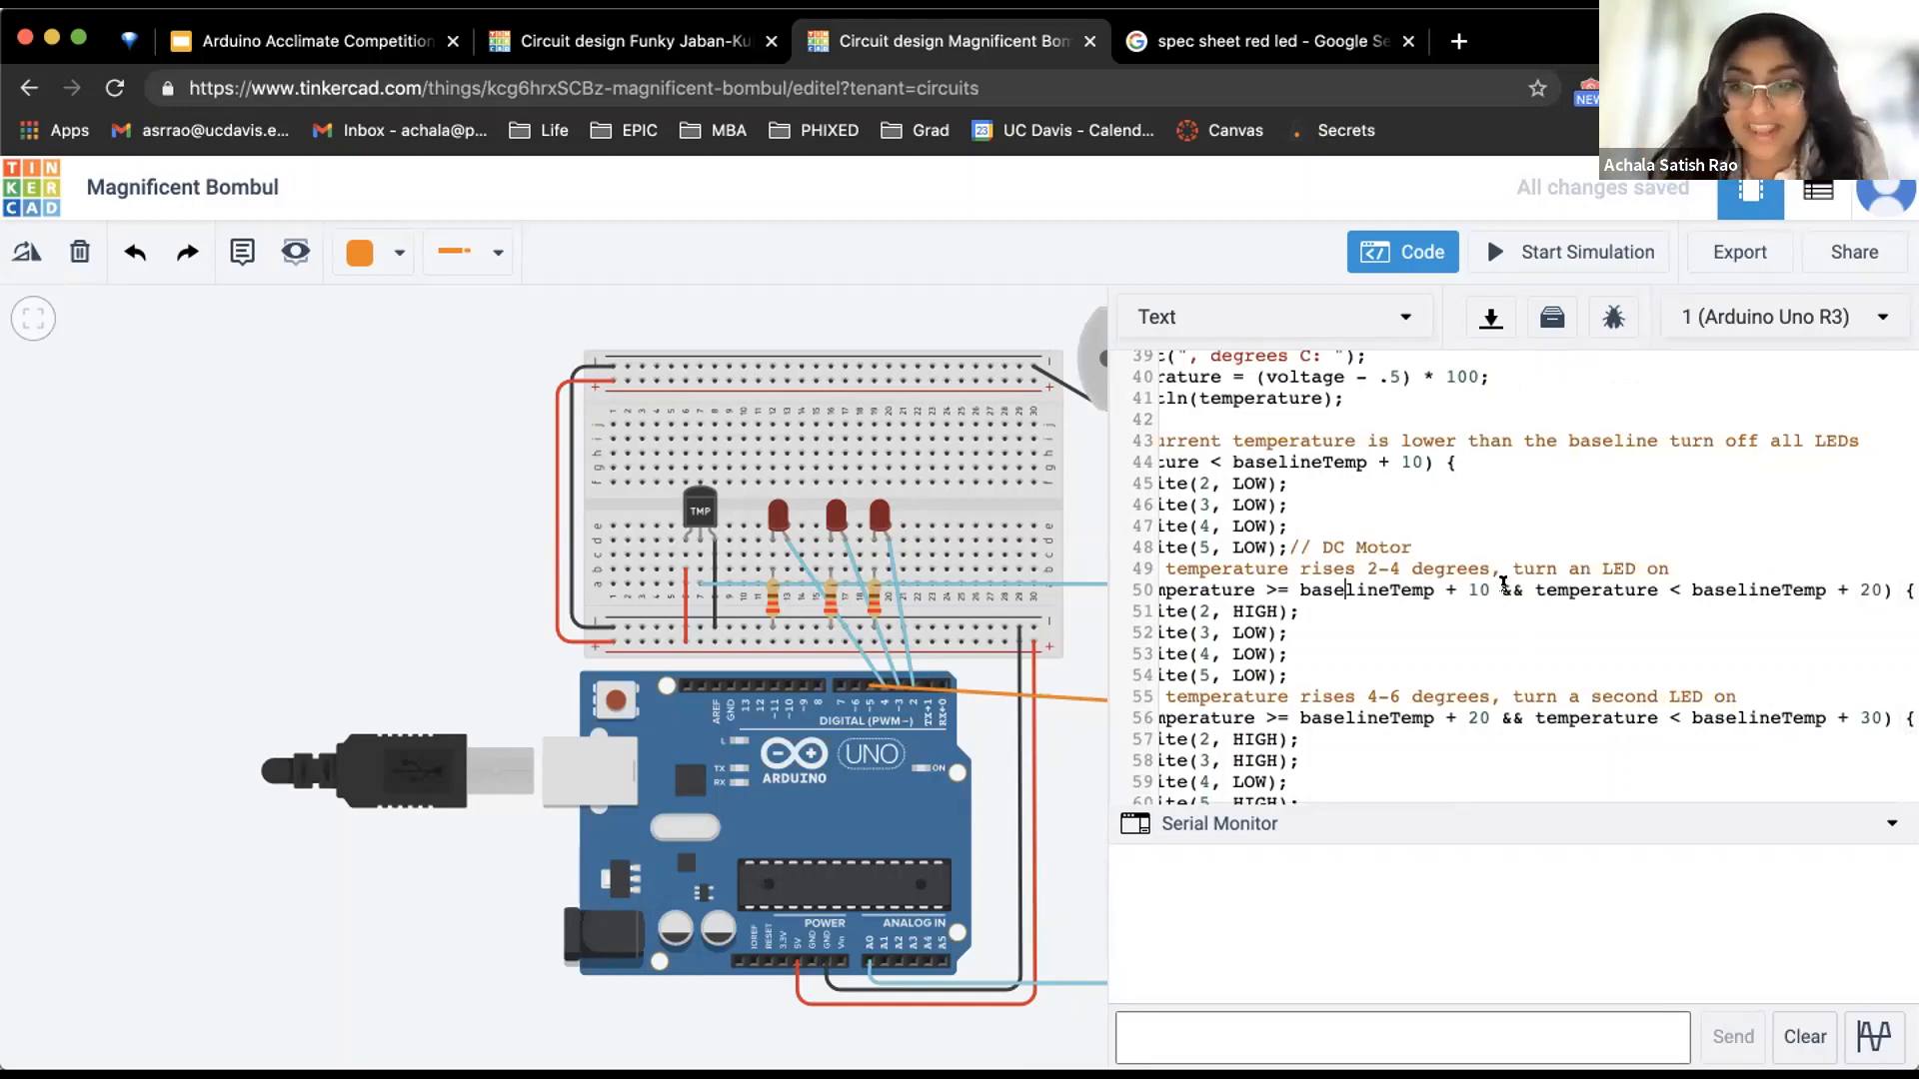
click(1265, 580)
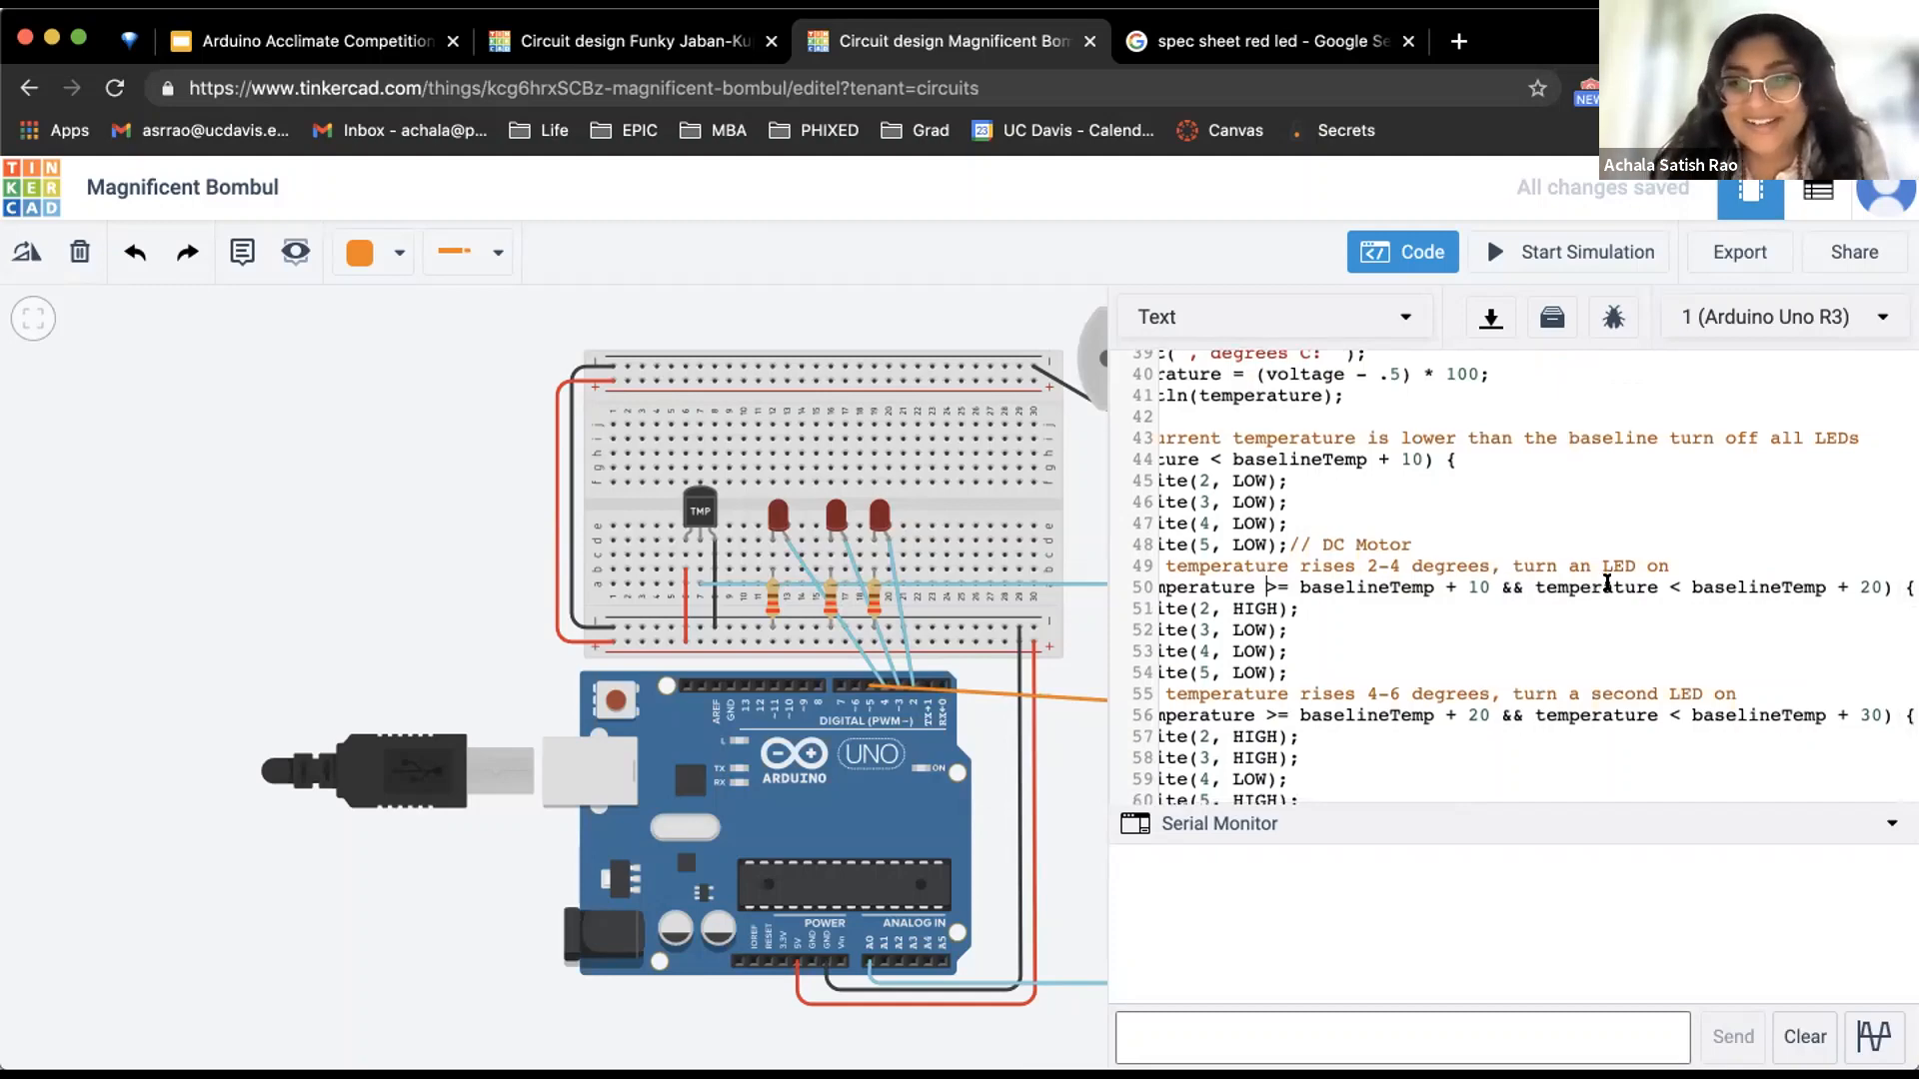
Review the digitalWrite statement for pin 2 inside the first else if block
scroll(1607, 582, down, 1)
scroll(1540, 599, left, 3)
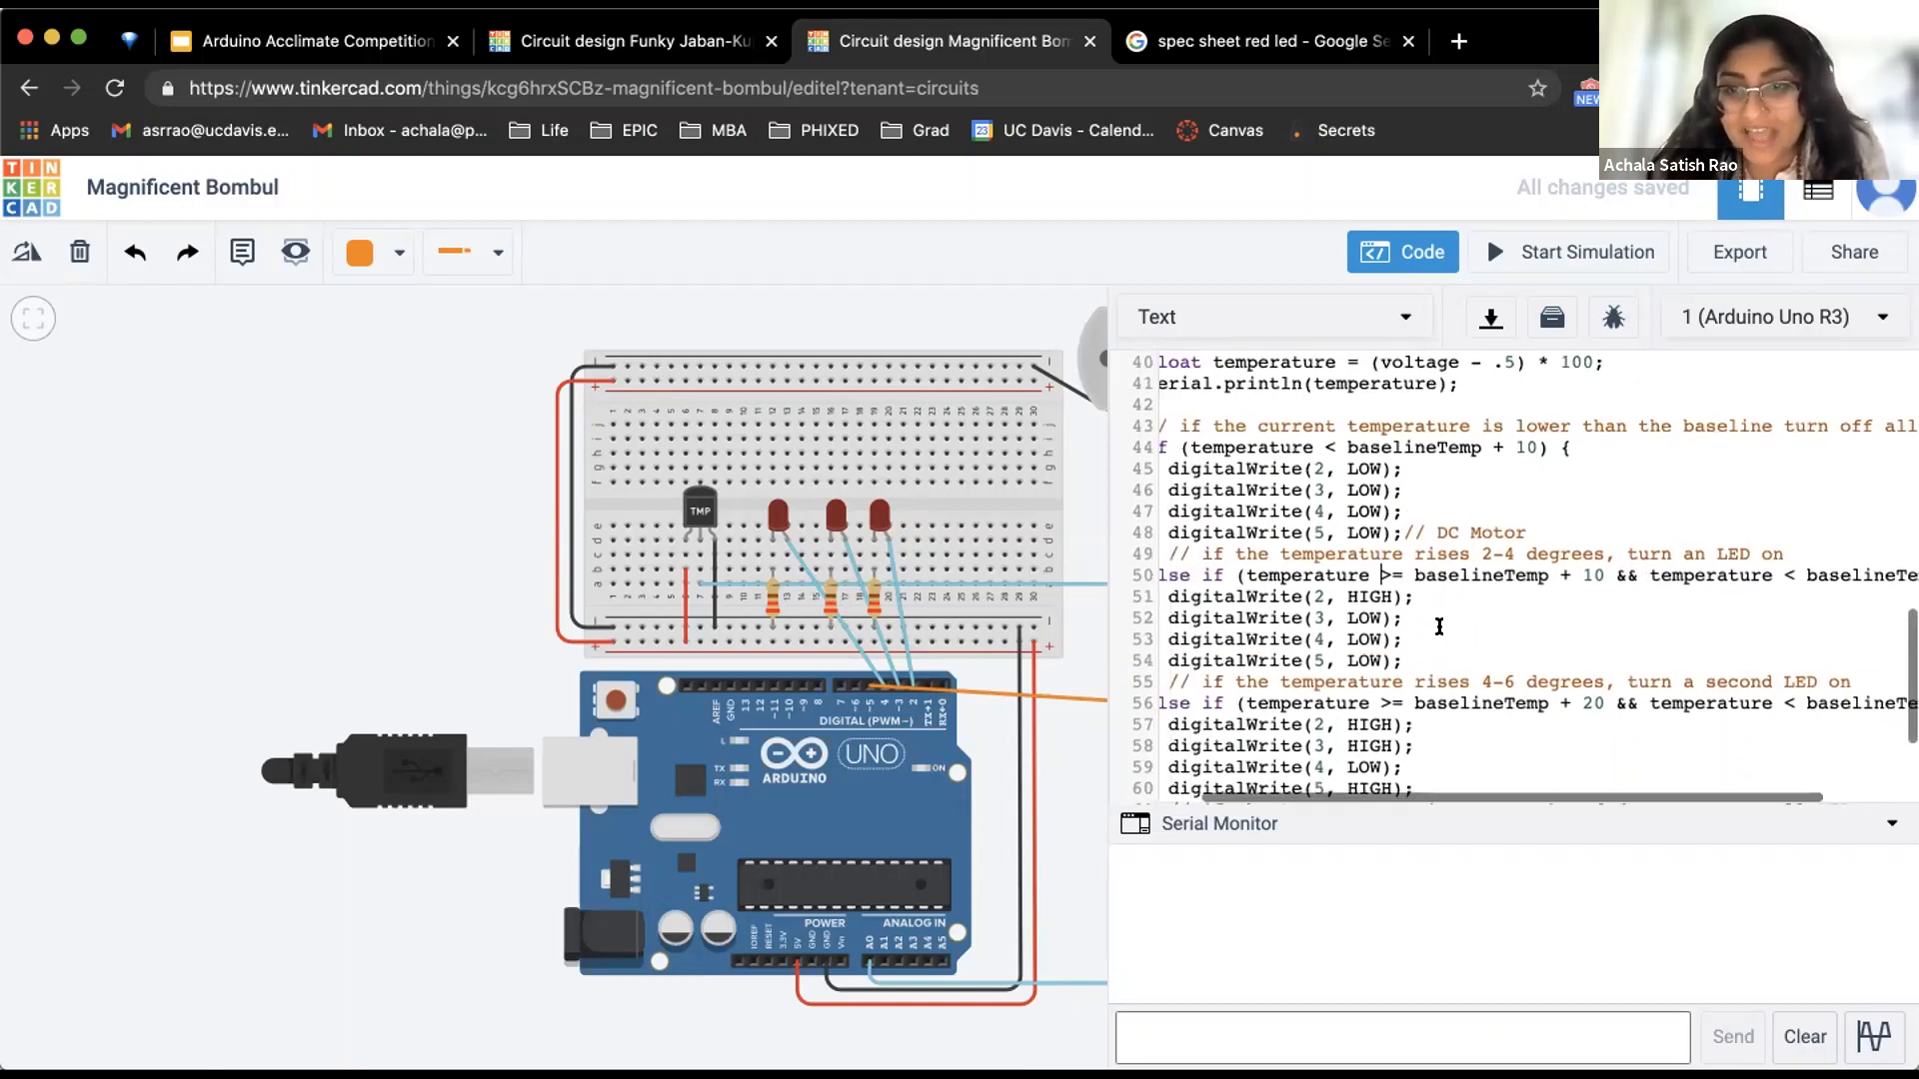
click(1218, 553)
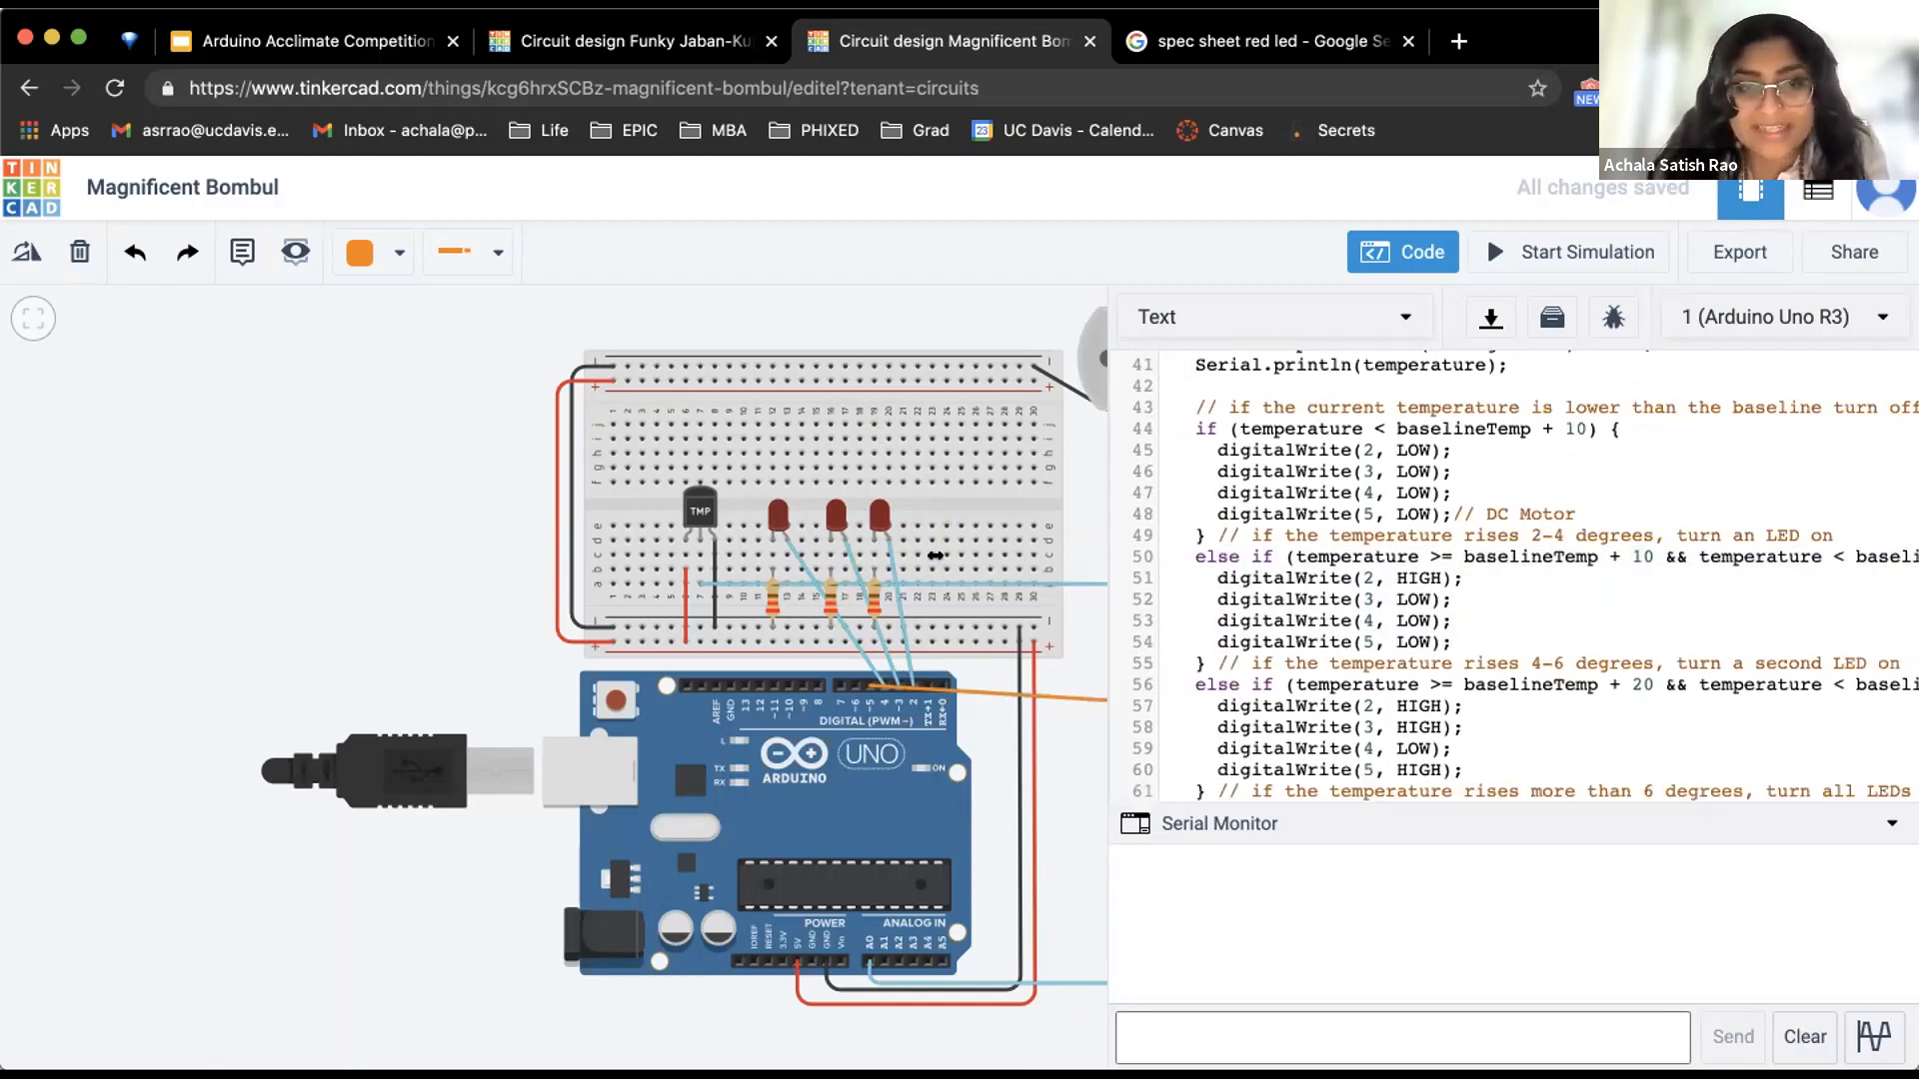
drag(1205, 576, 1483, 562)
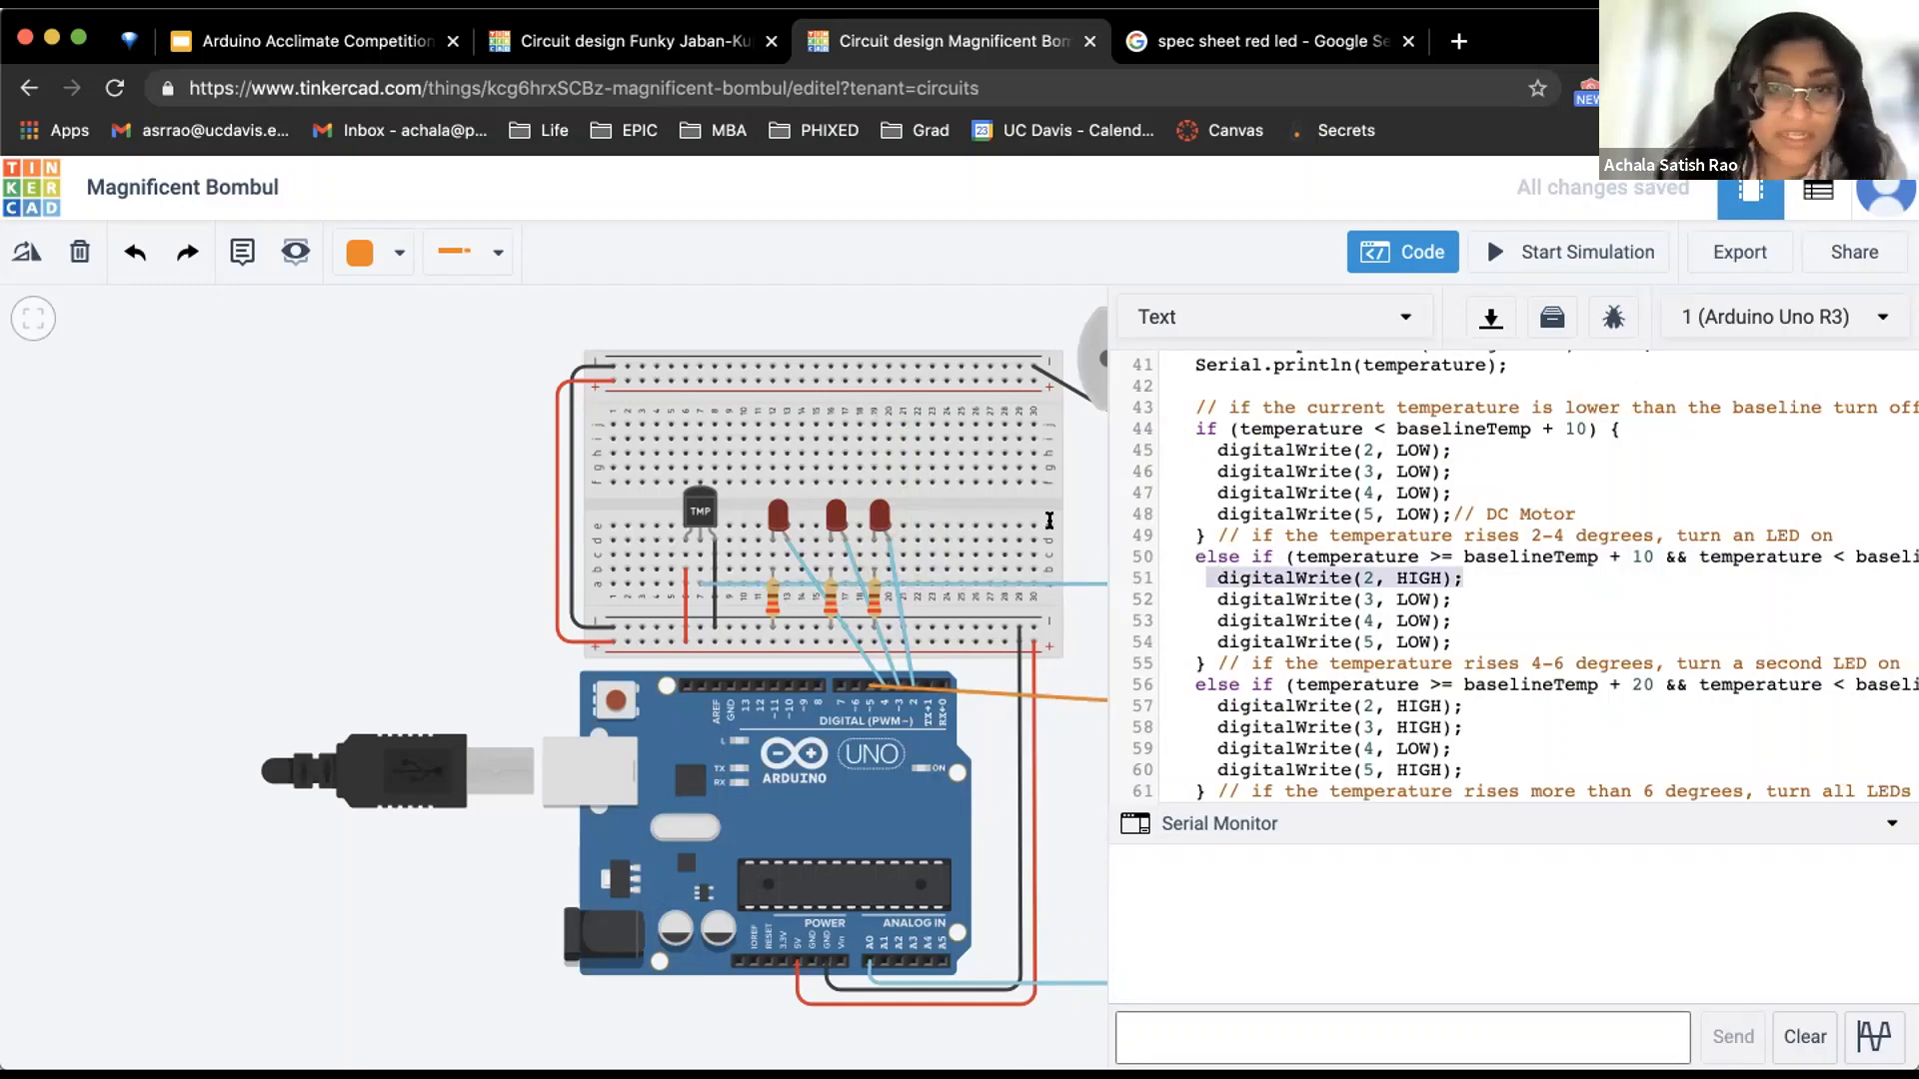
double_click(1267, 578)
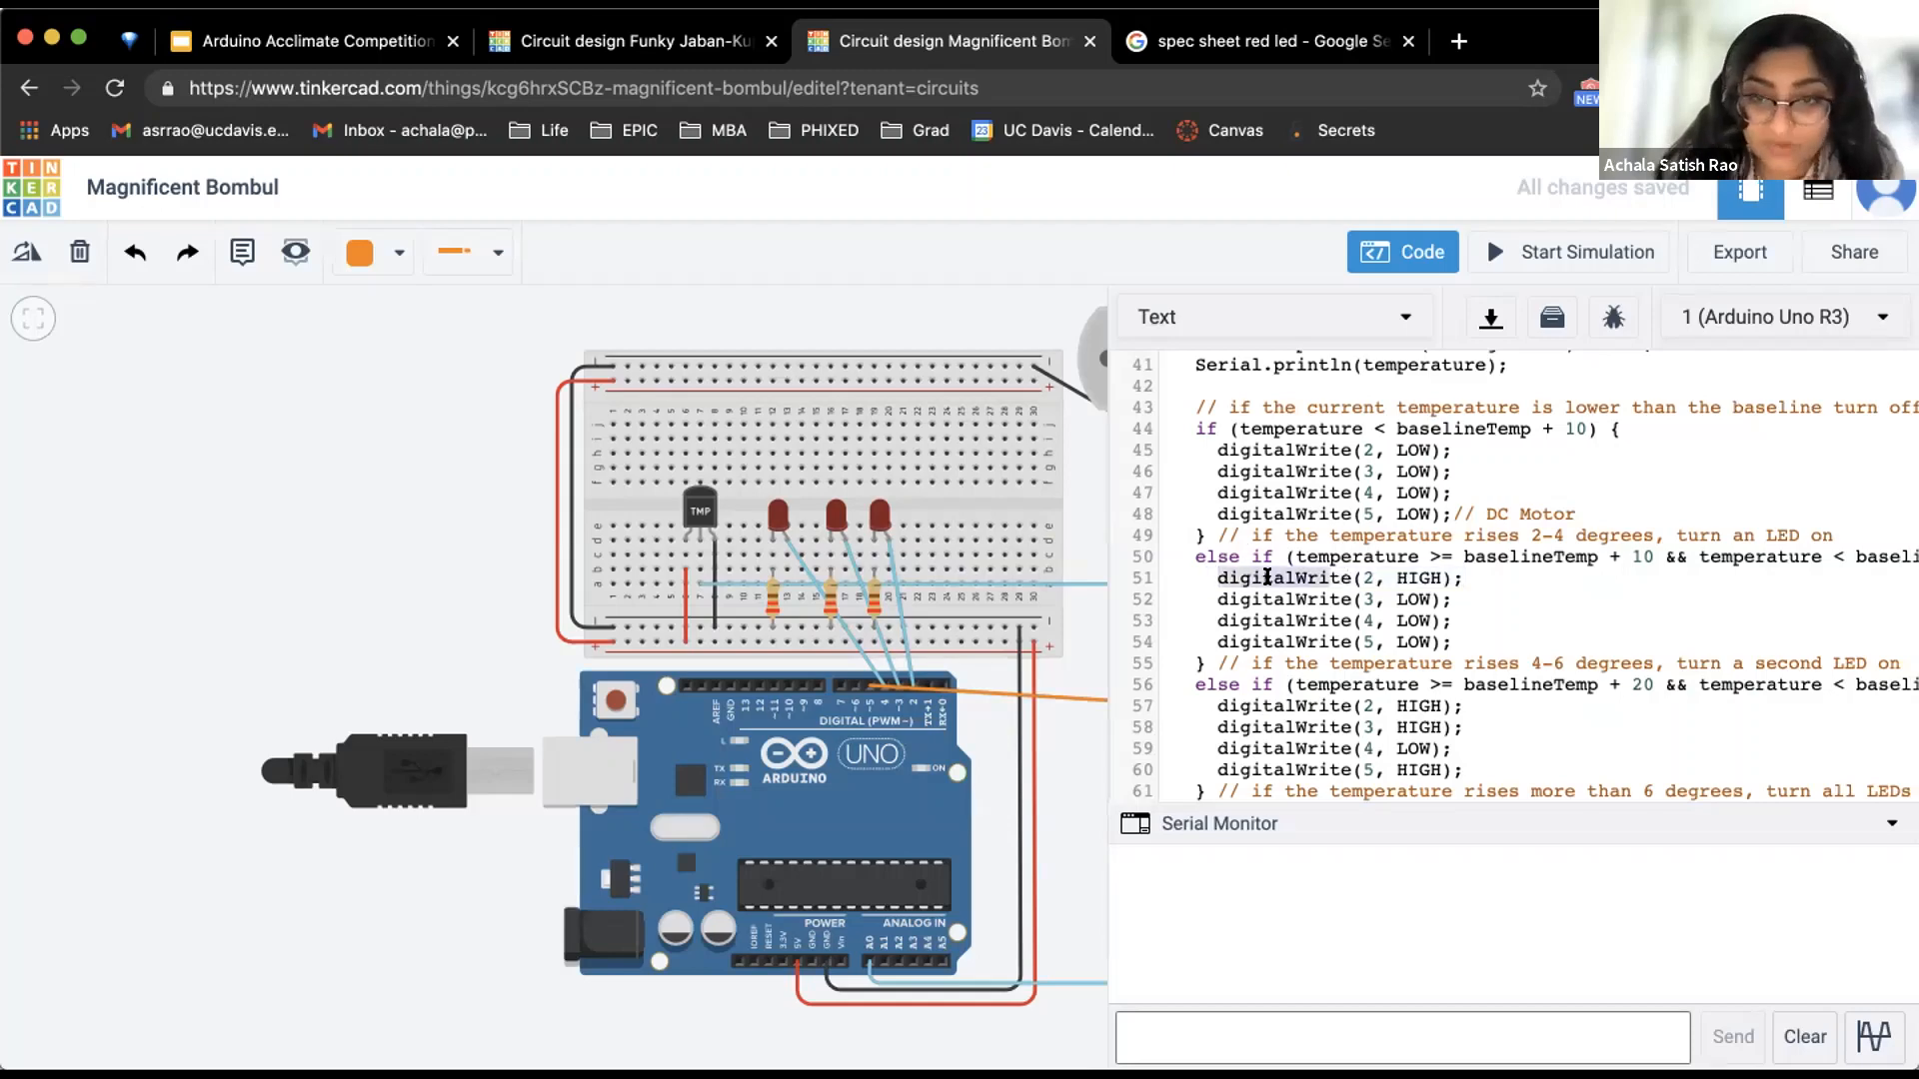
Start the simulation and lower the TMP36 sensor's temperature to about 9 °C
click(881, 683)
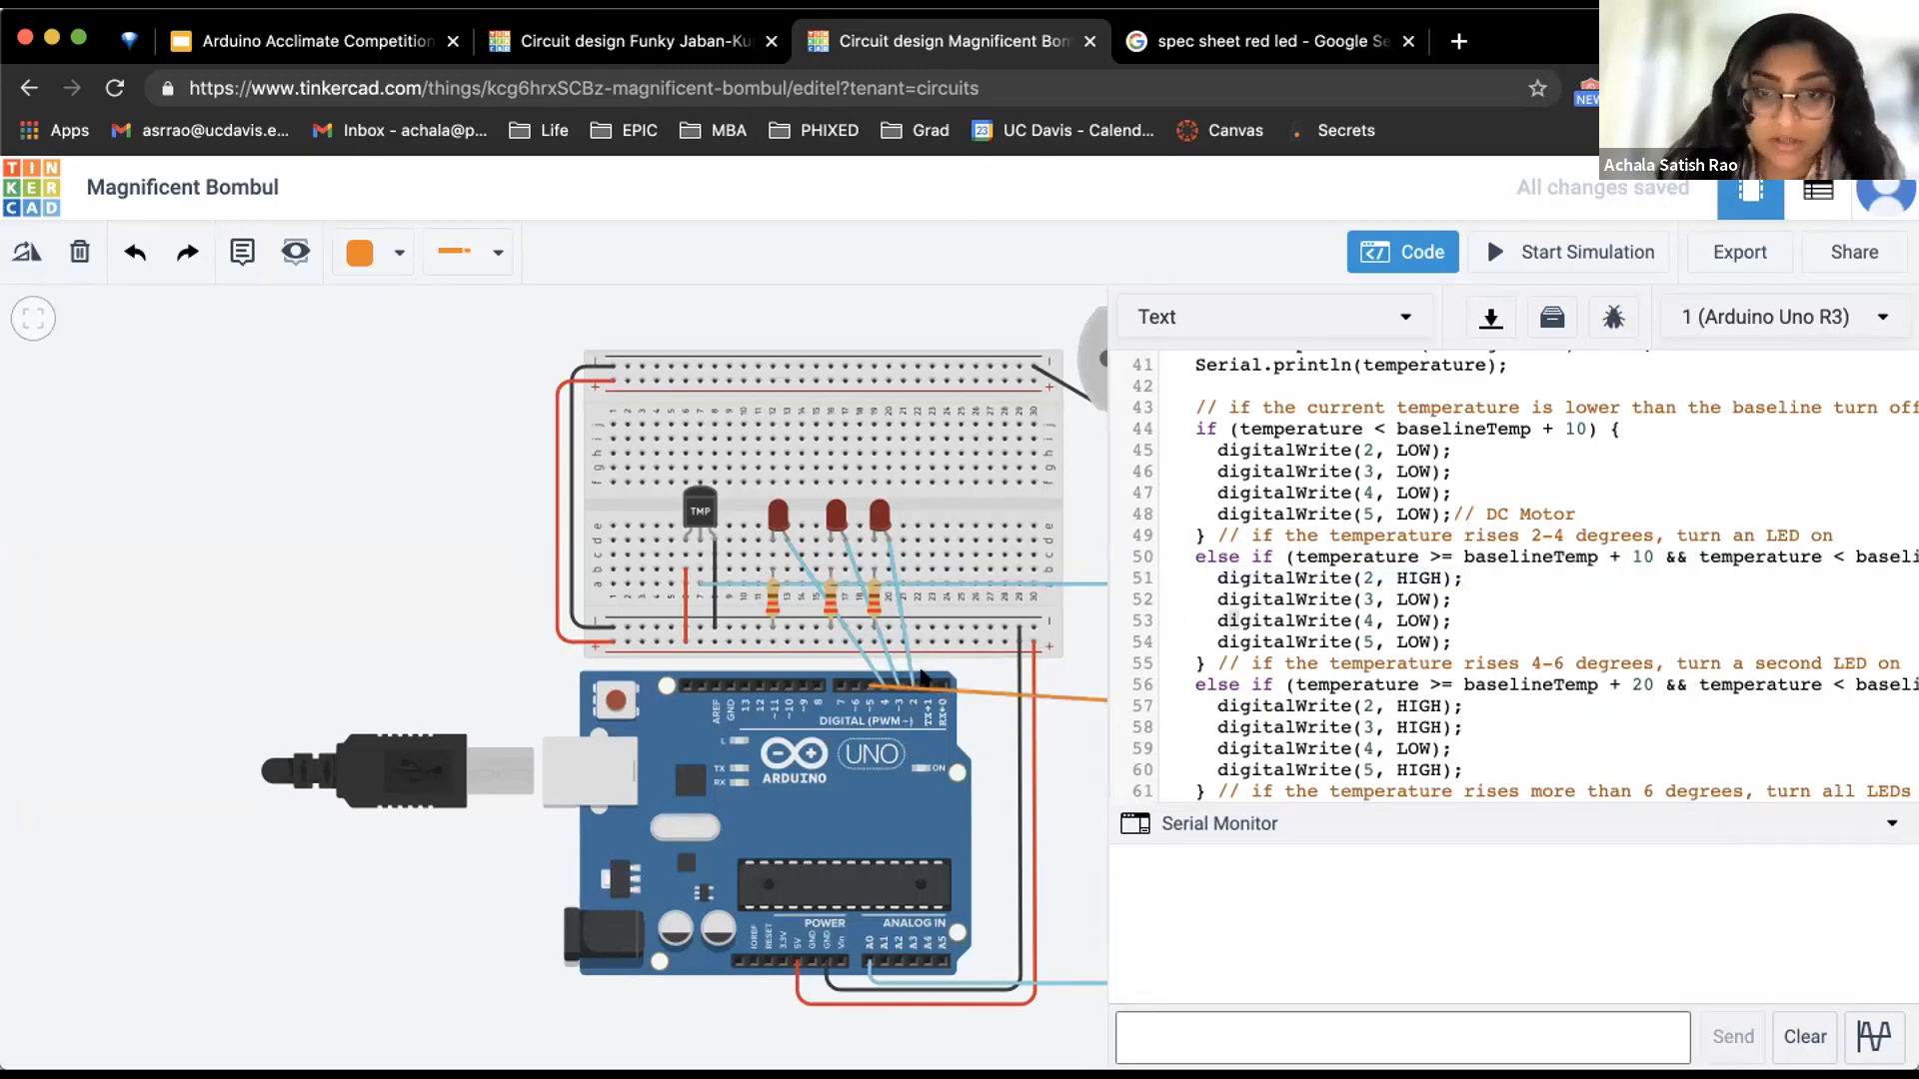
click(1439, 575)
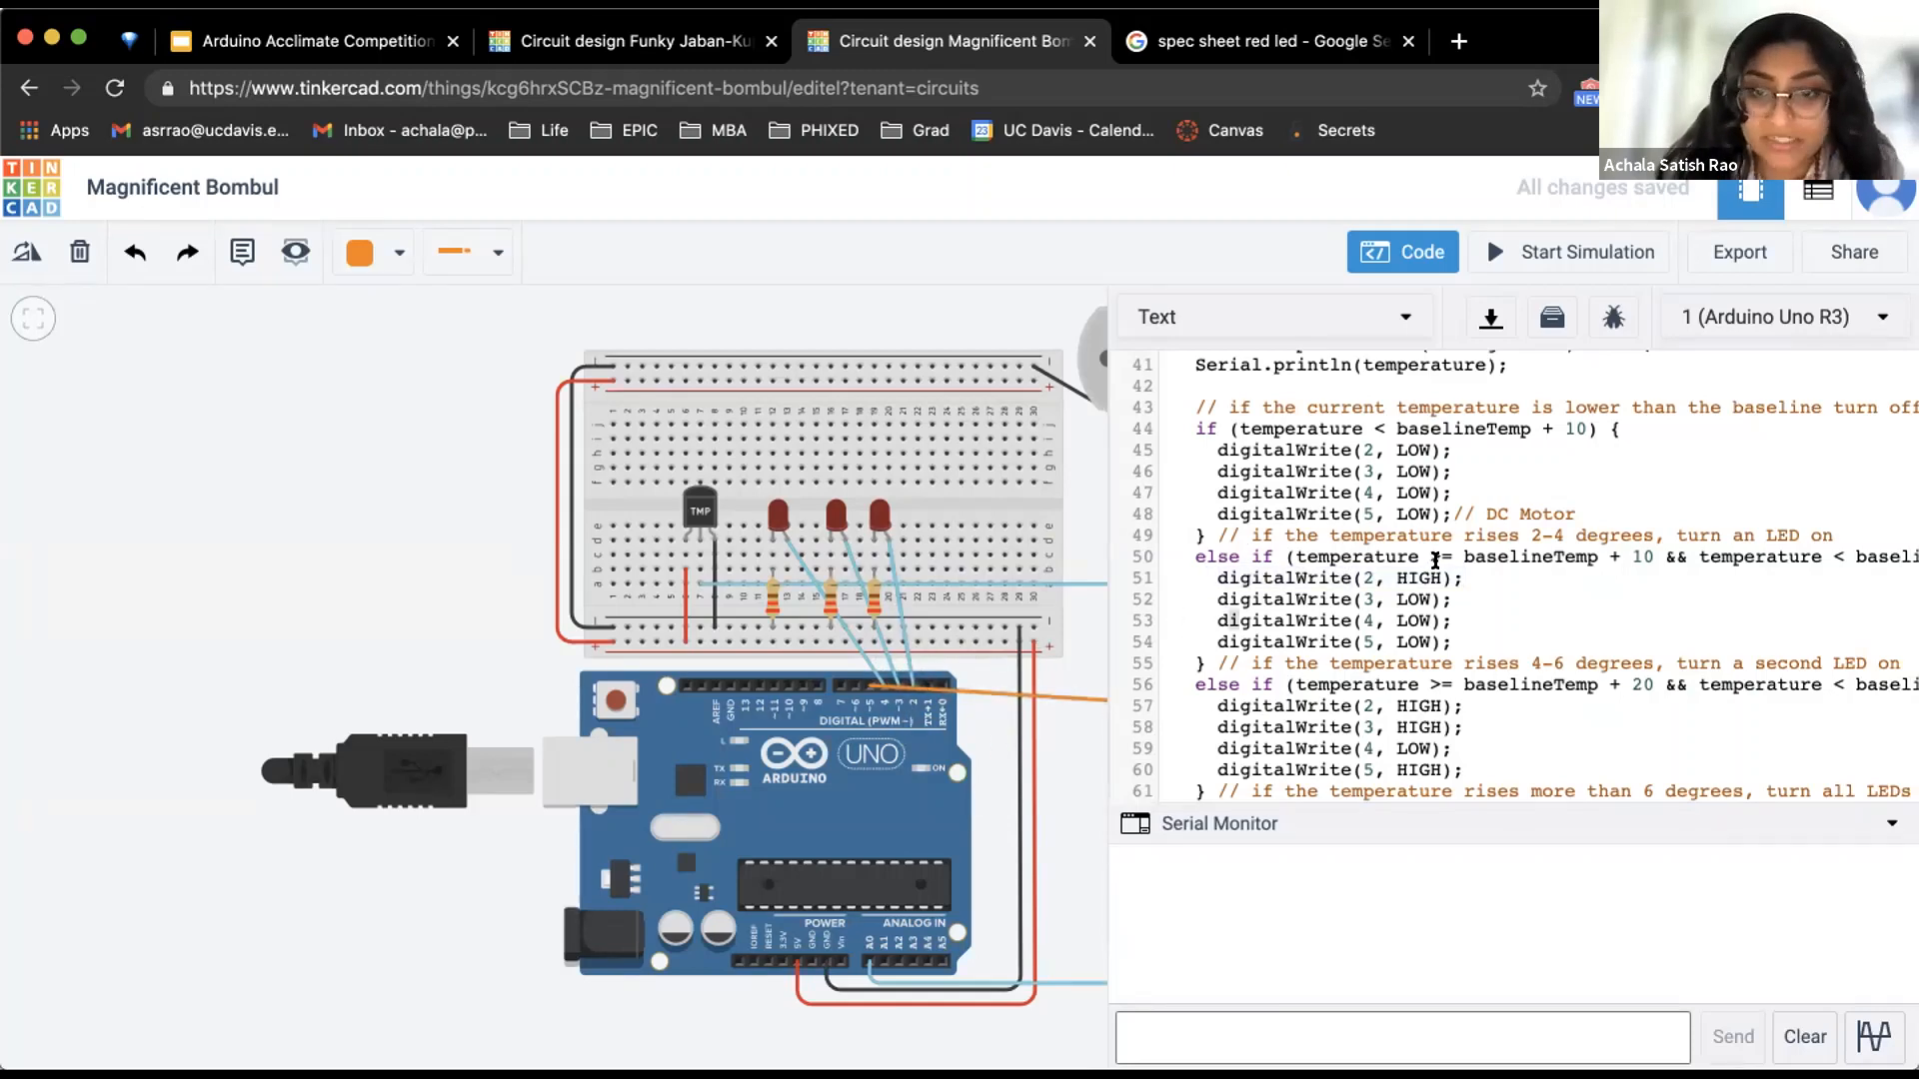
click(1539, 250)
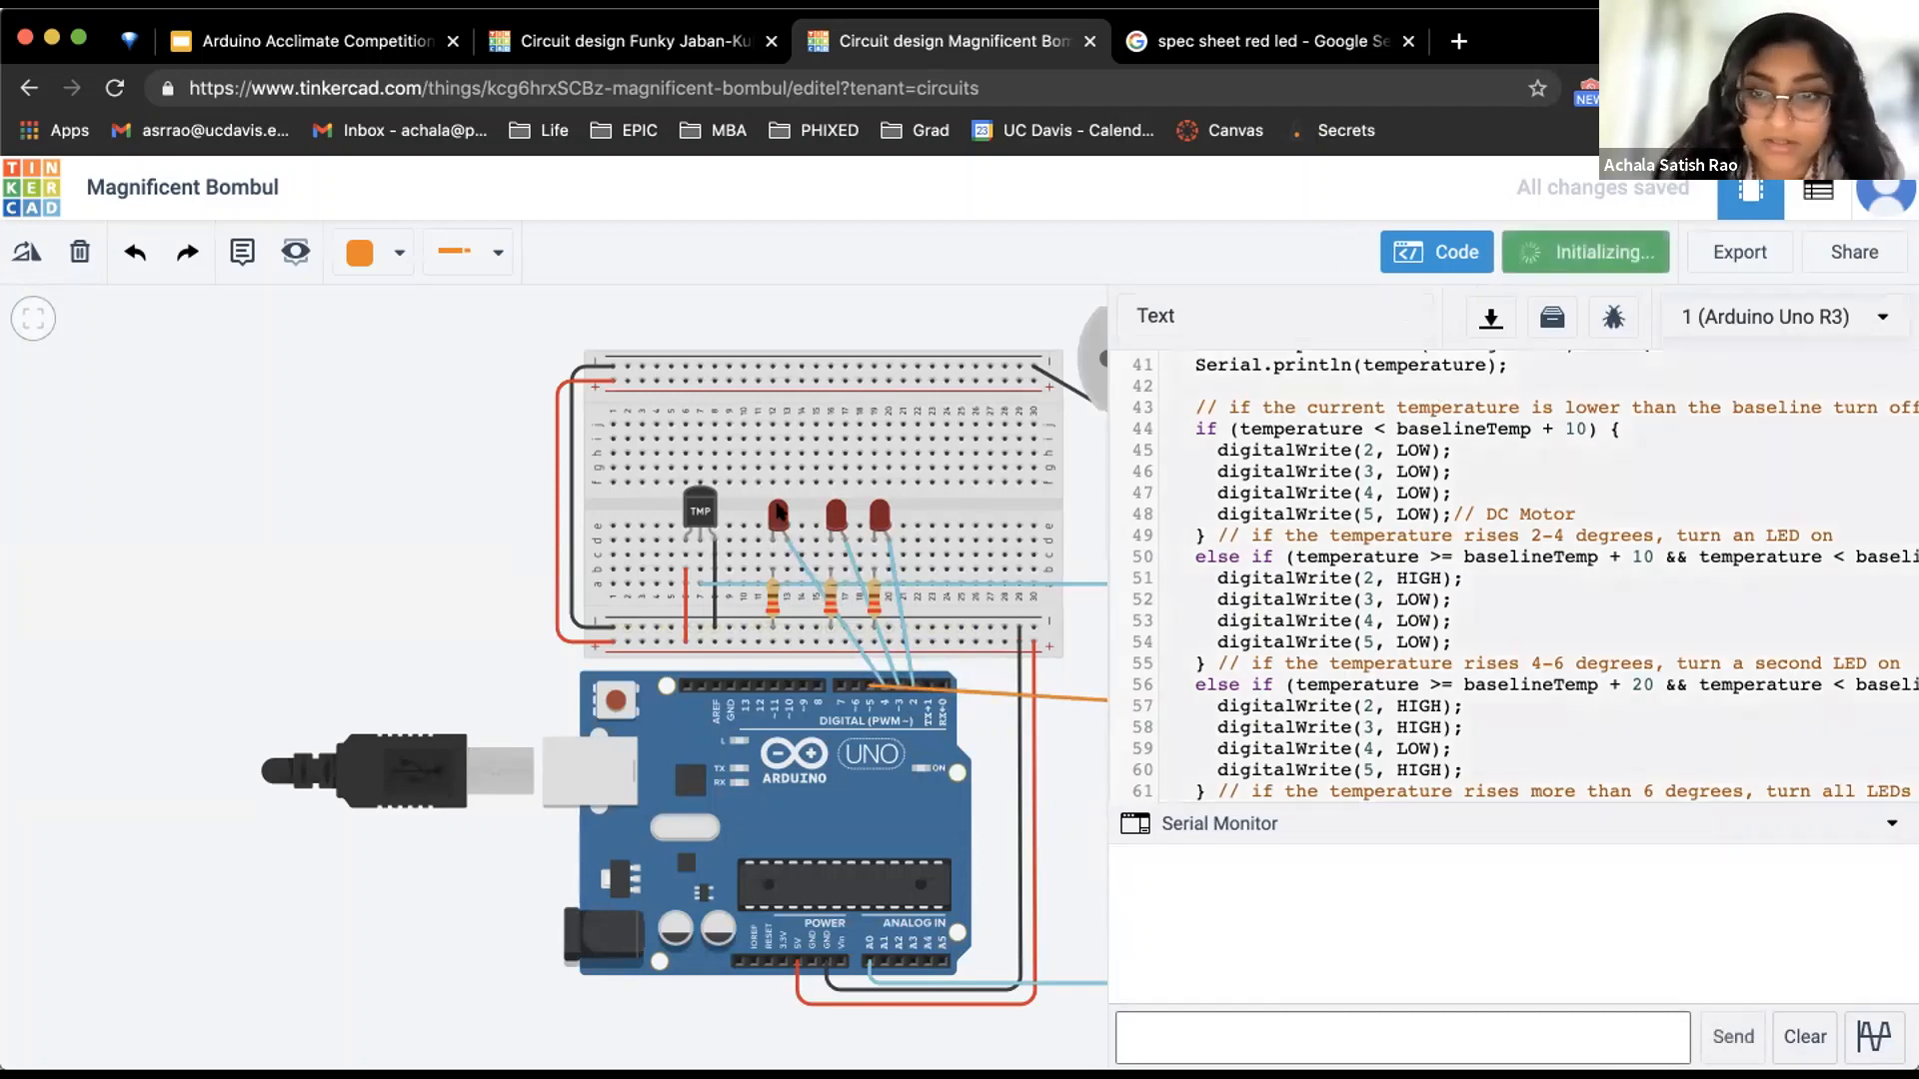
click(696, 502)
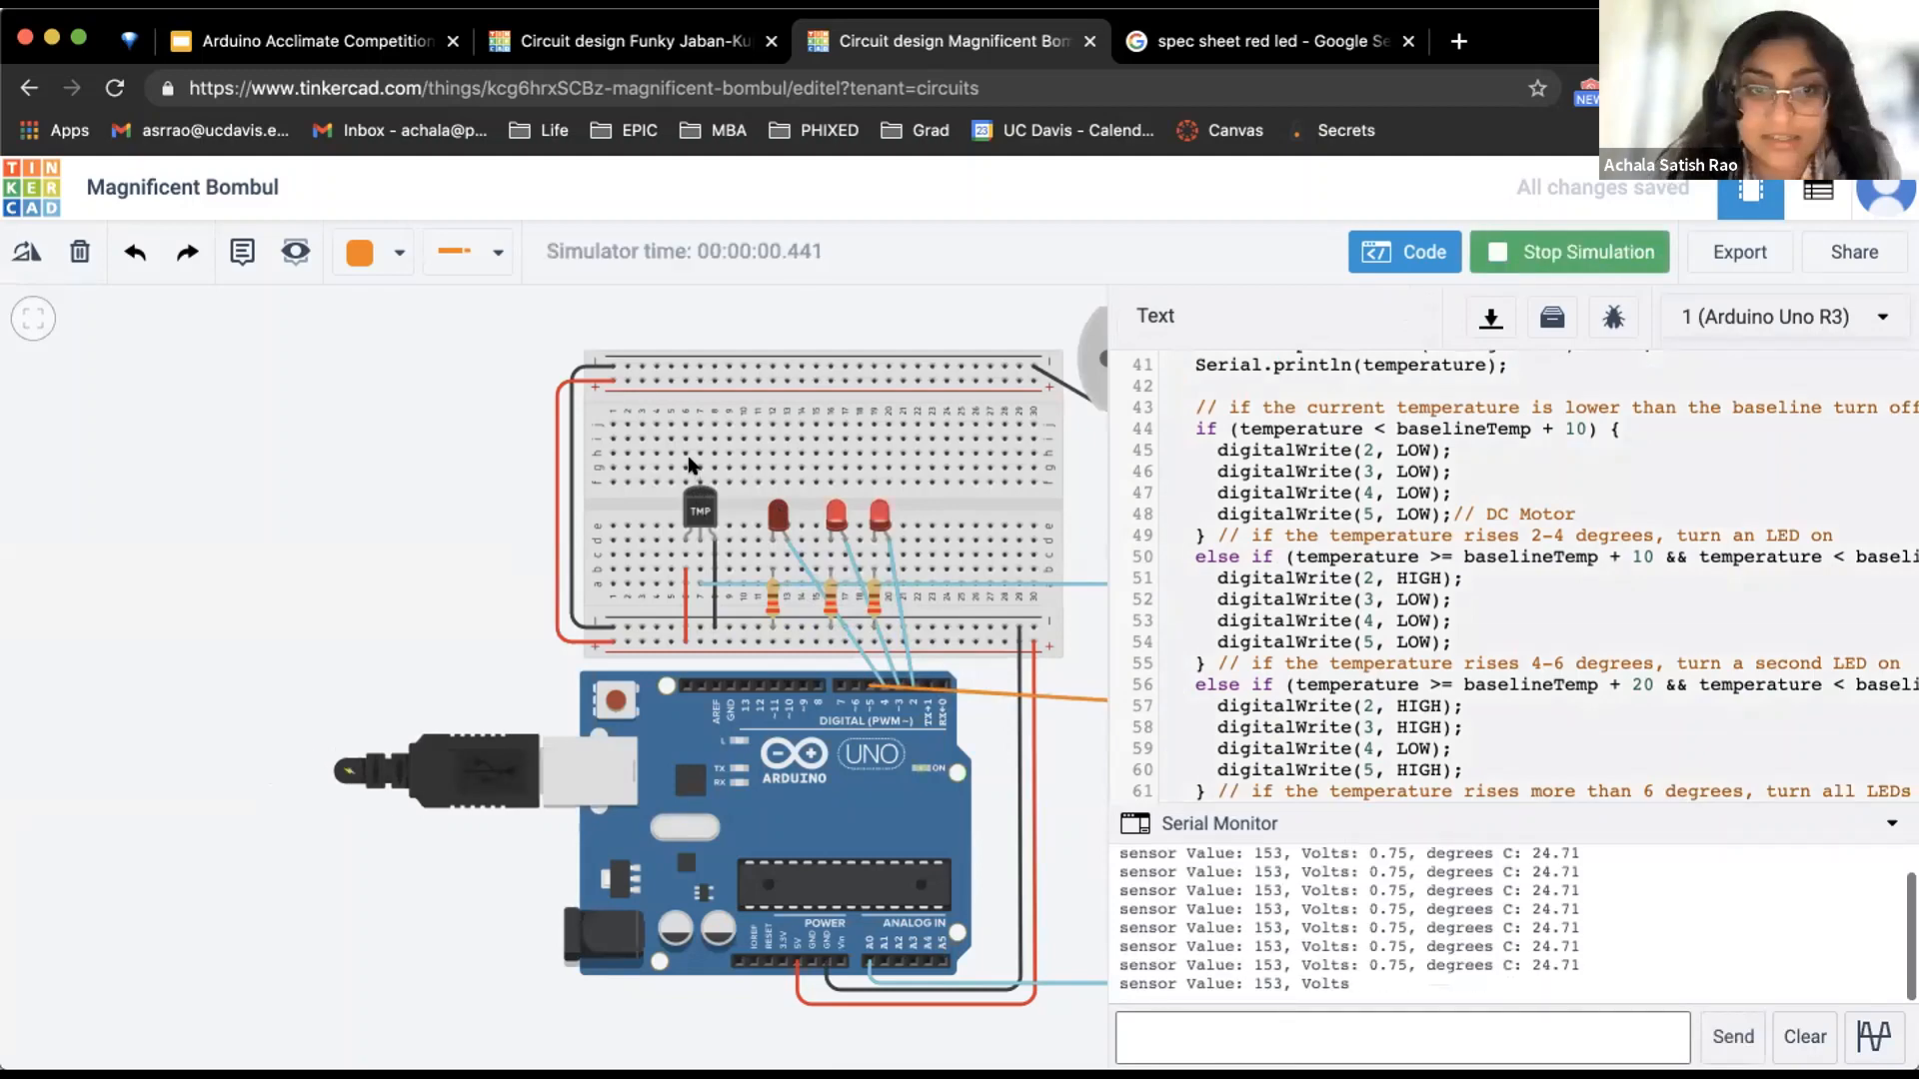
drag(687, 461, 677, 460)
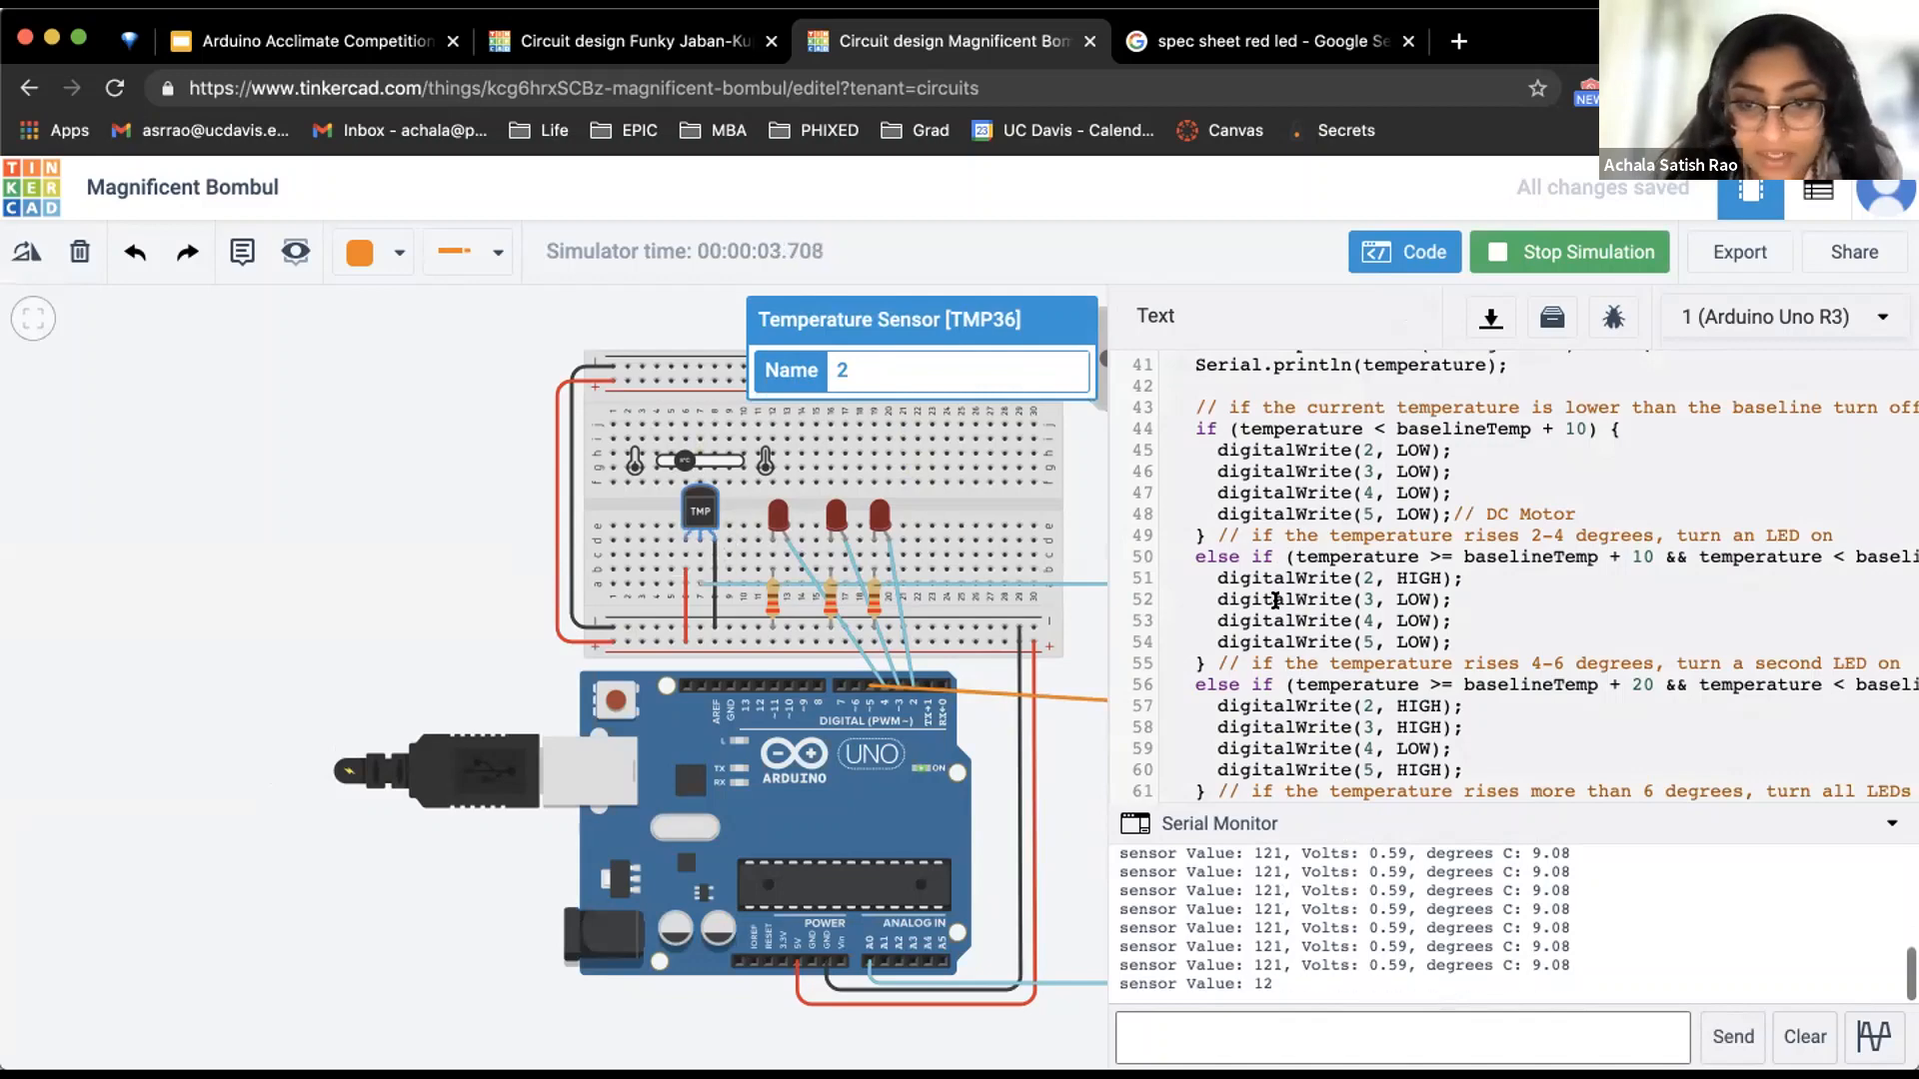
Set the delay at the end of the loop to 1000 and run the simulation again
scroll(1276, 600, down, 3)
scroll(1275, 600, up, 3)
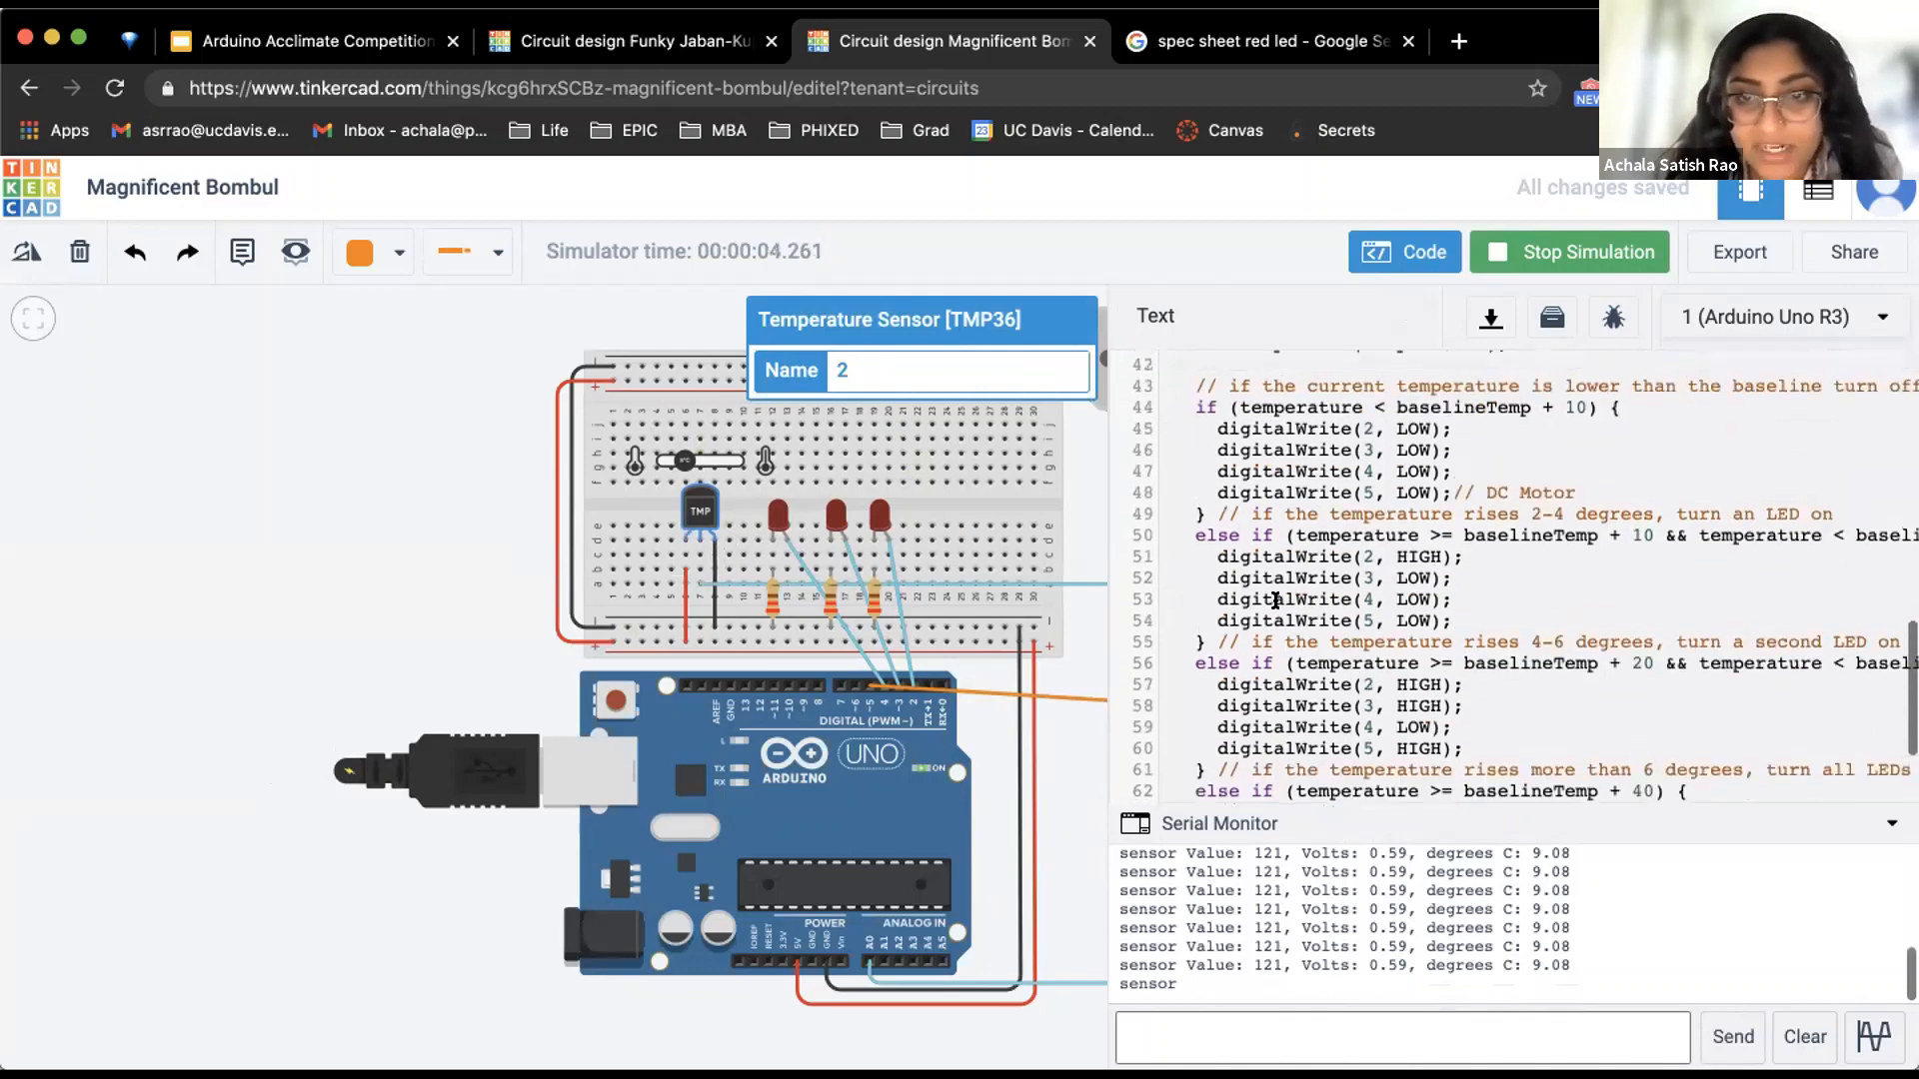
scroll(1275, 600, up, 2)
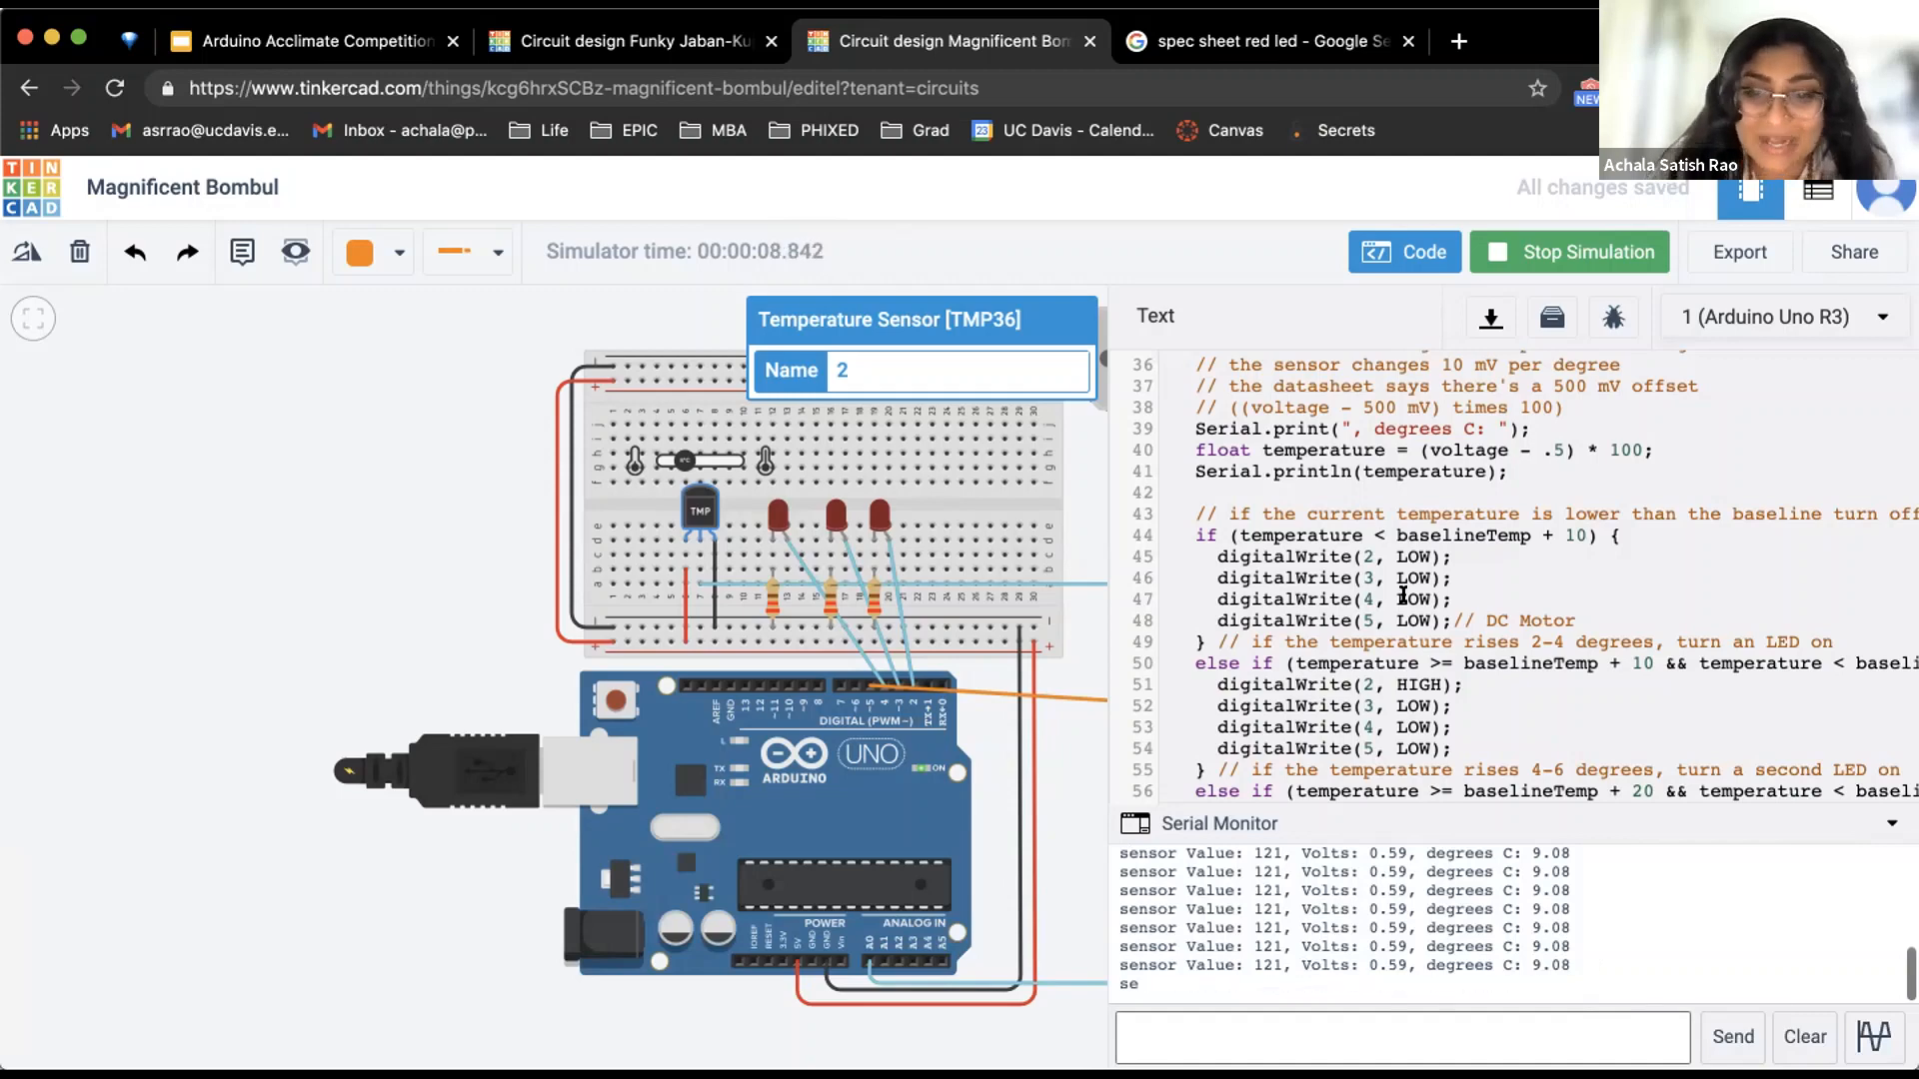
scroll(1403, 595, down, 3)
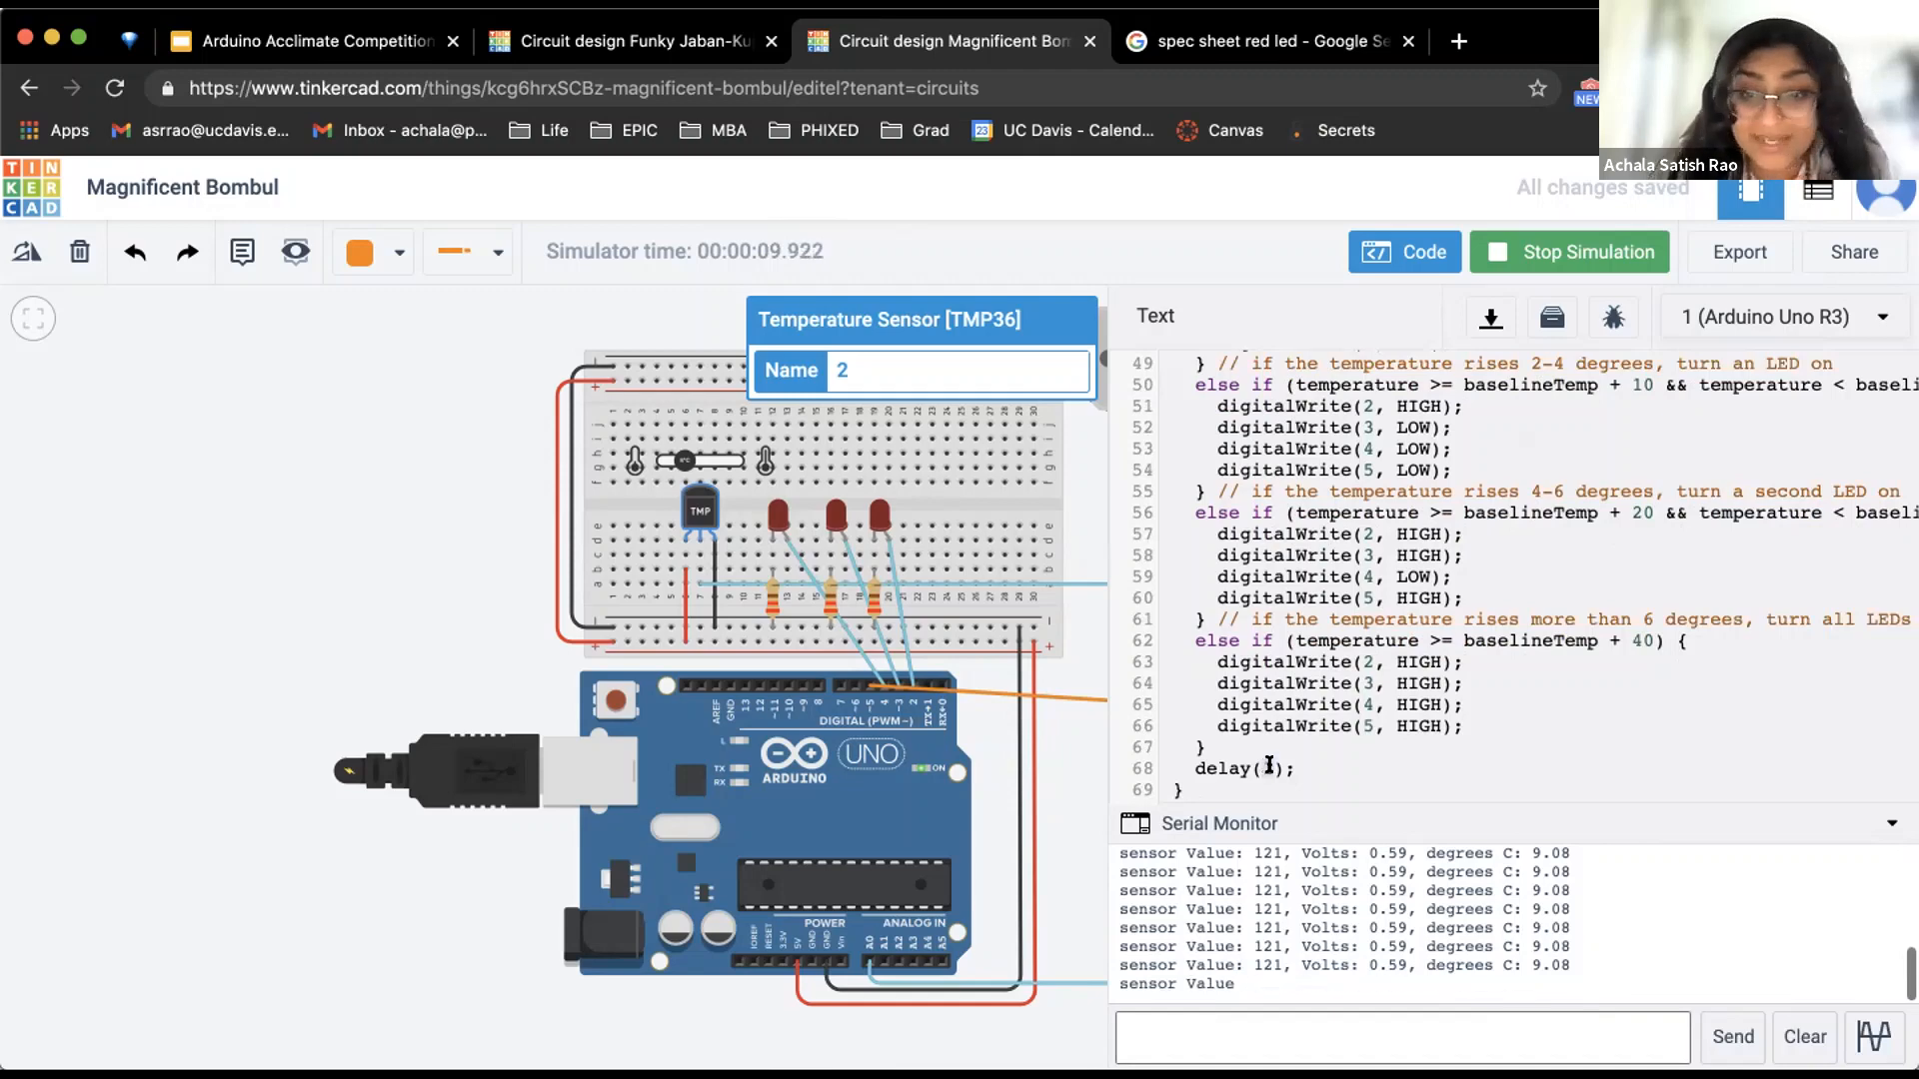
click(1529, 258)
text(000)
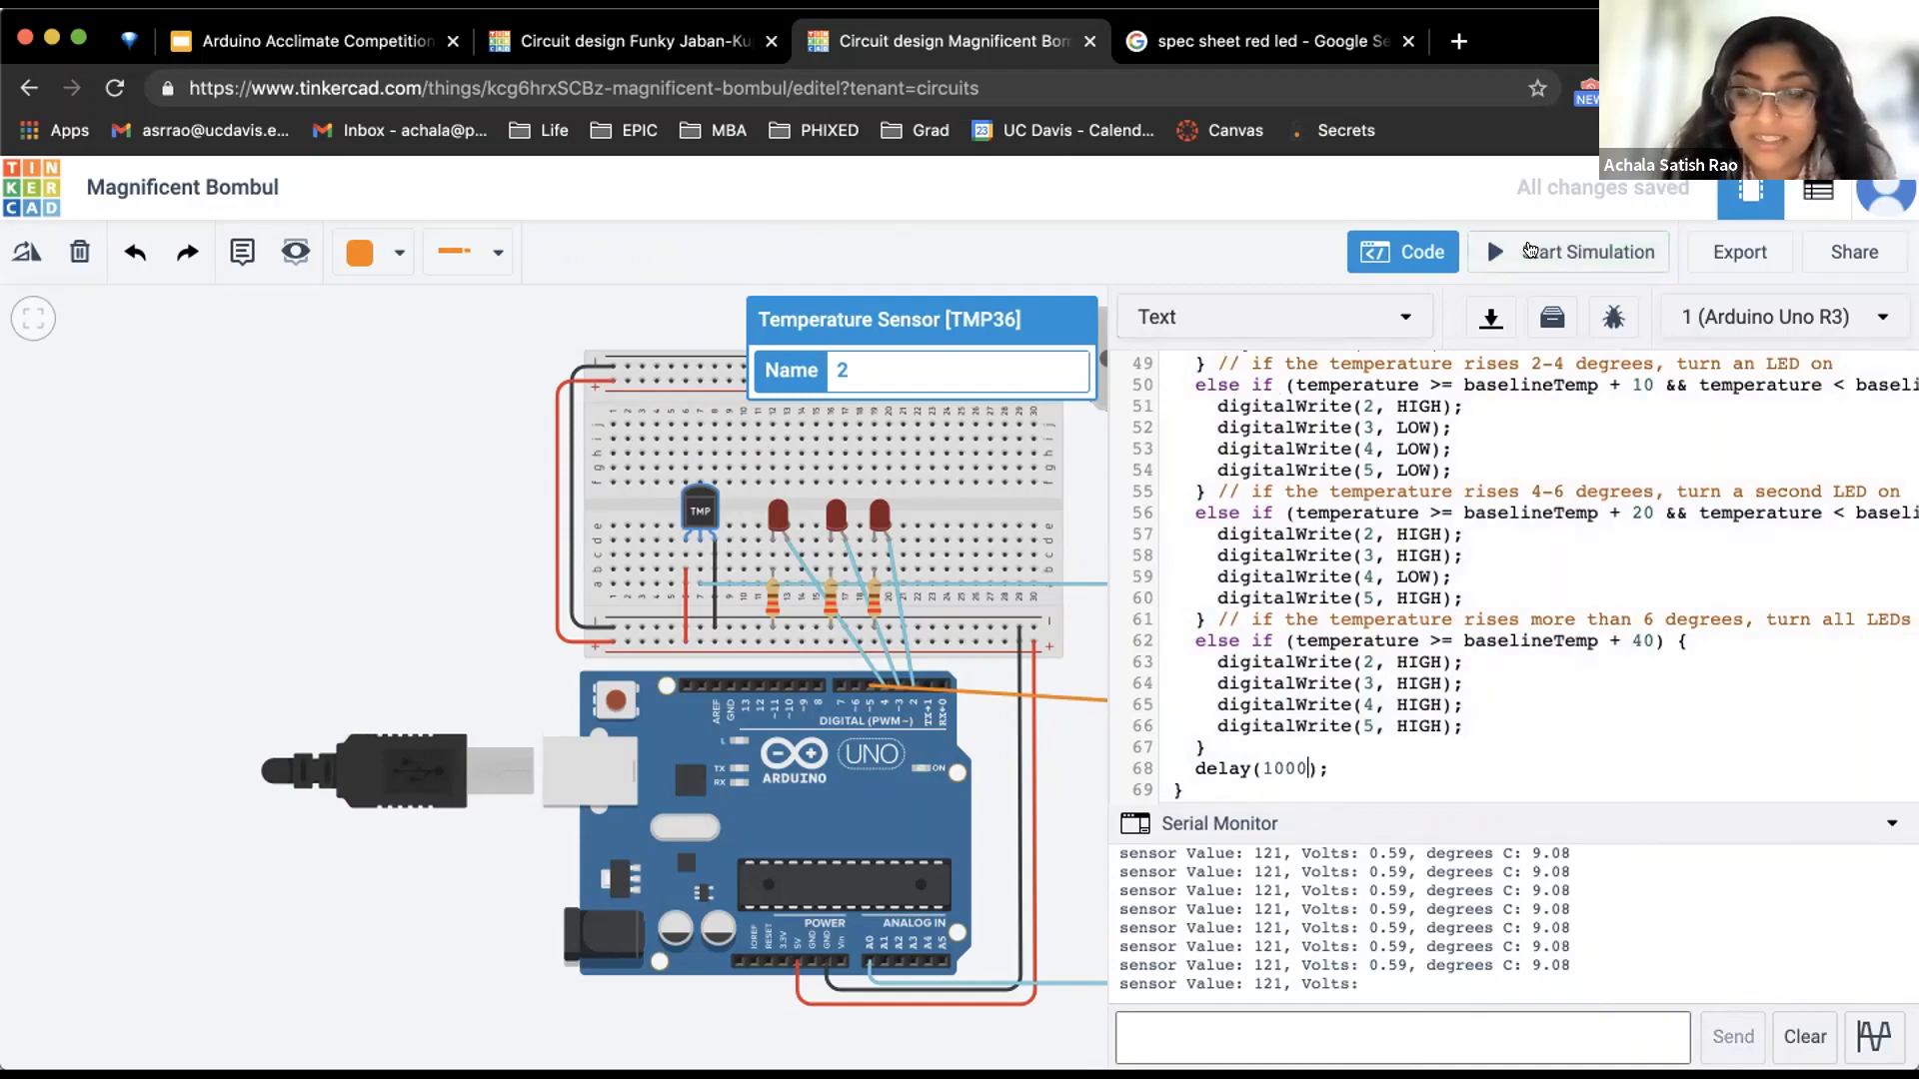
click(1529, 252)
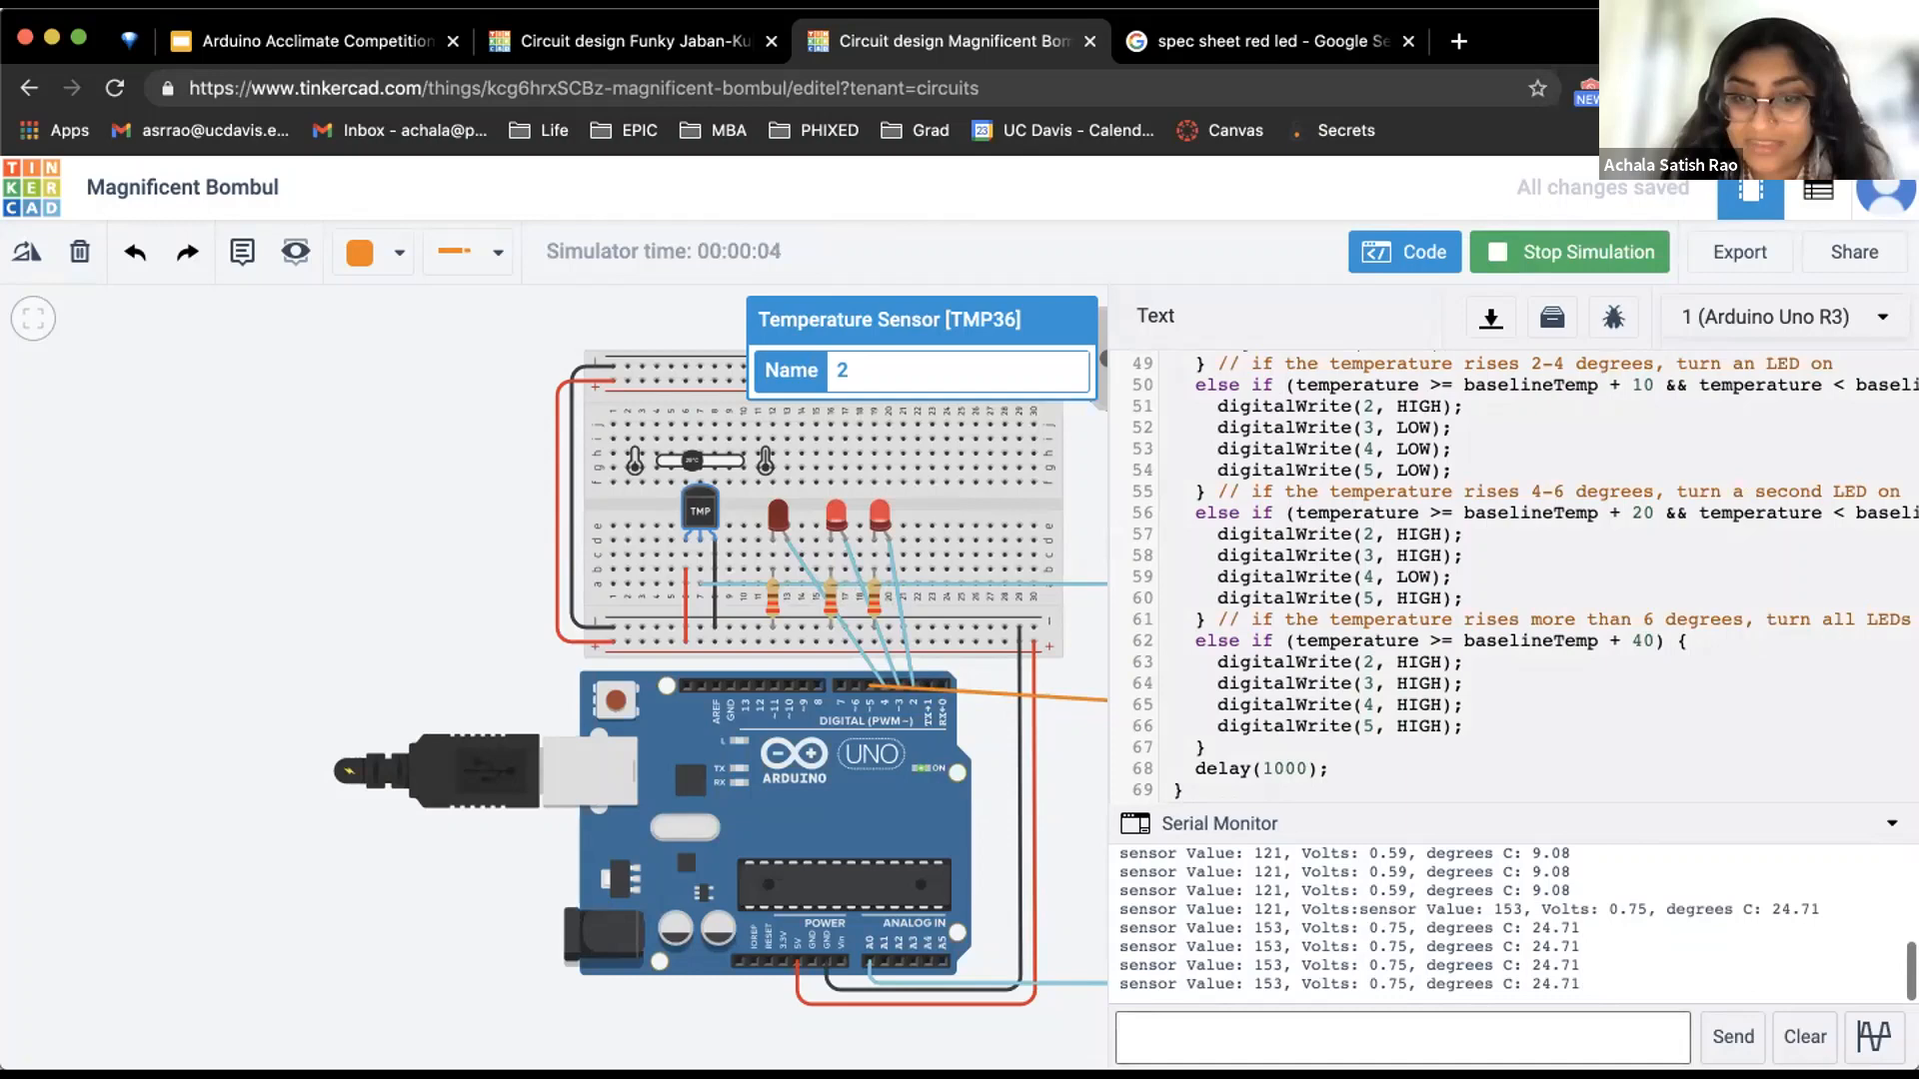
Reduce the delay at the end of the loop to 10
click(1304, 769)
key(BackSpace)
key(BackSpace)
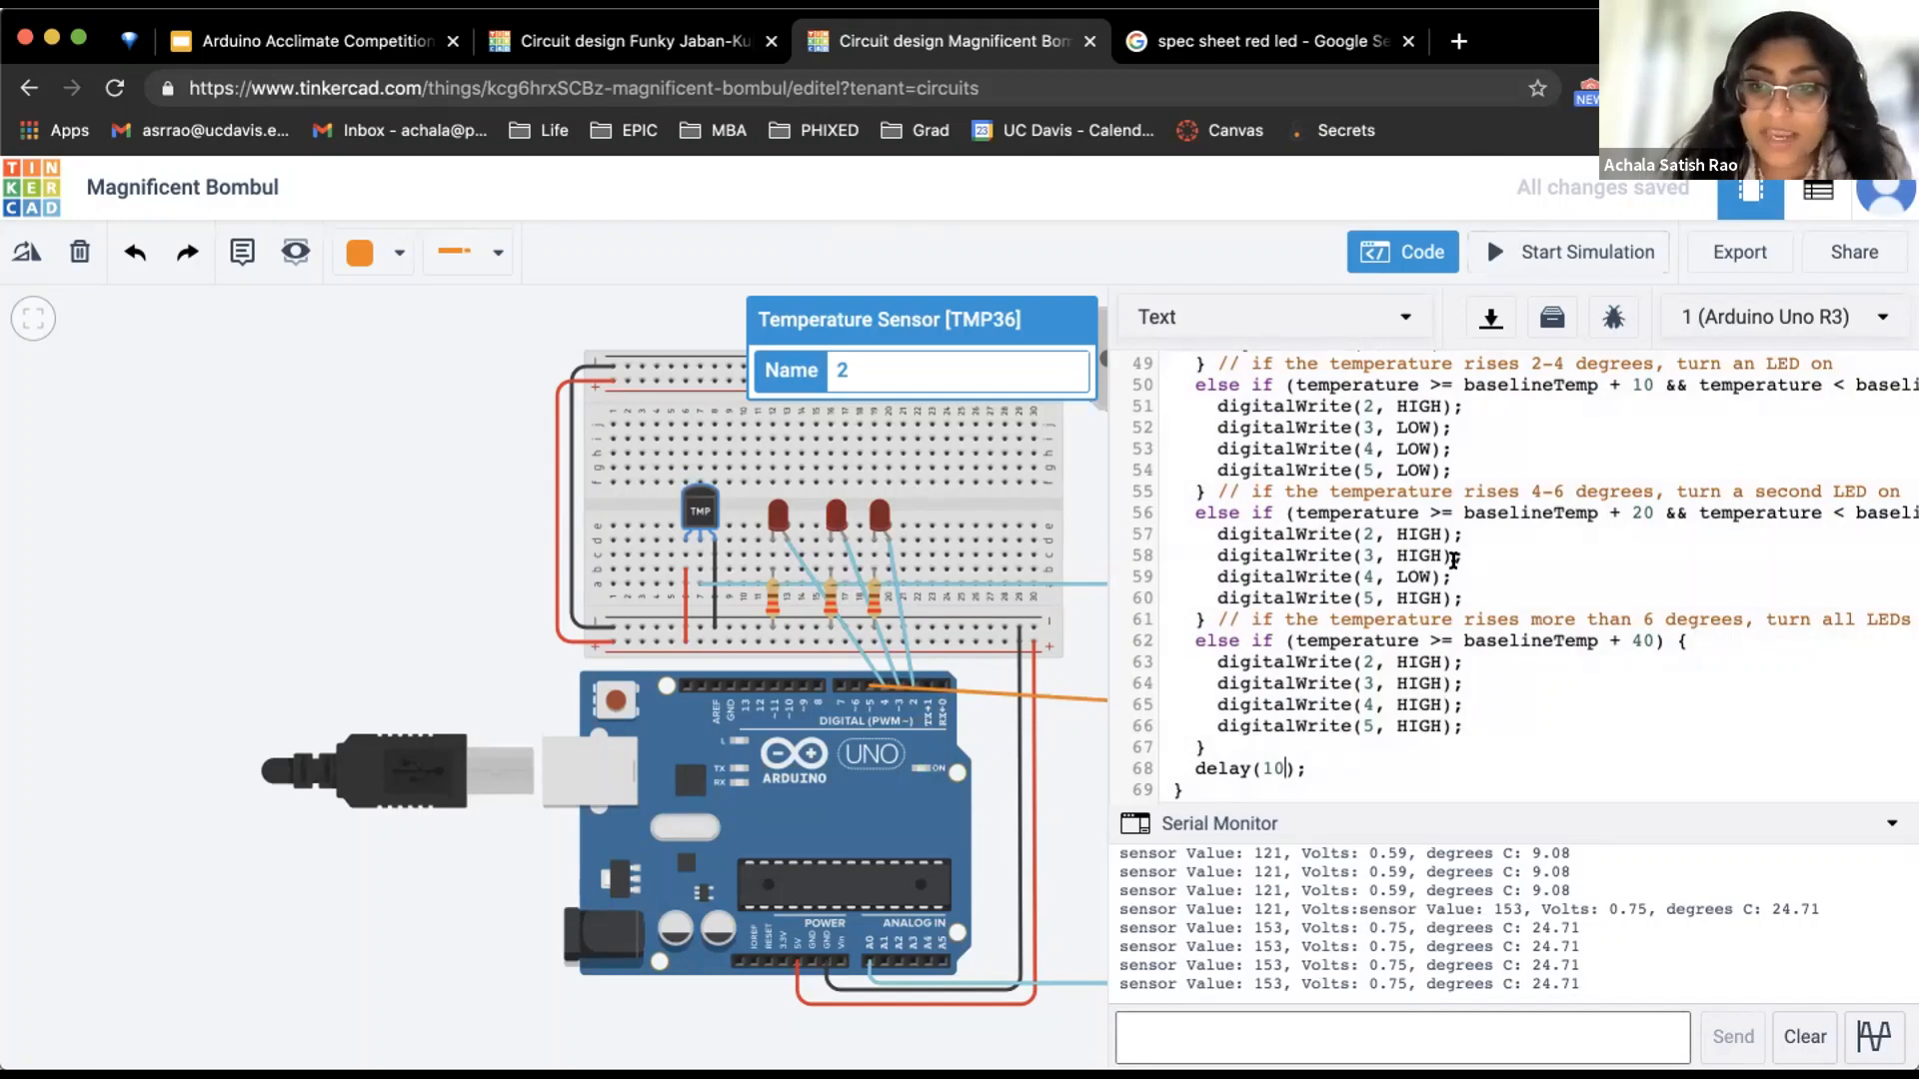
Review the second else if condition with its upper temperature limit and its digitalWrite statements for pins 2, 3 and 5
scroll(1453, 561, right, 2)
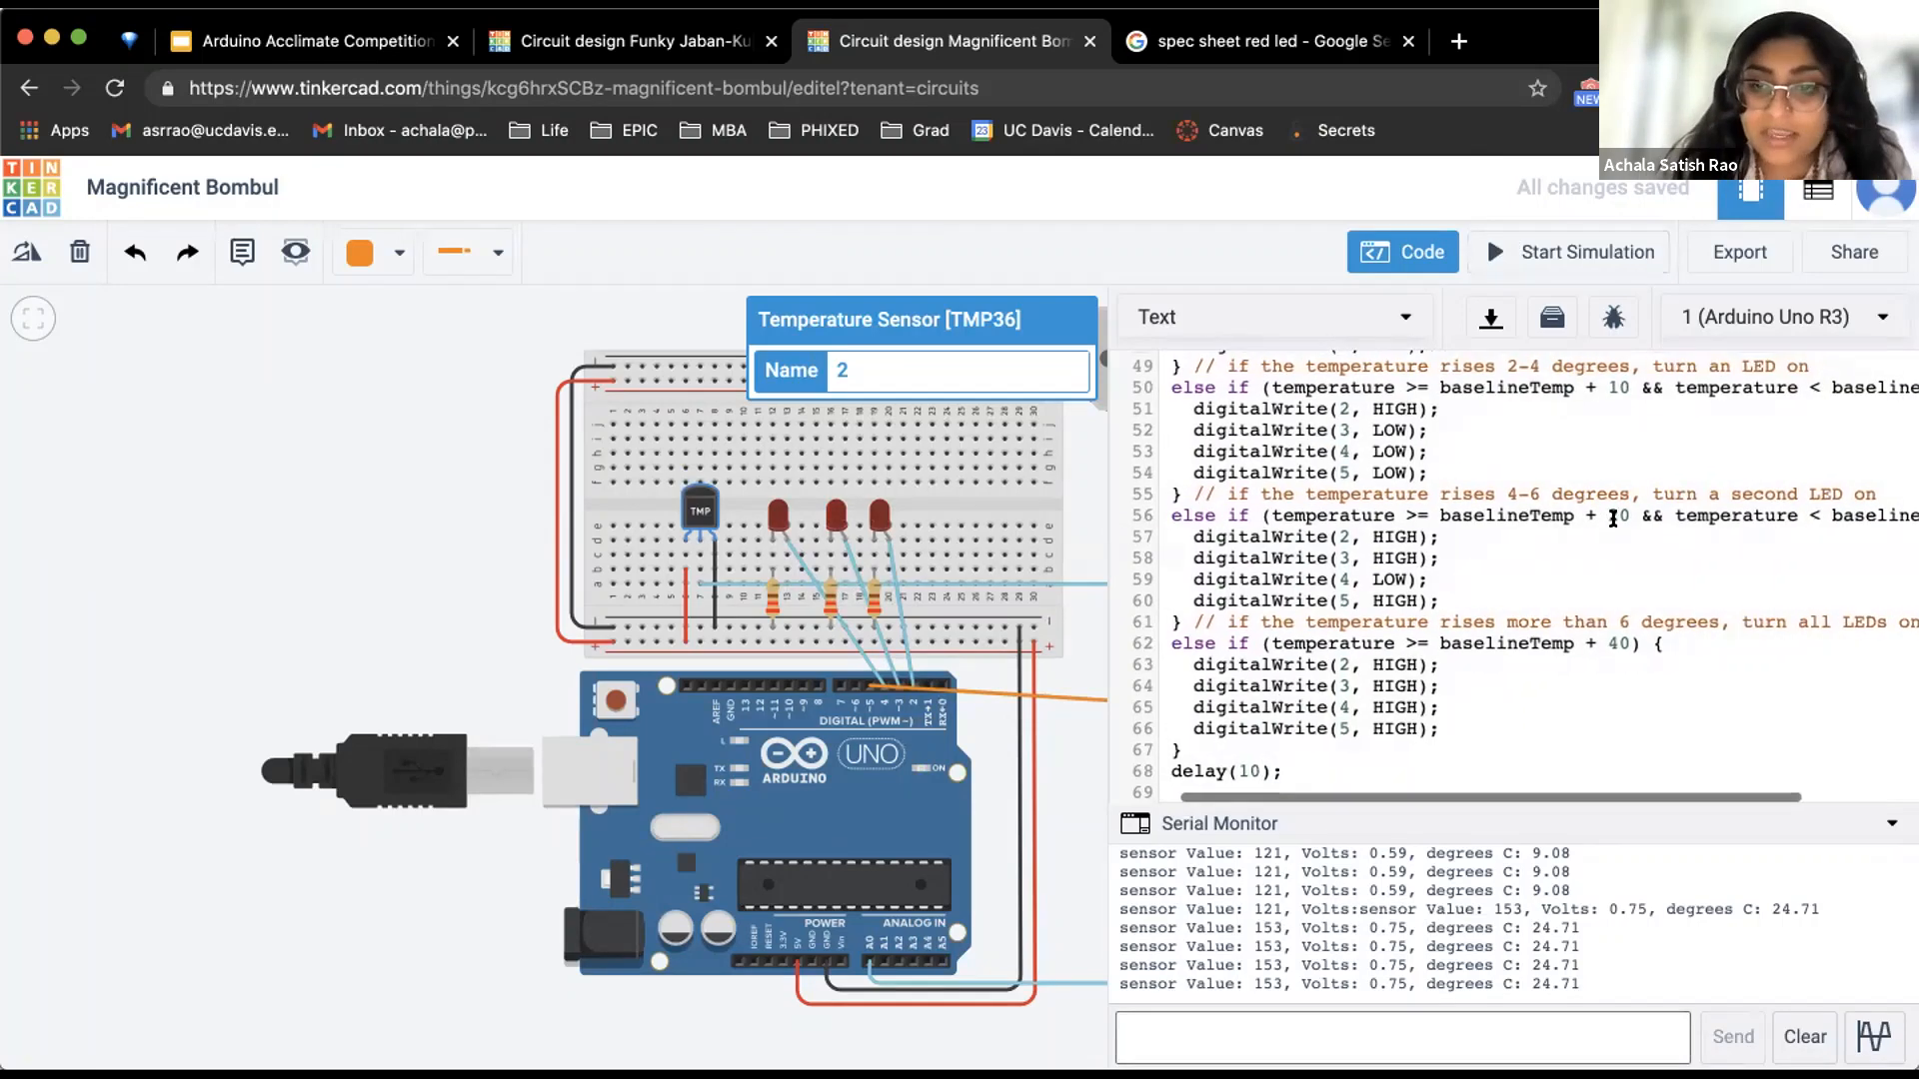
scroll(1599, 525, right, 6)
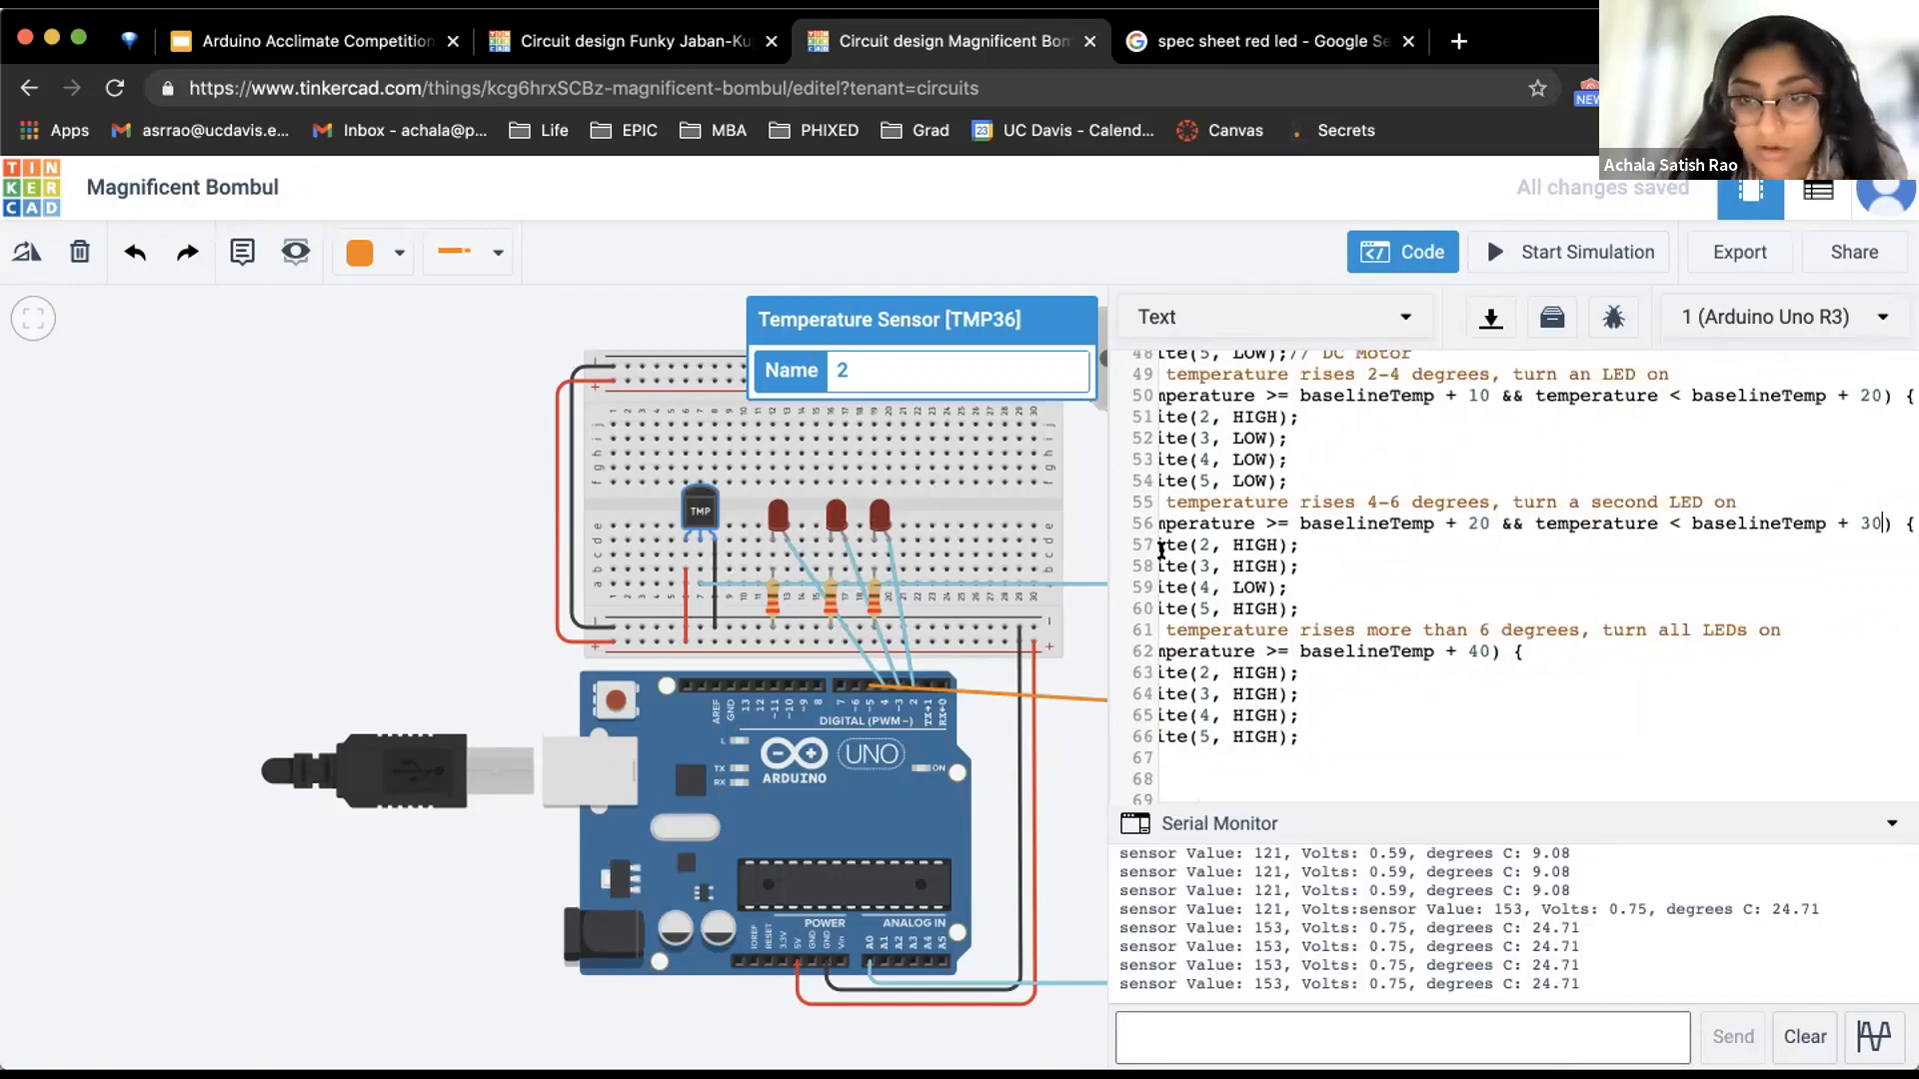
scroll(1162, 548, left, 5)
drag(1162, 554, 1453, 585)
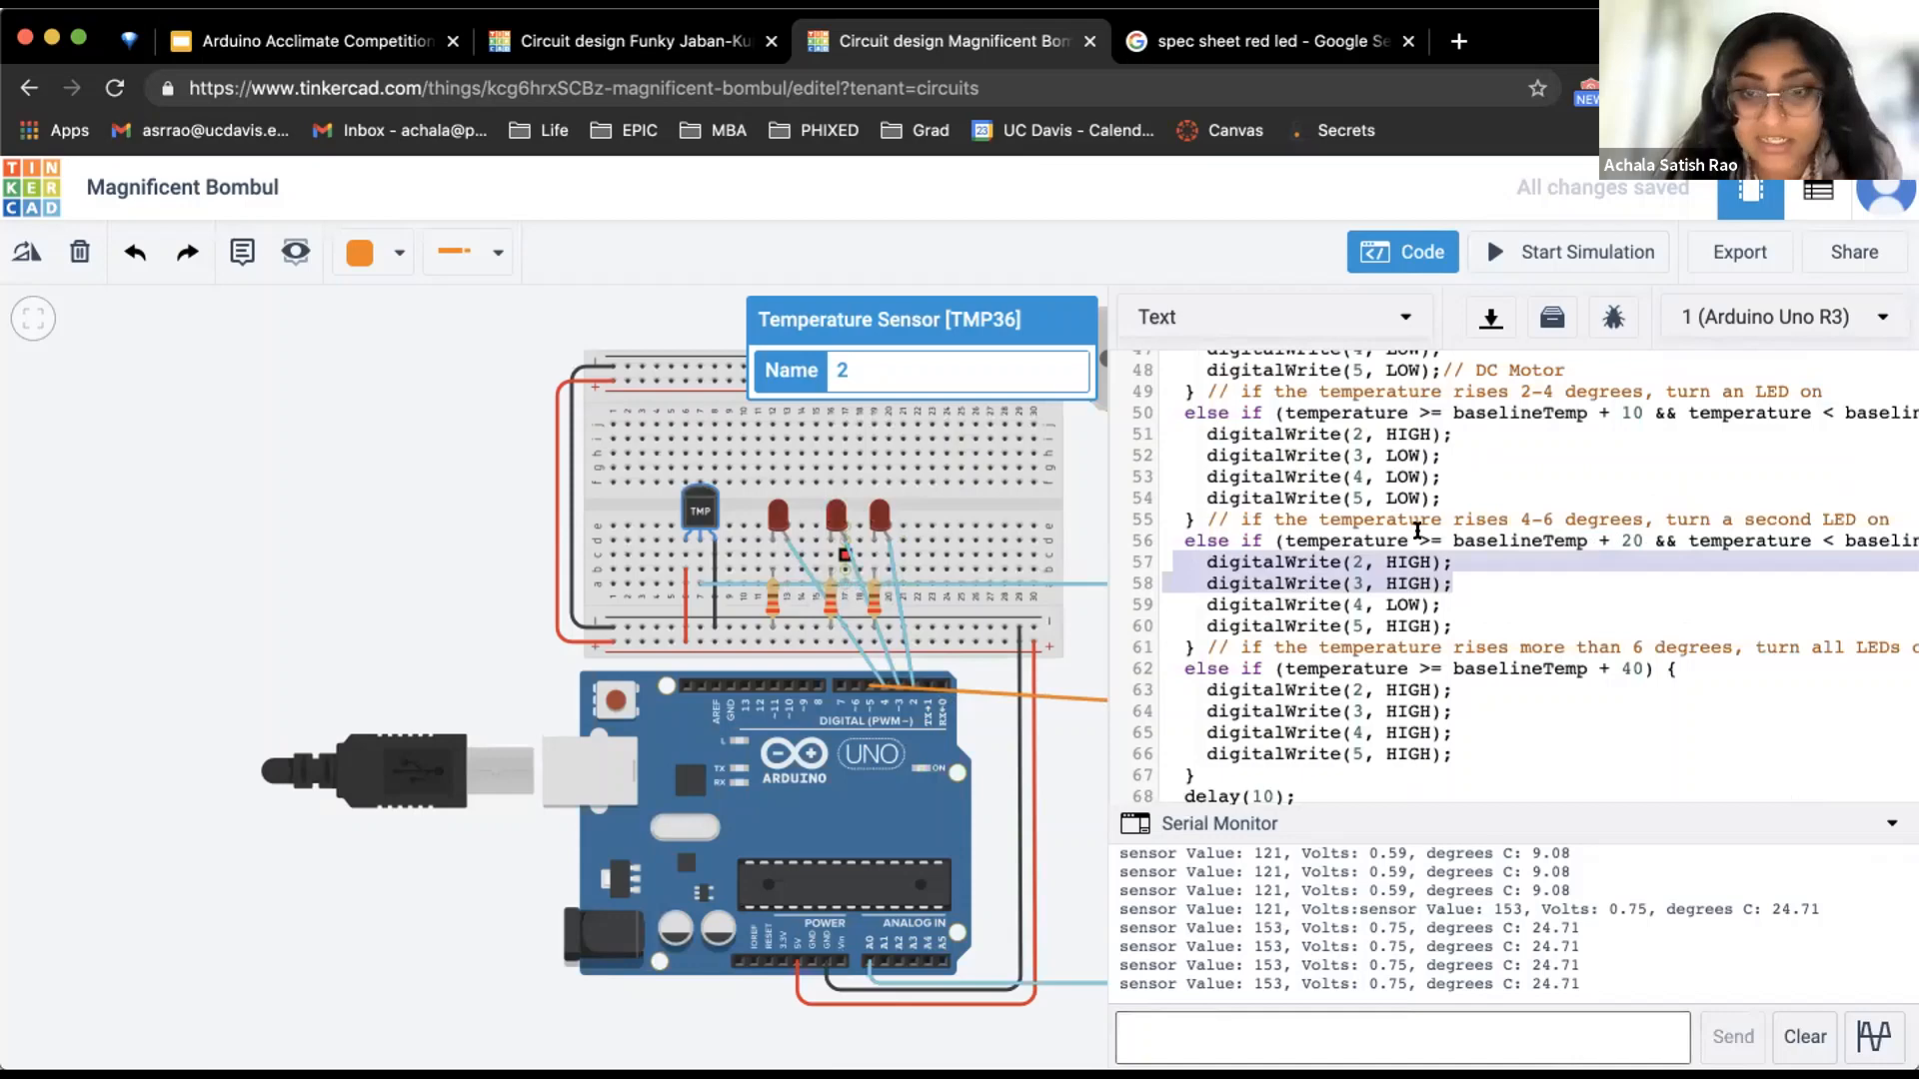
drag(1198, 624, 1454, 625)
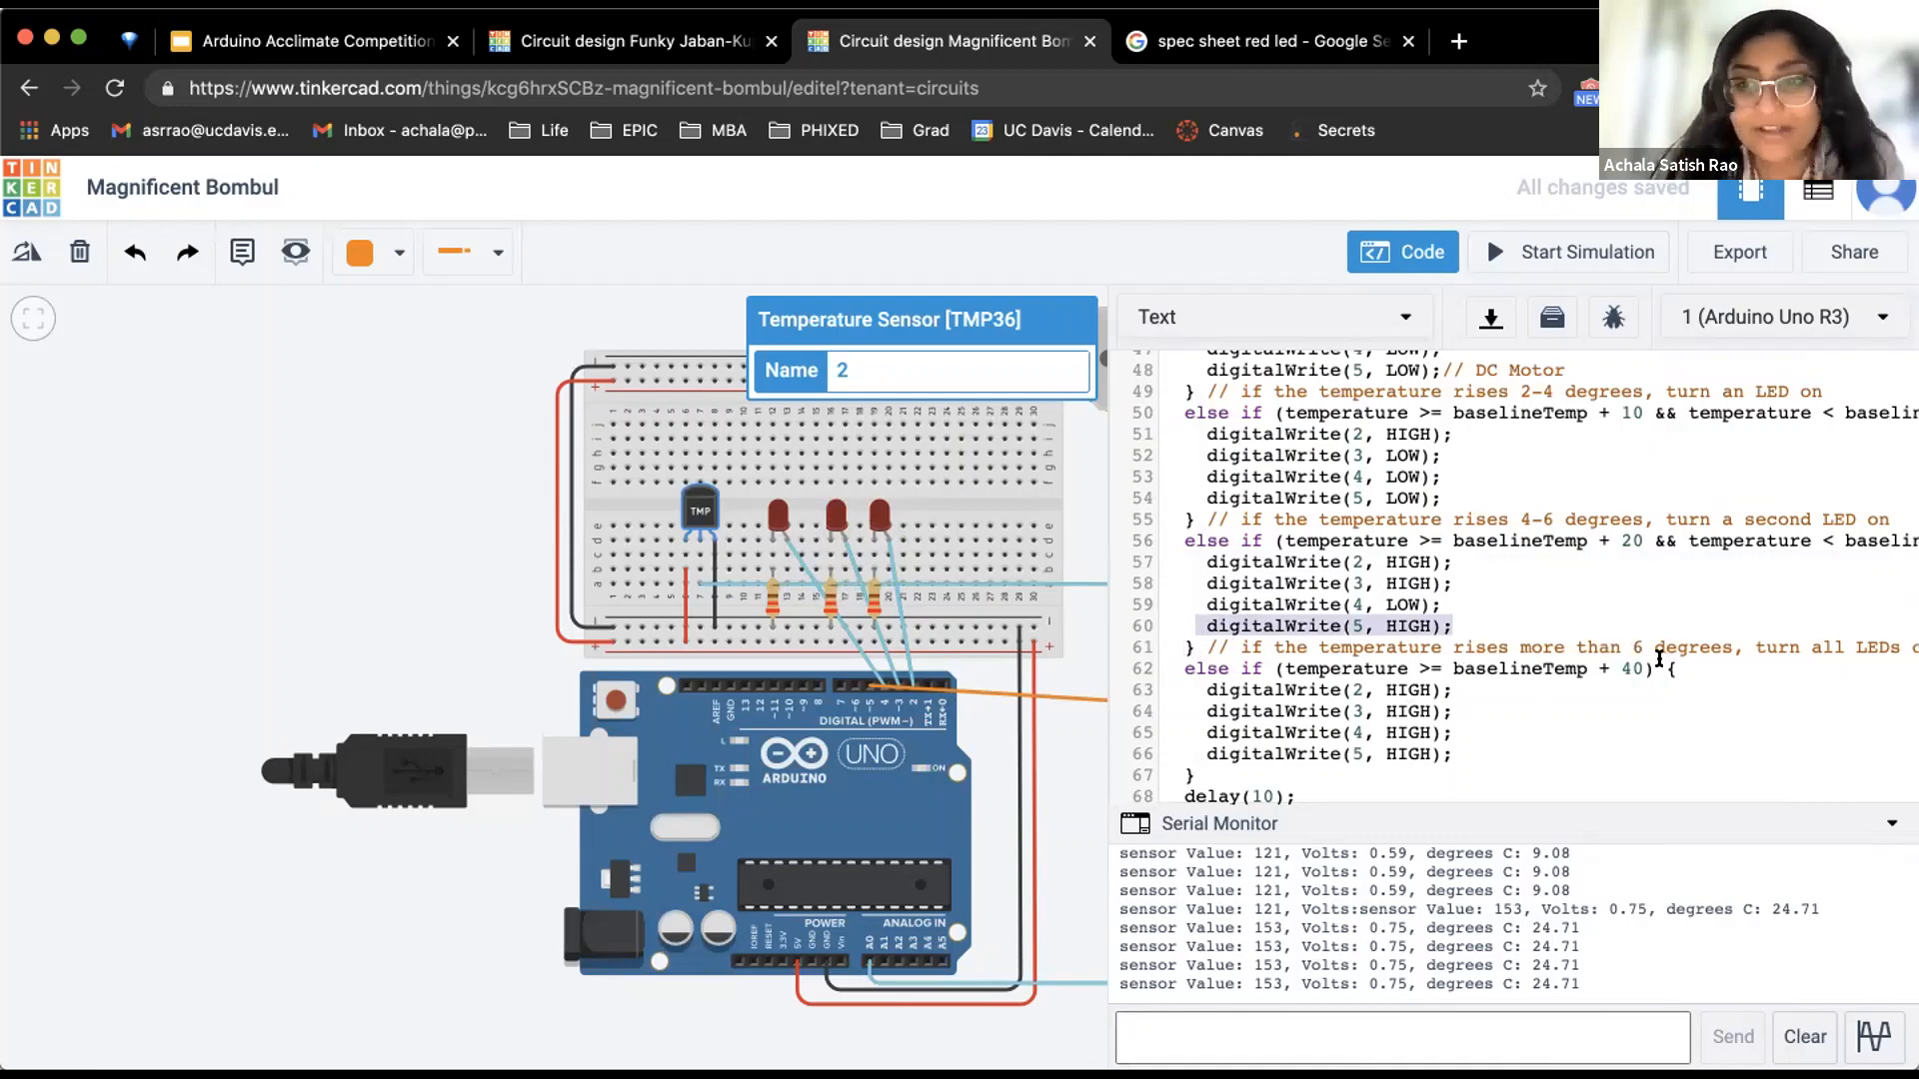
Review the digitalWrite statements for pins 2 to 5 in the final else if block
click(1409, 711)
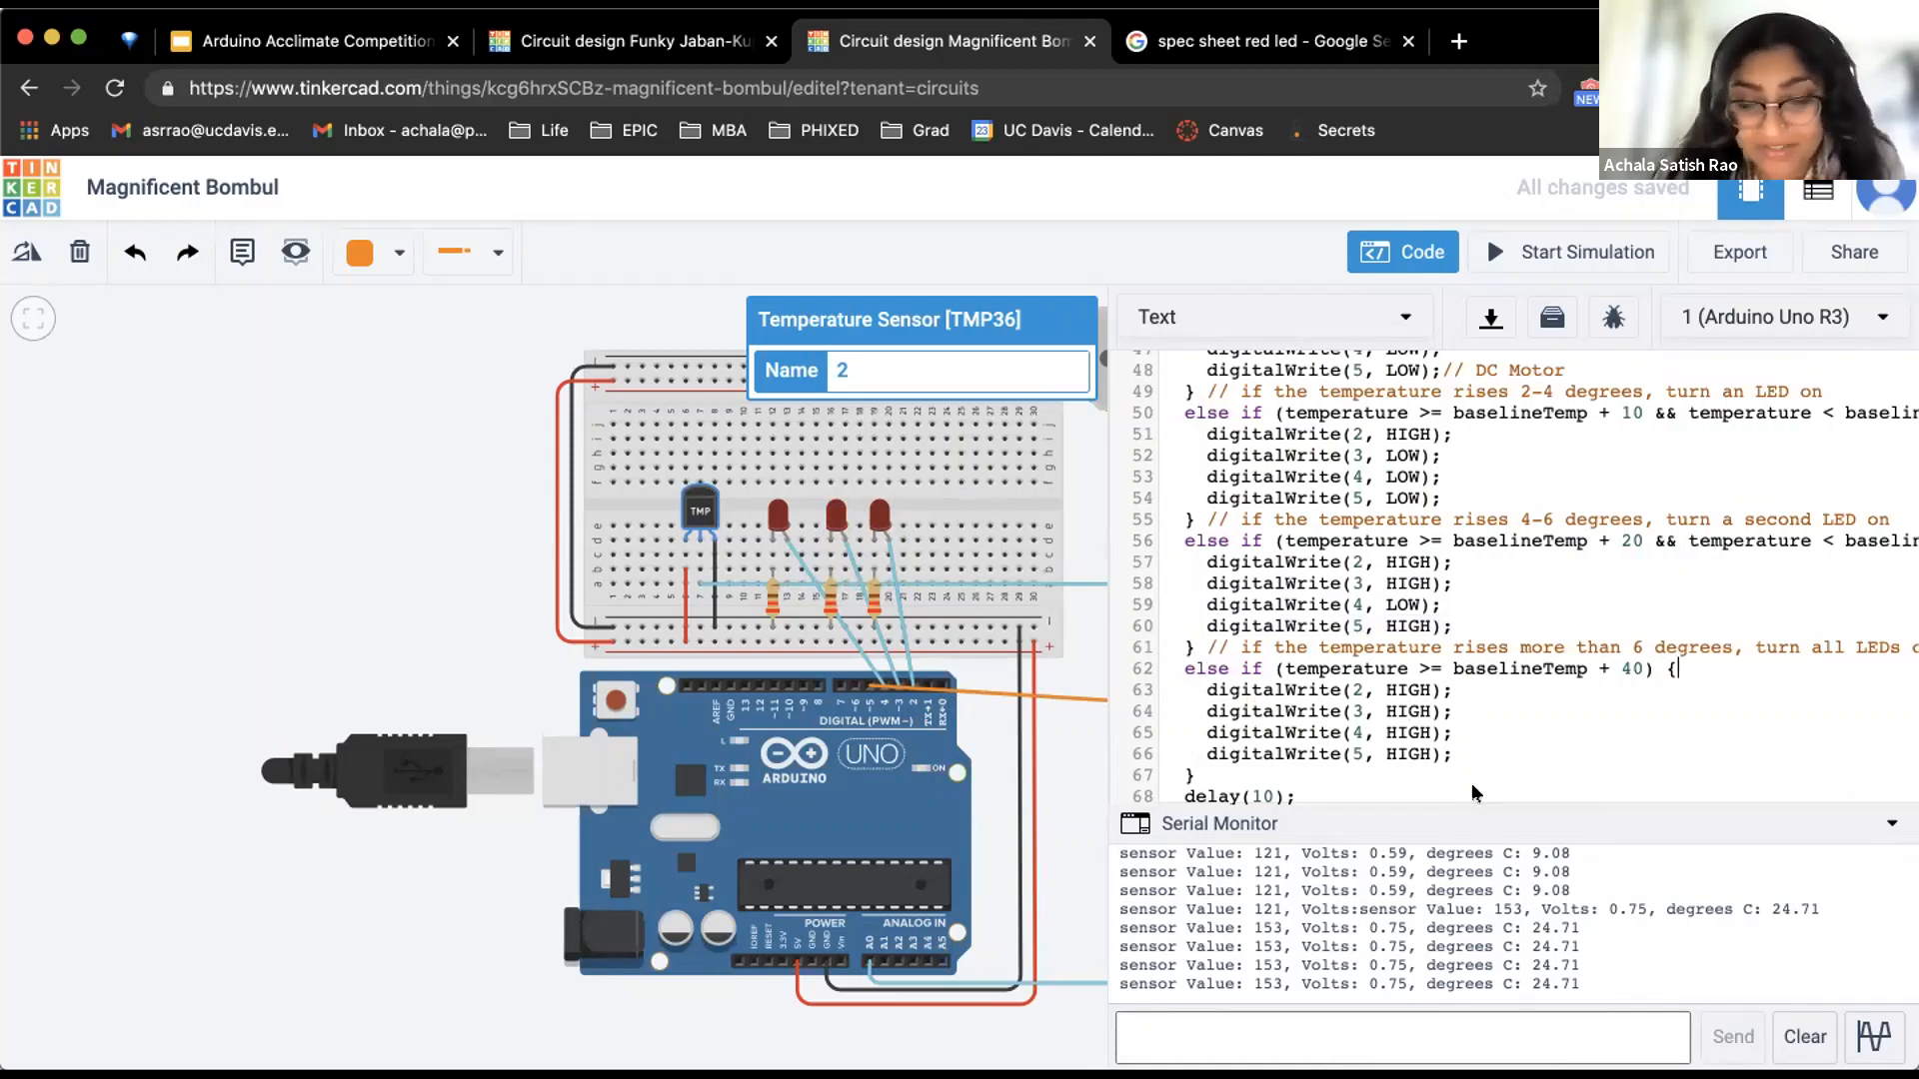
drag(1196, 690, 1475, 796)
click(1588, 751)
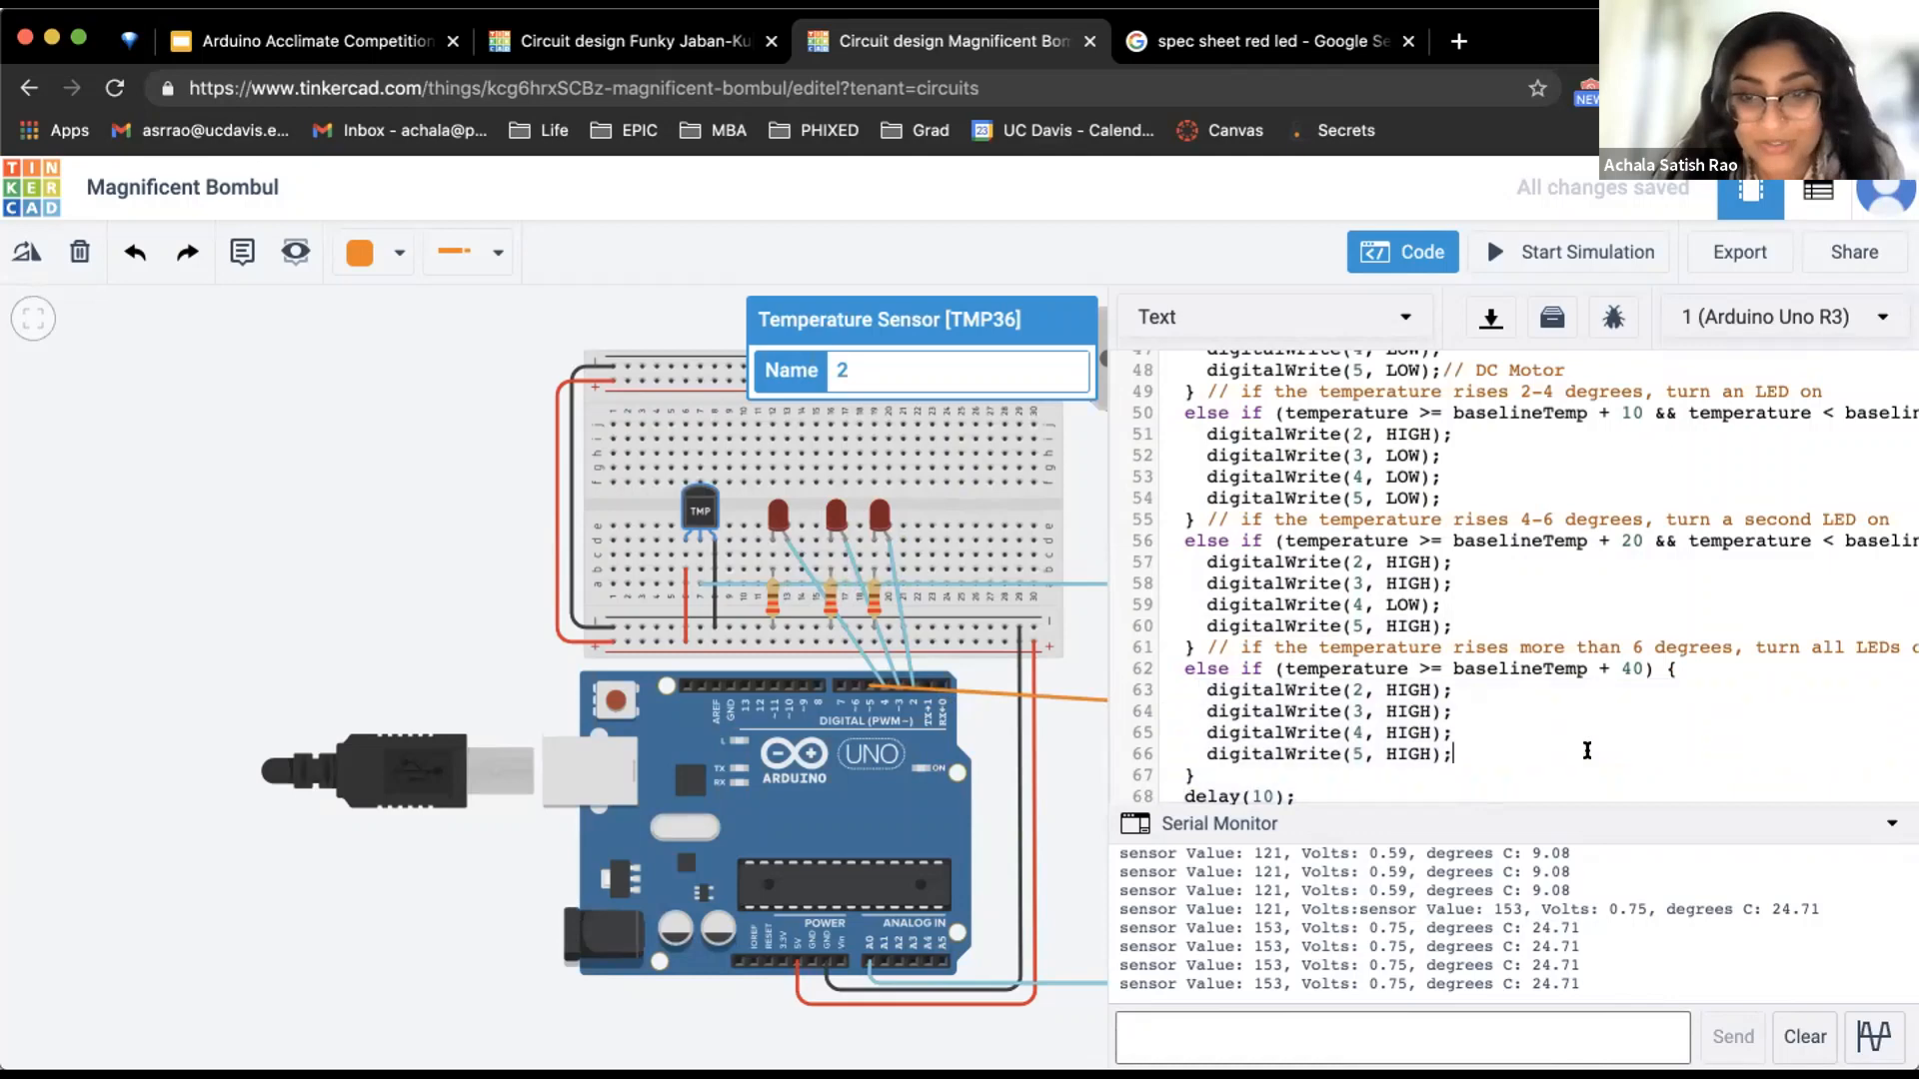
triple_click(1587, 751)
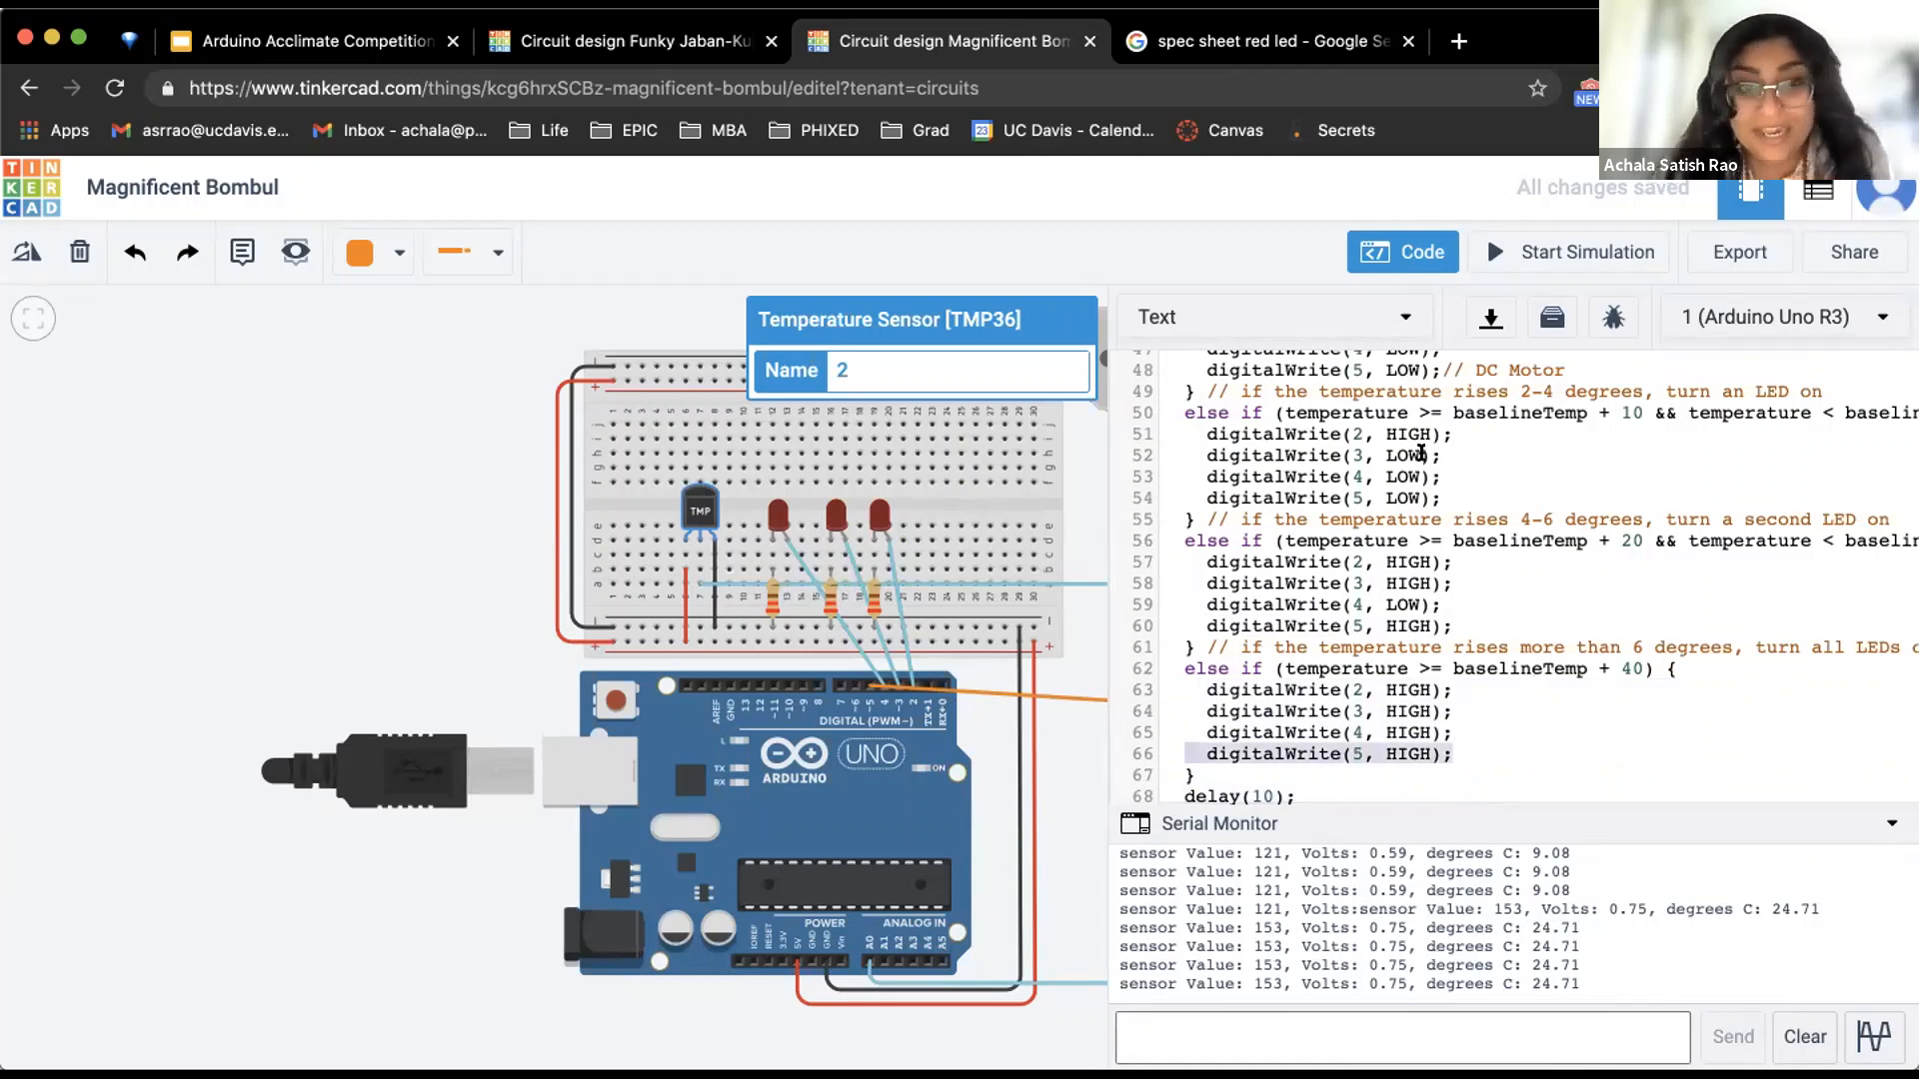
Run the simulation and test the TMP36 sensor at about 15, 29 and 56 °C
click(1560, 253)
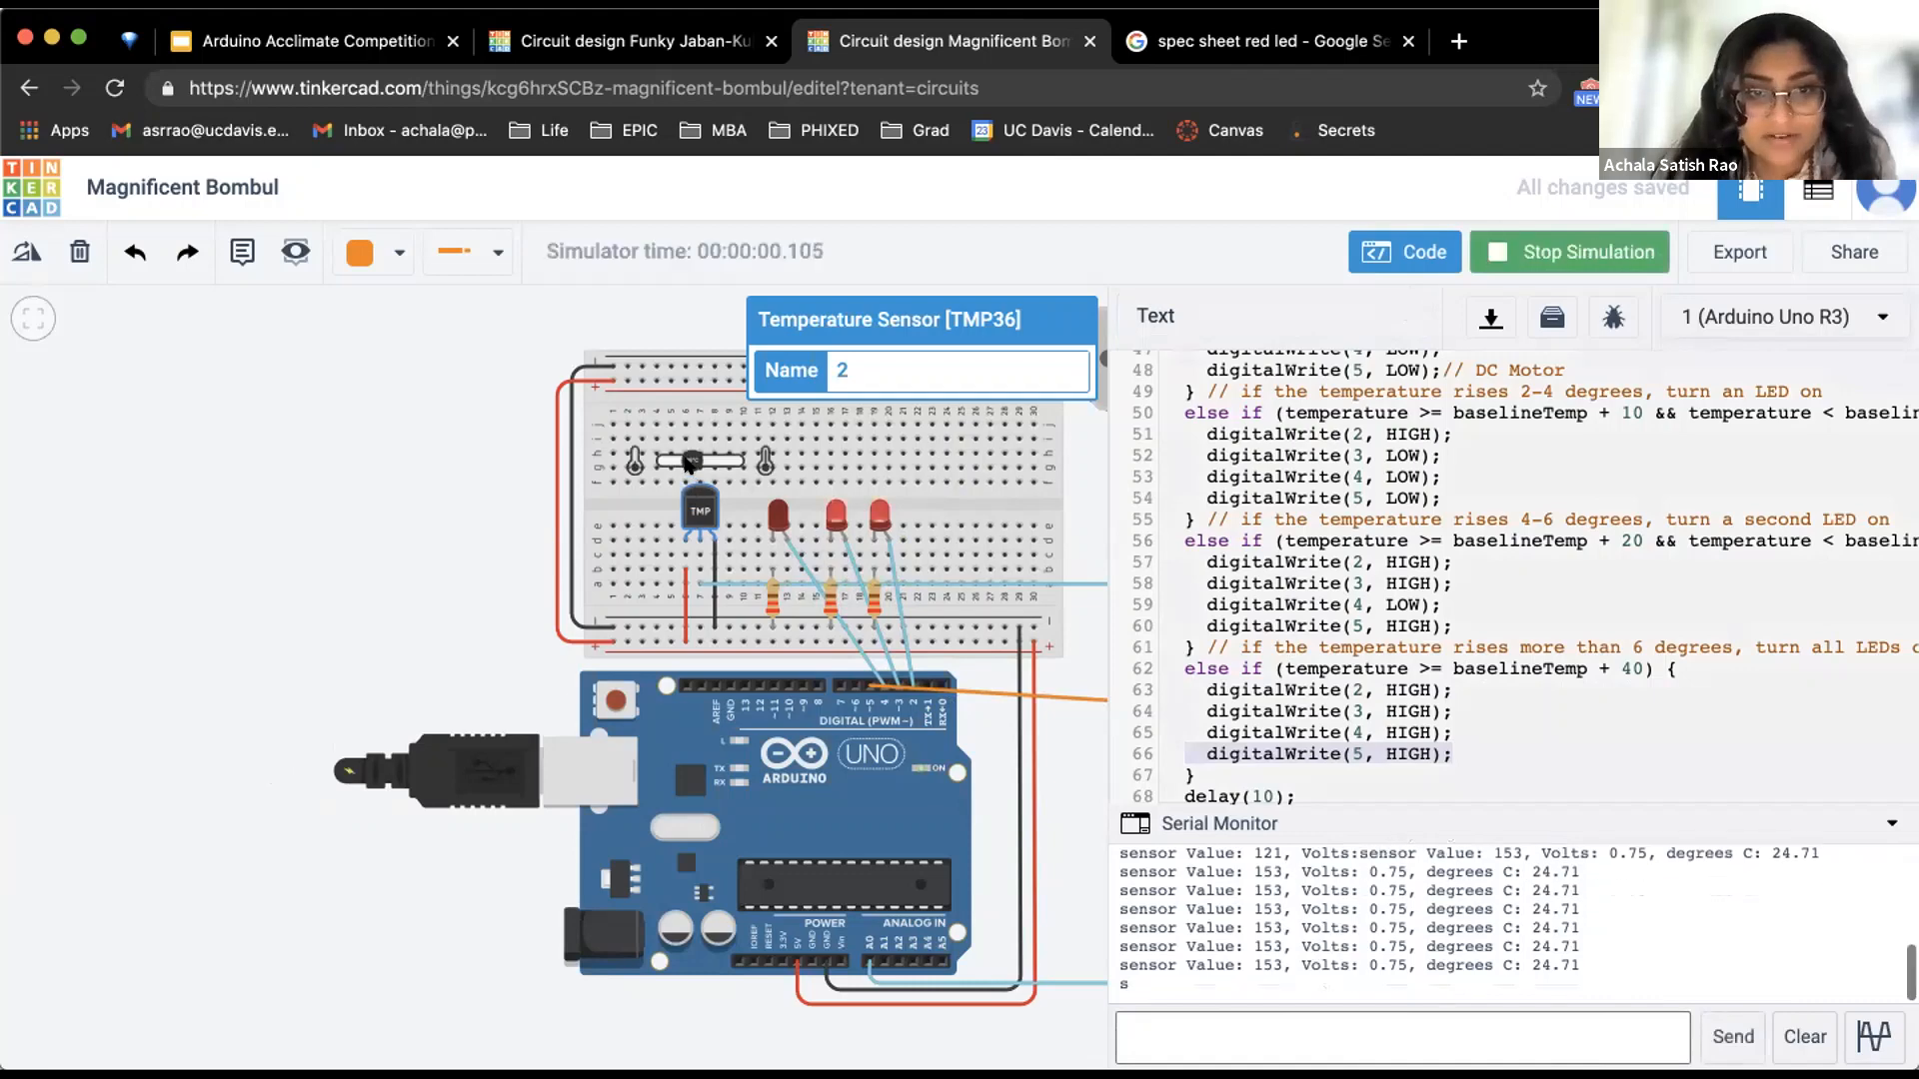
click(688, 463)
drag(688, 463, 688, 463)
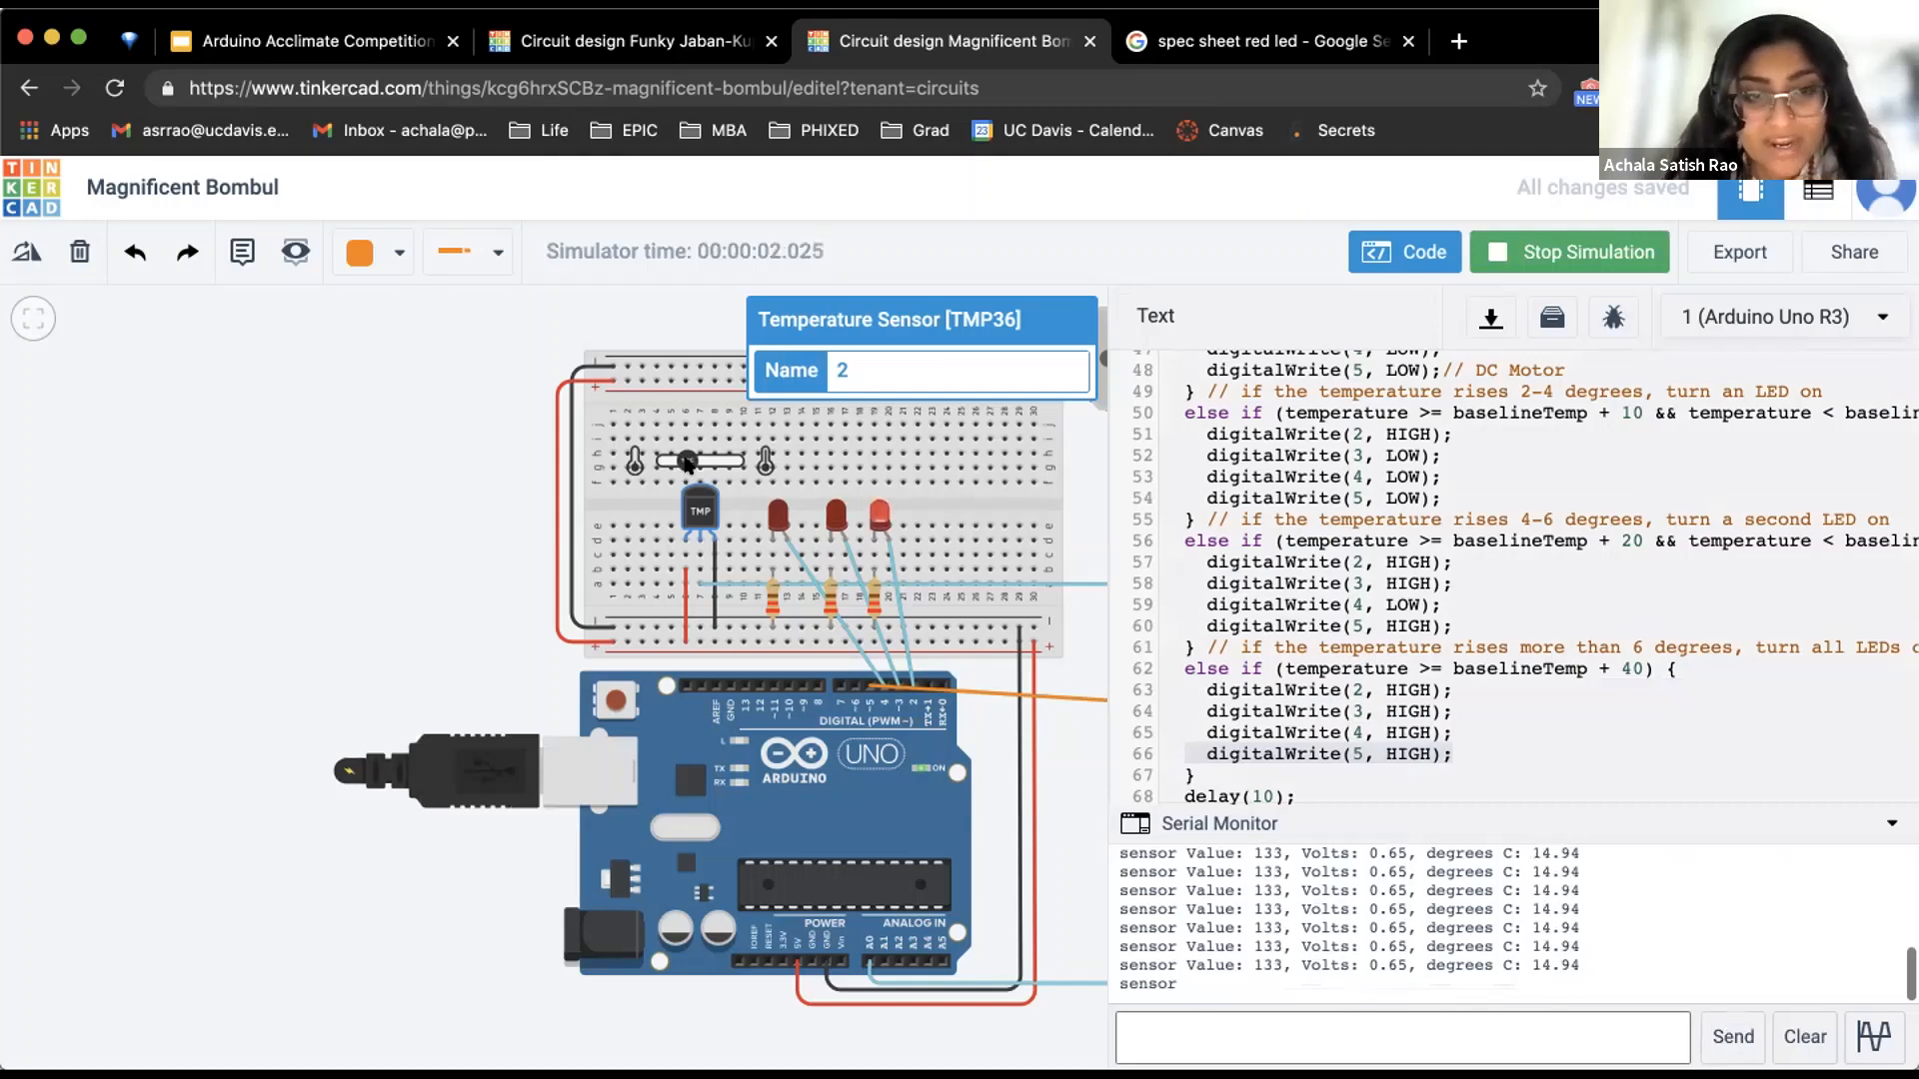
drag(690, 463, 693, 463)
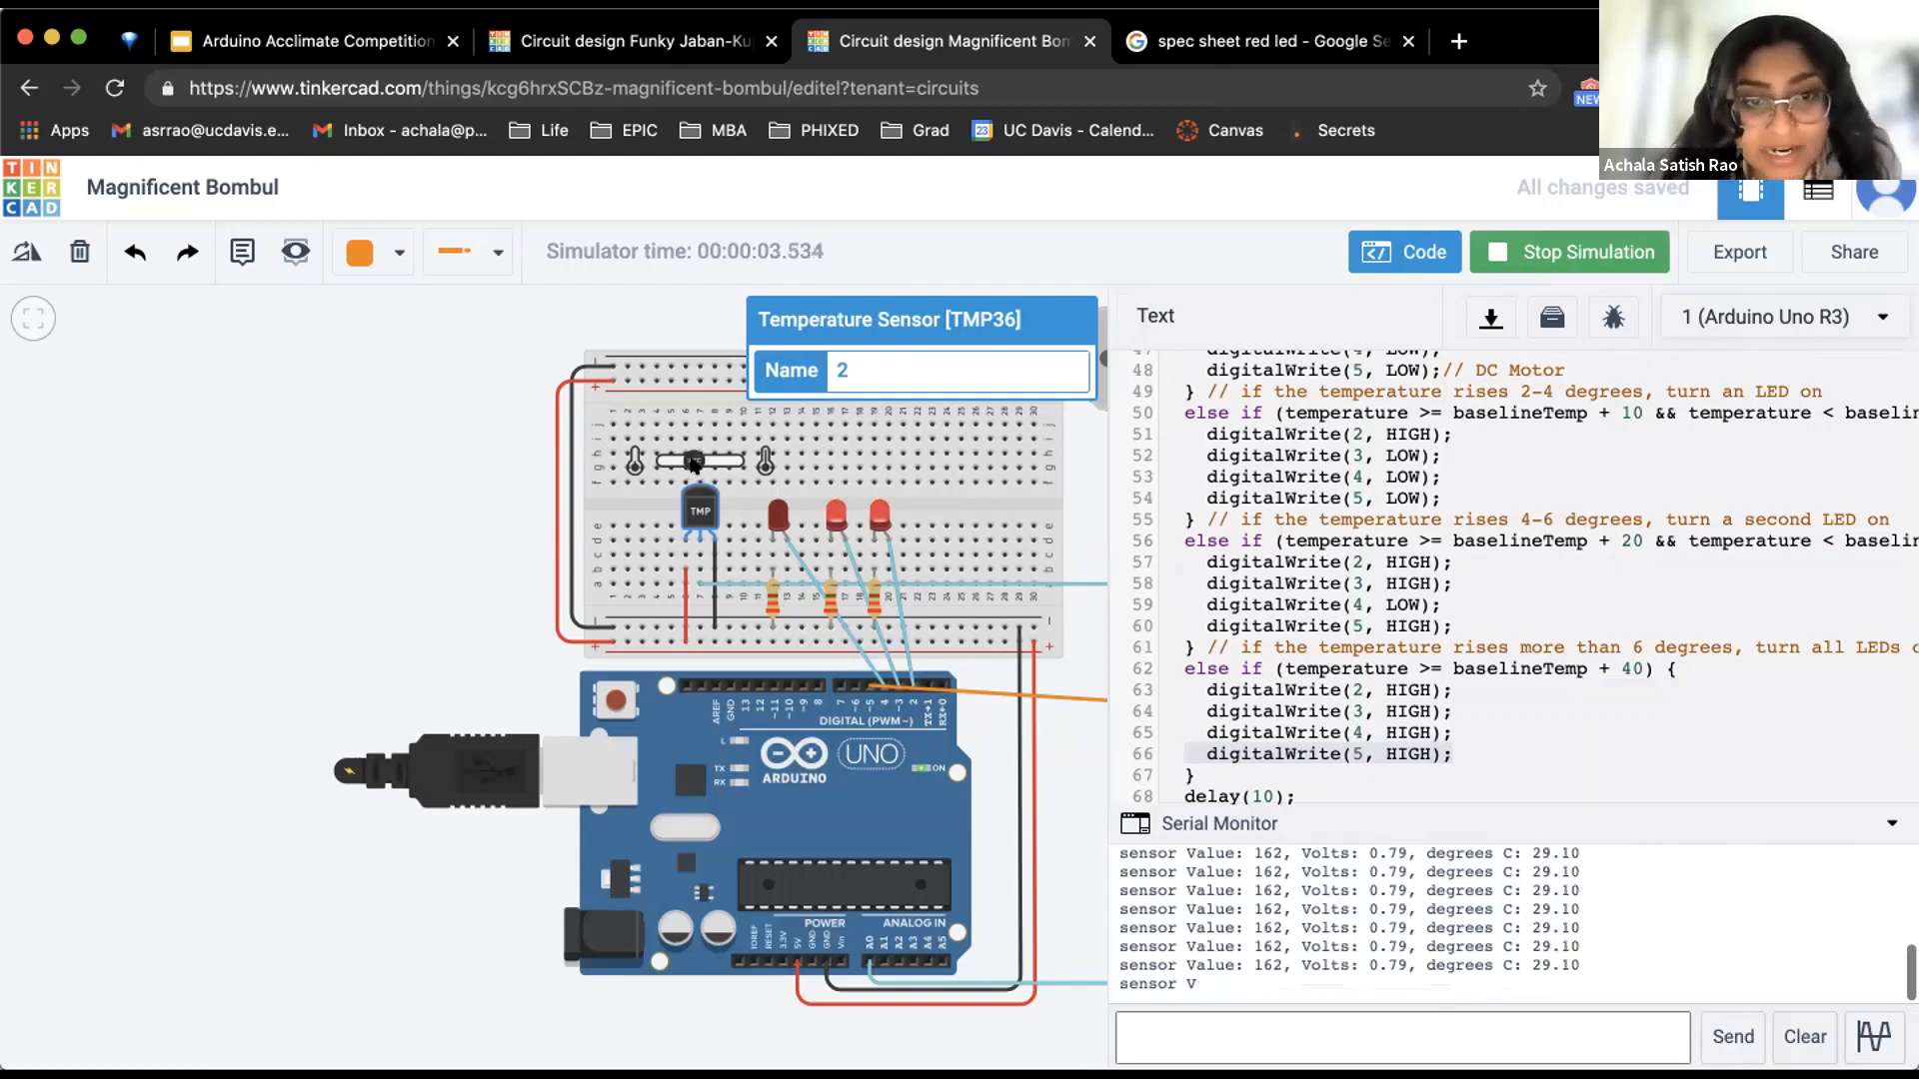
drag(694, 463, 704, 465)
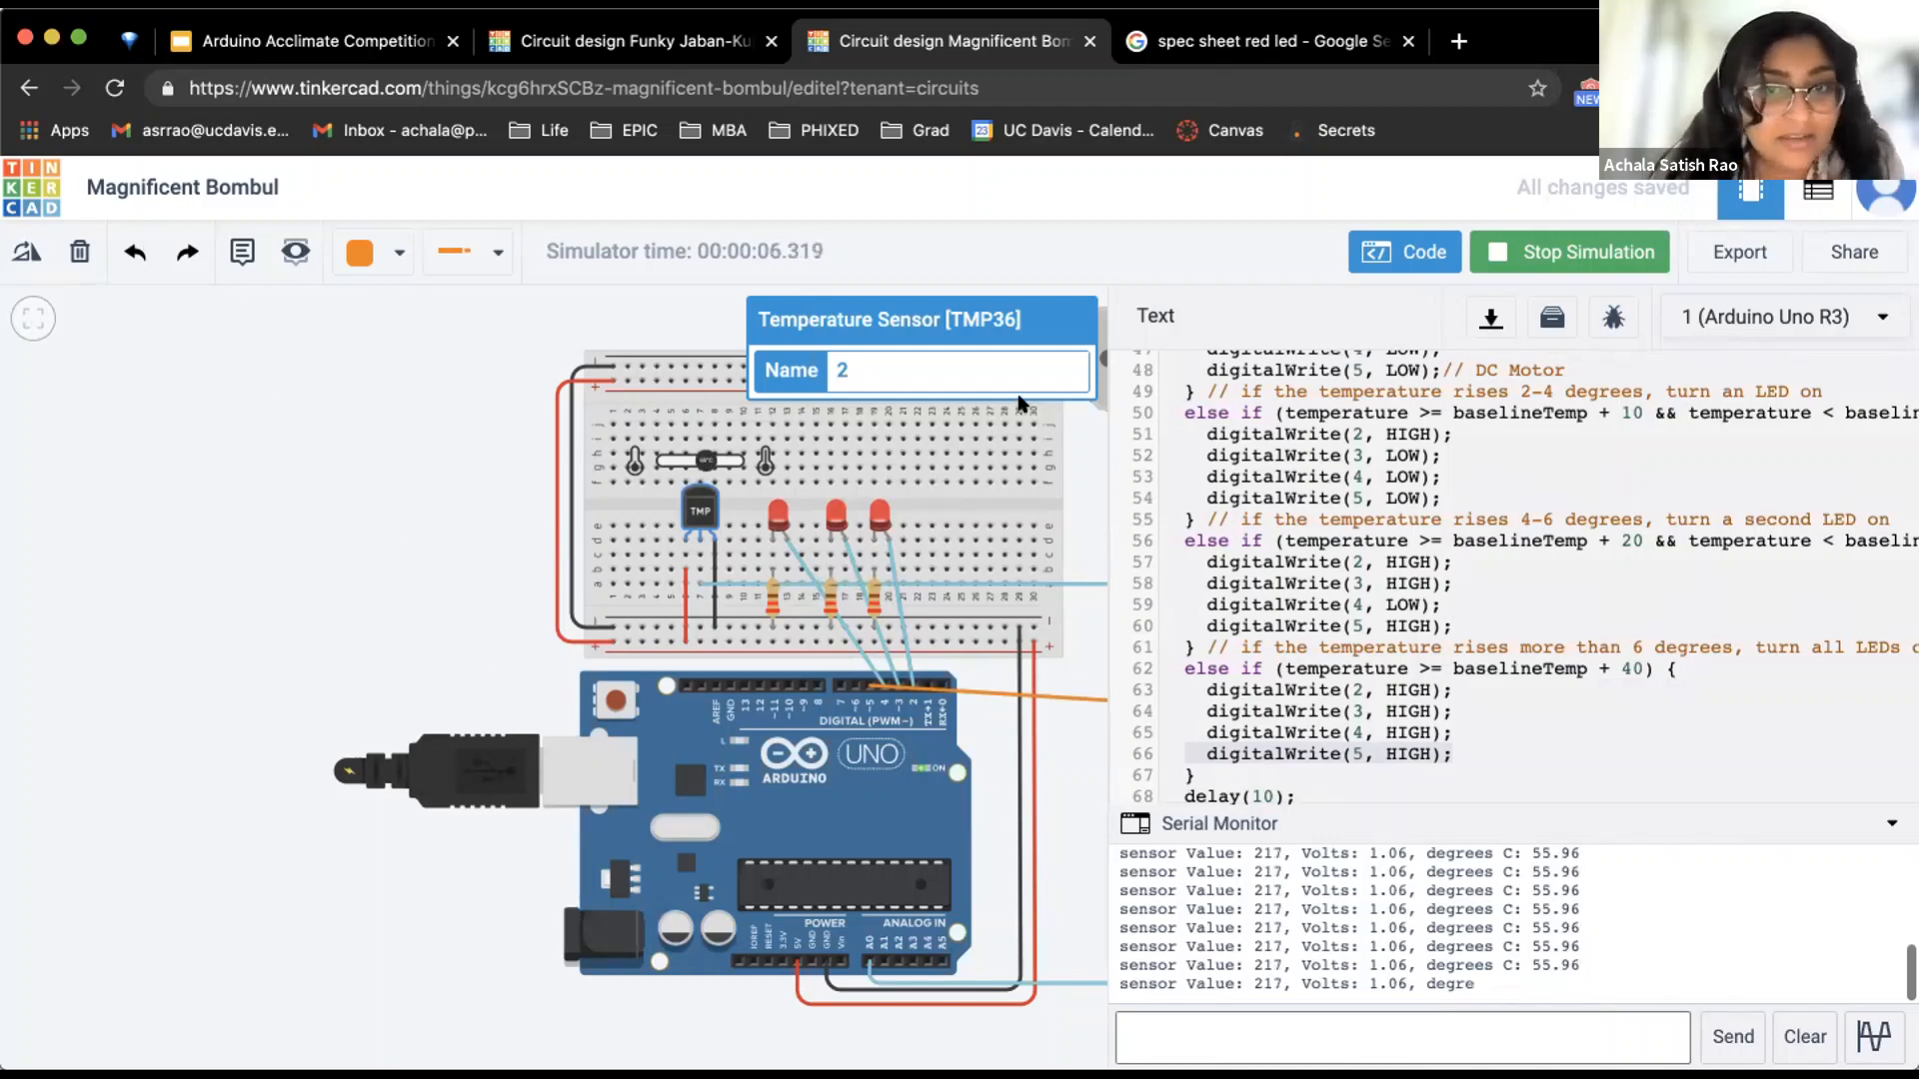
Hide the code to check the DC motor while lowering the TMP36 temperature, and stop the simulation
scroll(1020, 404, right, 3)
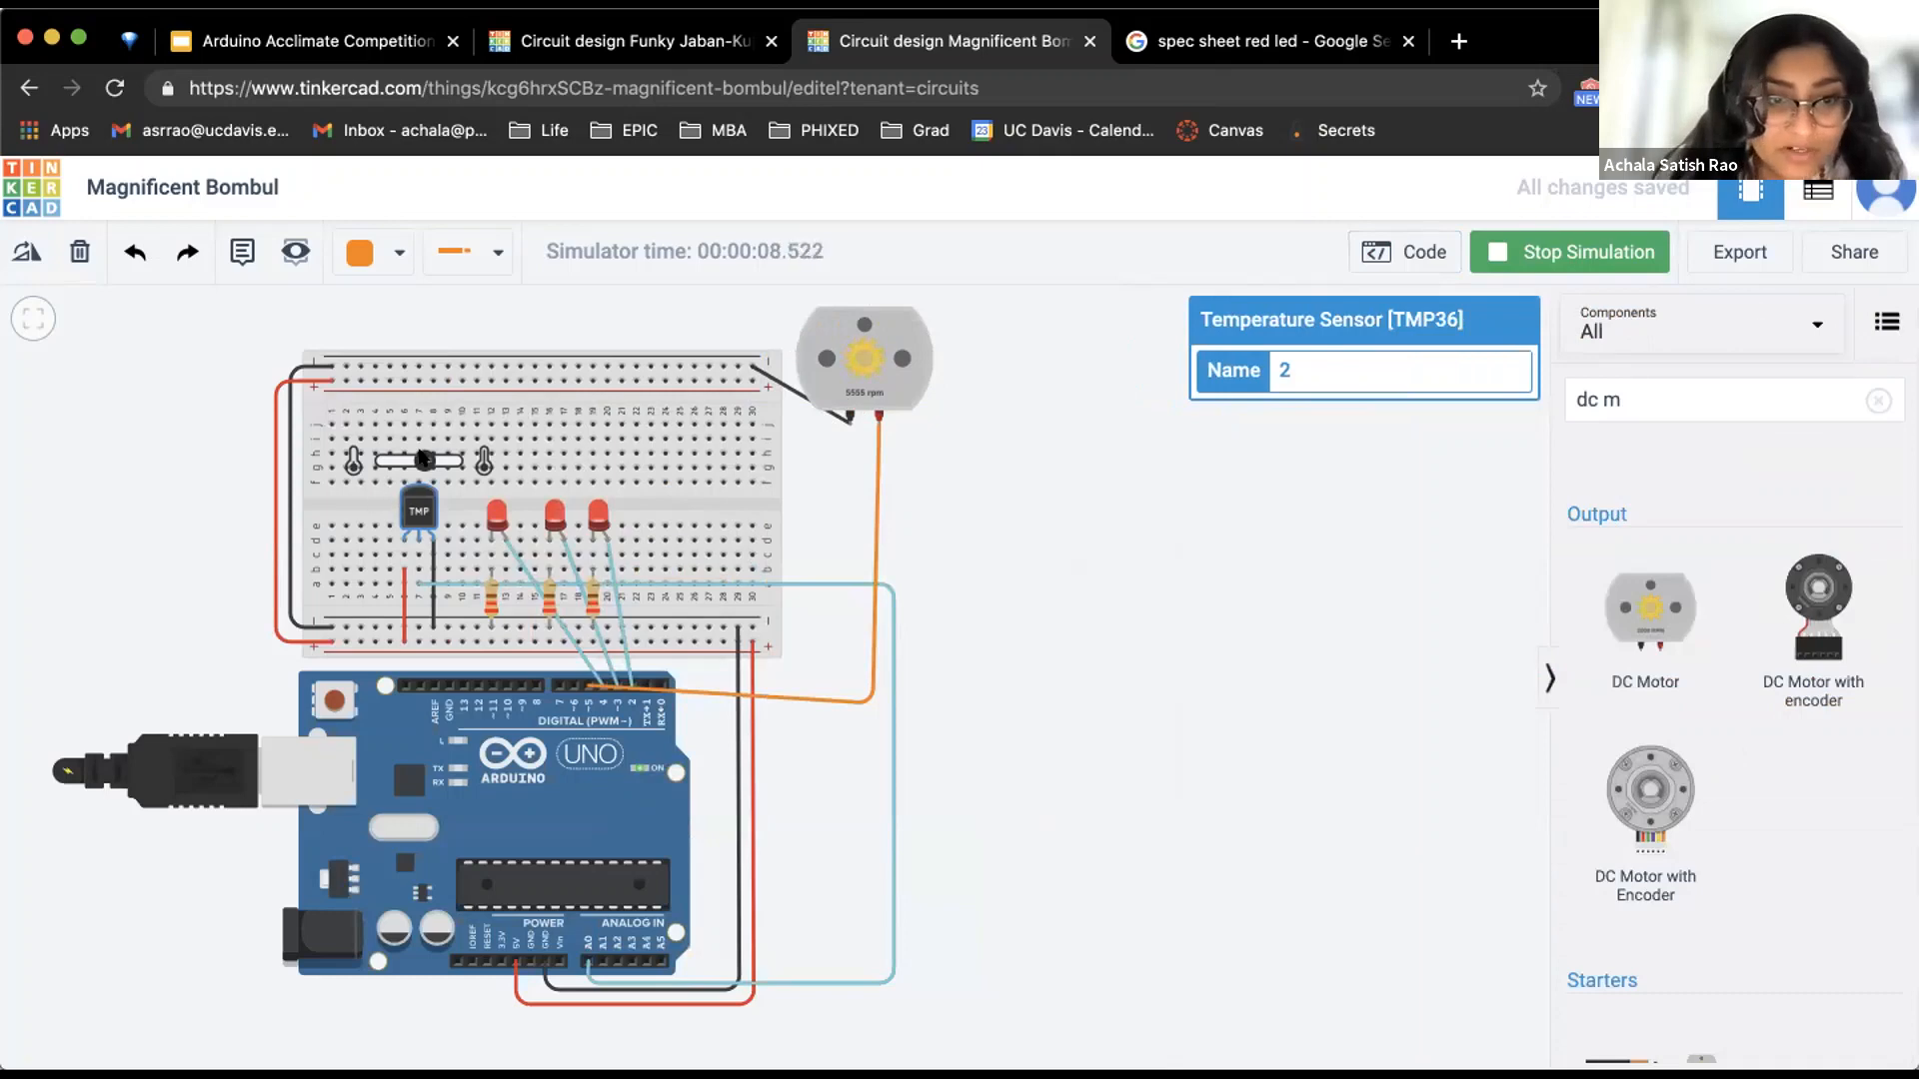
drag(424, 459, 396, 454)
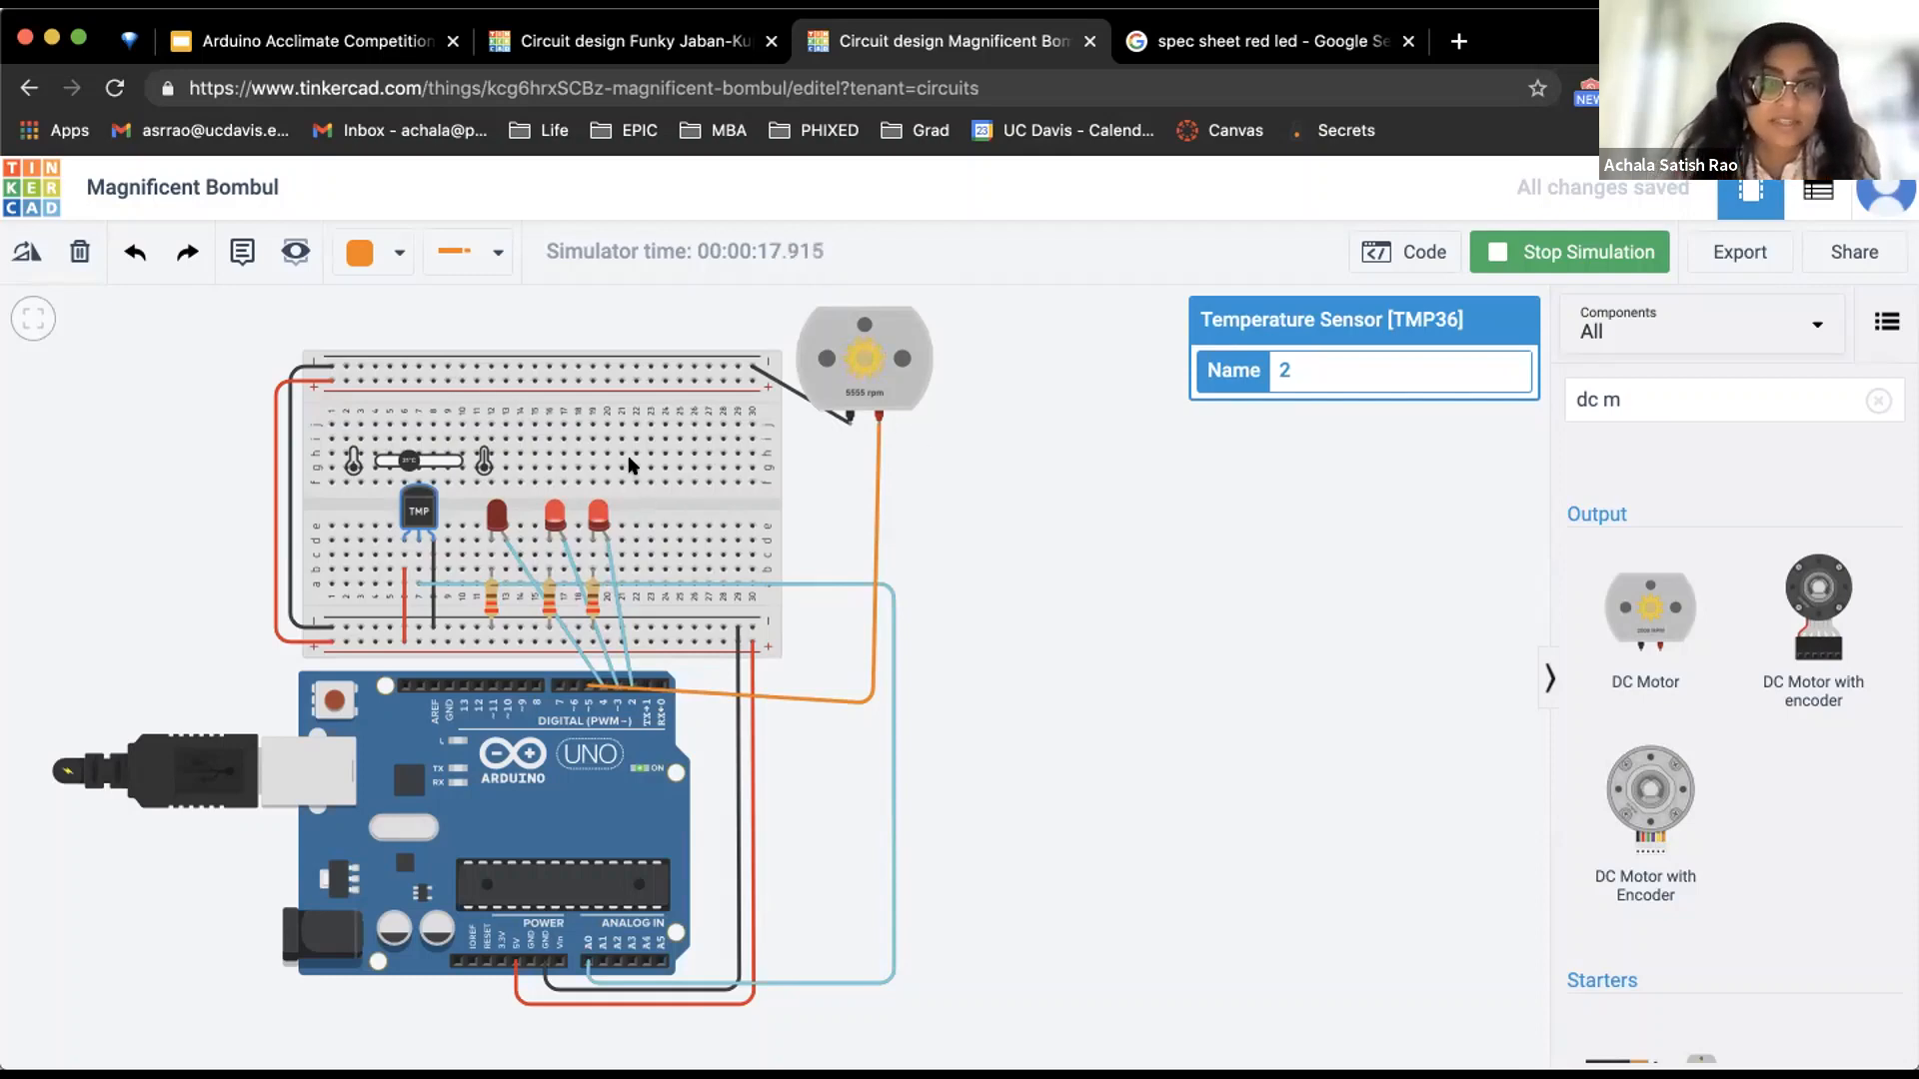
click(1570, 260)
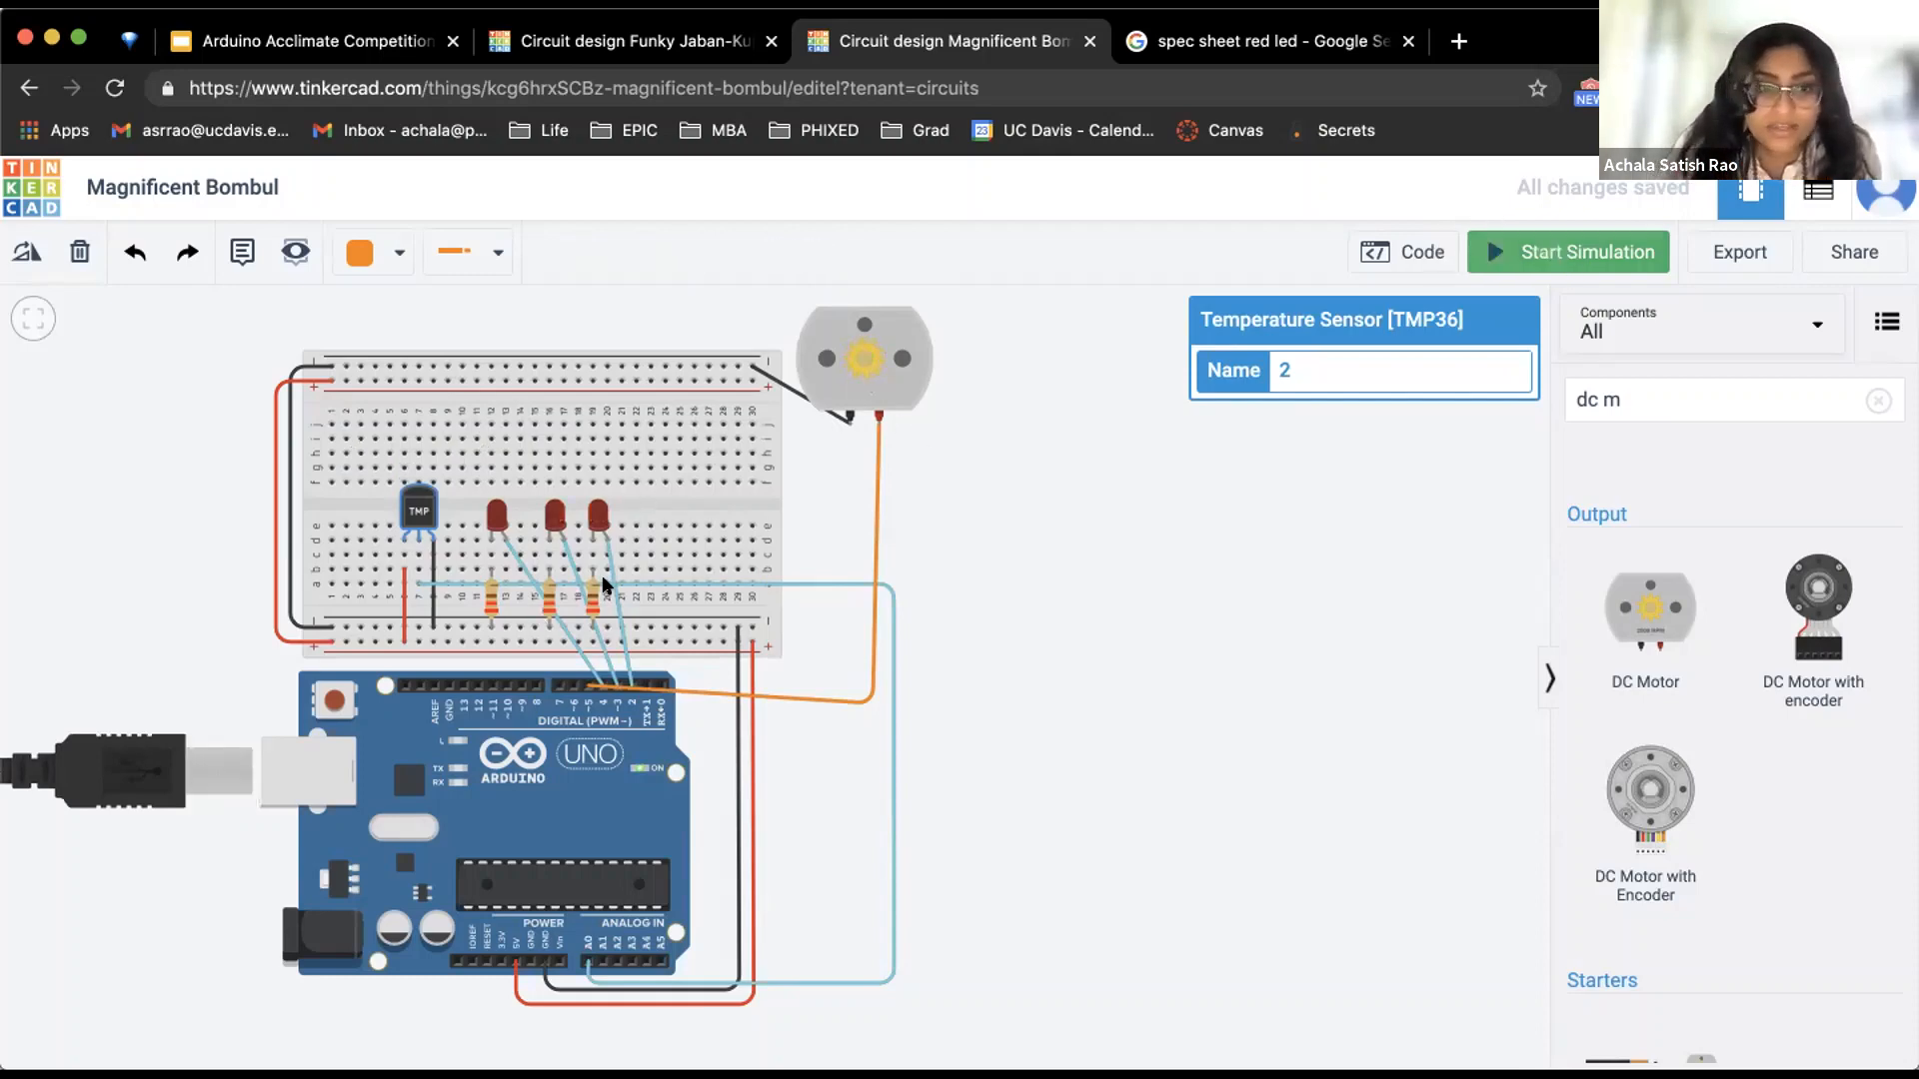
click(595, 517)
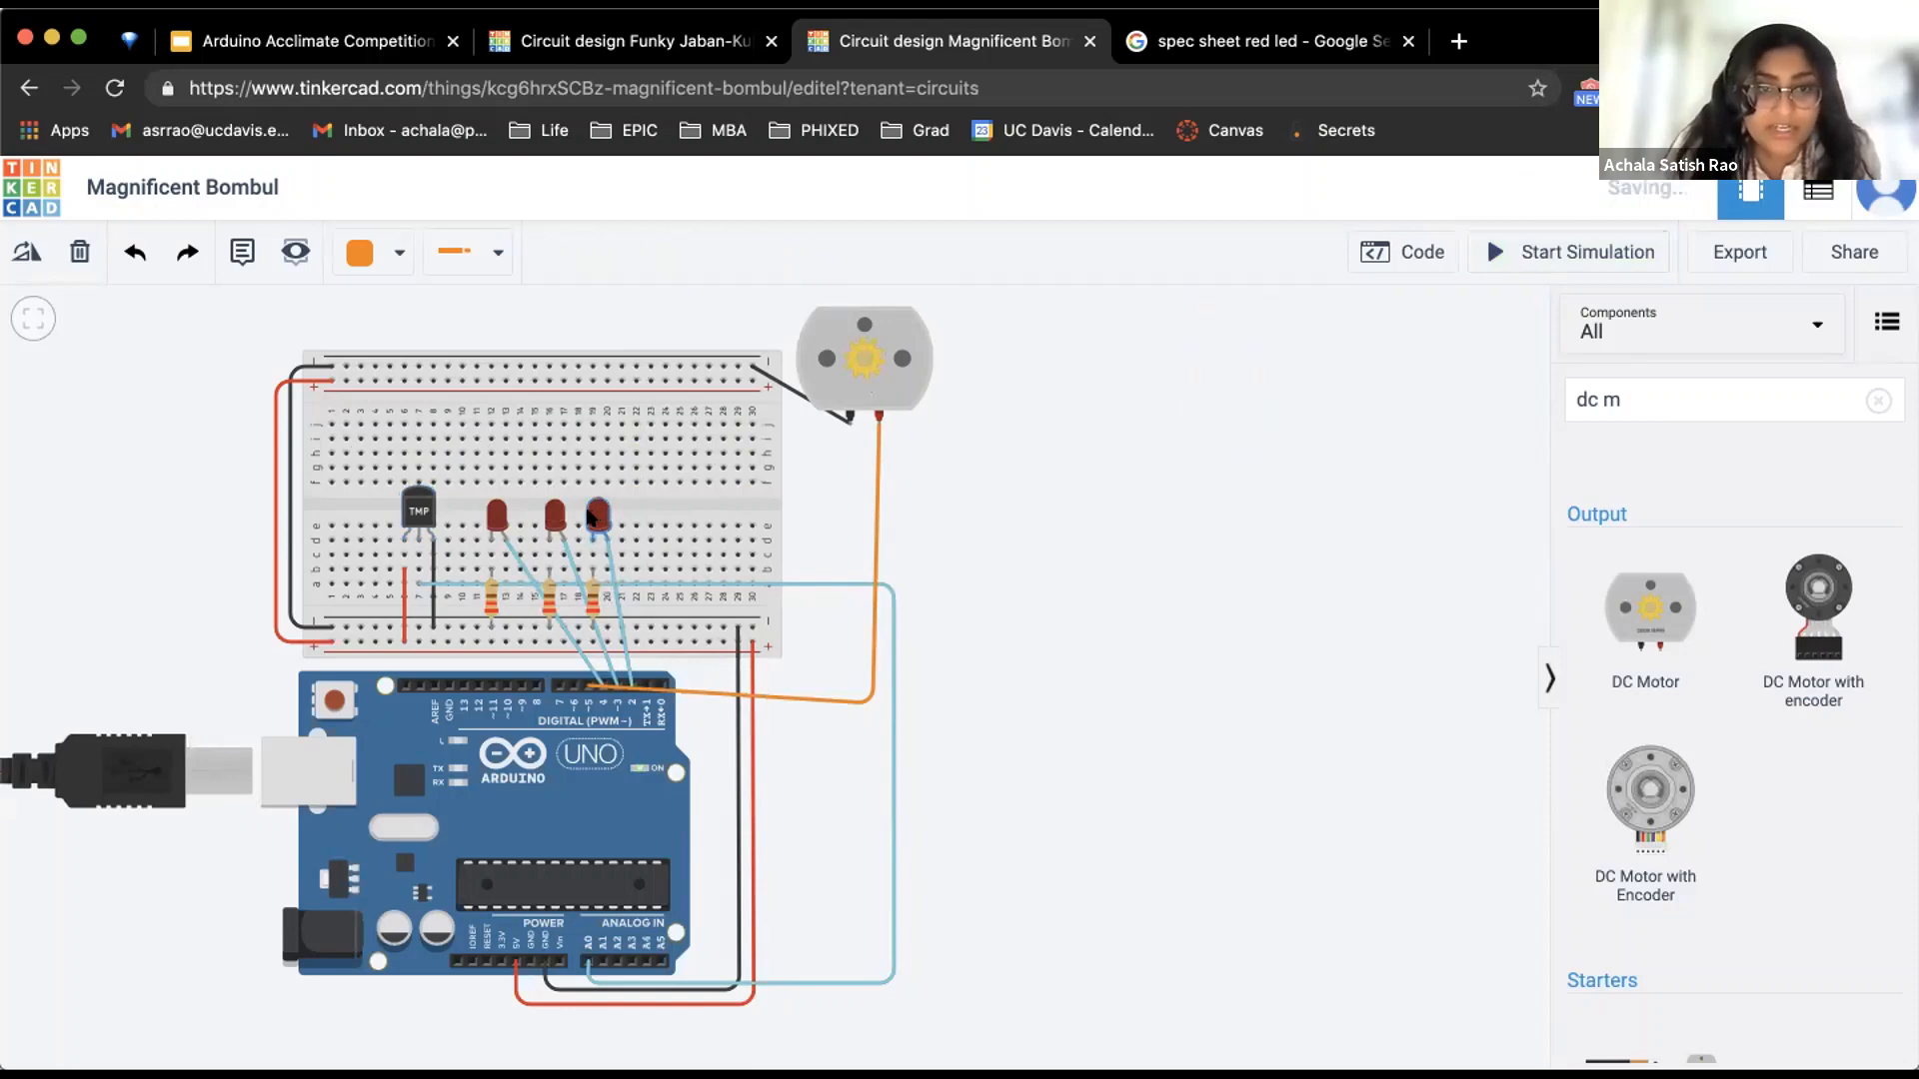
click(383, 251)
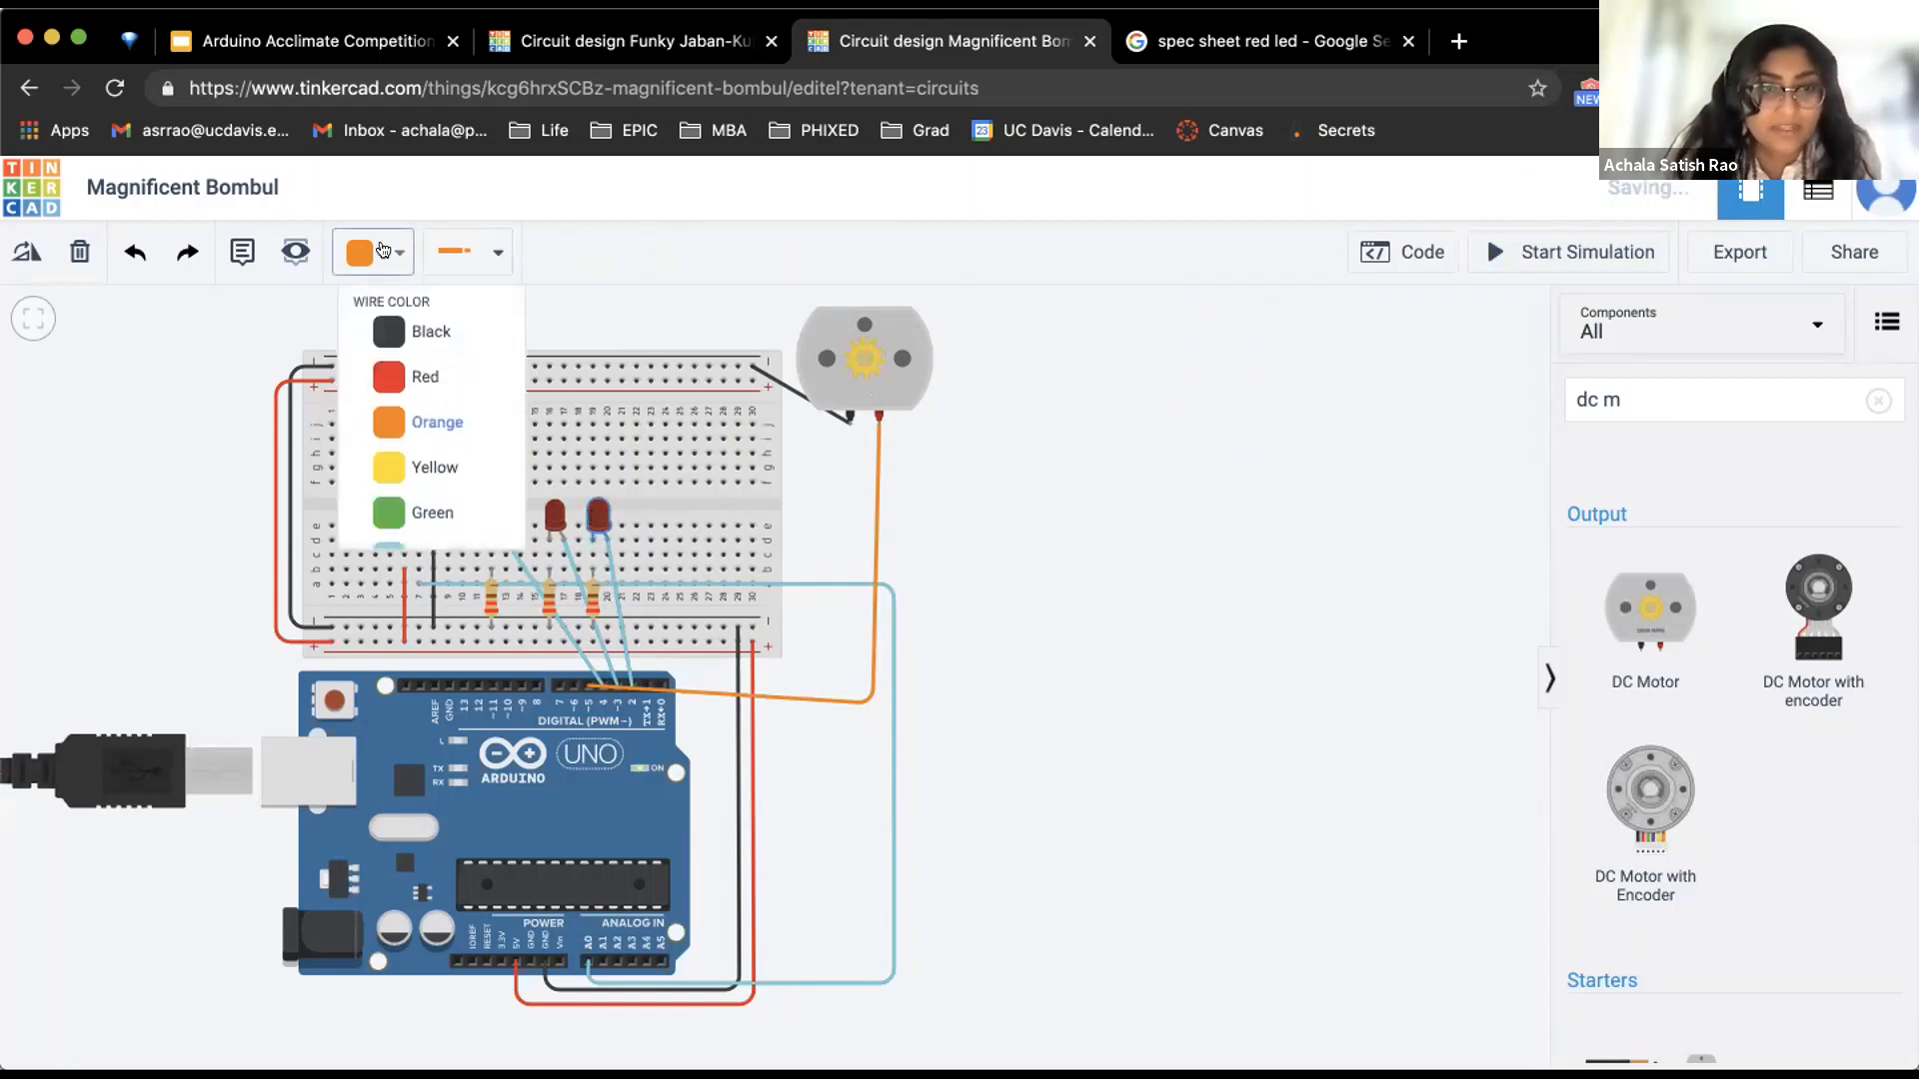
click(497, 252)
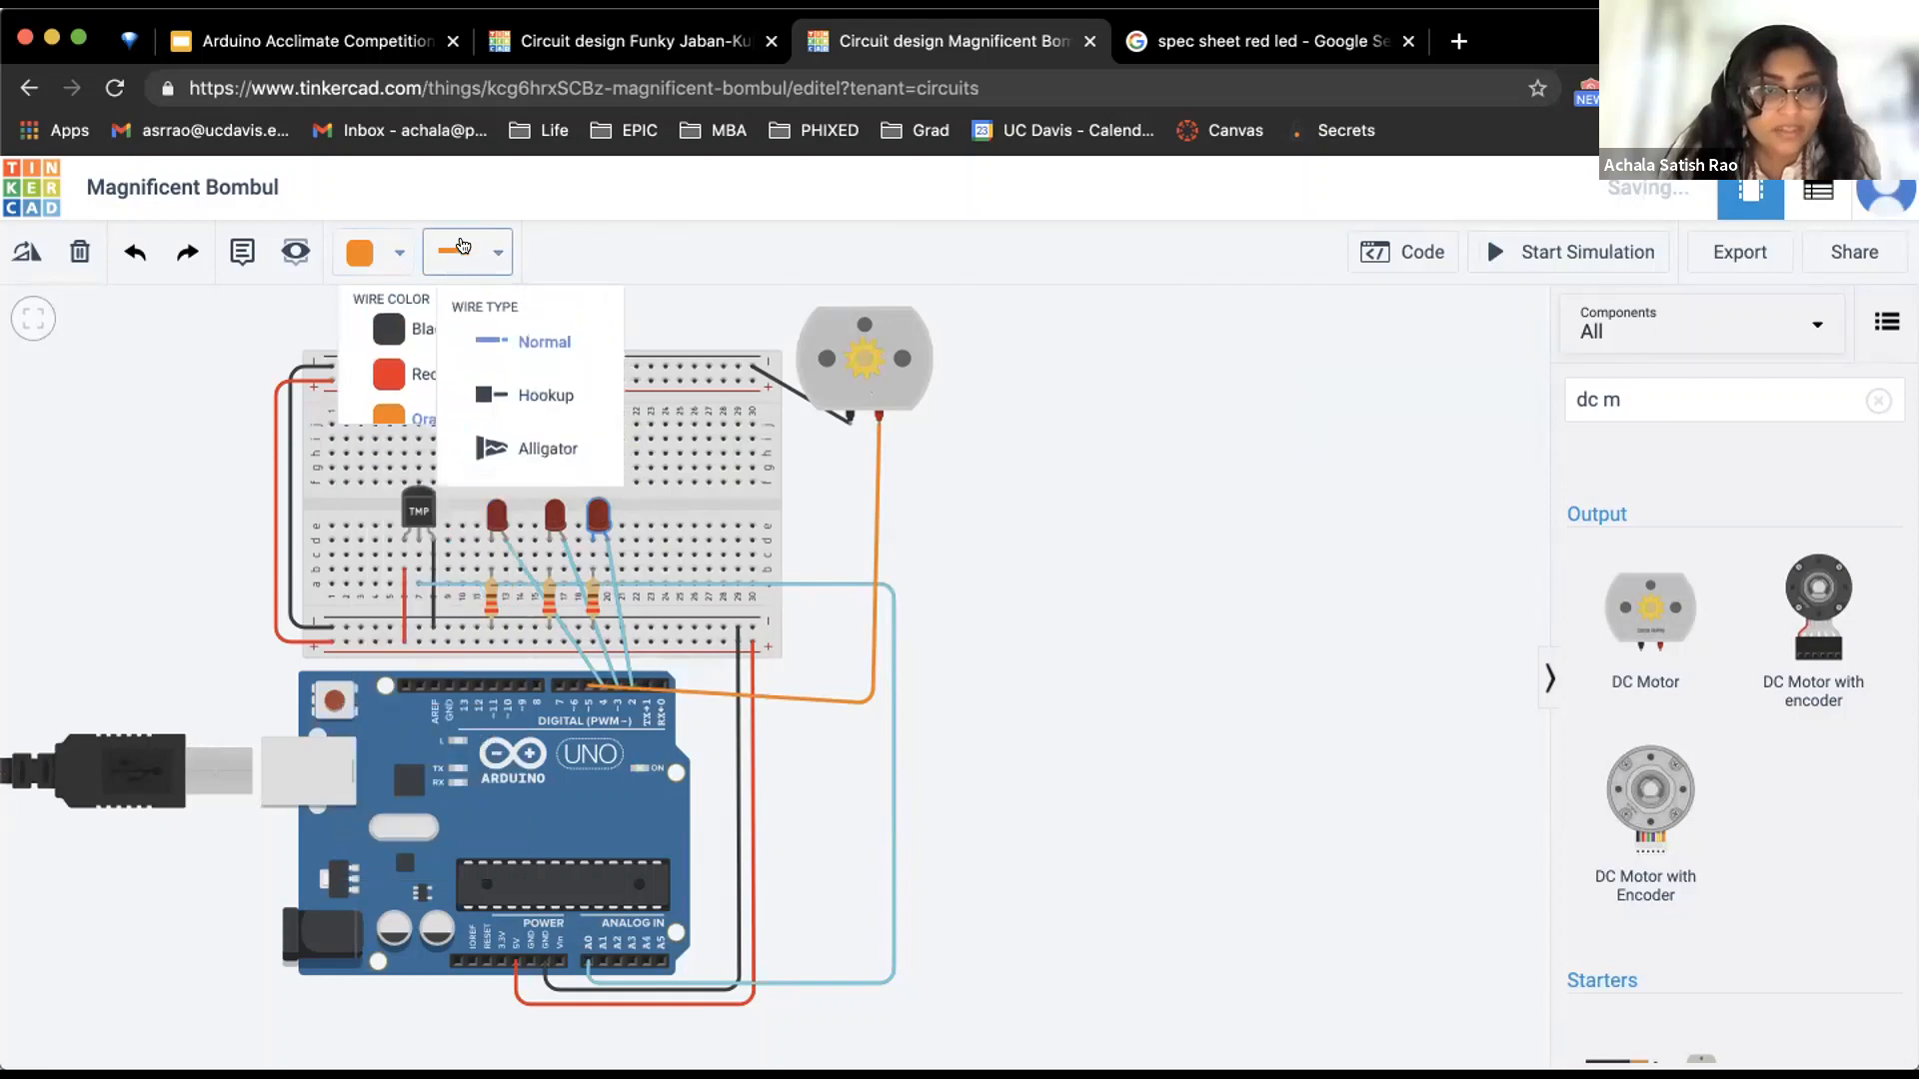
click(589, 499)
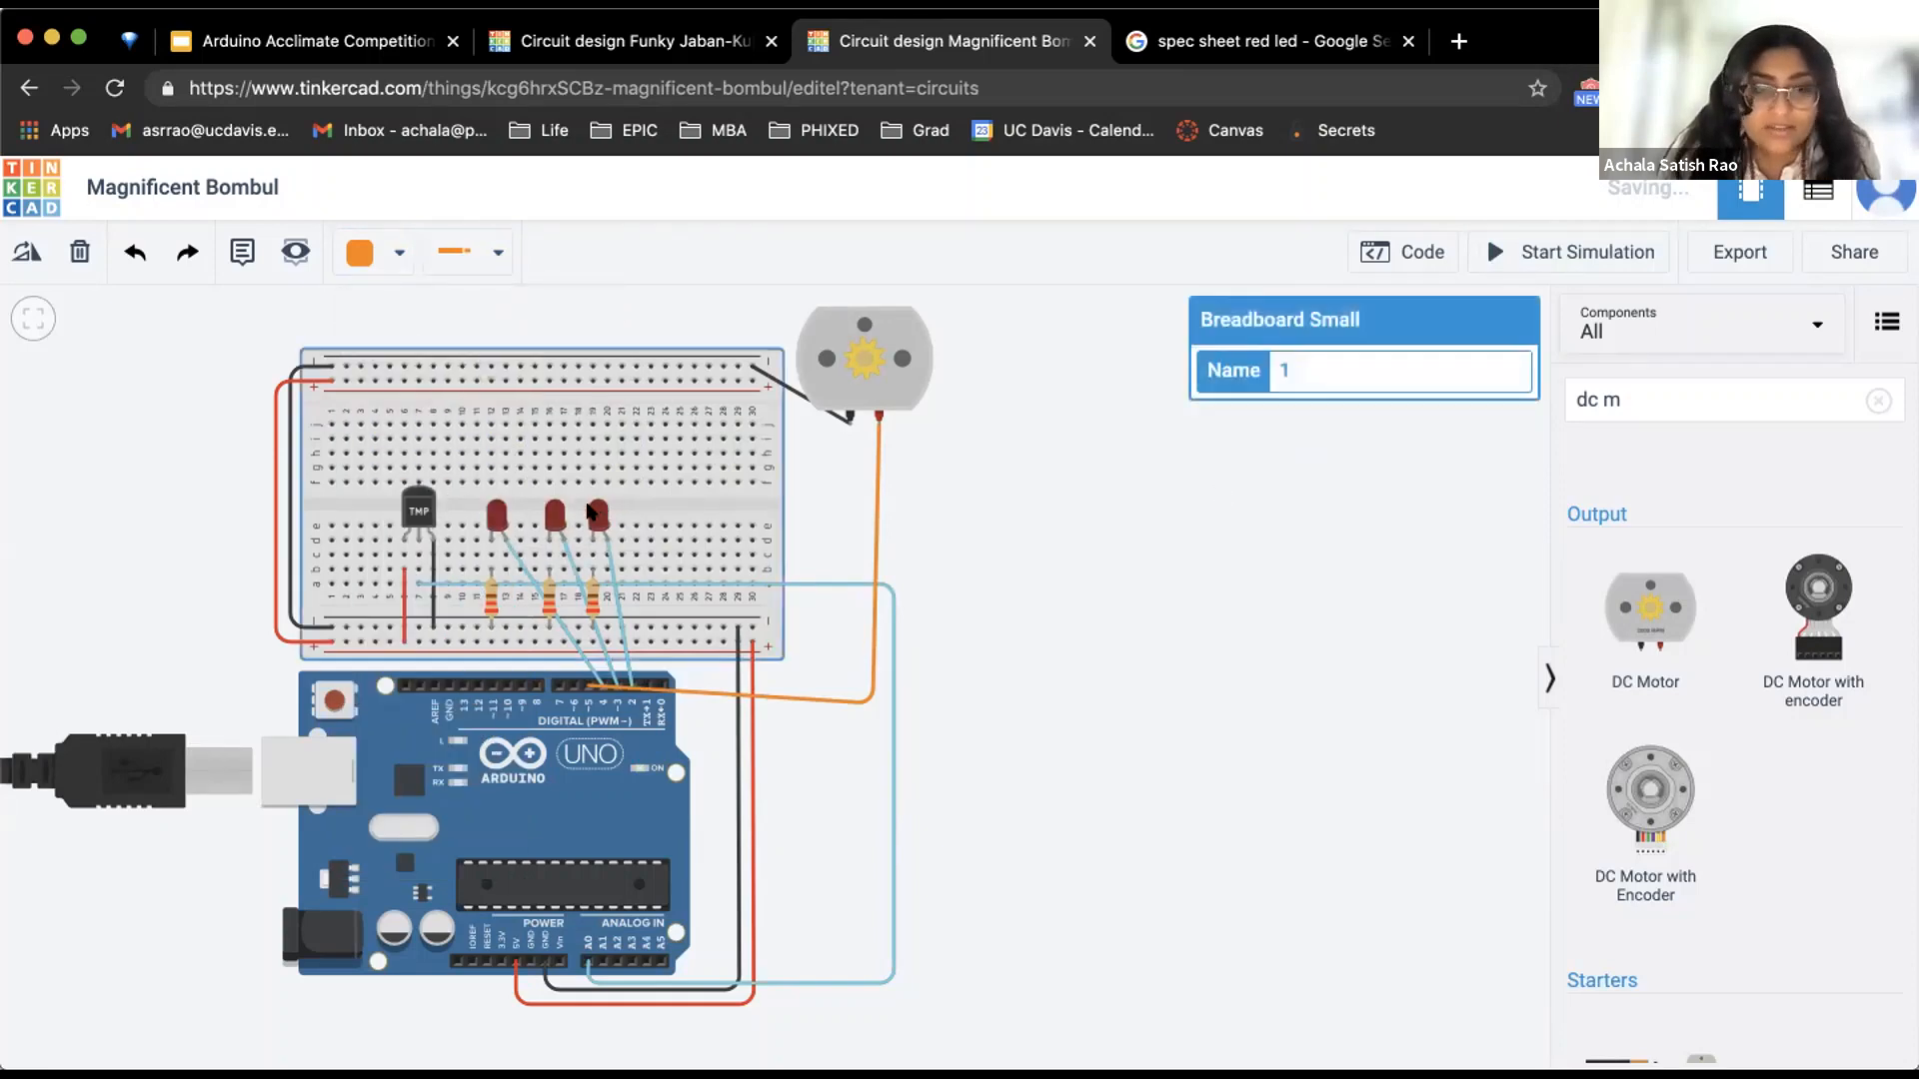
click(589, 508)
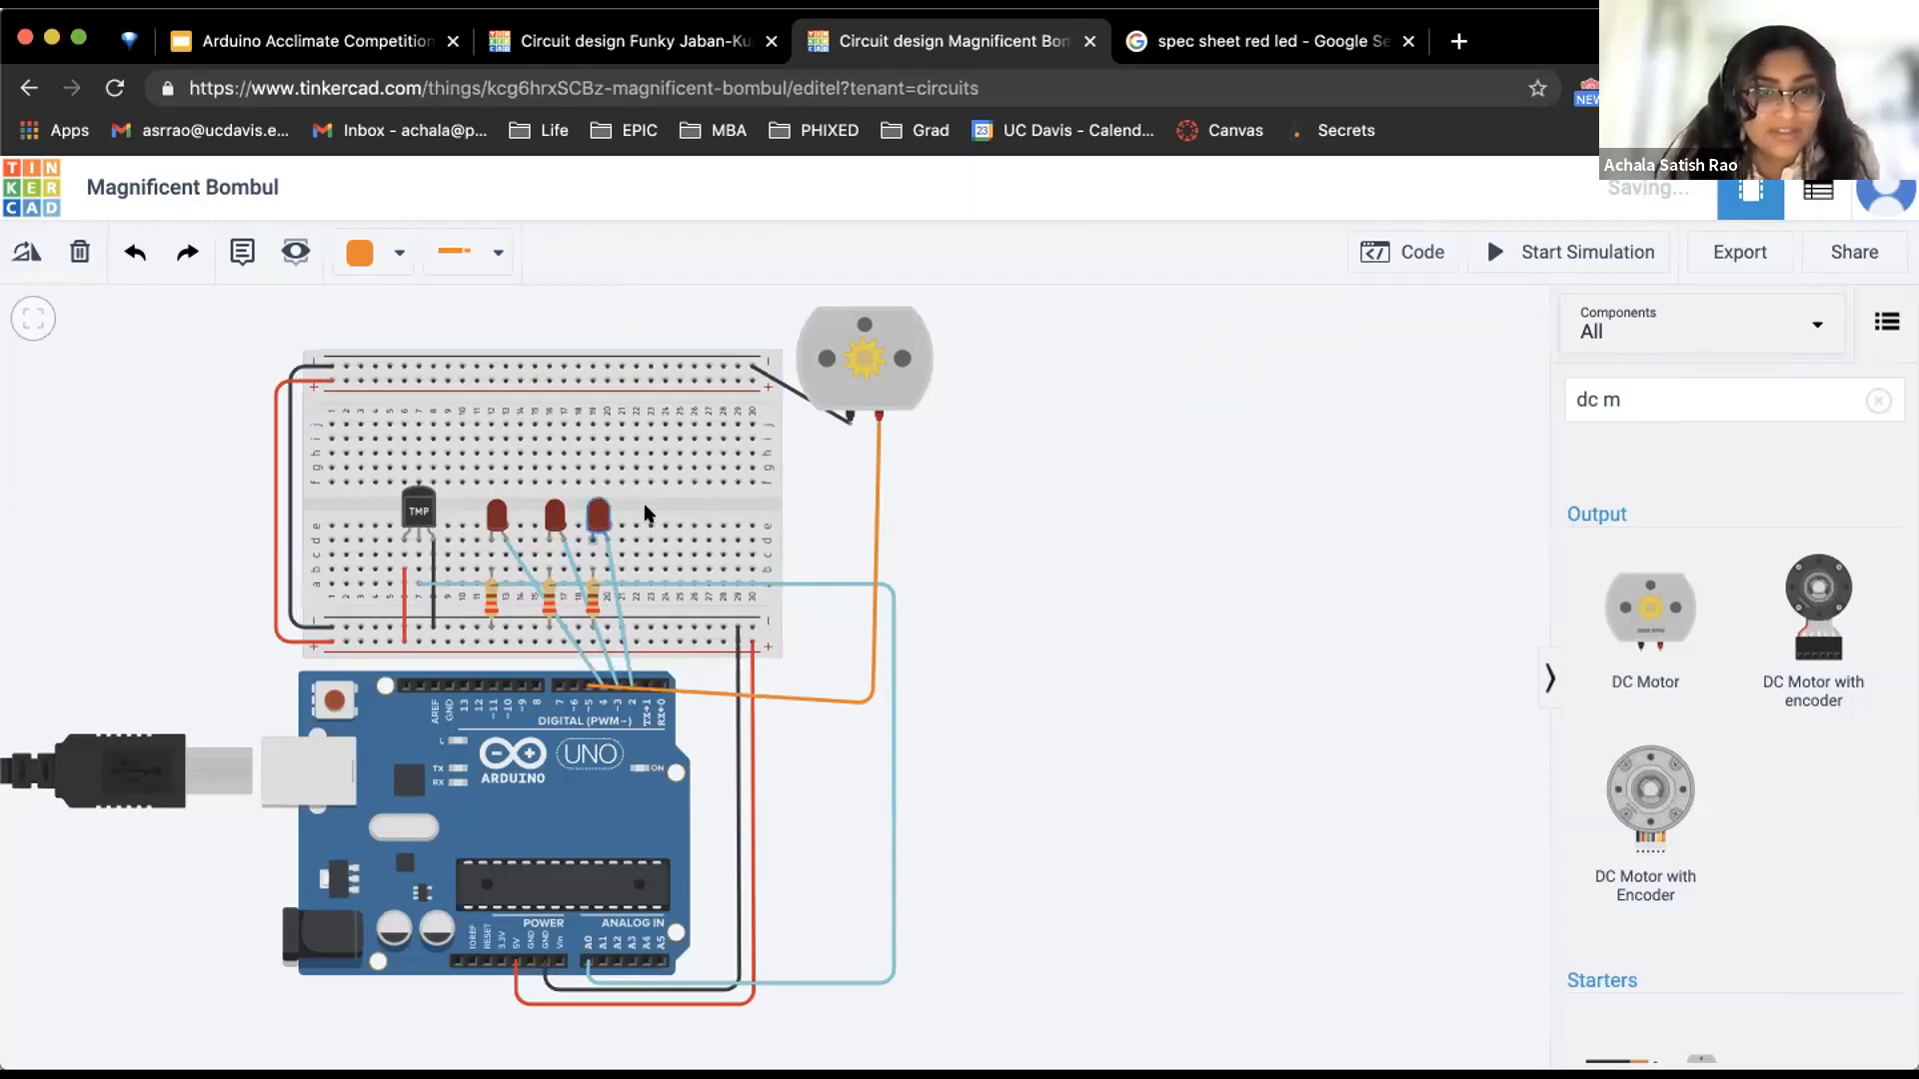
Clear the component search and set the middle LED's color to Green
click(1878, 401)
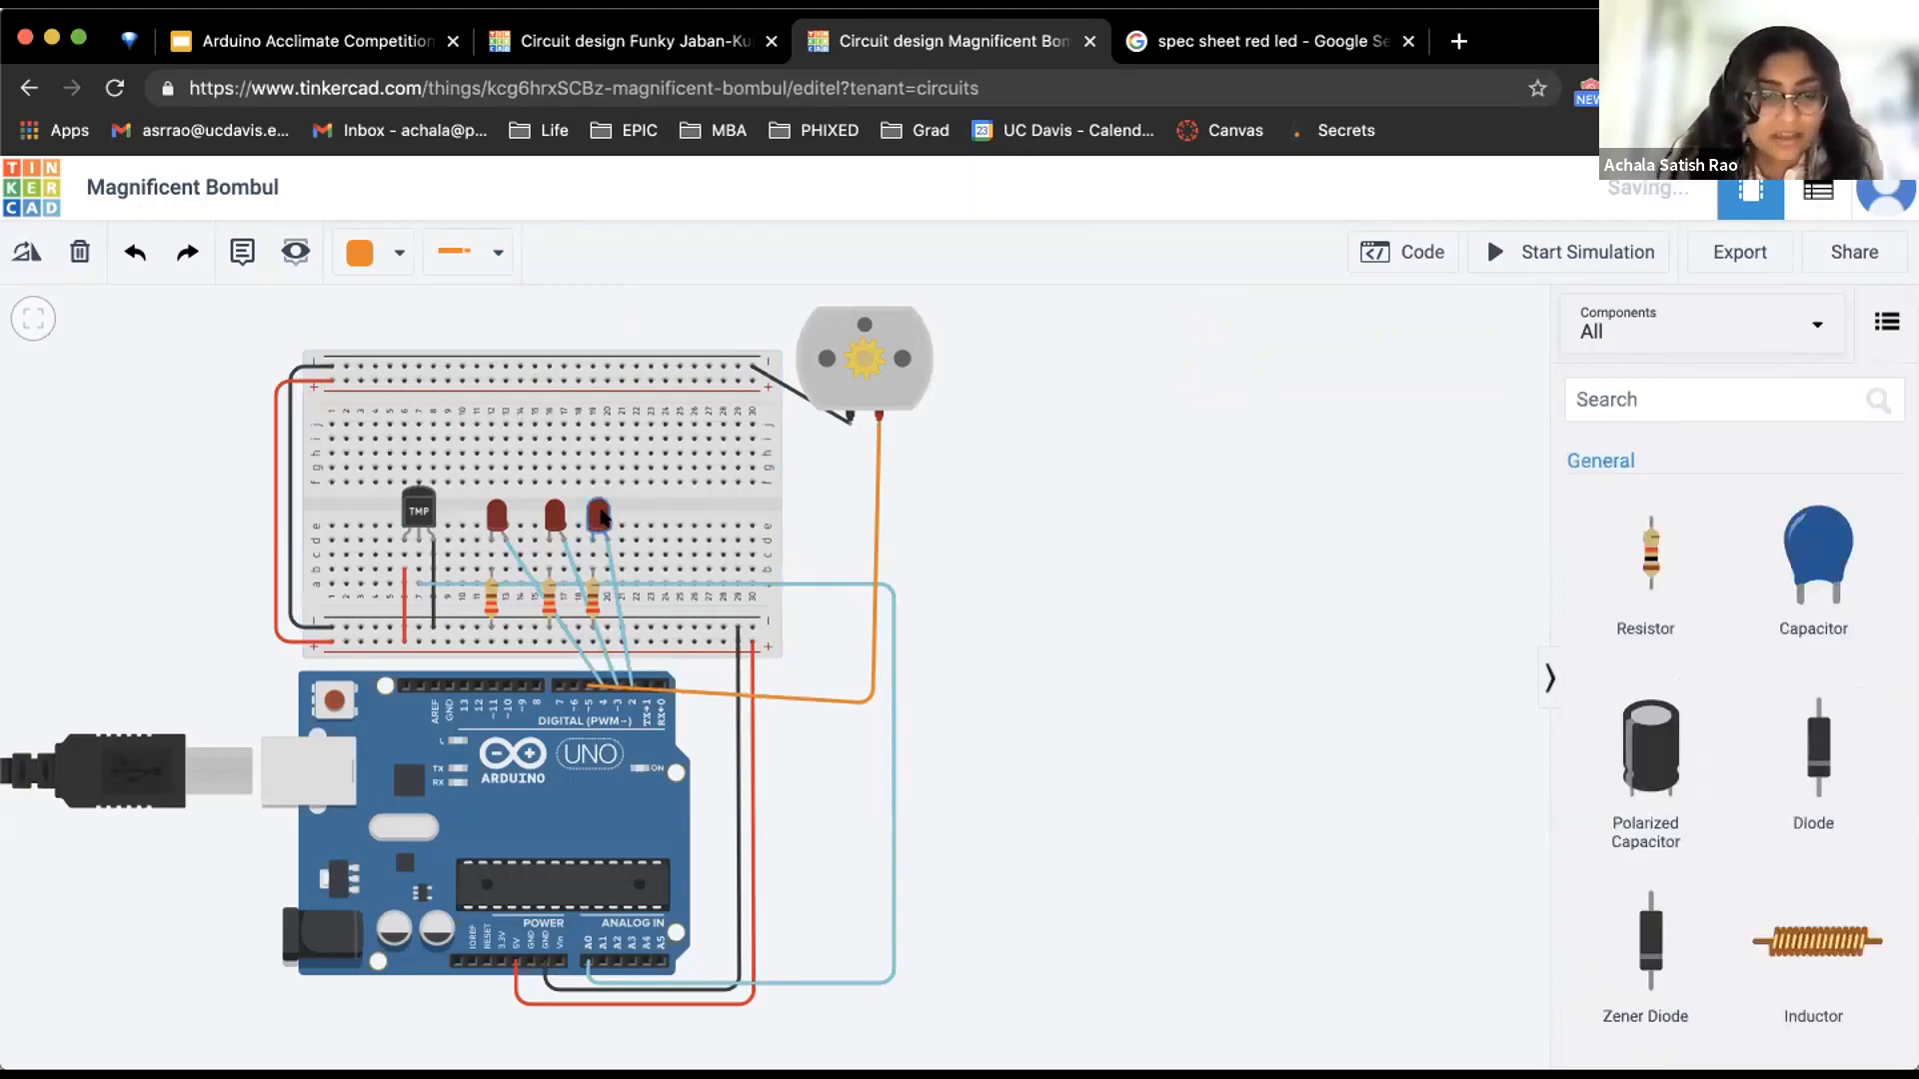
click(554, 515)
click(1316, 425)
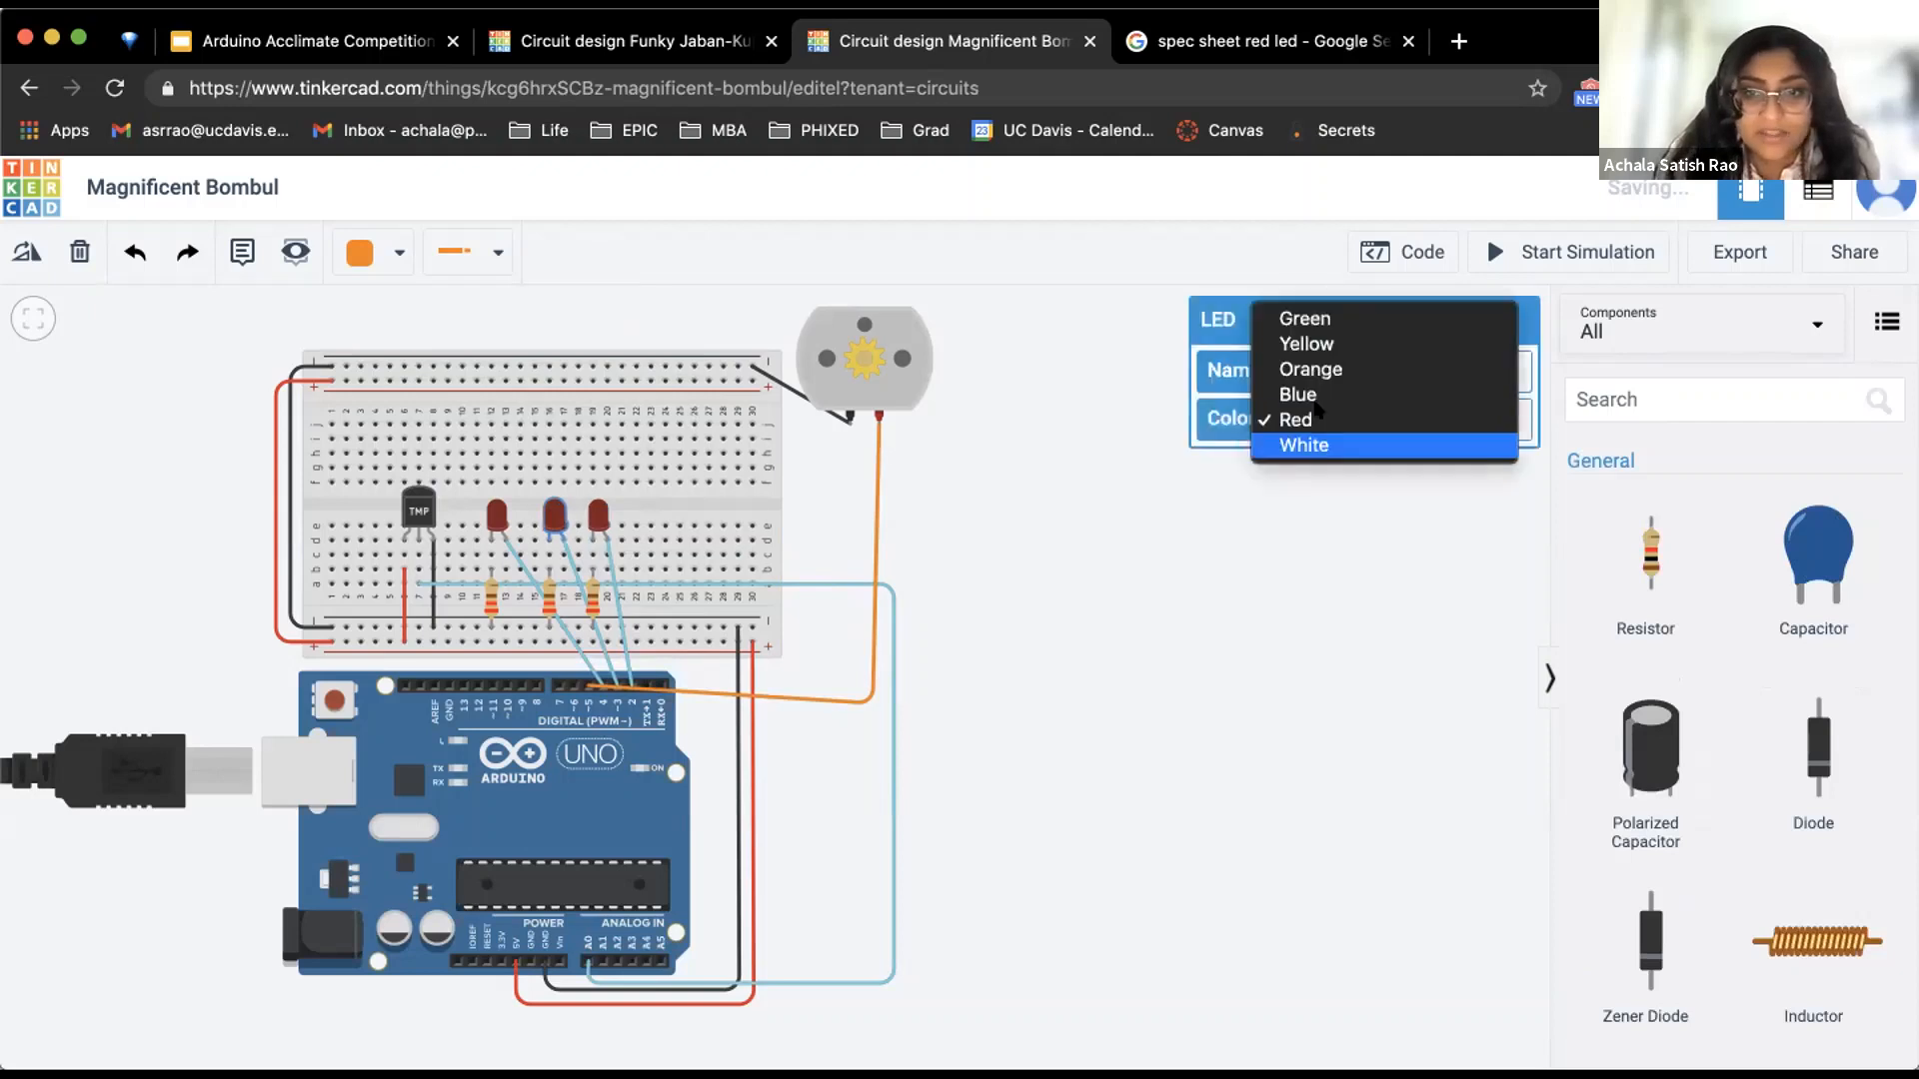
click(1304, 319)
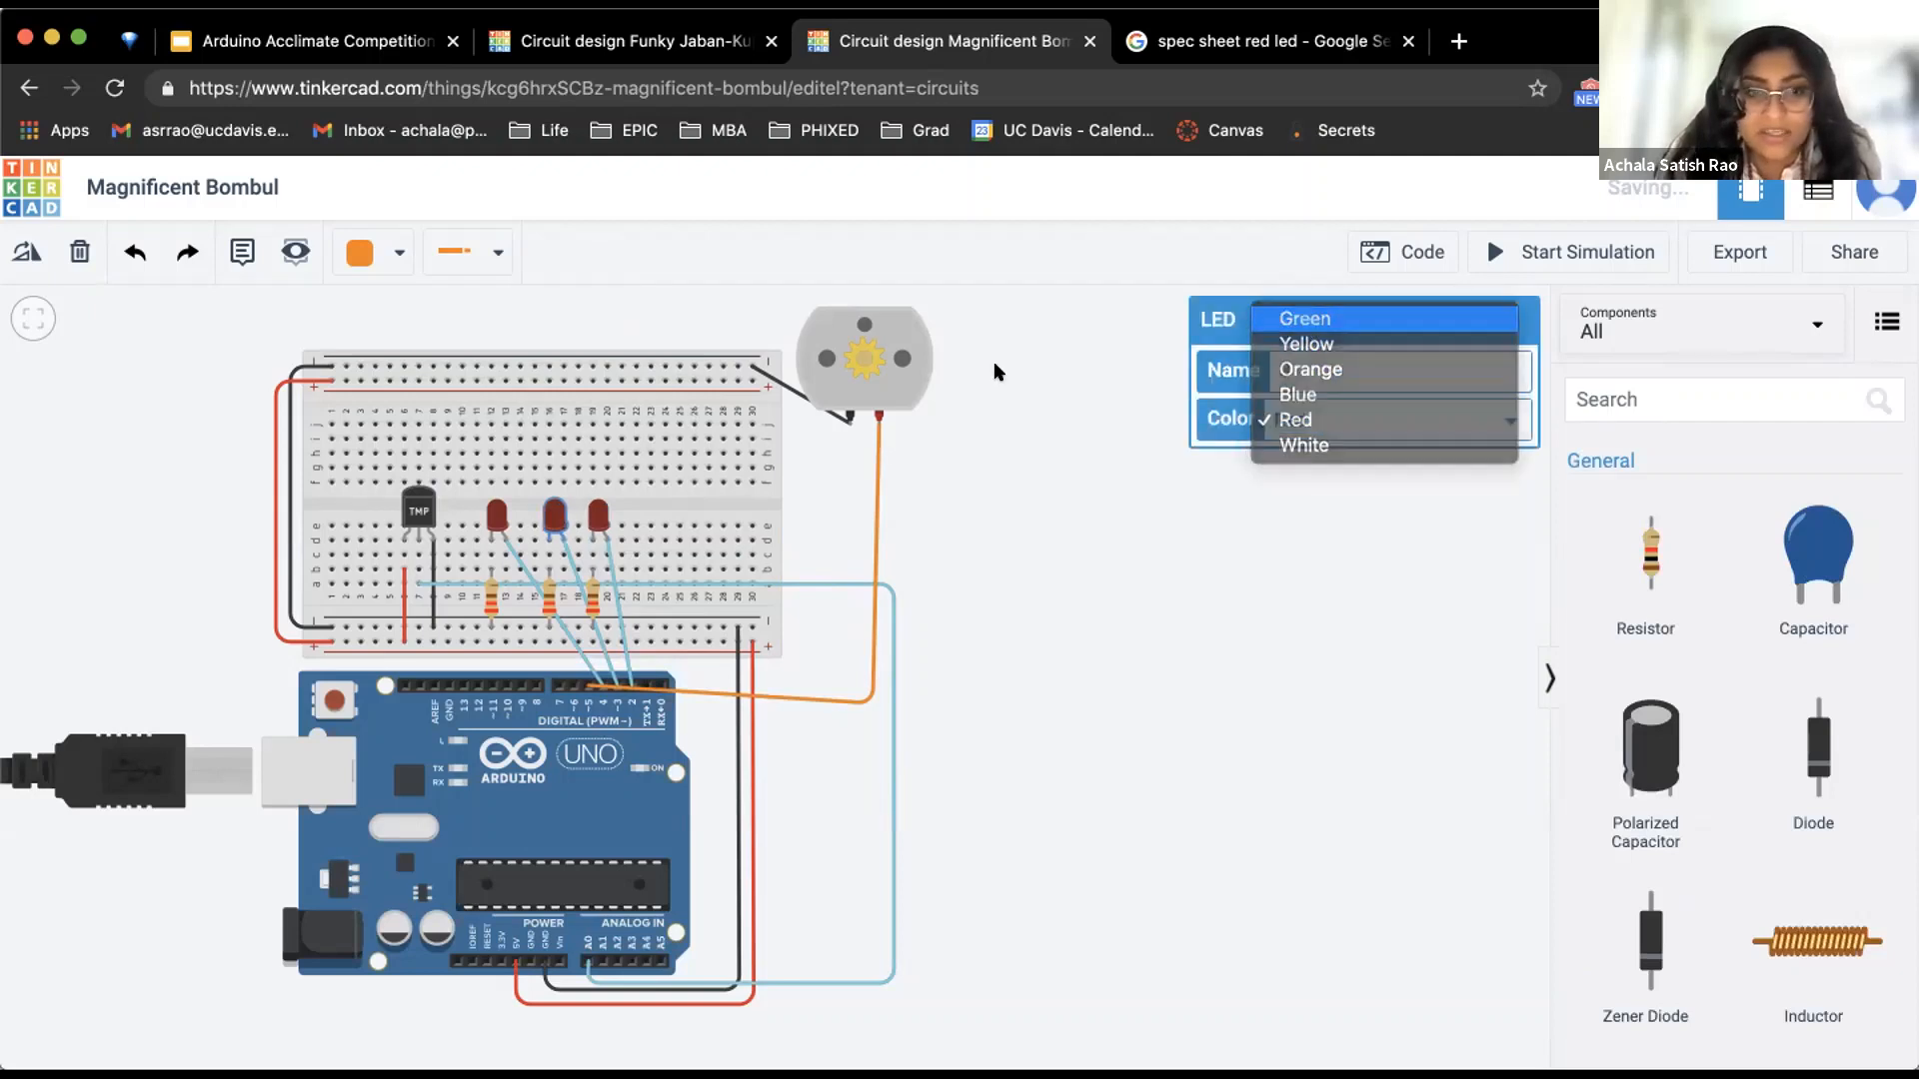
Run the simulation with the TMP36 temperature slider shown to check the LEDs and DC motor, and stop it
click(584, 517)
click(495, 520)
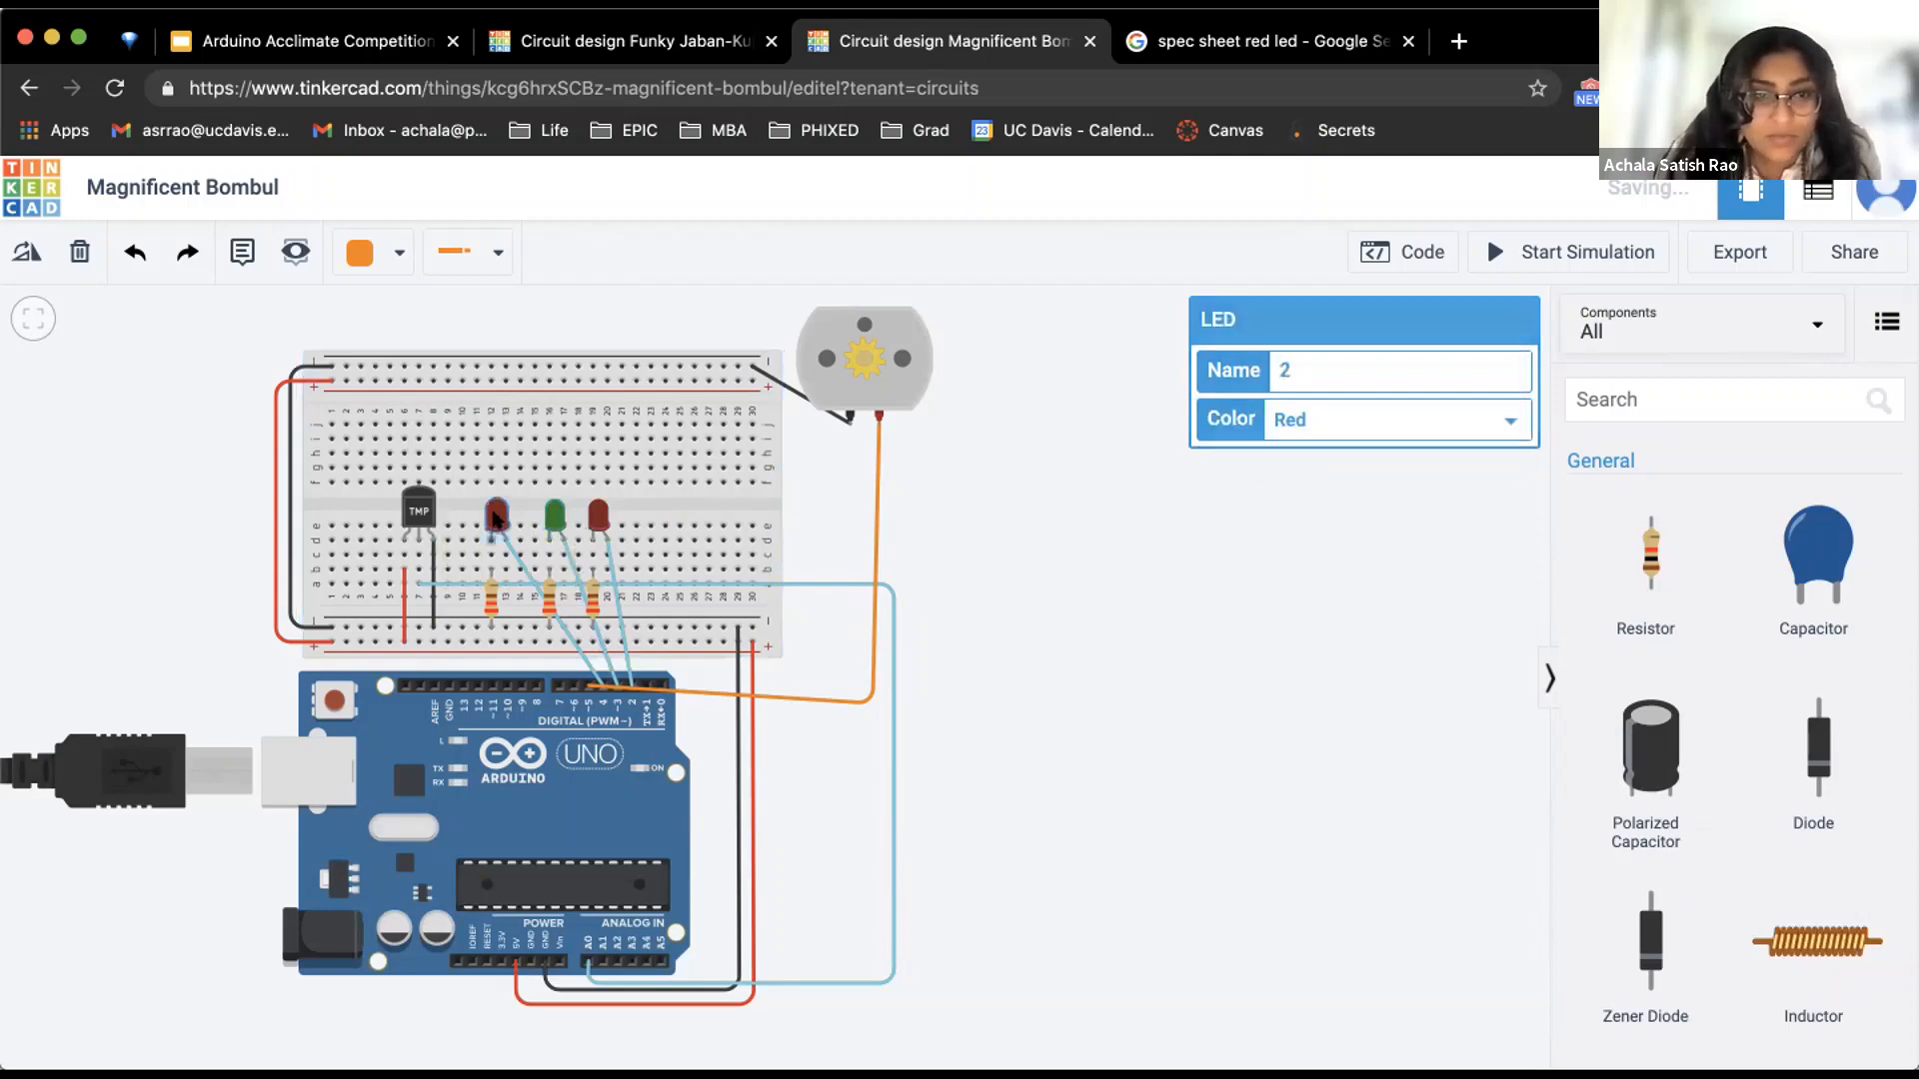
click(621, 454)
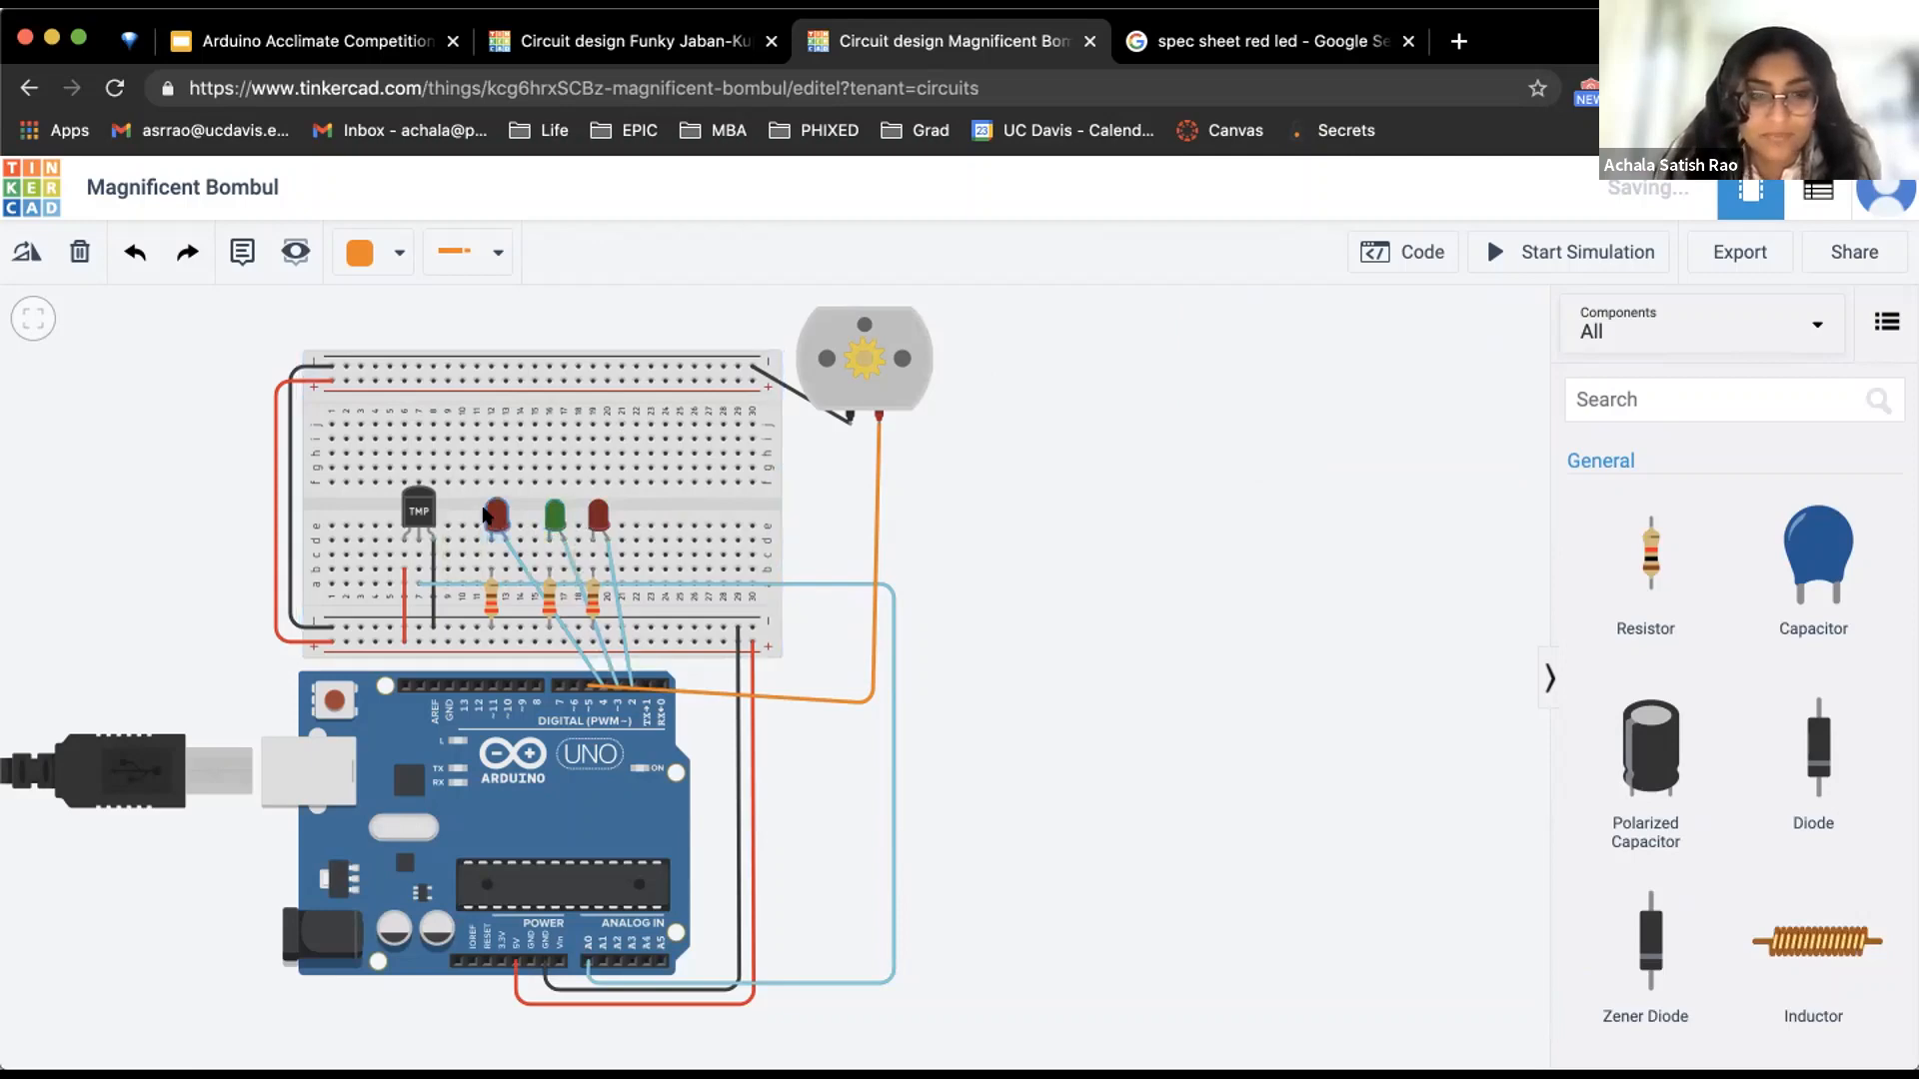
click(1534, 250)
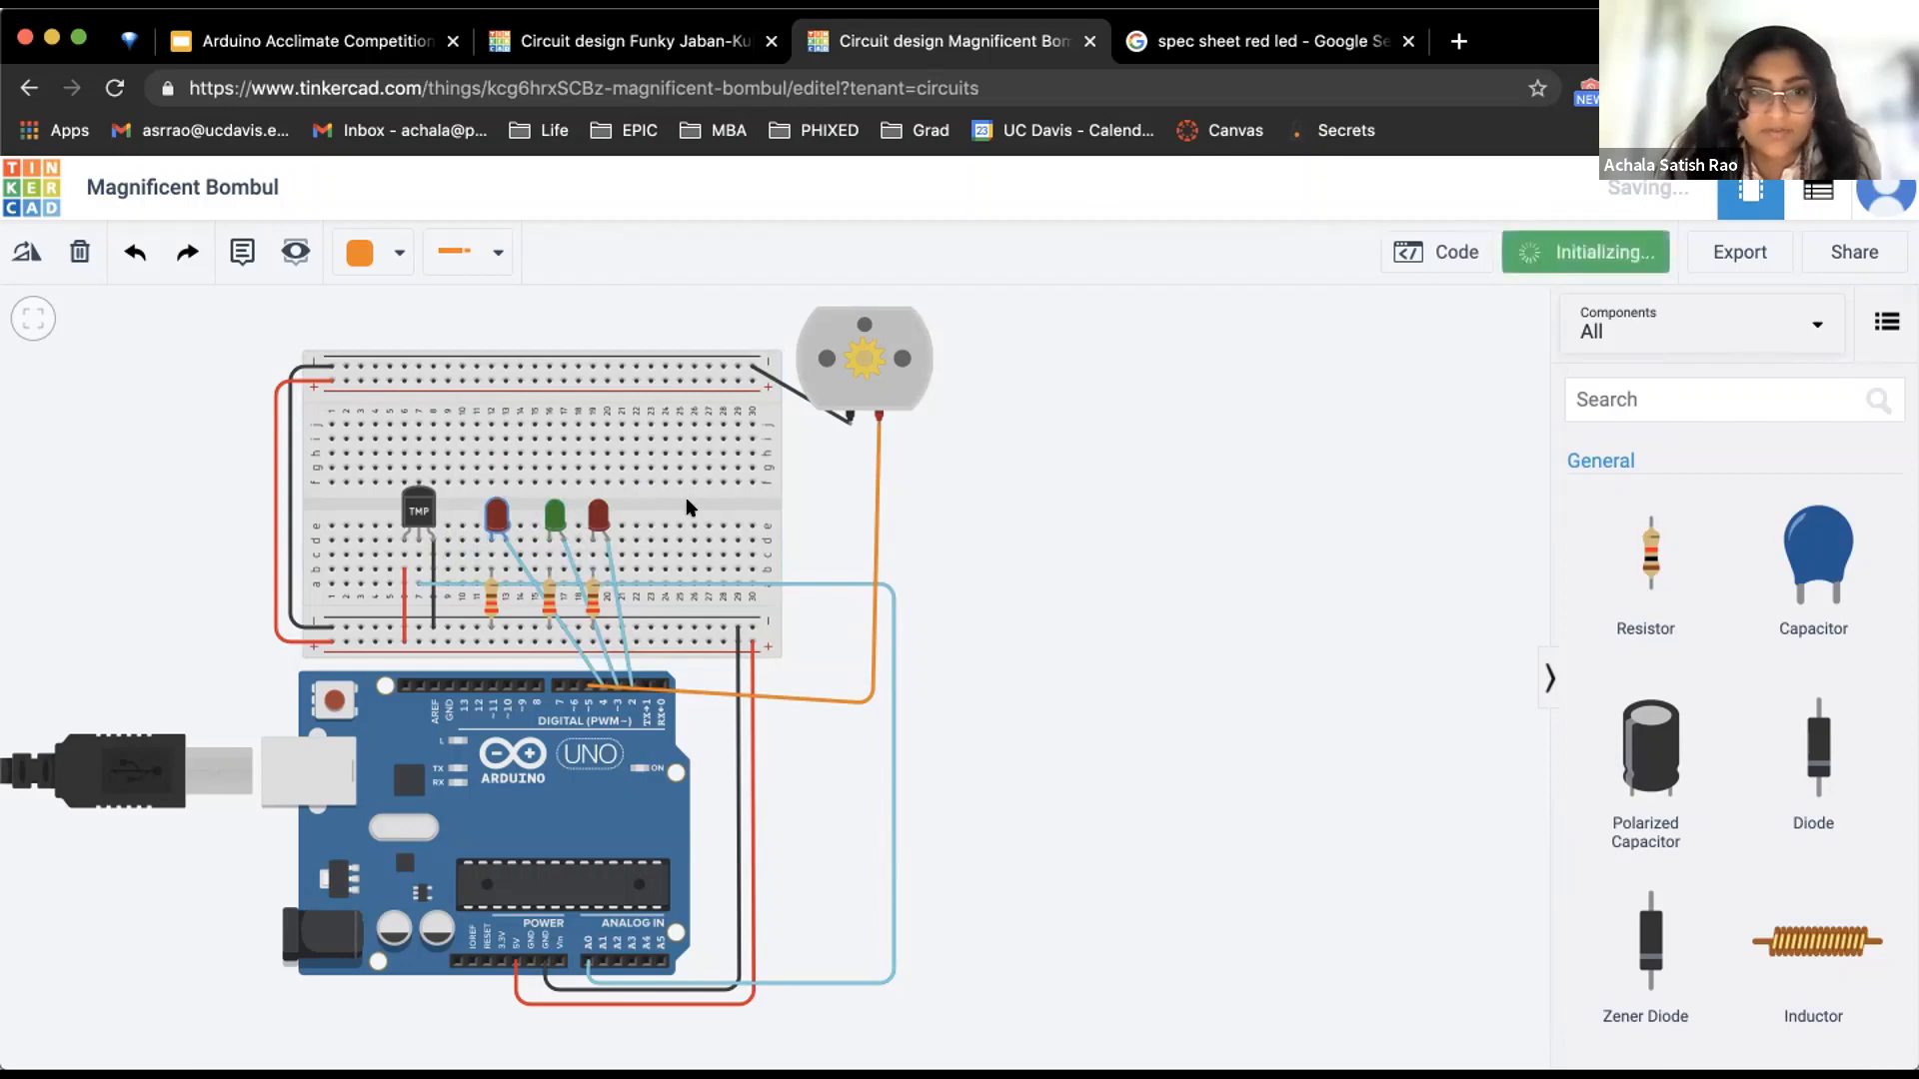
click(425, 505)
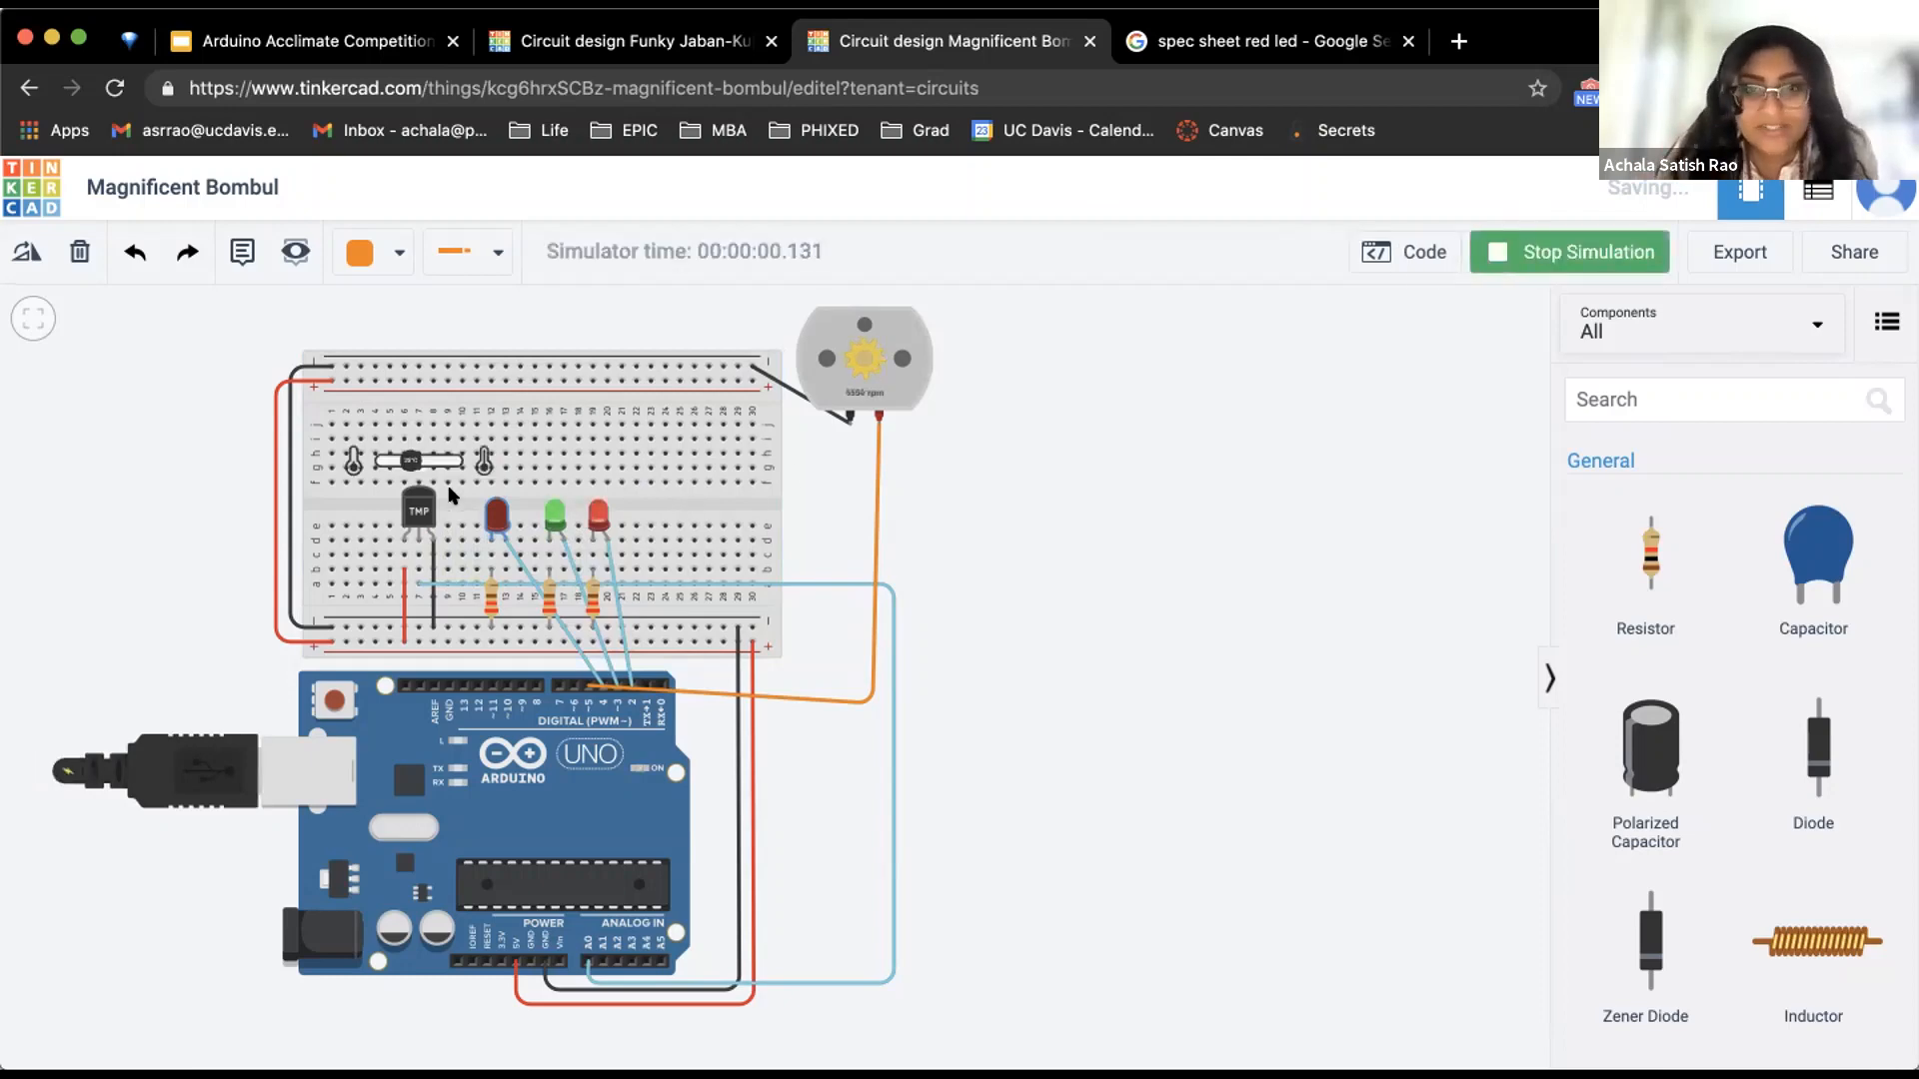
click(1514, 251)
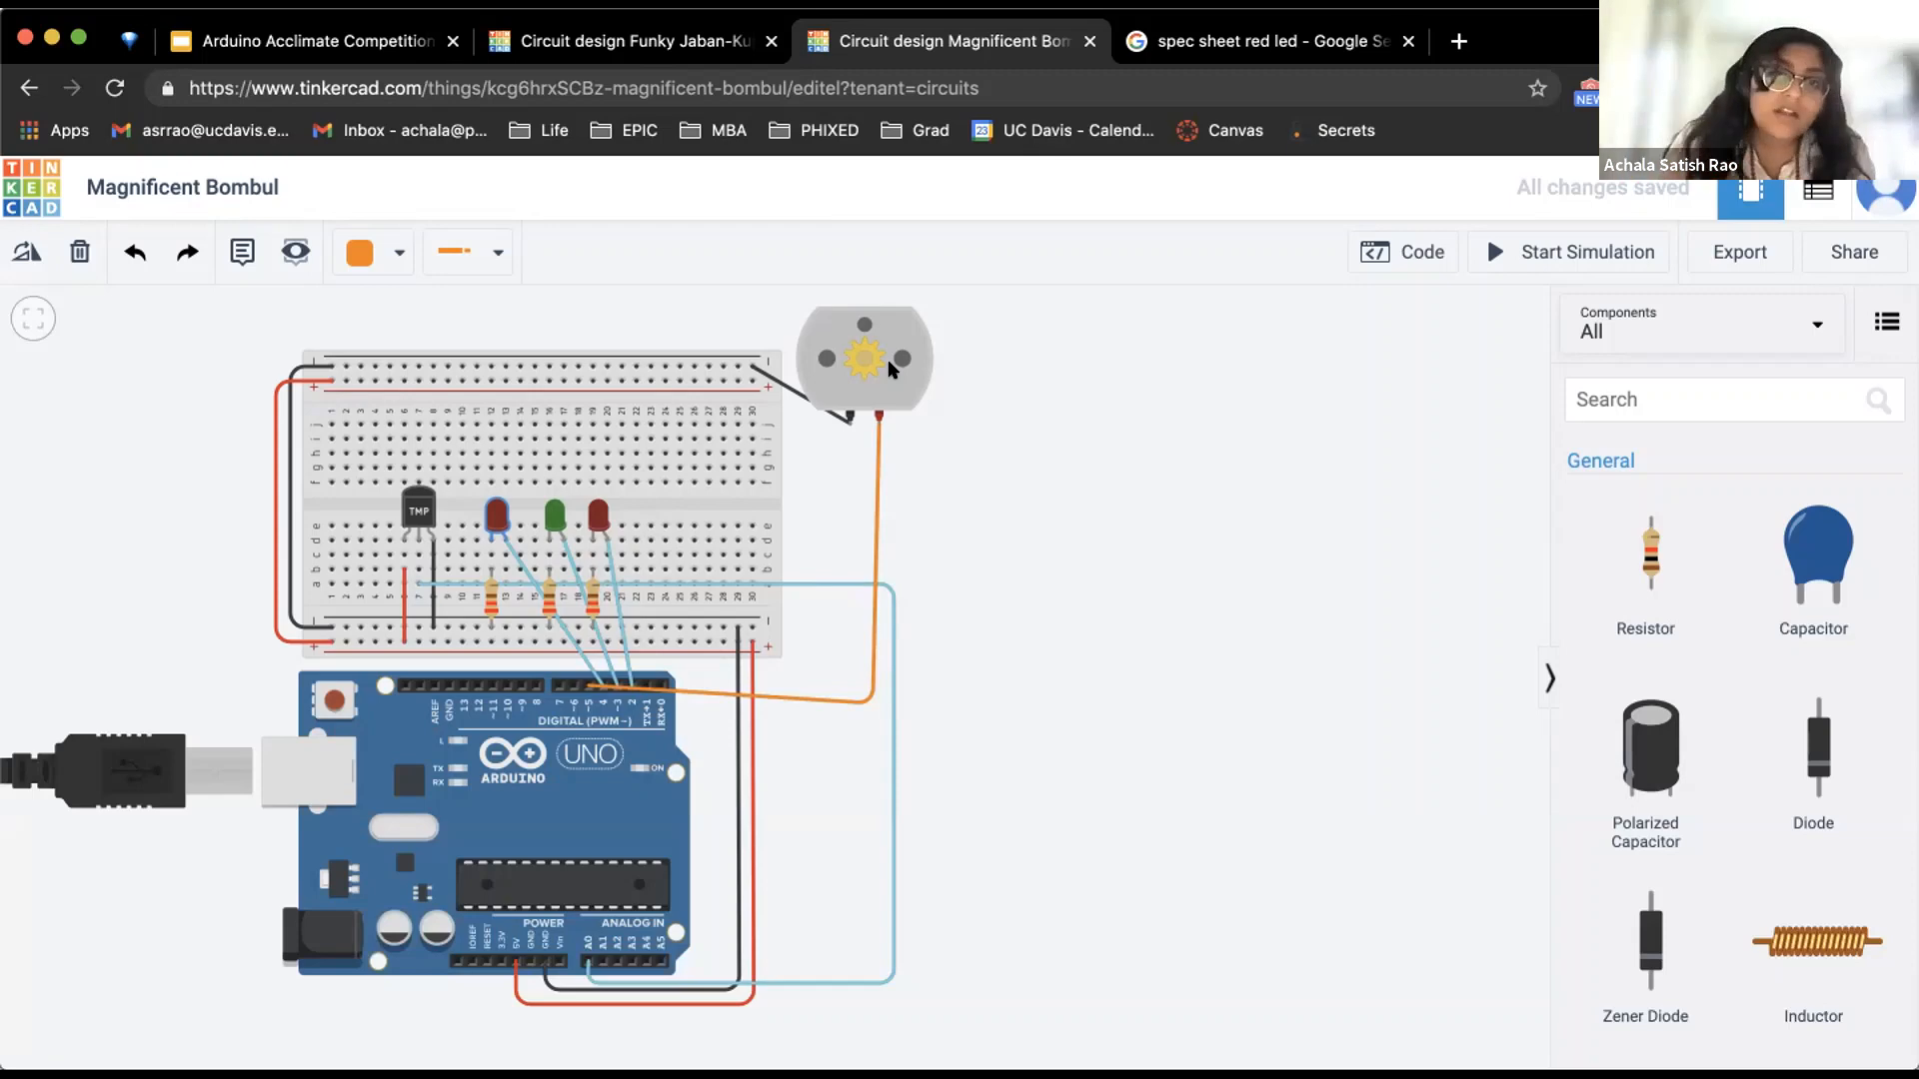
Show the code and review the temperature conditions with their digitalWrite statements, up to the voltage and temperature conversions
click(1409, 245)
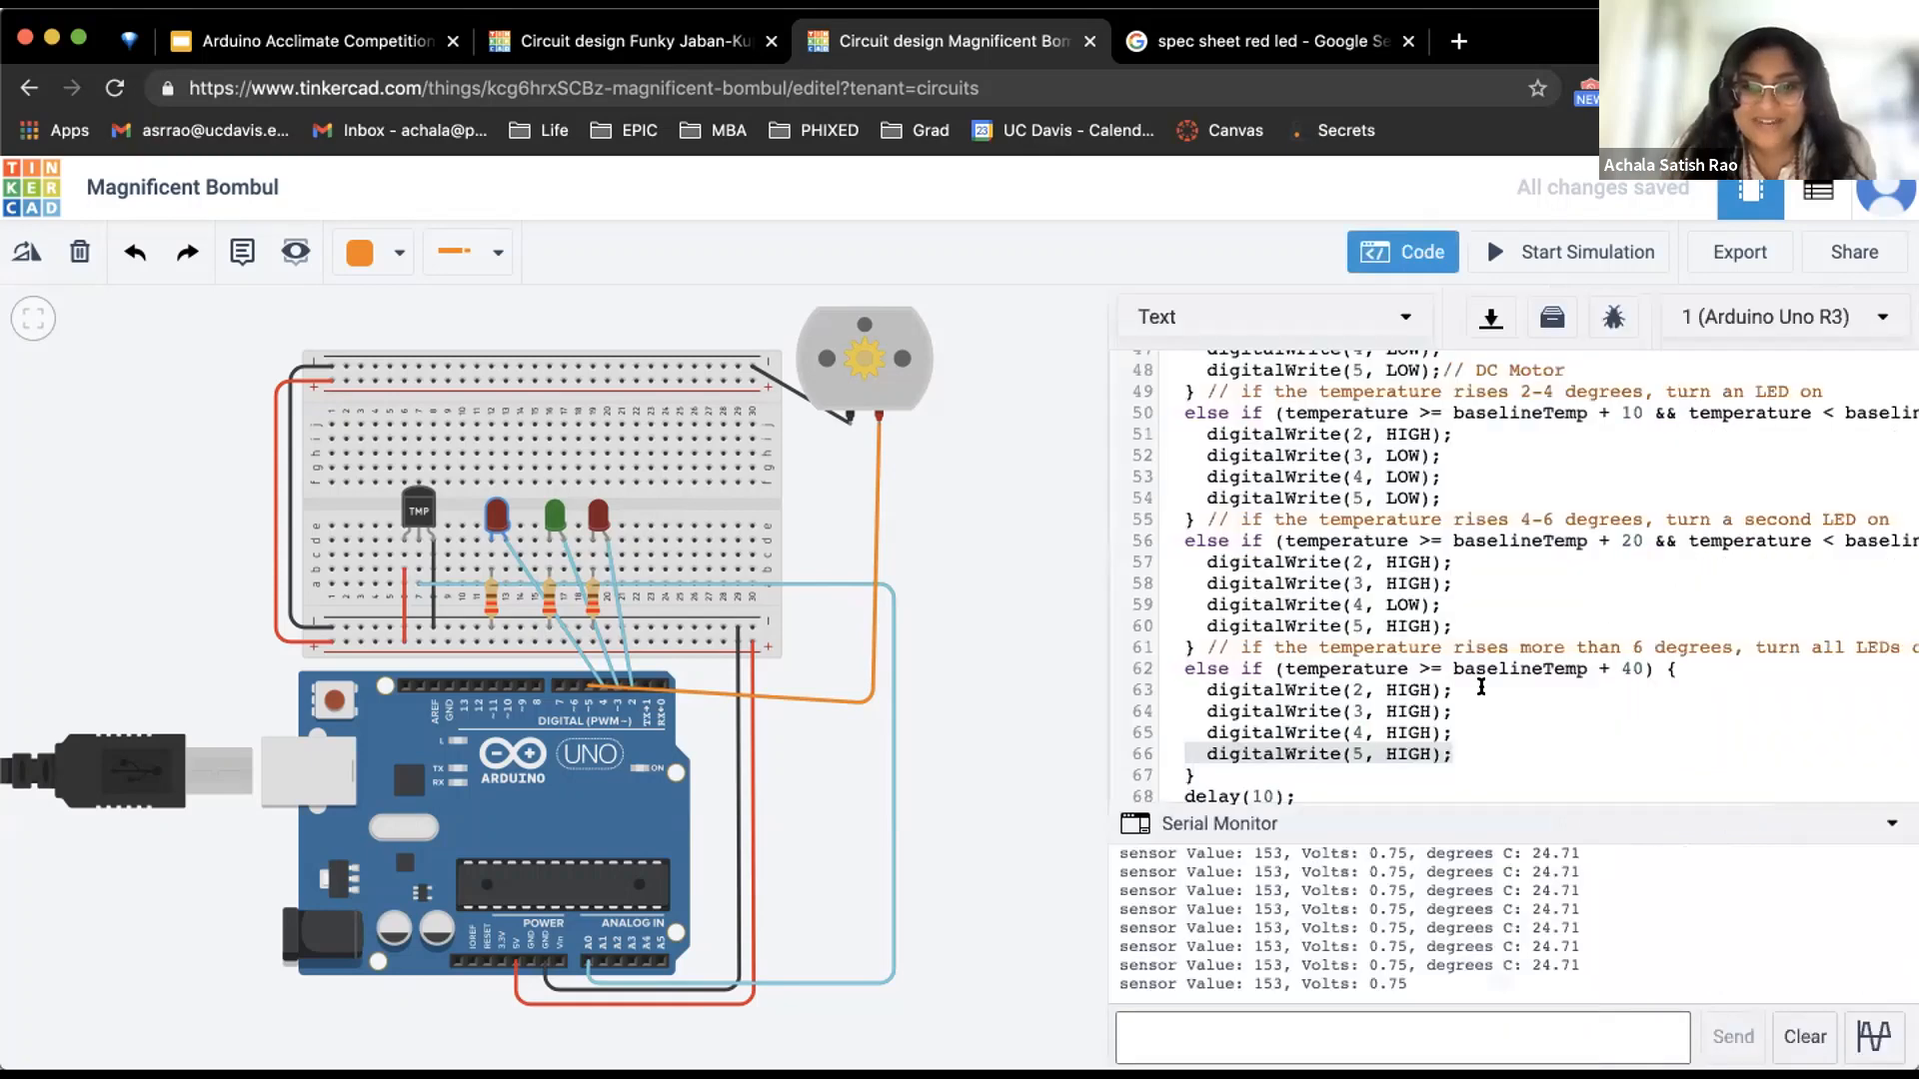
click(1482, 687)
scroll(1481, 687, down, 1)
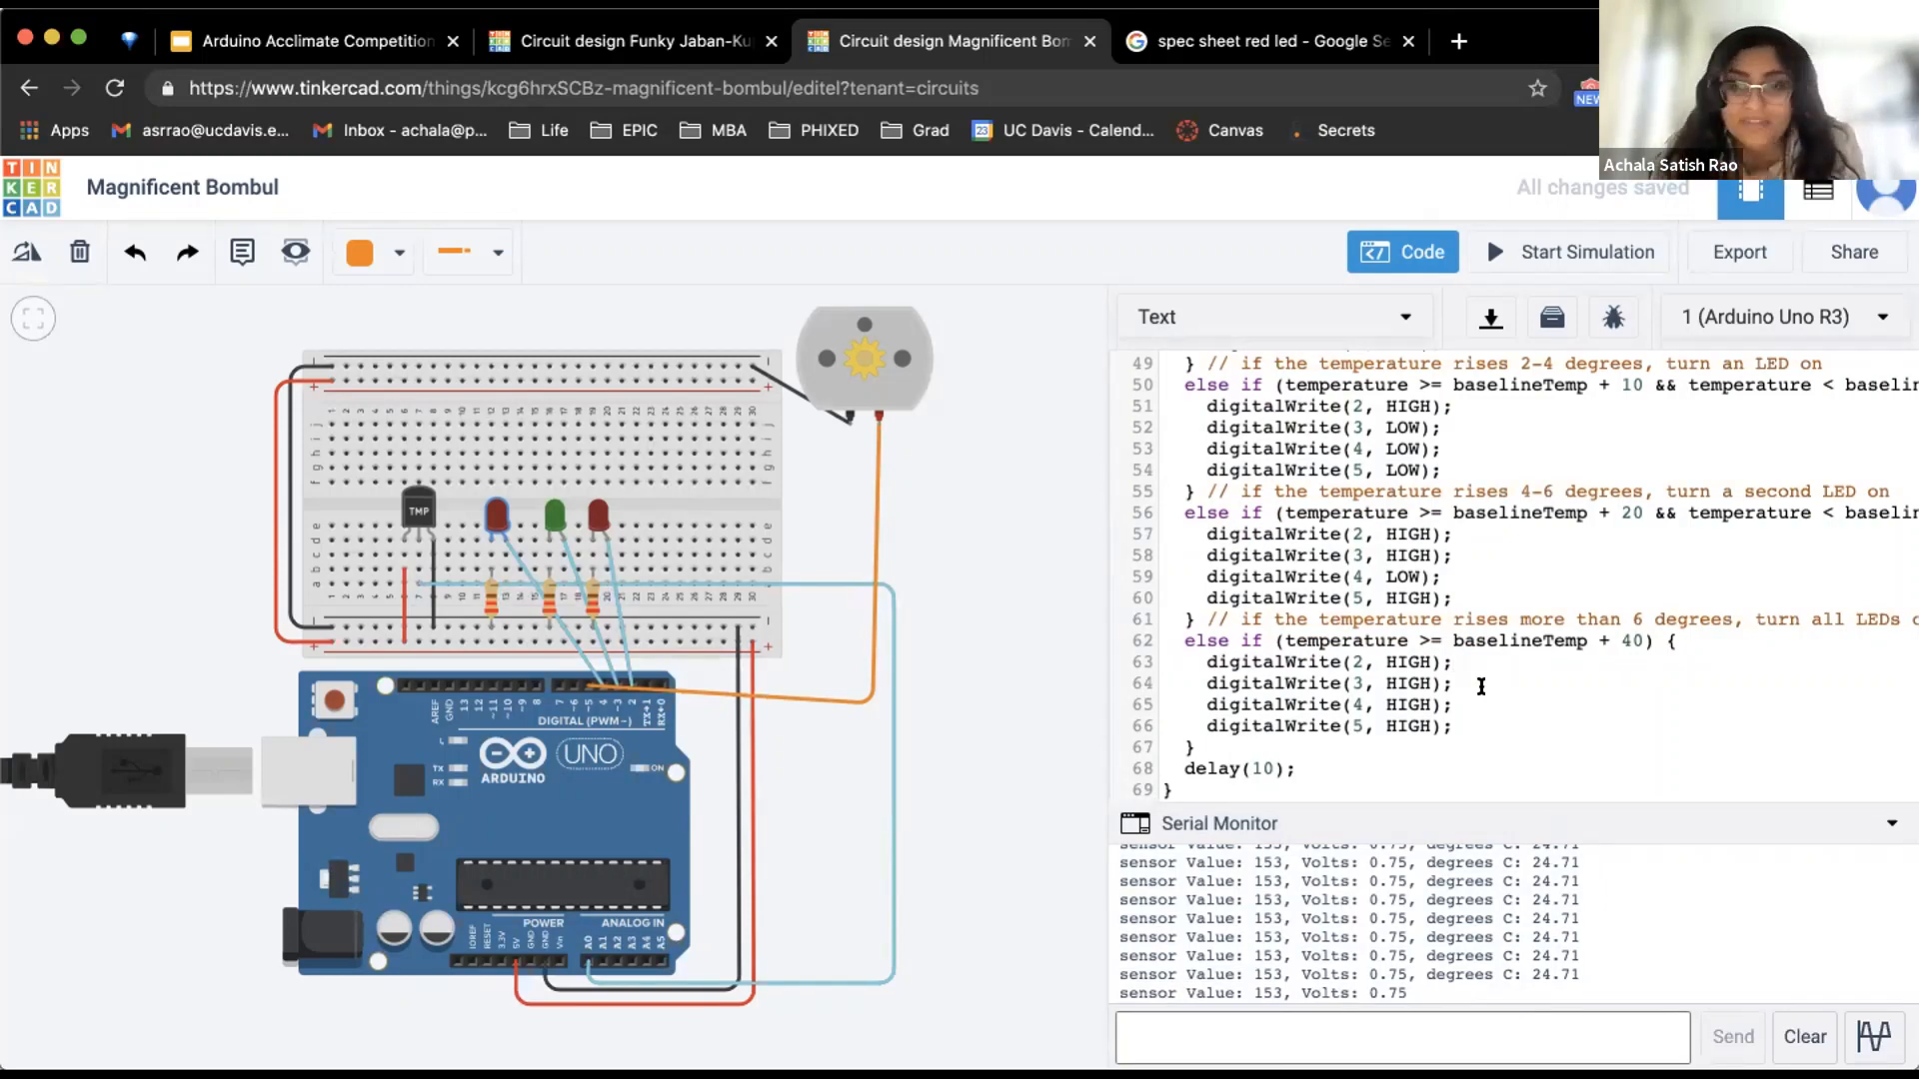
scroll(1482, 687, up, 3)
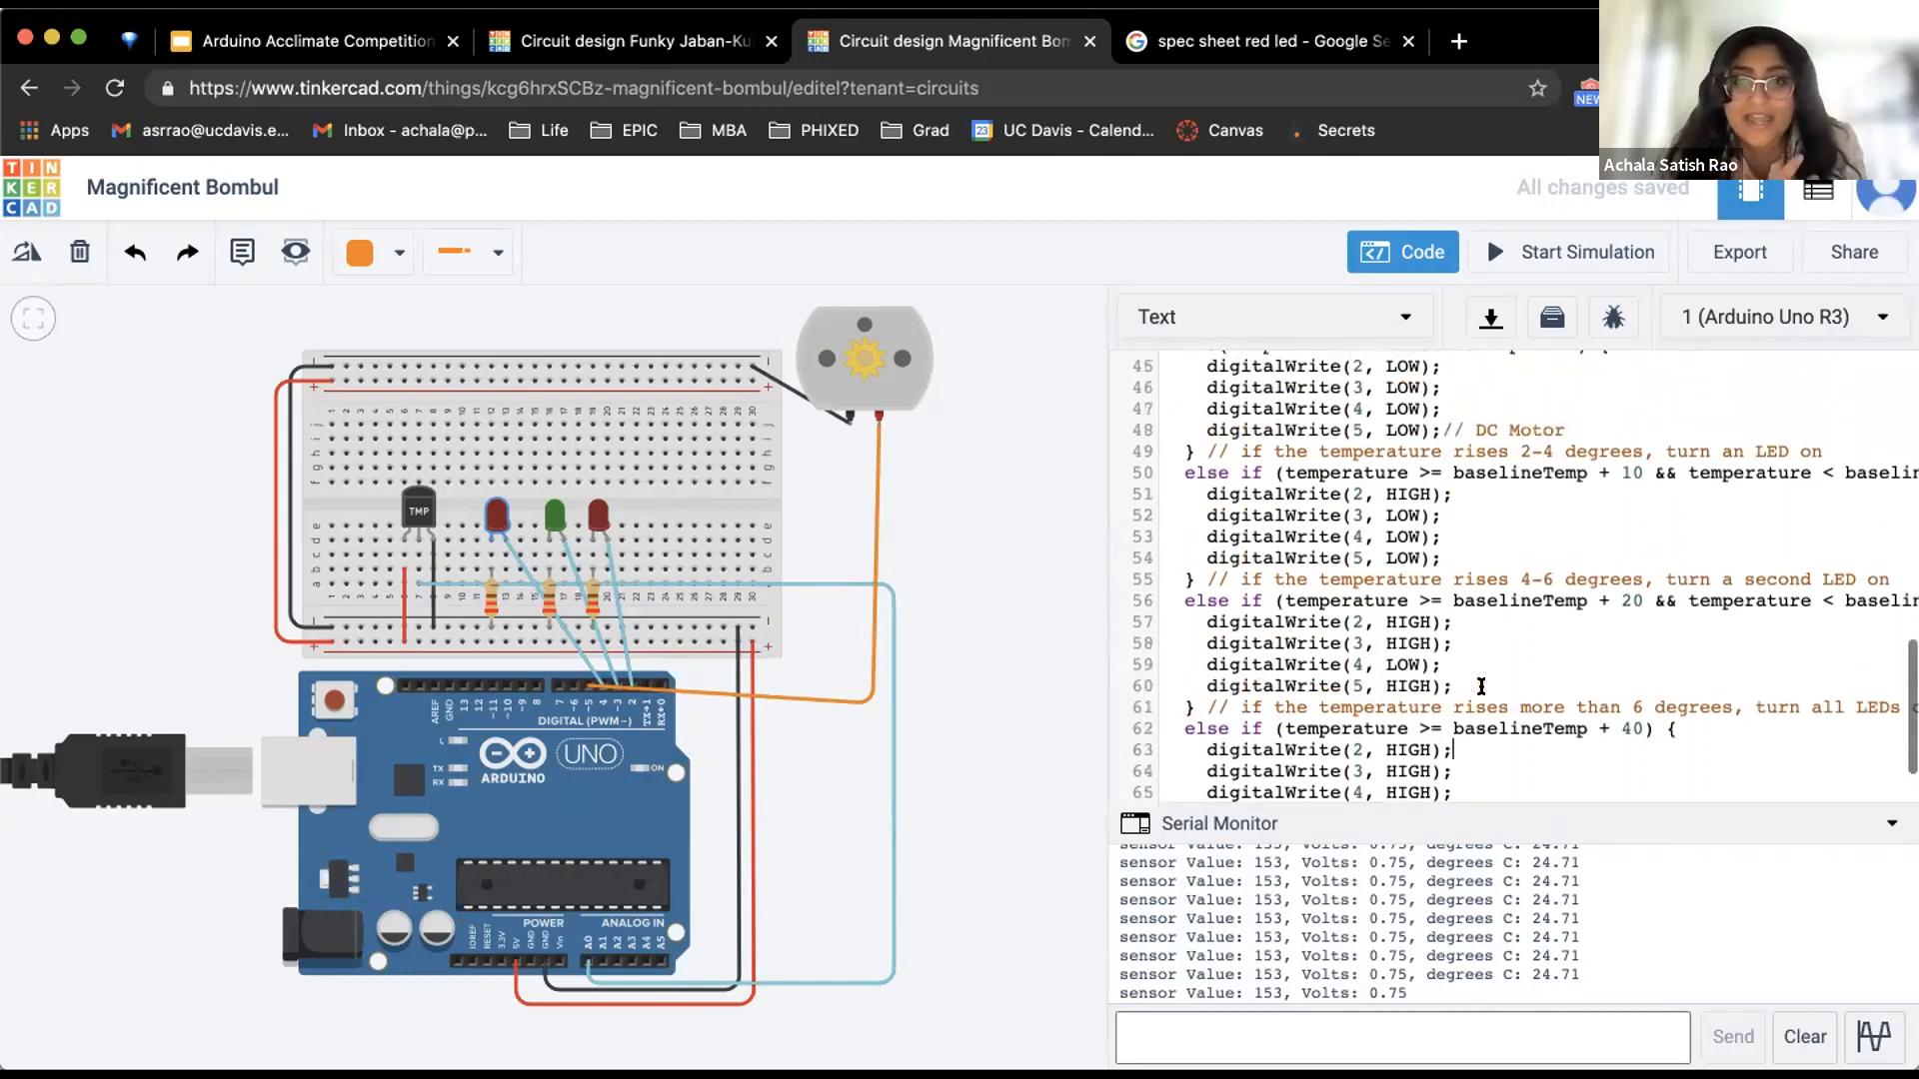
scroll(1481, 686, up, 5)
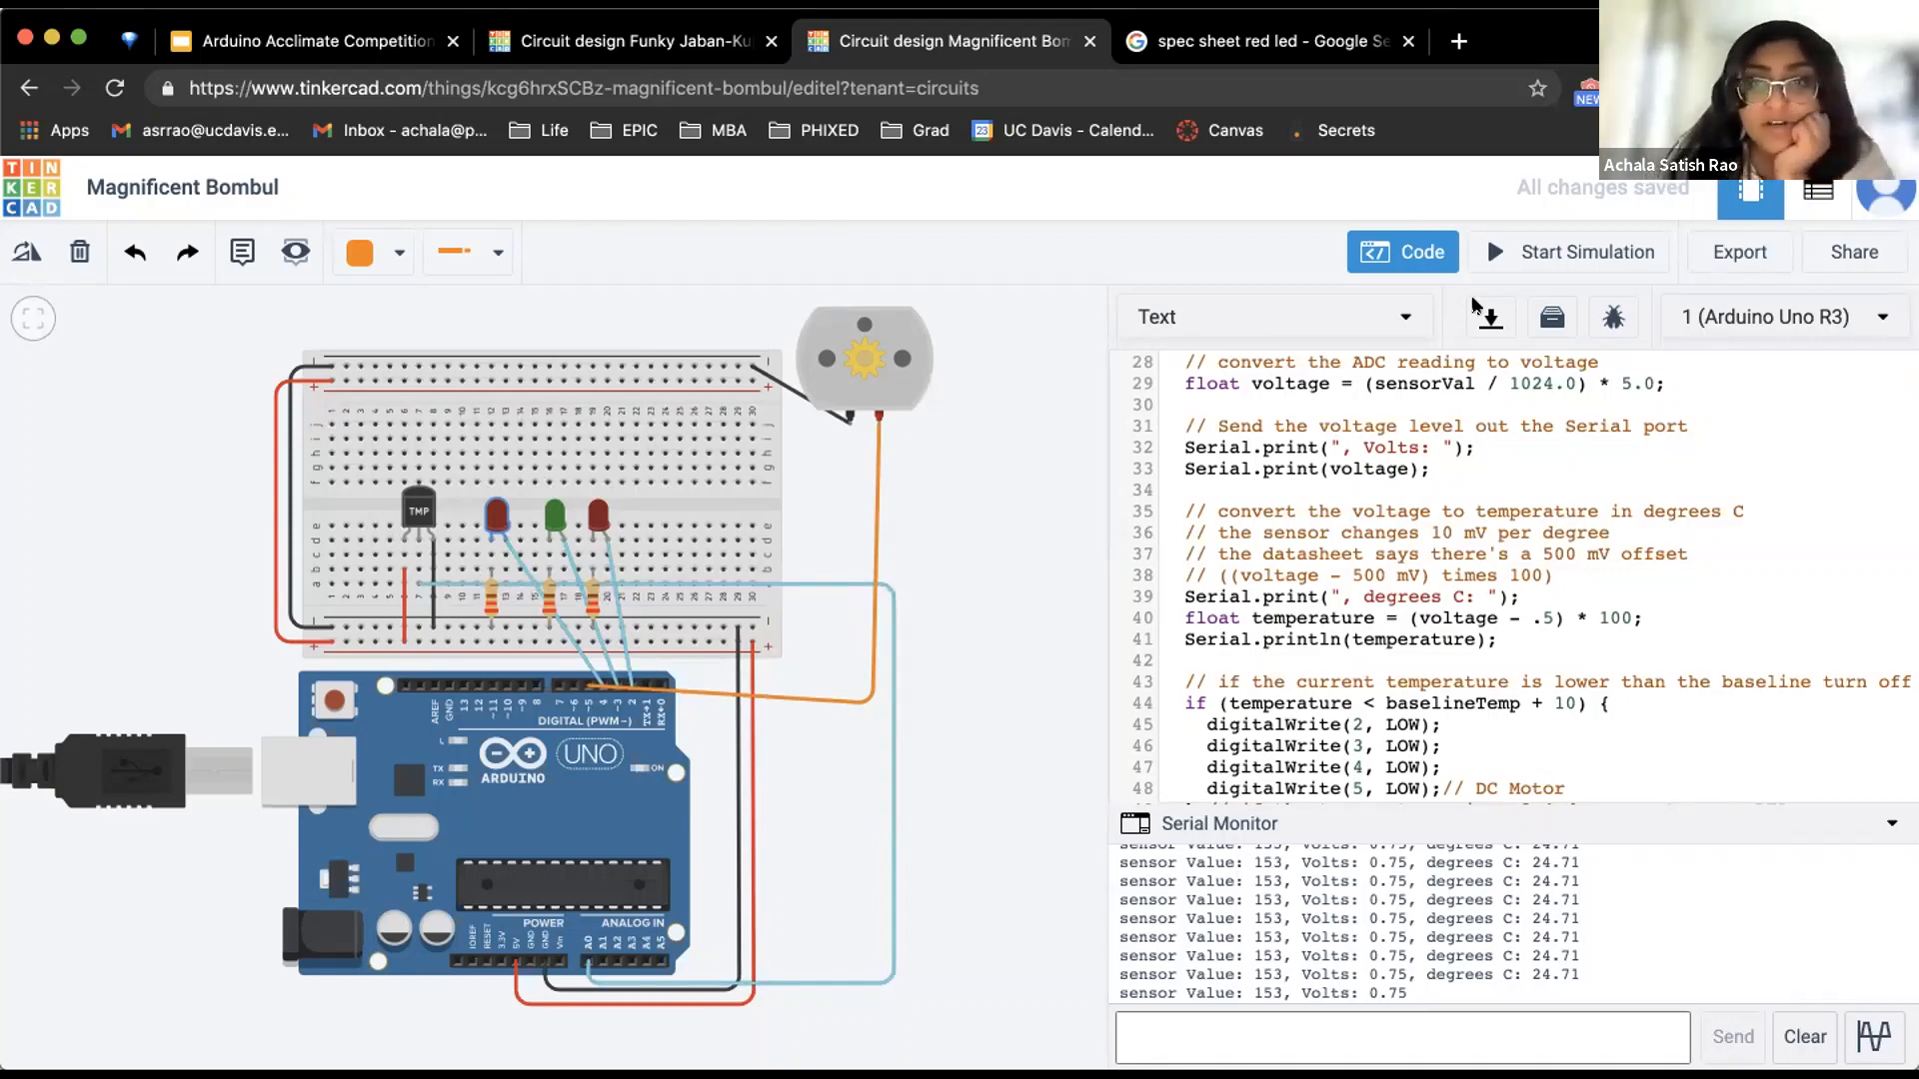
Hide the code, search the components for "micro" and place a blue Micro Servo beside the circuit
click(1410, 257)
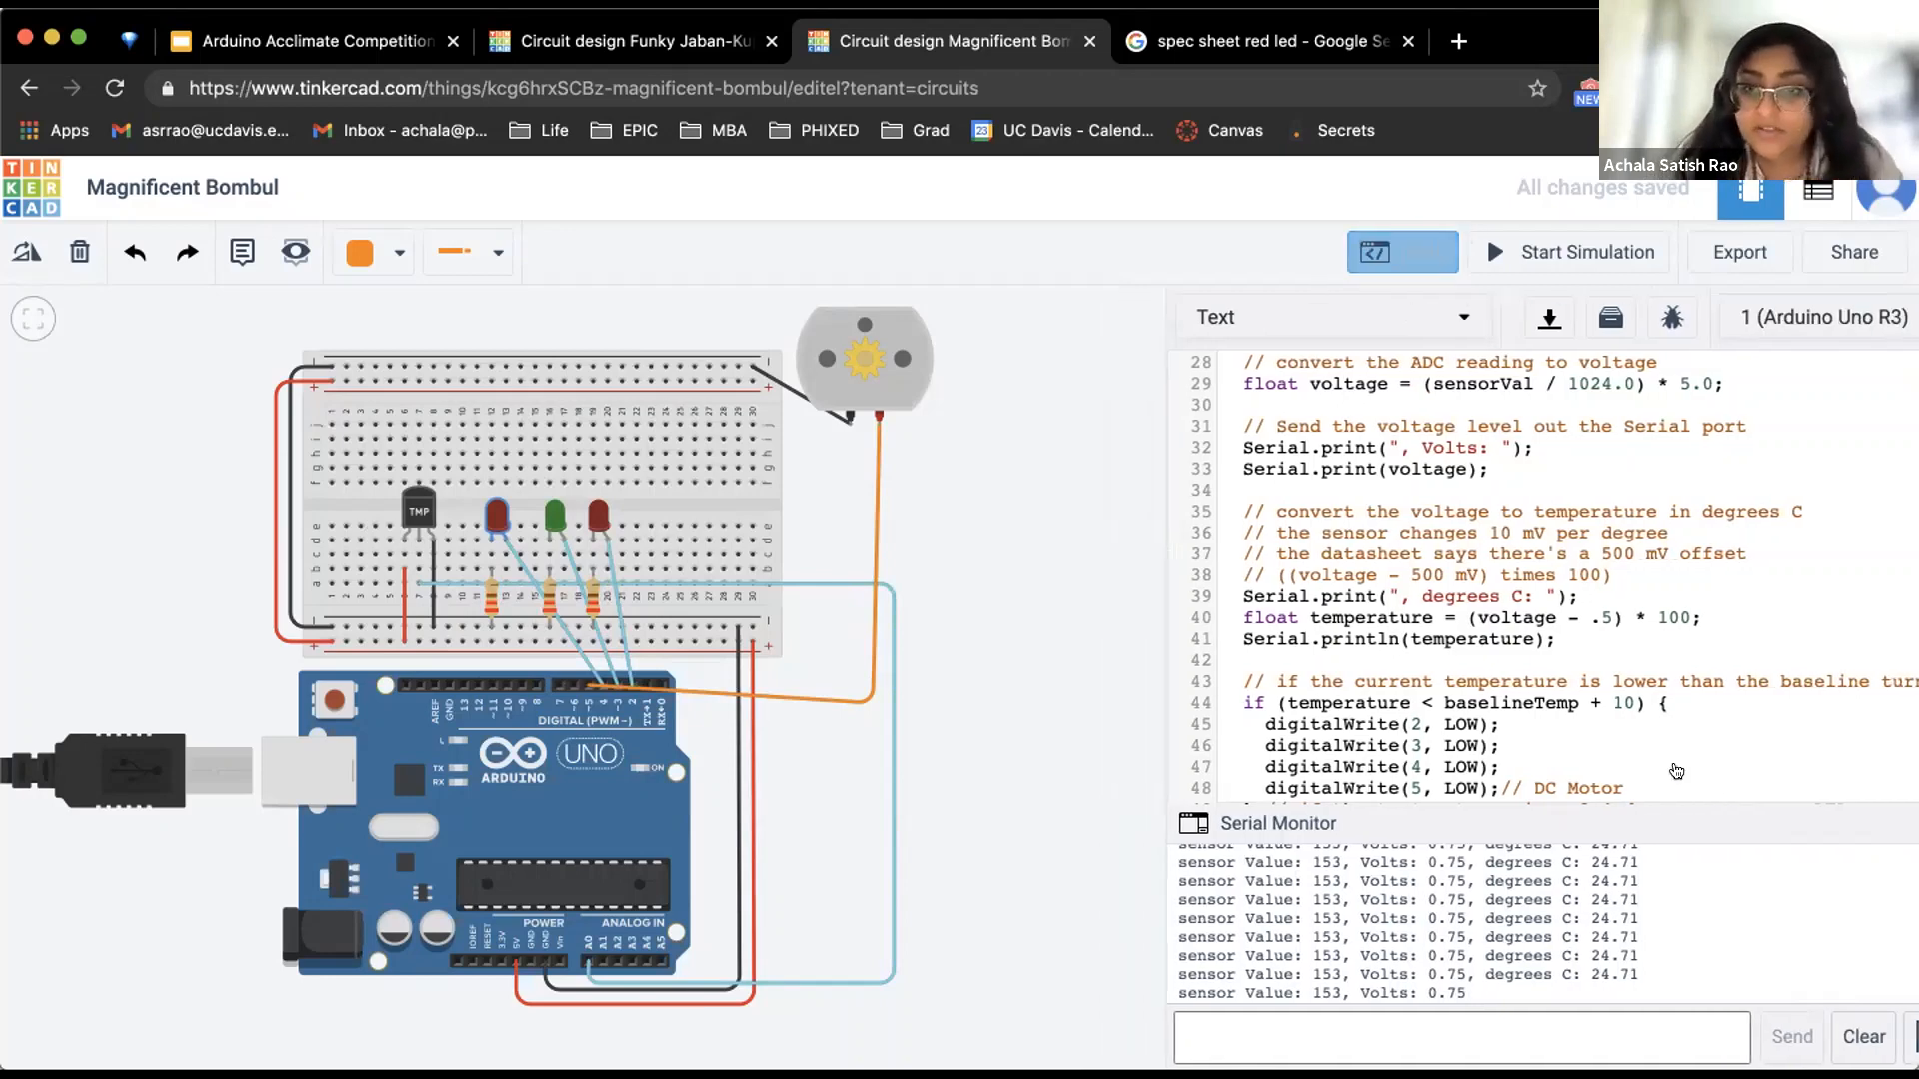
click(1714, 388)
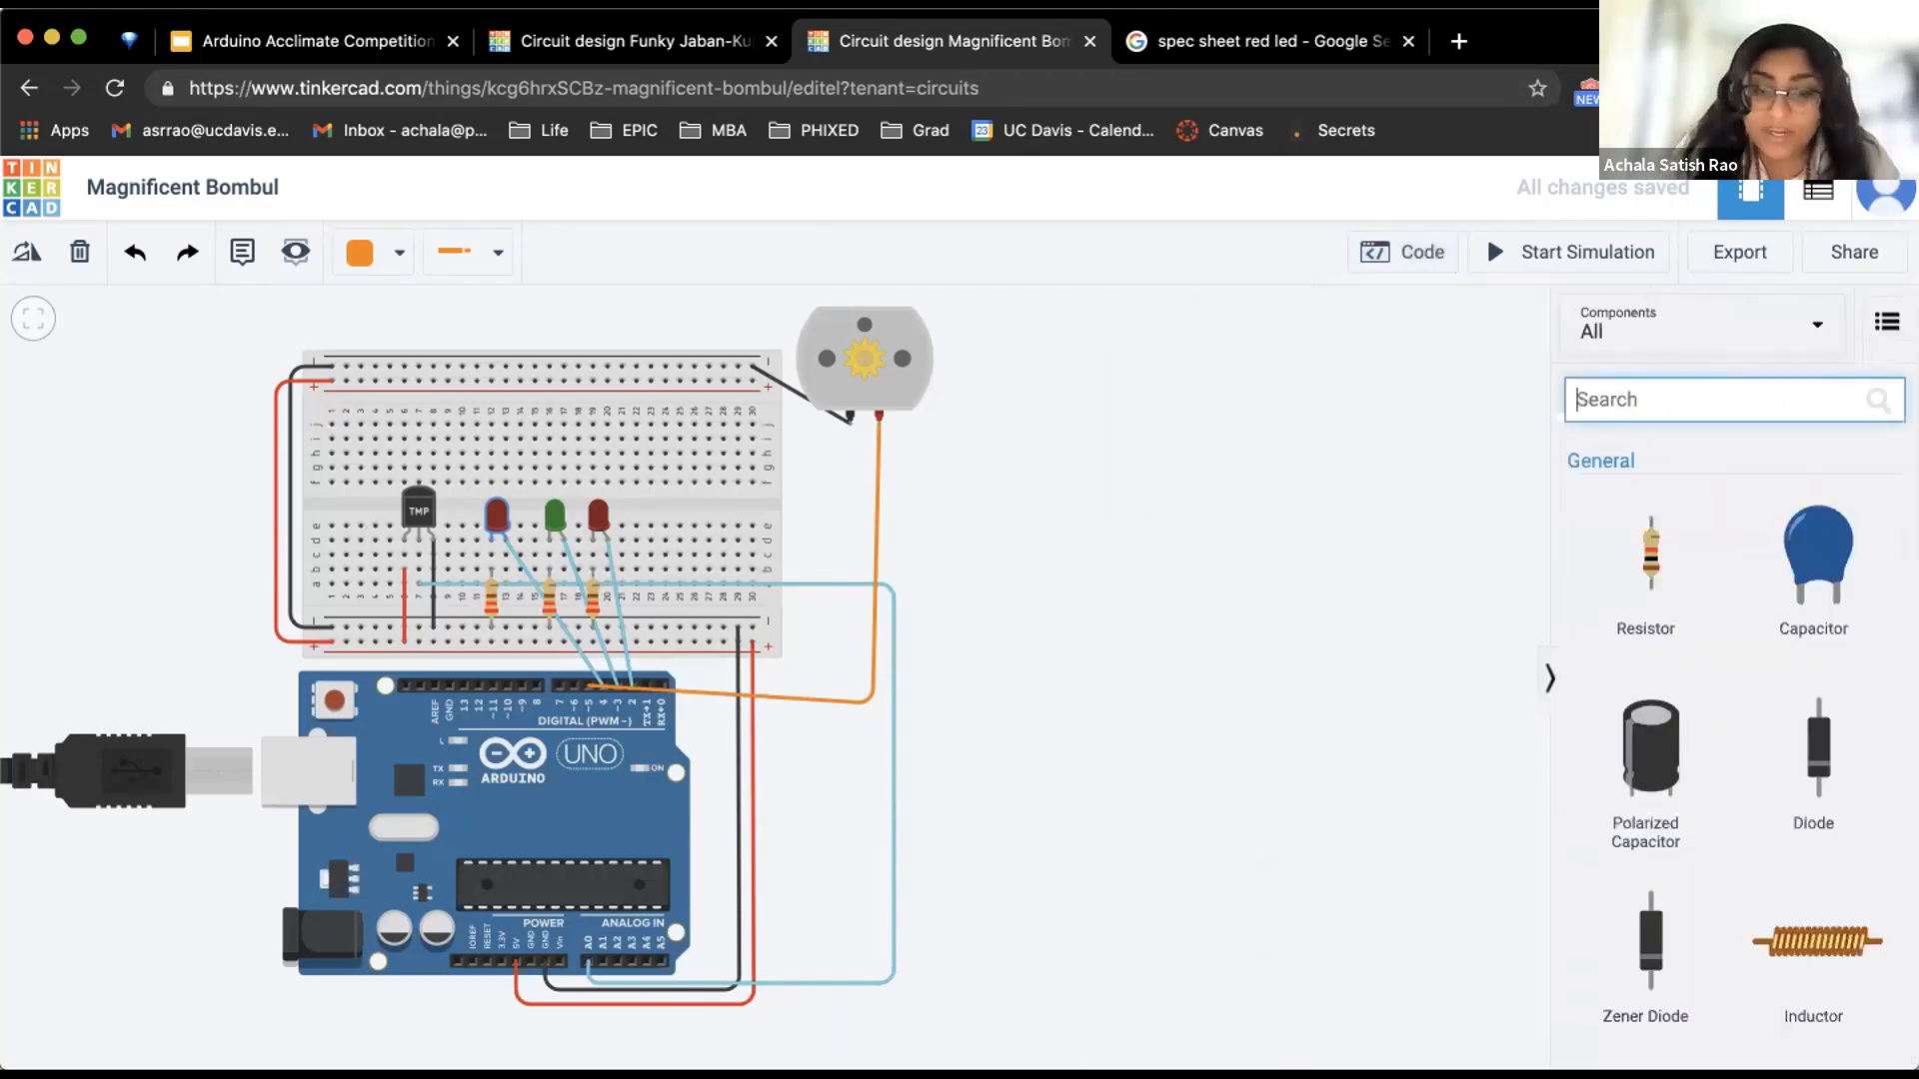
text(mirco)
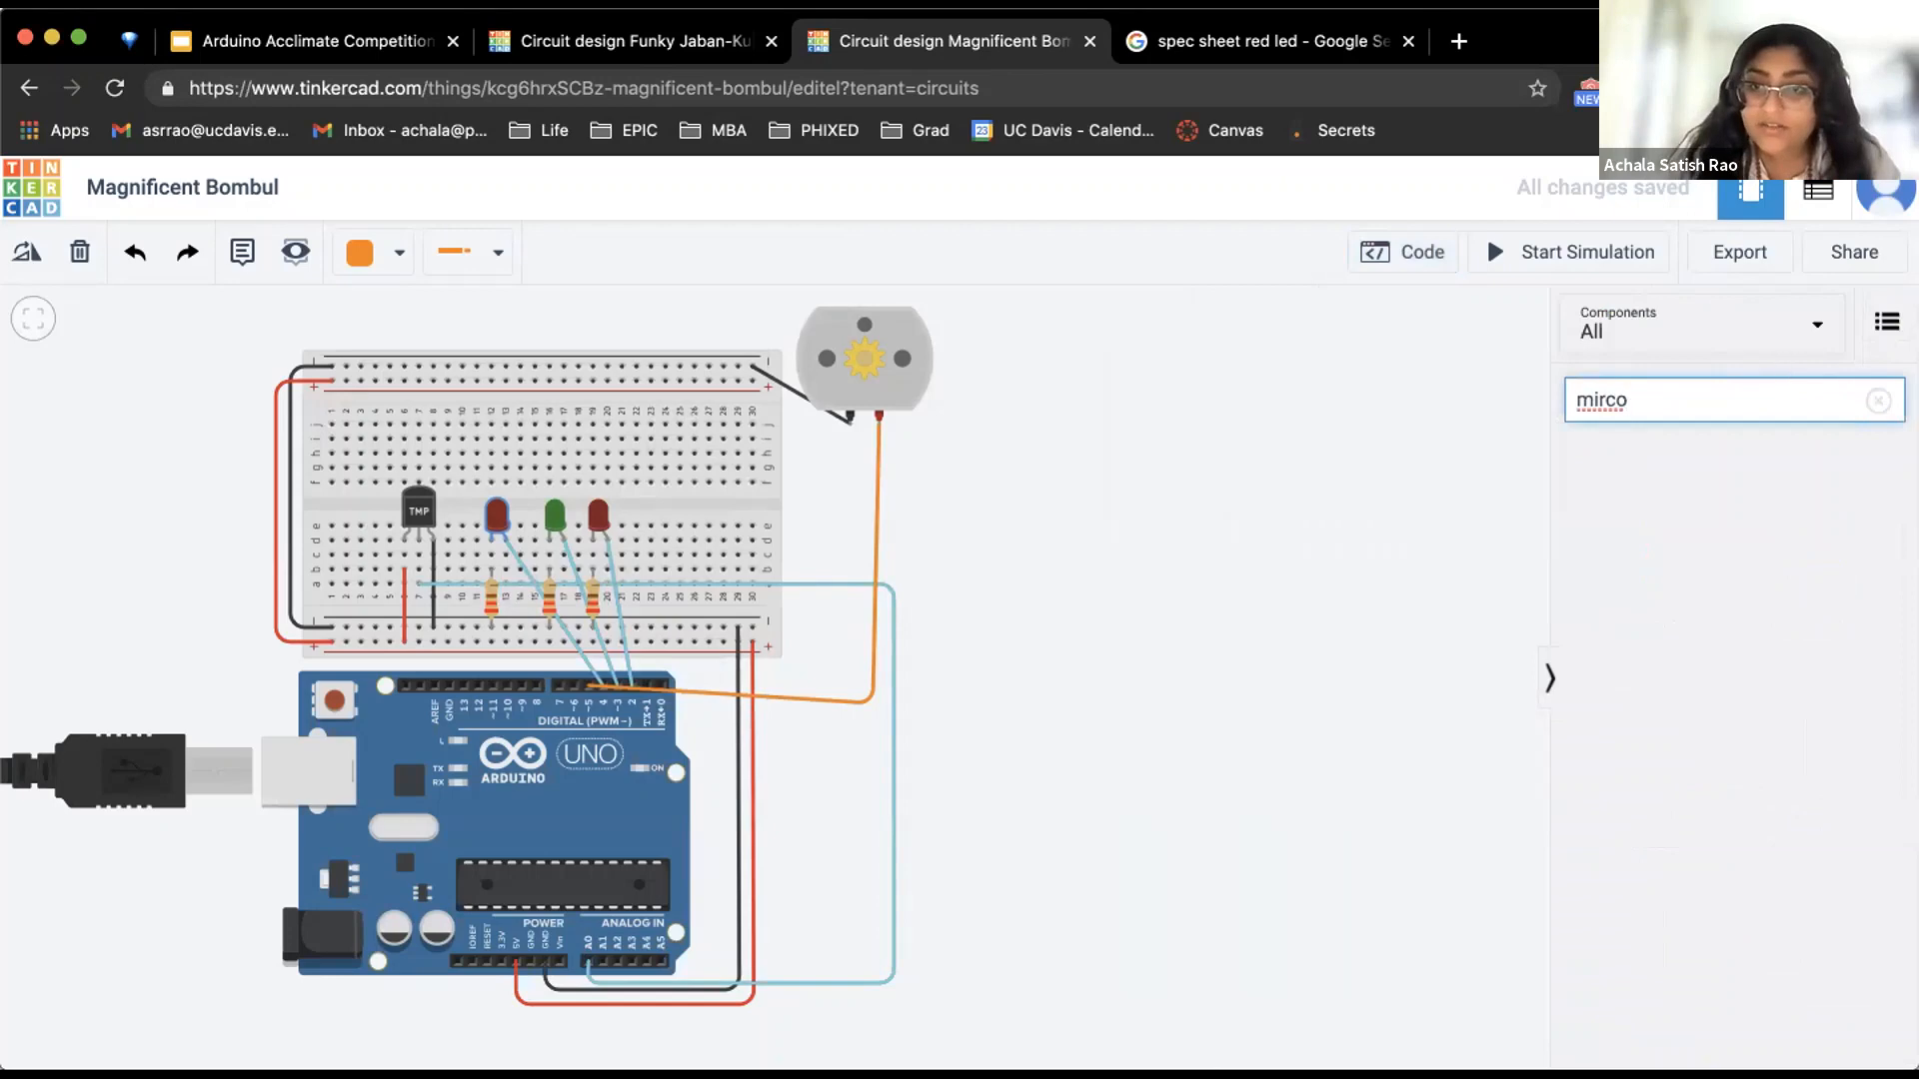
key(BackSpace)
key(BackSpace)
key(BackSpace)
text(cro)
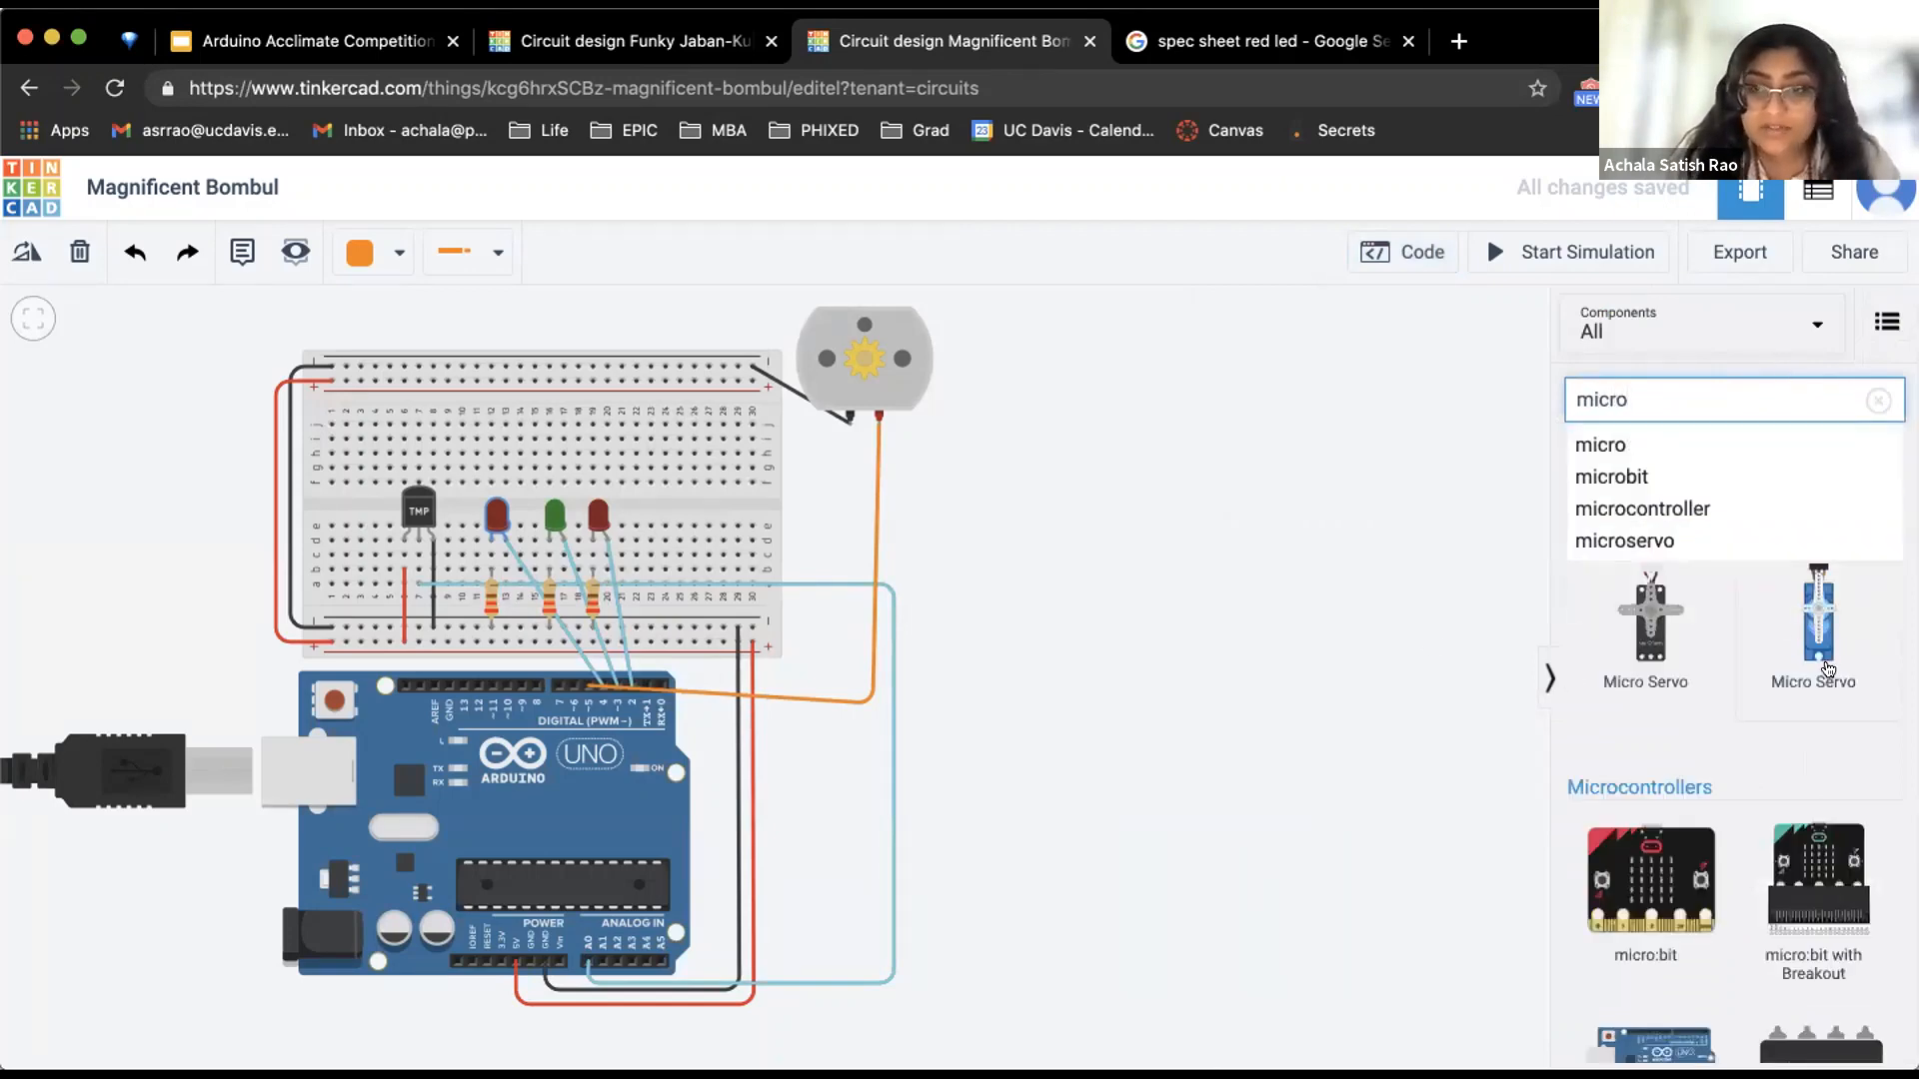
click(1816, 620)
click(1148, 613)
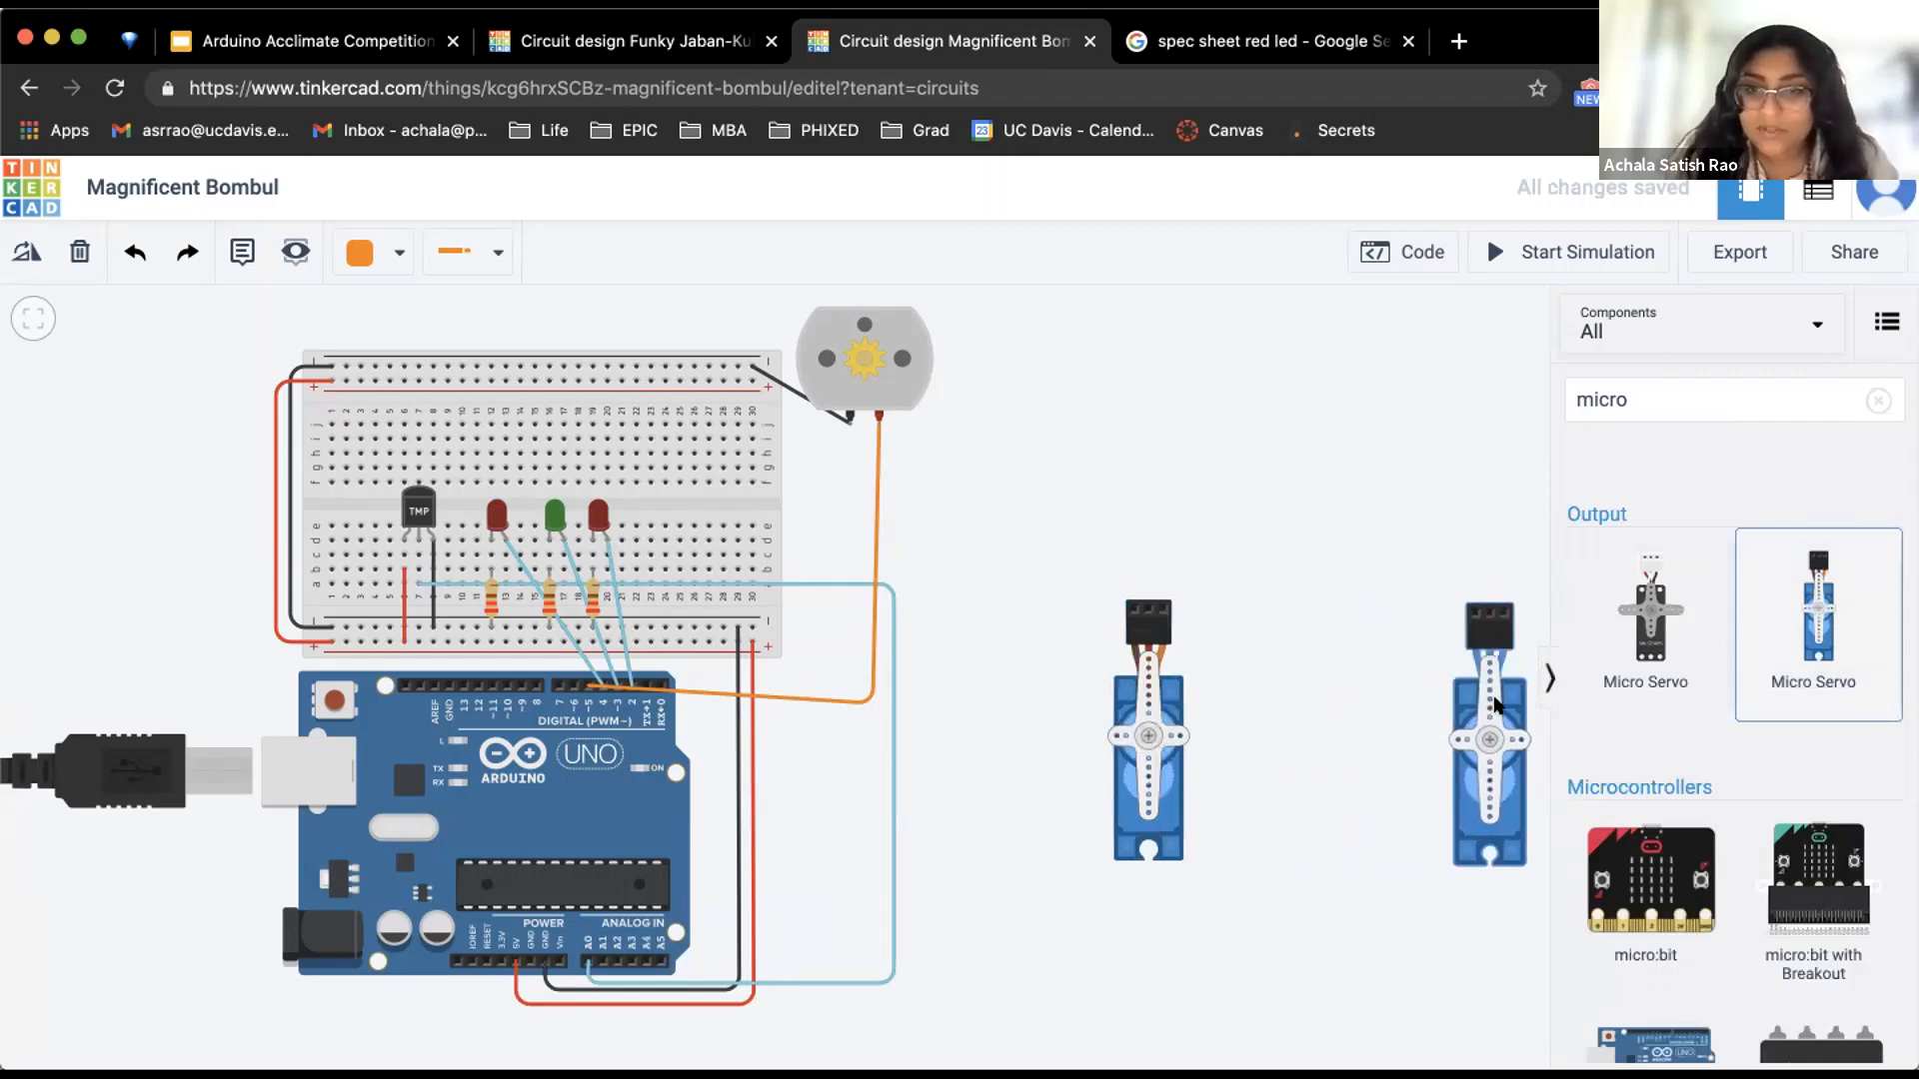
Delete the extra second Micro Servo, keeping only the one nearer the circuit
click(1460, 718)
click(1460, 719)
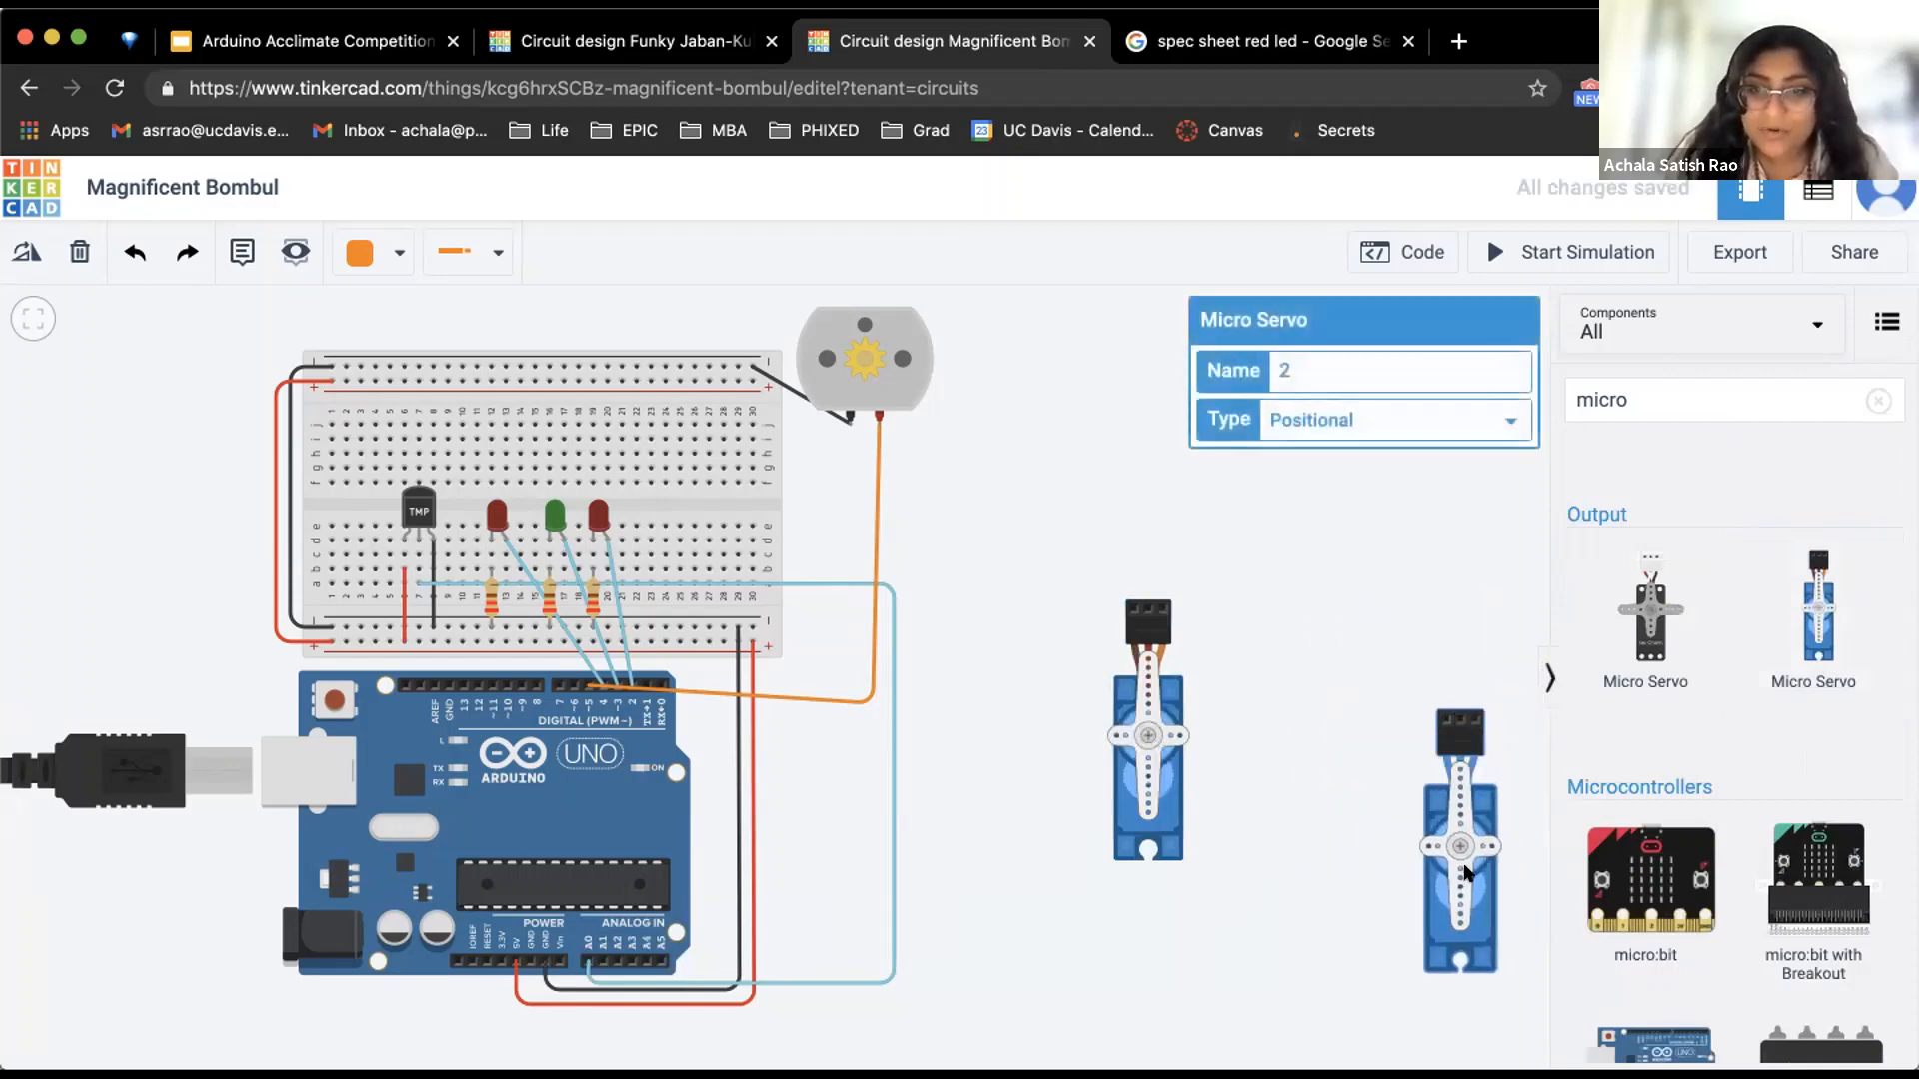
key(Delete)
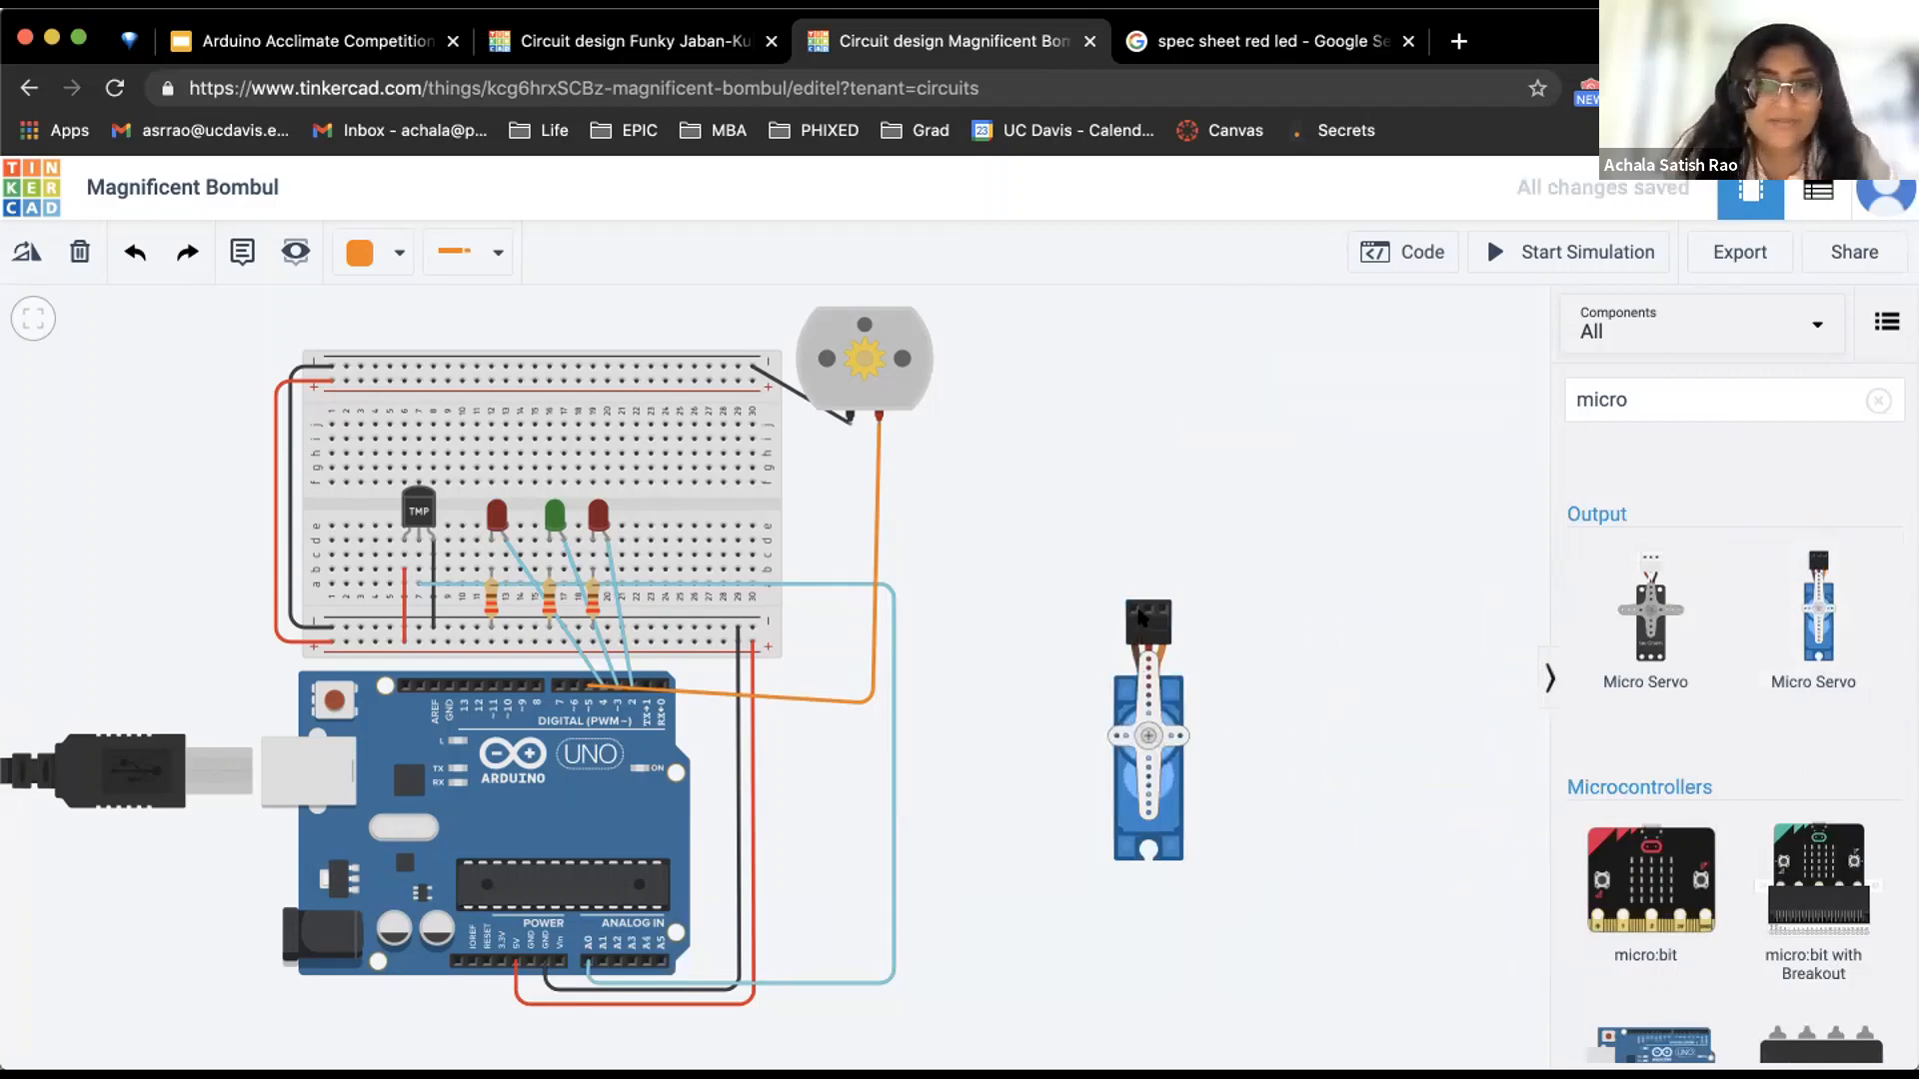
Compare the properties of the DC motor and the Micro Servo, and delete the remaining Micro Servo
click(858, 362)
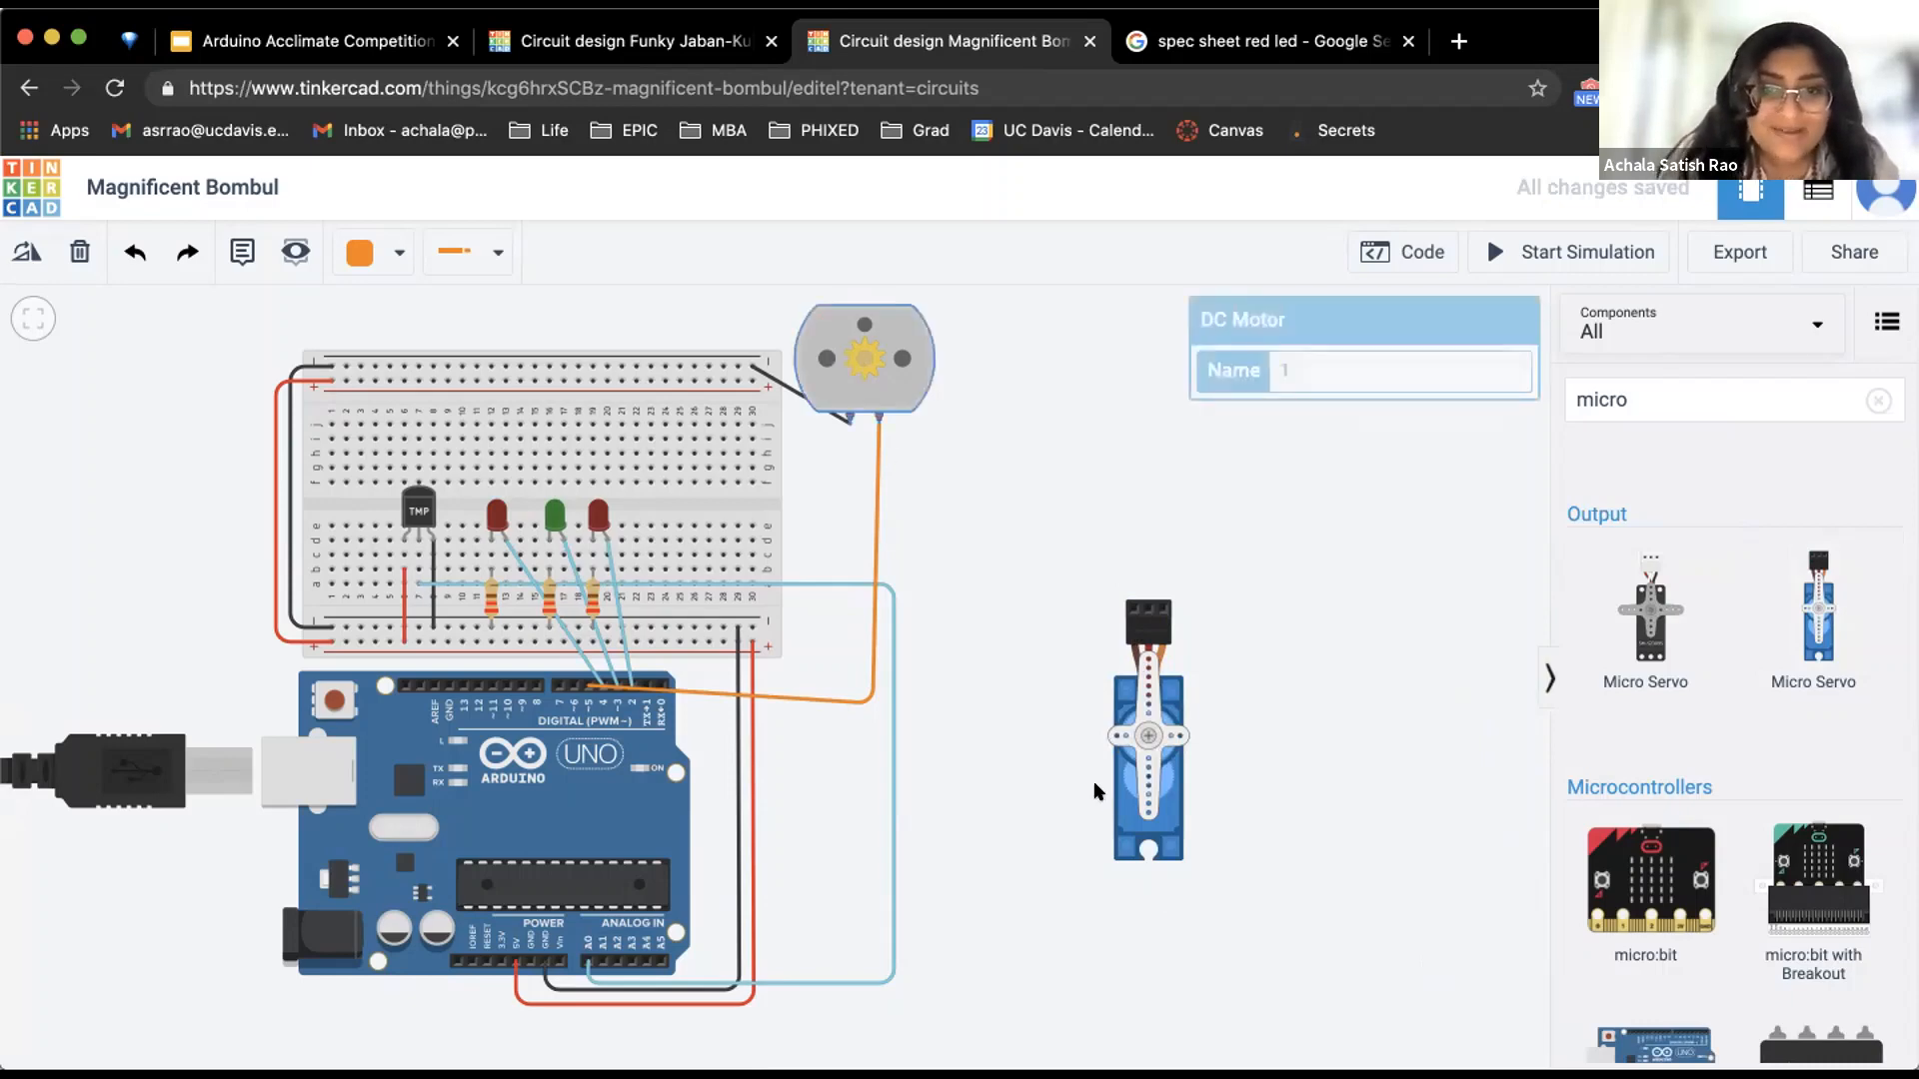
click(1125, 789)
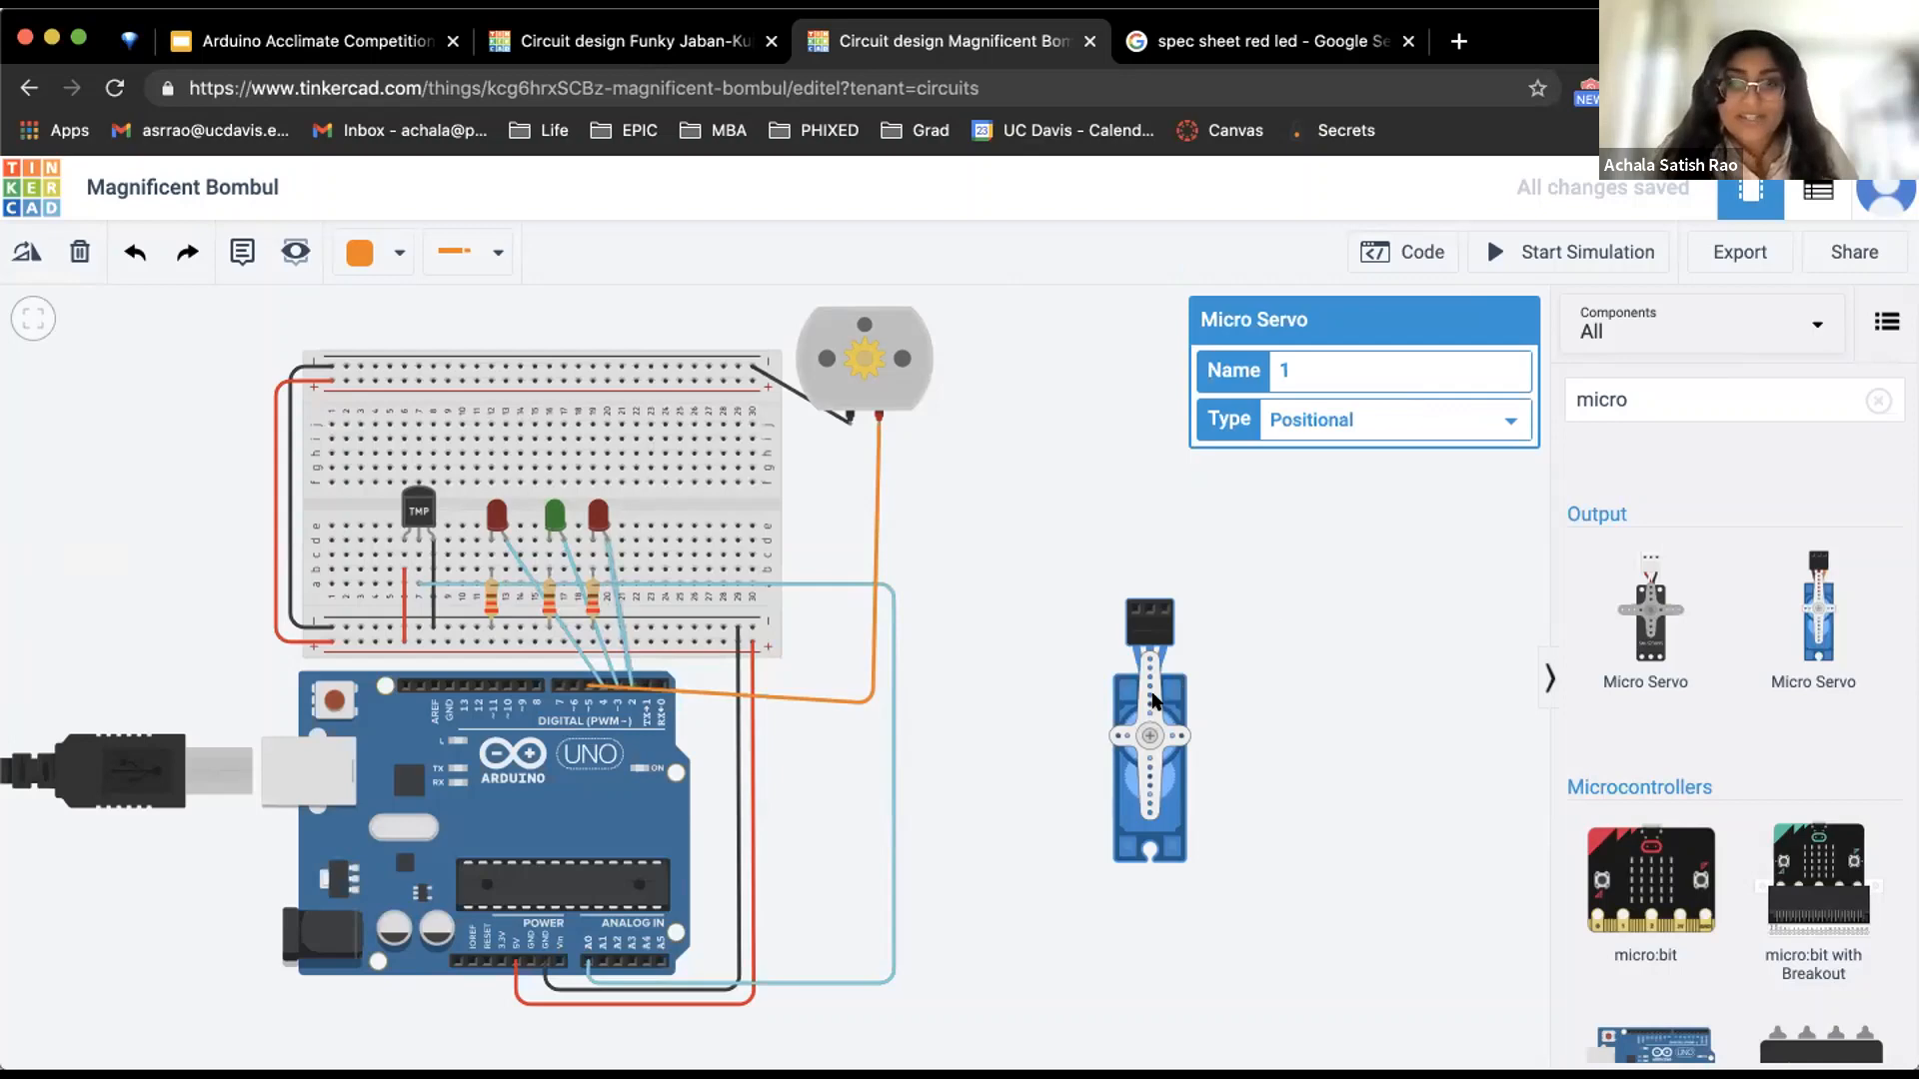
drag(1154, 700, 1308, 687)
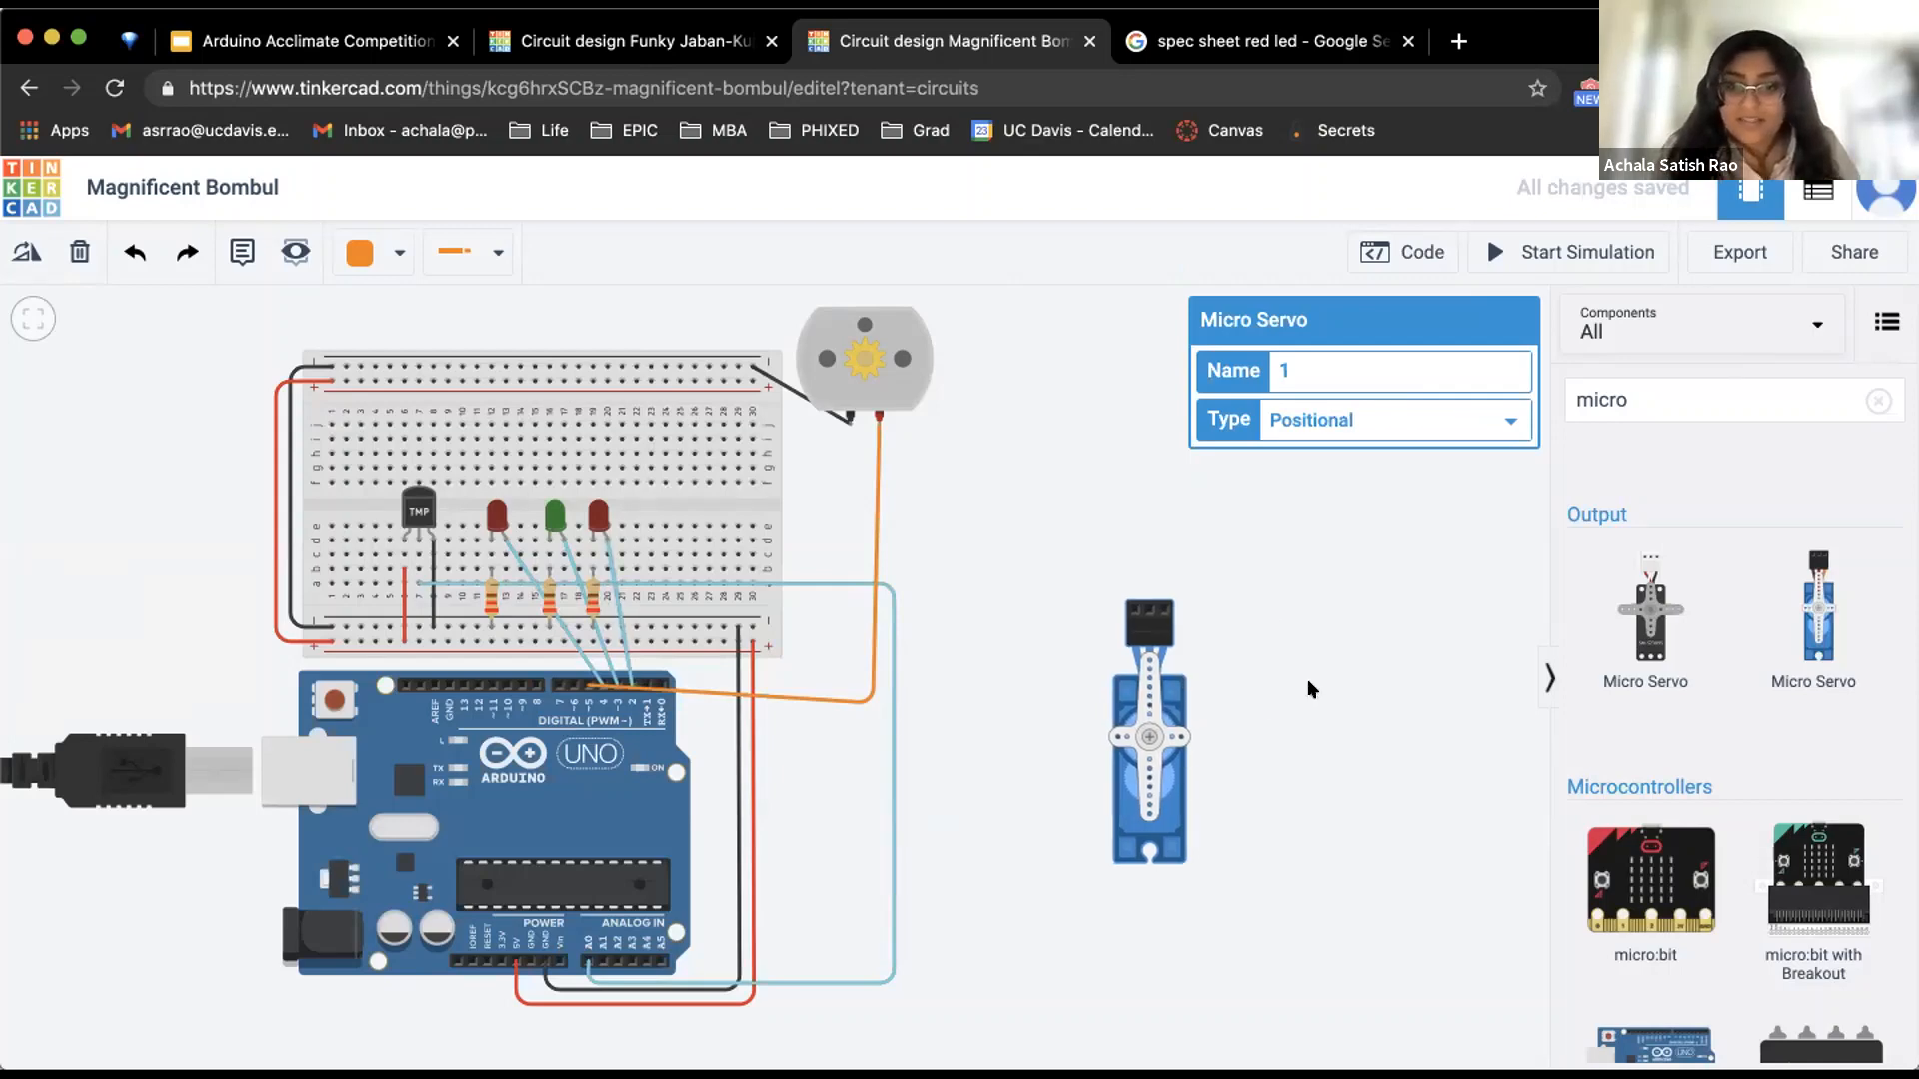
key(Delete)
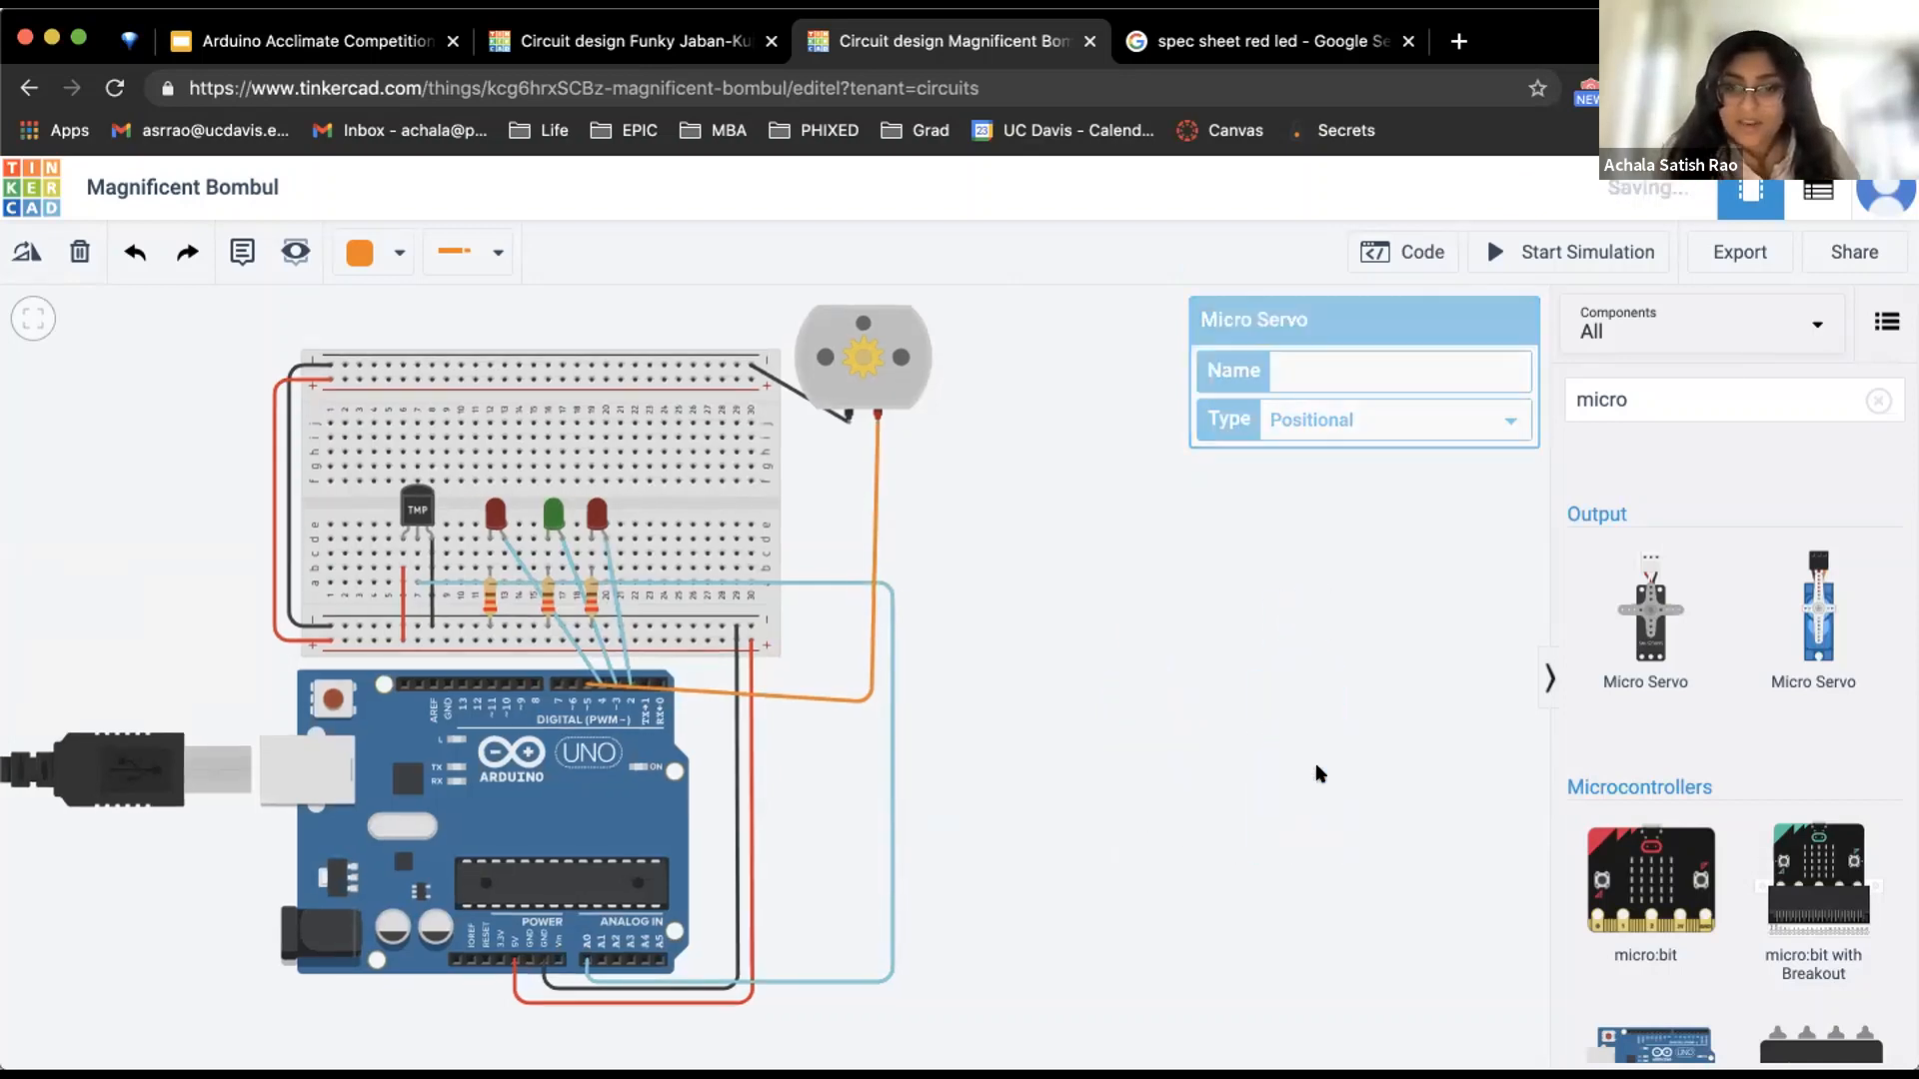
Show the circuit's Arduino code again
click(1370, 258)
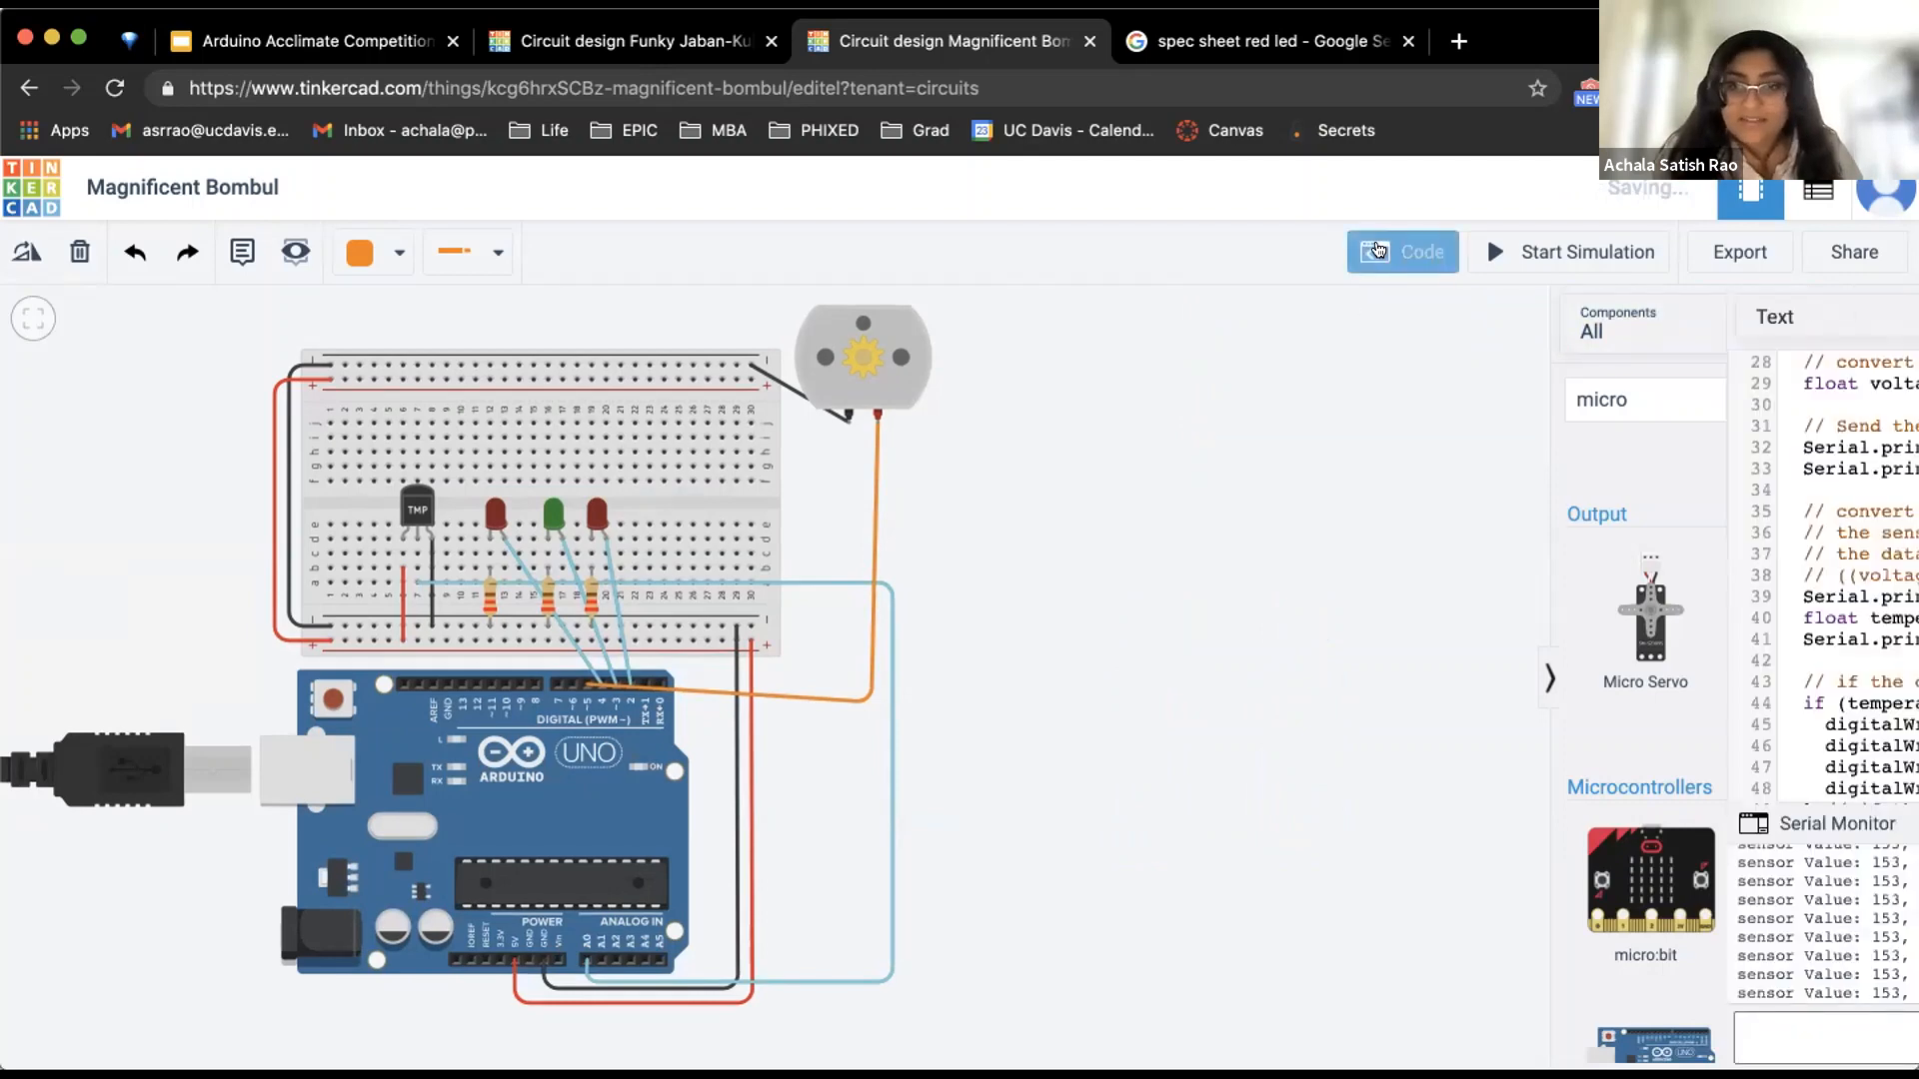